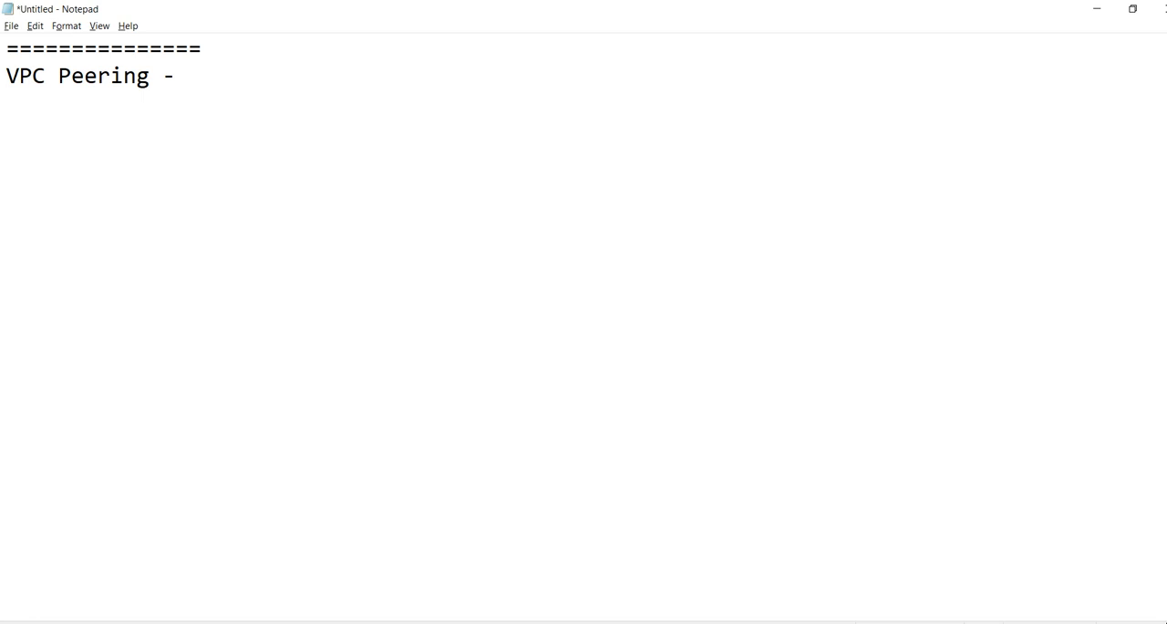
Complete the heading line so it reads "VPC Peering - to connect/communicate b/w two VPC's"
type("e")
key("BackSpace")
key("BackSpace")
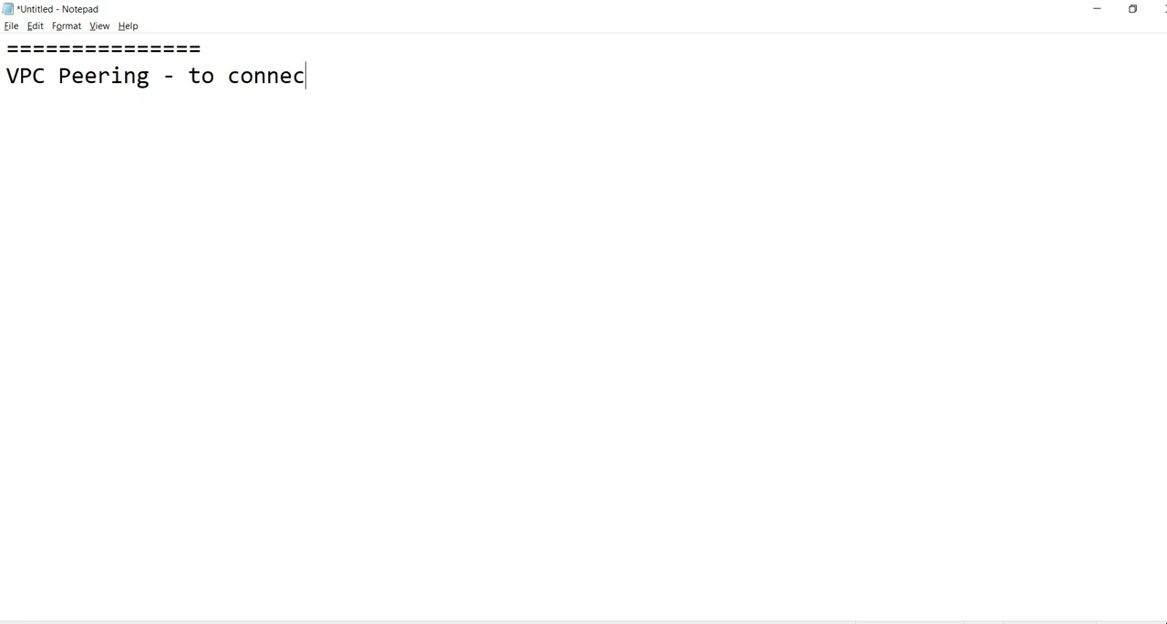
type("t/comm")
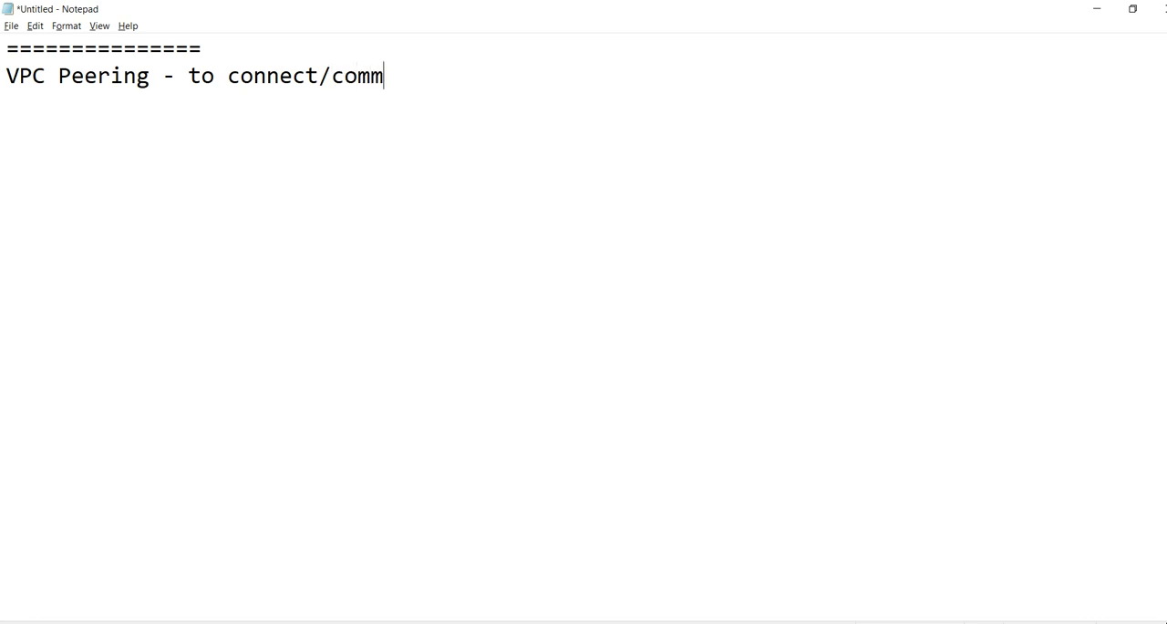
type("unicate b")
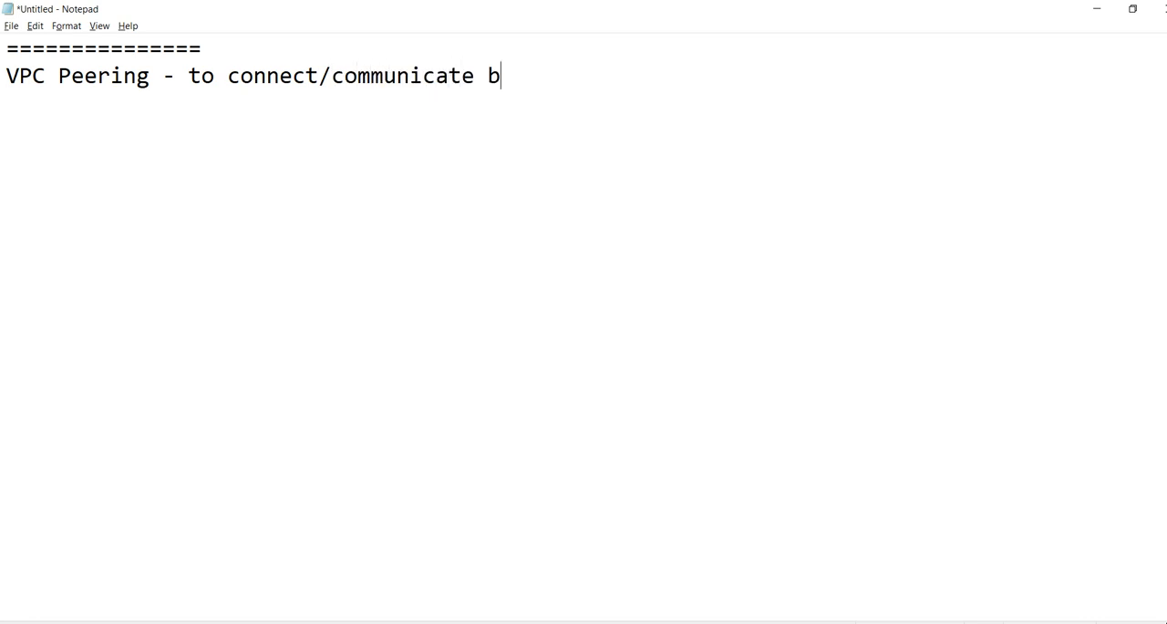
type("/w two V")
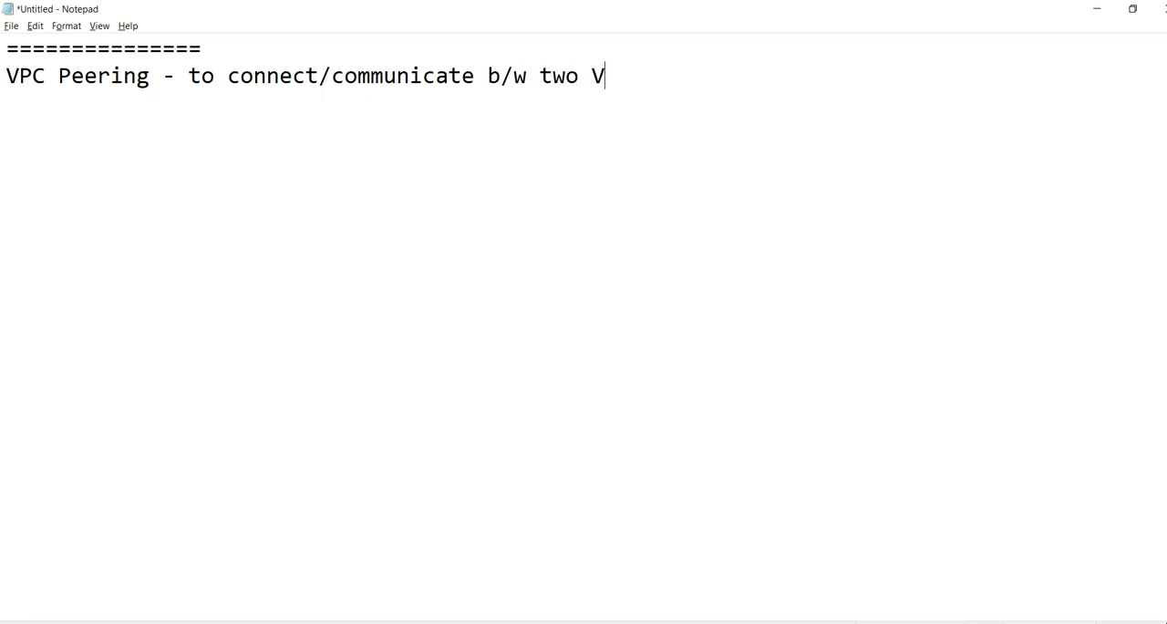
type("PC's")
key("Return")
Add the first numbered line below the heading: "1.between two vpc's with in the region"
type("1.between to")
key("BackSpace")
type("wo ")
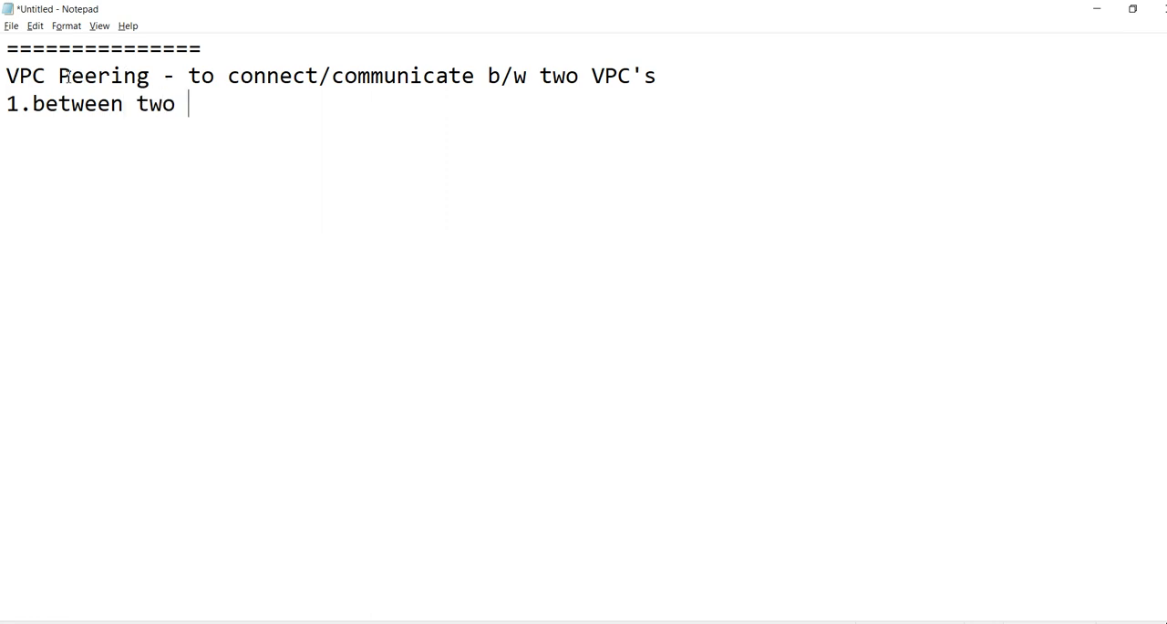
type("vpc's wi")
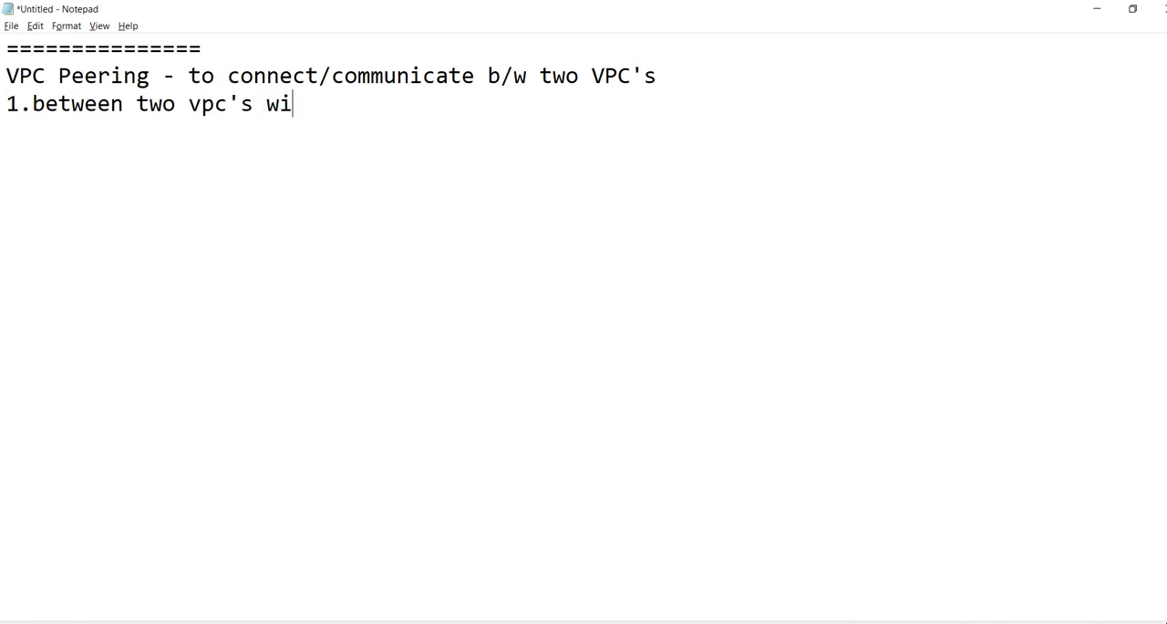
type("th in the r")
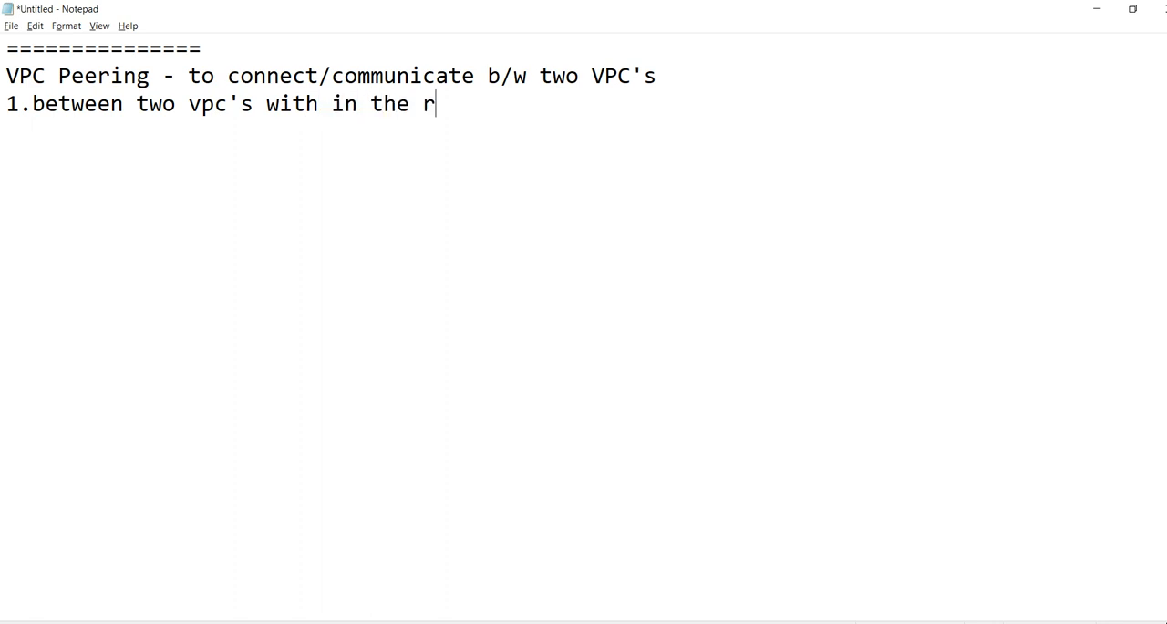
type("egion 2.between ")
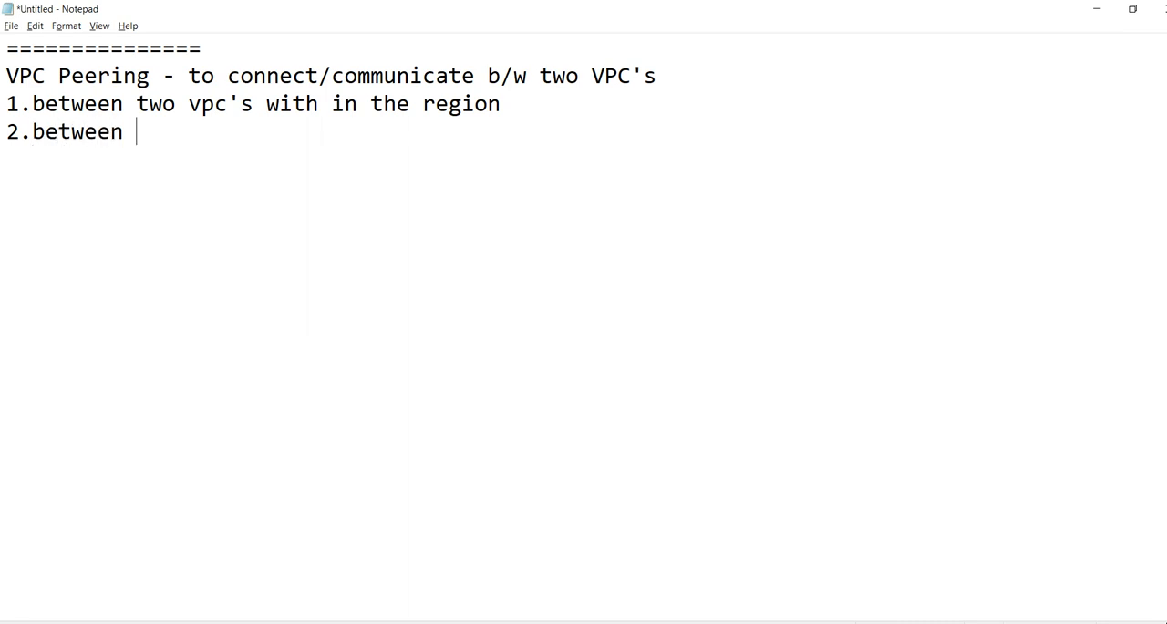
type("two vpc")
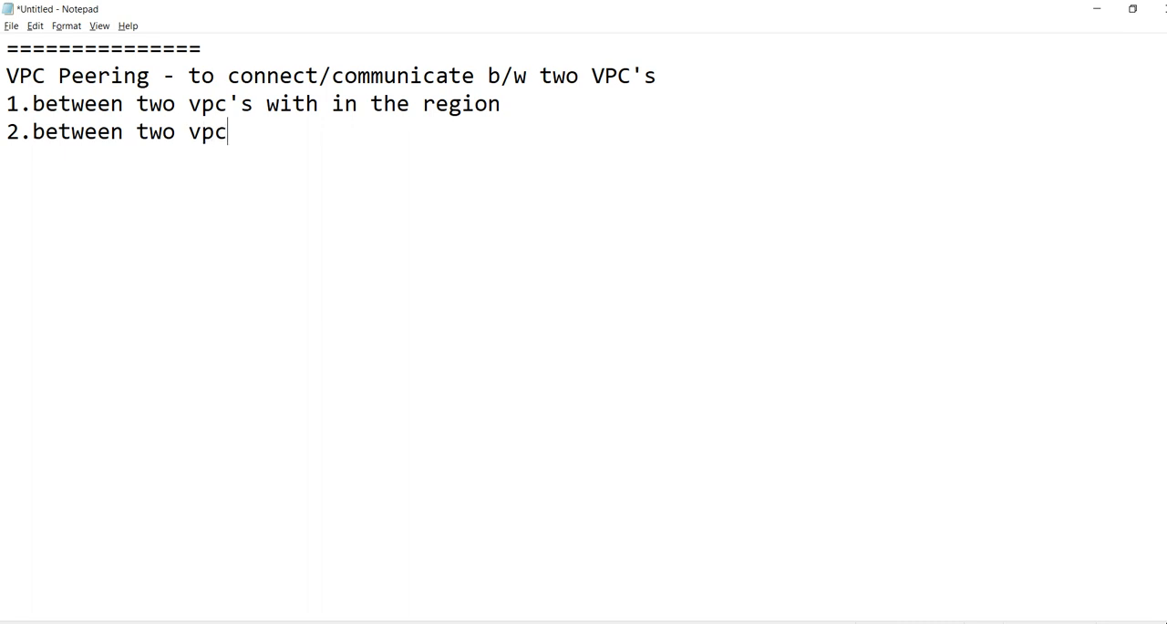
type("'s acros")
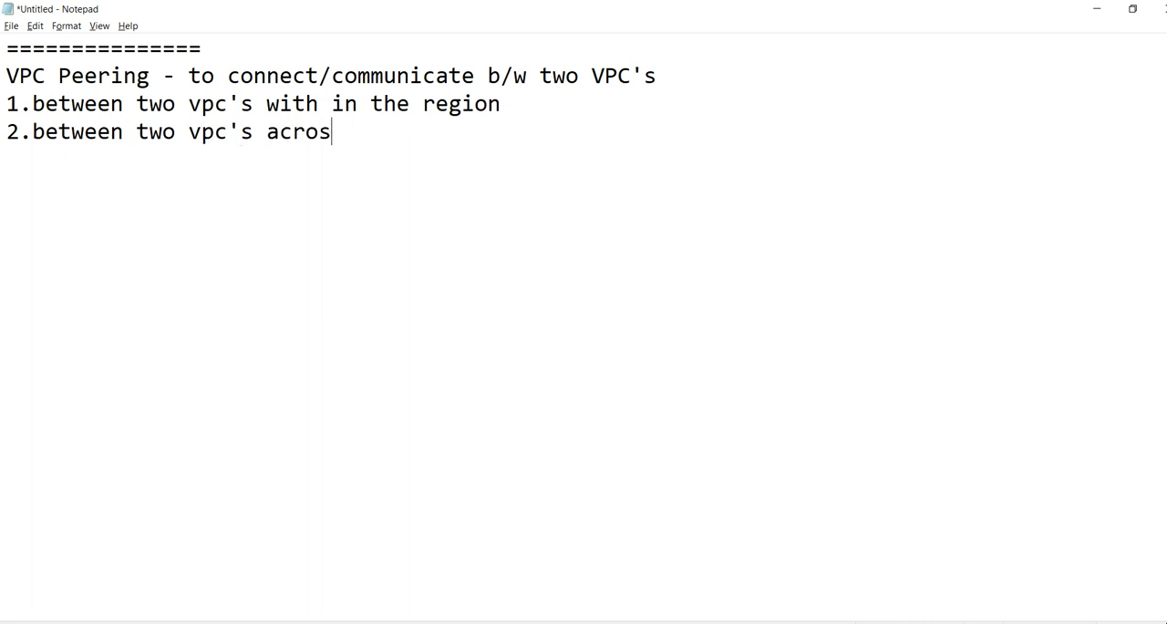
type("s the region")
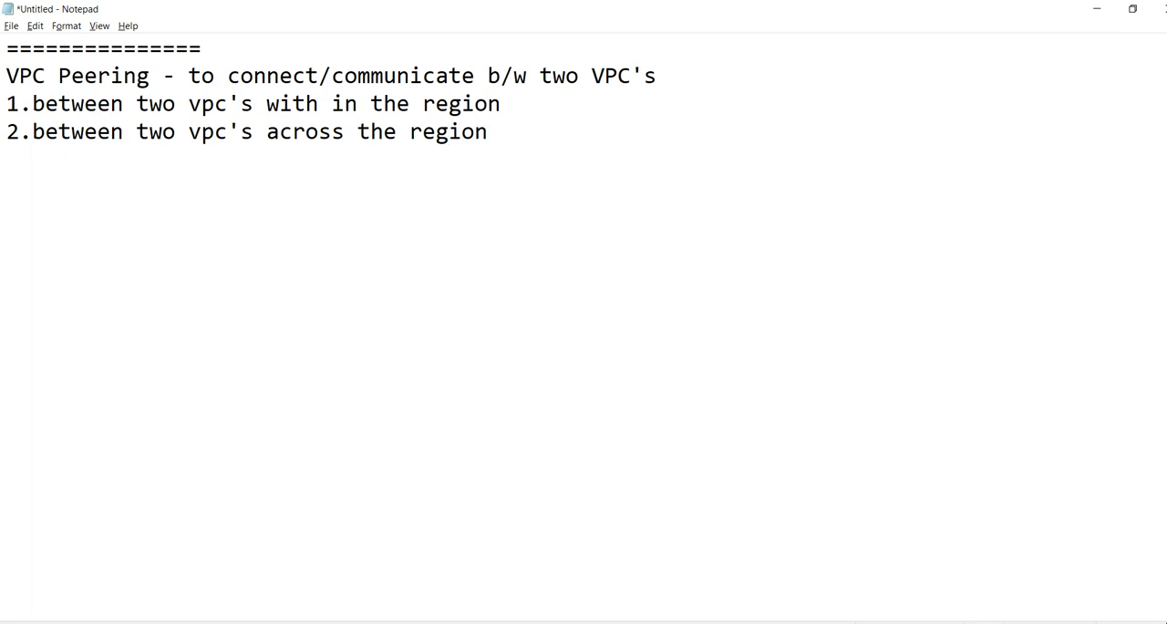
Add the second numbered line: "2.between two vpc's across the region"
key("Return")
Add the third numbered line: "3.between two vpcs across the account's"
type("3.betw")
type("een tw")
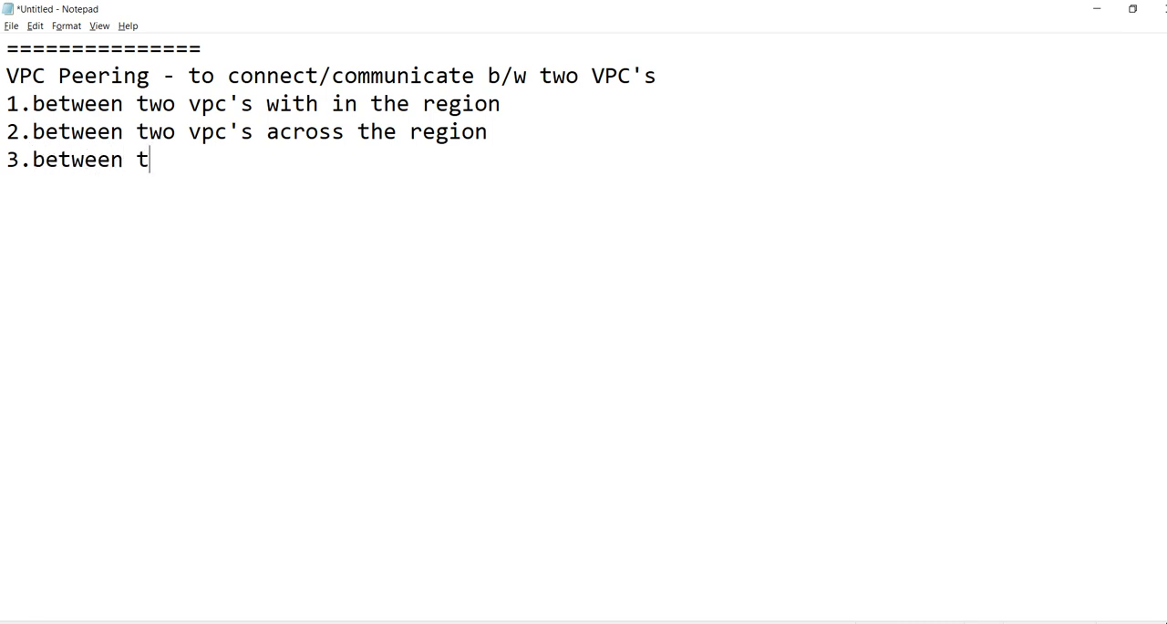
type("o vpcs across the account's")
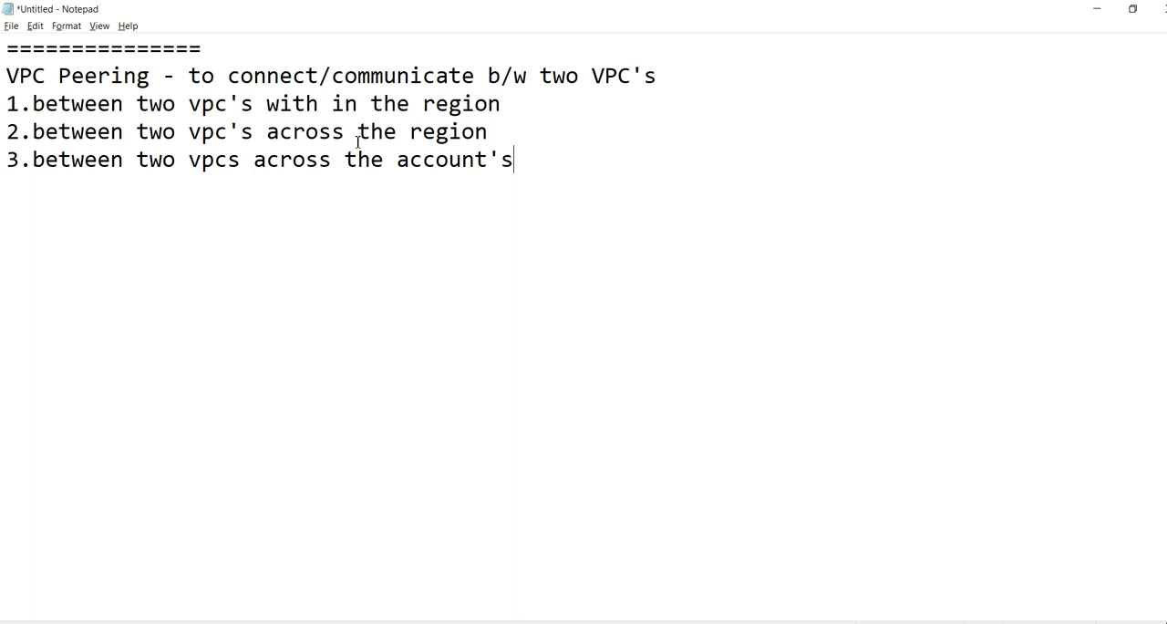
Switch to Paint and draw a large black-outlined rectangle on the left half of the canvas
key("alt+Tab")
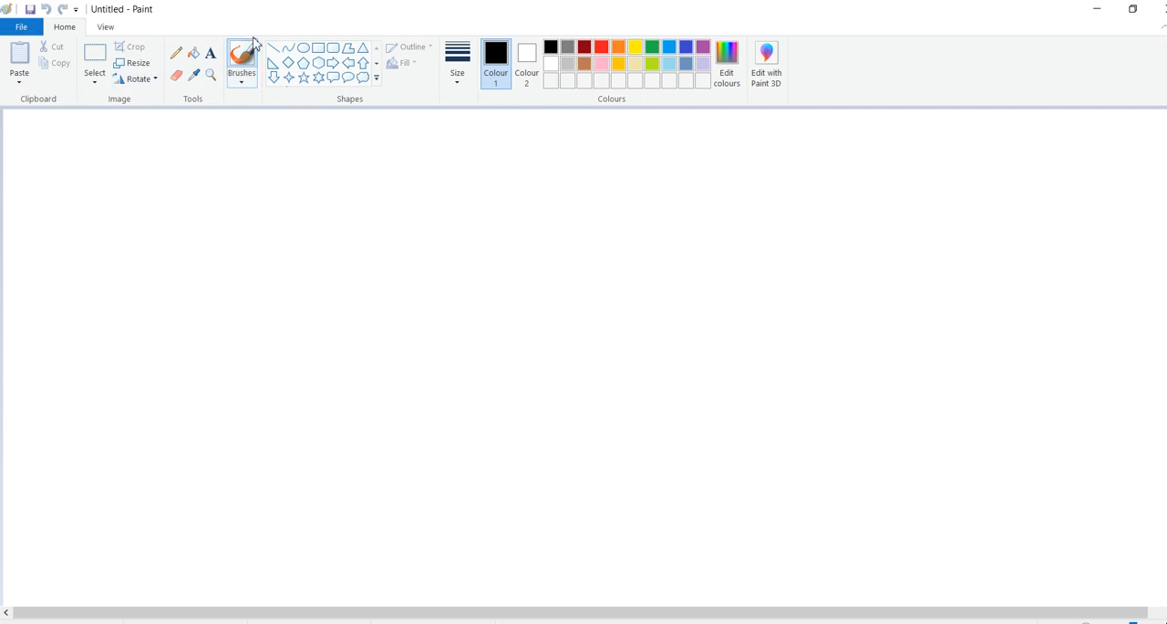
left_click(318, 53)
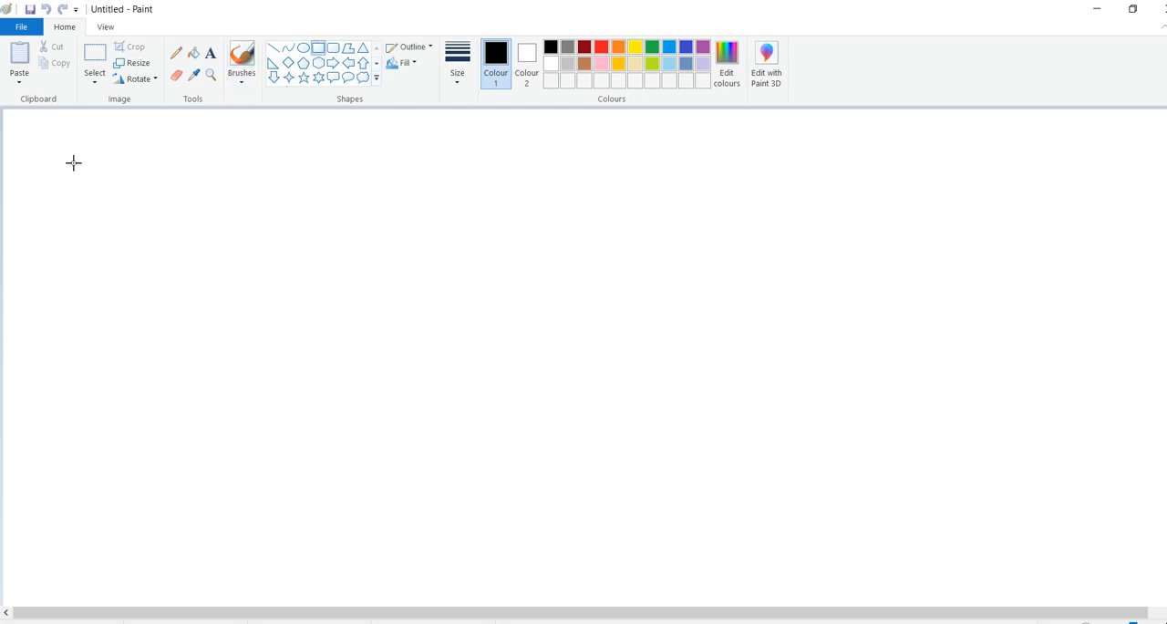
left_click_drag(72, 160, 617, 566)
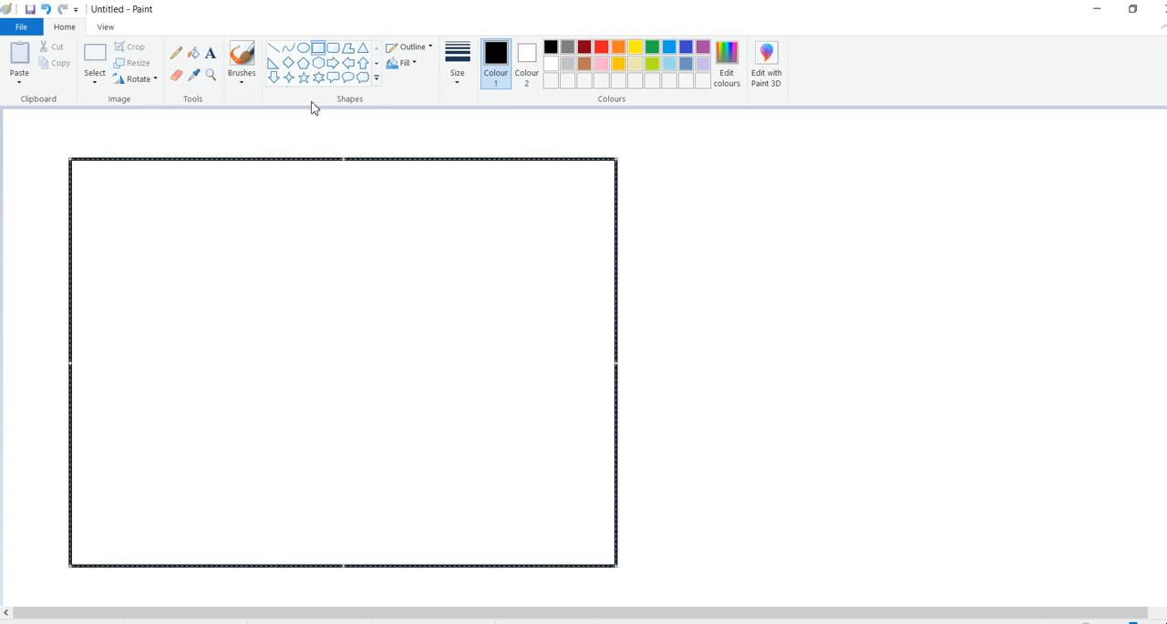
left_click(159, 148)
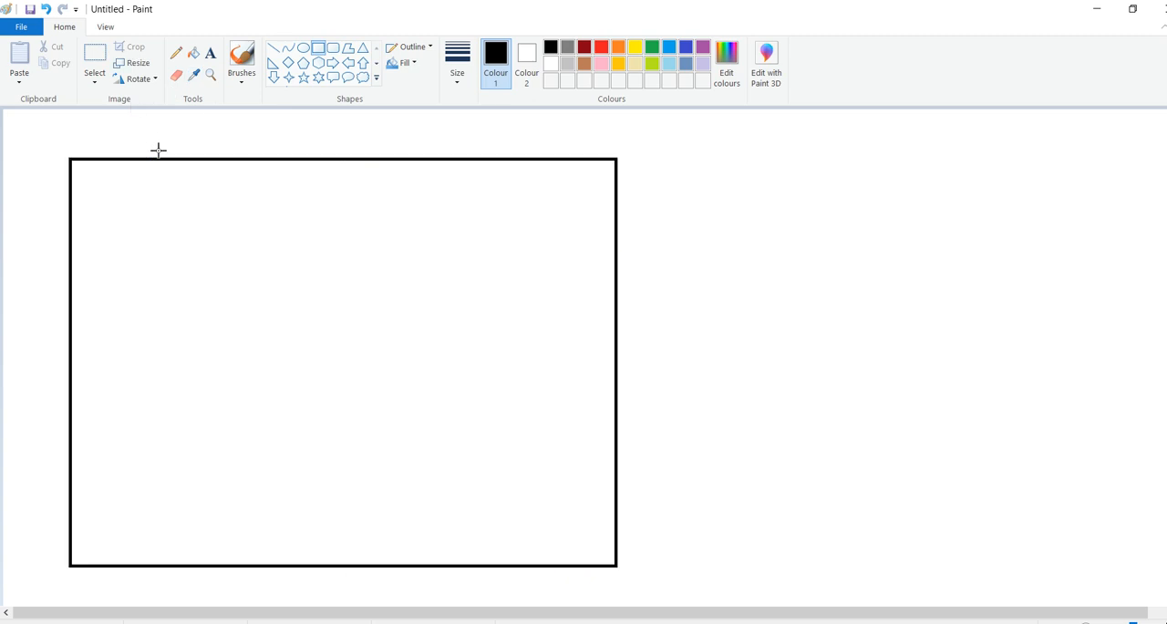
Add the text label "eu-west-1 [Ireland]" just above the rectangle's upper edge
left_click(210, 53)
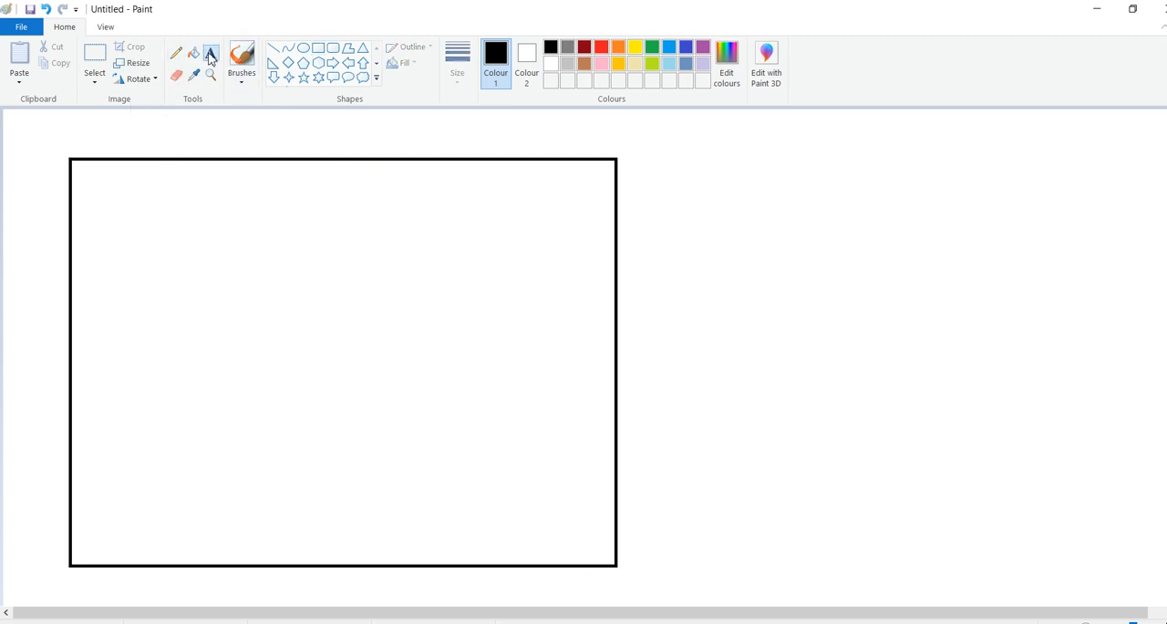
left_click(155, 145)
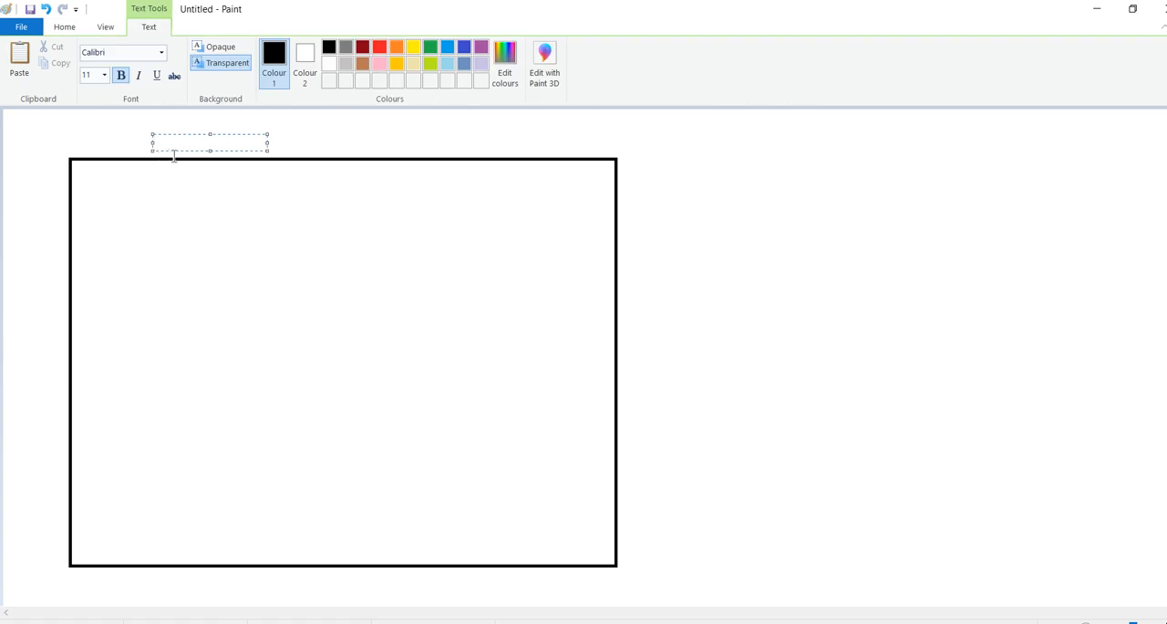
type("eu-west-1 [Ire")
type("land]")
left_click(138, 187)
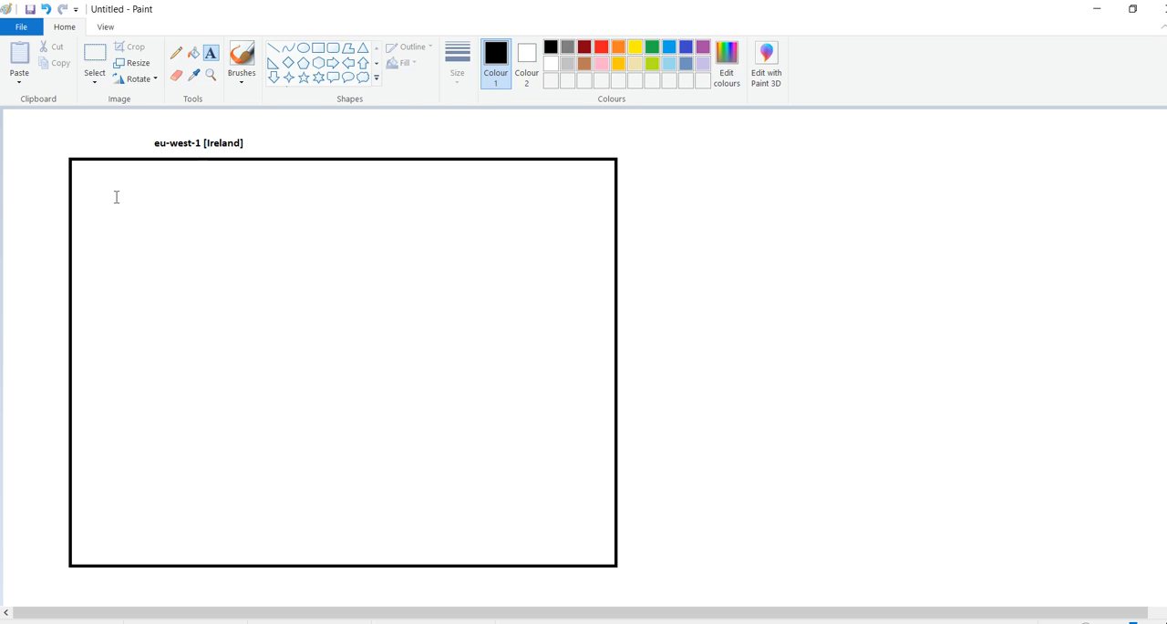
Delete the large rectangle and draw a narrower, upright one below the eu-west-1 [Ireland] label
left_click(319, 51)
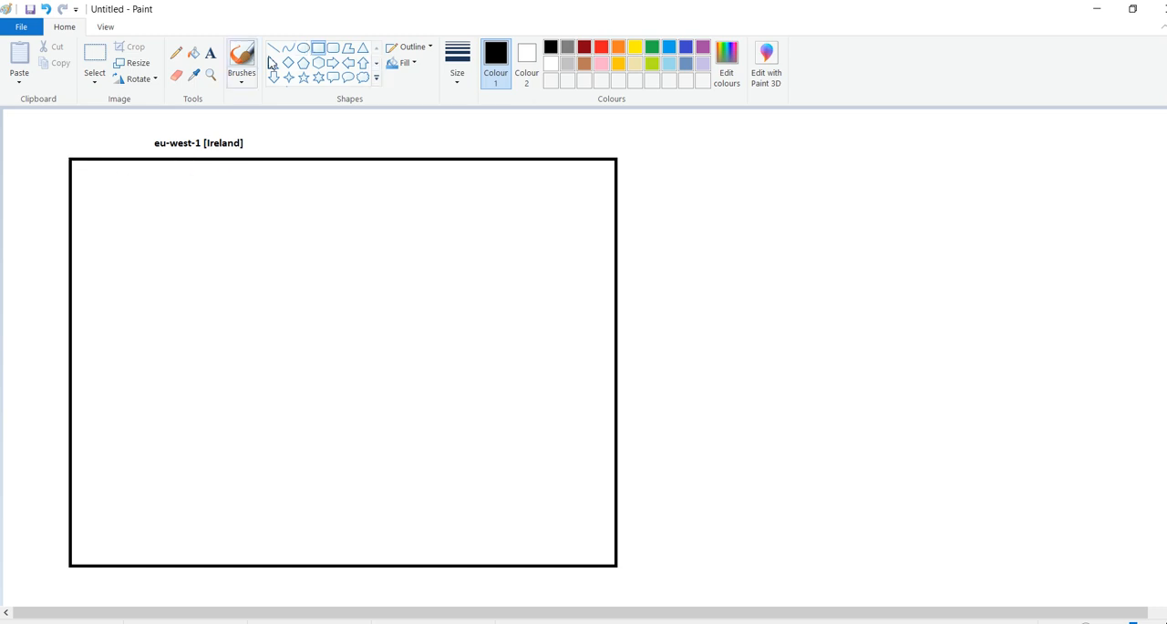
left_click(95, 55)
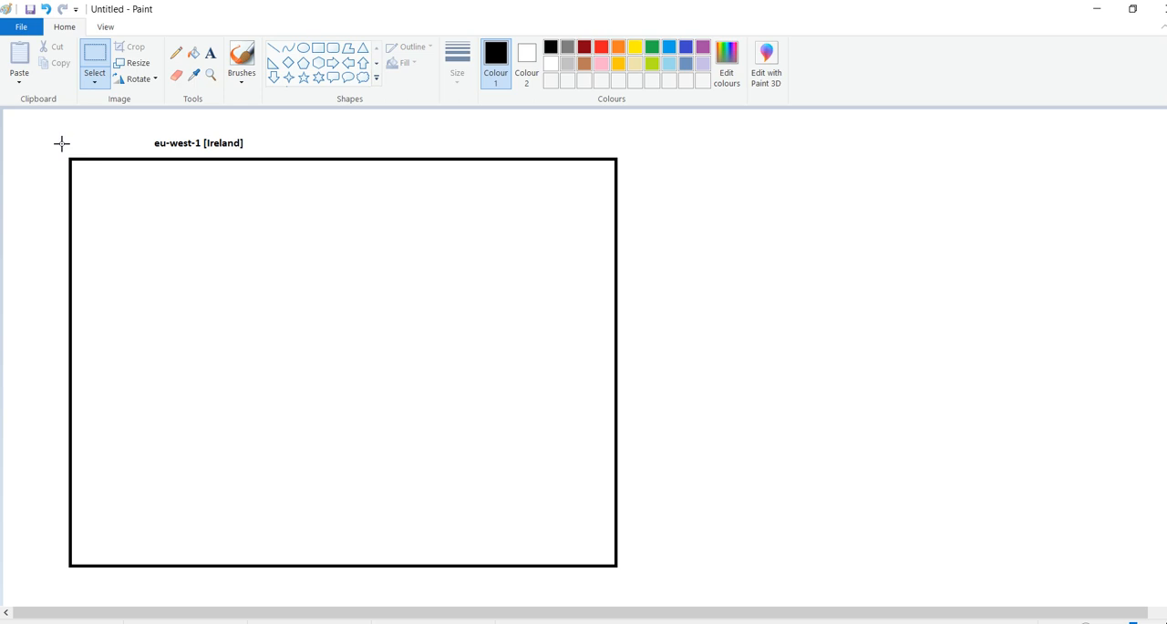
mouse_move(63, 145)
left_mouse_down()
mouse_move(65, 292)
mouse_move(731, 556)
mouse_move(658, 609)
mouse_move(659, 589)
mouse_move(642, 578)
left_mouse_up()
key("Delete")
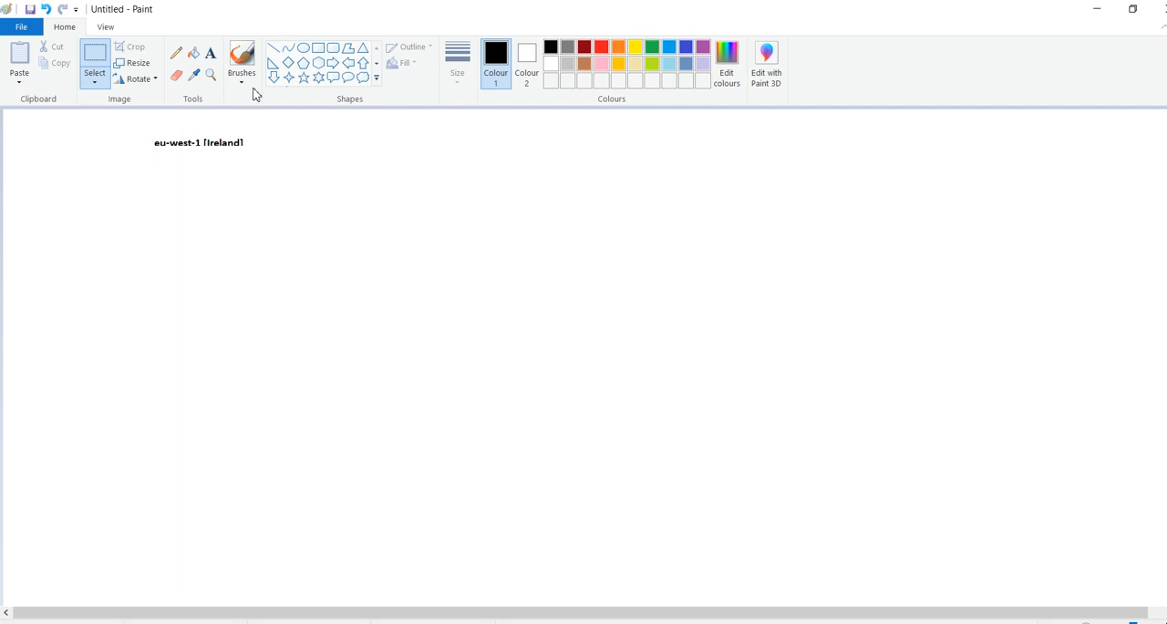
left_click(318, 48)
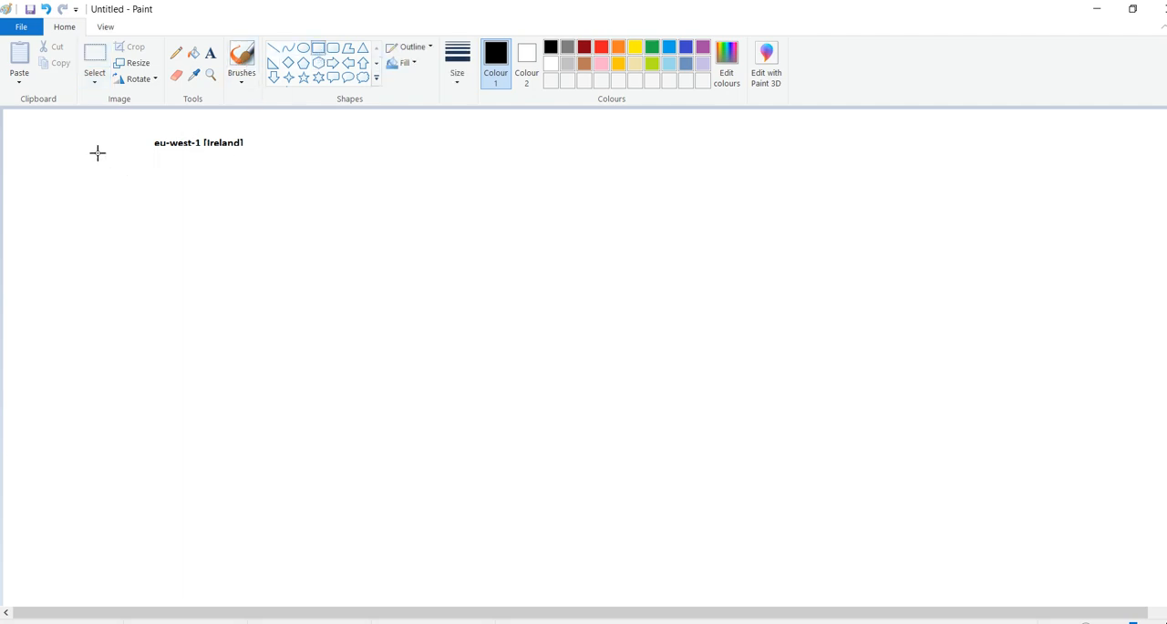
mouse_move(95, 155)
left_mouse_down()
mouse_move(347, 370)
mouse_move(432, 534)
left_mouse_up()
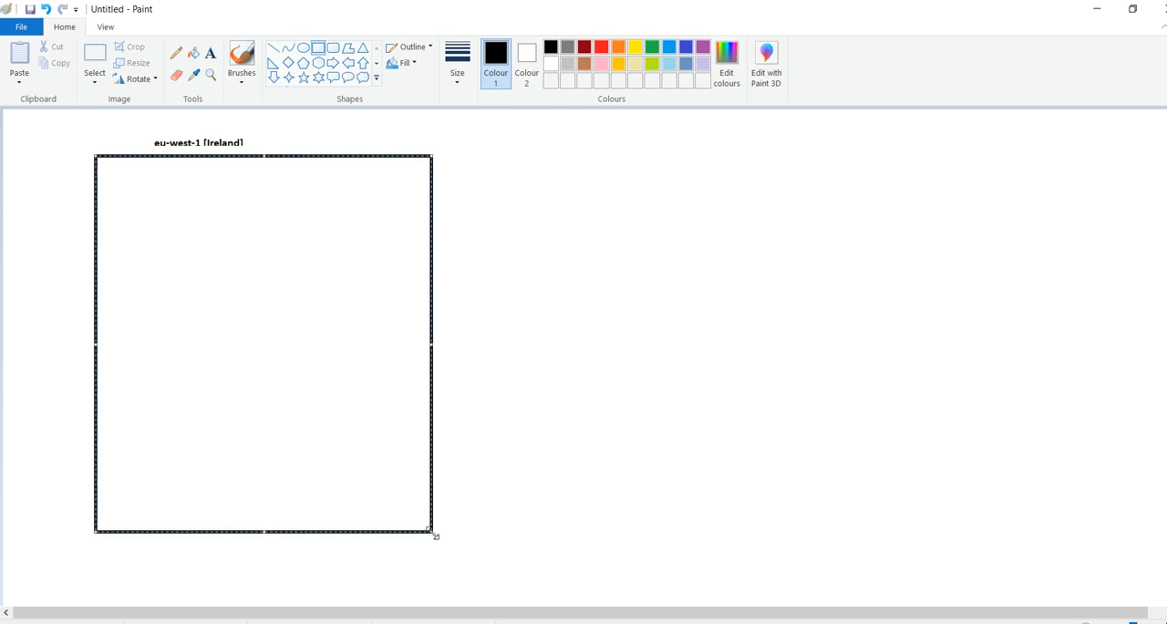
Check the Google Meet call for the join request and return to the Paint drawing
key("alt+Tab")
key("alt+Tab")
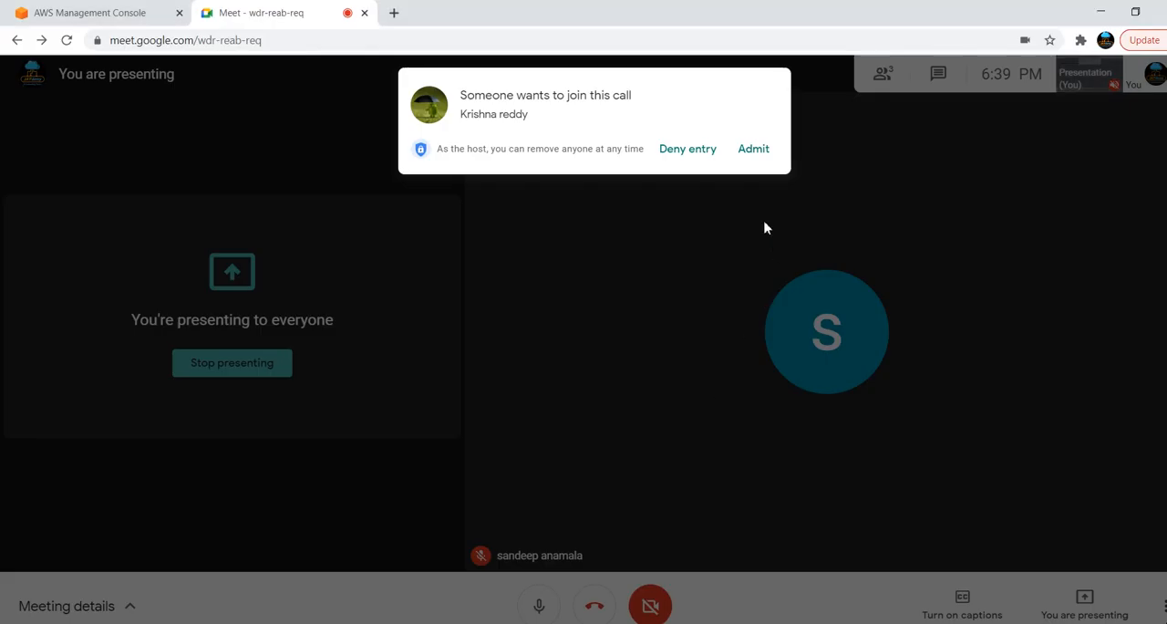
key("alt+Tab")
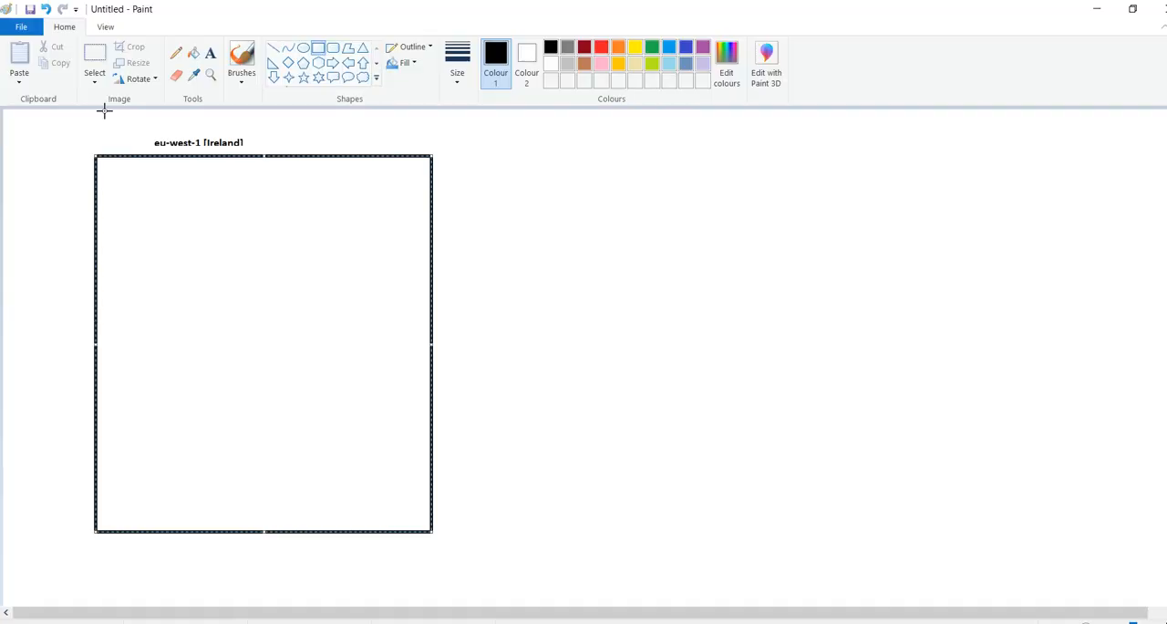
Draw a wide rounded rectangle inside the upper part of the region rectangle
left_click(521, 235)
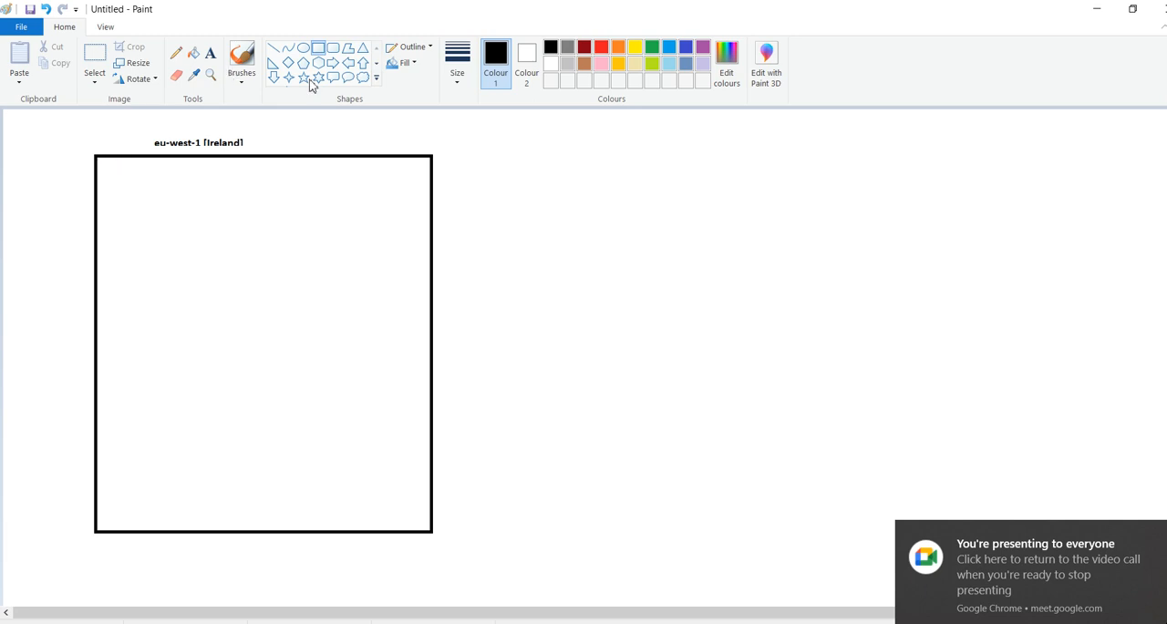
left_click(314, 50)
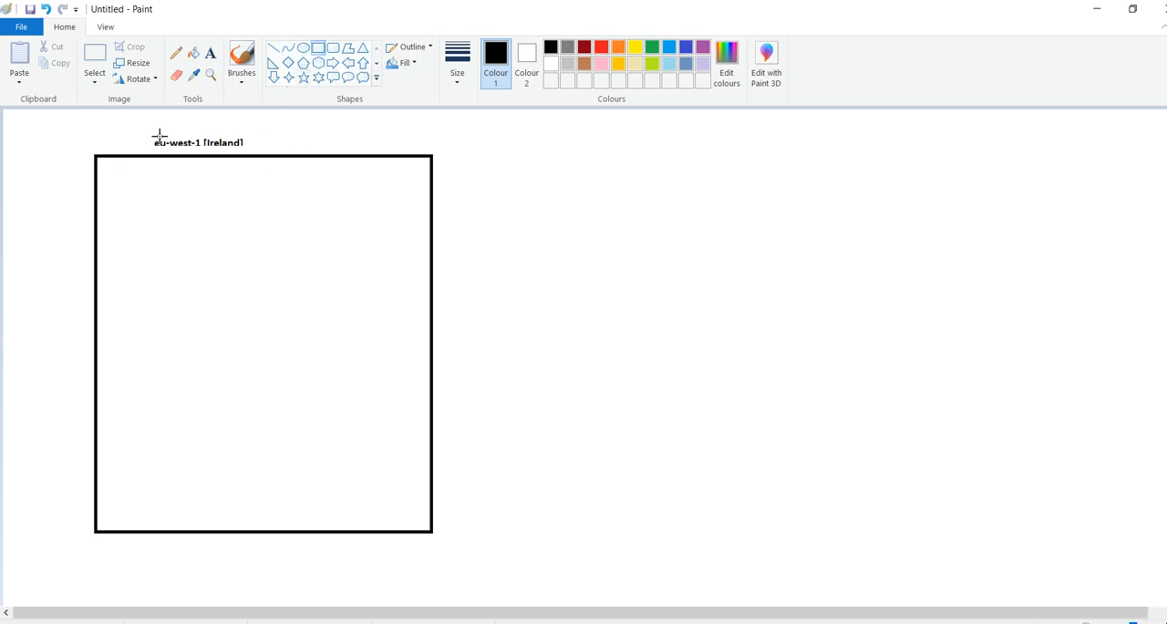
left_click(333, 48)
left_click_drag(121, 184, 398, 289)
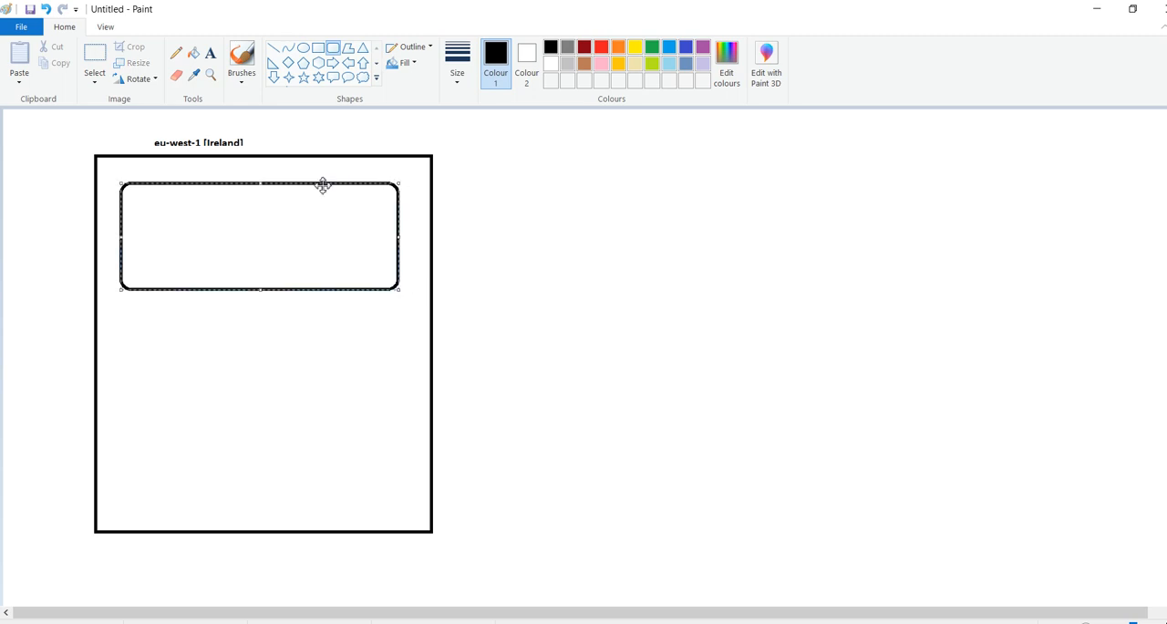
Switch to the Notepad notes and review the VPC Peering heading and the first numbered line
key("alt+Tab")
key("alt+Tab")
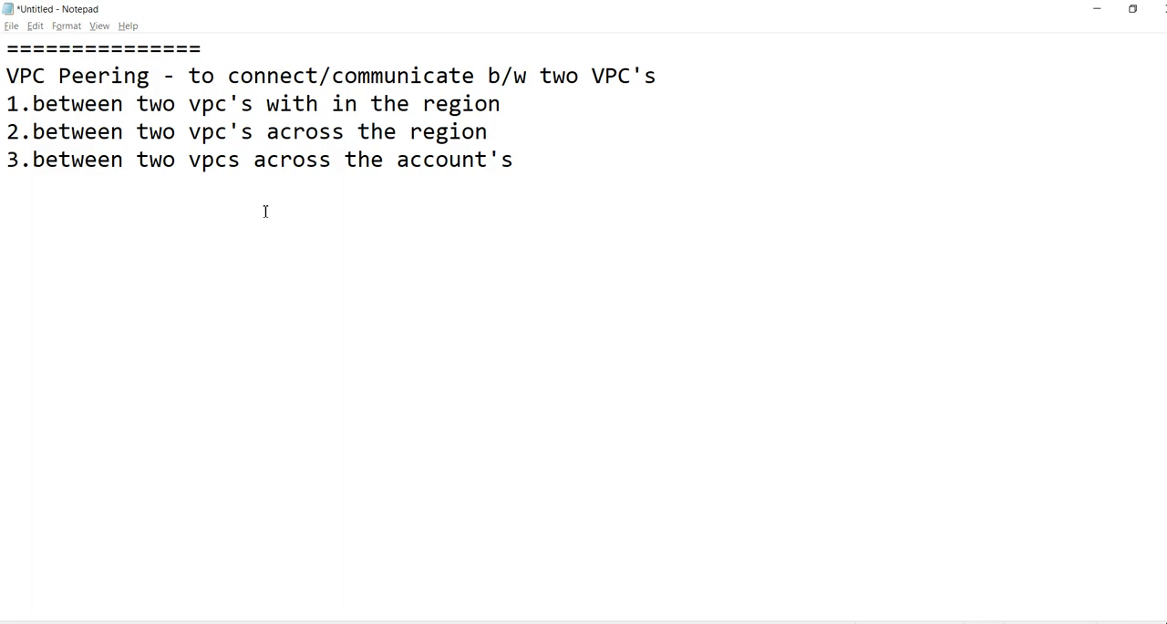
key("alt+Tab")
key("alt+Tab")
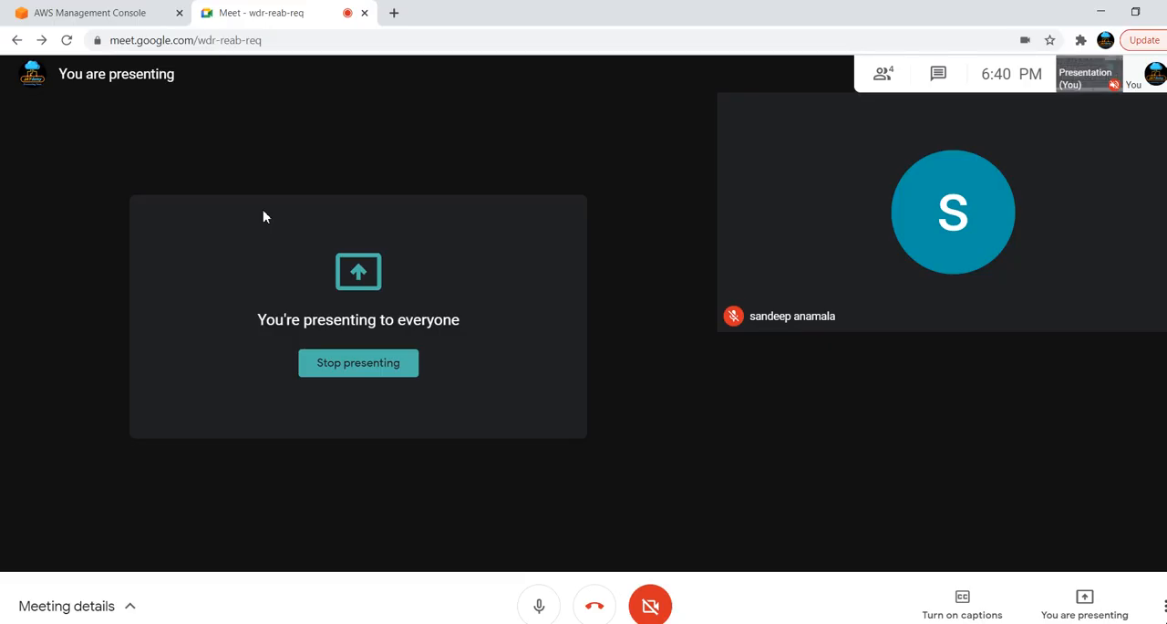
key("alt+Tab")
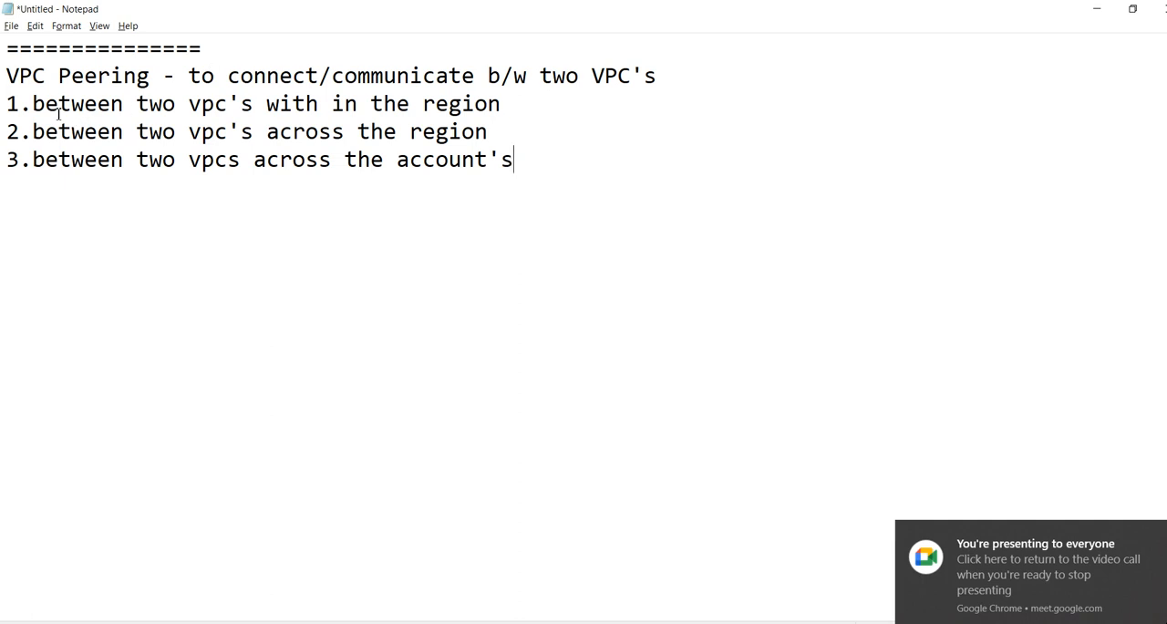
left_click_drag(11, 78, 506, 109)
left_click(506, 109)
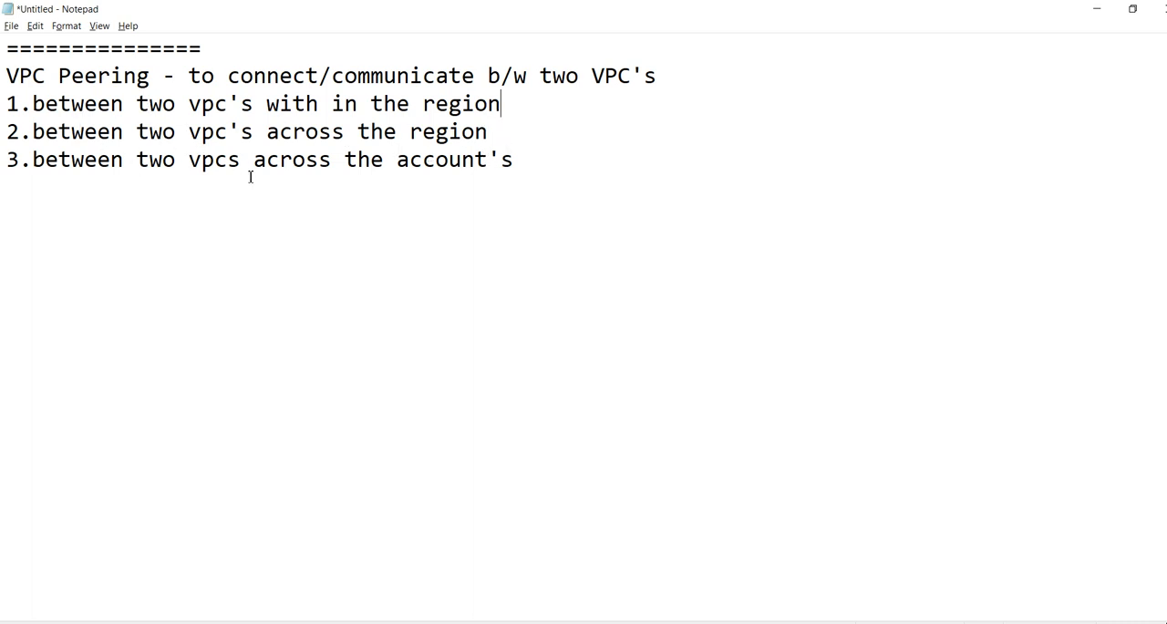
key("alt+Tab")
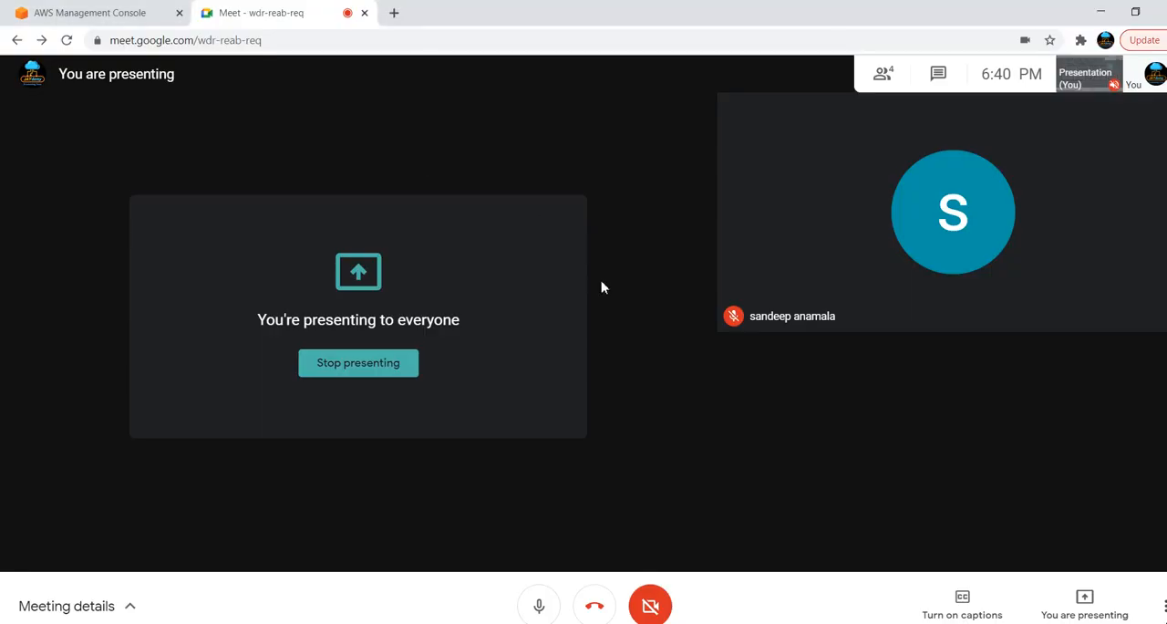
Switch back to the Paint drawing and replace the black rounded rectangle inside the region box with a green one
key("alt+Tab")
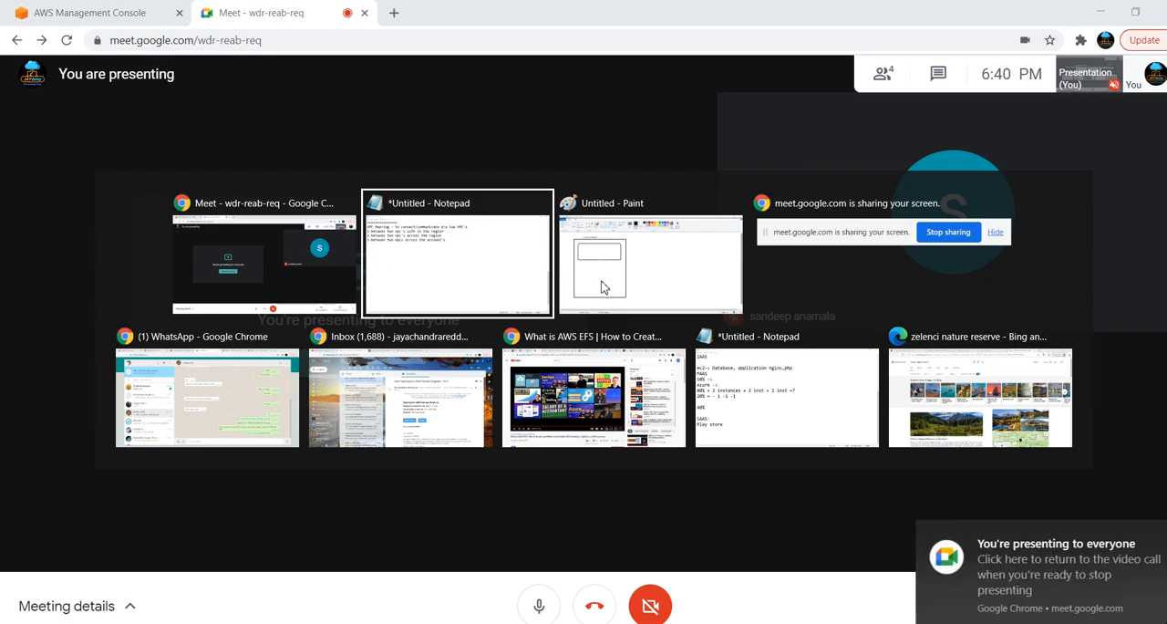
key("alt+Tab")
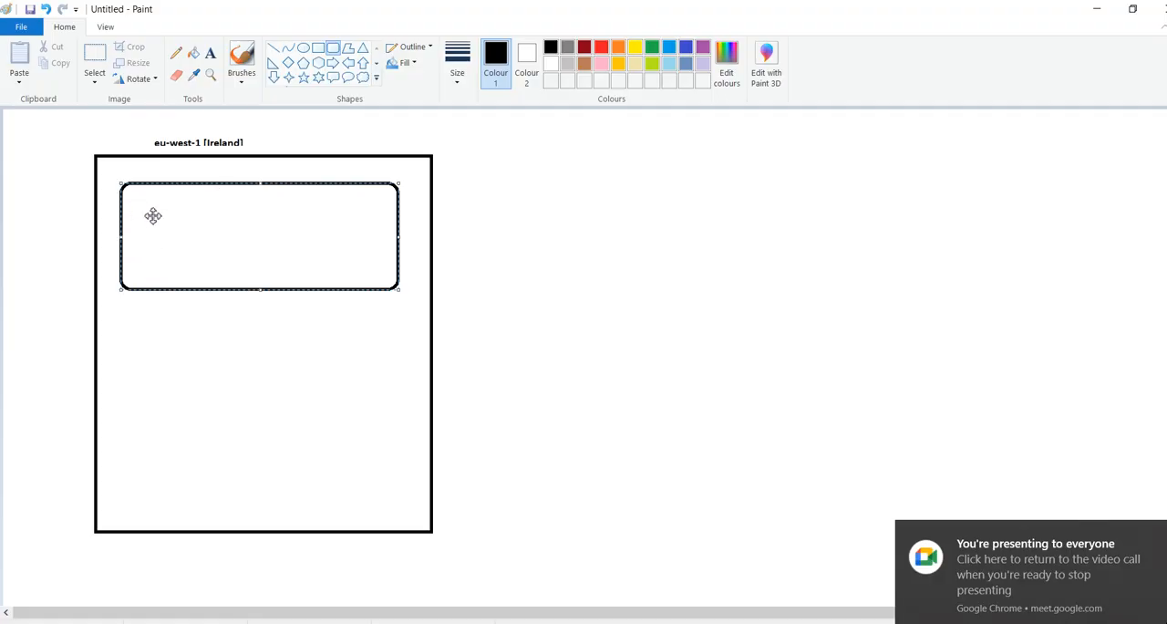
left_click(161, 169)
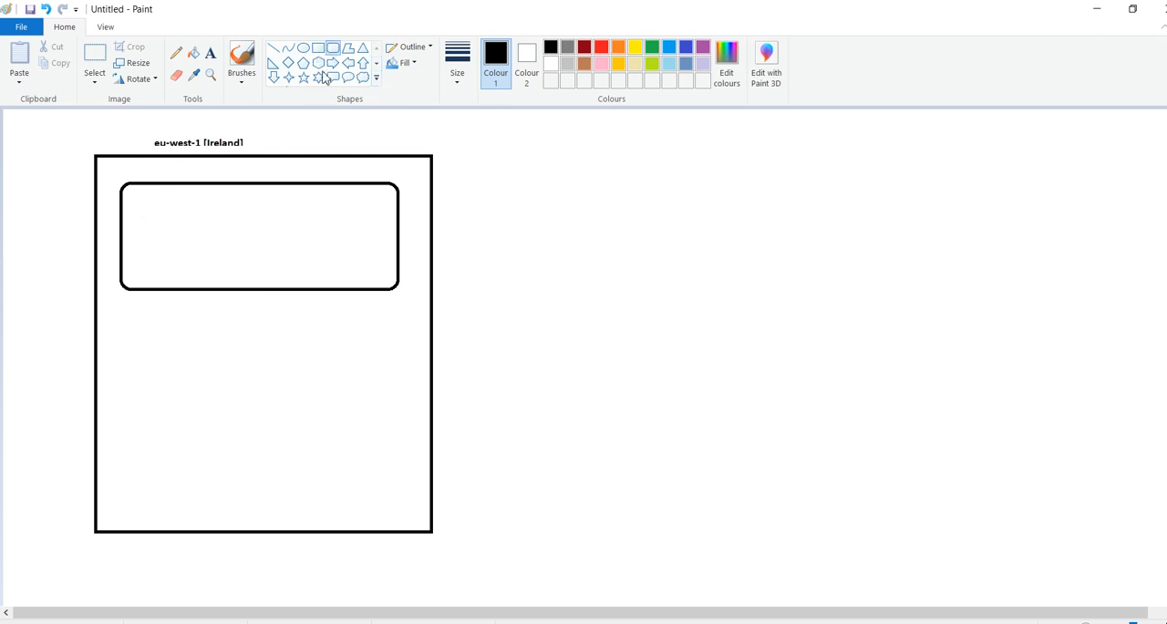
key("ctrl+z")
left_click(652, 48)
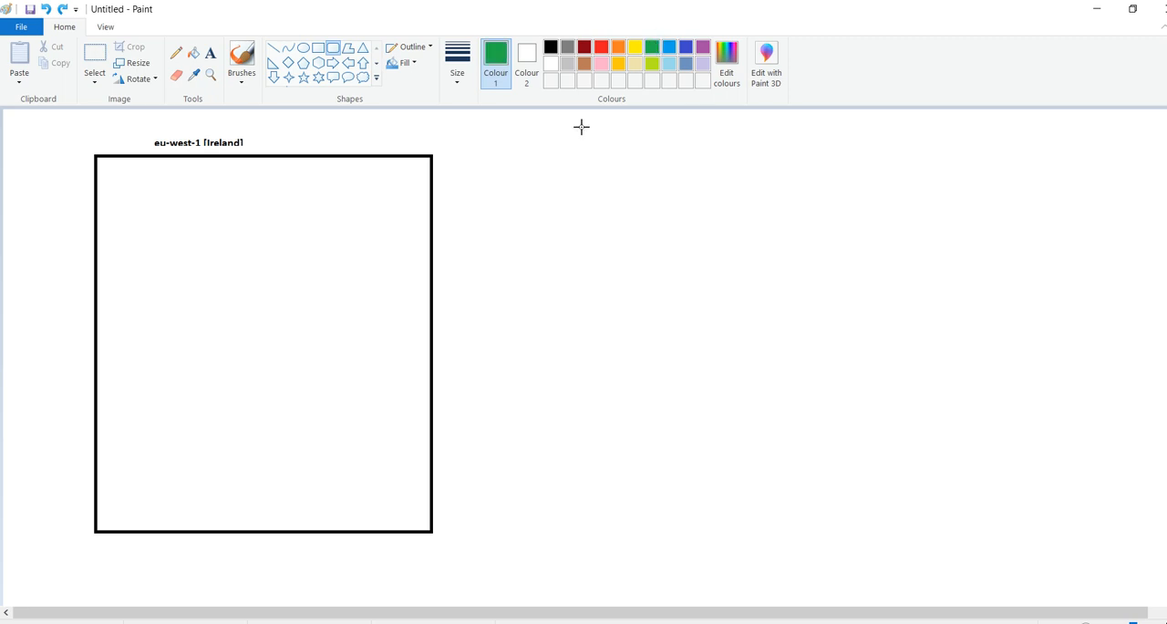
left_click_drag(122, 189, 389, 295)
left_click(578, 249)
Label the green rounded rectangle with the green text "Green-VPC -" just above it
left_click(211, 56)
left_click(144, 179)
type("Green-VPC -")
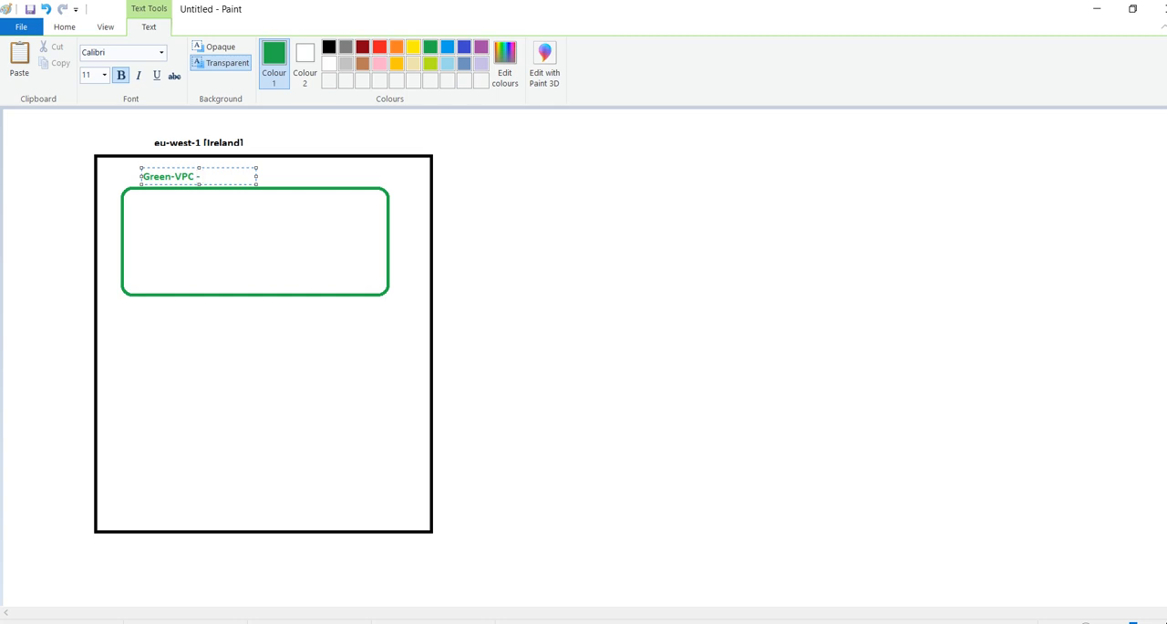
Switch to the Notepad VPC Peering notes and add the line "1.ips should not overlap" below the three scenarios
key("alt+Tab")
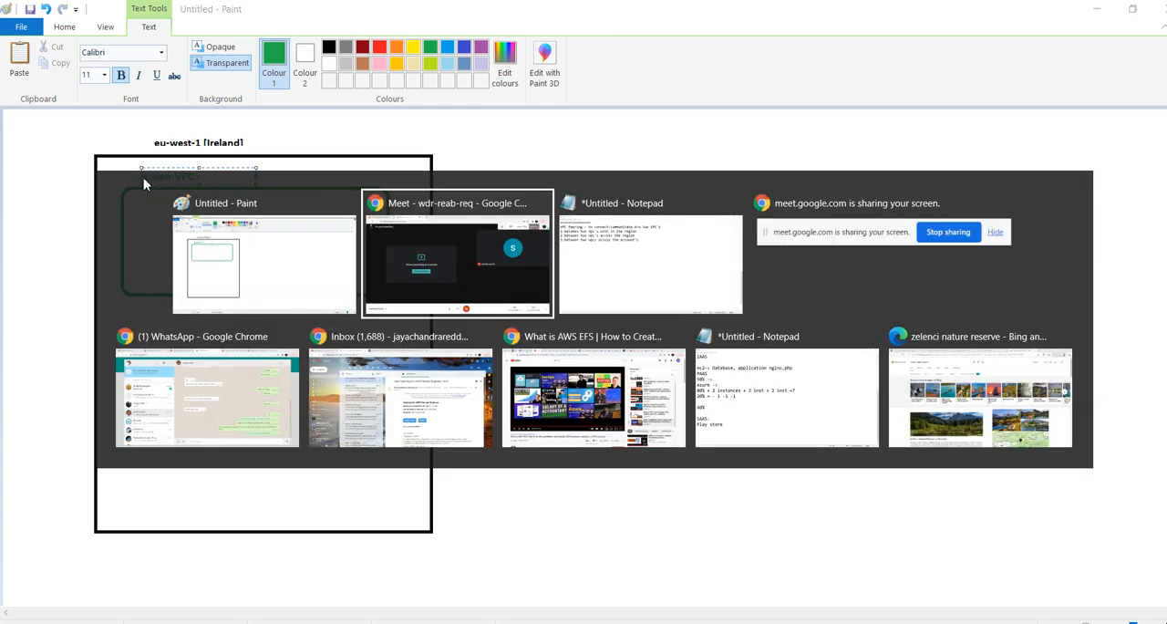
key("alt+Tab")
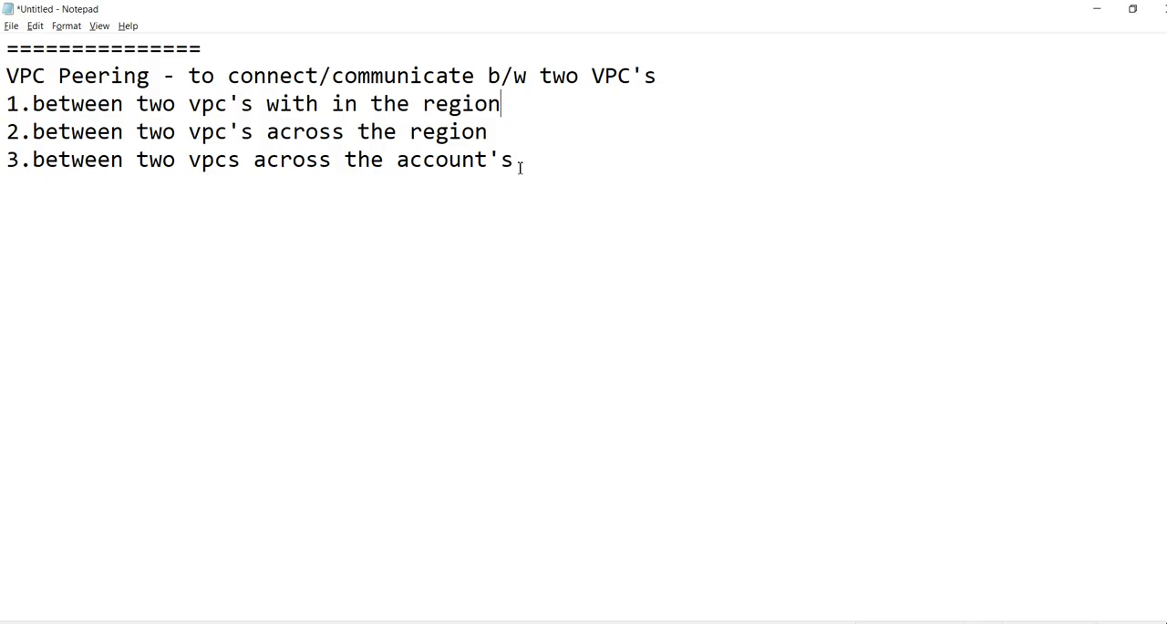
key("Return")
type("1.ips shoul")
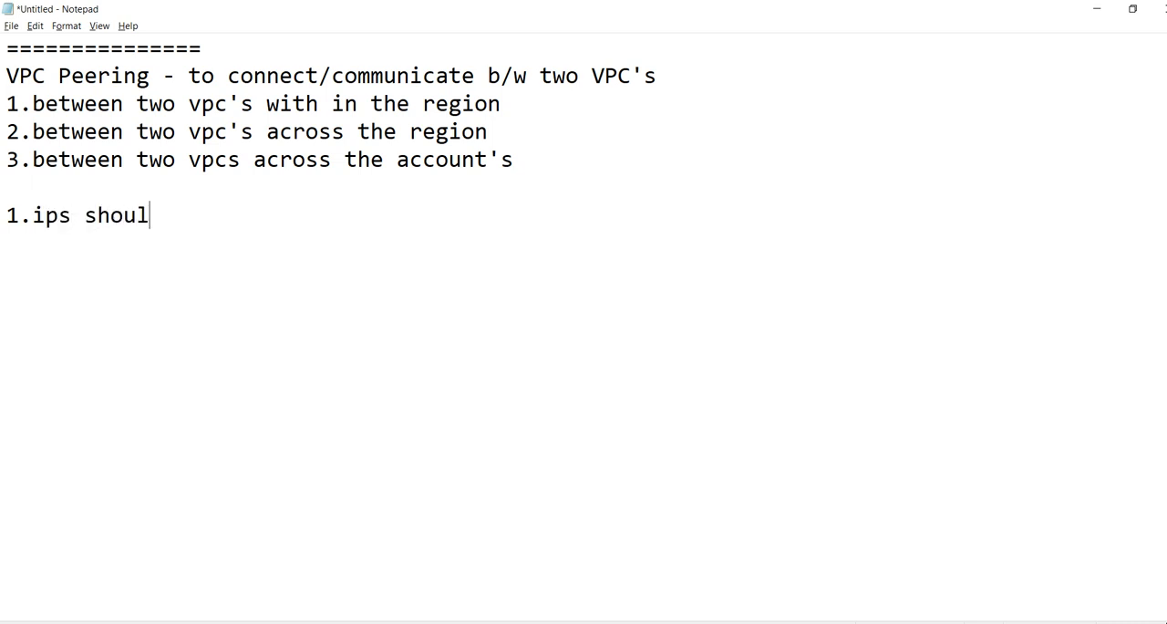
type("d not overlap ")
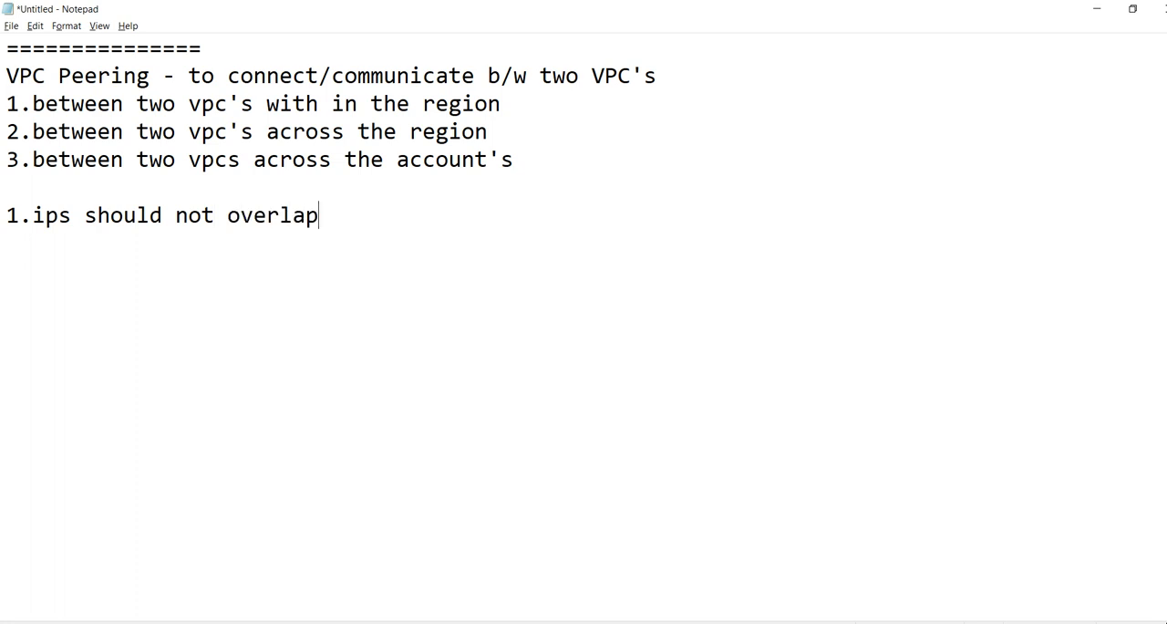
type("2.vpc pee")
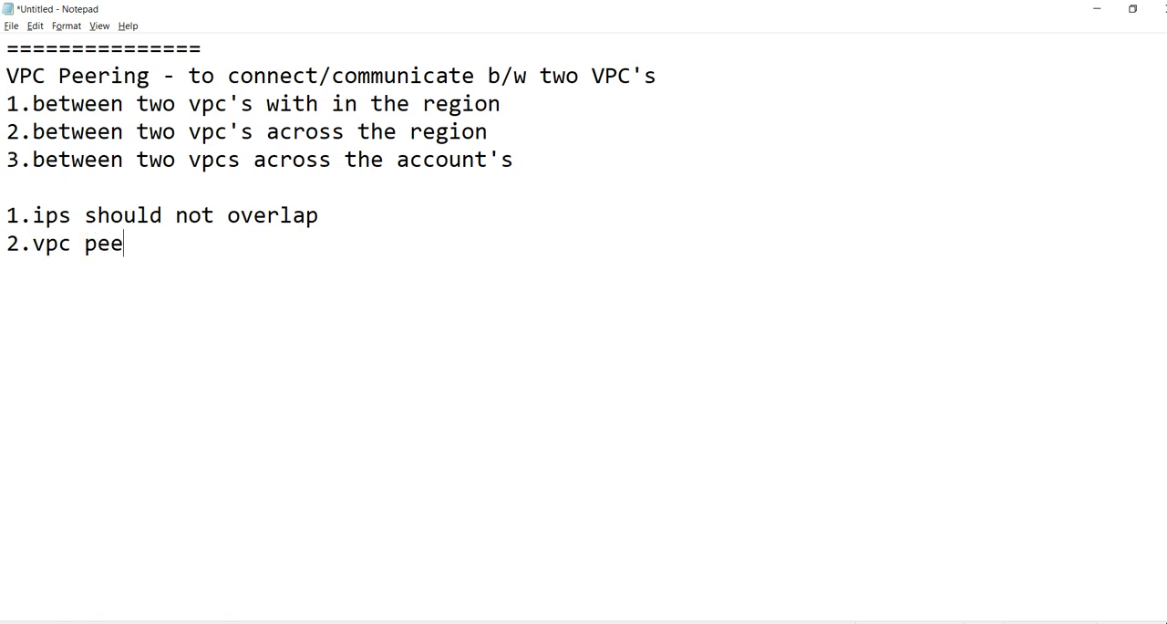
type("ring wont ")
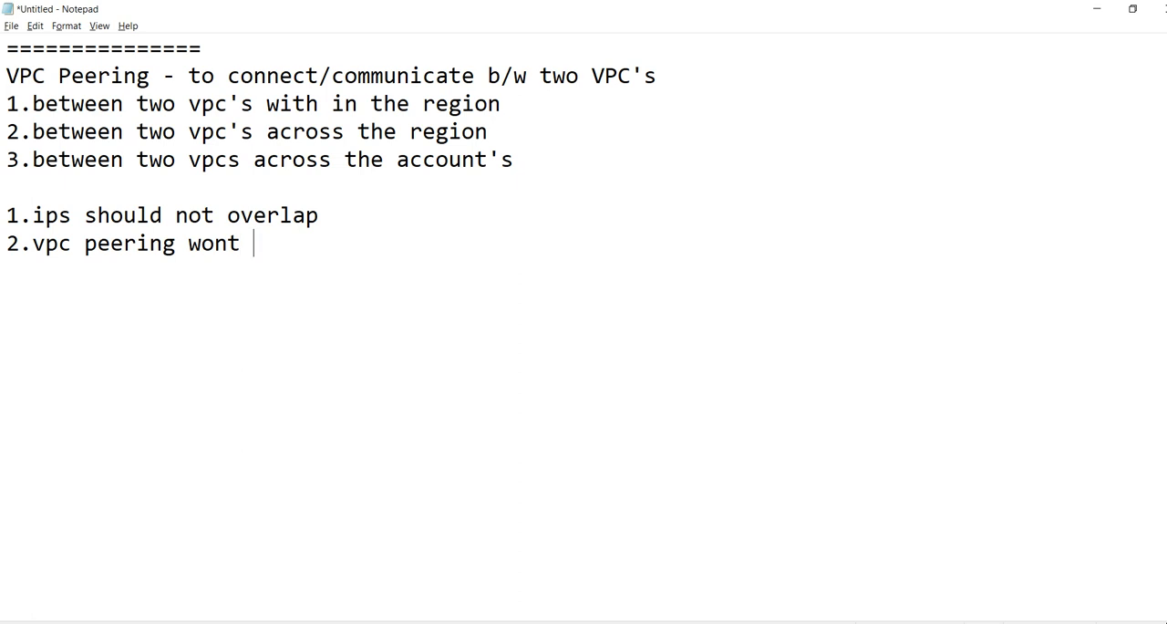
type("work in transit")
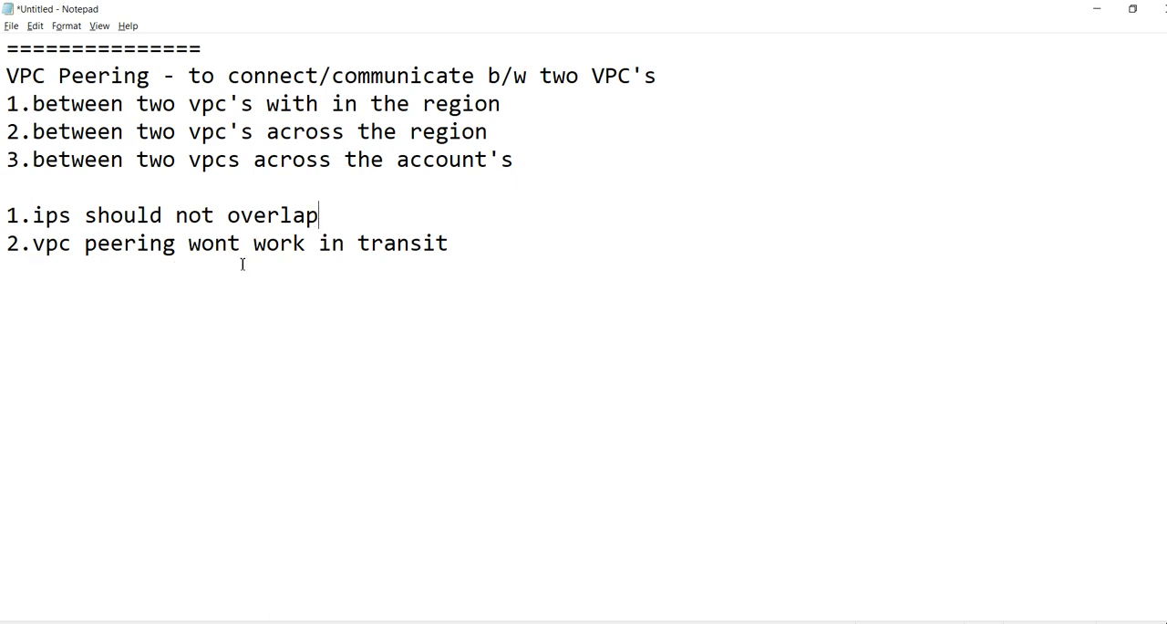
Add the line "2.vpc peering wont work in transit" to the notes and highlight the word "transit"
left_click(461, 245)
left_click_drag(461, 244, 361, 242)
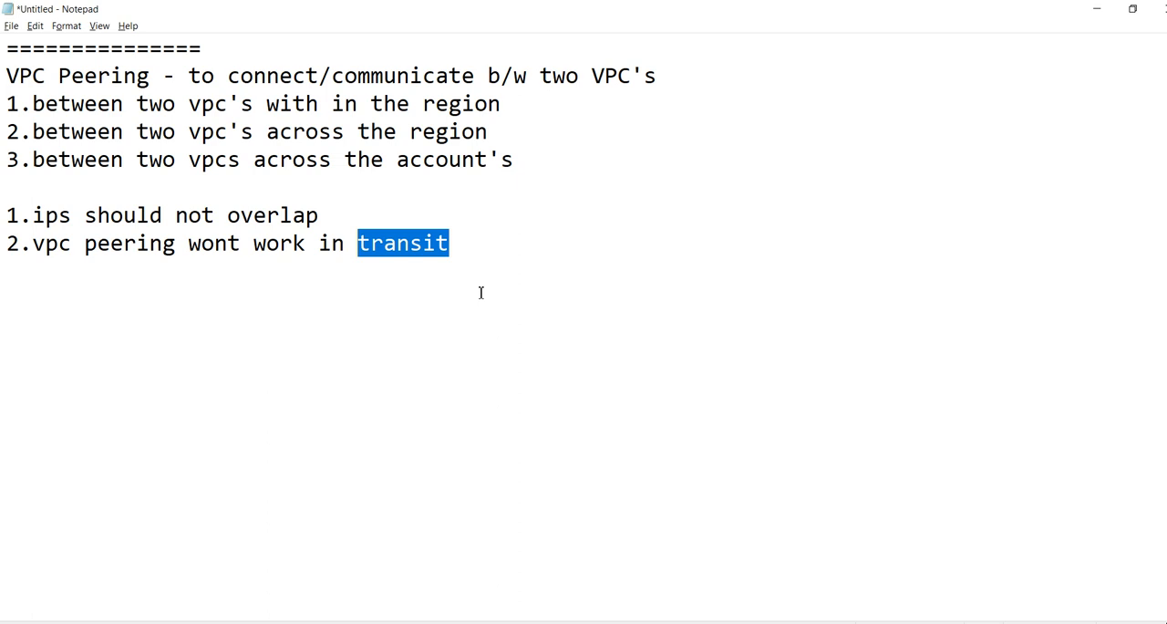
Switch to the Paint drawing and draw a red rounded rectangle inside the lower part of the region box
key("alt+Tab")
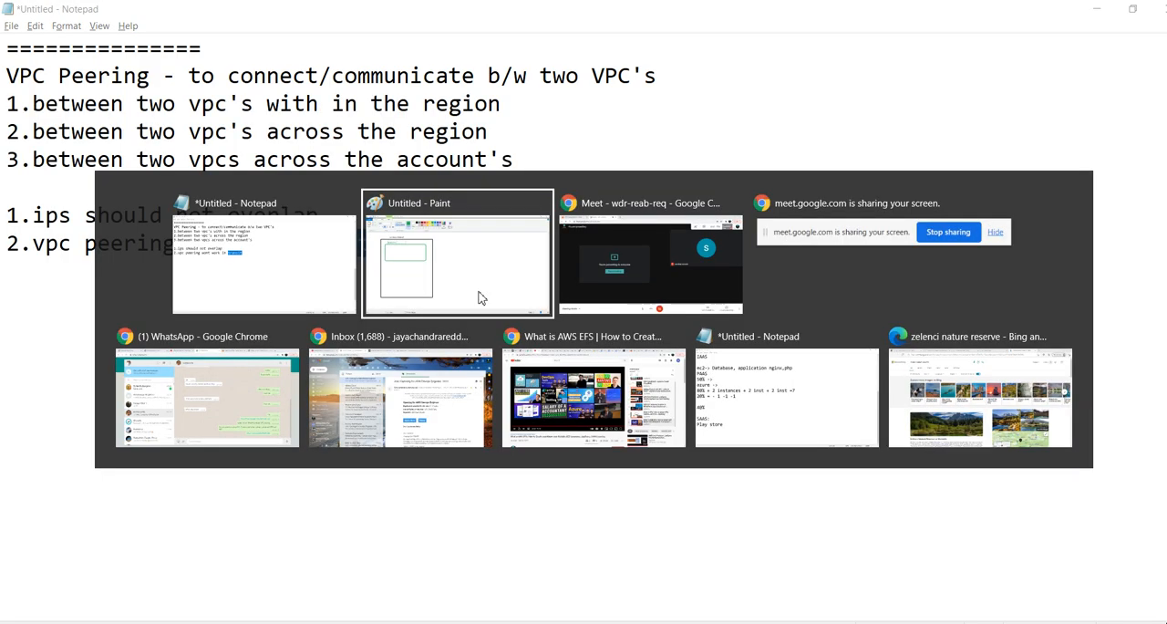
left_click(243, 251)
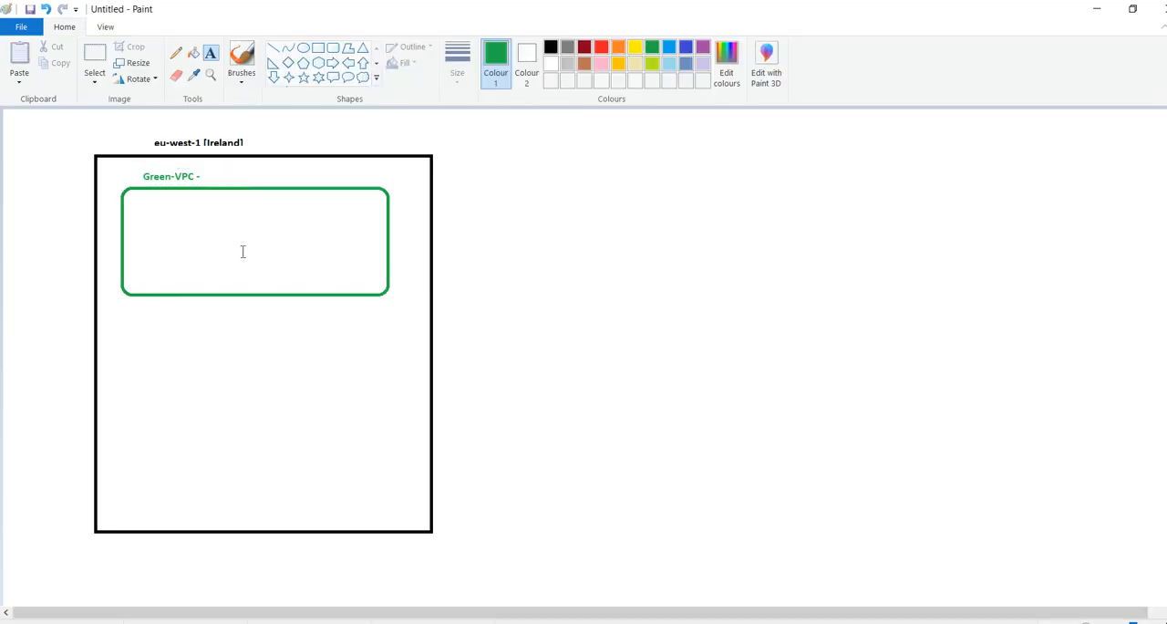
left_click(217, 181)
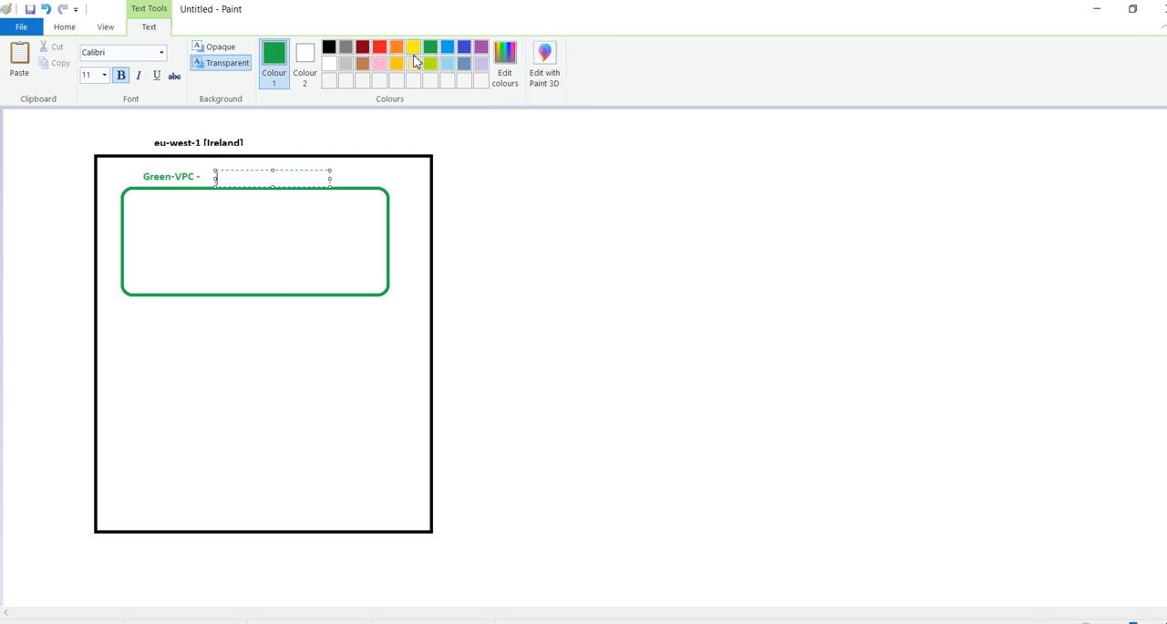
left_click(380, 50)
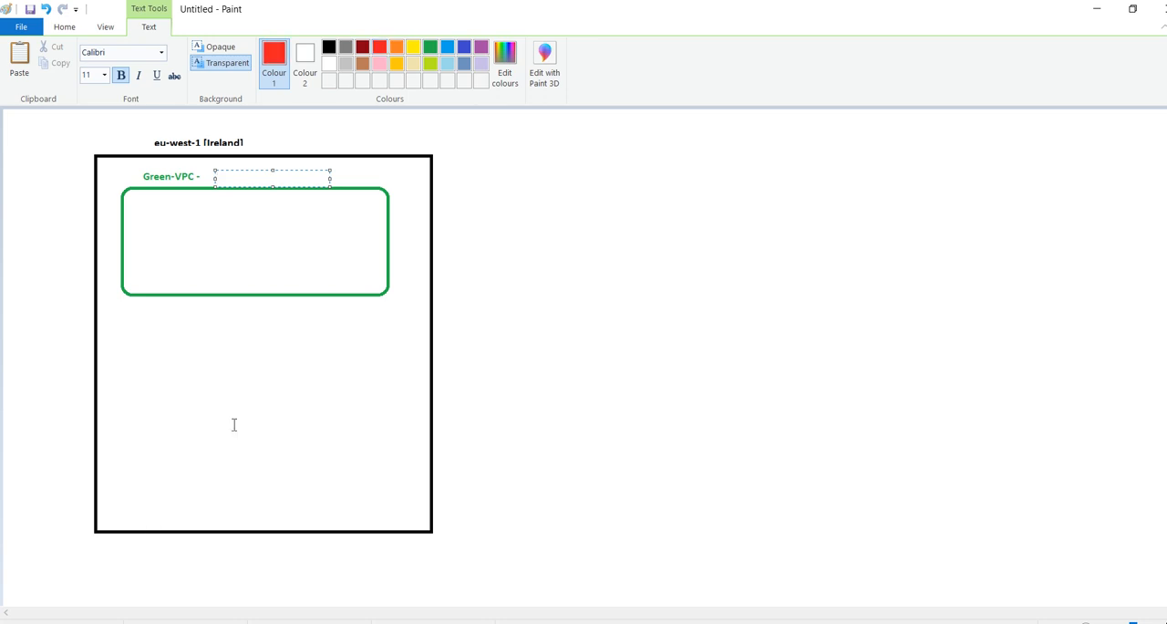
left_click(63, 26)
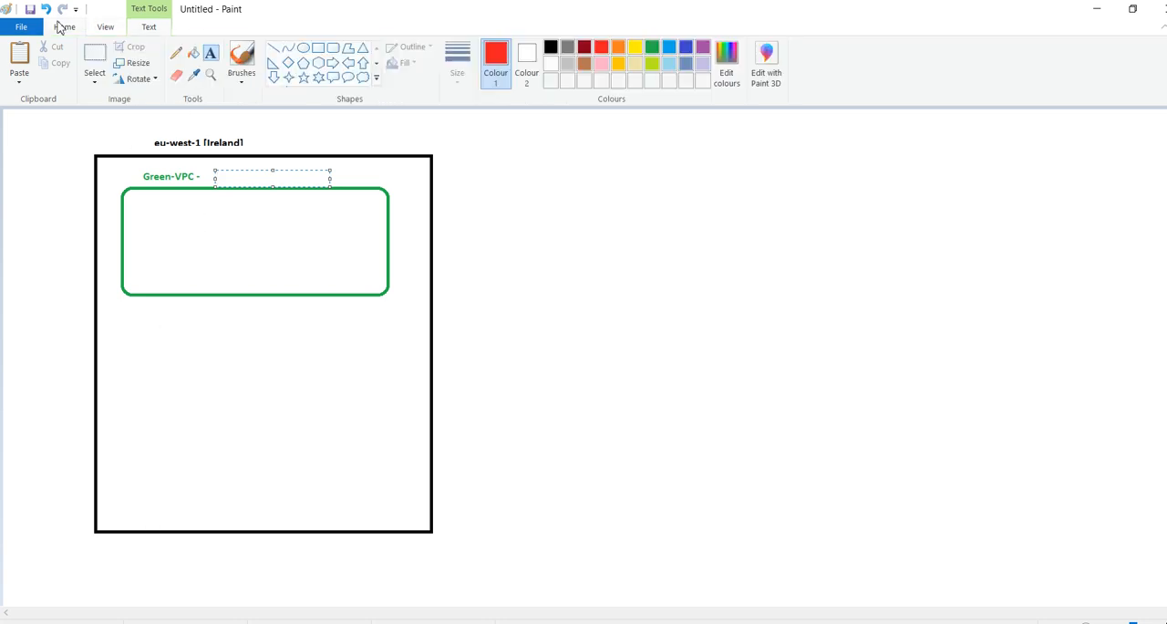
left_click(333, 48)
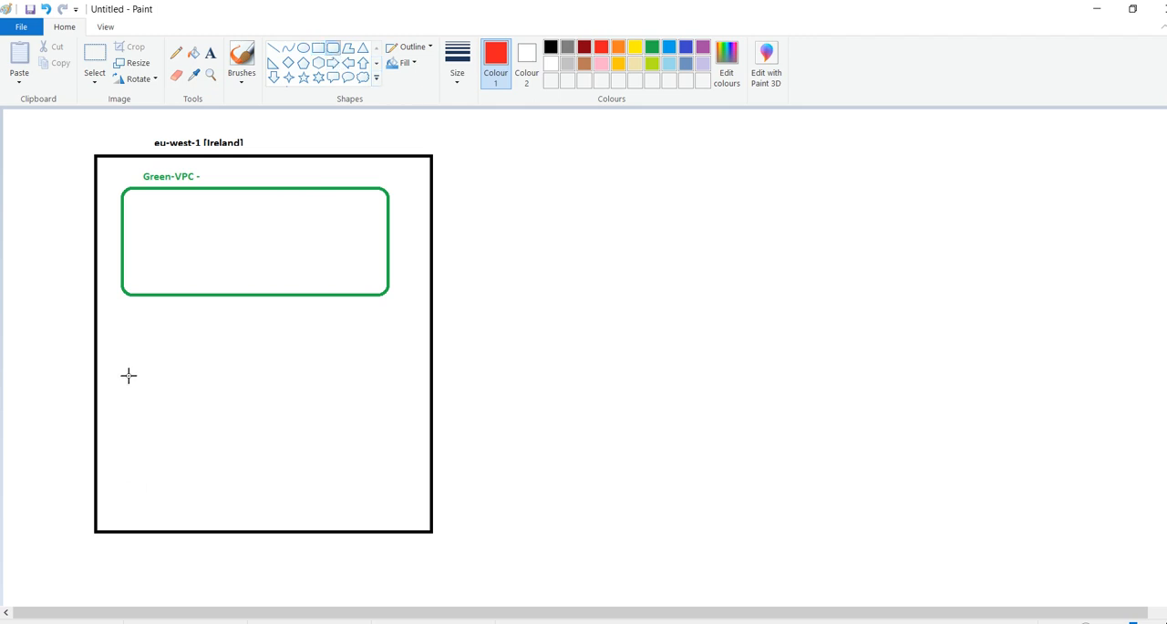
mouse_move(124, 380)
left_mouse_down()
mouse_move(270, 519)
mouse_move(367, 469)
mouse_move(386, 487)
left_mouse_up()
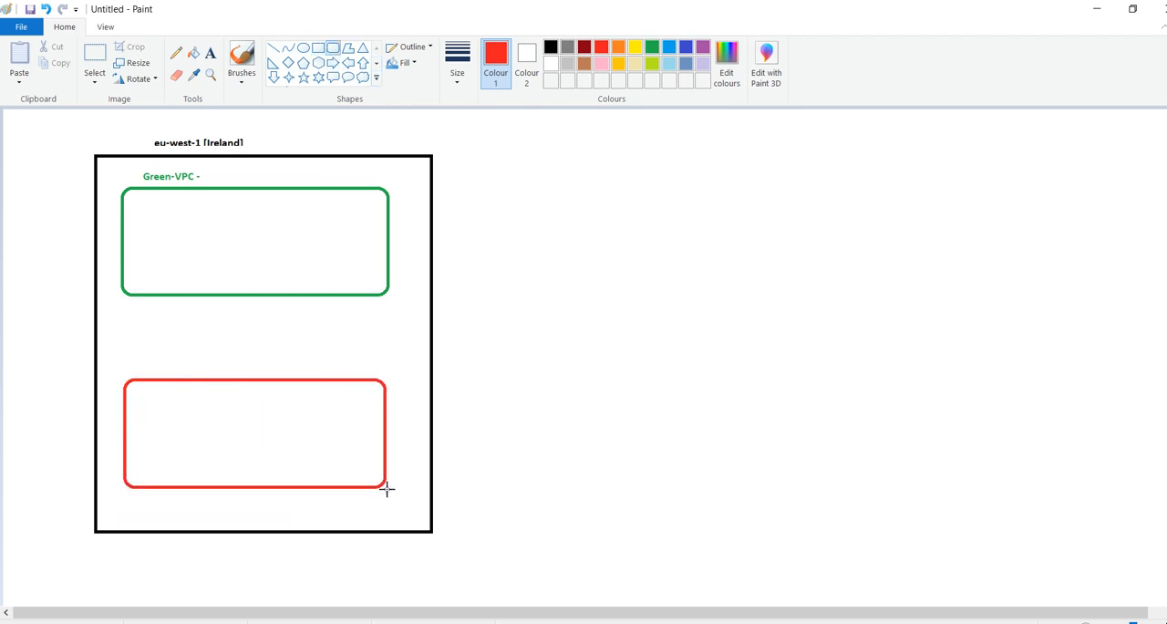
Label the red rounded rectangle with the red text "Red-VPC" just above it
left_click(211, 53)
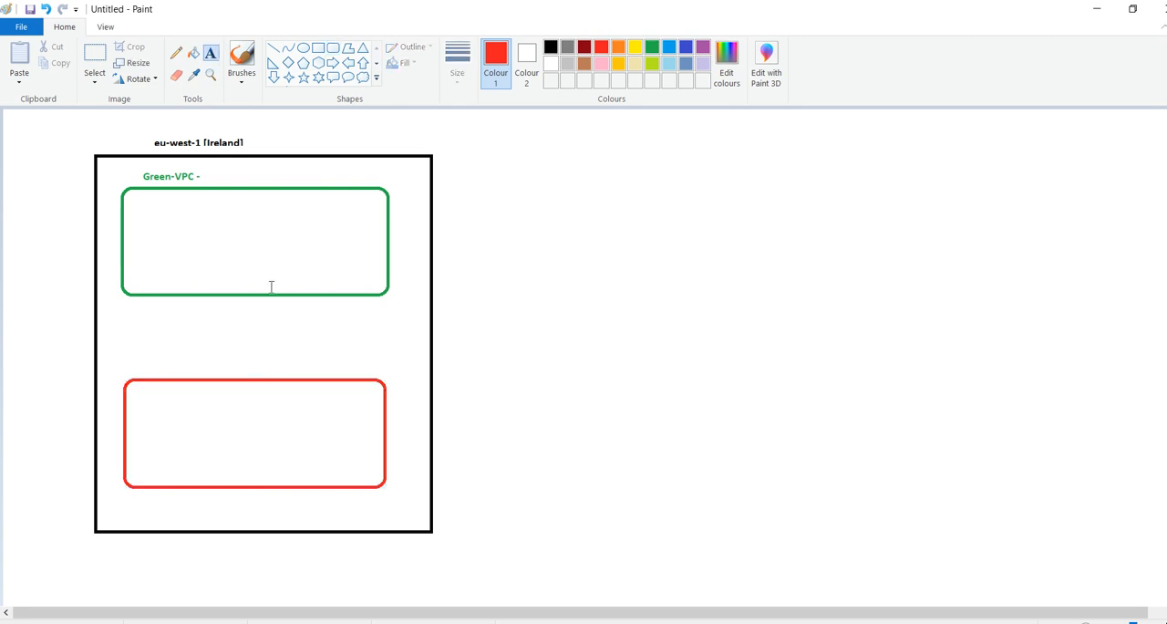
left_click(140, 365)
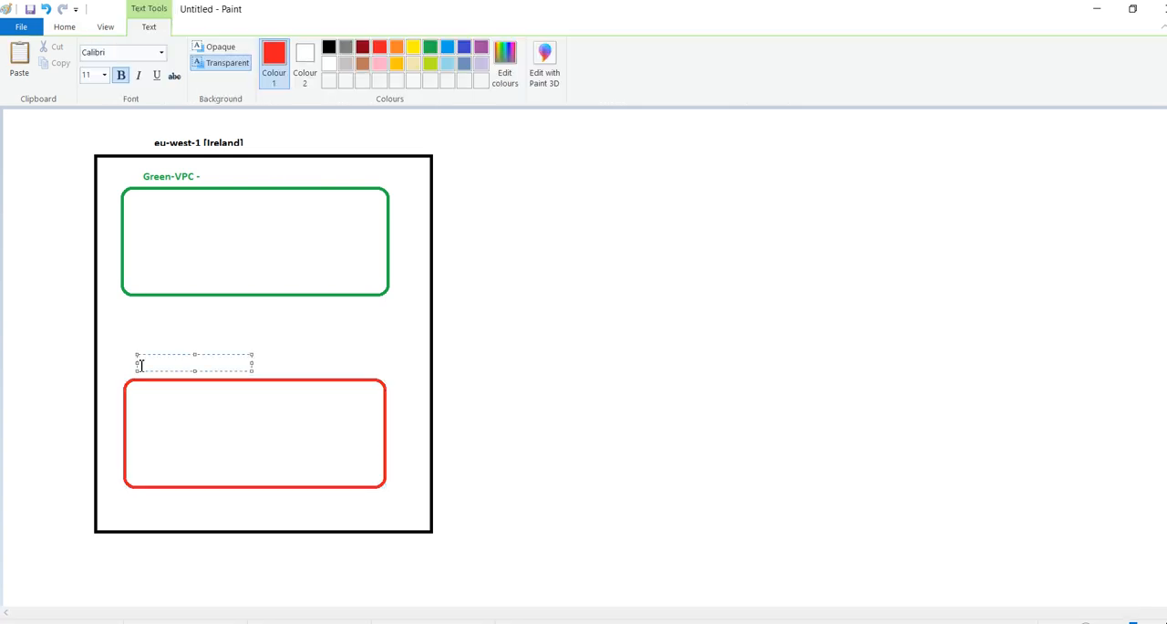
type("Red-VPC")
Switch to Google Meet, admit the participant waiting to join the call, and return to the Paint drawing
key("alt+Tab")
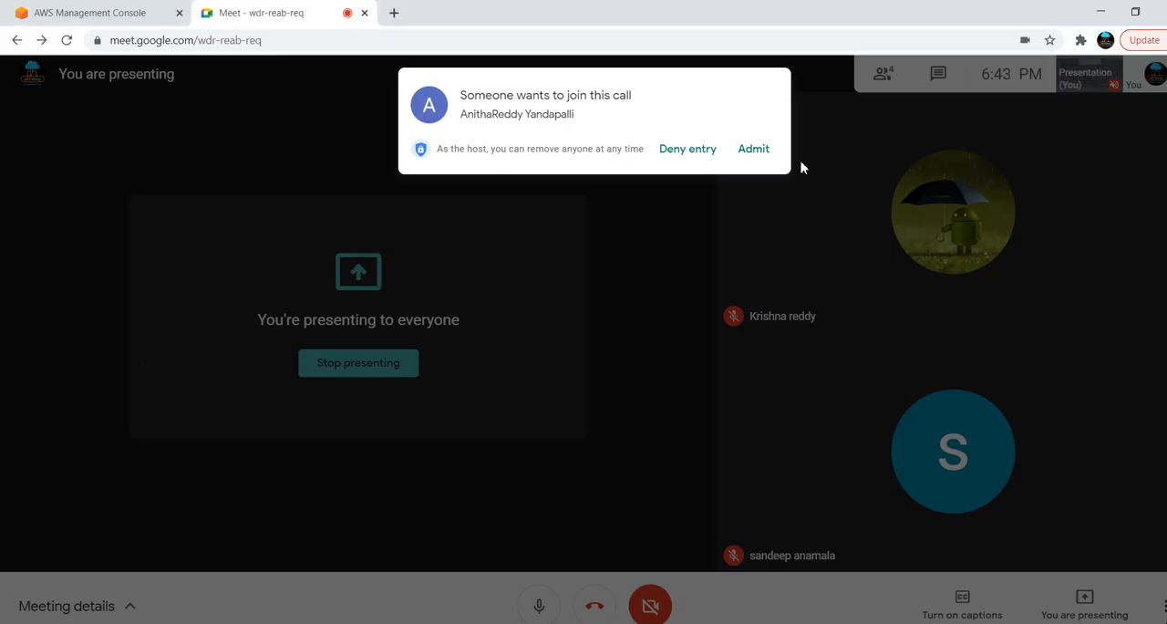
left_click(761, 157)
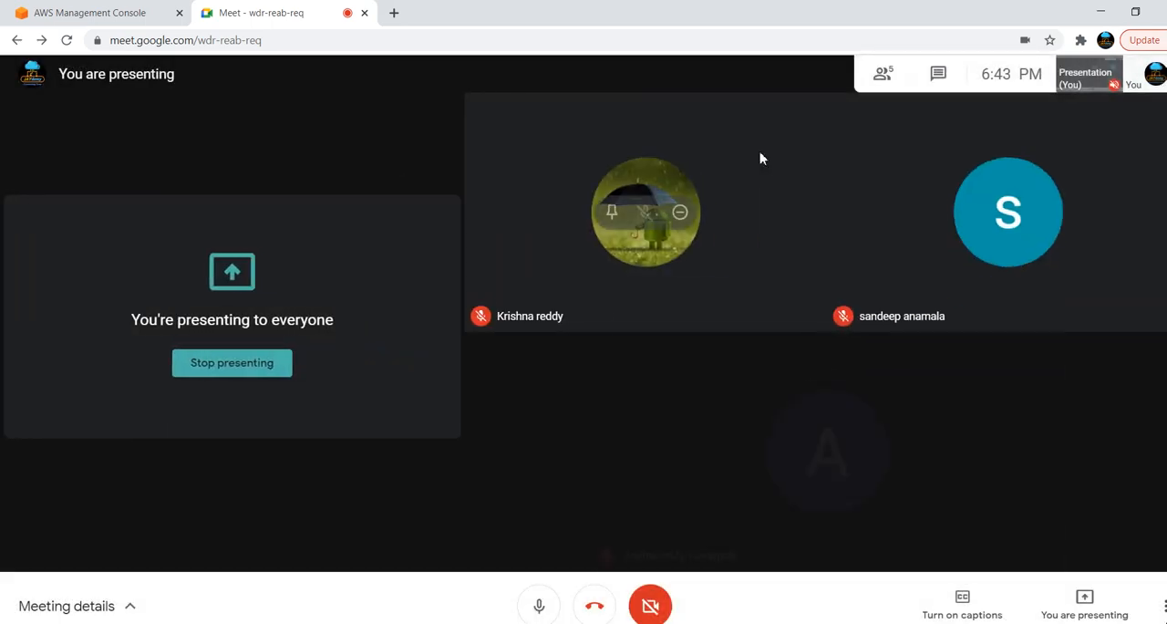
key("alt+Tab")
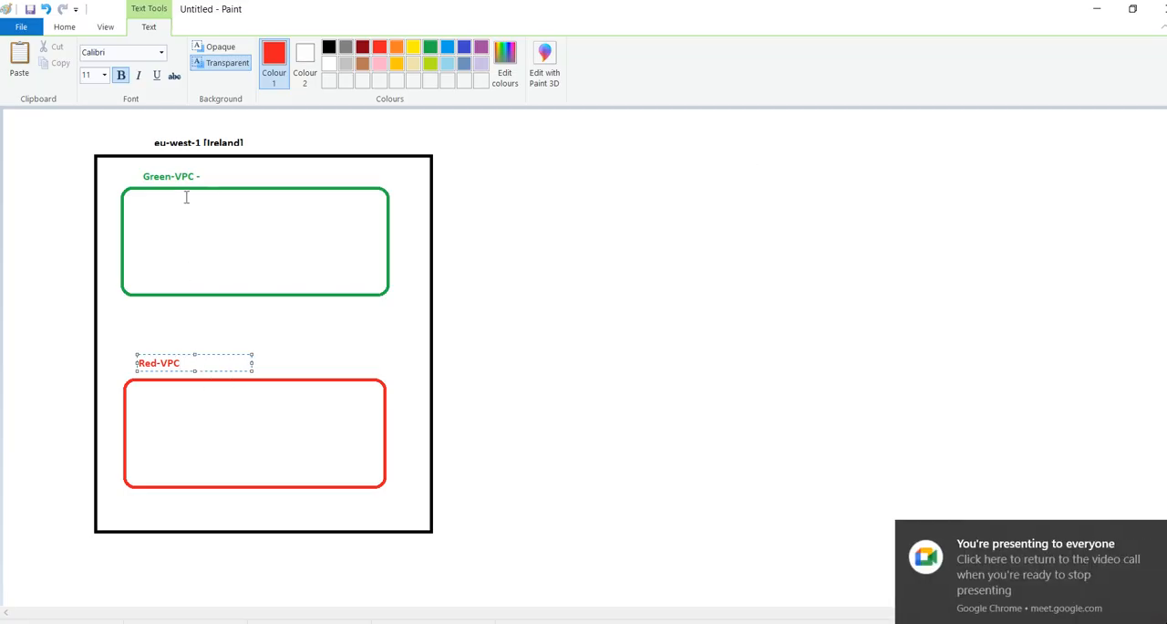
left_click(383, 334)
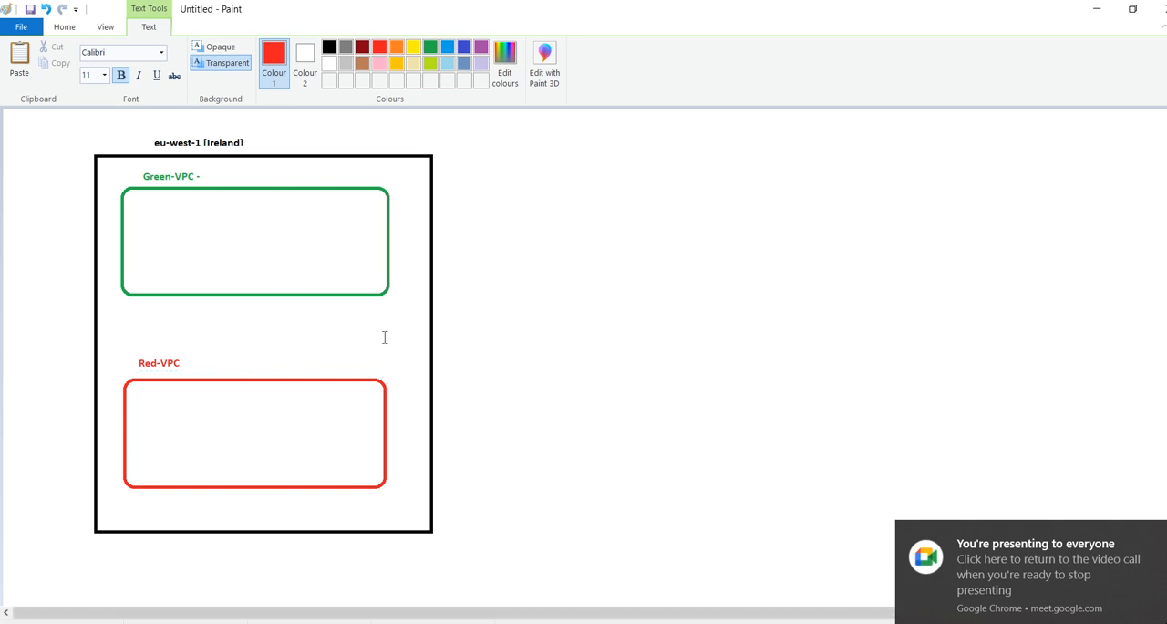
left_click(197, 367)
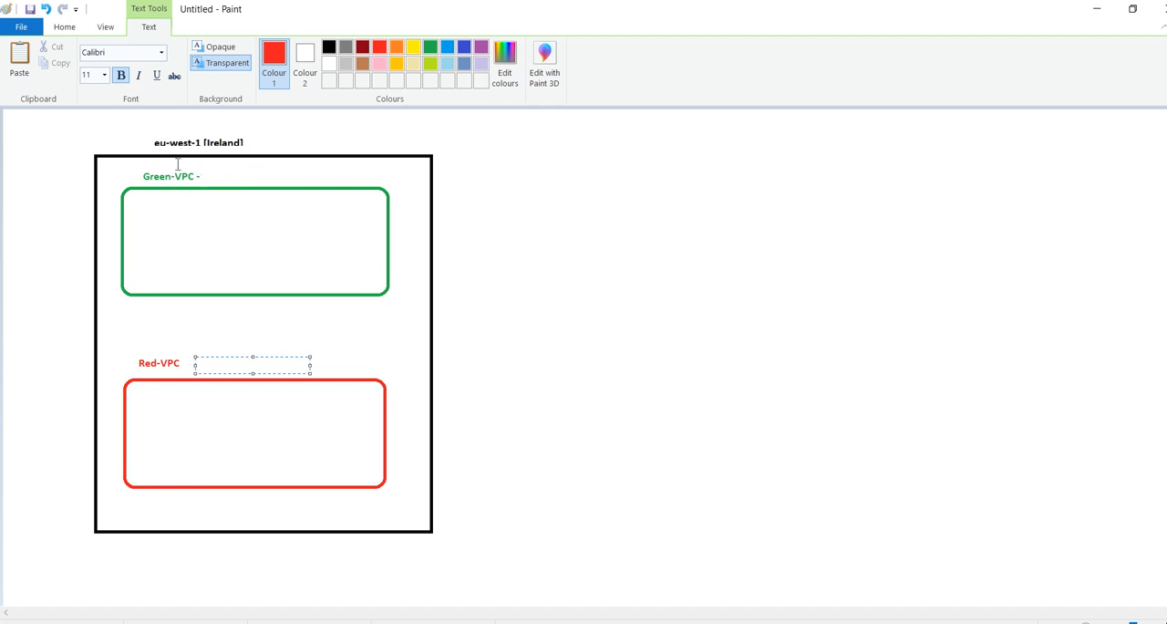
left_click(504, 319)
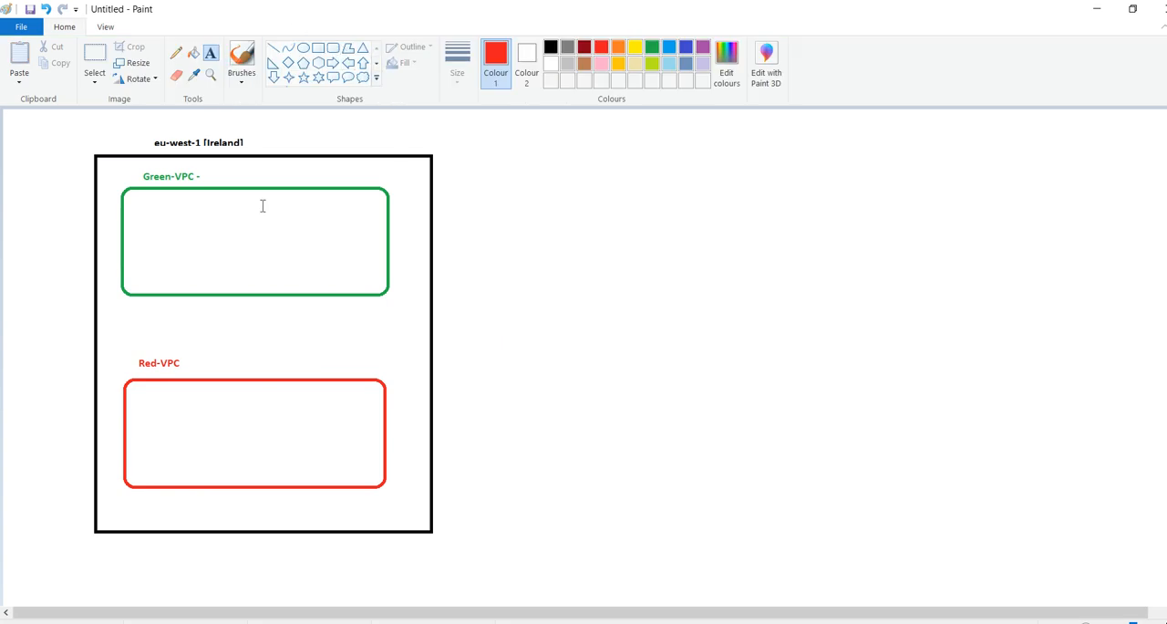
Switch to the Notepad notes and review the peering scenarios within the region and across the region
key("alt+Tab")
key("Tab")
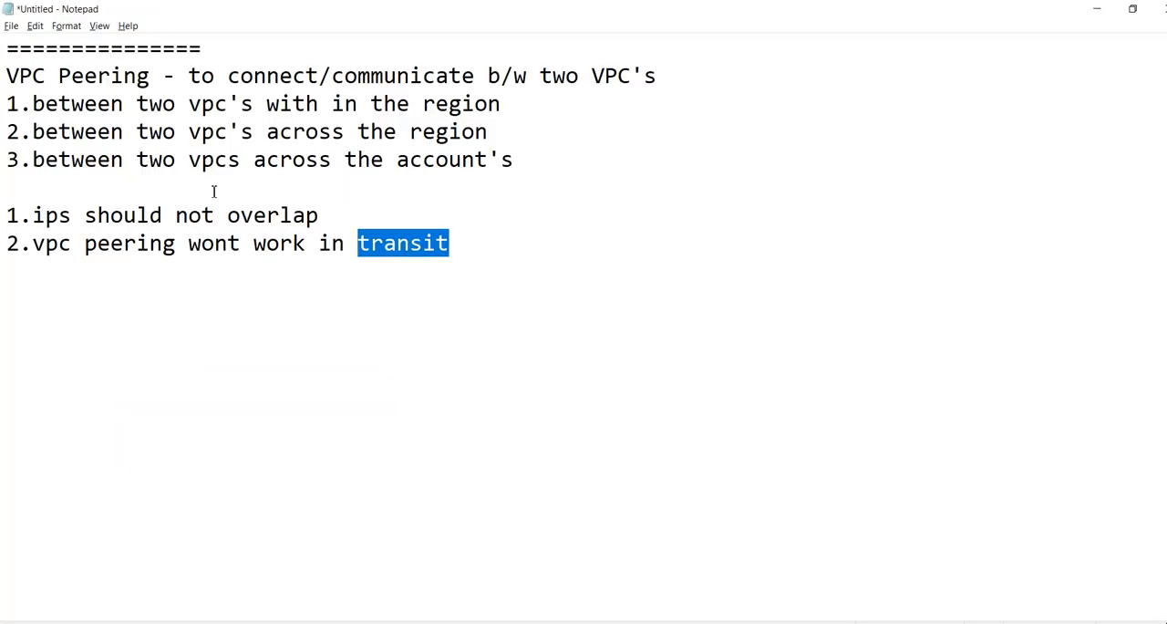
left_click_drag(34, 105, 504, 105)
left_click(511, 104)
mouse_move(34, 132)
left_mouse_down()
mouse_move(375, 170)
mouse_move(532, 128)
left_mouse_up()
left_click(532, 128)
Switch to the Paint drawing and draw a second upright region rectangle beside the eu-west-1 box, outlined in black
key("alt+Tab")
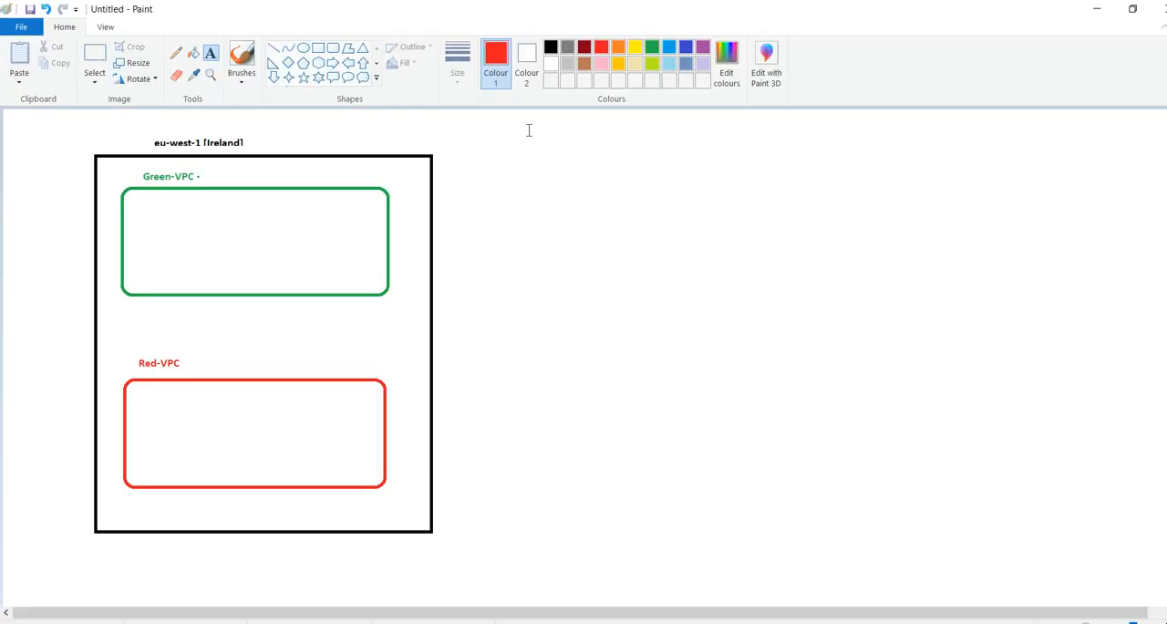
left_click(318, 49)
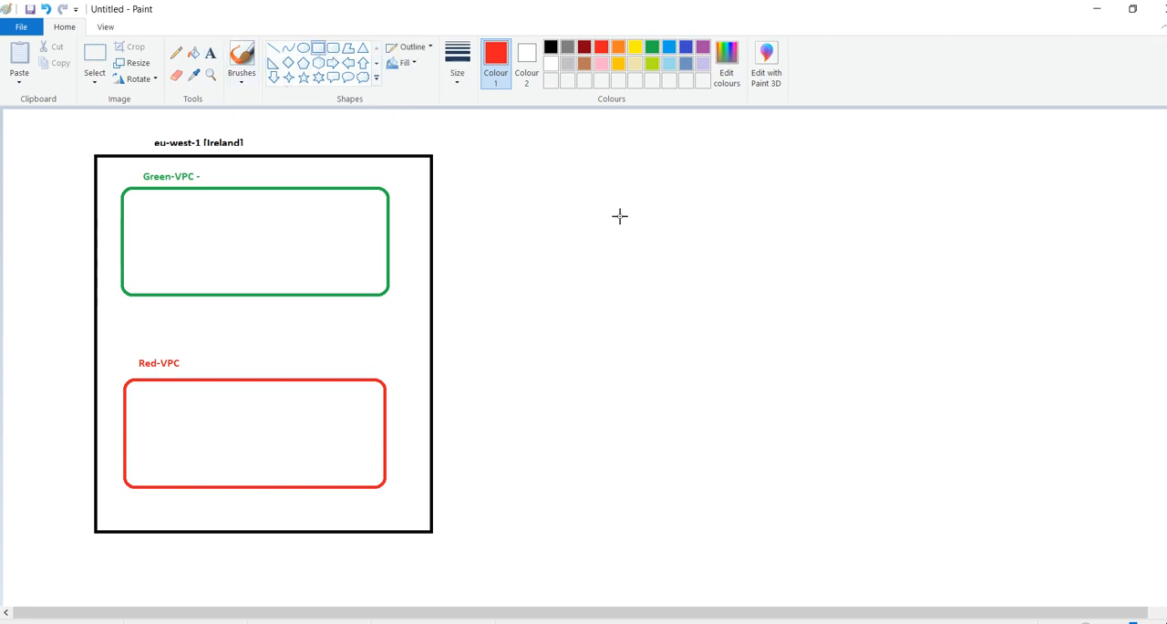
left_click_drag(564, 149, 789, 528)
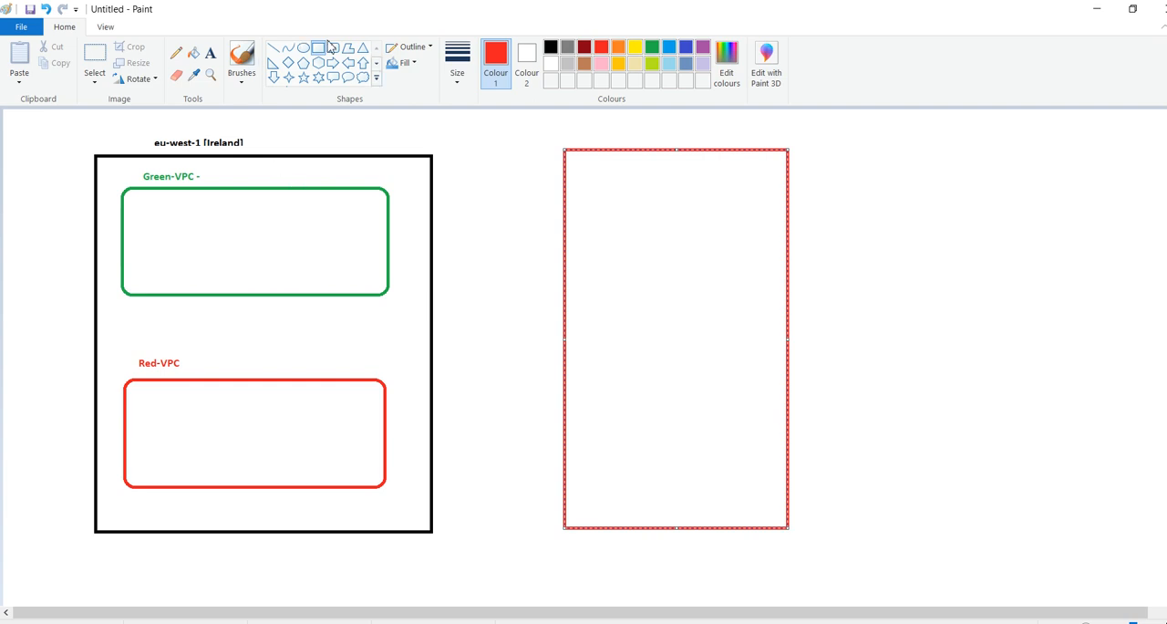
left_click(550, 46)
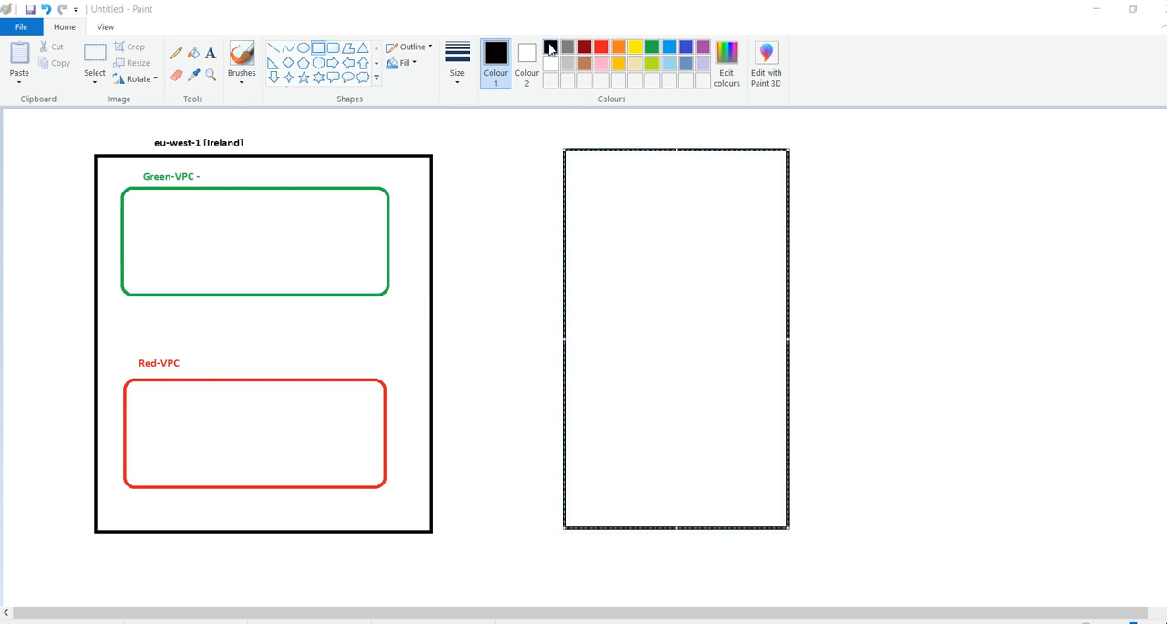
Switch to Google Meet to read the call's chat messages, and return to the Paint drawing
key("alt+Tab")
key("Tab")
mouse_move(666, 162)
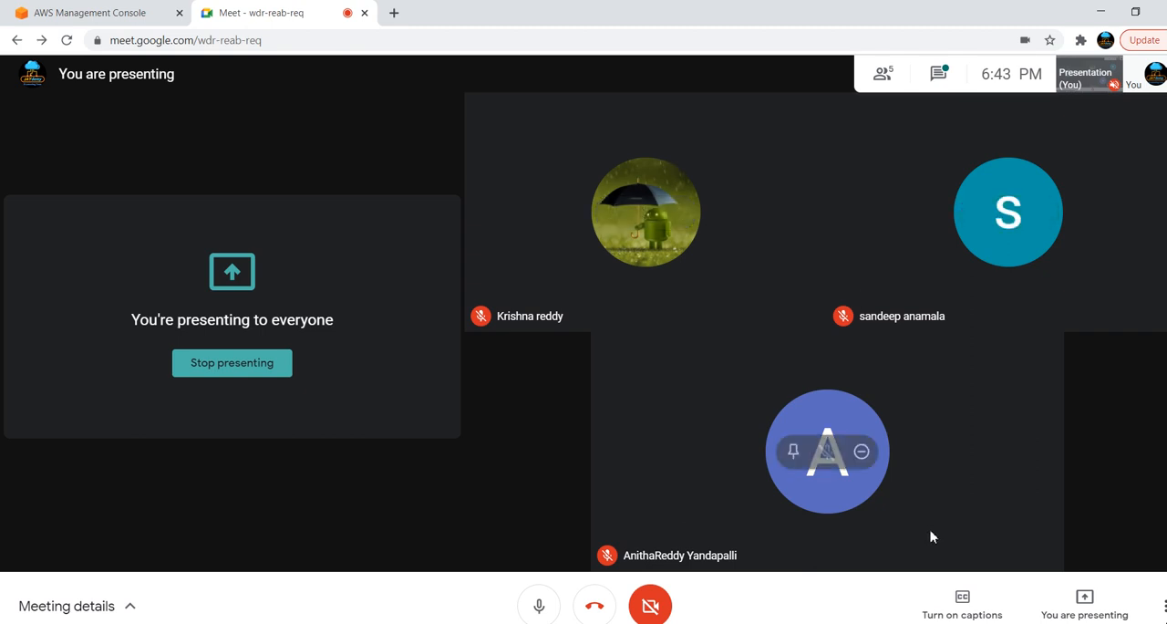
left_click(935, 83)
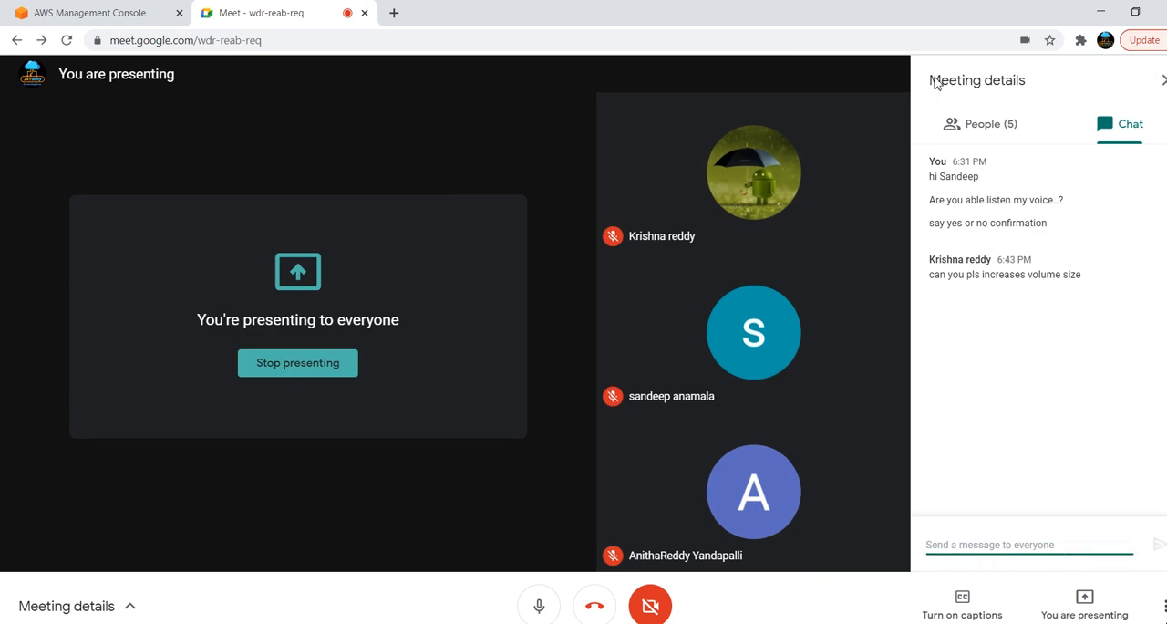
key("alt+Tab")
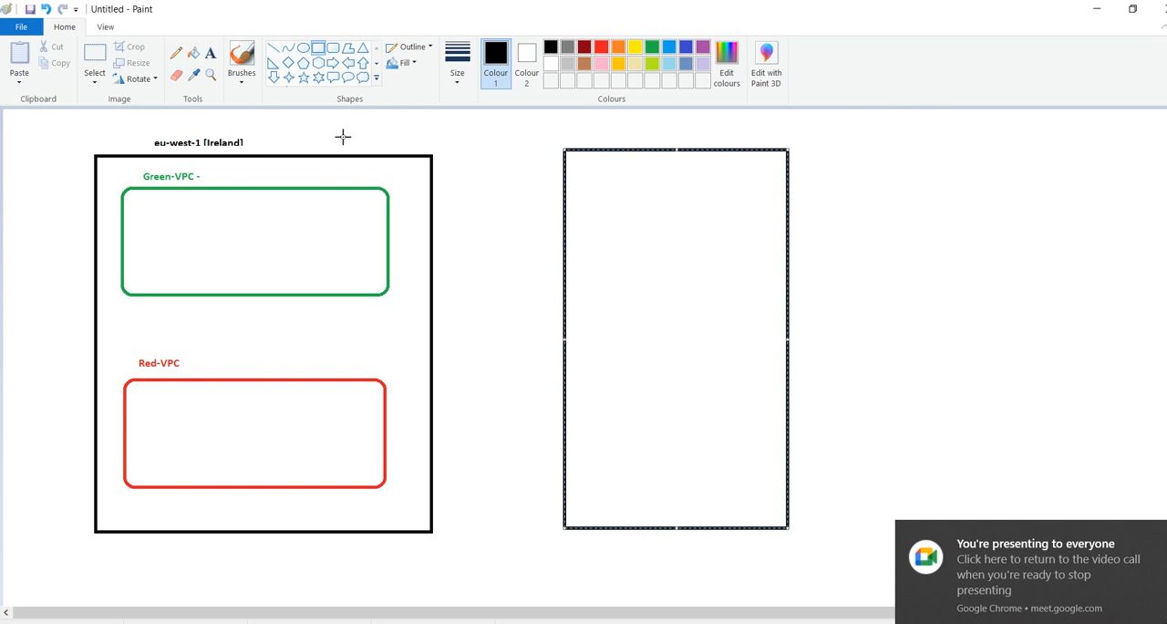
left_click(870, 263)
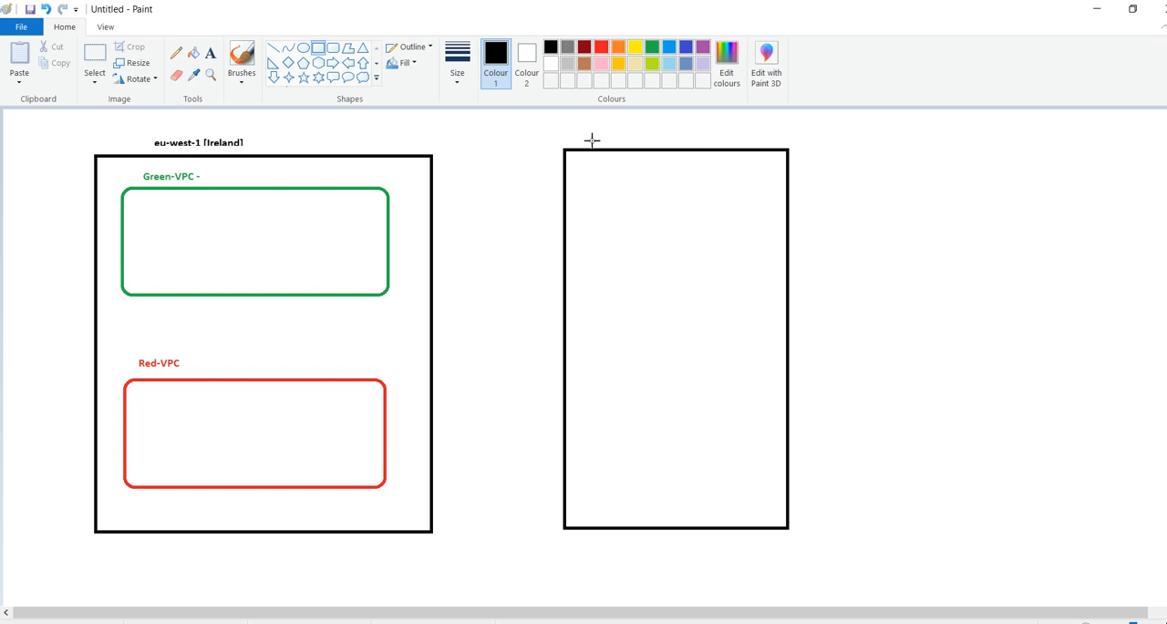
mouse_move(593, 136)
left_mouse_down()
mouse_move(635, 149)
mouse_move(586, 149)
left_mouse_up()
left_click(638, 201)
key("ctrl+z")
Label the second region box "us-eat-1 [N-v]" in bold black text just above its upper edge
left_click(211, 55)
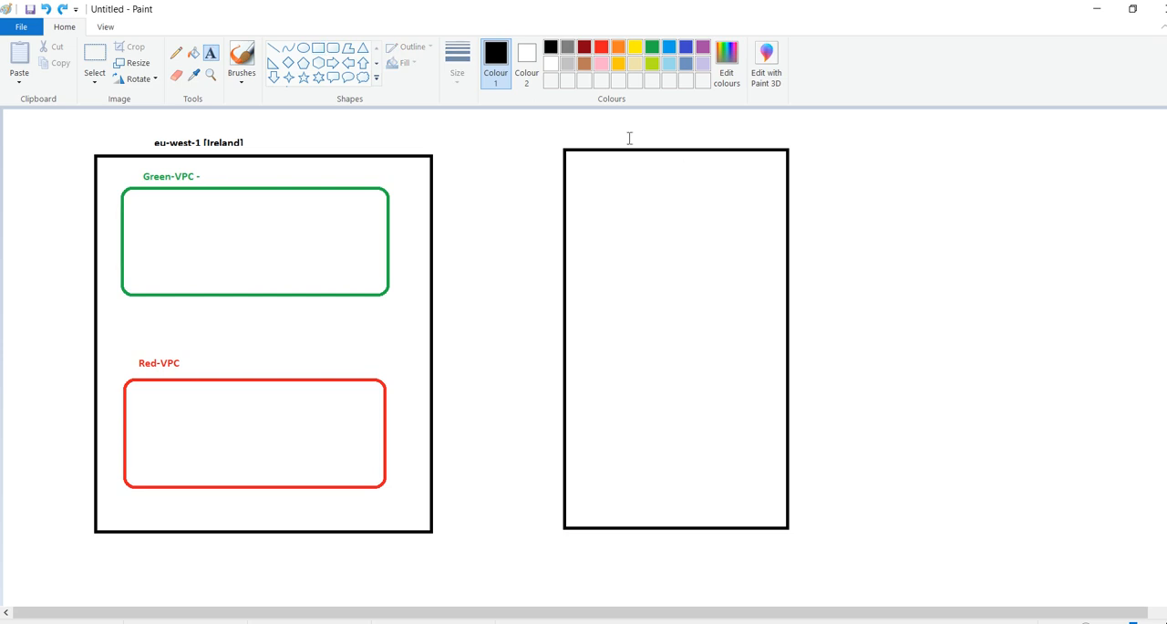
left_click(597, 137)
type("us-eat-1 [")
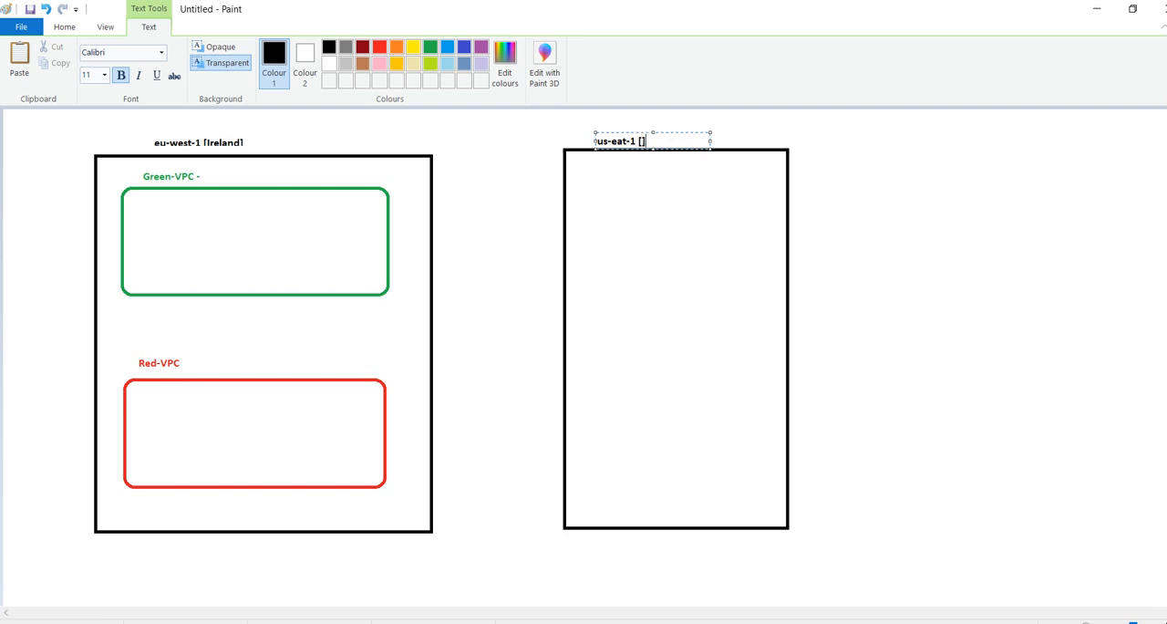
key("shift+Left")
type("N")
left_click(617, 265)
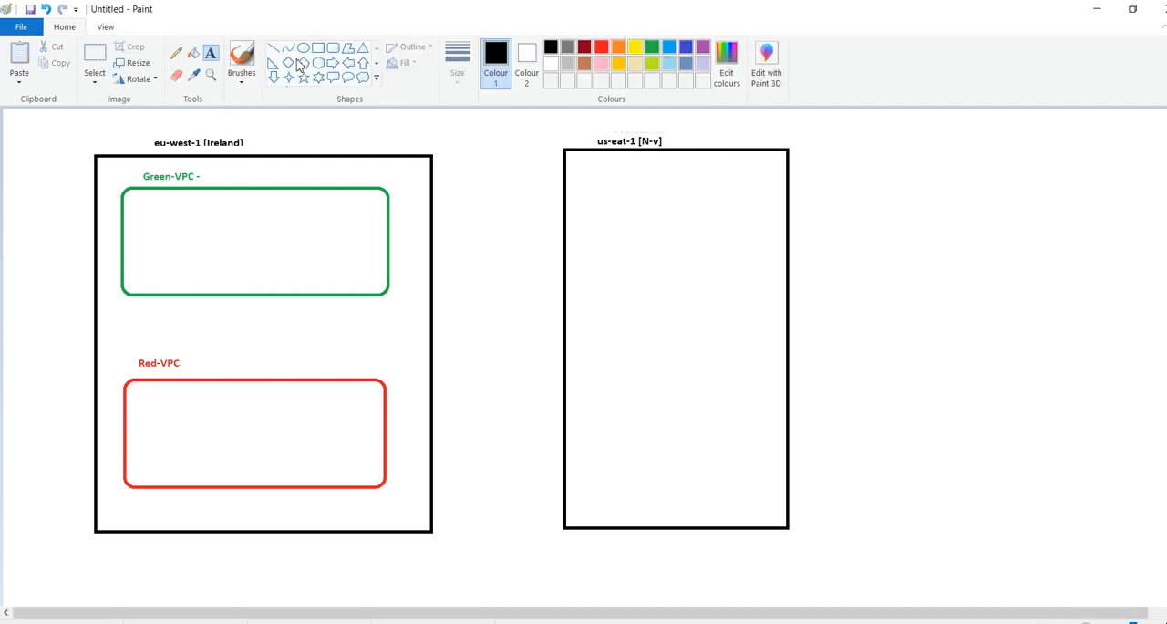
Draw a blue rounded rectangle for a VPC in the upper part of the us-eat-1 region box
left_click(318, 47)
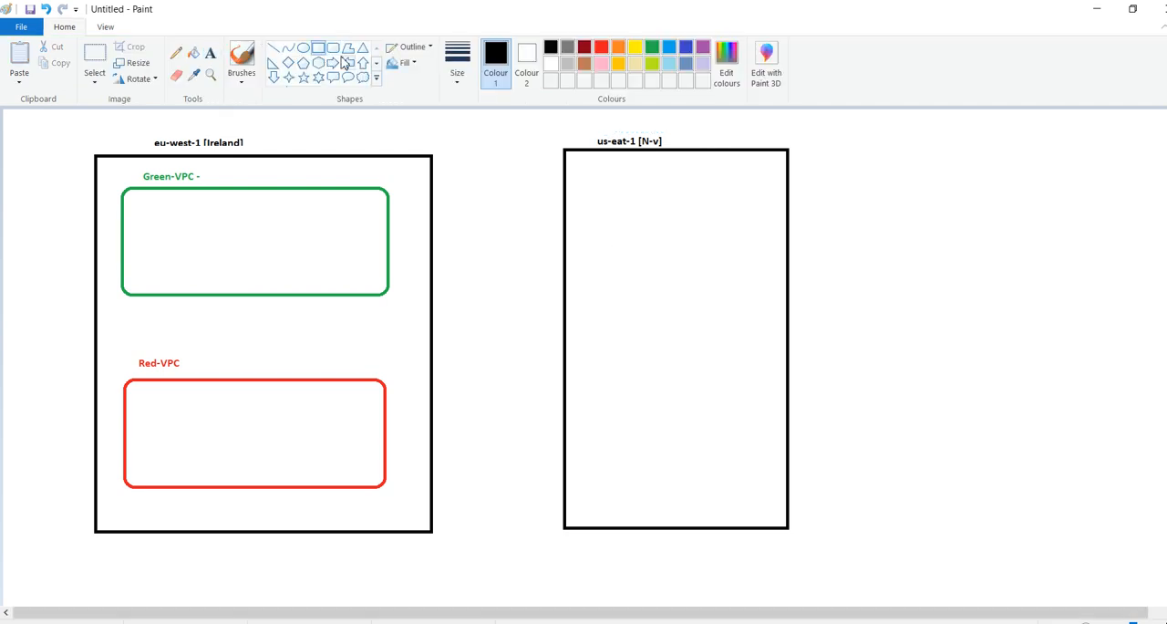
left_click(334, 49)
left_click_drag(585, 192, 766, 369)
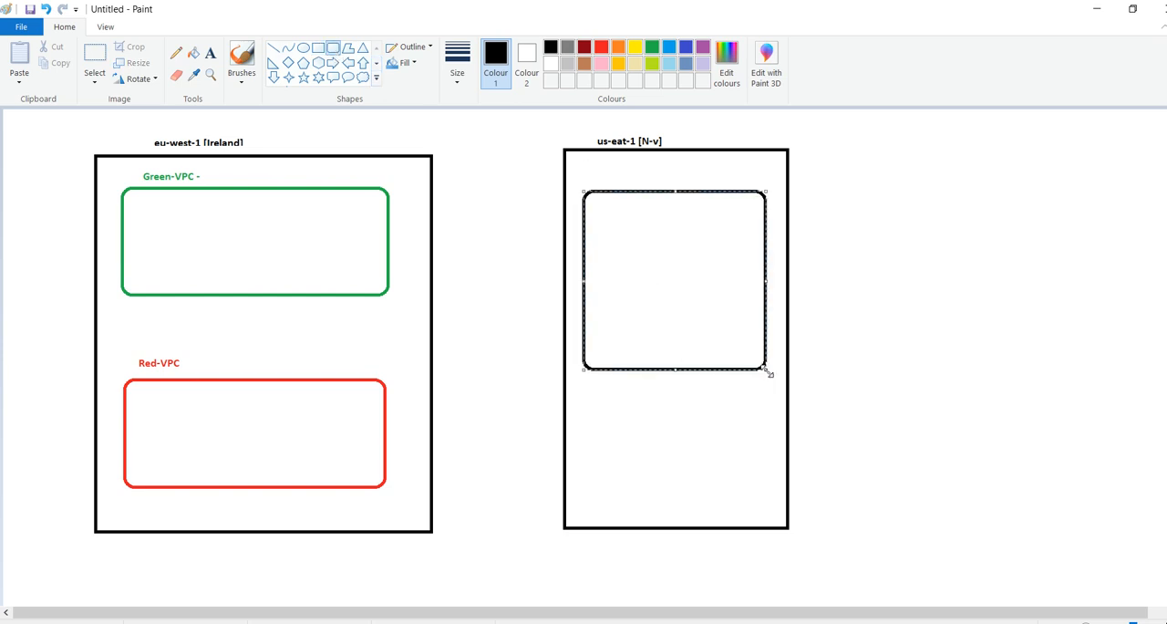
left_click(687, 47)
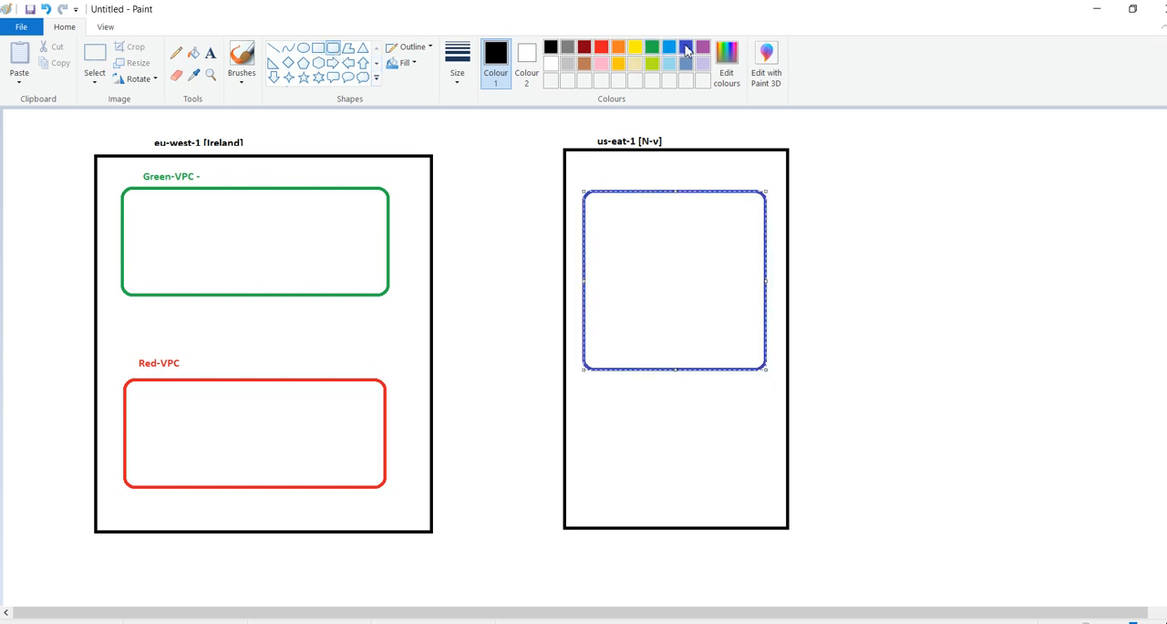
left_click(622, 181)
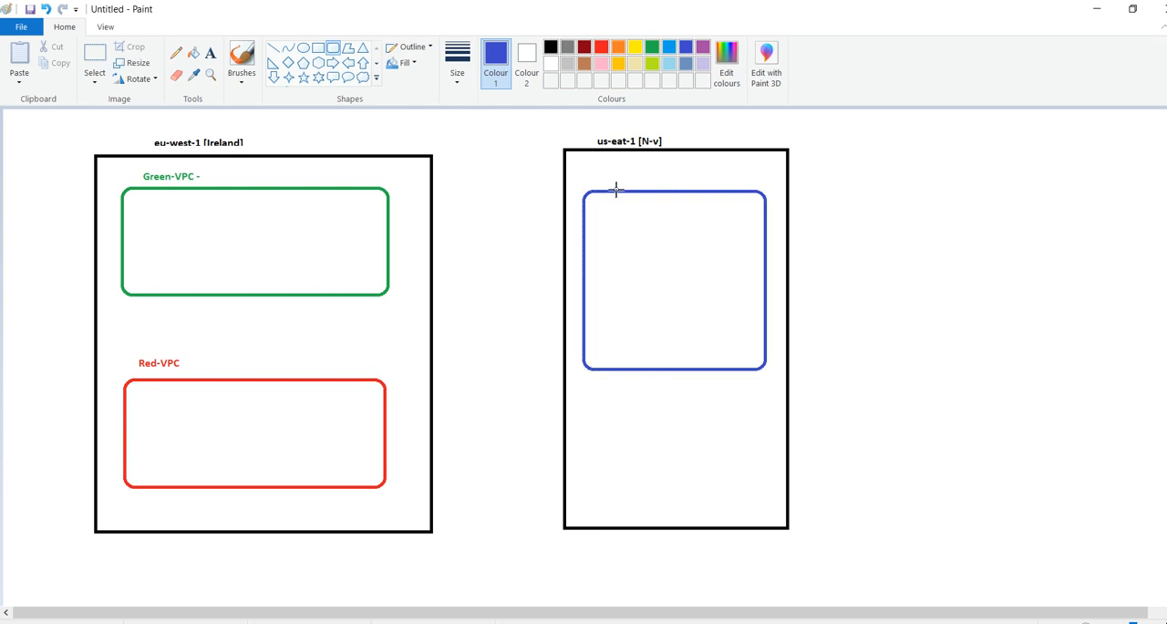
Add the blue text label "Blue- VPC" above the blue rounded rectangle
left_click(210, 53)
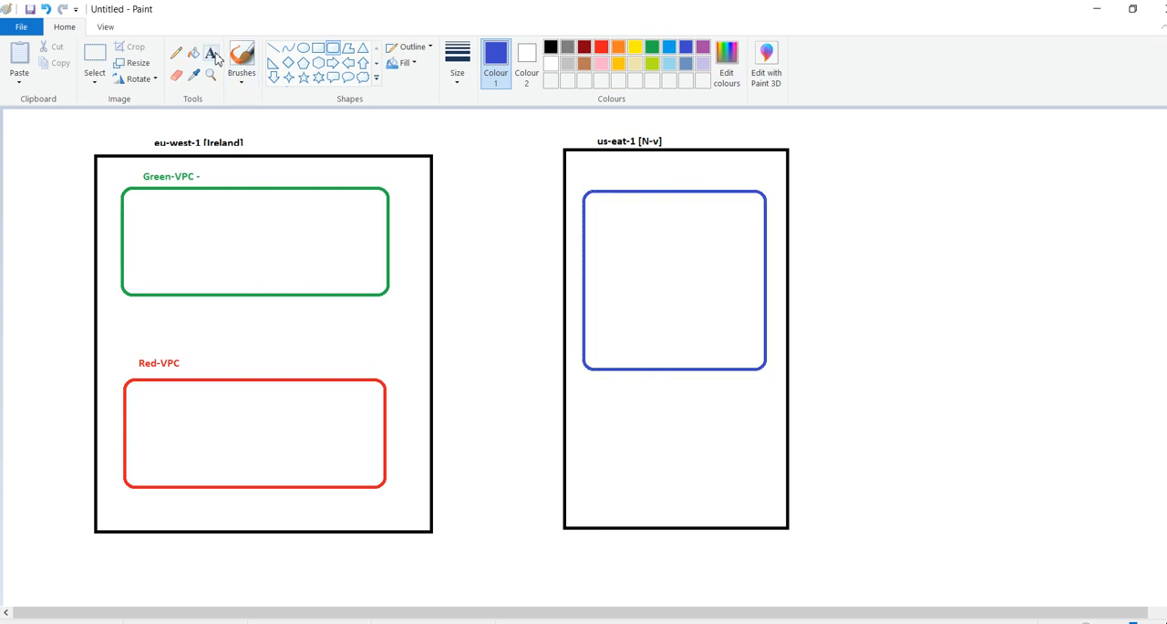
left_click(632, 171)
type("Blue- VPC")
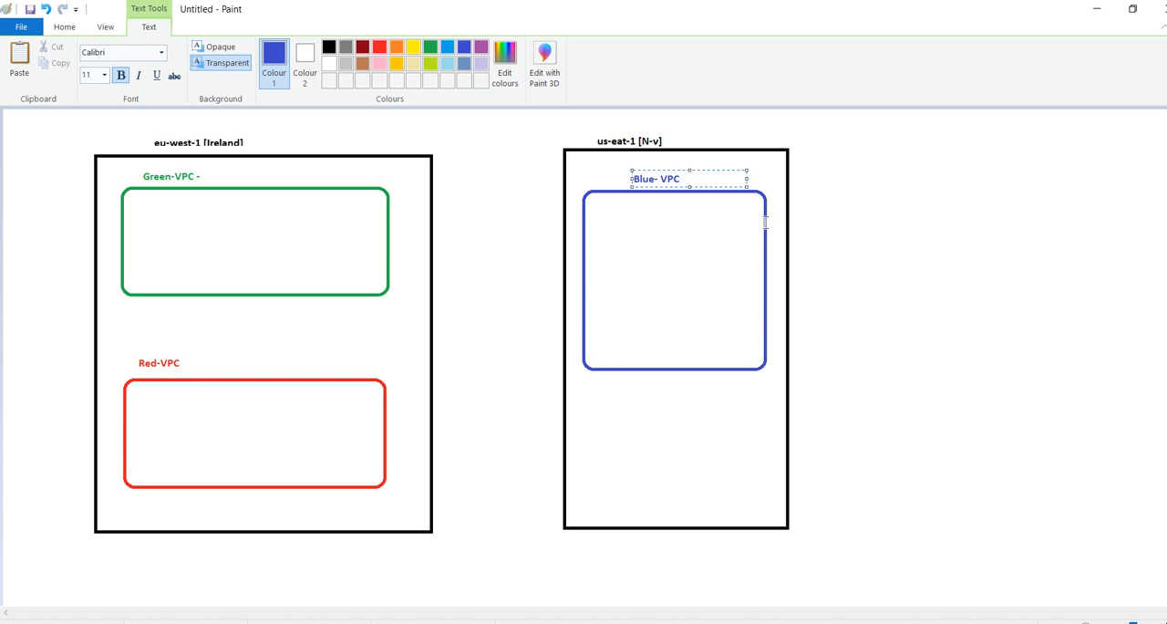
left_click(825, 231)
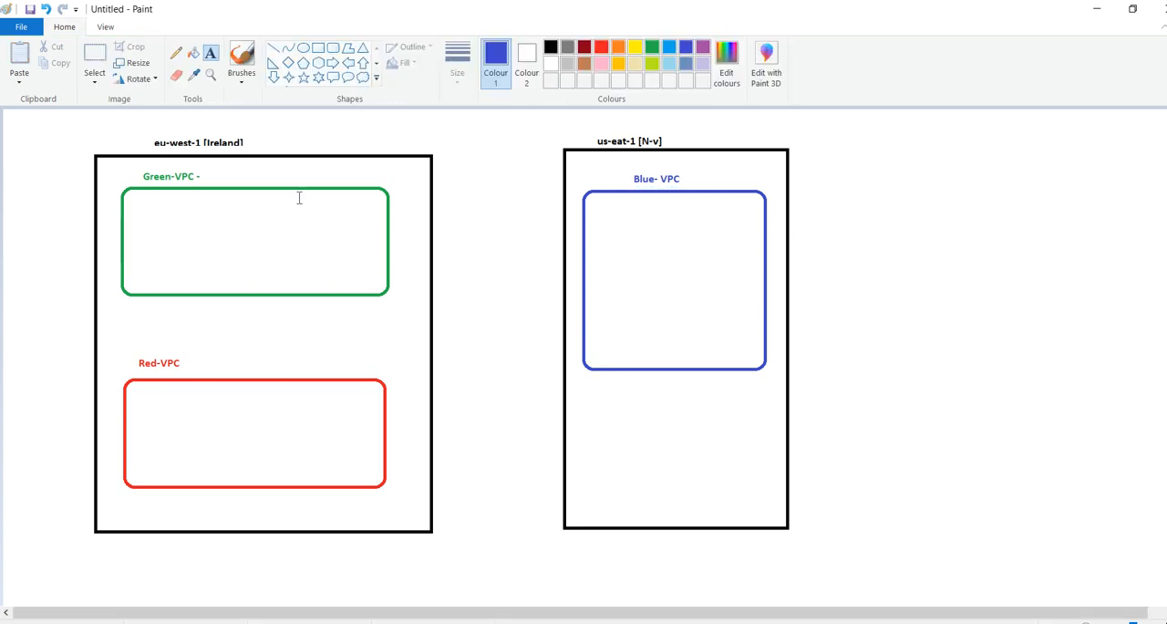
Write the CIDR range 10.0.0.0/16 beside the Green-VPC label and colour it green
left_click(223, 180)
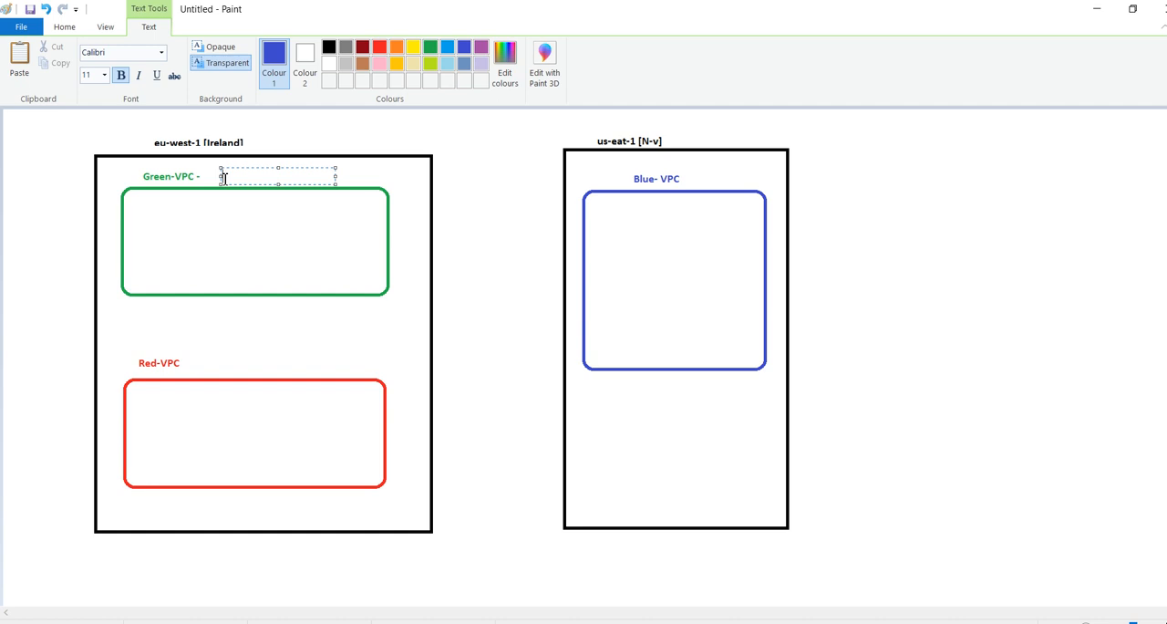
type("10.0.0.0/16")
left_click_drag(294, 176, 217, 176)
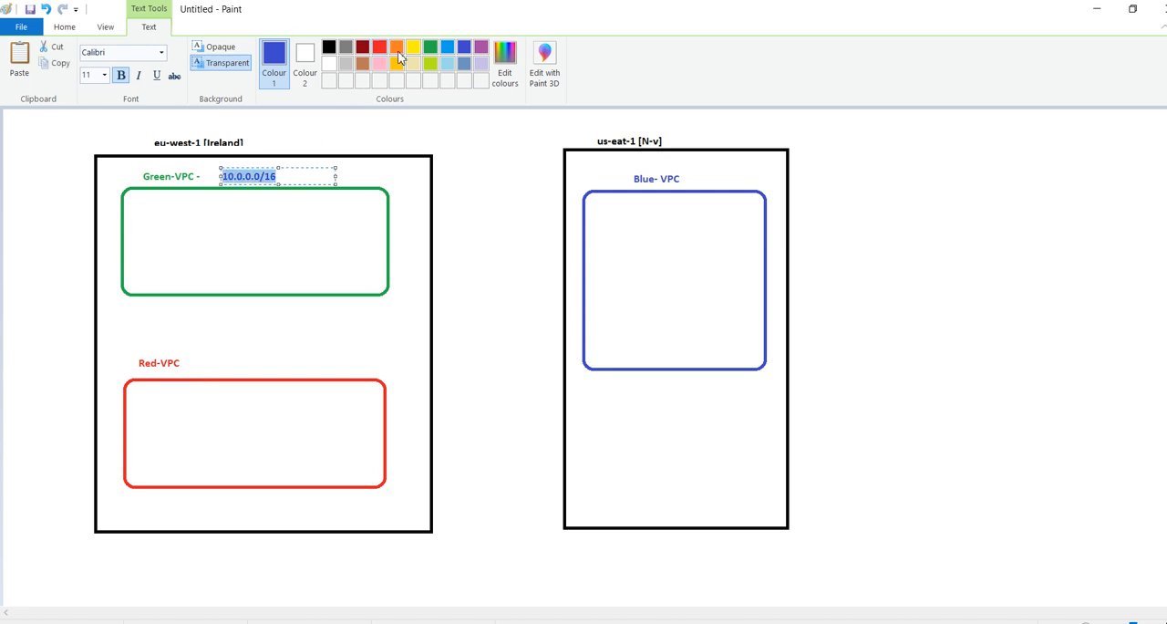
left_click(431, 51)
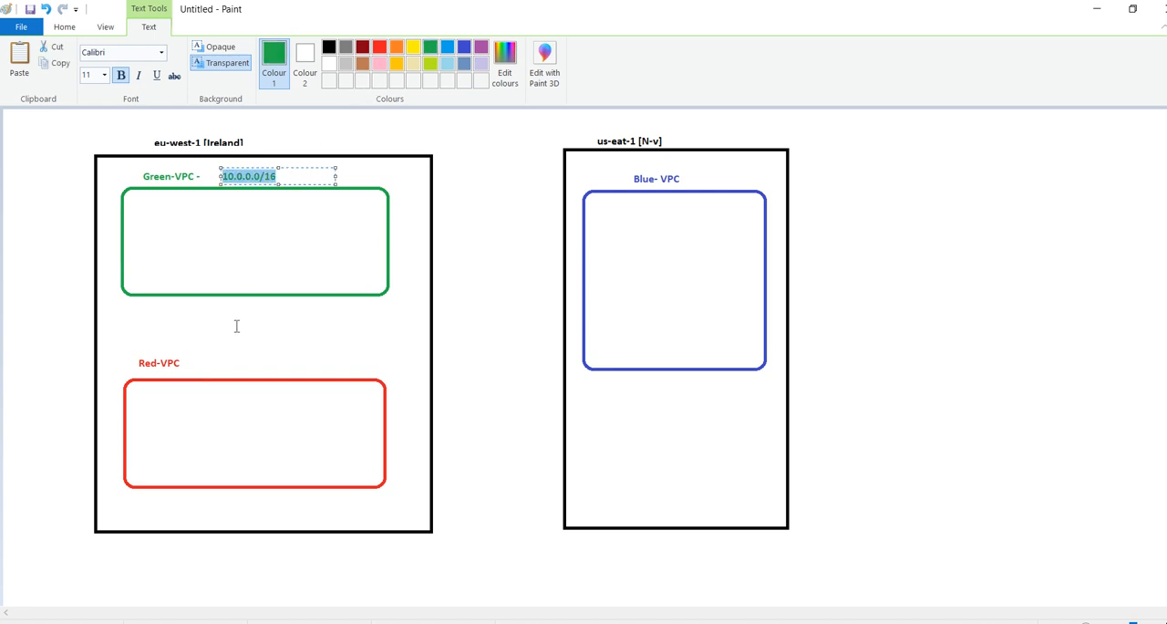
left_click(196, 362)
Write the CIDR range 172.0.0.0/16 beside the Red-VPC label and colour it red
left_click(194, 367)
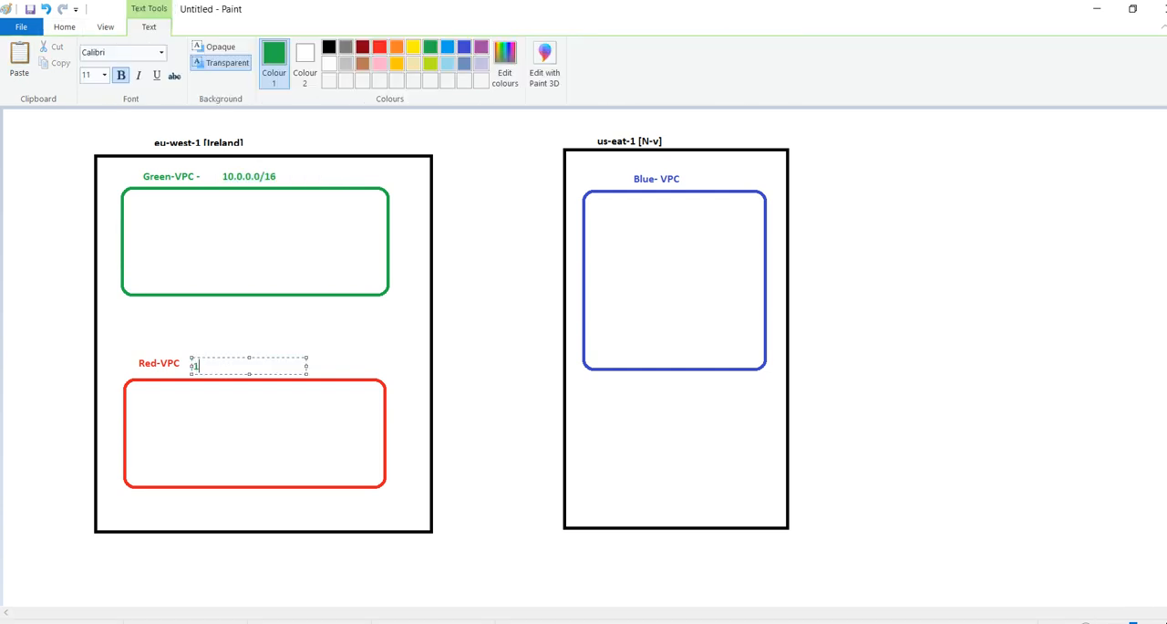
type("172.0.0.0/16")
left_click(380, 57)
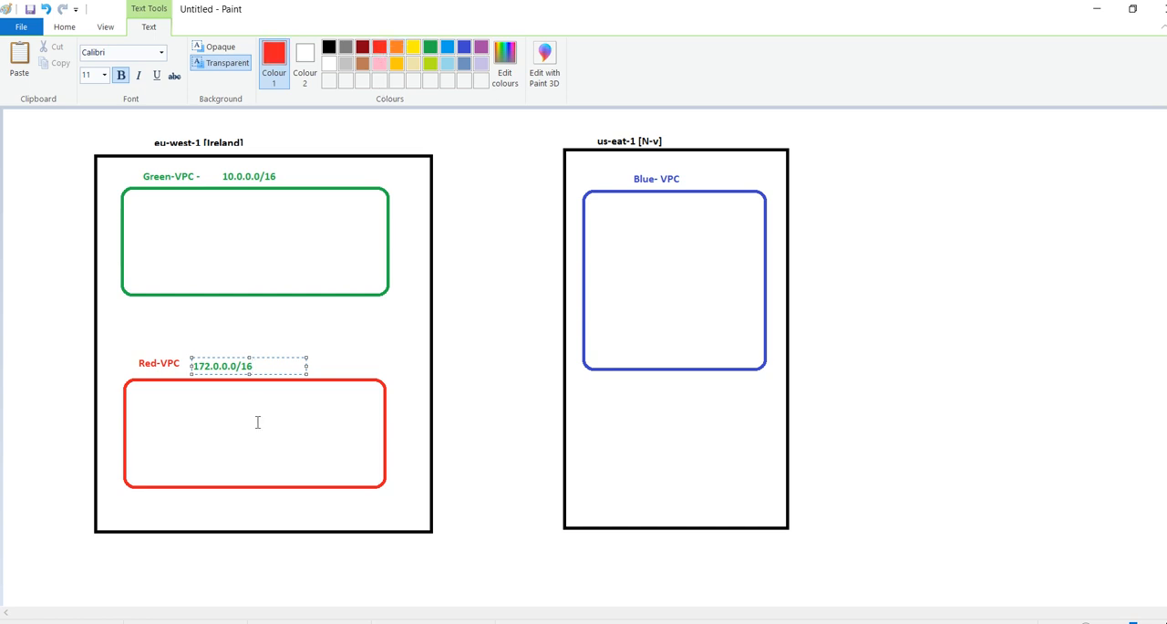
left_click_drag(308, 365, 179, 358)
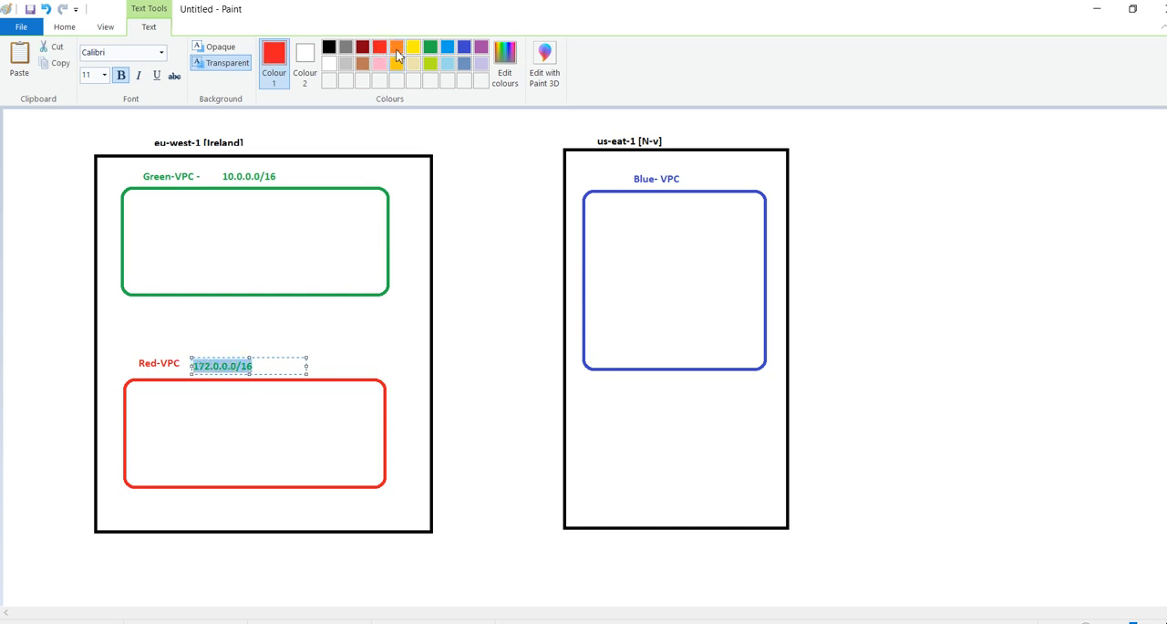
left_click(380, 46)
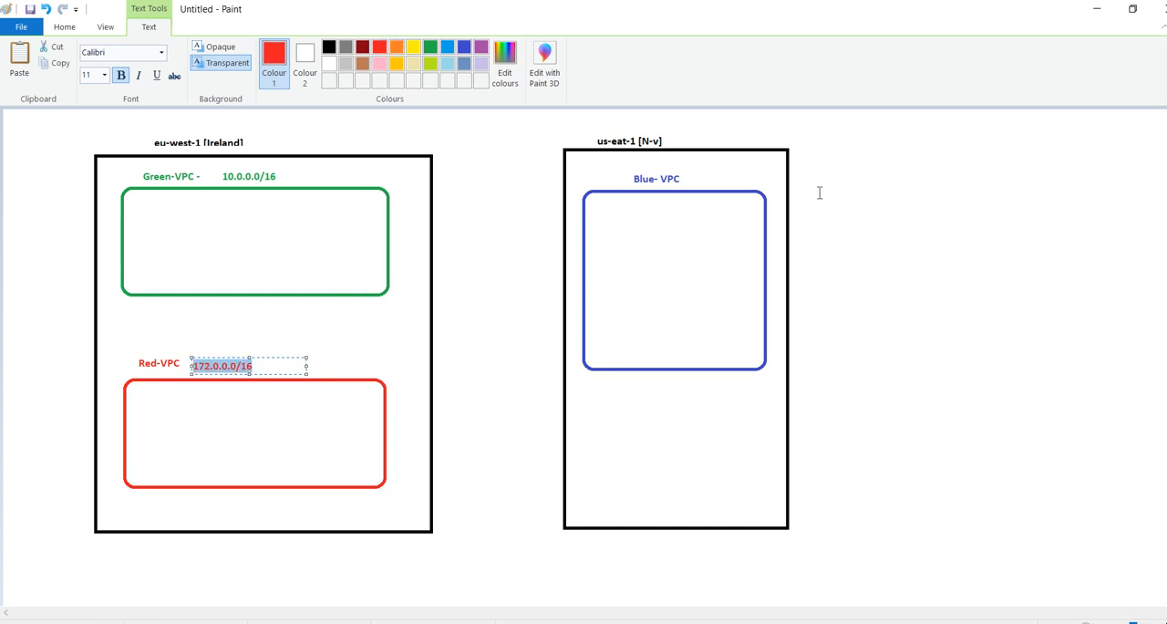
left_click(687, 182)
Write the CIDR range 198.162.0.0/16 beside the Blue- VPC label and colour it blue
left_click(687, 181)
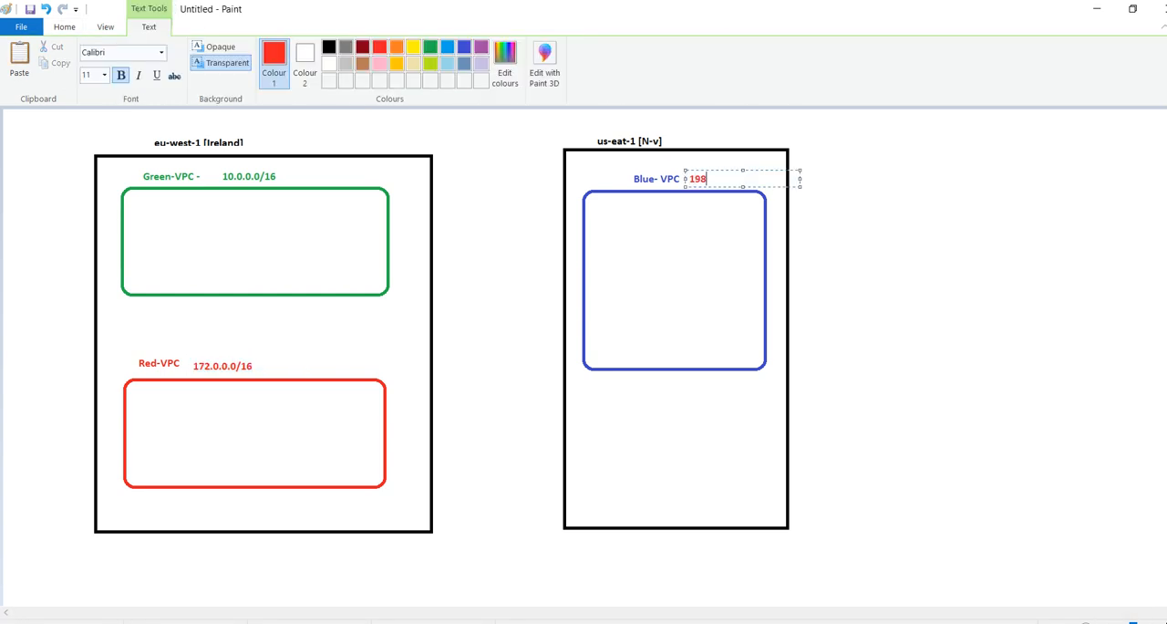
type("198.162.0.0/16")
left_click_drag(772, 178, 680, 168)
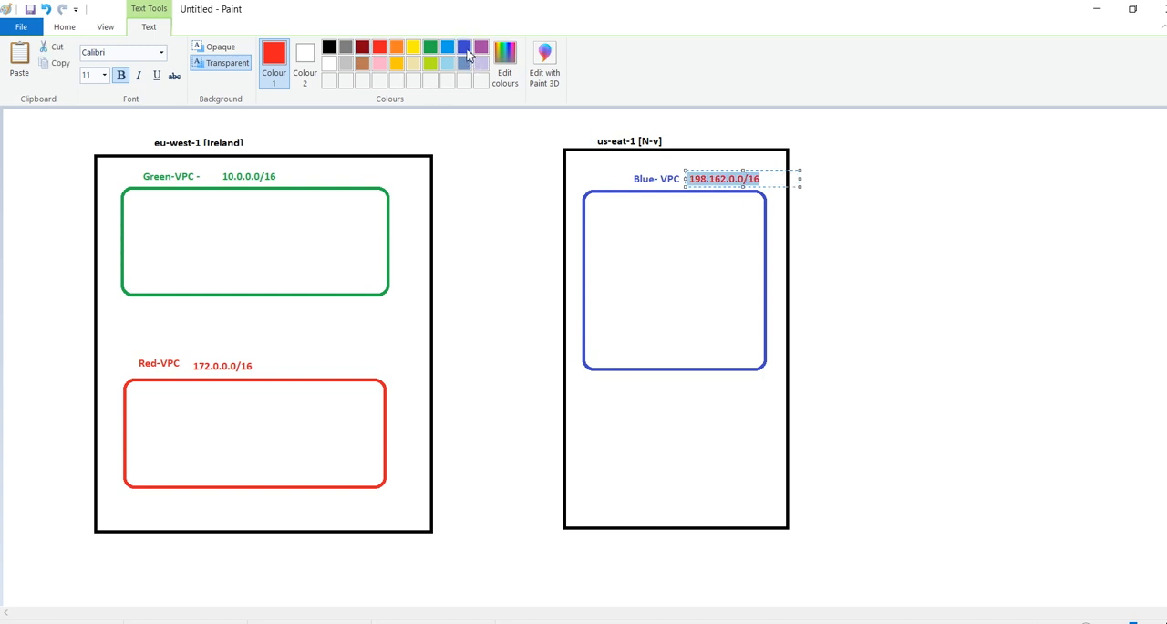
left_click(709, 246)
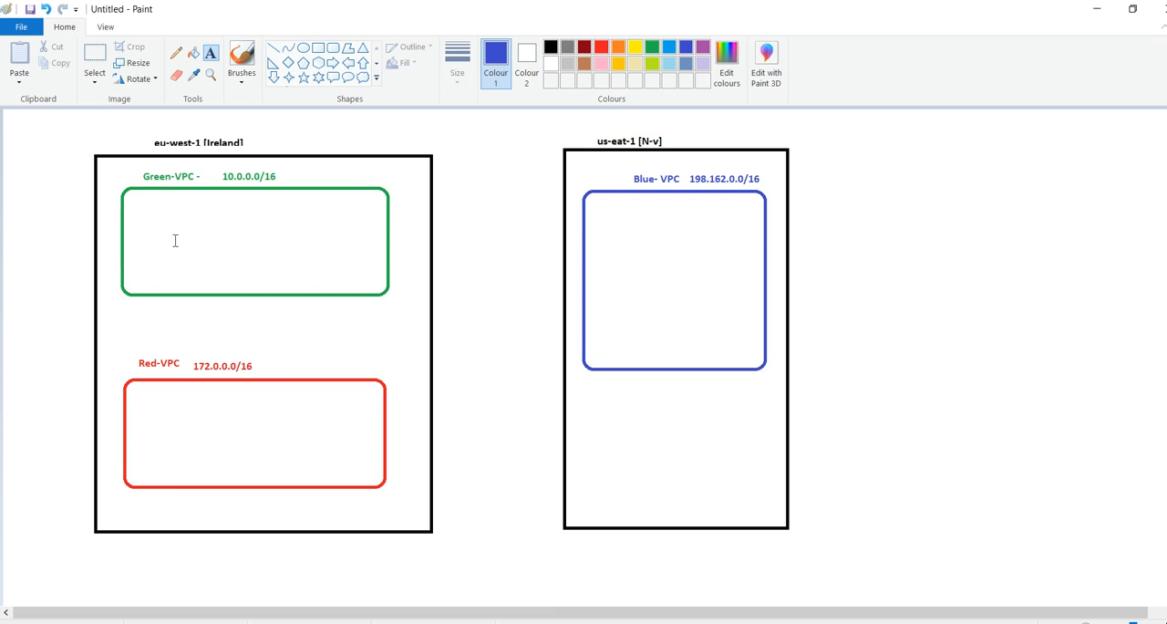
Draw a small rounded rectangle inside each VPC, outlined green in Green-VPC, red in Red-VPC and blue in Blue- VPC
left_click(334, 49)
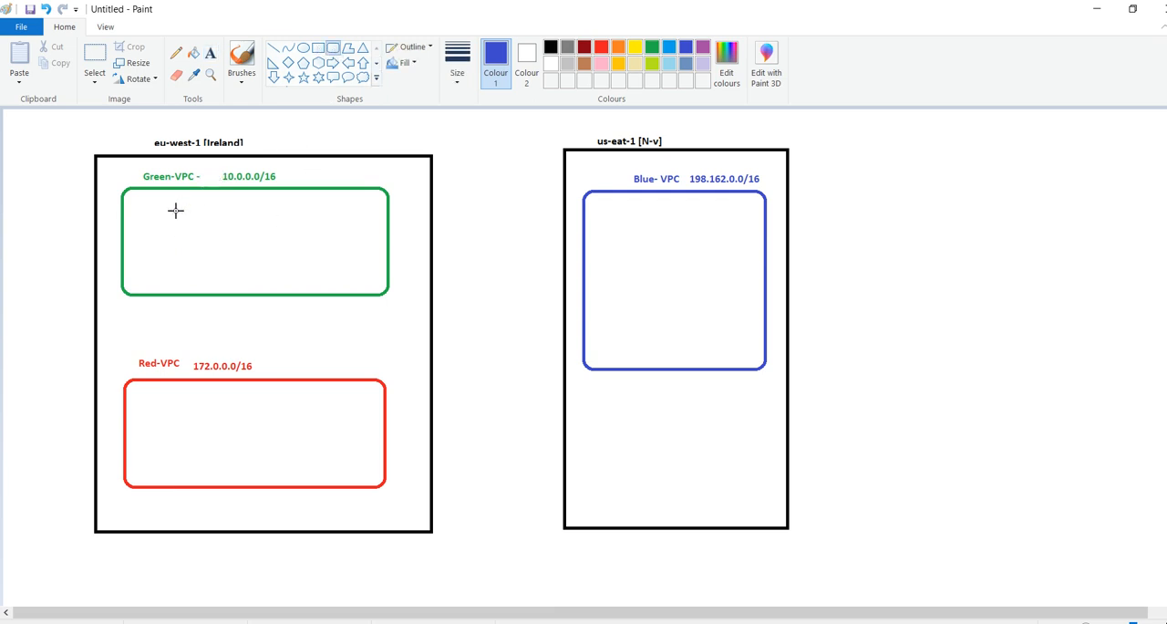
left_click_drag(169, 214, 267, 267)
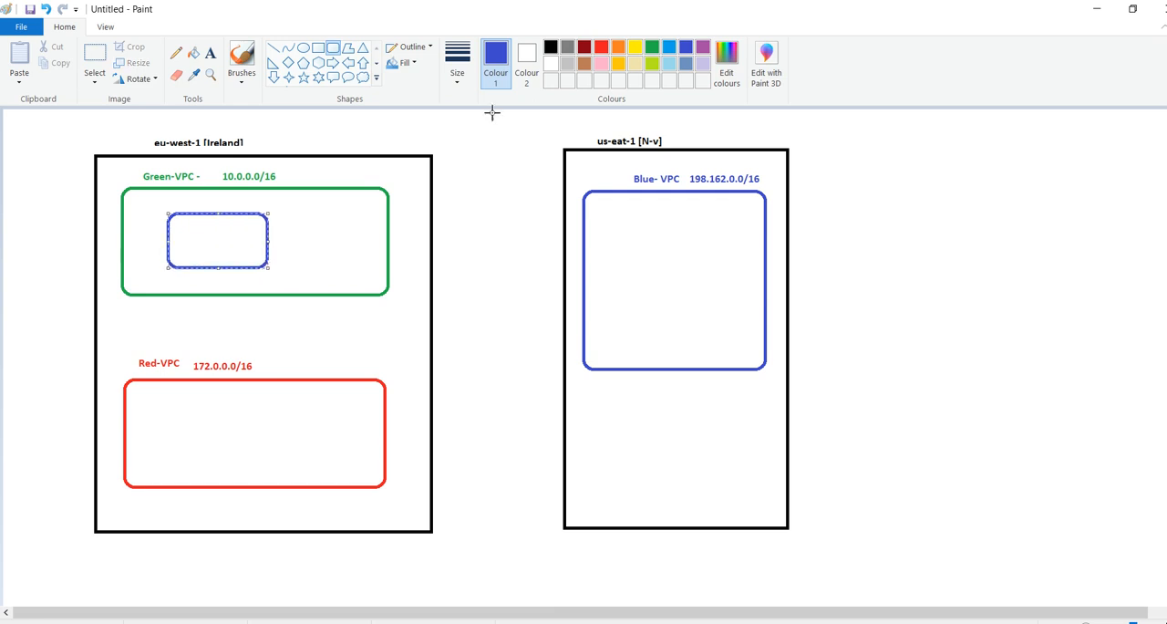
left_click(652, 46)
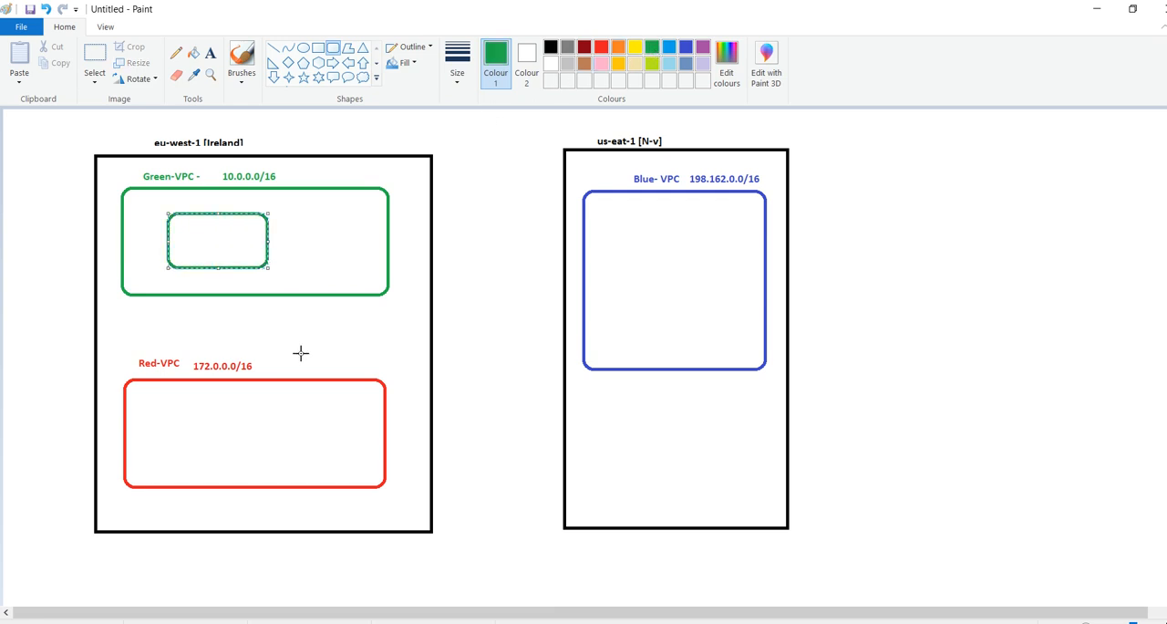
left_click_drag(165, 407, 263, 455)
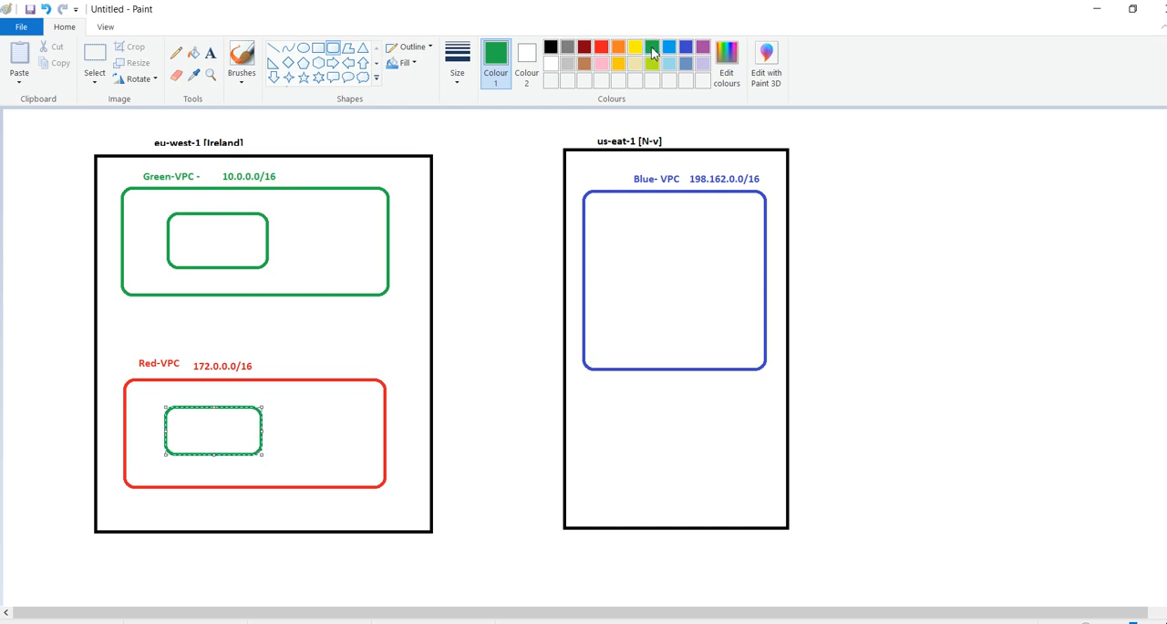
left_click(601, 47)
mouse_move(616, 241)
left_mouse_down()
mouse_move(702, 310)
mouse_move(730, 311)
left_mouse_up()
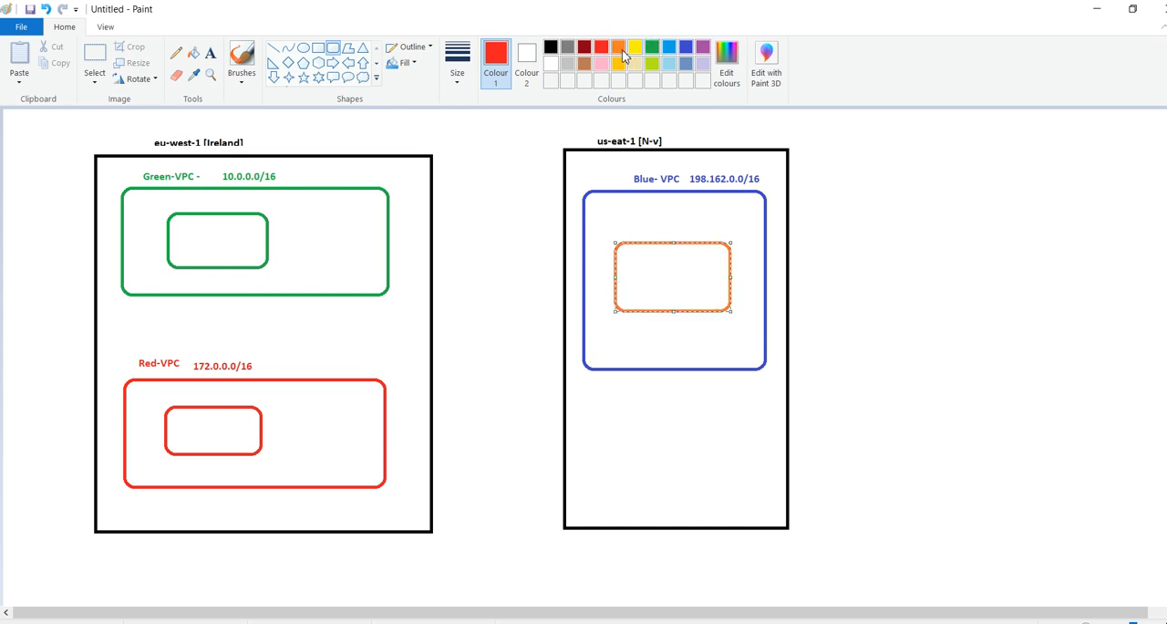
left_click(686, 53)
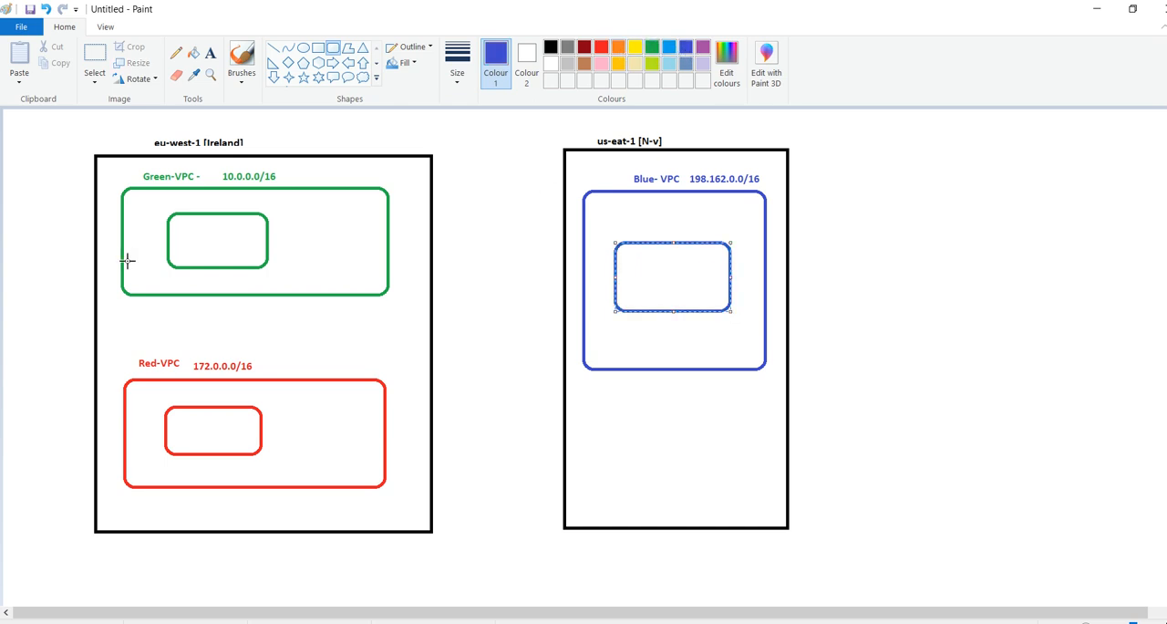
left_click(179, 240)
Write "EC2-" in blue inside the small green box of the Green-VPC and copy that text
left_click(210, 53)
left_click(188, 233)
type("EC@")
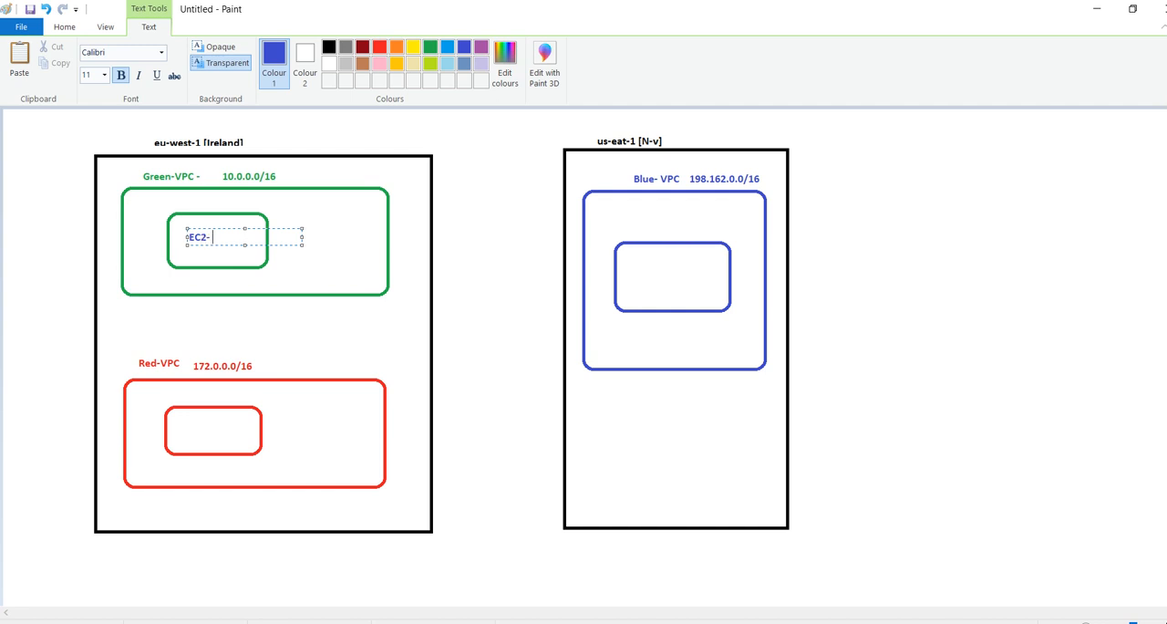
left_click_drag(224, 234, 190, 235)
key("ctrl+c")
left_click(169, 426)
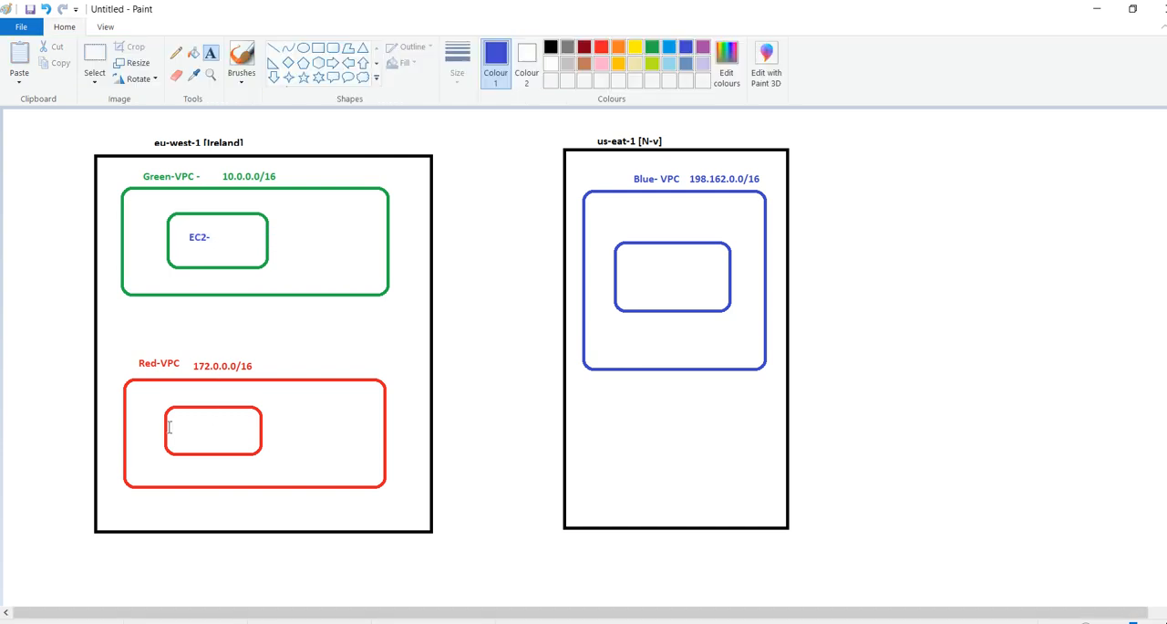
Paste the "EC2-" label into the small box of the Red-VPC and colour it red
left_click(169, 426)
key("ctrl+v")
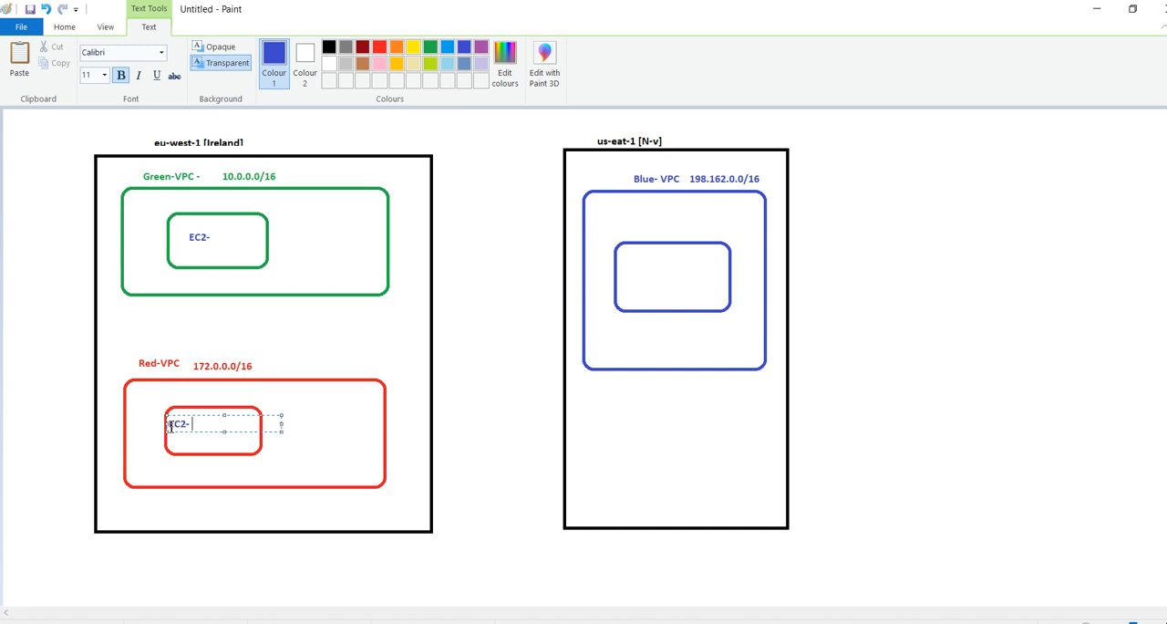
left_click_drag(206, 424, 163, 424)
key("ctrl+c")
left_click(379, 48)
left_click(634, 282)
Paste the "EC2-" label in blue into the small box of the Blue- VPC
left_click(634, 282)
key("ctrl+v")
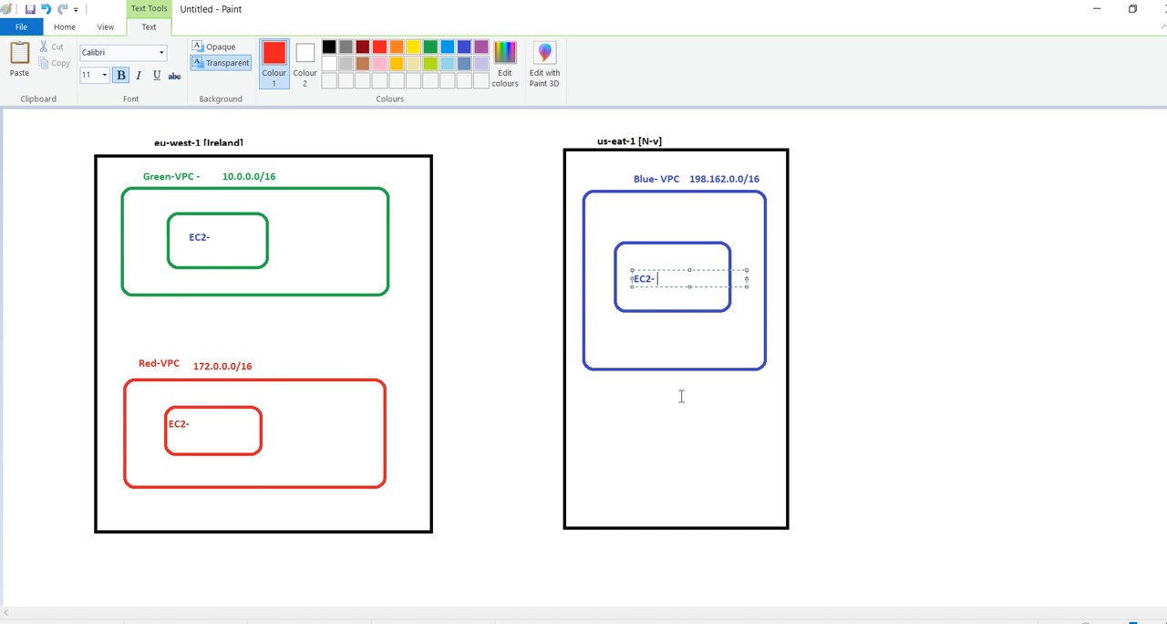
left_click(842, 349)
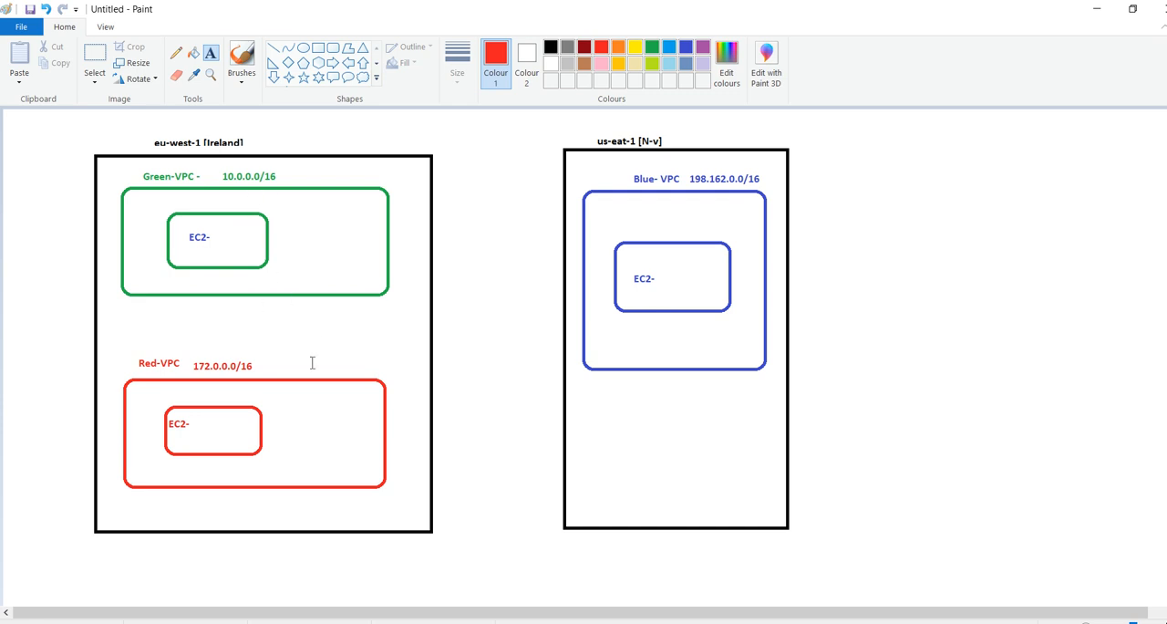
Switch to the AWS Management Console in the browser and open the EC2 dashboard
key("alt+Tab")
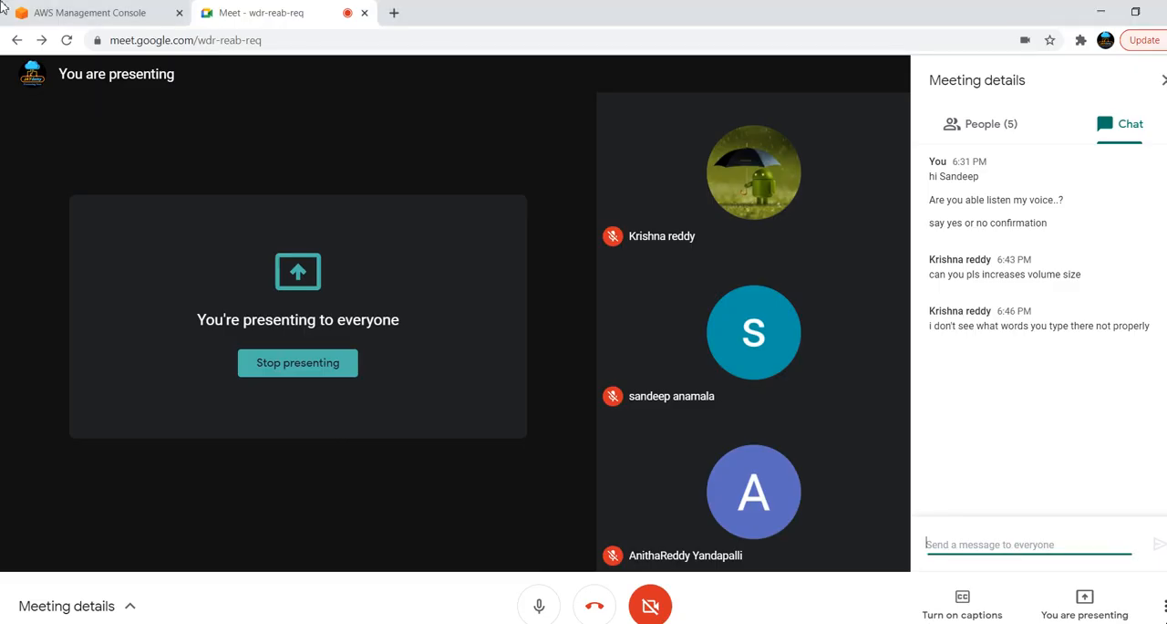
left_click(82, 12)
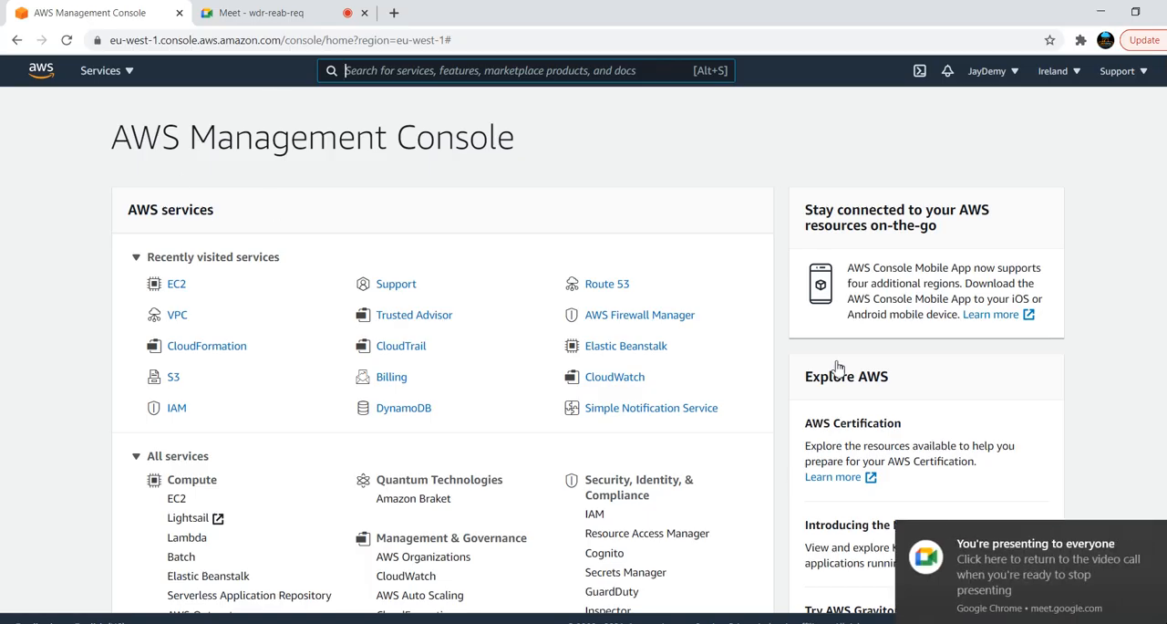
left_click(174, 290)
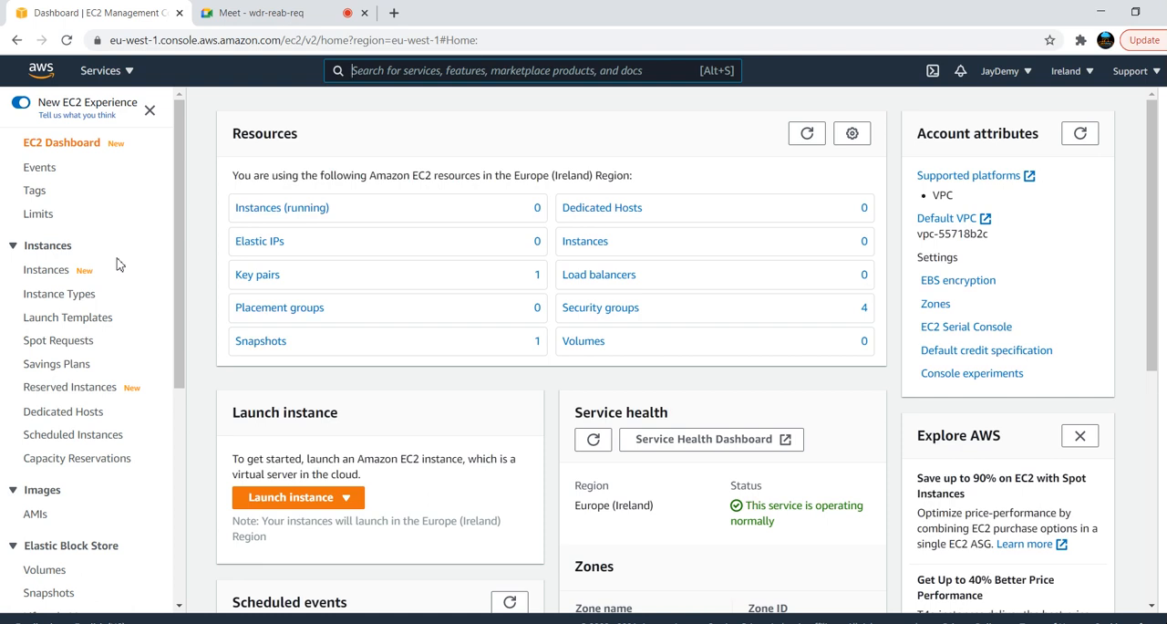
Switch to the VPC peering notes in Notepad, enlarge their text for reading, and return to the Paint drawing
key("alt+Tab")
key("alt+Tab")
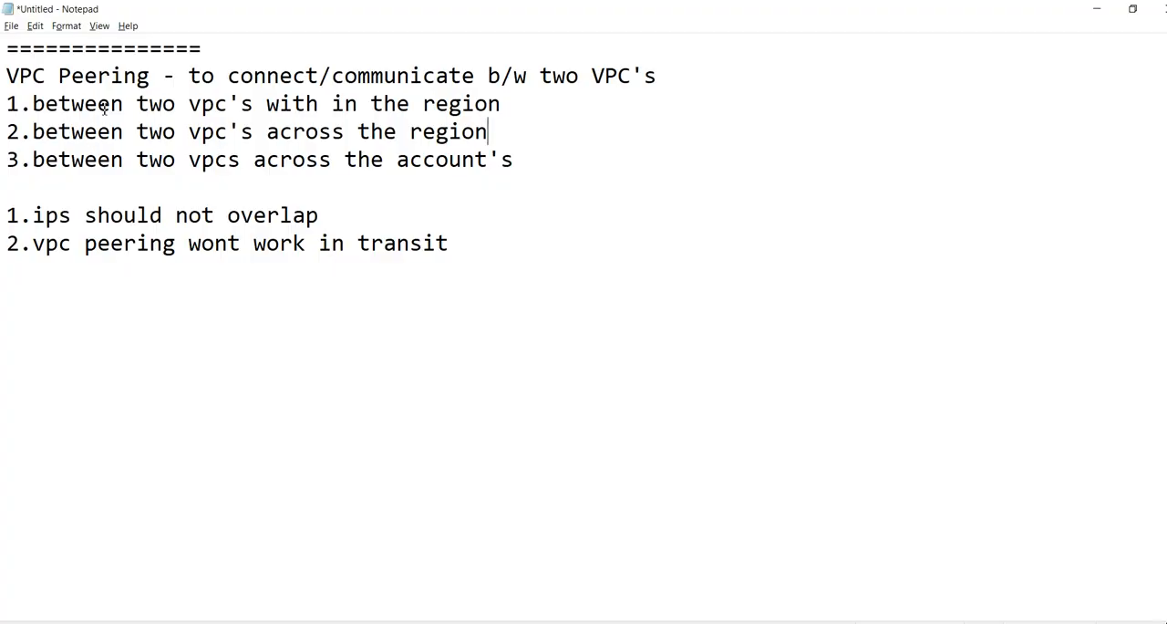
key("ctrl+plus")
key("ctrl+plus")
key("ctrl+plus")
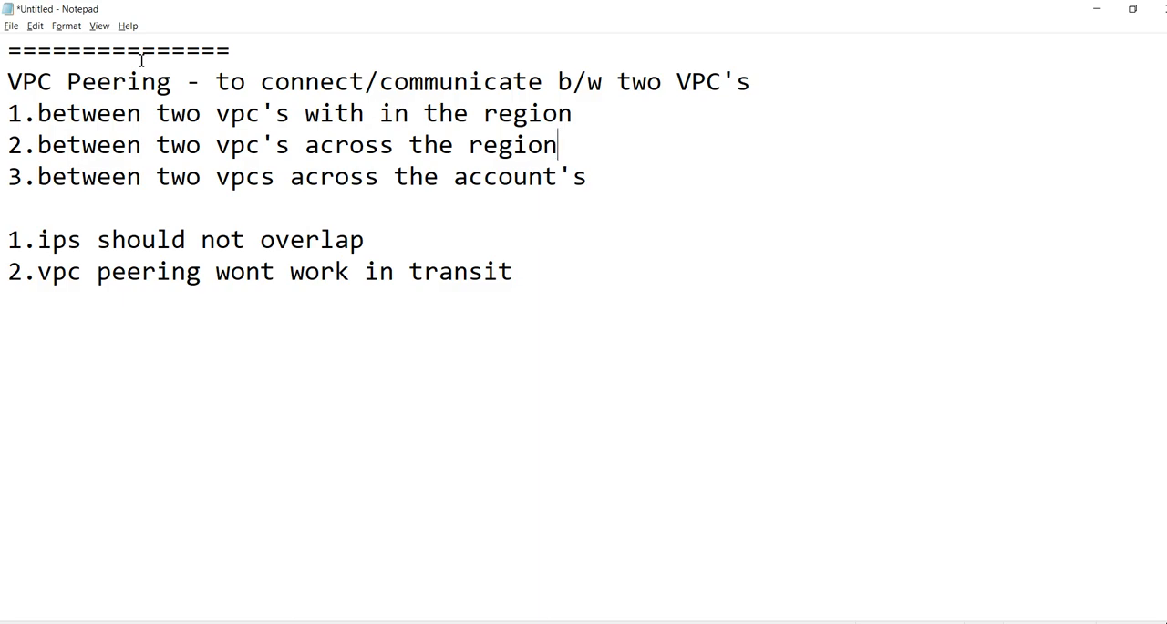
key("alt+Tab")
key("alt+Tab")
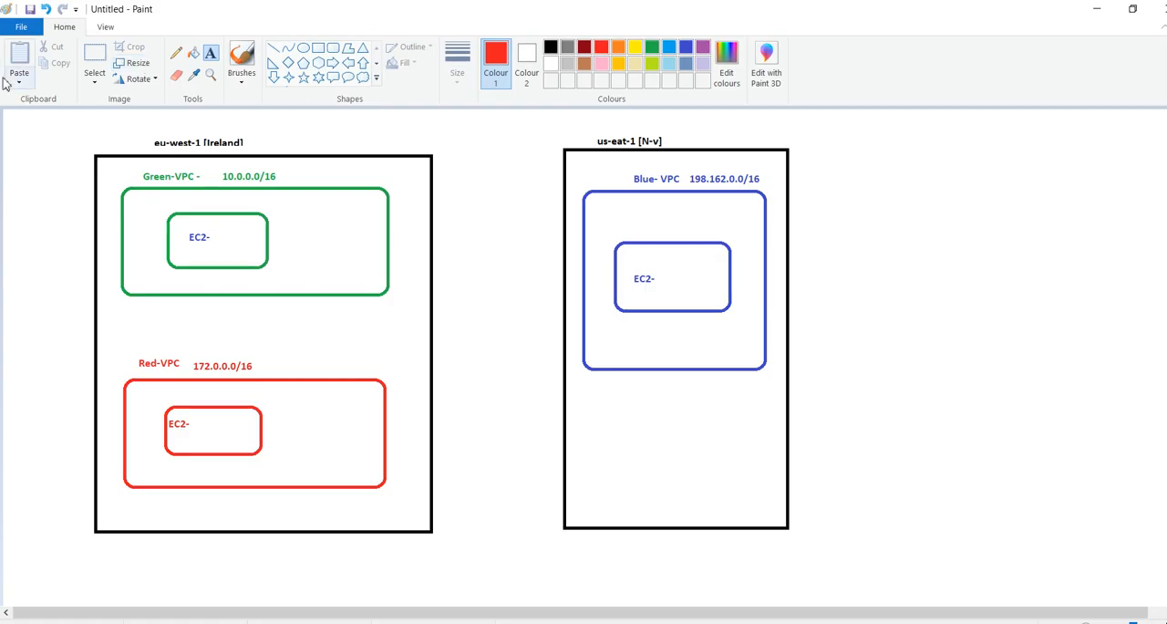
Compare the Blue- VPC label in the Paint drawing with the VPC peering rules in the Notepad notes
left_click_drag(785, 179, 629, 182)
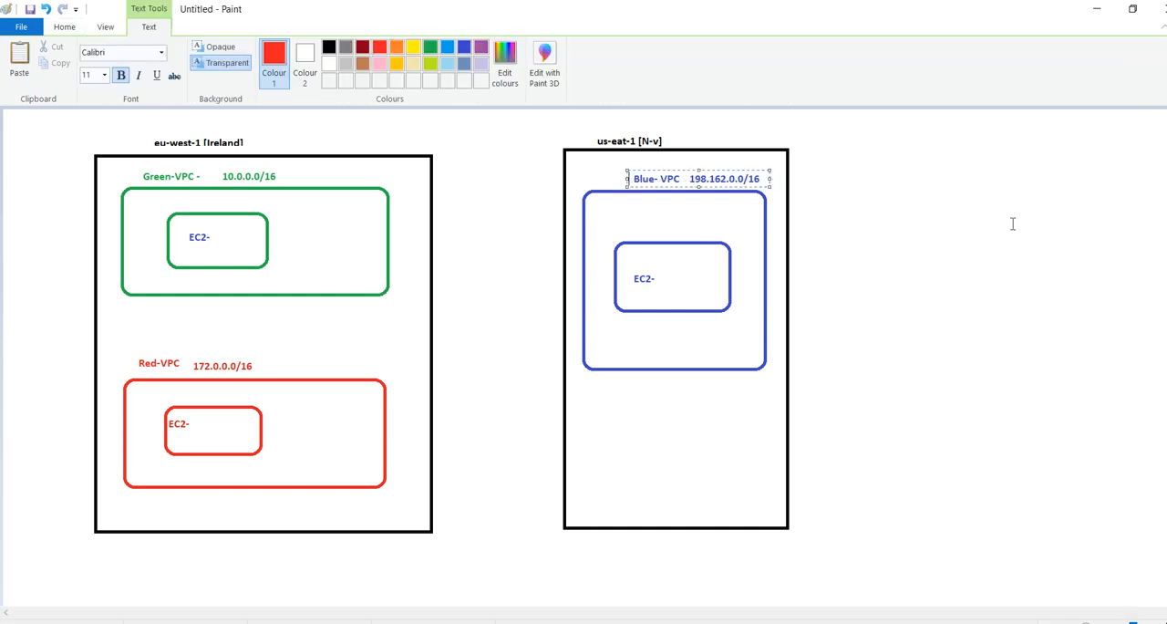
left_click(1010, 222)
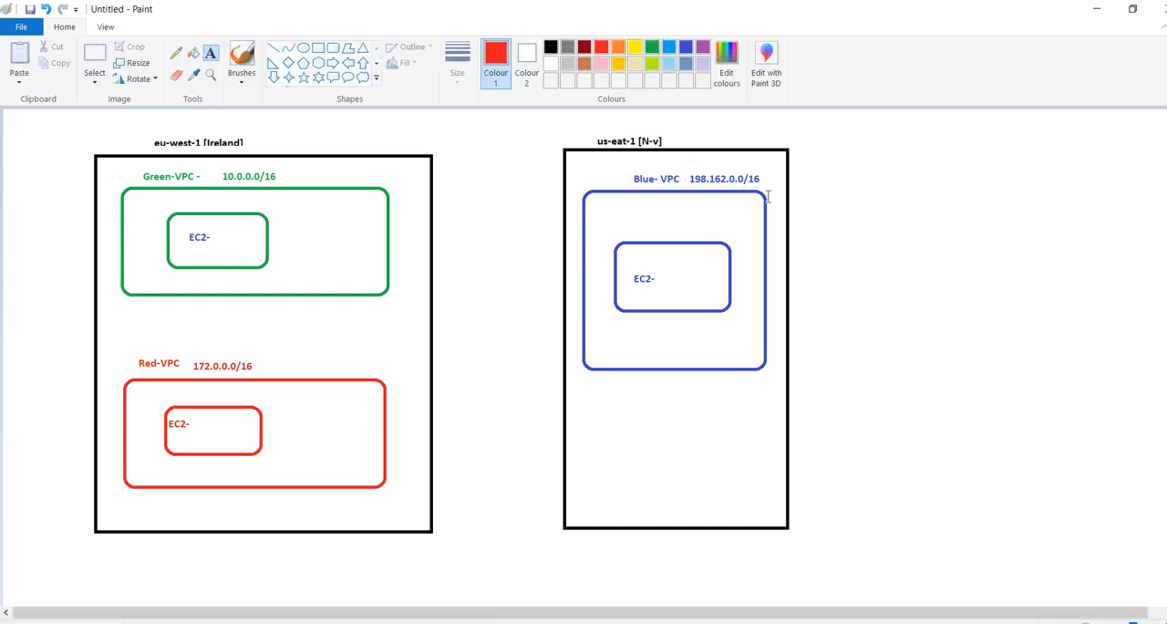
key("alt+Tab")
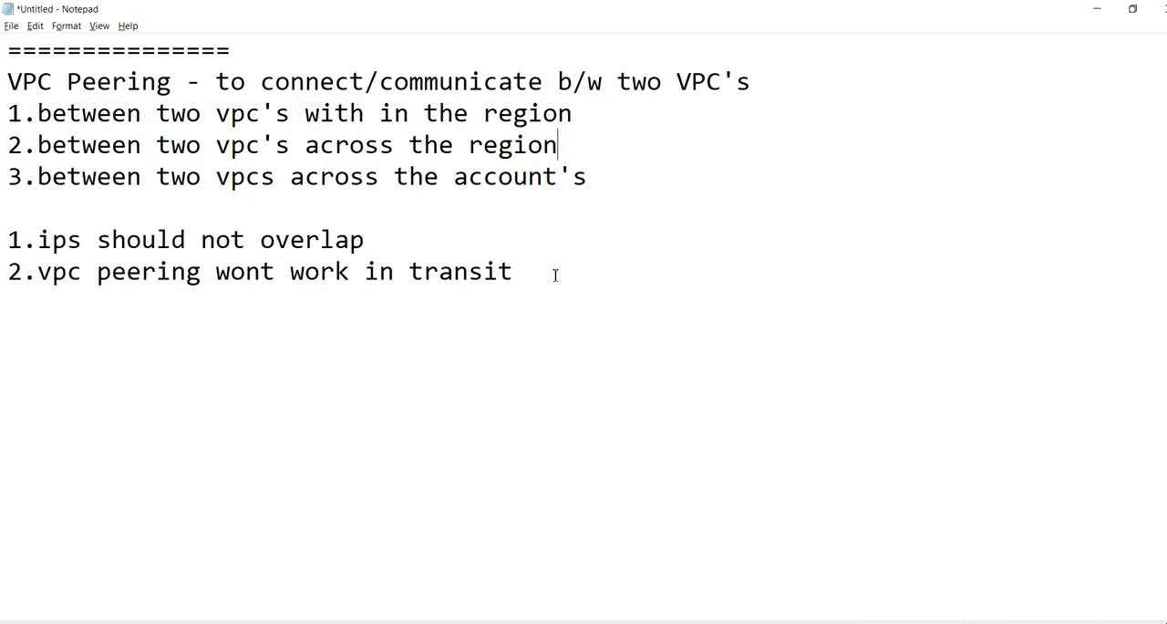
left_click_drag(555, 271, 7, 81)
key("alt+Tab")
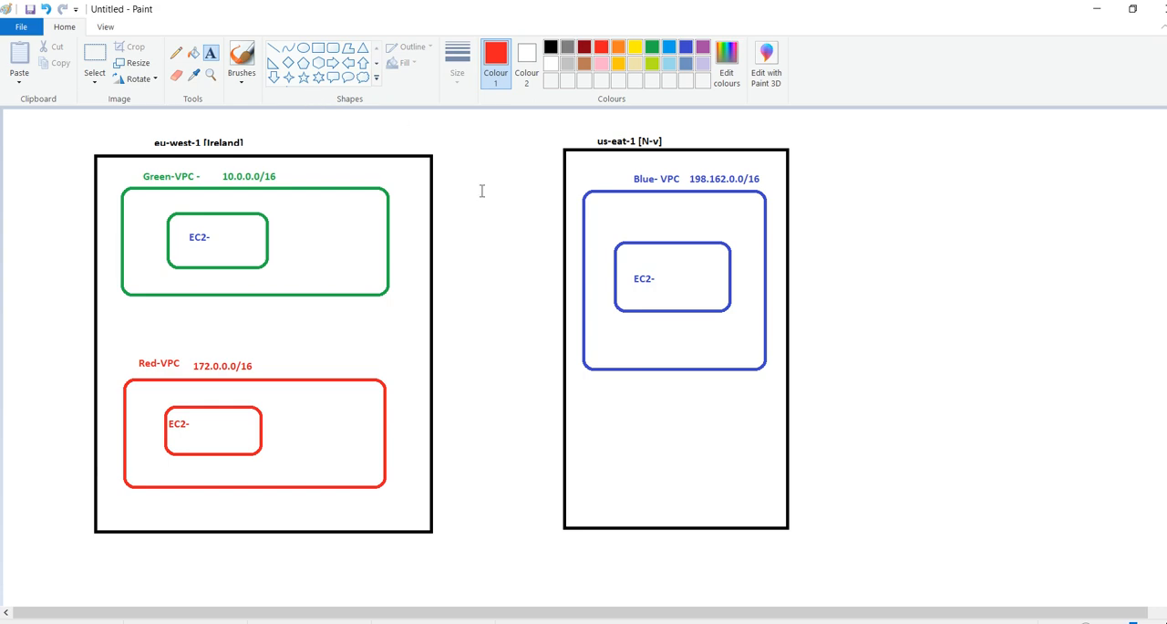
key("alt+Tab")
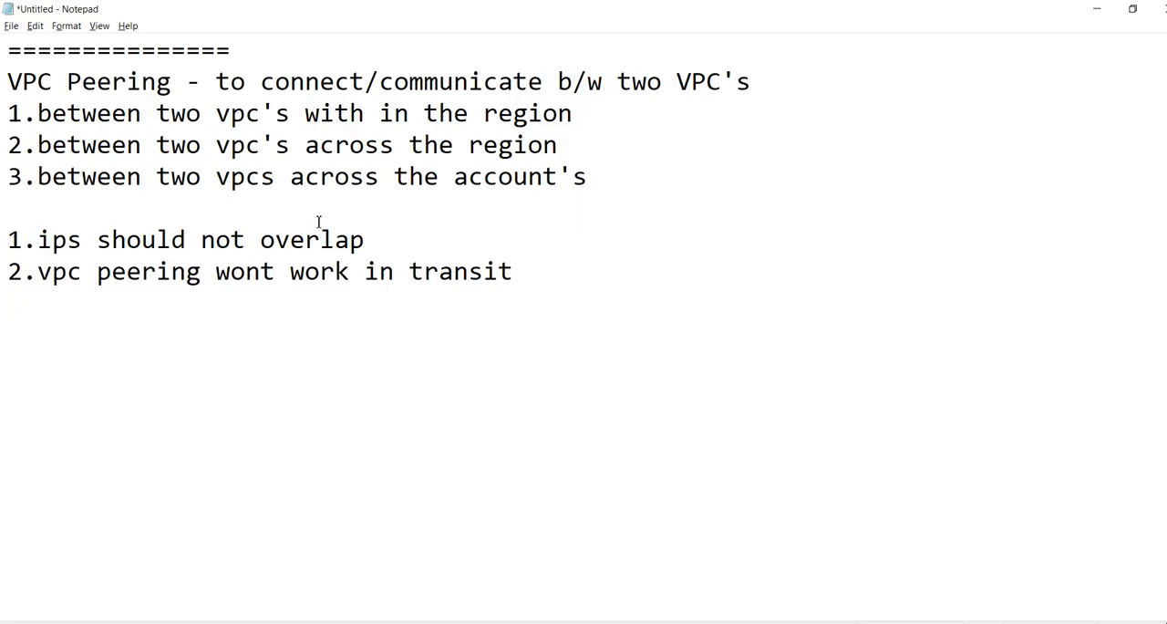
key("alt+Tab")
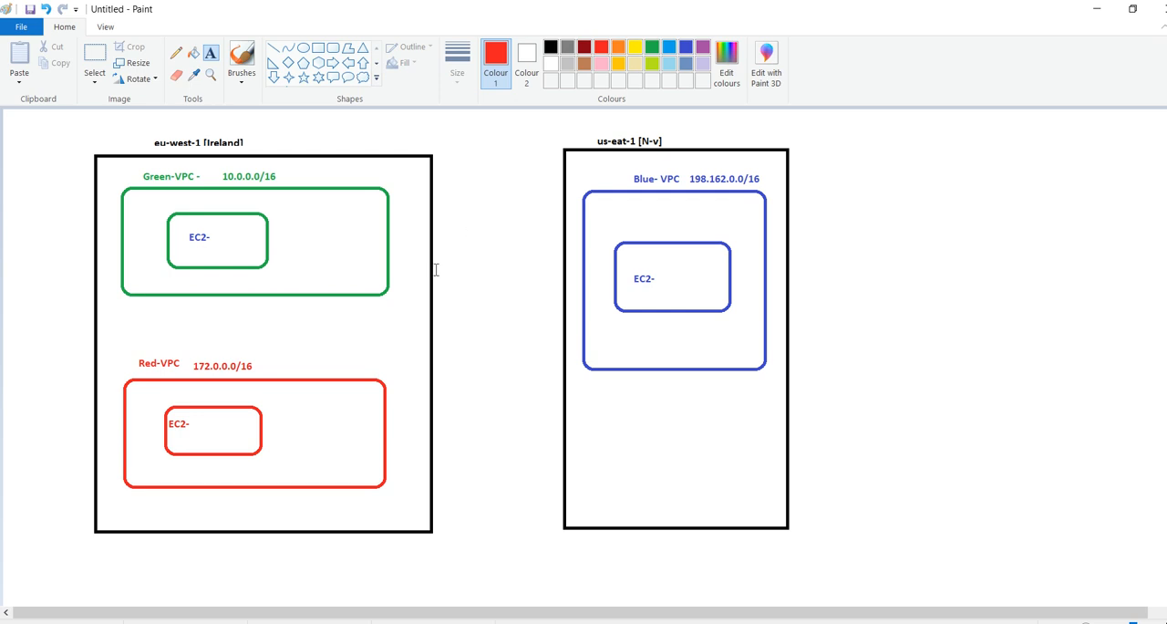
Examine the Green-VPC label, its 10.0.0.0/16 range and its EC2 box in the Paint drawing
left_click(184, 238)
left_click(146, 180)
left_click(146, 179)
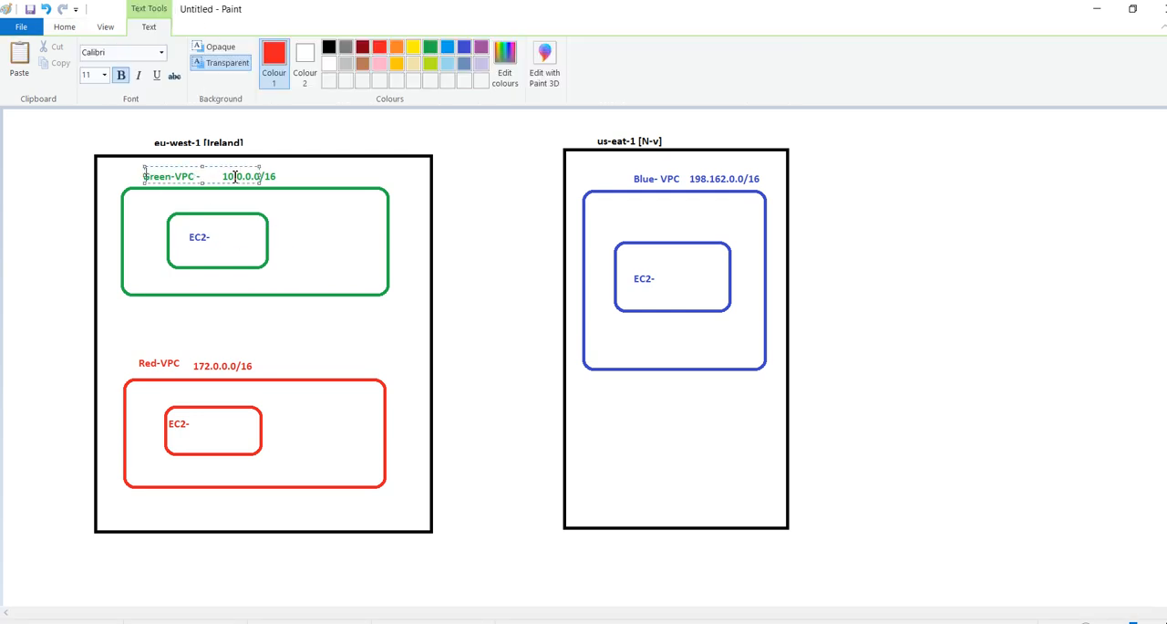
left_click(284, 177)
left_click_drag(141, 173, 280, 178)
left_click(104, 75)
left_click(90, 170)
left_click_drag(279, 178, 159, 182)
left_click(530, 290)
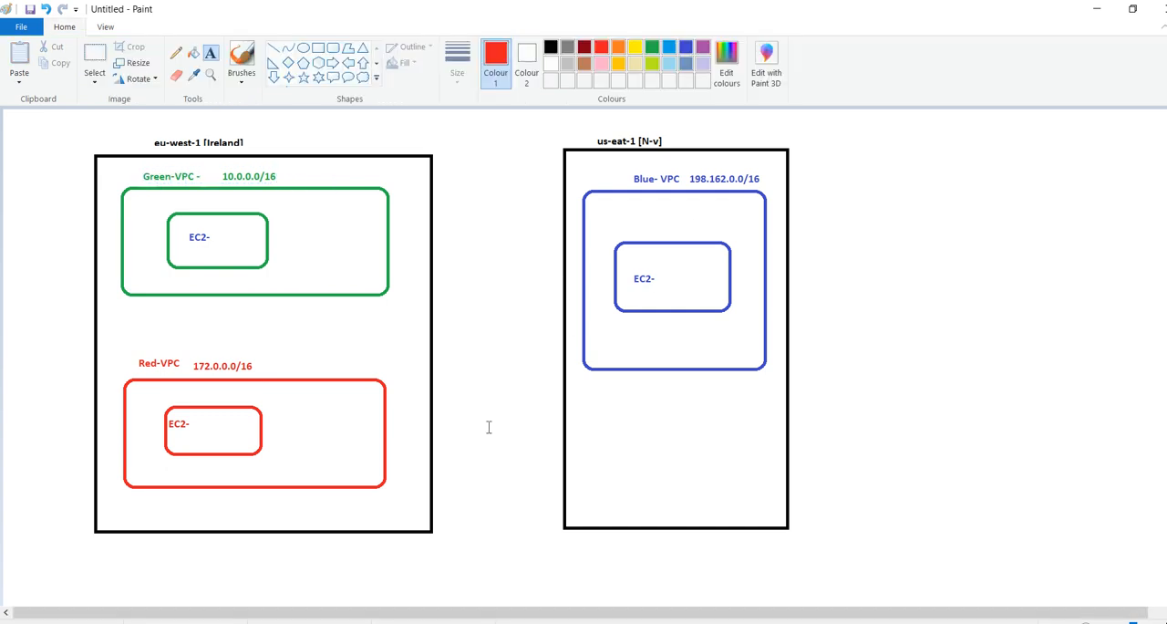
Switch to the AWS Management Console in the browser and open the VPC service in a new tab
key("alt+Tab")
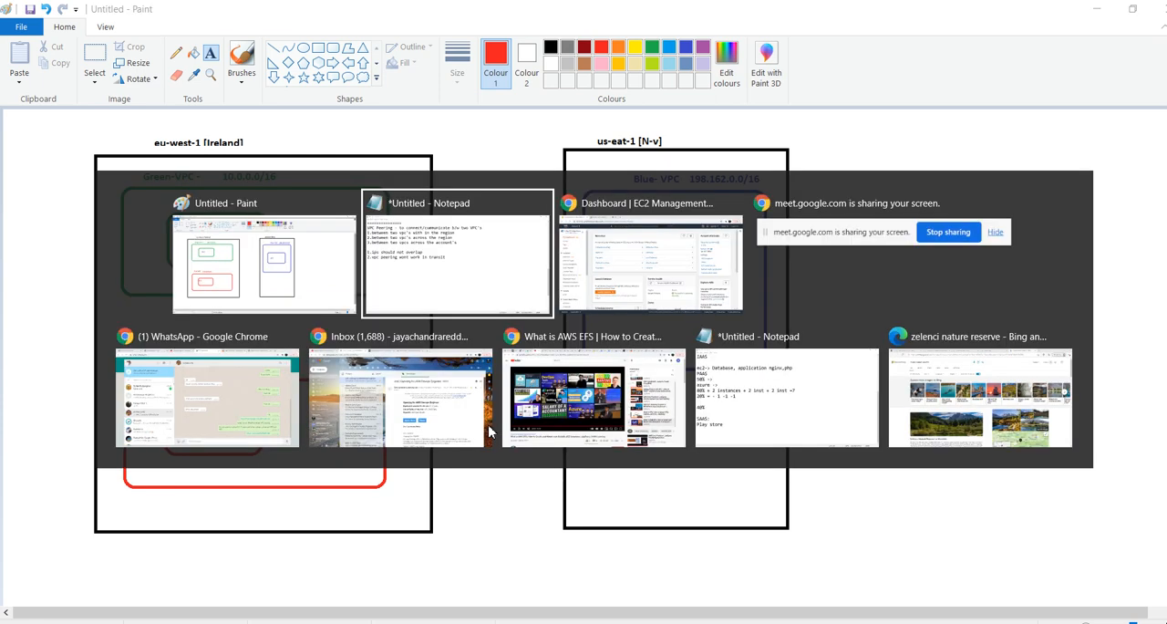
key("alt+Tab")
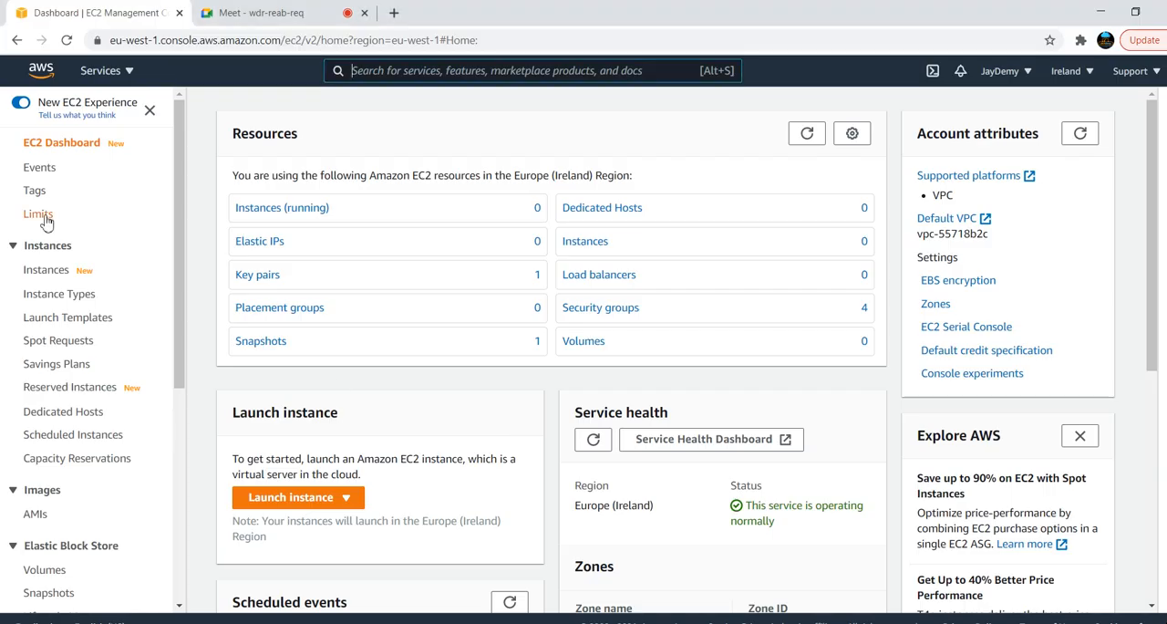
left_click(127, 82)
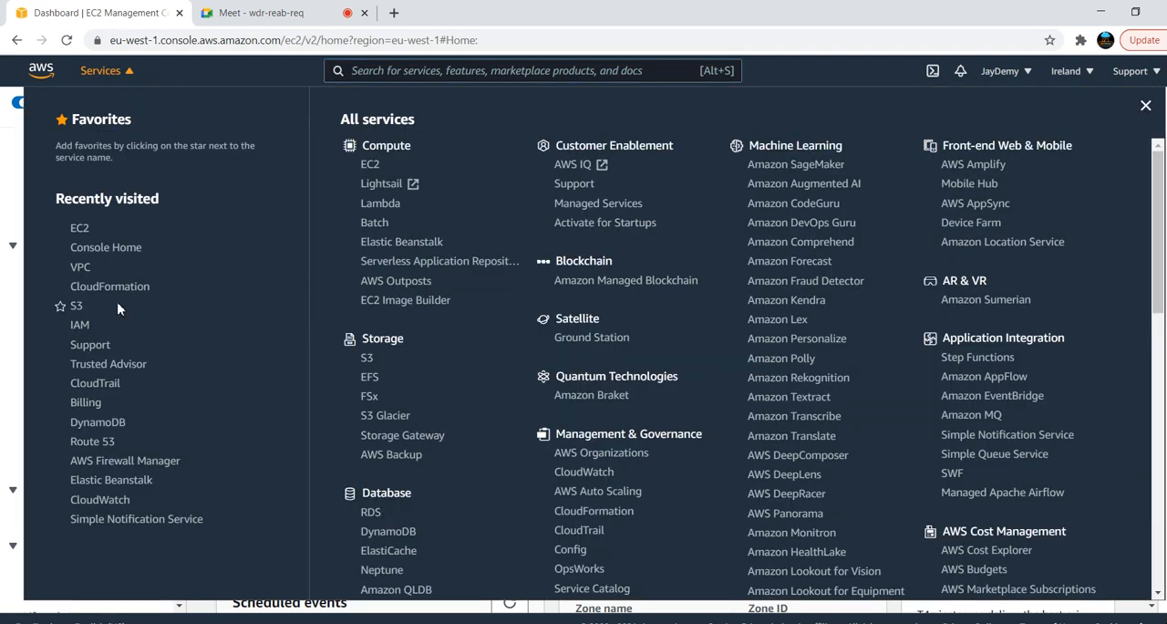
middle_click(80, 268)
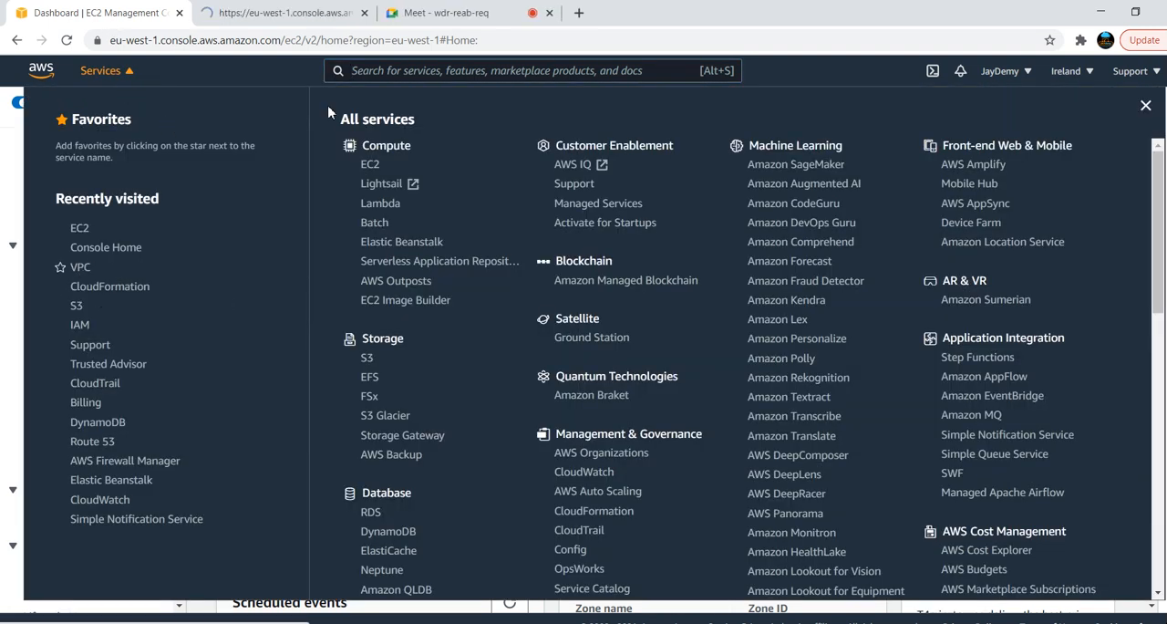
left_click(283, 22)
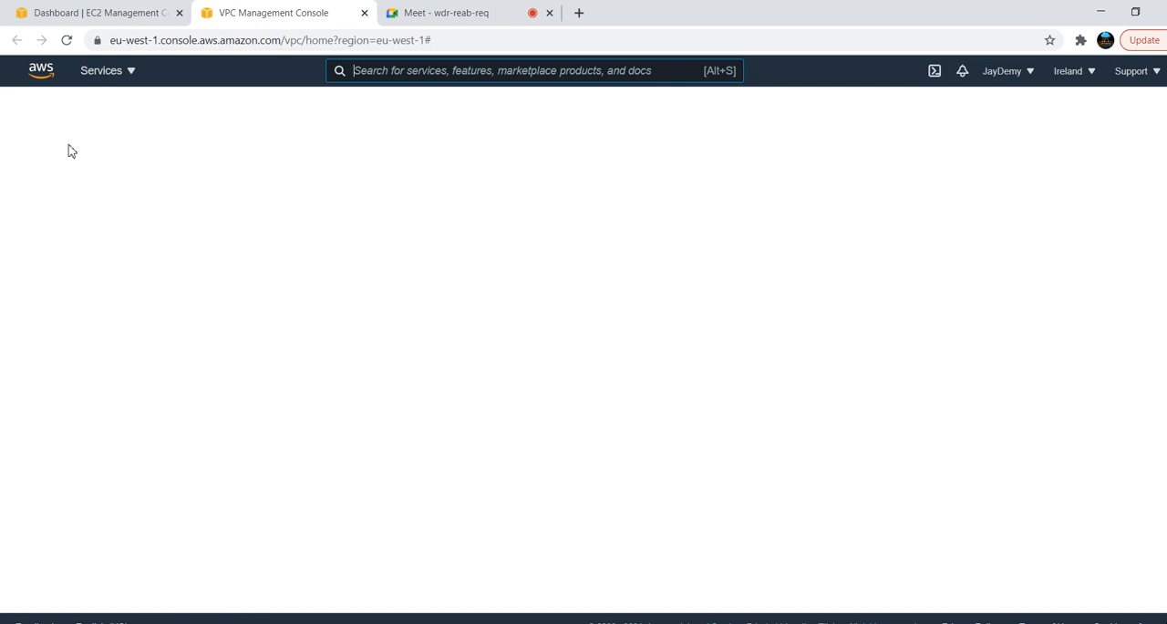
Check the Paint drawing, return to the VPC console, show the list of VPCs and enlarge the list area
key("alt+Tab")
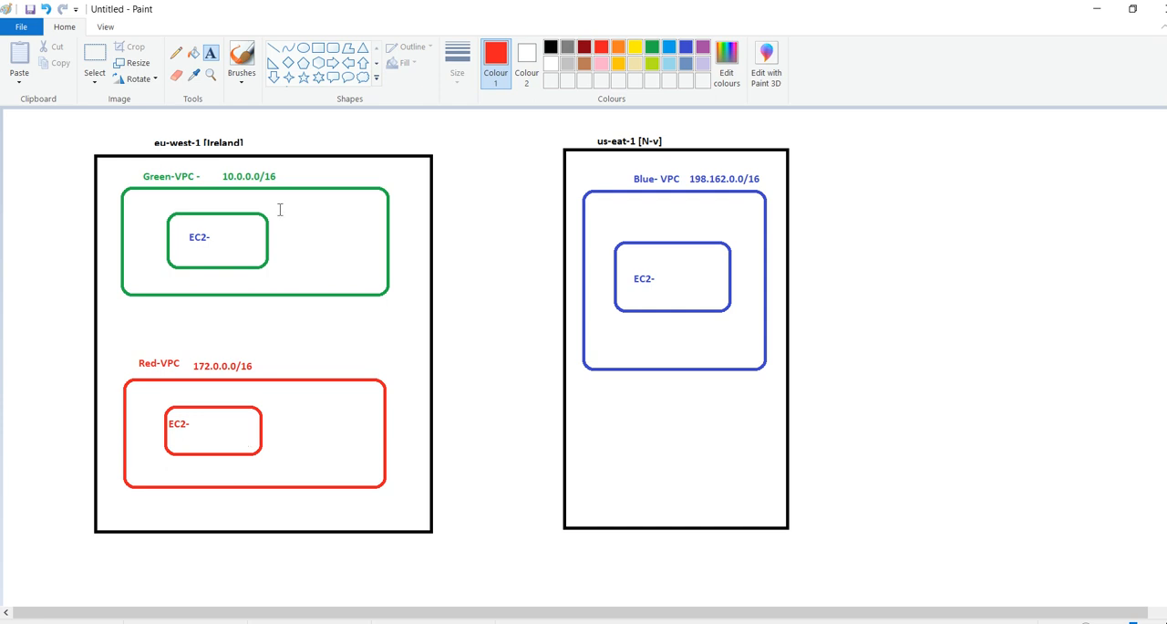
key("alt+Tab")
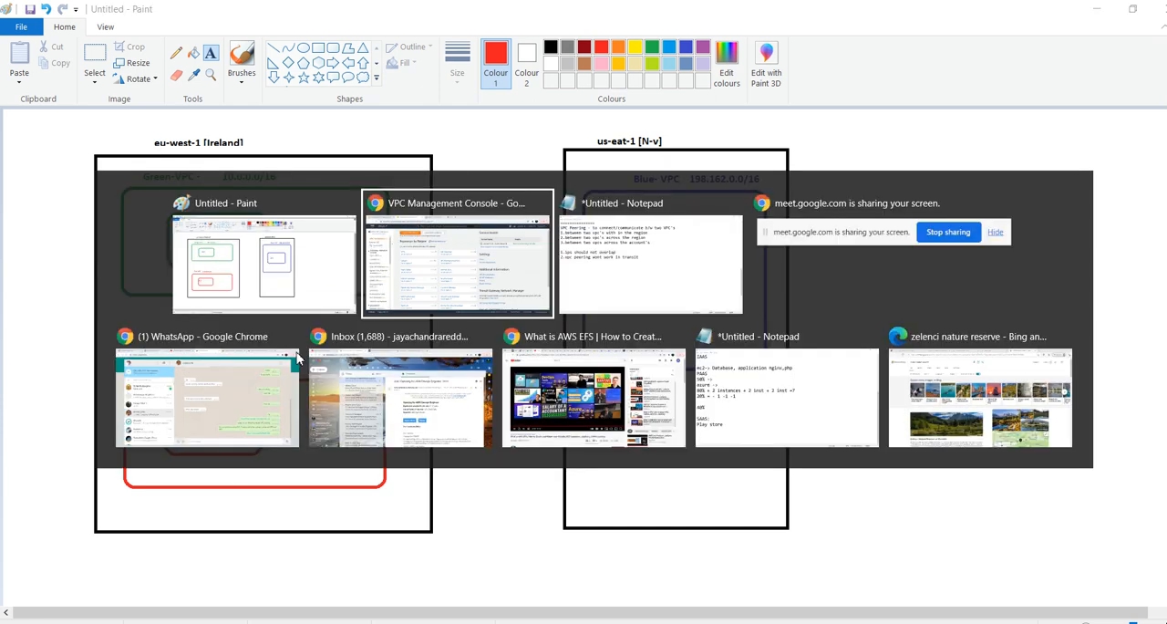
left_click(239, 236)
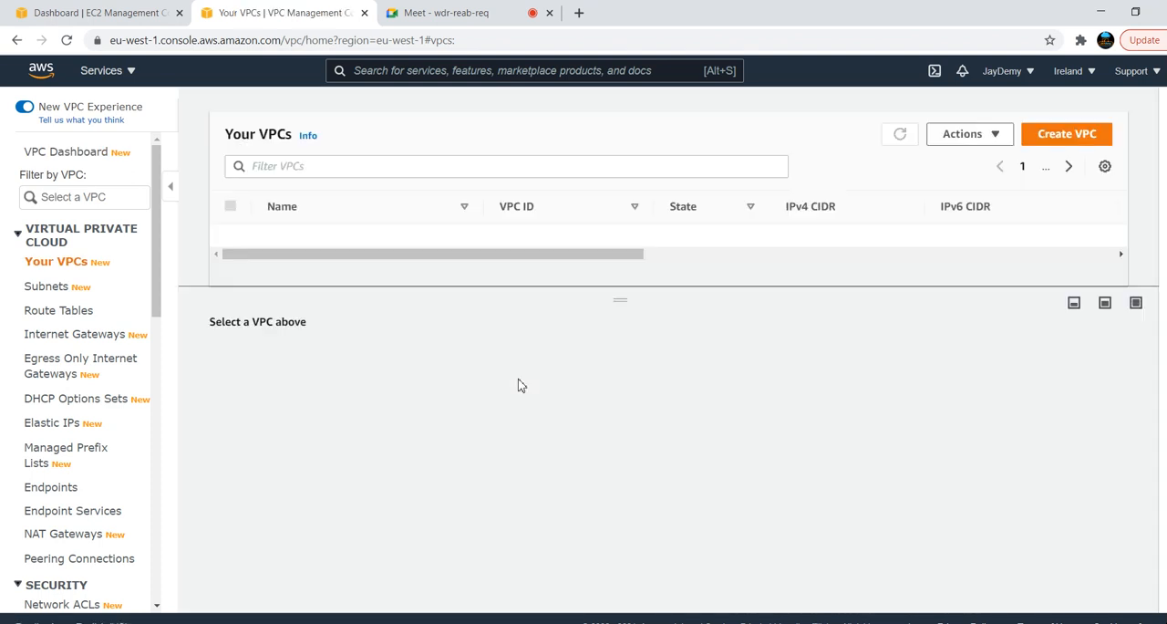
left_click_drag(610, 293, 571, 408)
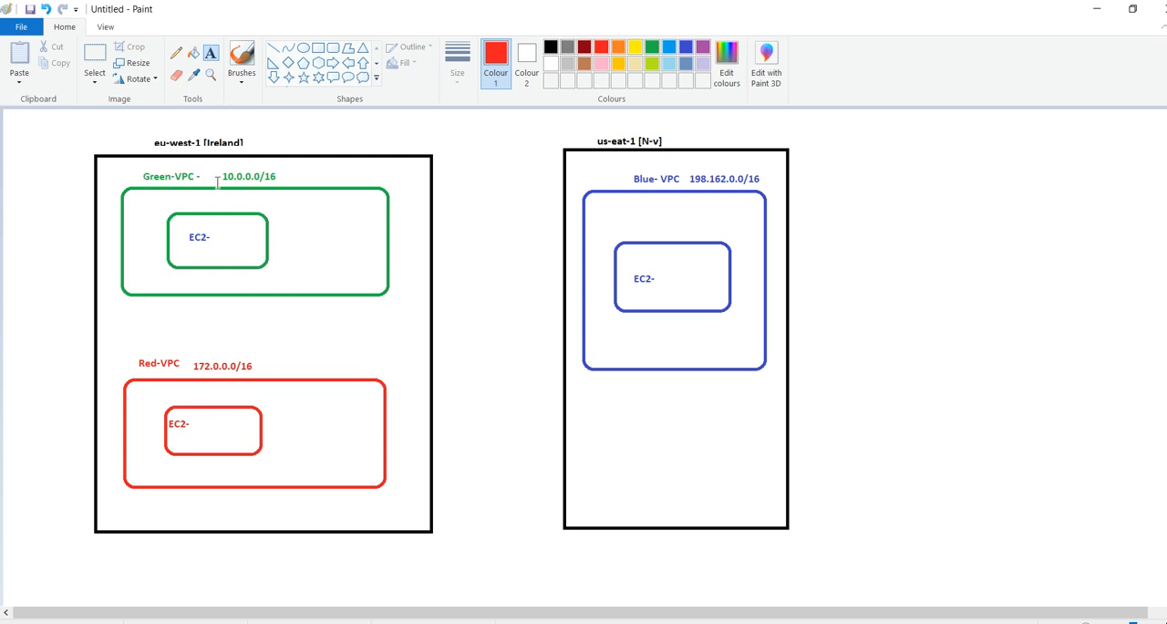
Rename the VPC blue-vpc as Green-VPC in the VPC list
key("alt+Tab")
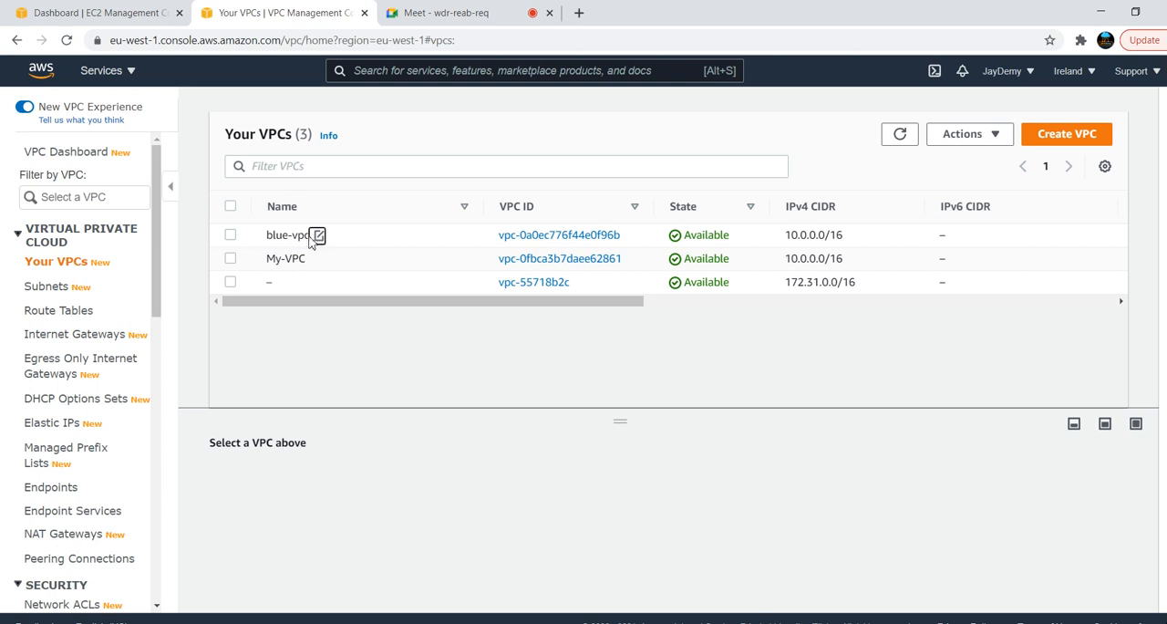
left_click(319, 235)
type("Gr")
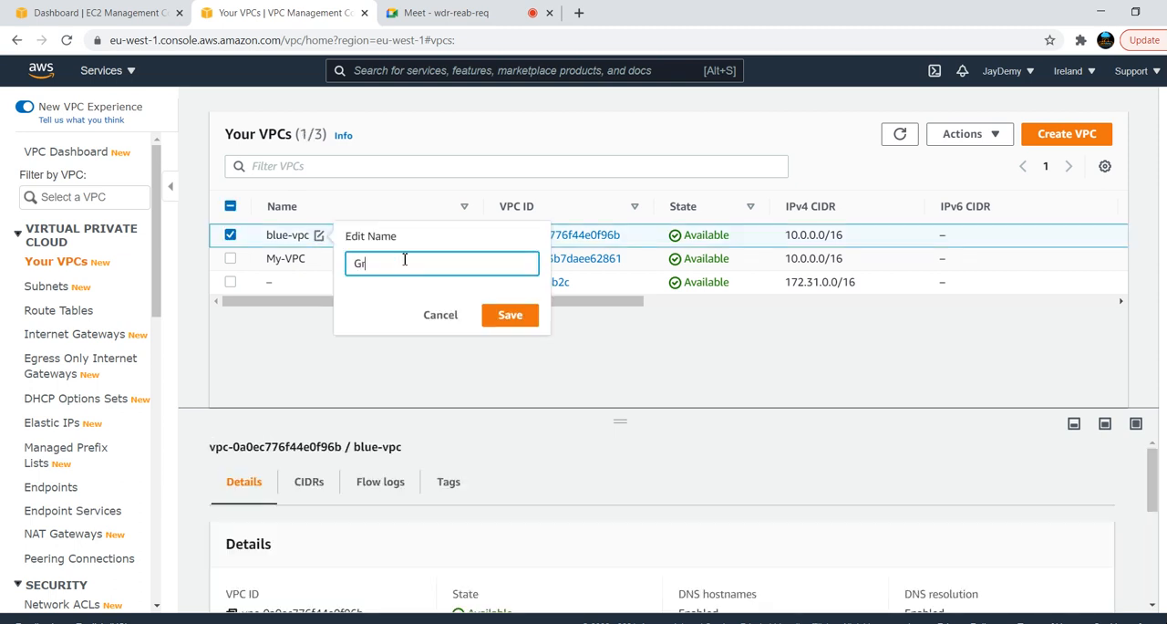
type("een-VPC")
left_click(508, 315)
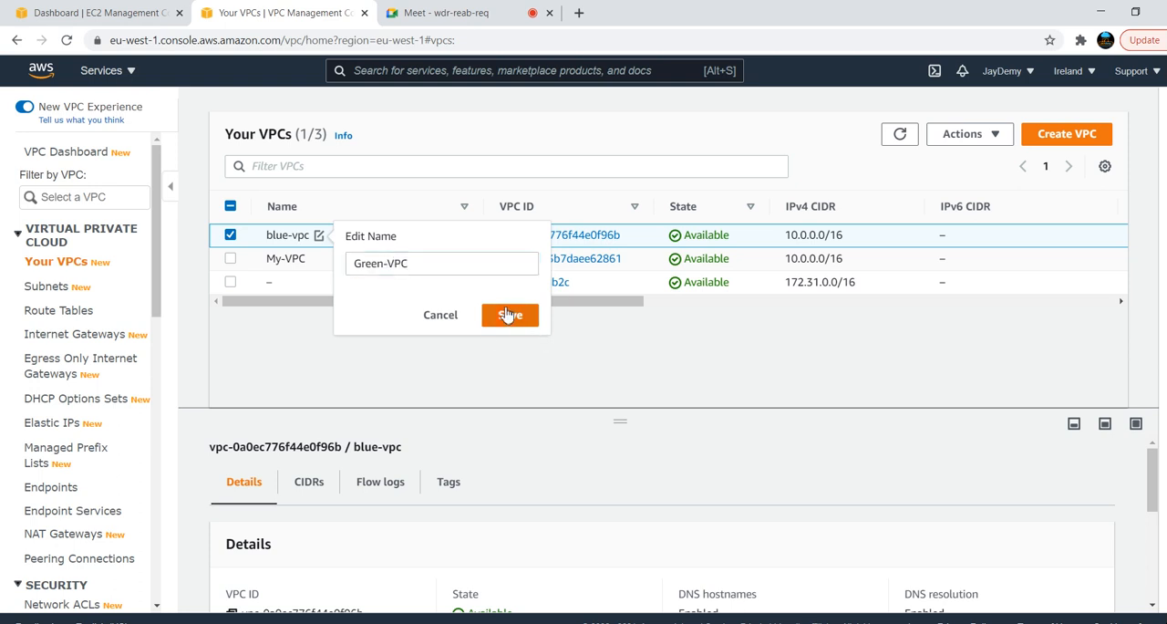
Check Green-VPC's IPv4 CIDR, look up the Red-VPC address range in the Paint drawing and return to the VPC console
left_click_drag(857, 236, 761, 233)
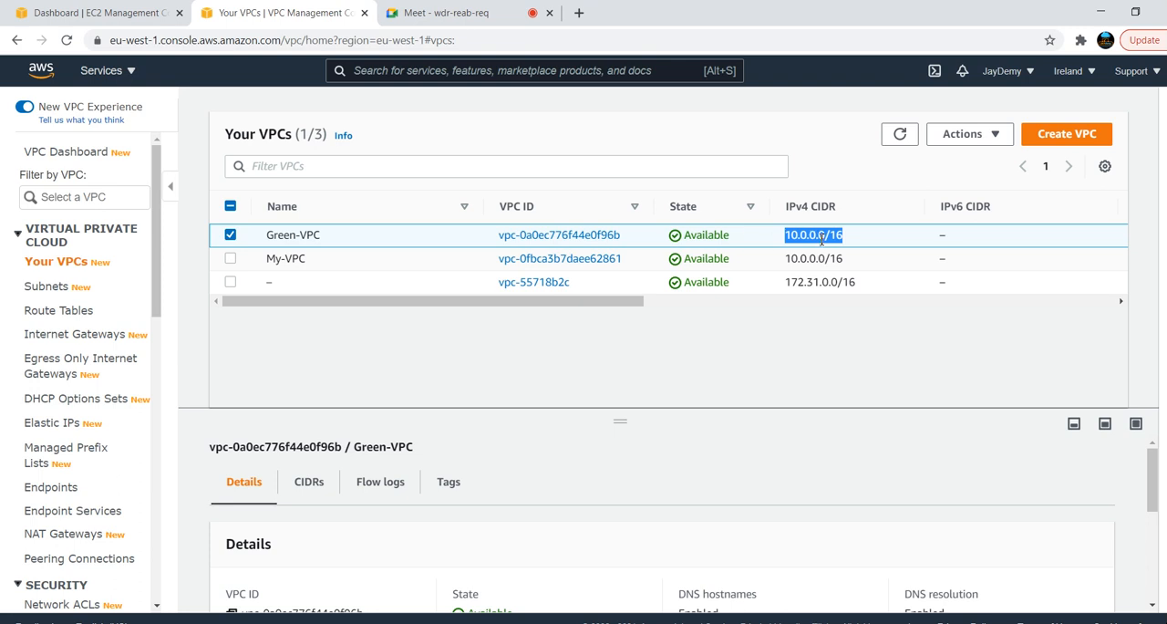
key("alt+Tab")
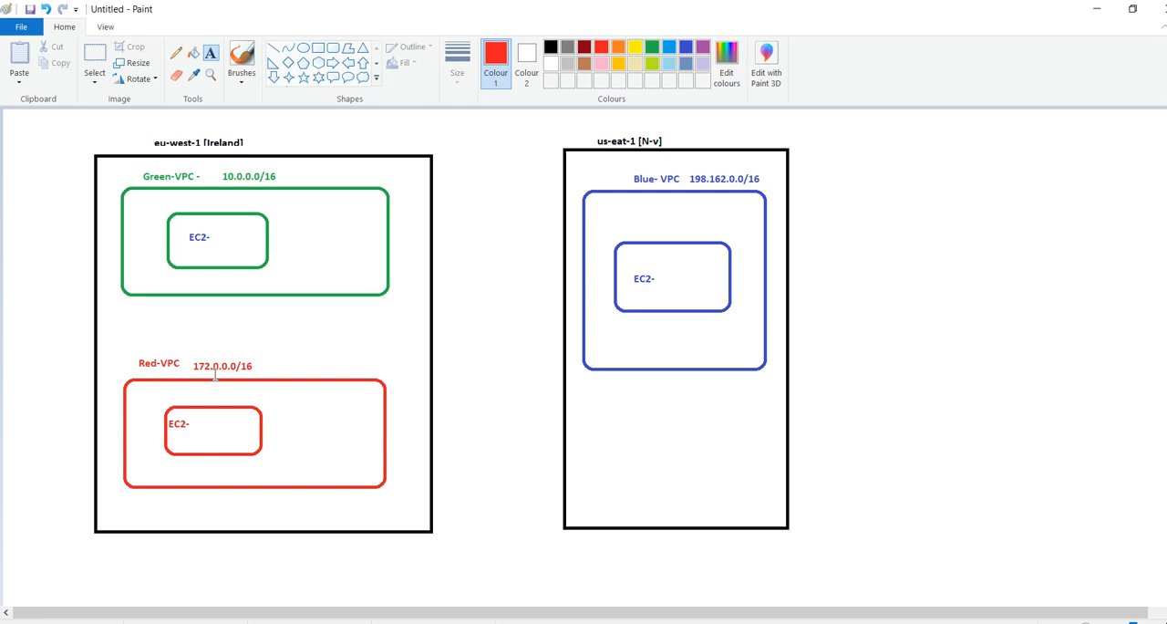
left_click_drag(194, 363, 262, 363)
key("alt+Tab")
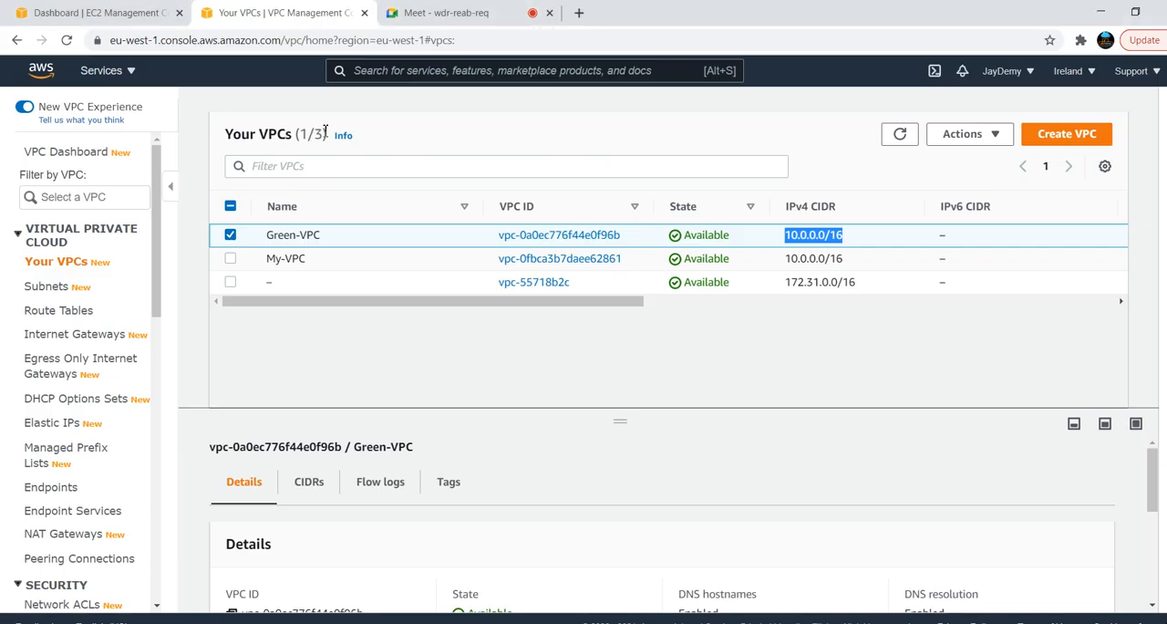
Start creating a new VPC with the name tag Red-vpc
left_click(1067, 139)
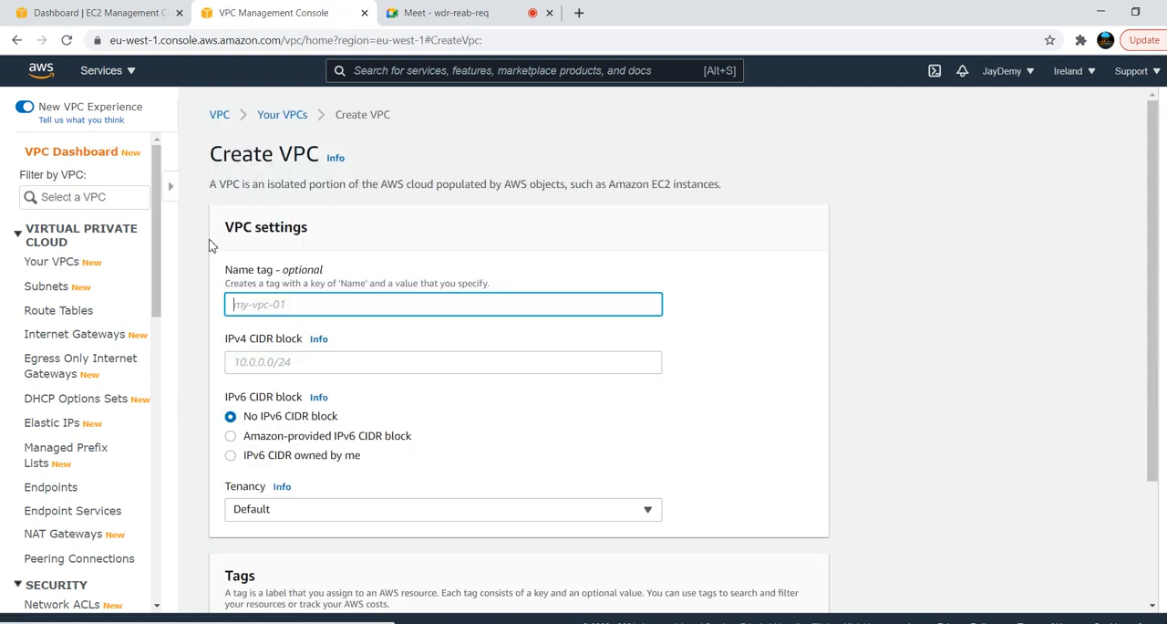
left_click(158, 311)
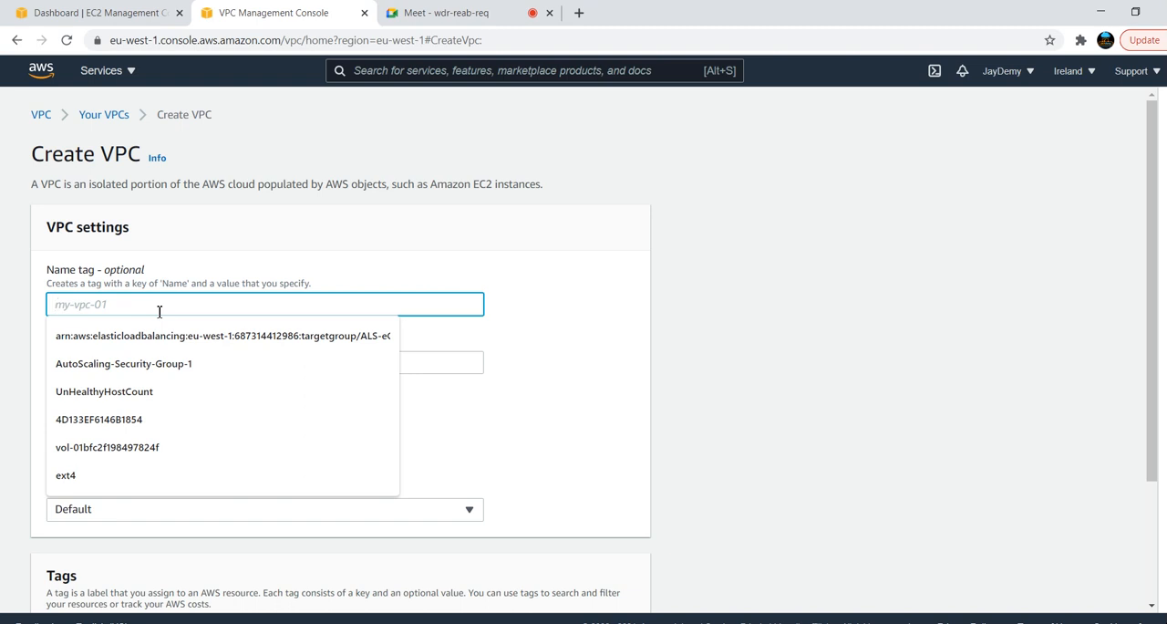
type("red-")
key("BackSpace")
key("BackSpace")
key("BackSpace")
key("BackSpace")
type("Red-")
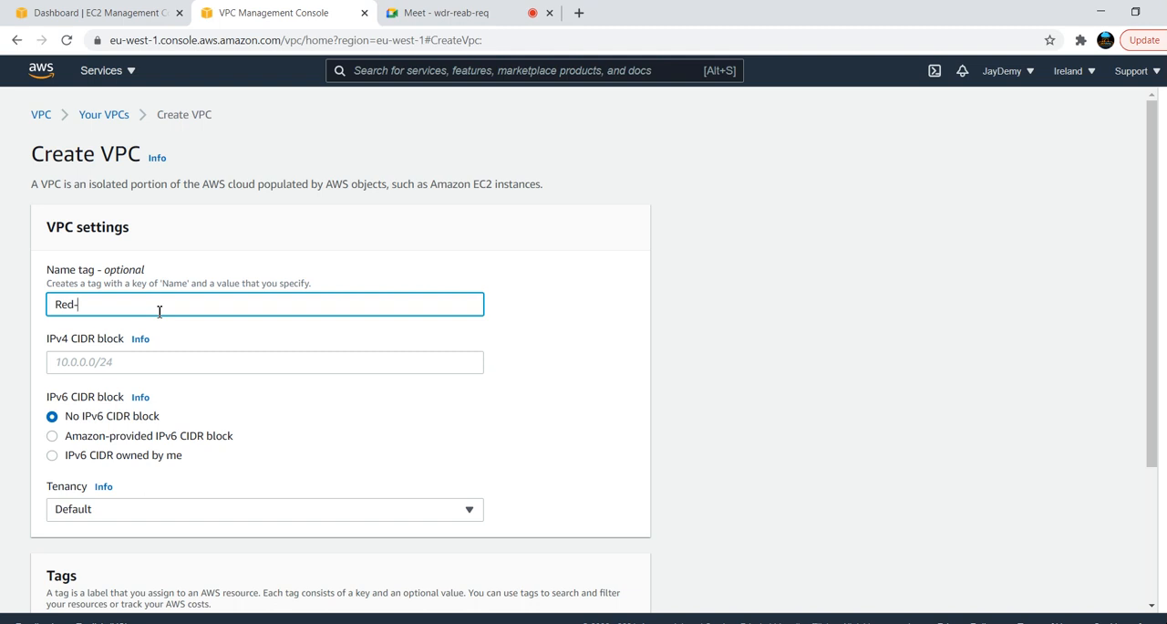
type("vpc")
Set the new VPC's IPv4 CIDR block to 172.0.0.0/16
left_click(158, 362)
type("1")
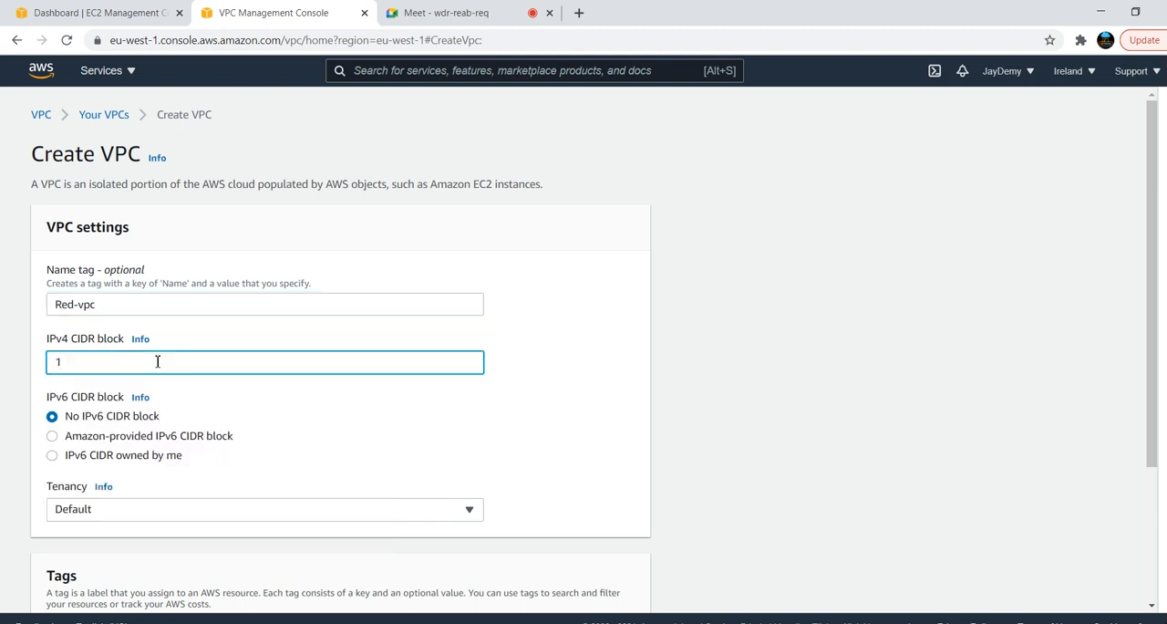
type("72.0.0.0/1")
Check the Google Meet call and its chat, and return to the Create VPC form
key("alt+Tab")
key("alt+Tab")
key("alt+Tab")
key("alt+Tab")
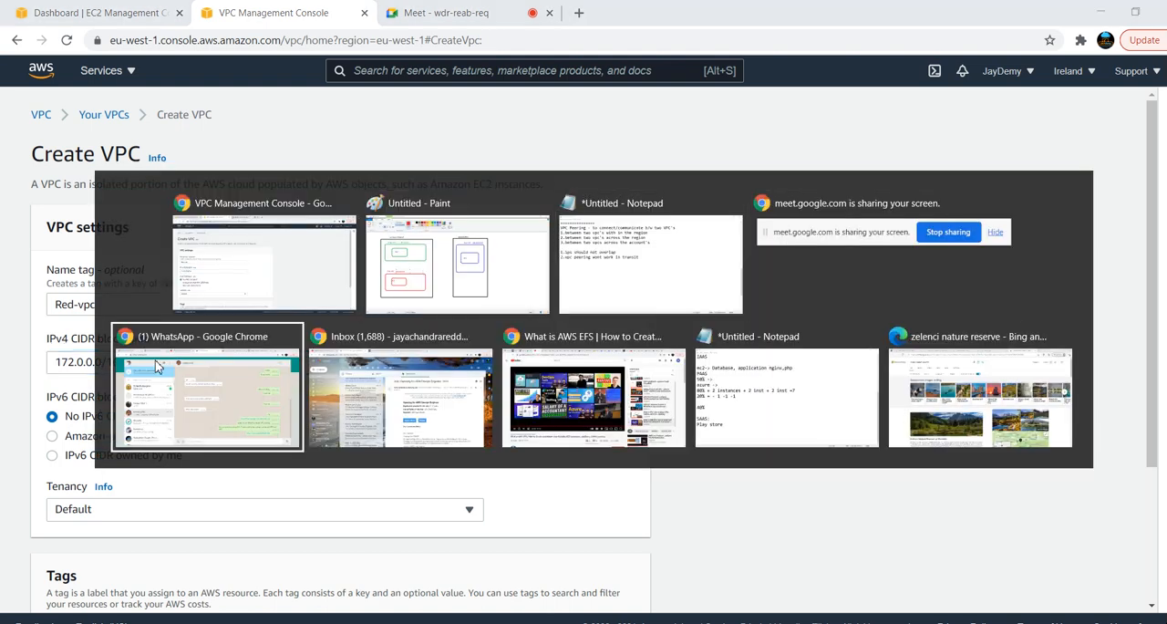
key("alt+Up")
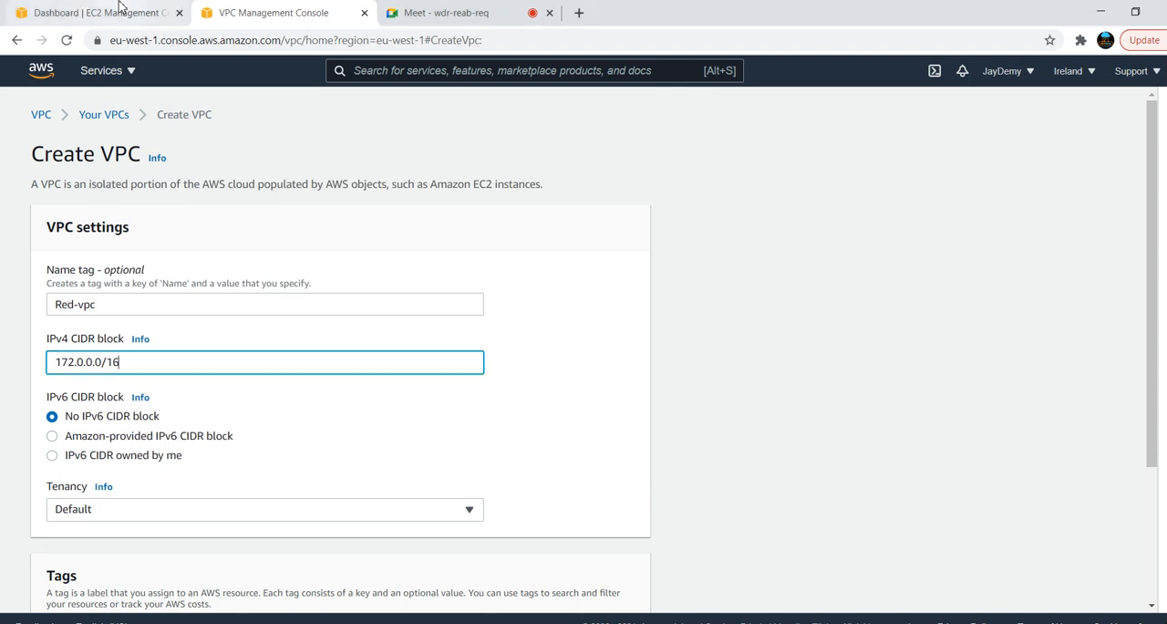
left_click(405, 13)
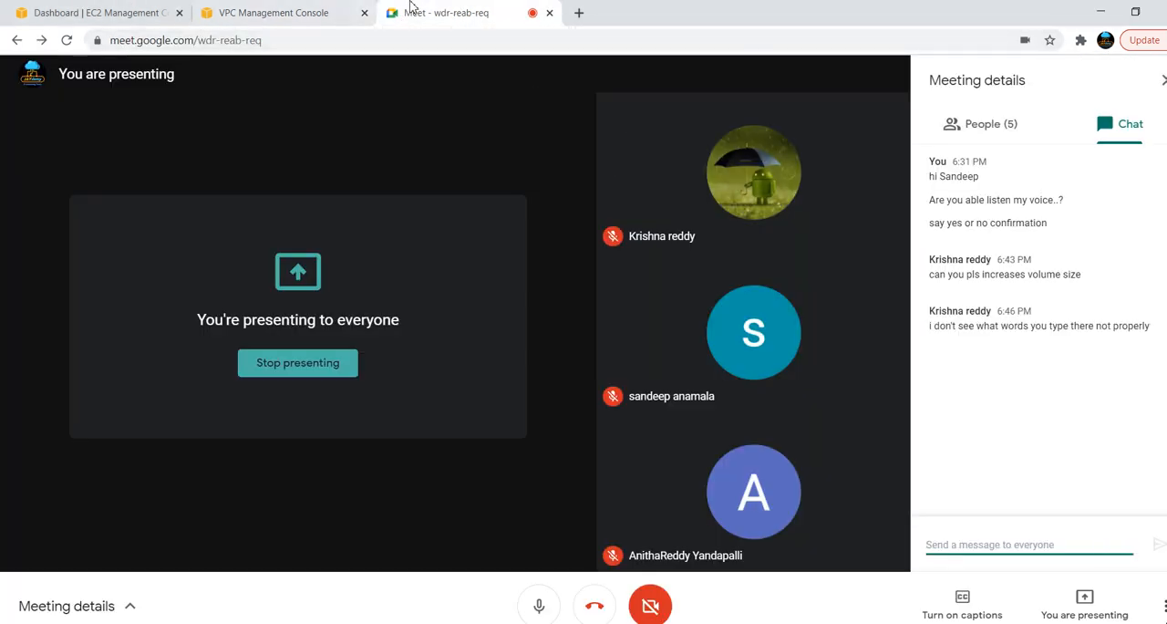
left_click(272, 7)
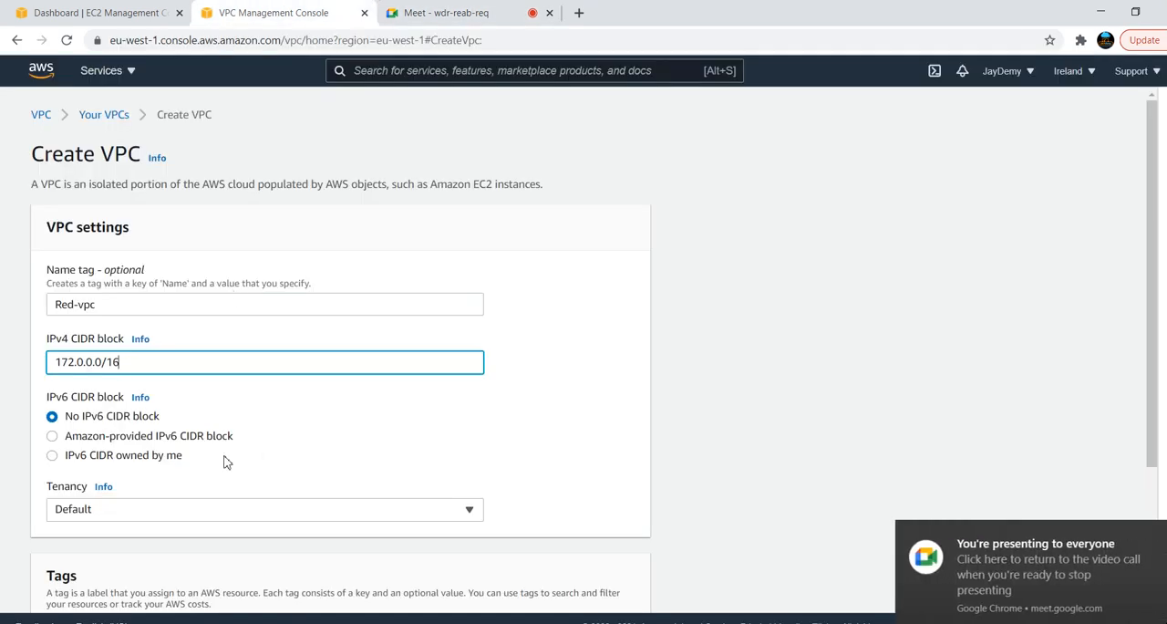
Create the Red-vpc VPC with no IPv6 CIDR block and default tenancy
left_click_drag(1152, 296, 1152, 429)
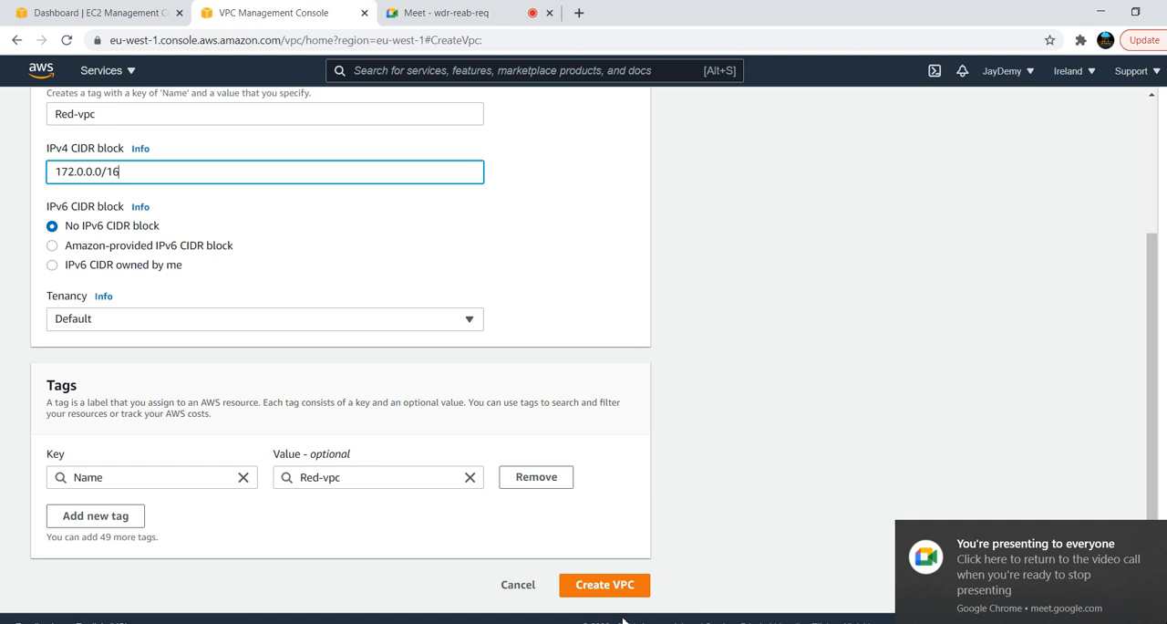
left_click(627, 585)
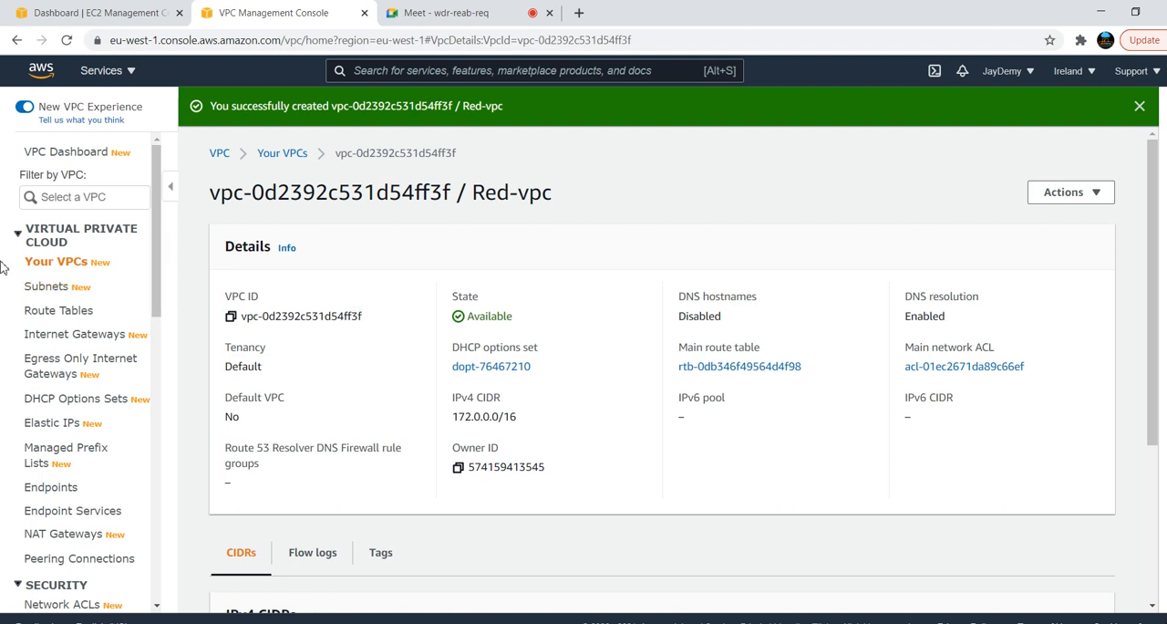
Start creating a new subnet in the Red-vpc VPC
left_click(46, 287)
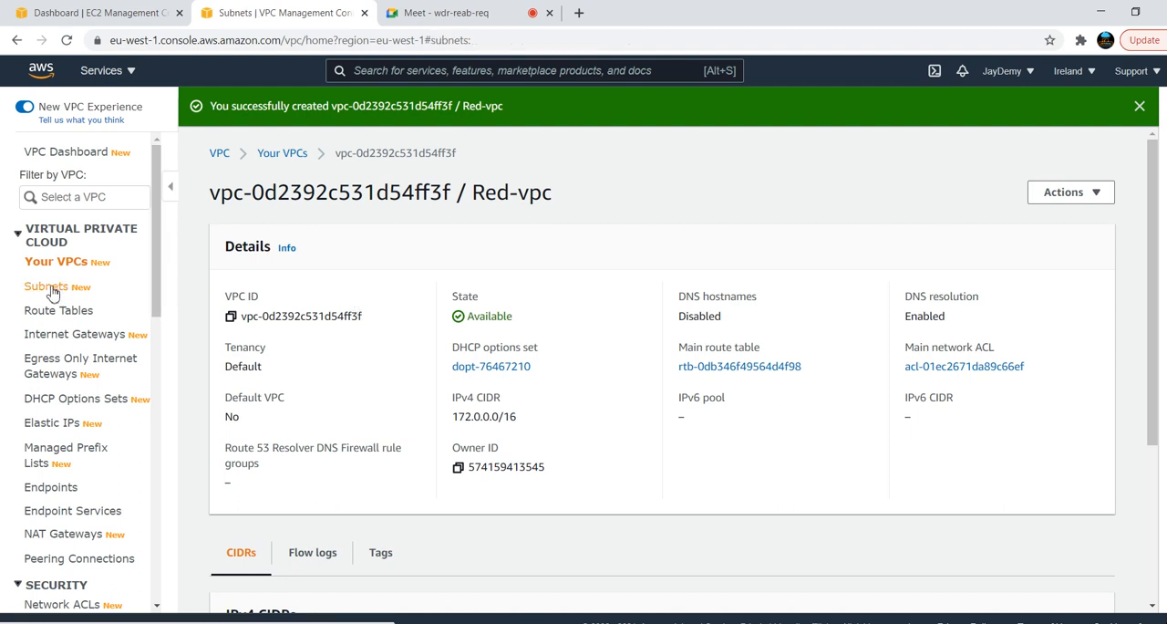
left_click(1059, 146)
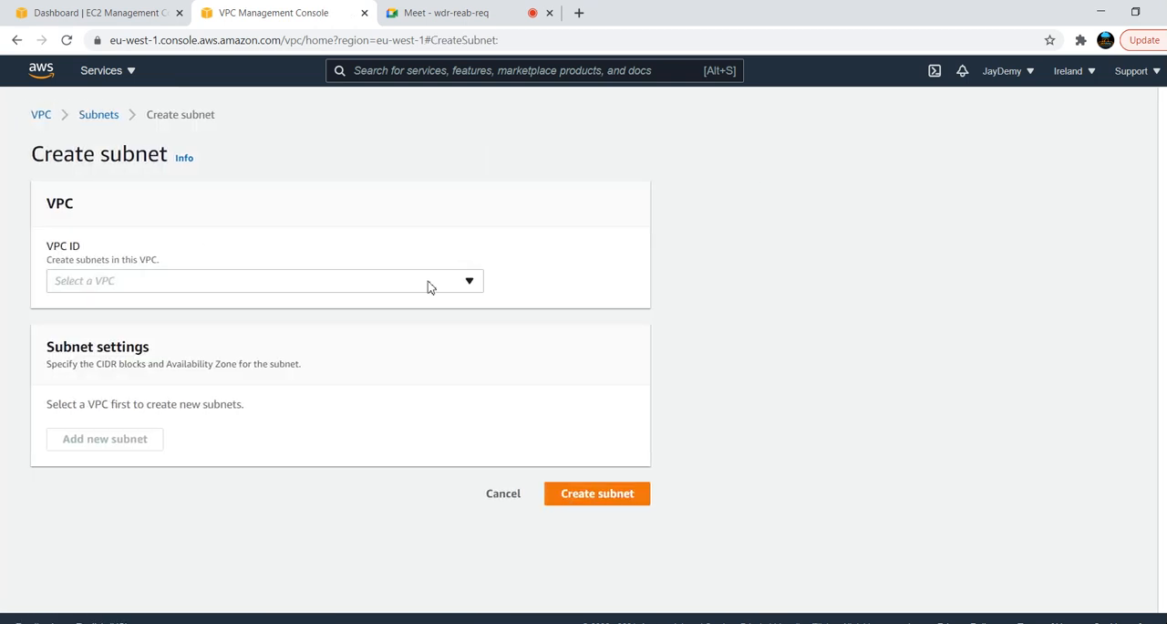
left_click(431, 286)
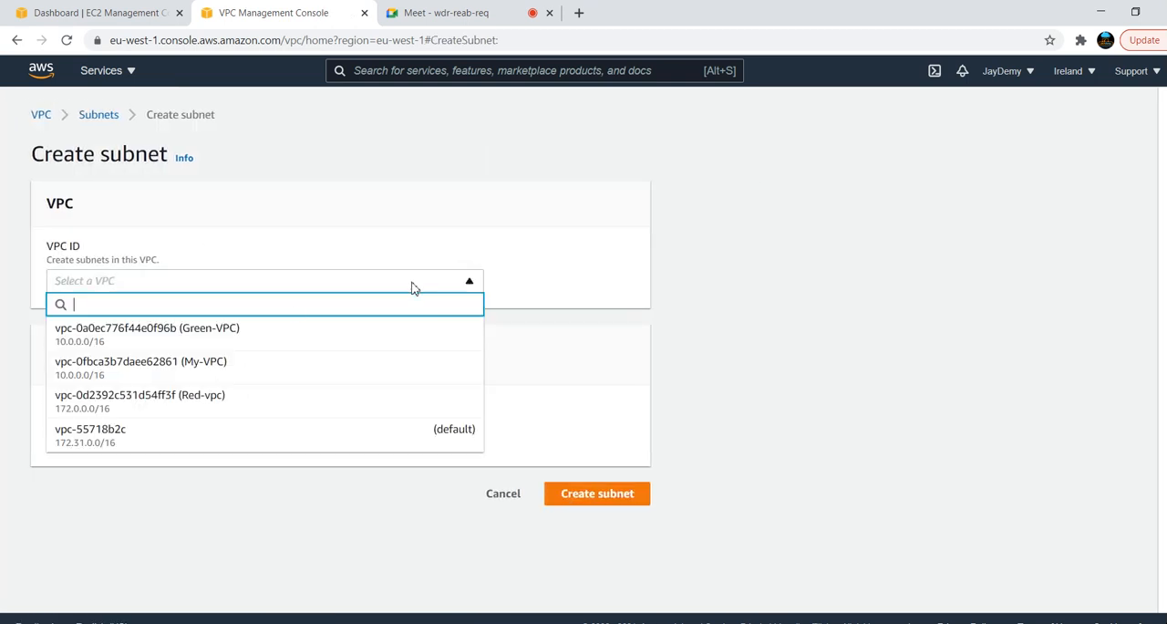
left_click(221, 401)
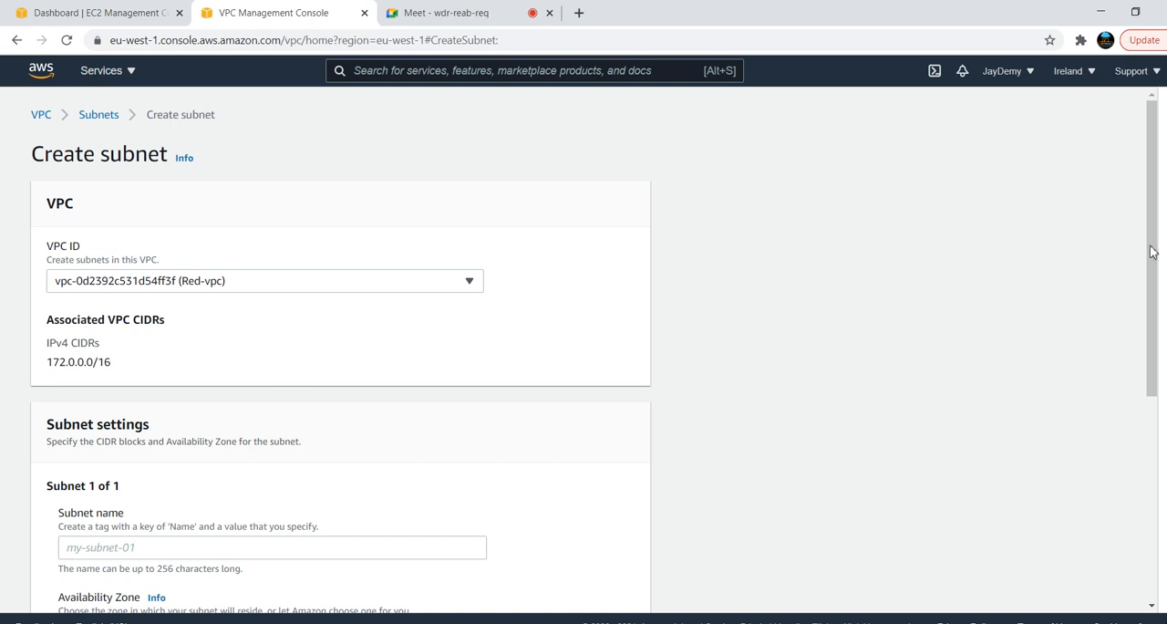
left_click_drag(1151, 229, 1142, 509)
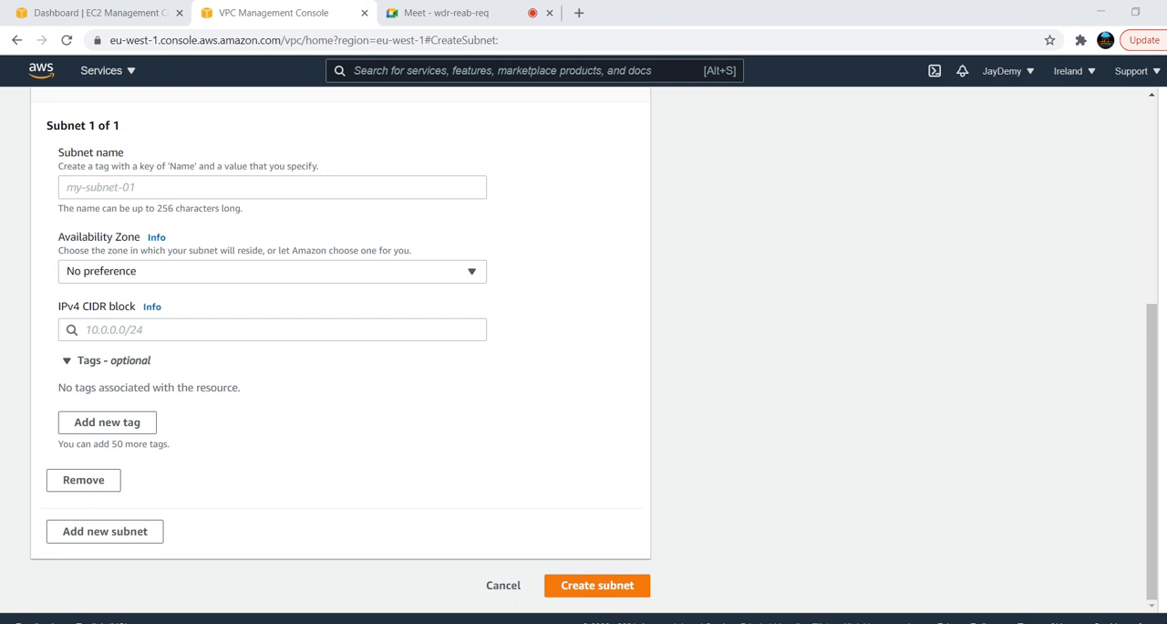
Switch to the Google Meet call, admit the waiting participant, and mute and unmute the microphone
left_click(467, 20)
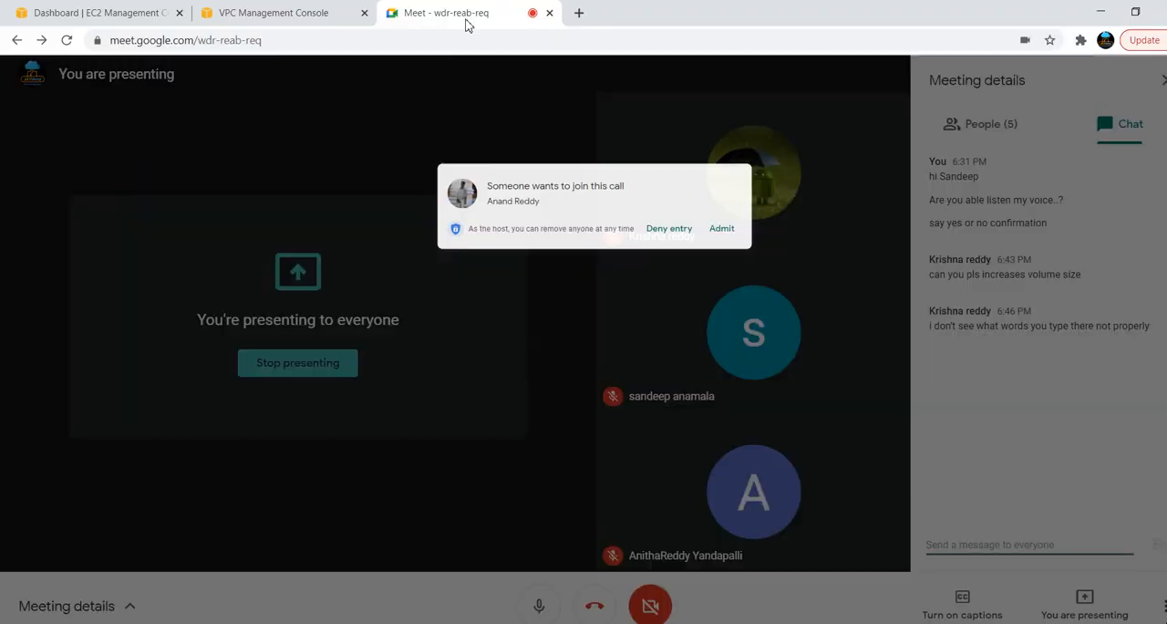
left_click(739, 152)
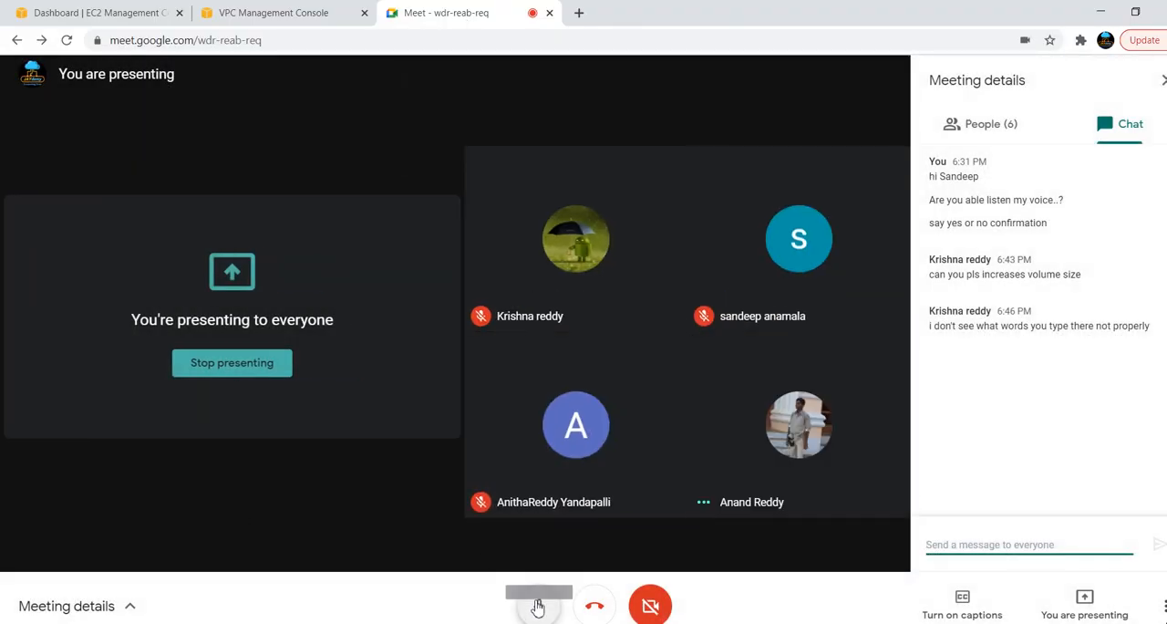
left_click(538, 605)
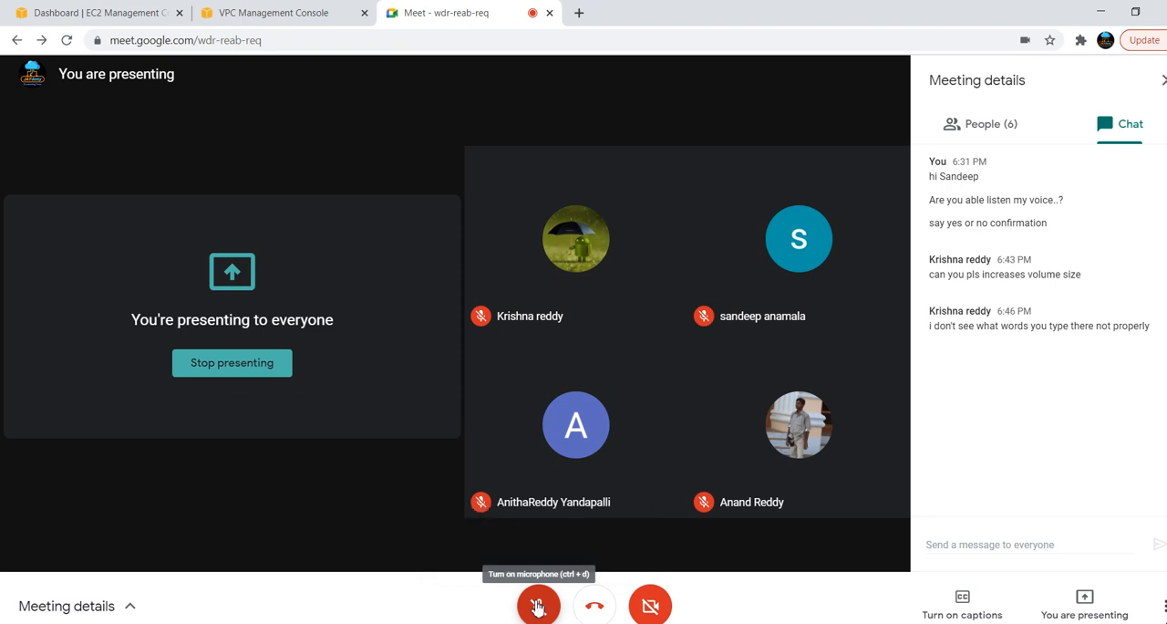
left_click(539, 607)
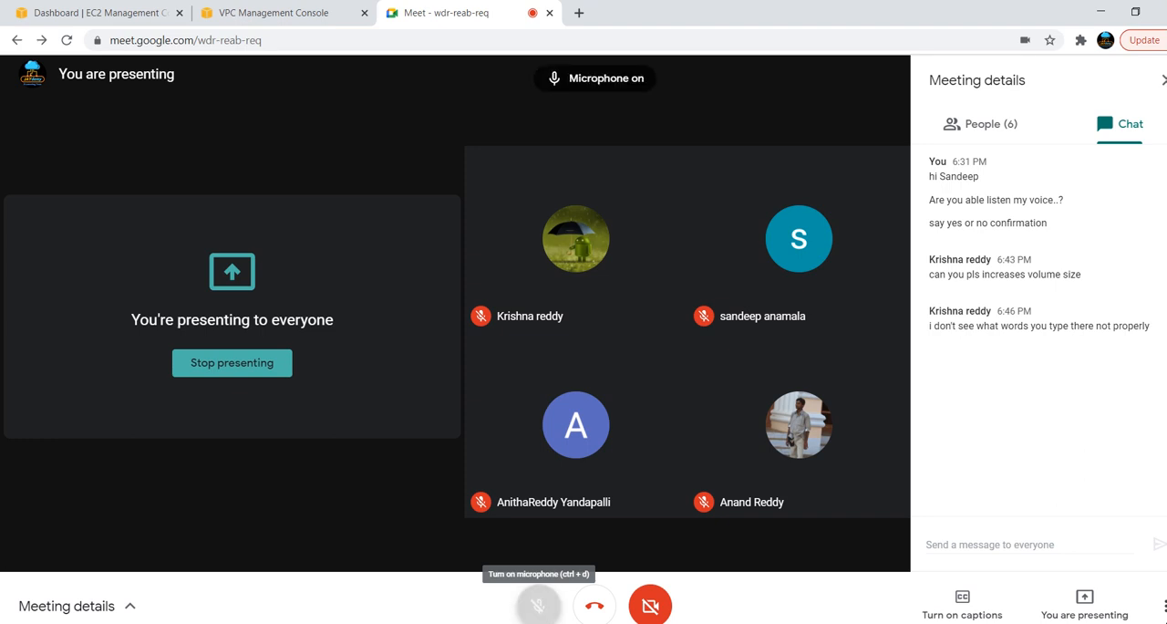
Return to the Create subnet form in the AWS console and name the new subnet red-subnet-1
key("alt+Tab")
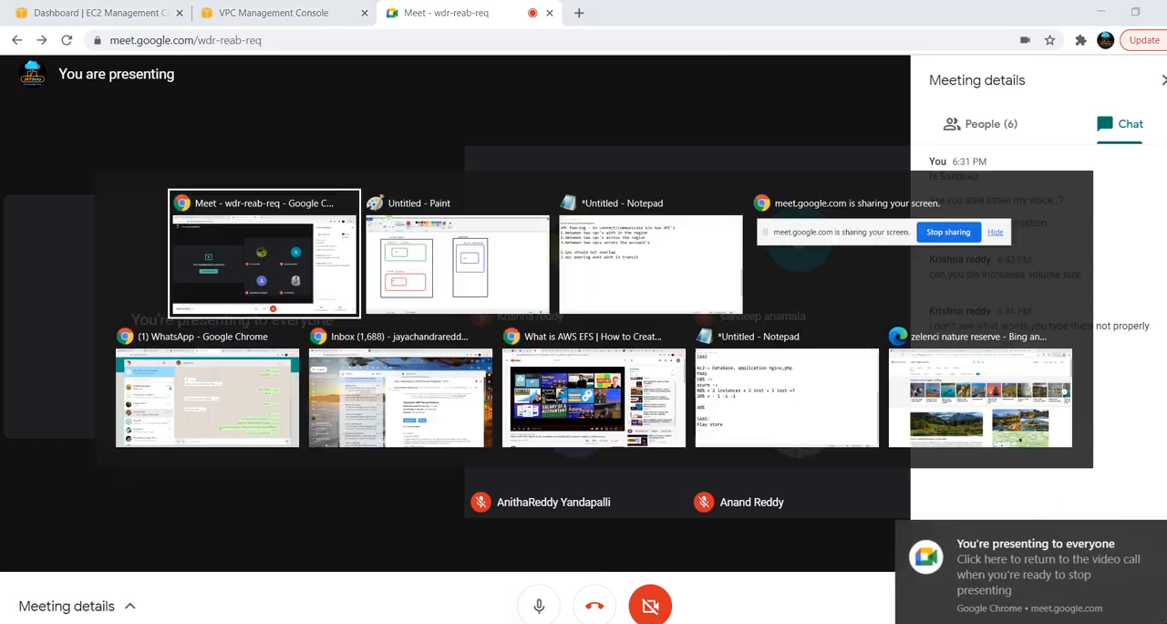
key("alt+shift+Tab")
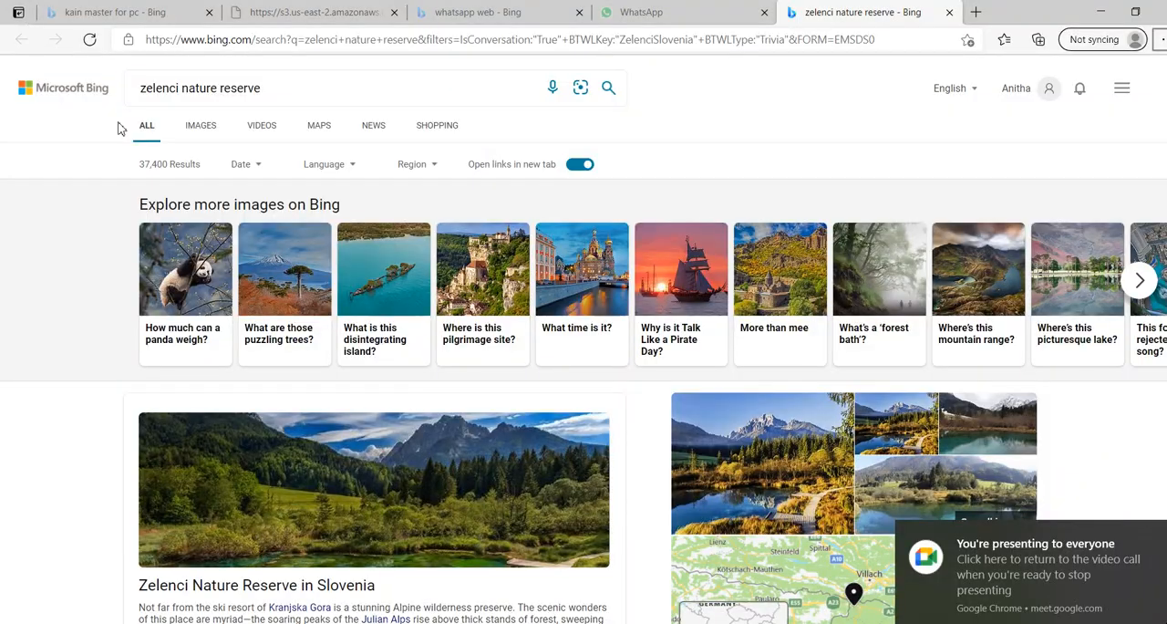
key("alt+Tab")
left_click(286, 15)
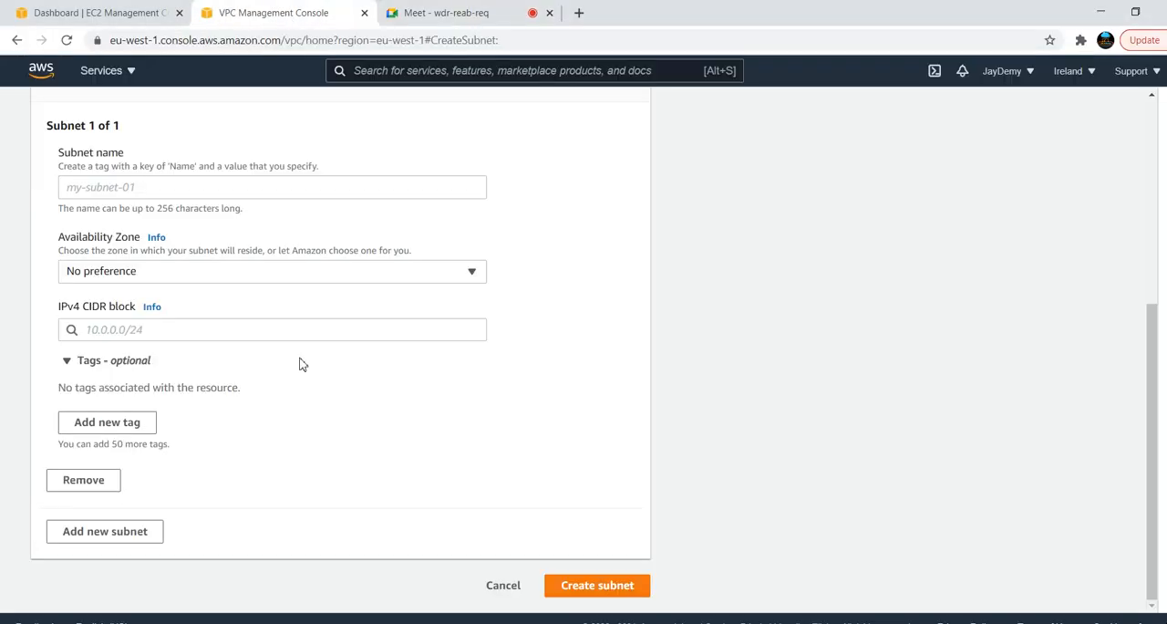
left_click(169, 190)
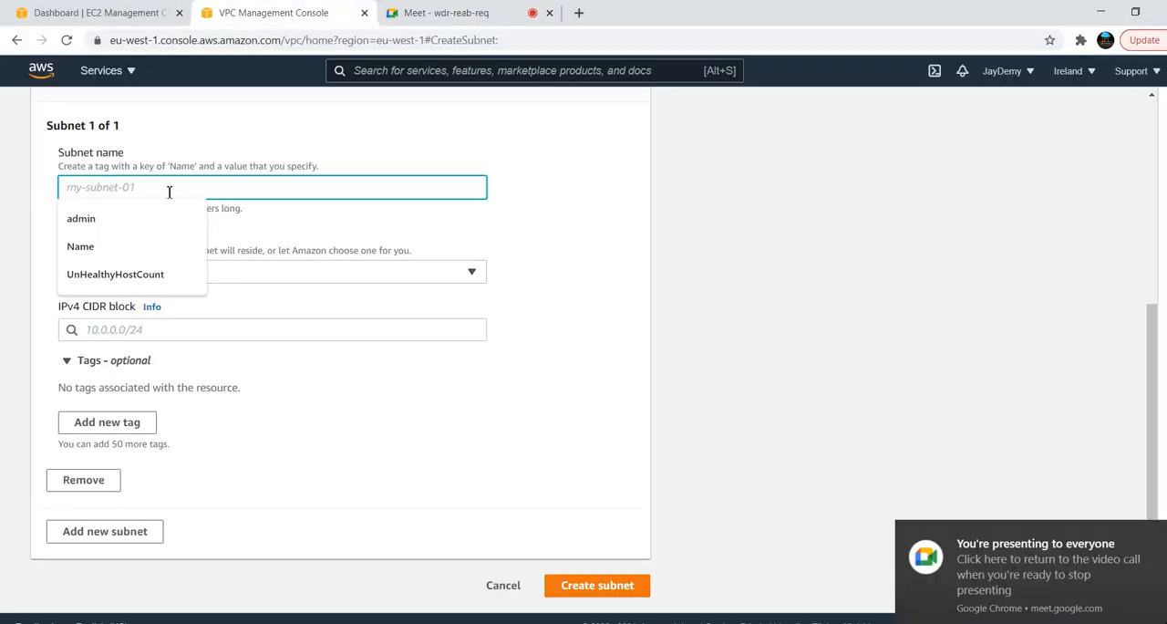
type("red-subnet-")
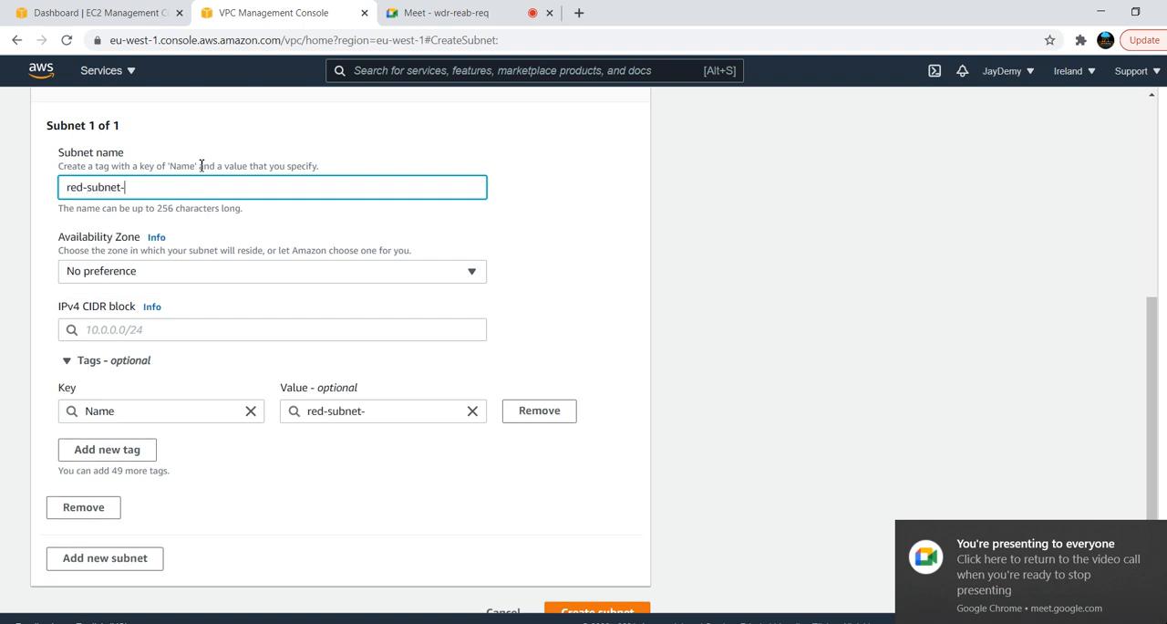
type("1")
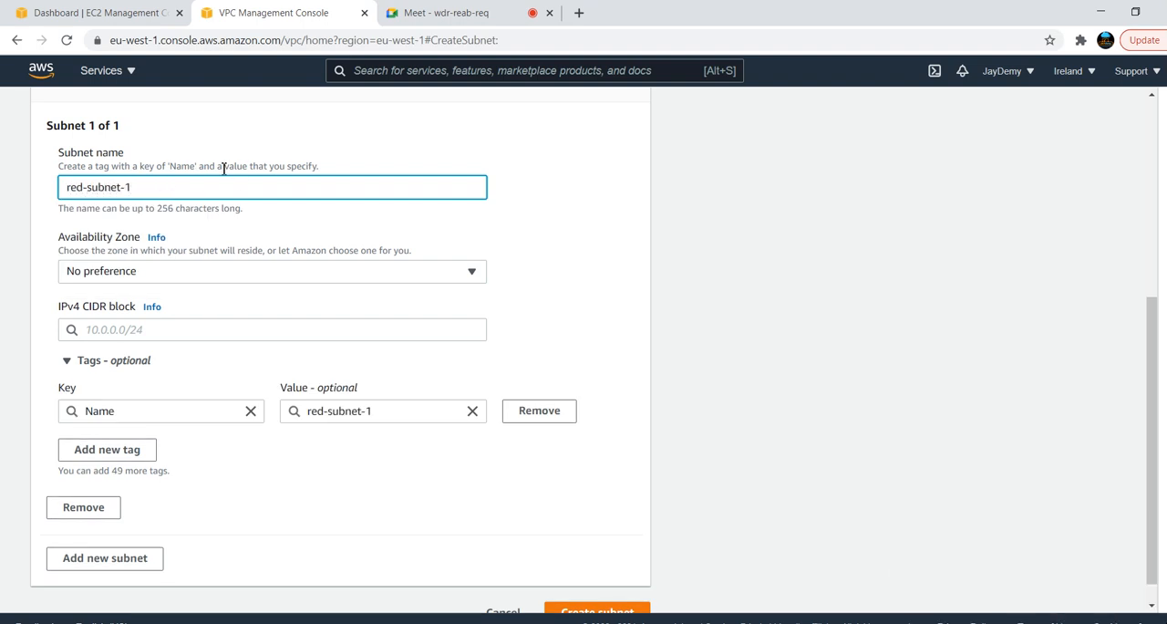
Set the new subnet's IPv4 CIDR block to 172.0.1.0/24
left_click(179, 334)
type("172.")
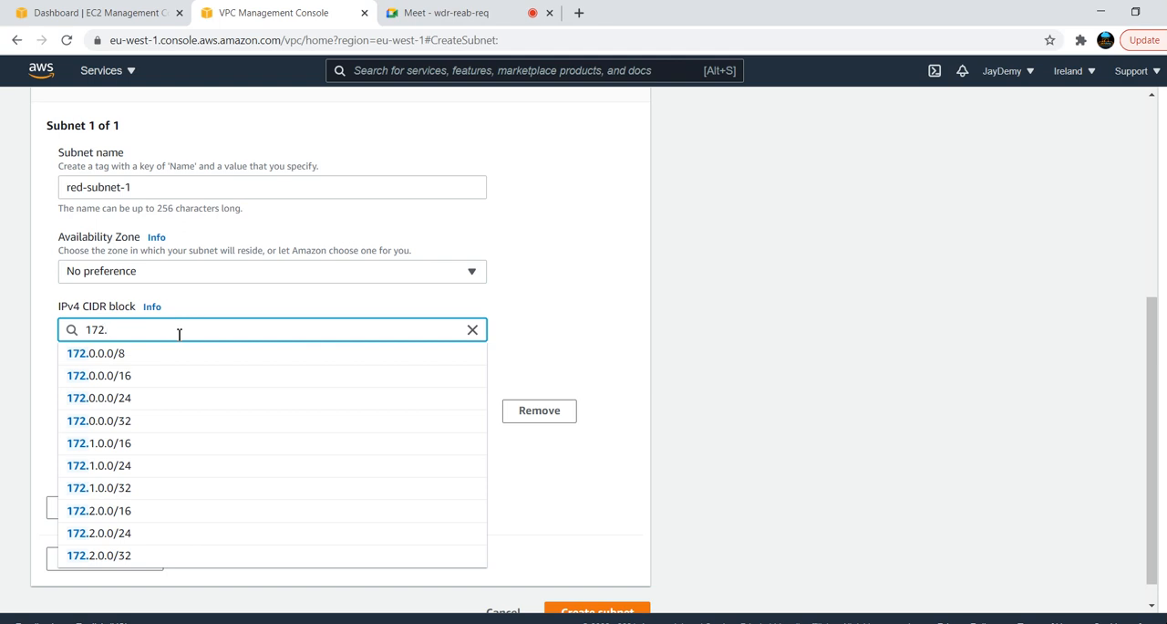
type("0")
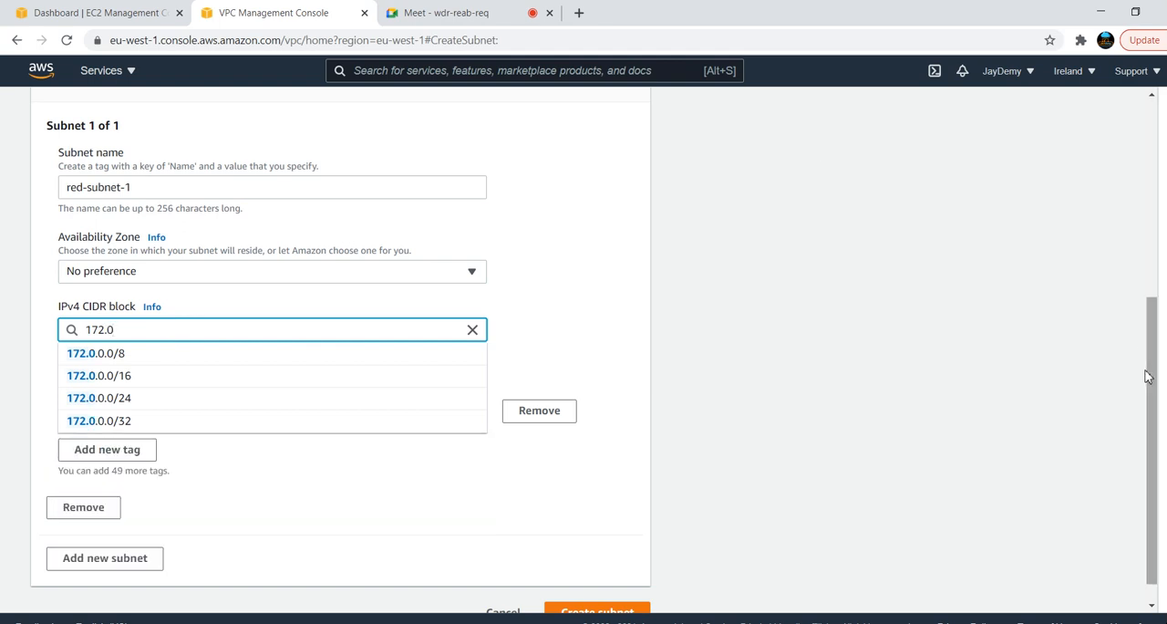
left_click_drag(1152, 404, 1147, 438)
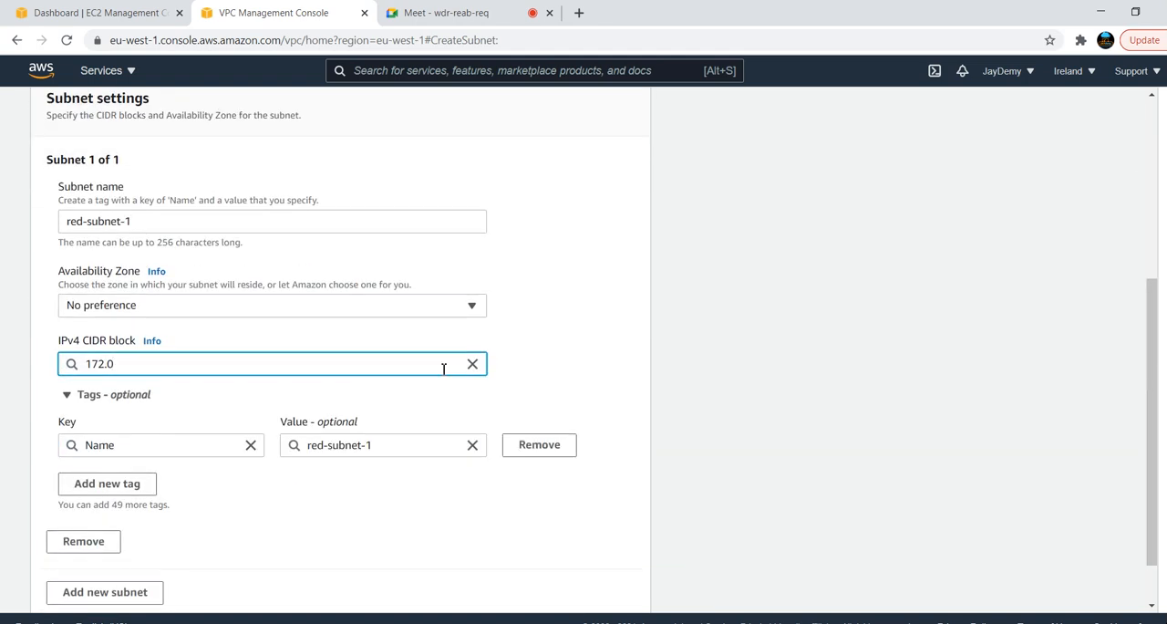
type(".1.0")
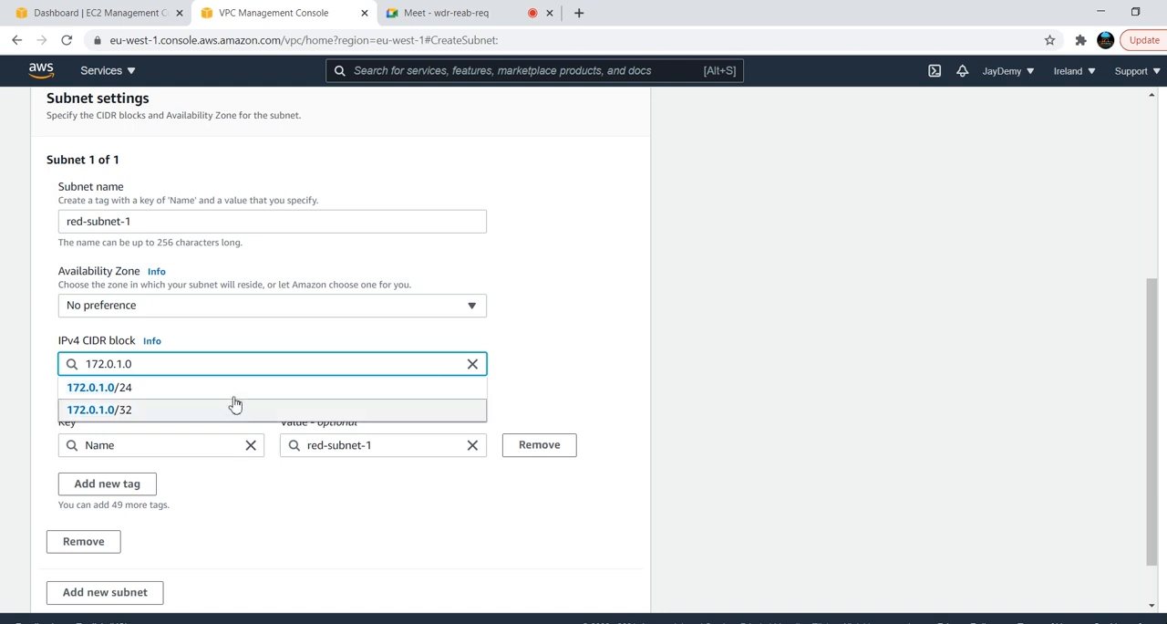
left_click(234, 390)
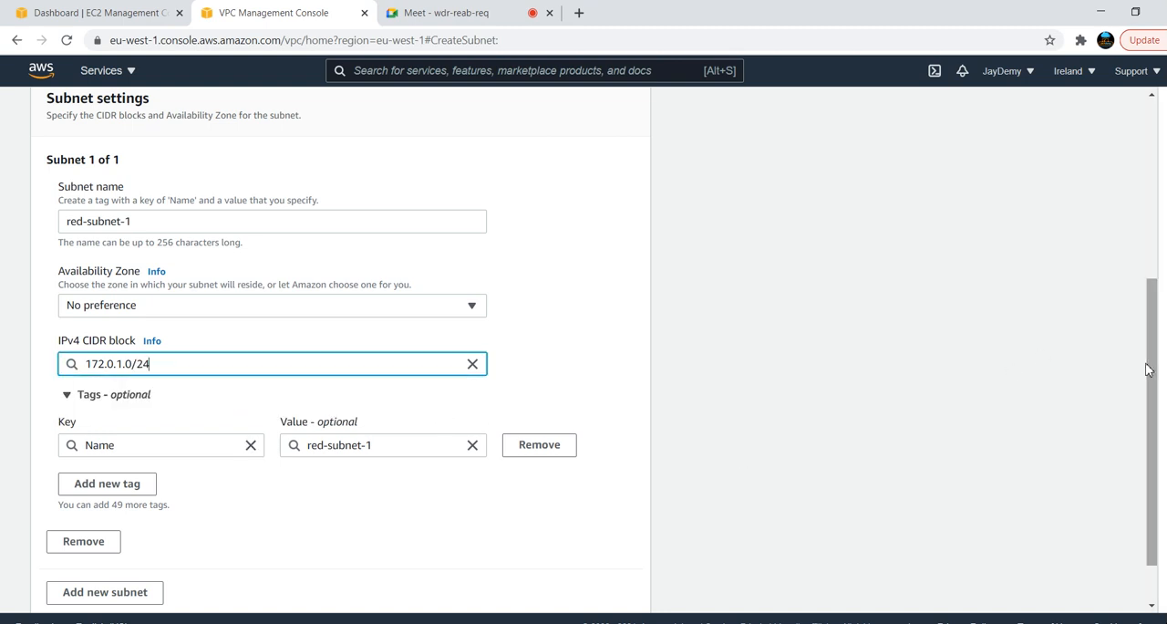
Create the red-subnet-1 subnet with no Availability Zone preference and clear the subnet ID filter from the list
left_click_drag(1151, 378, 1128, 603)
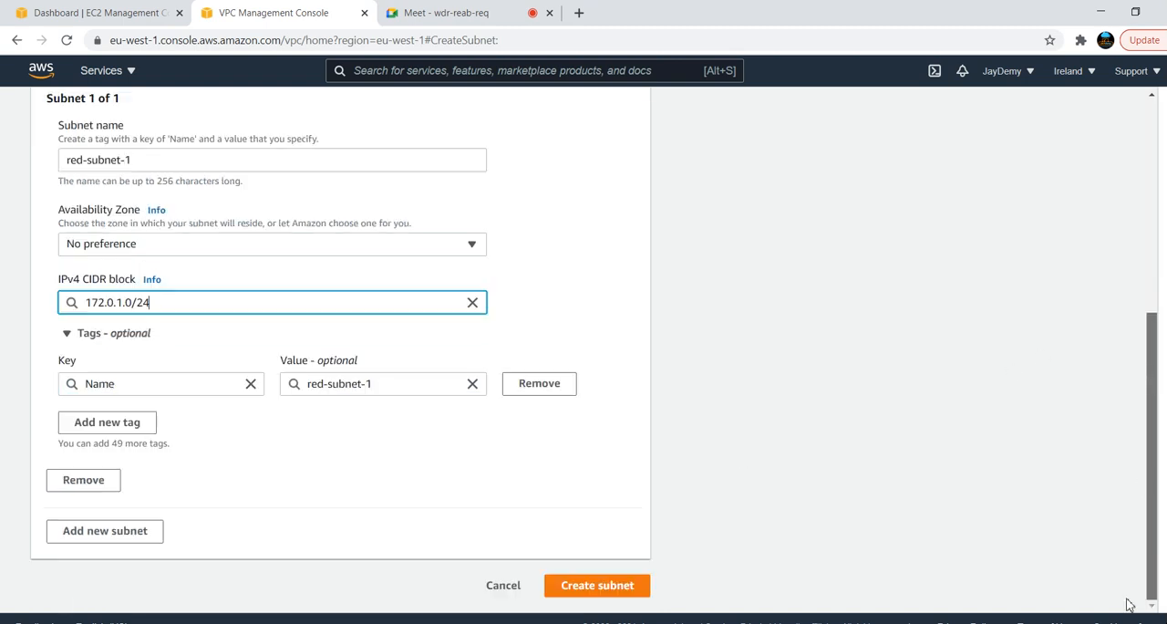
left_click(609, 595)
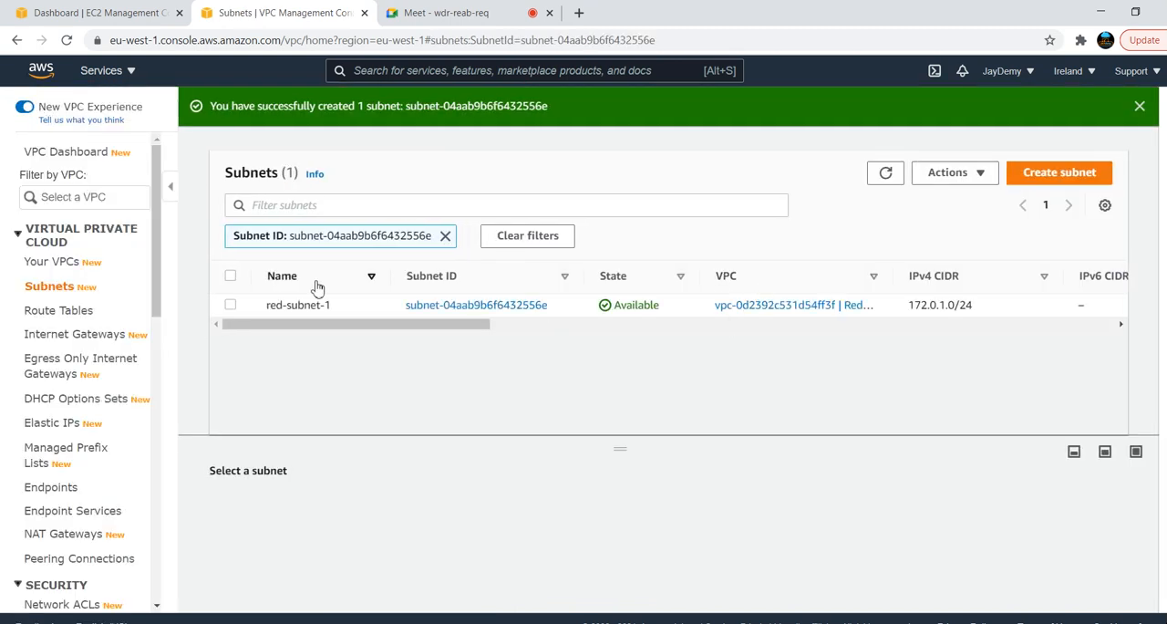
left_click(446, 236)
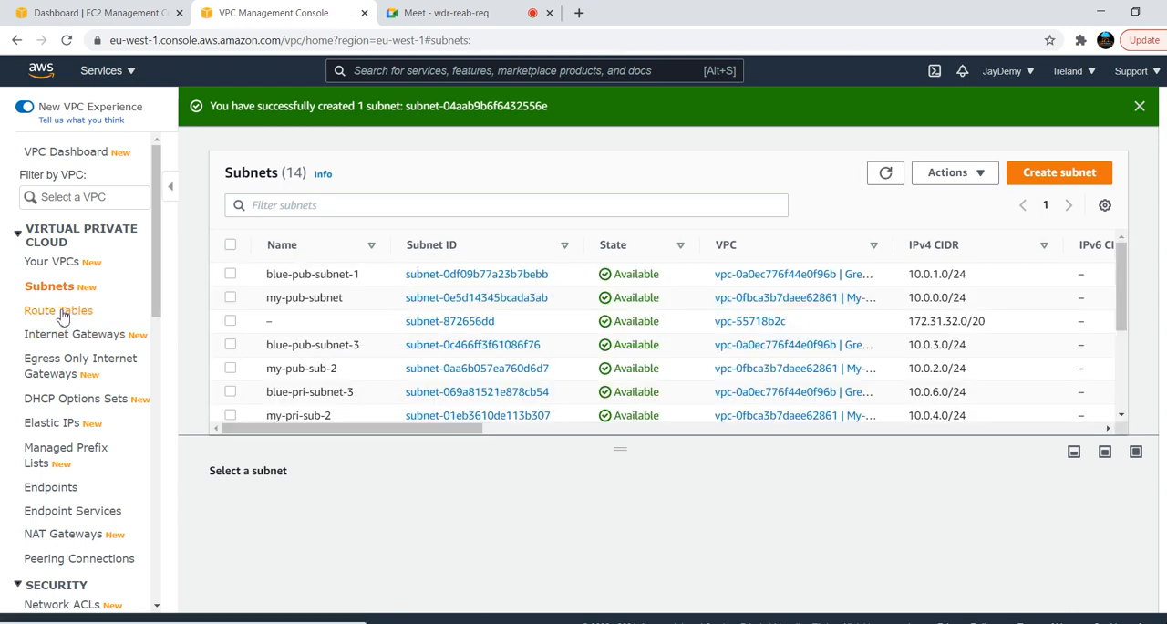
Open the list of internet gateways in the VPC console
left_click(62, 310)
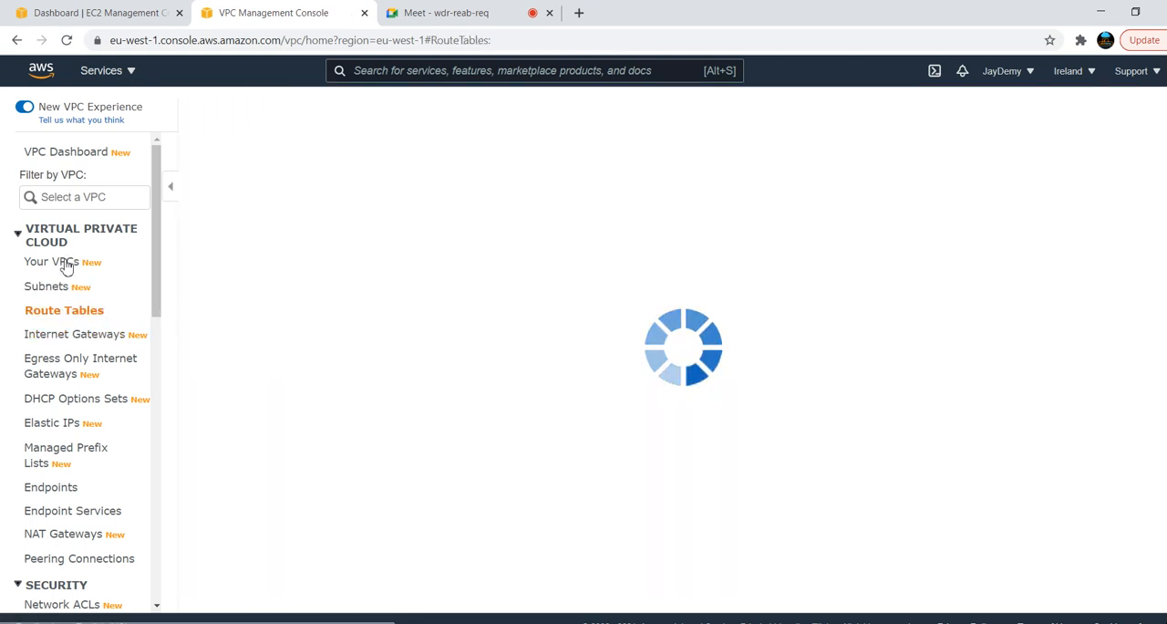
left_click(147, 272)
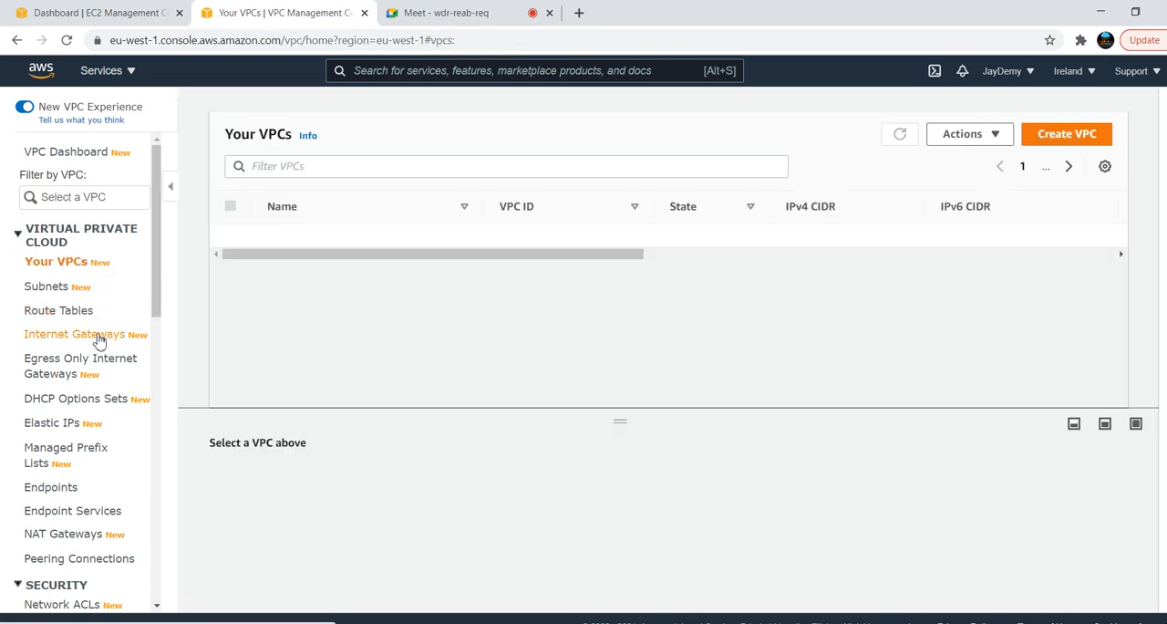
left_click(99, 338)
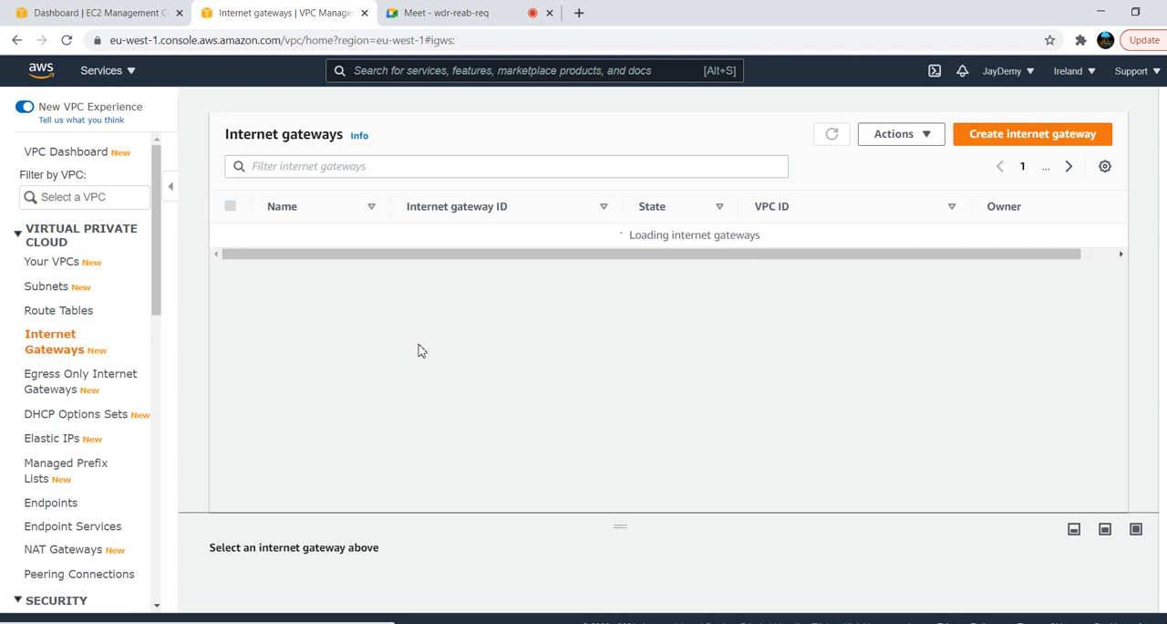
Switch to the Paint diagram and draw a green hexagon outline against the right edge of the Green-VPC box
key("alt+Tab")
key("alt+Tab")
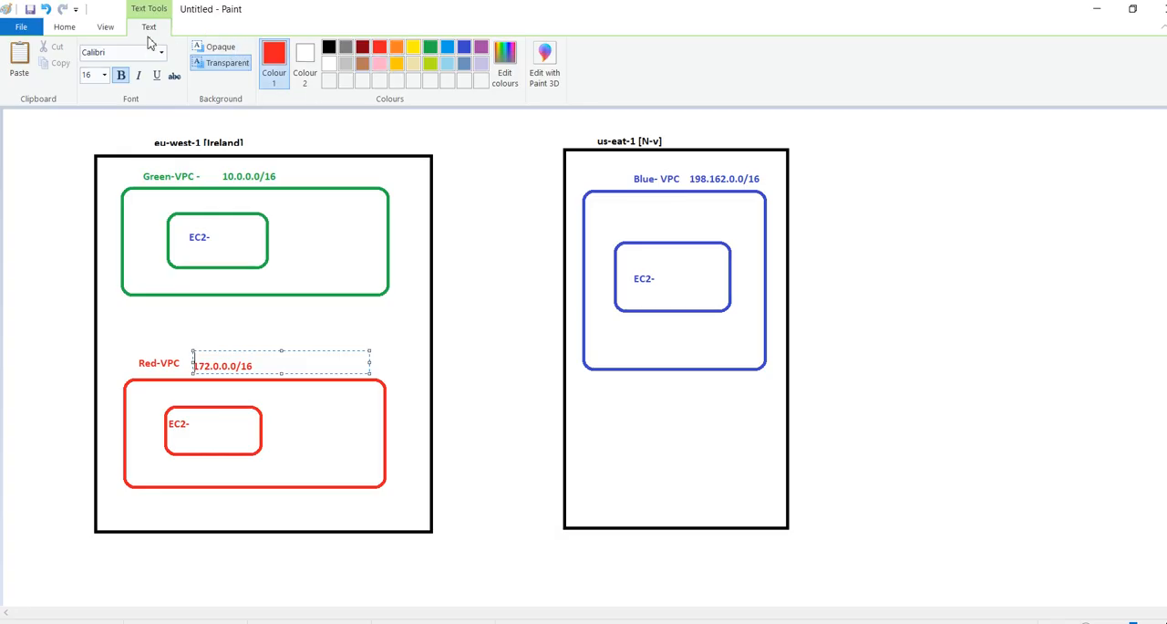
left_click(64, 29)
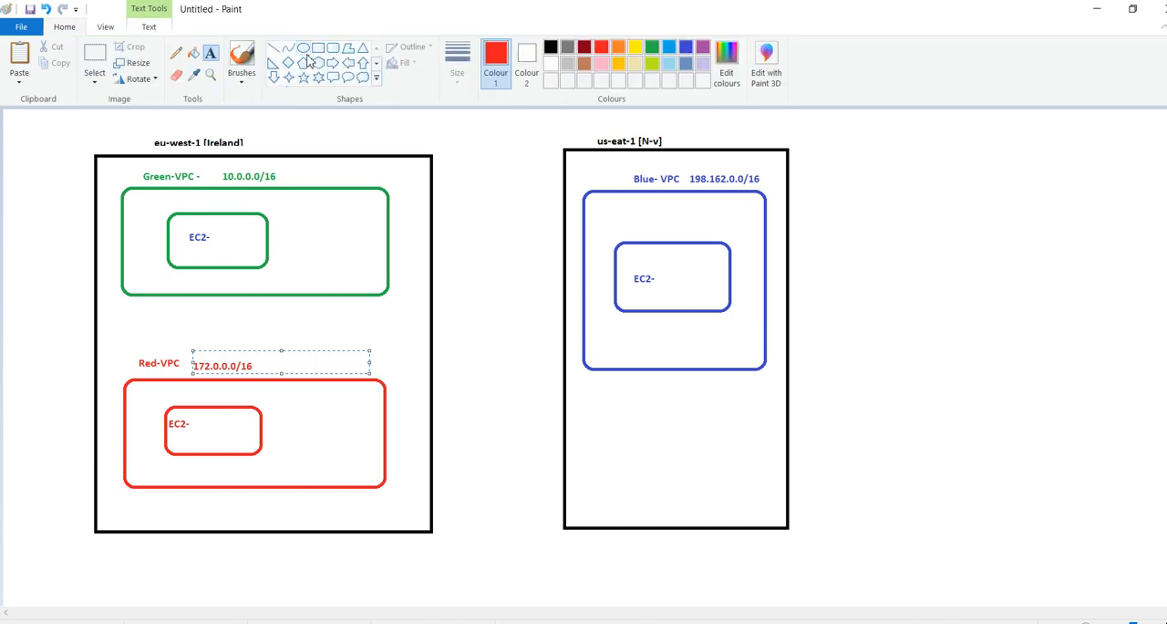
left_click(319, 62)
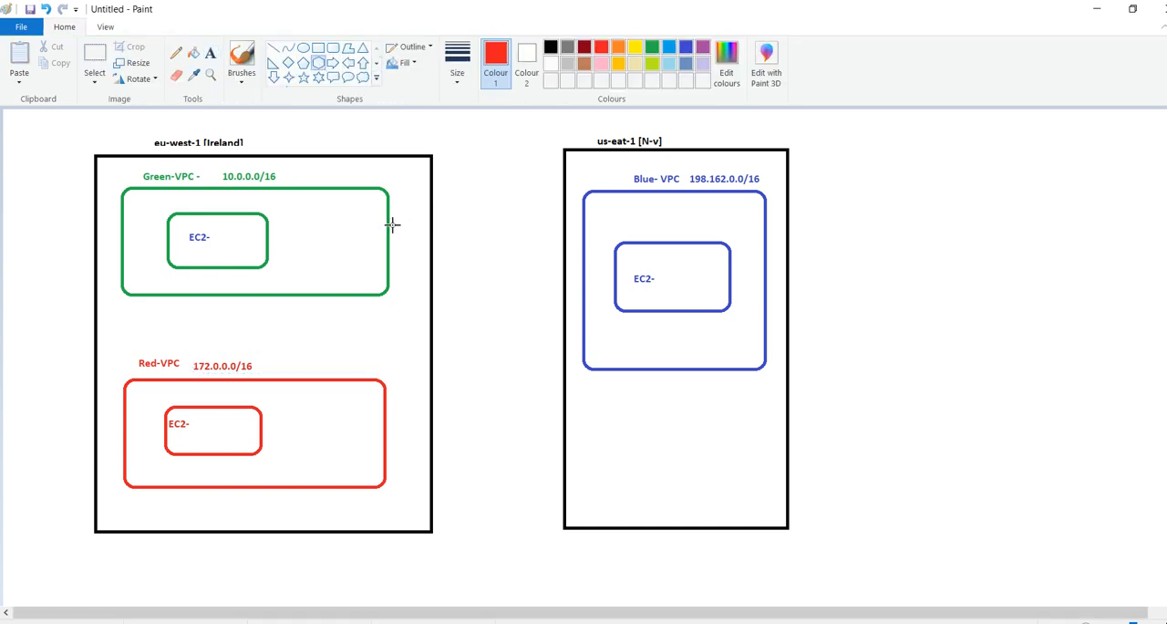
left_click_drag(392, 224, 472, 263)
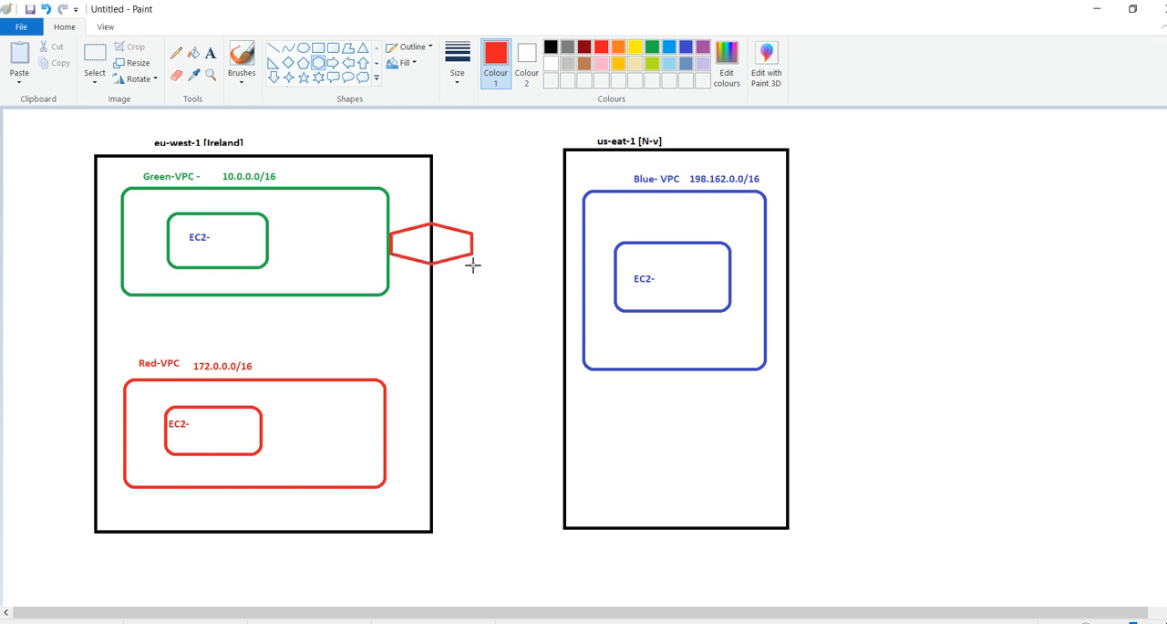
left_click(653, 50)
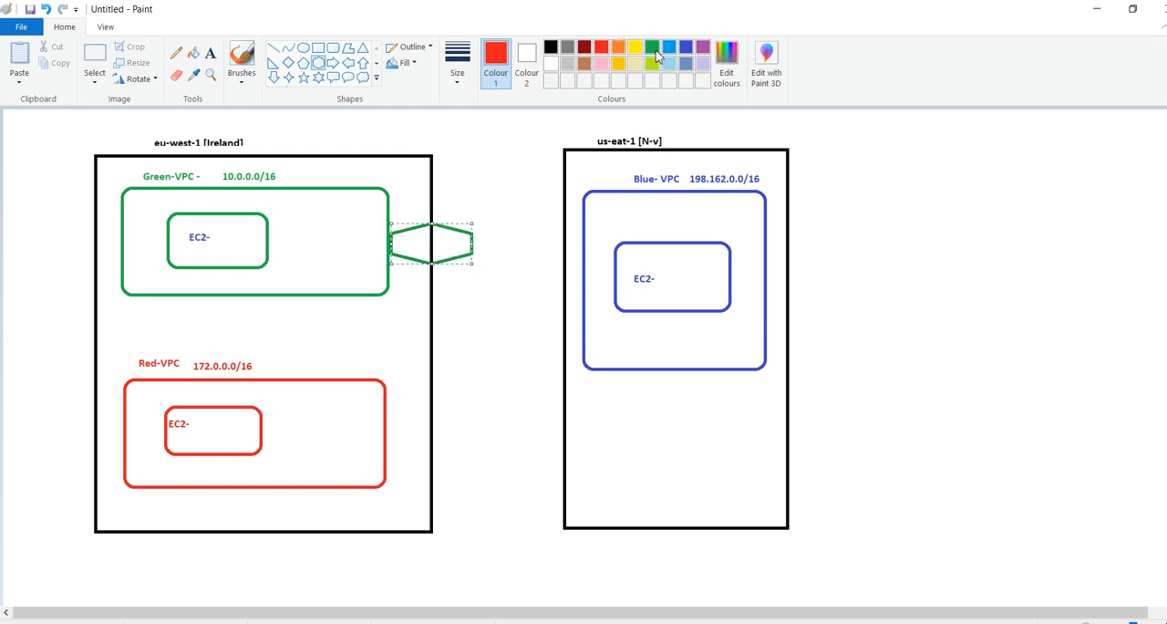
Draw a hexagon against the right edge of the Red-VPC box and colour its outline red
left_click(322, 68)
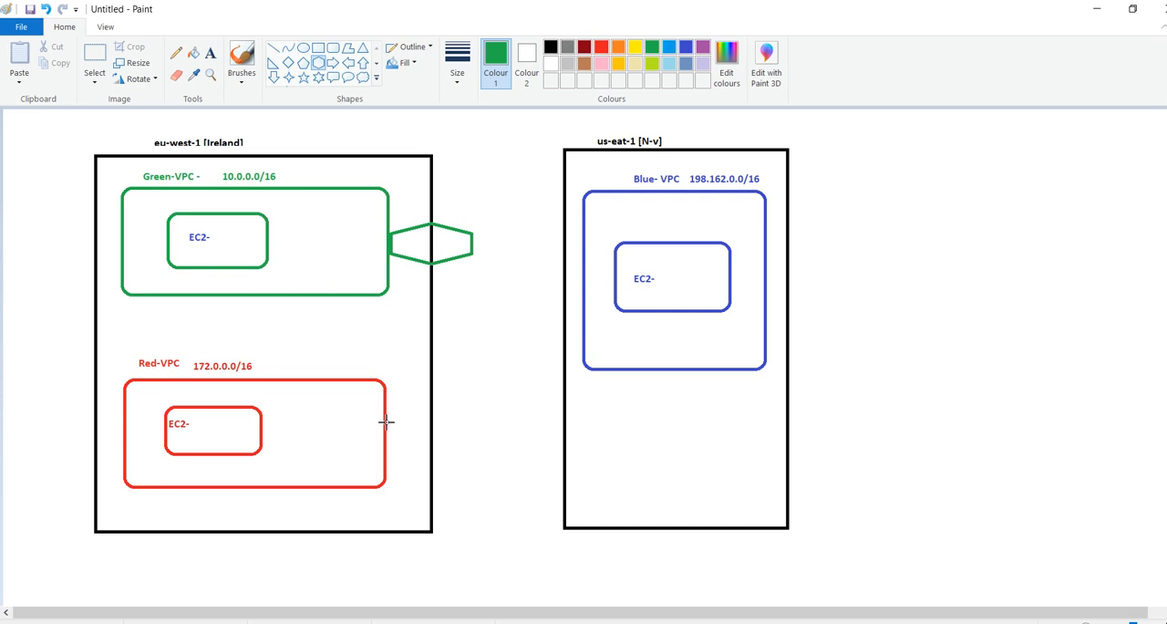
left_click_drag(388, 423, 476, 470)
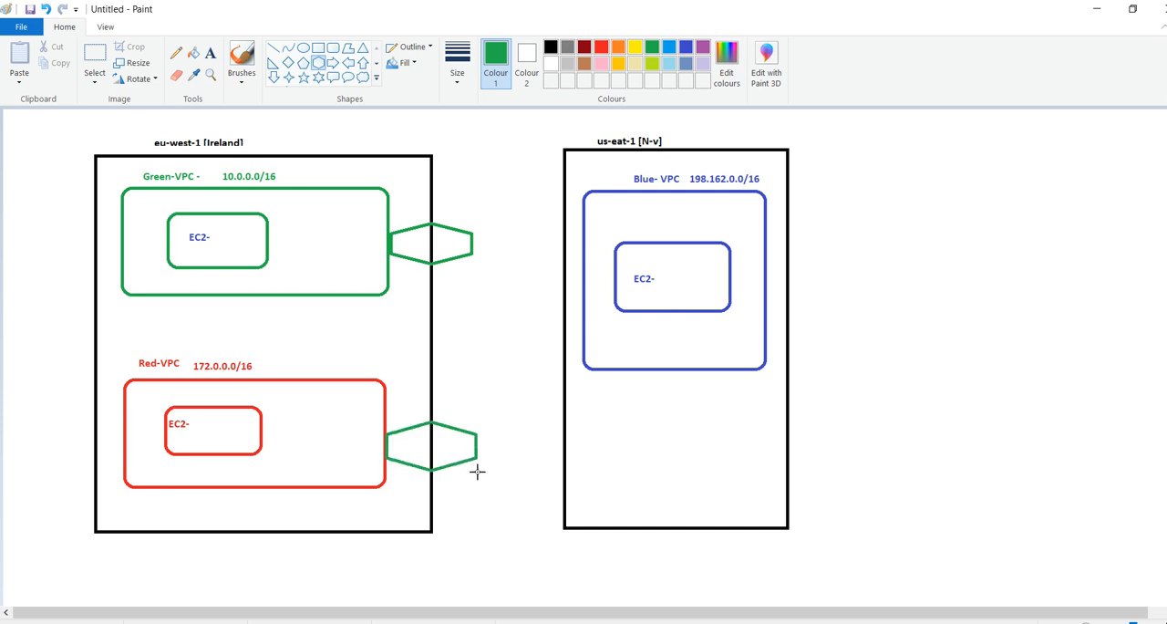
left_click(601, 46)
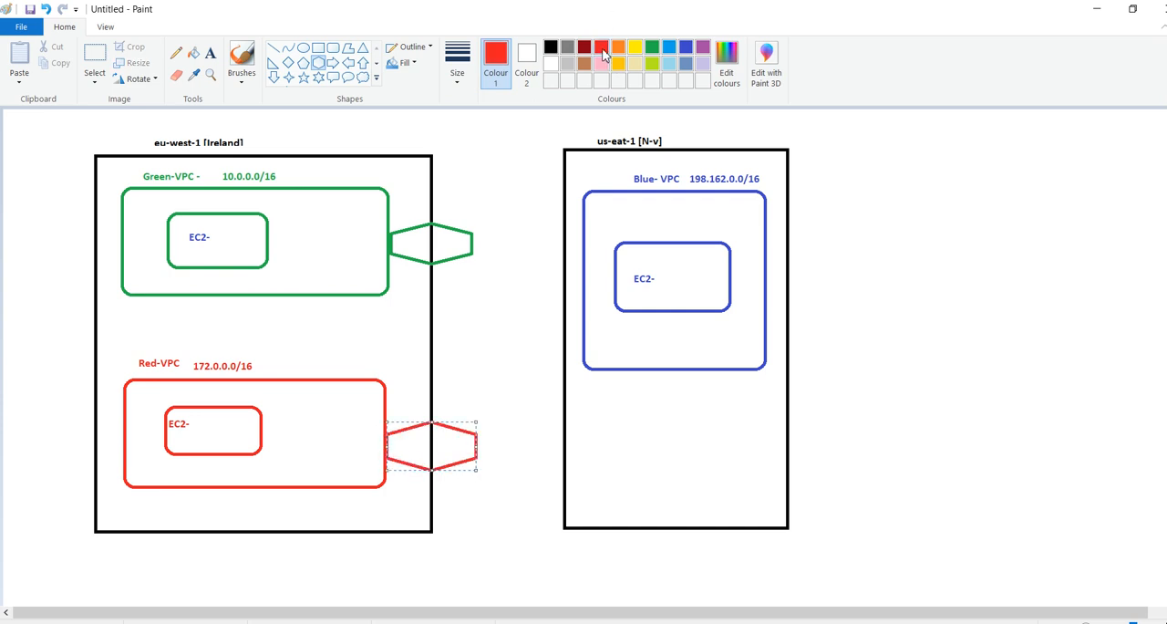
Draw a hexagon against the right edge of the Blue-VPC box and colour its outline blue
left_click(318, 65)
left_click_drag(766, 247, 855, 313)
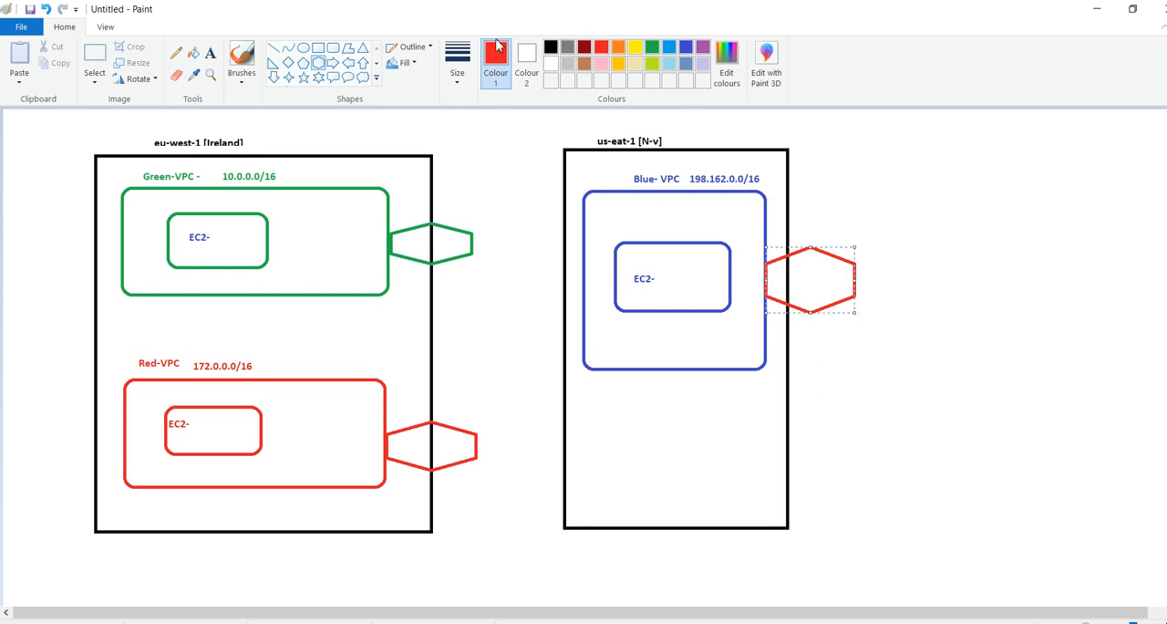
left_click(688, 50)
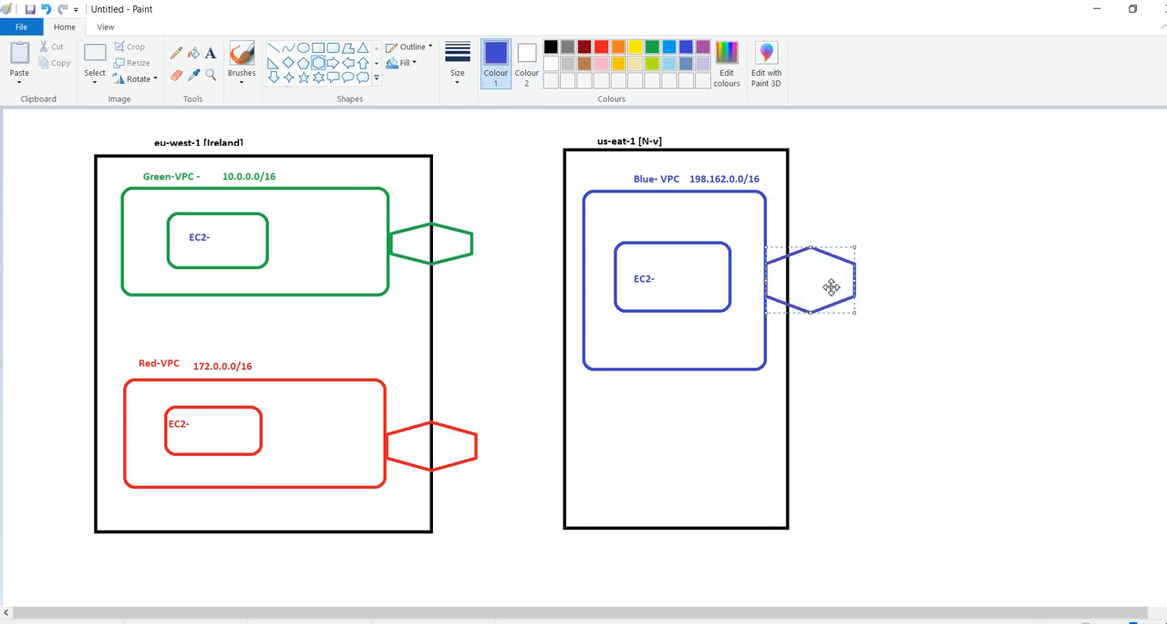
left_click(990, 274)
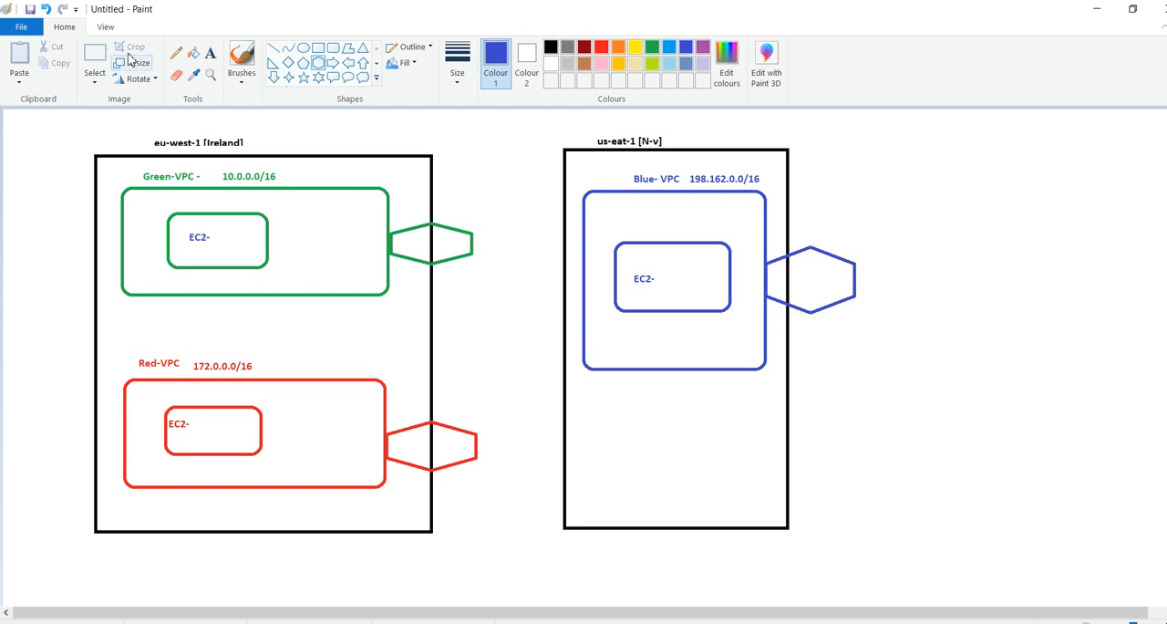
Add the text label "IGW" inside the hexagon attached to the Blue-VPC box
left_click(211, 56)
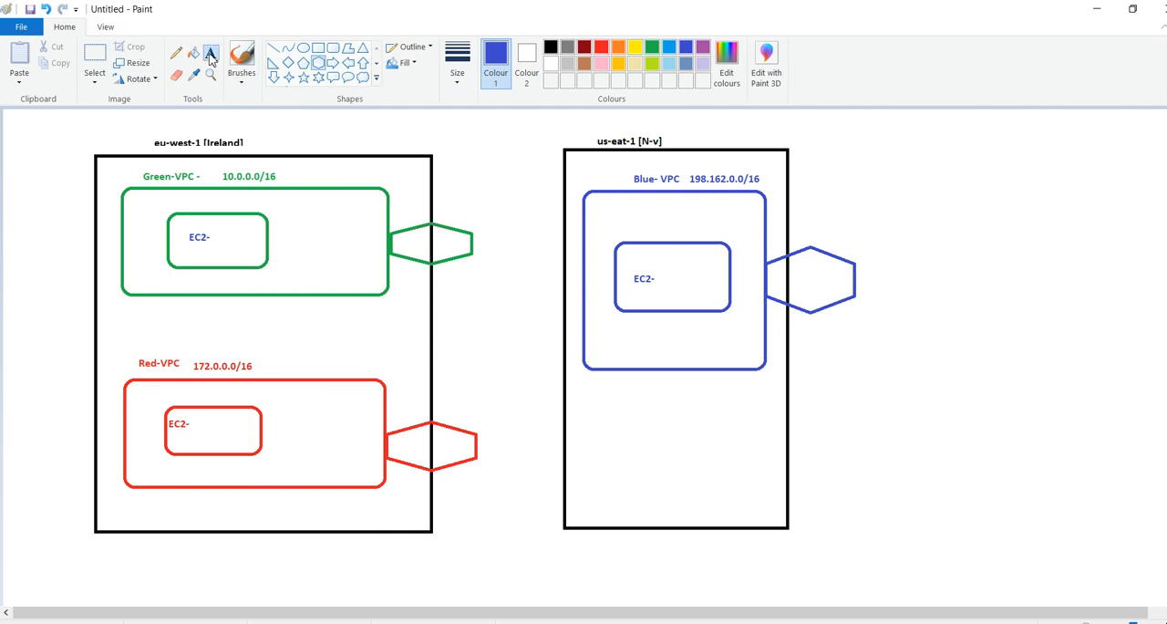
left_click(799, 282)
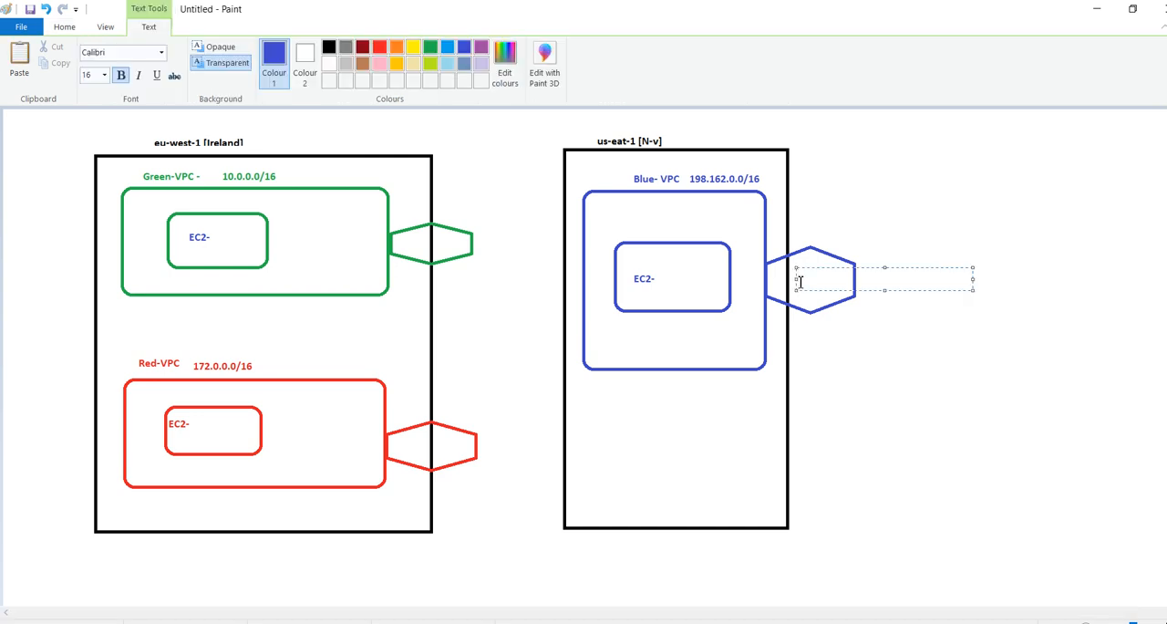
type("IGW")
Add the text label "IGW" inside the Green-VPC hexagon and inside the Red-VPC hexagon
left_click(436, 244)
left_click_drag(435, 229, 611, 252)
type("IGW")
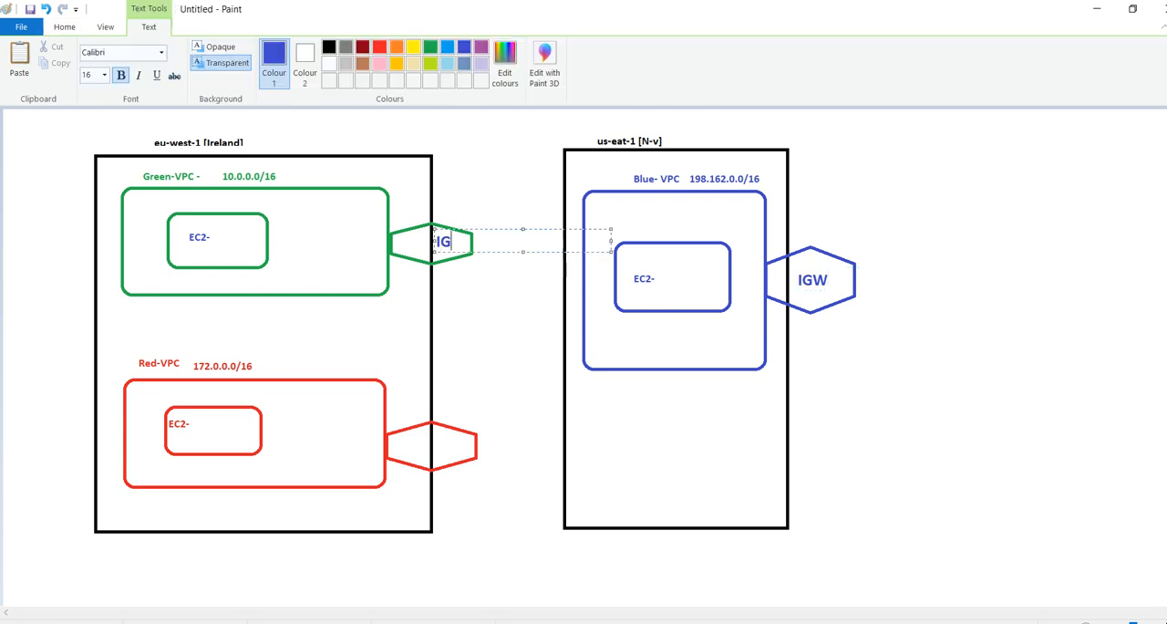
left_click(442, 447)
left_click(442, 447)
type("IGW")
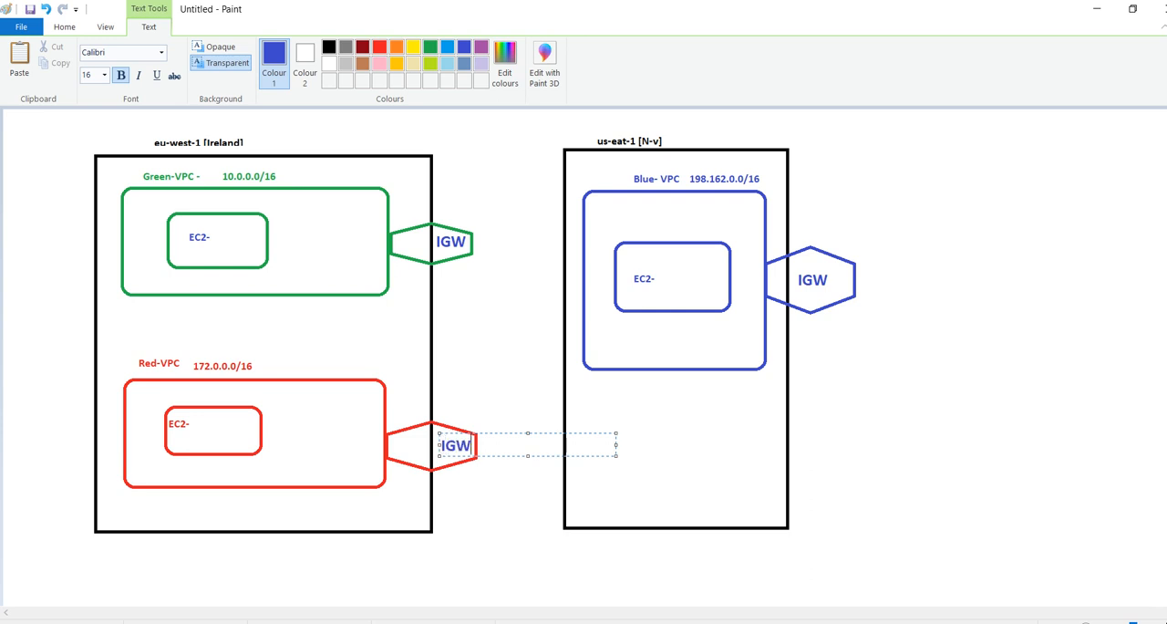
left_click(533, 557)
Switch to the AWS console and rename the internet gateway attached to Green-VPC as red-IGW
key("alt+Tab")
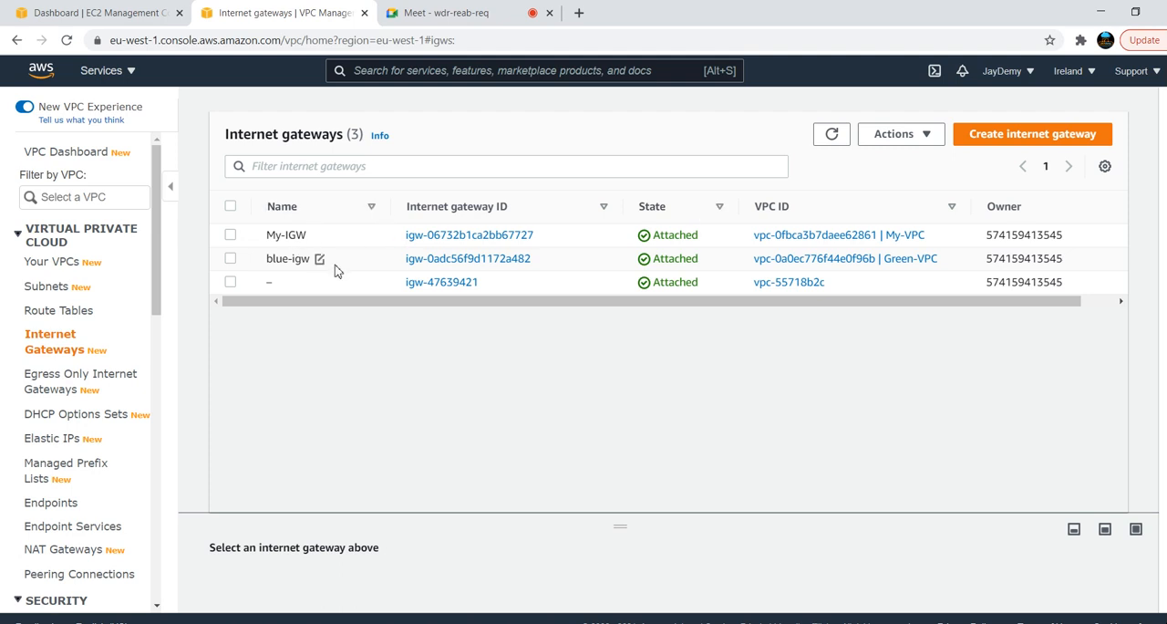
left_click(319, 260)
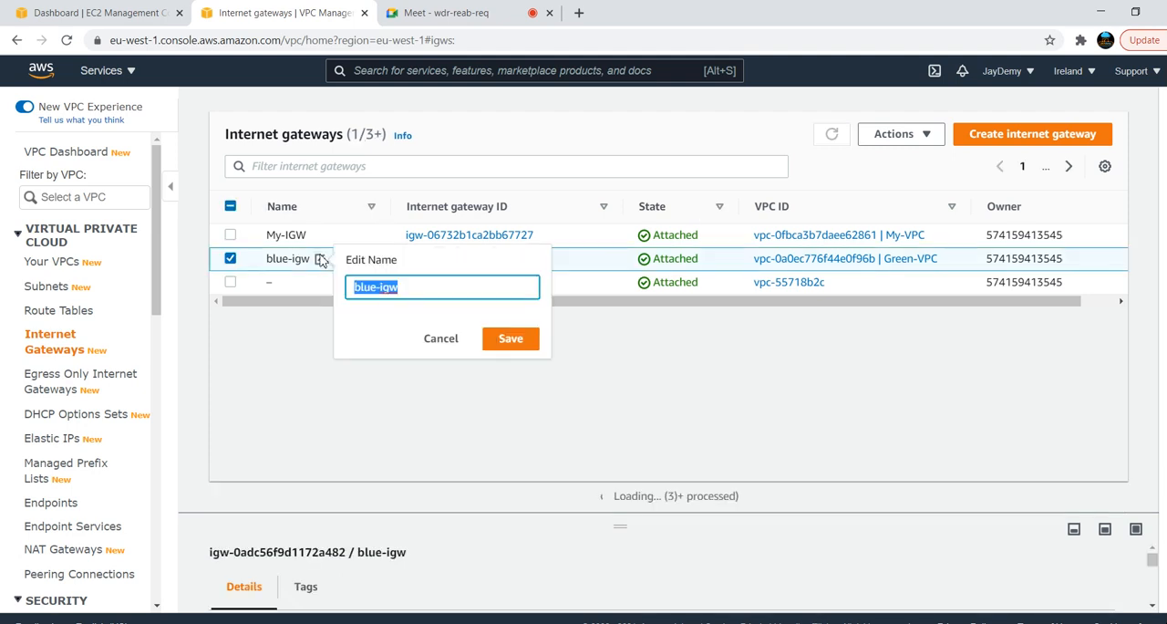
type("red-IGW")
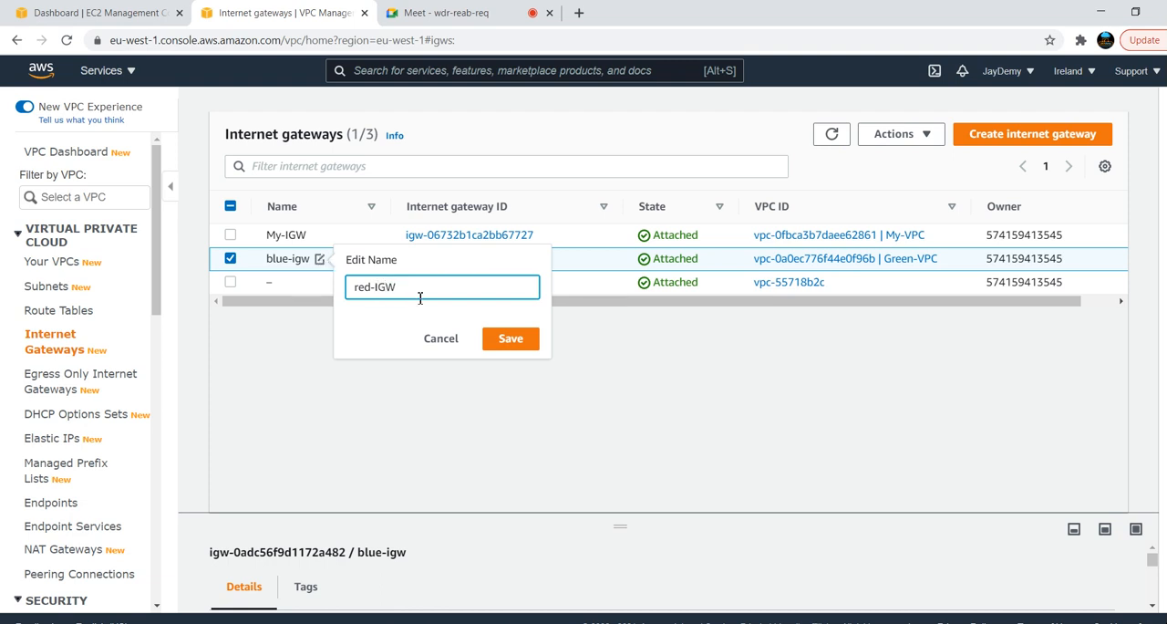
left_click(527, 340)
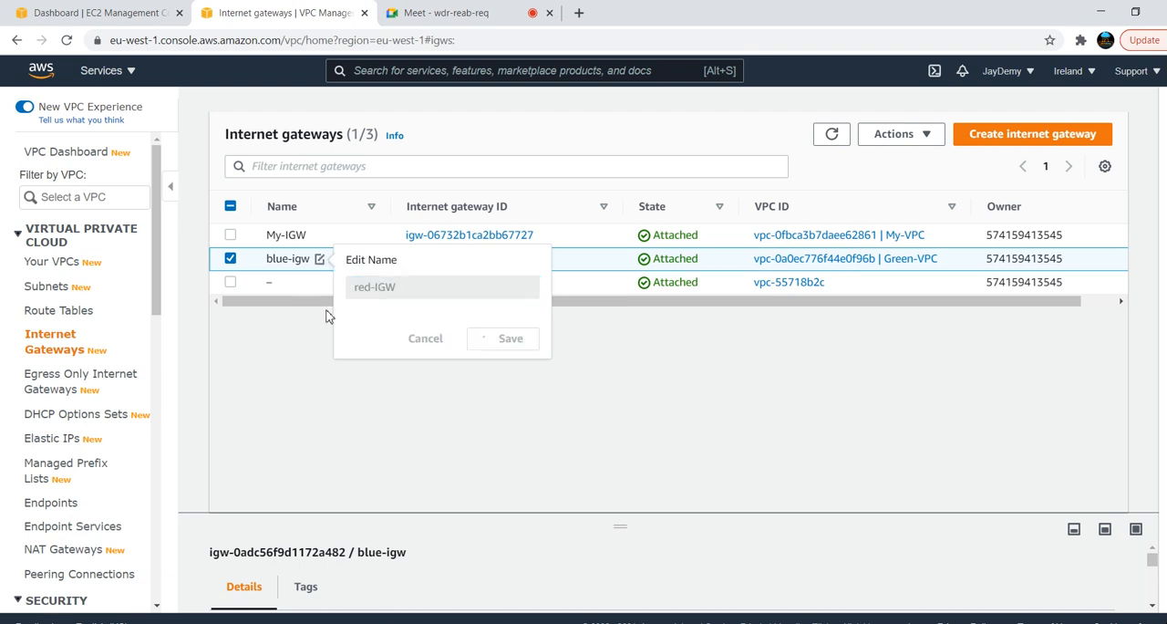
Create a new internet gateway with the name tag red-IGW
left_click(1009, 135)
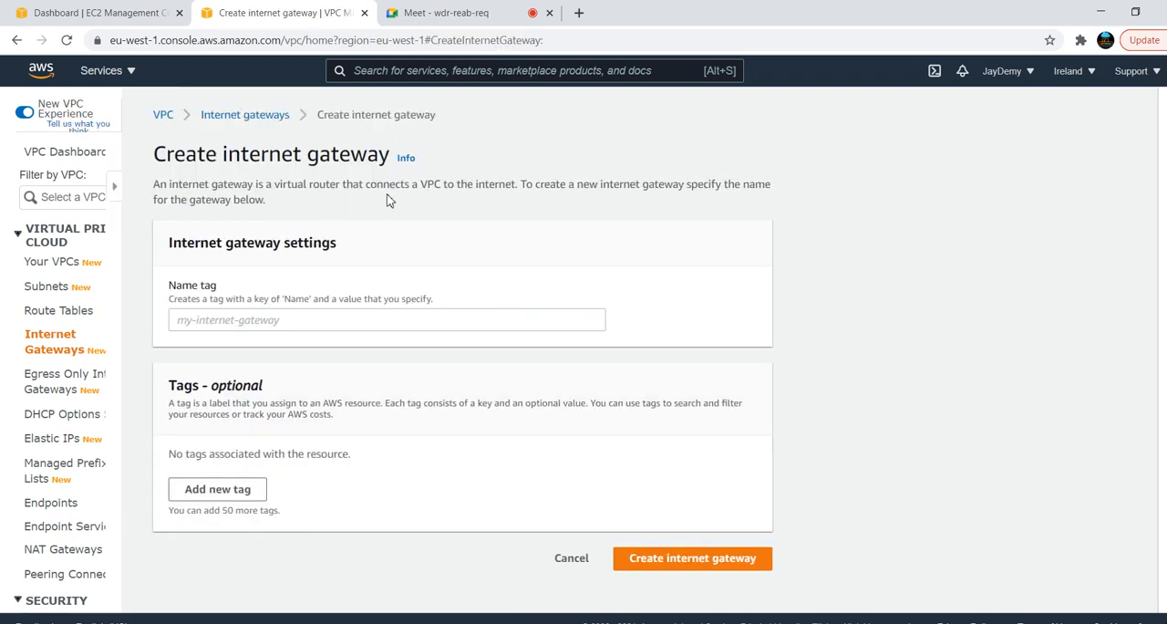
left_click(202, 312)
type("re")
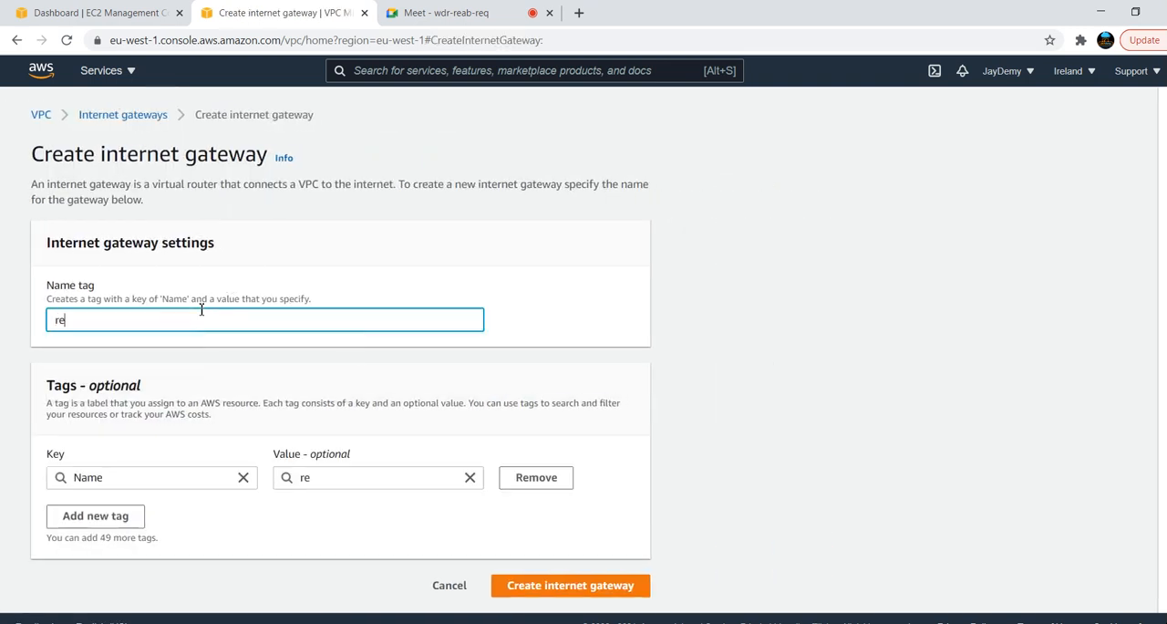
type("d-IGW")
left_click(540, 588)
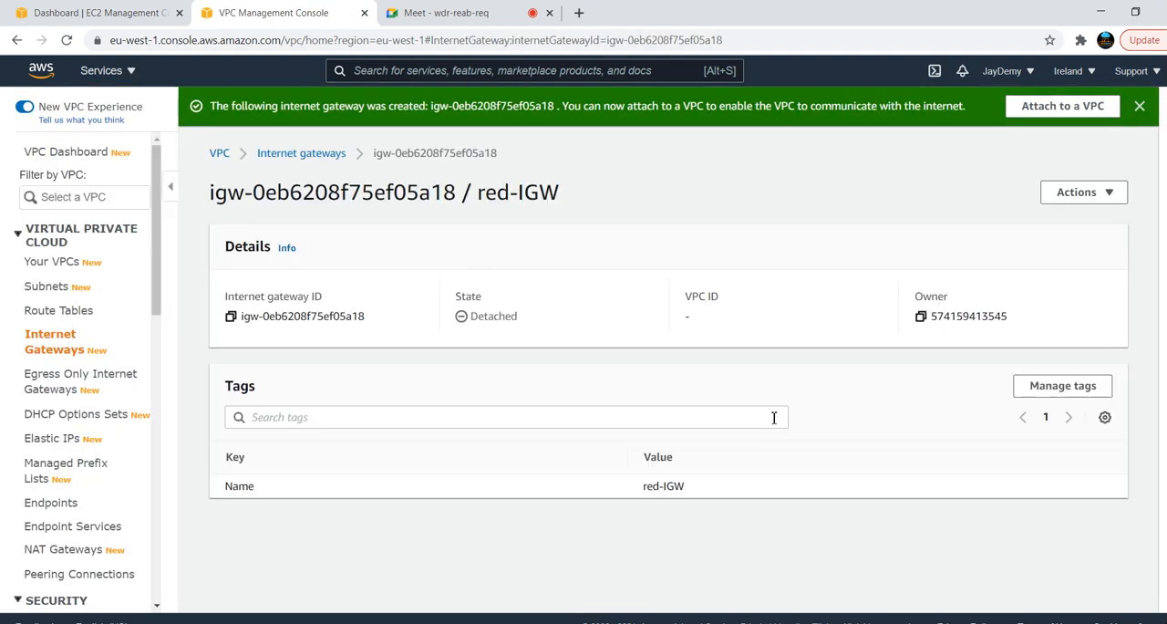
Attach the newly created red-IGW internet gateway to Red-vpc
left_click(1052, 107)
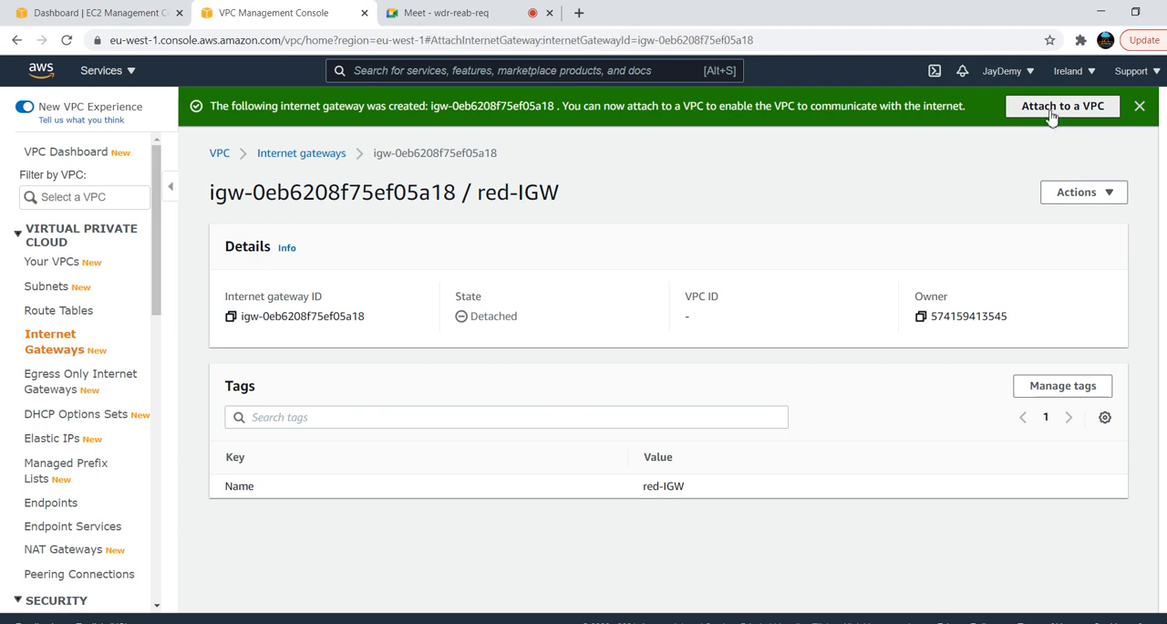
left_click(255, 295)
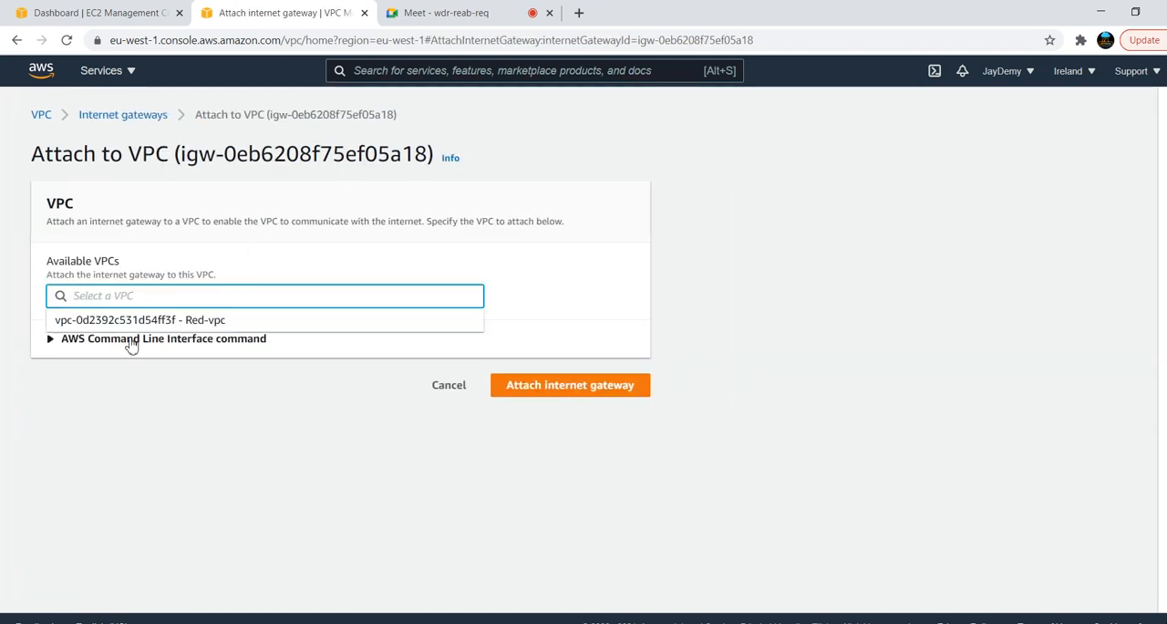
left_click(185, 316)
left_click(283, 298)
left_click(195, 317)
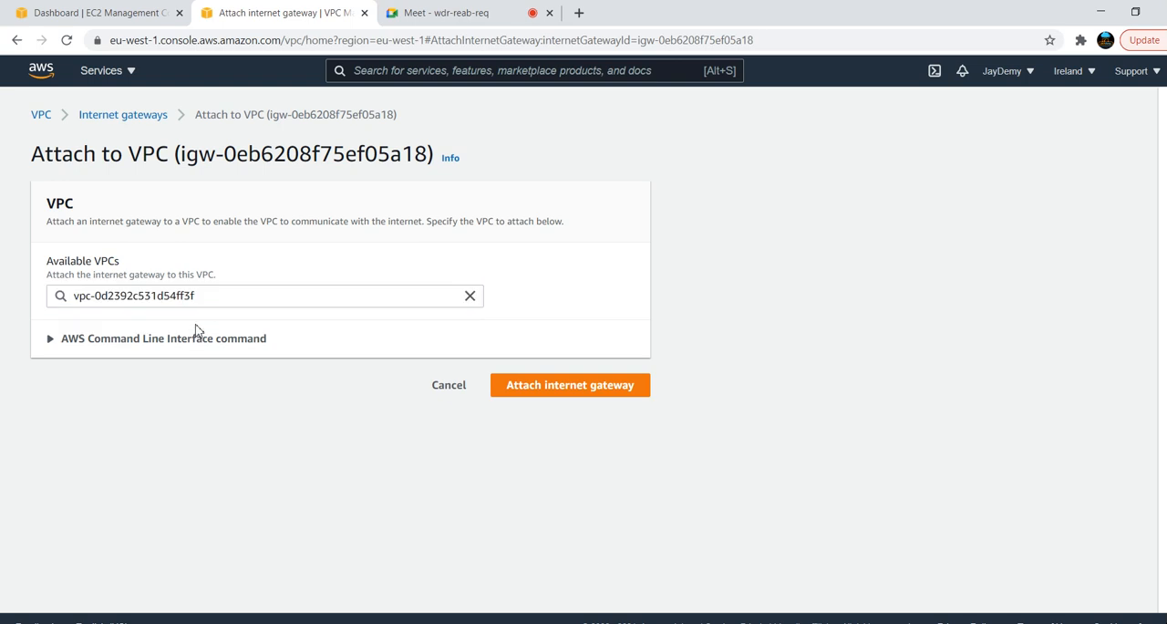
left_click(538, 387)
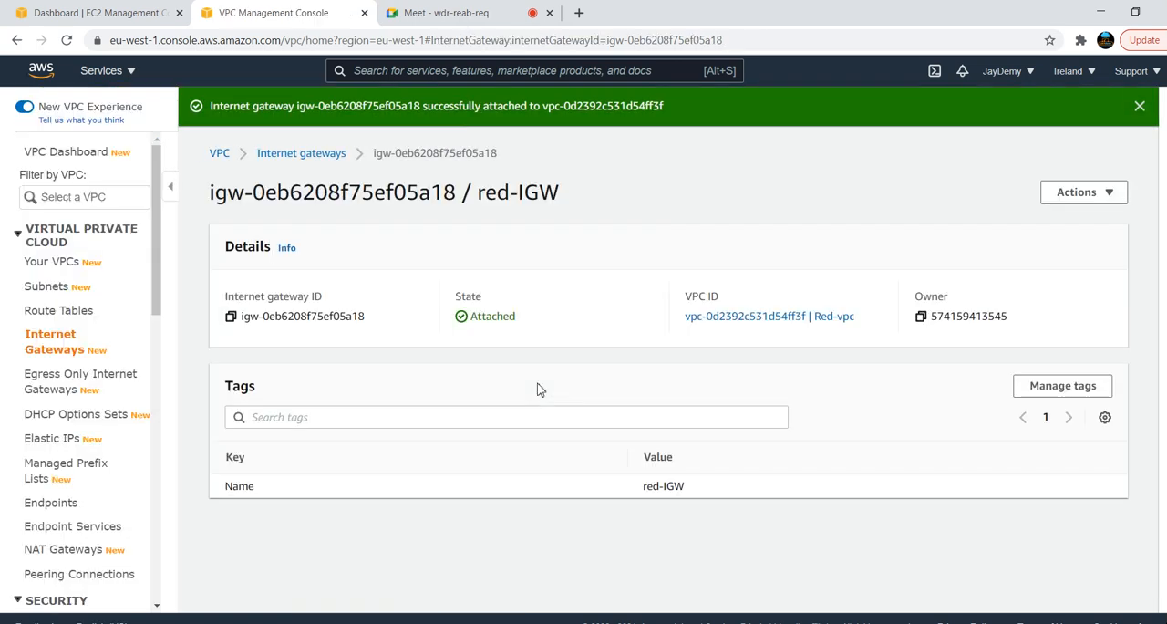
Create a route table named red-route in Red-vpc and return to the route table list
left_click(74, 313)
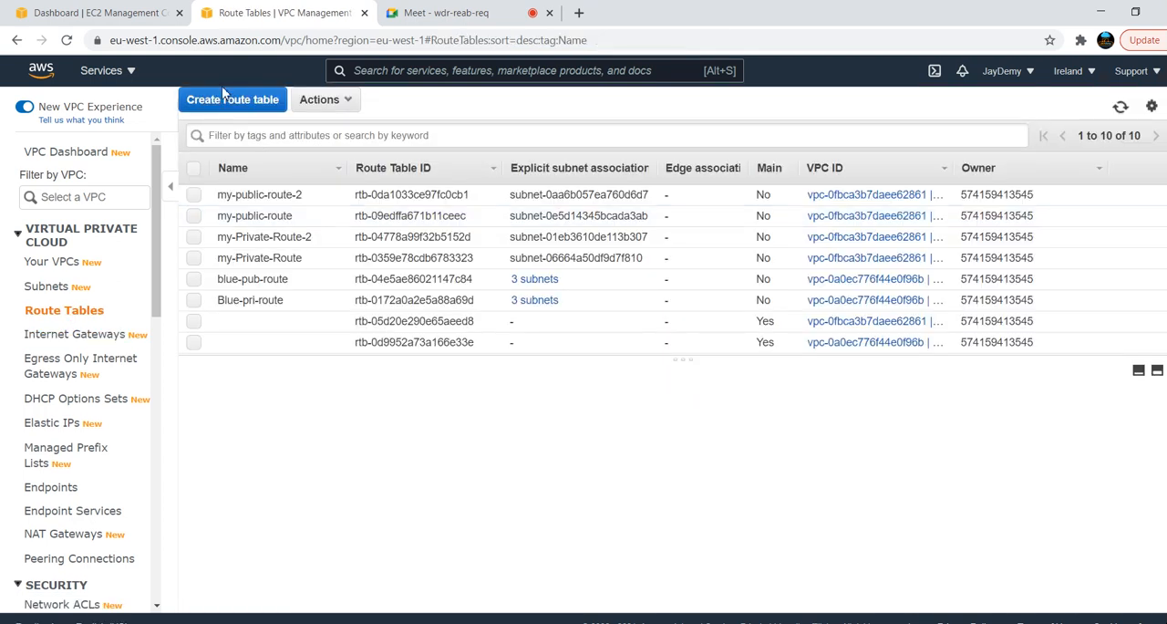
left_click(223, 102)
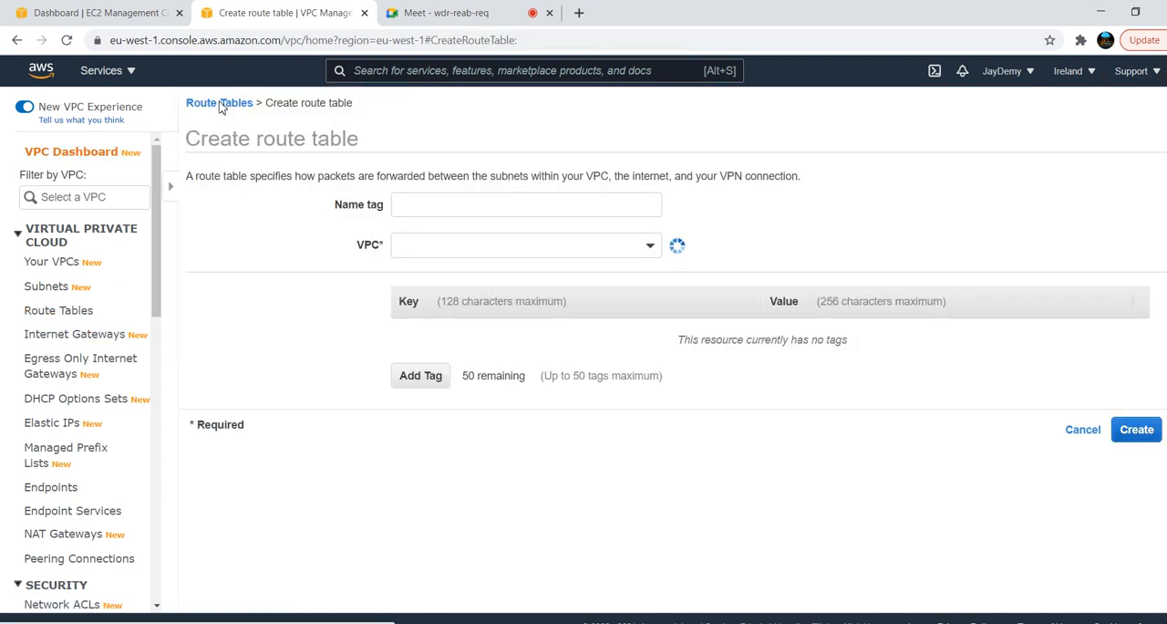
left_click(331, 204)
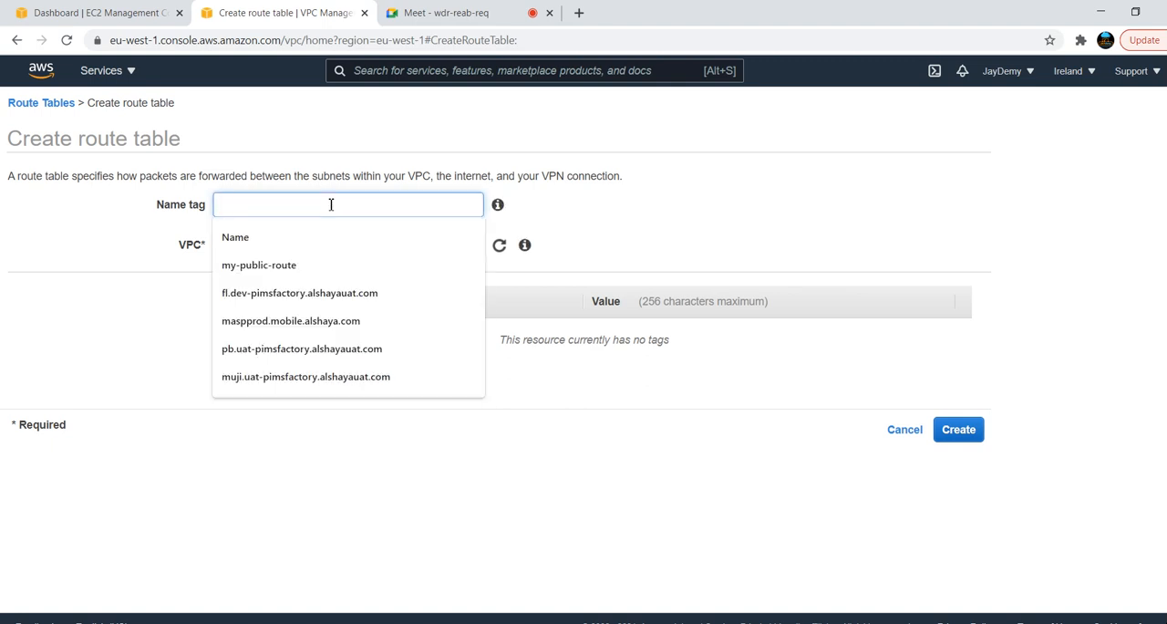
type("red-rou")
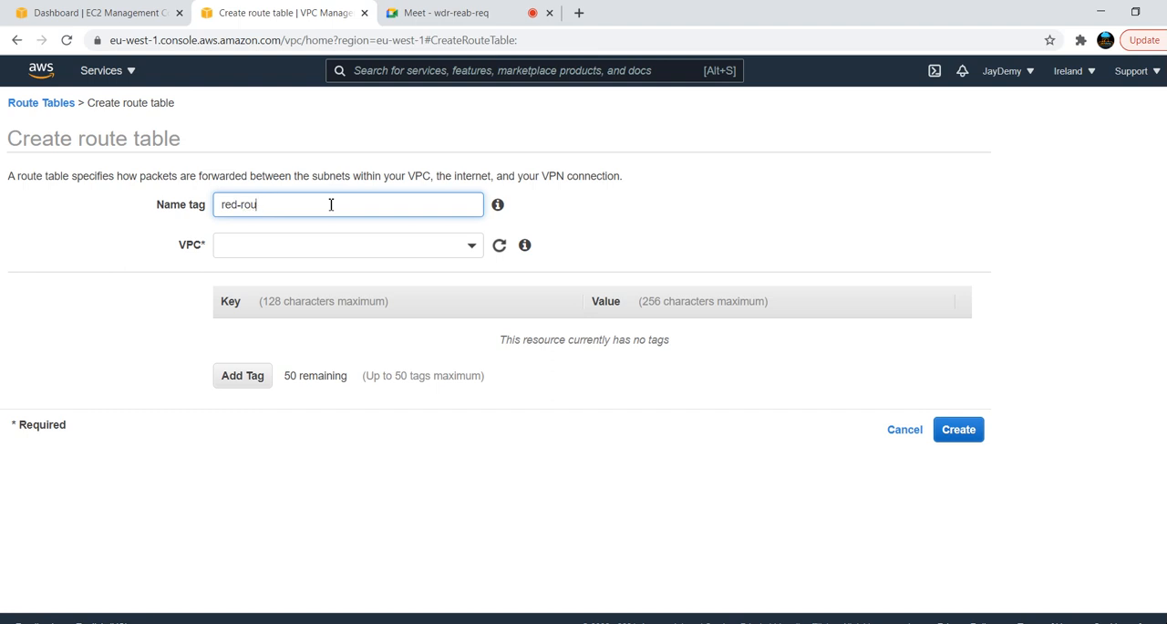
left_click(474, 250)
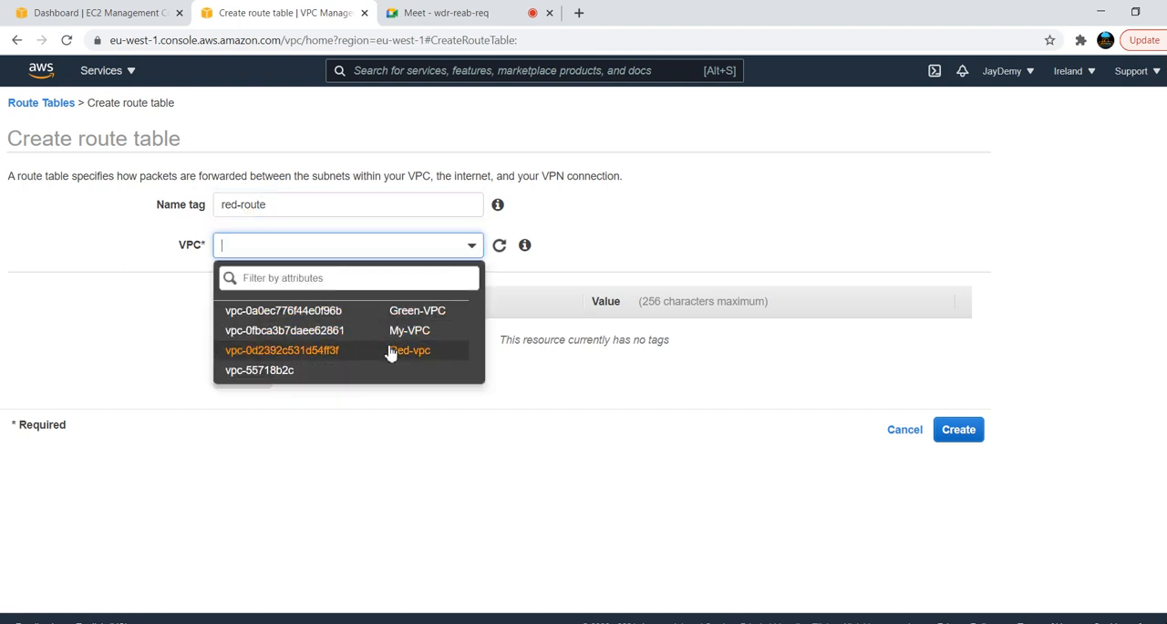
left_click(390, 350)
left_click(959, 431)
left_click(714, 276)
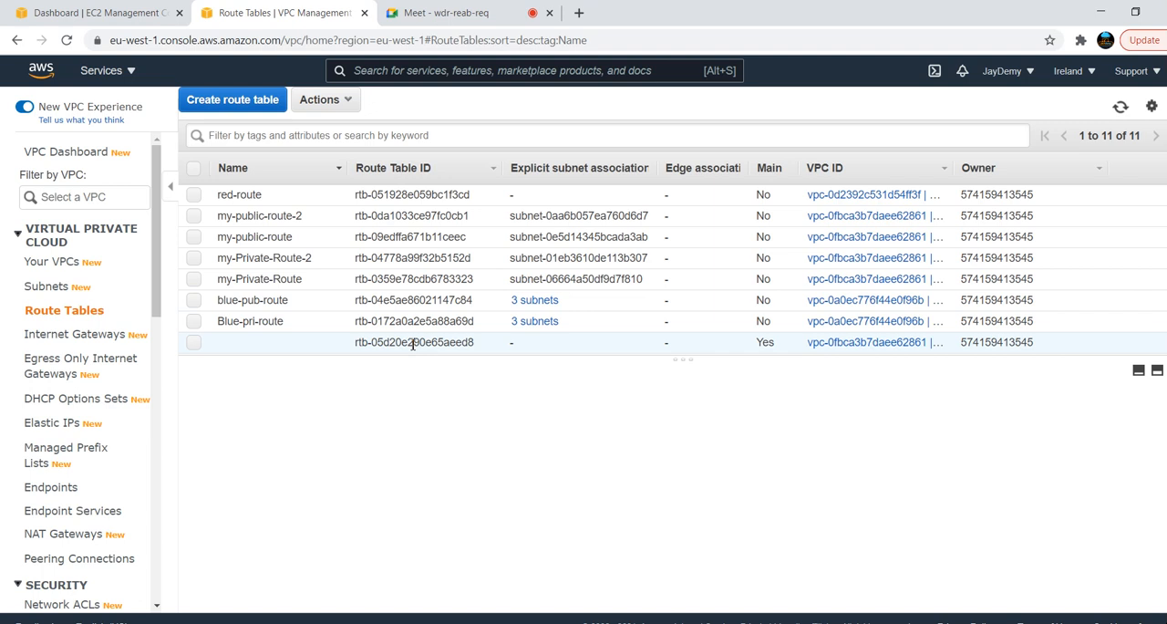
Associate the red subnet 172.0.1.0/24 with the red-route route table and save the association
left_click(252, 190)
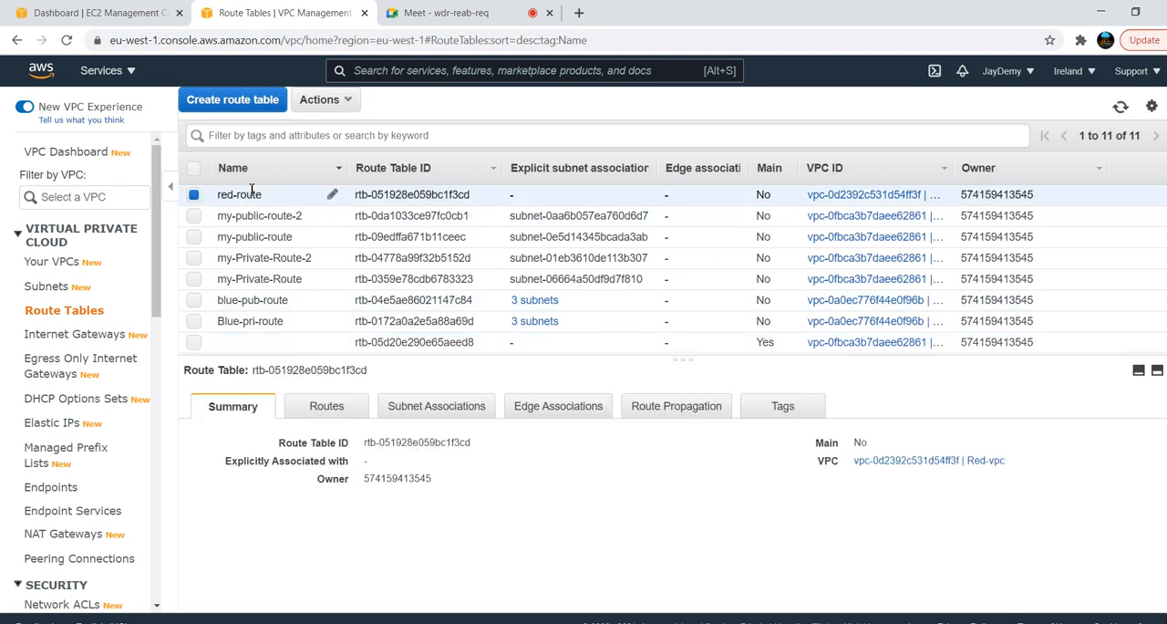
left_click(440, 410)
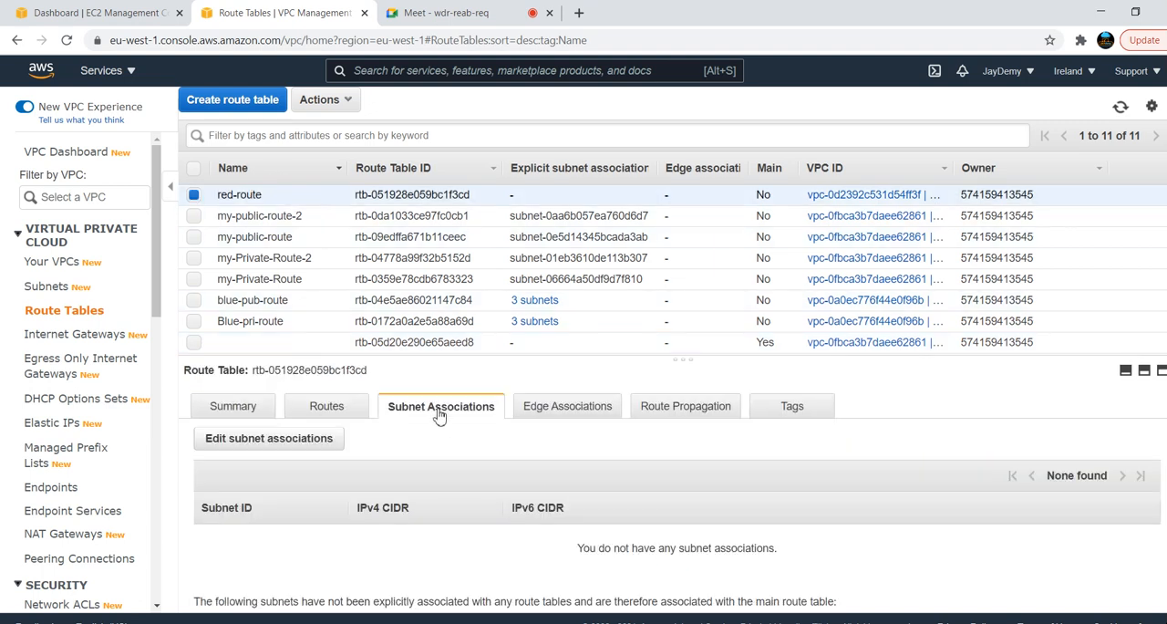
left_click(285, 440)
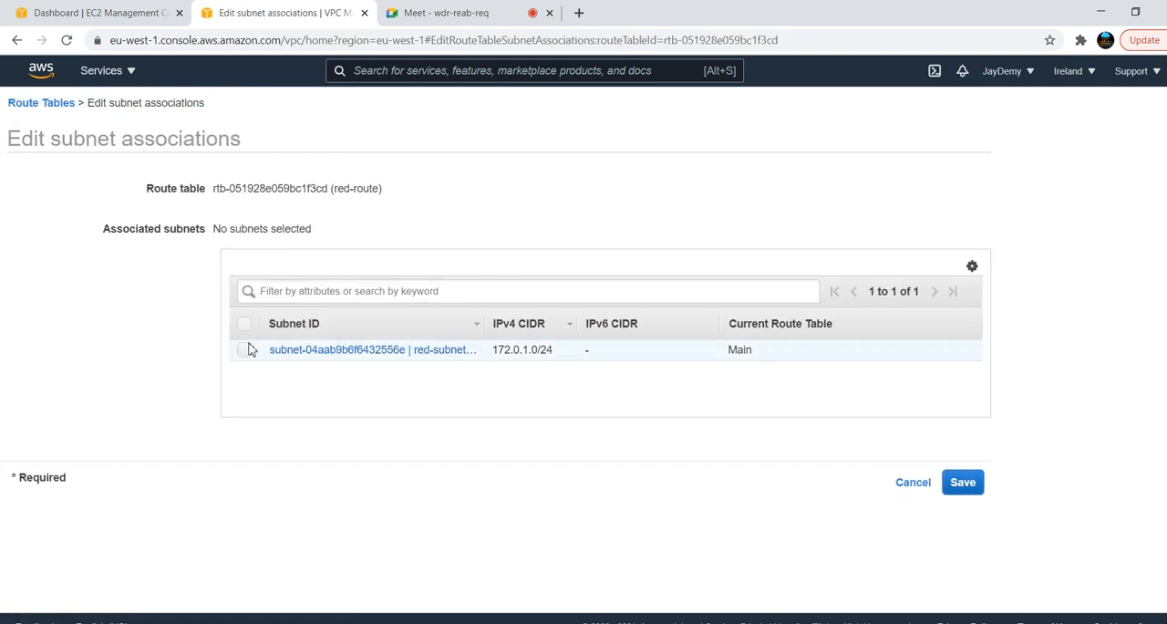
left_click(246, 349)
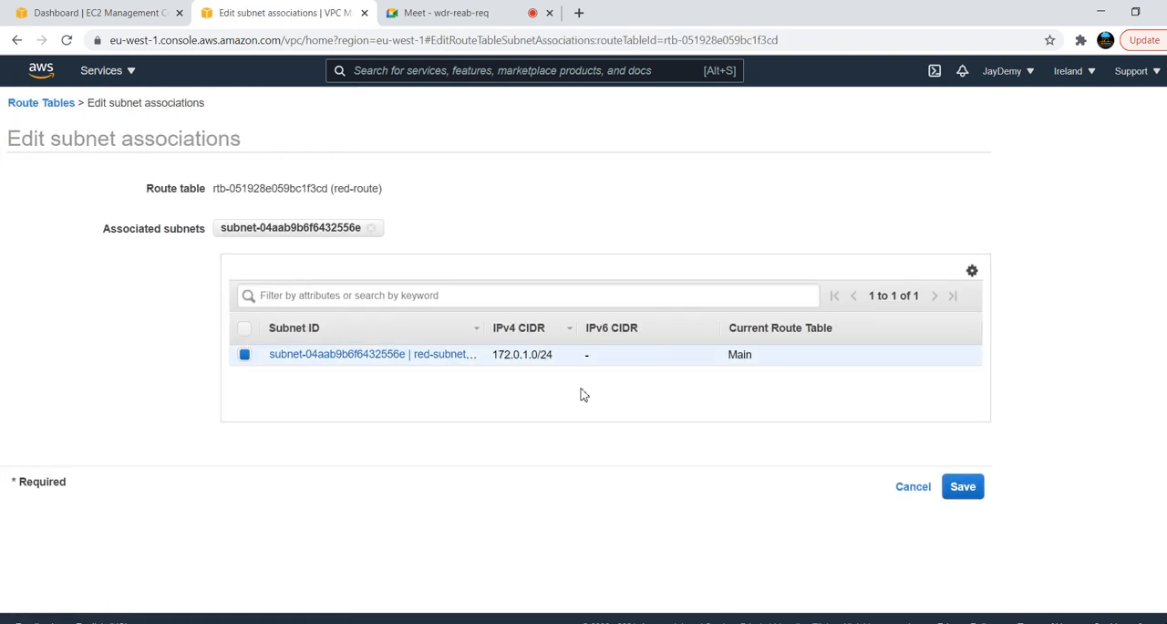
left_click(965, 493)
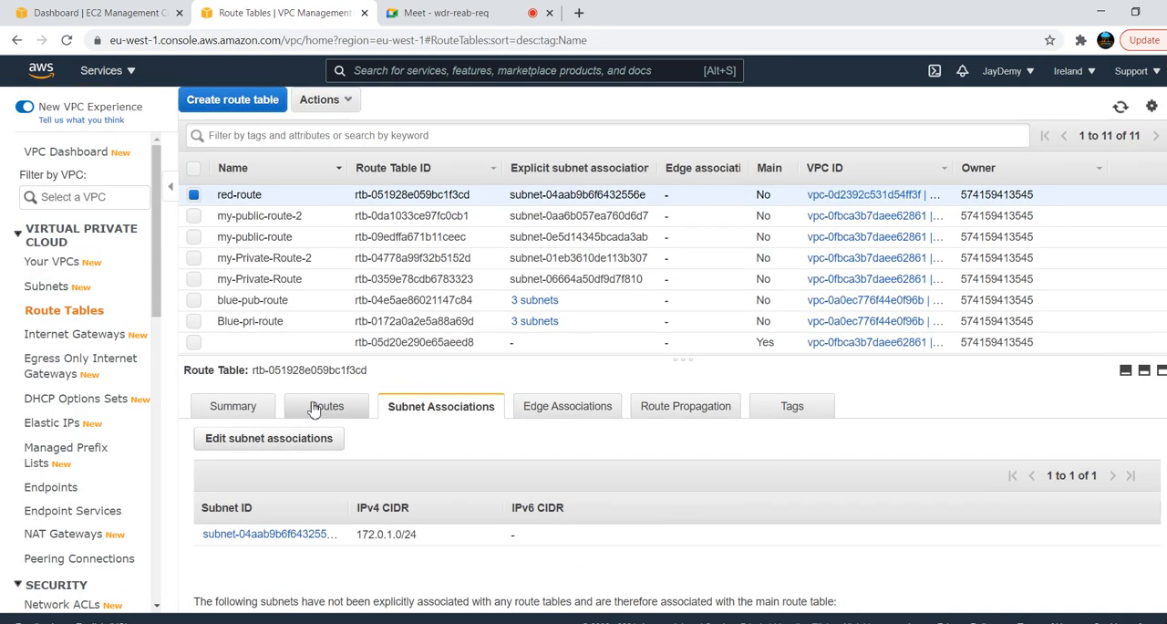
Add a route in red-route with destination 0.0.0.0/0 and the red-IGW internet gateway as target, and save it
left_click(313, 410)
left_click(233, 451)
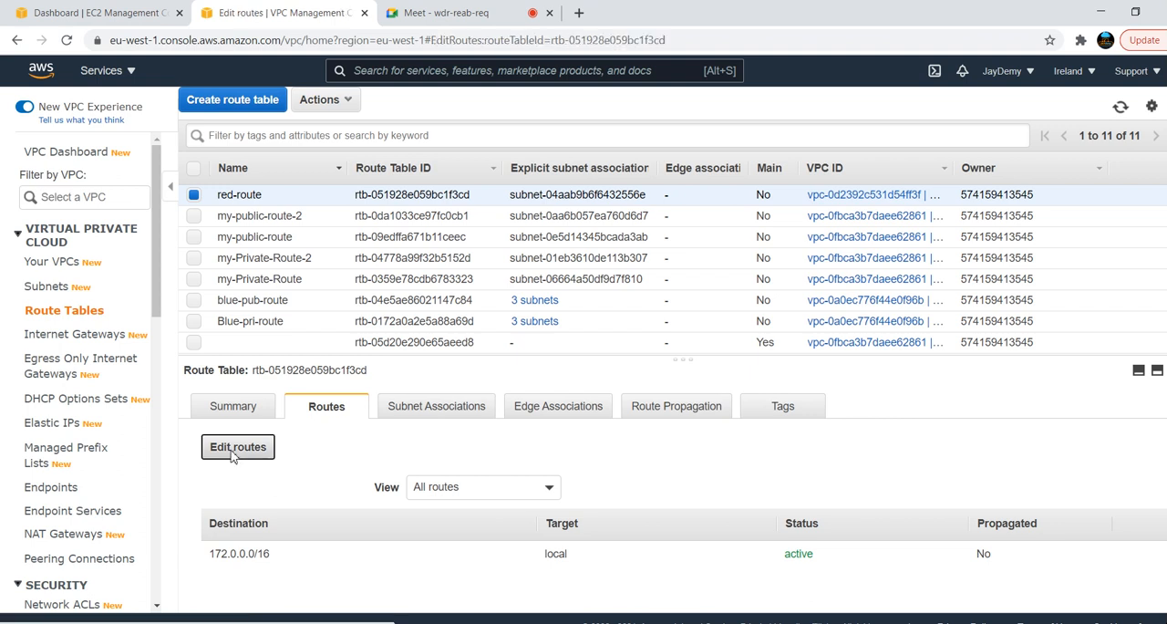
left_click(27, 255)
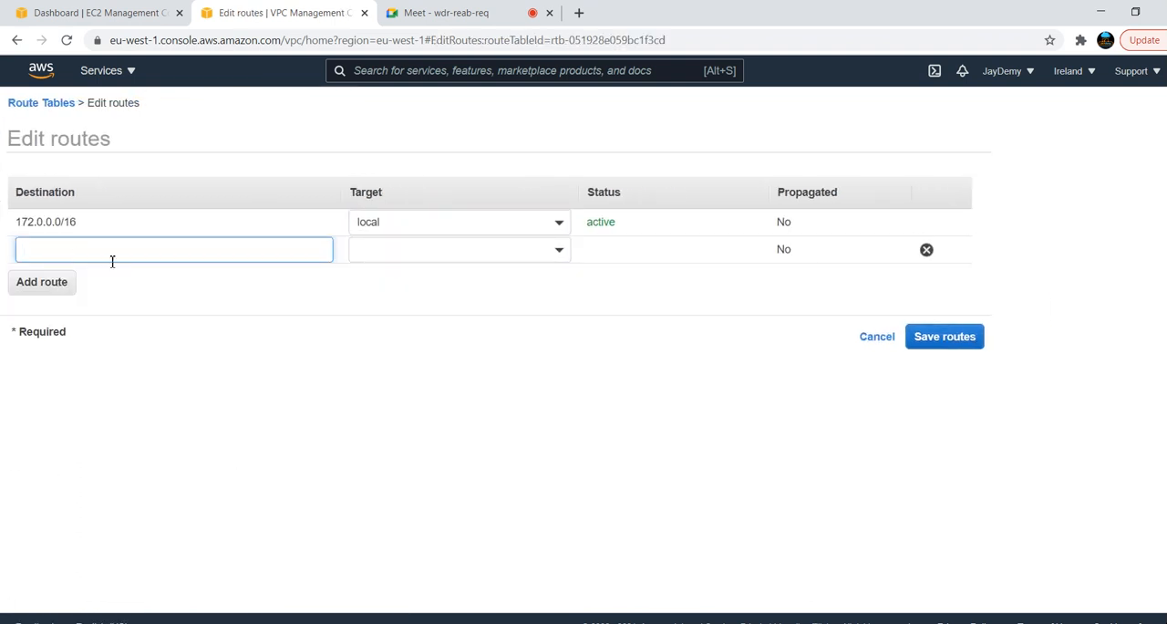
left_click(112, 261)
type("0.0.0.0/0")
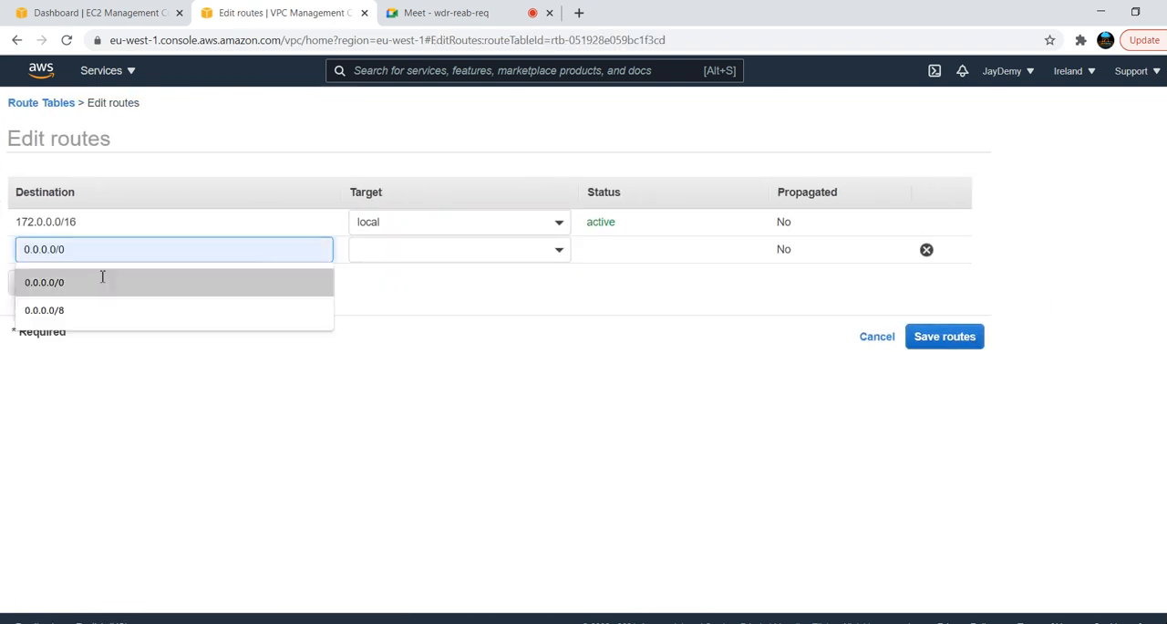
left_click(103, 282)
left_click(552, 255)
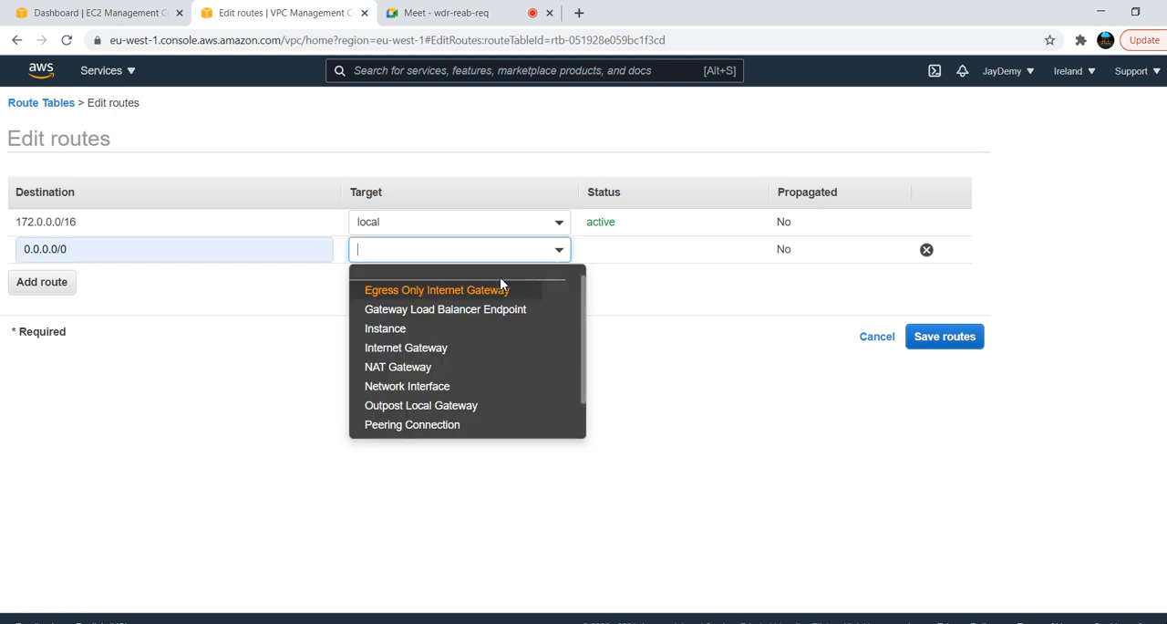
left_click(413, 350)
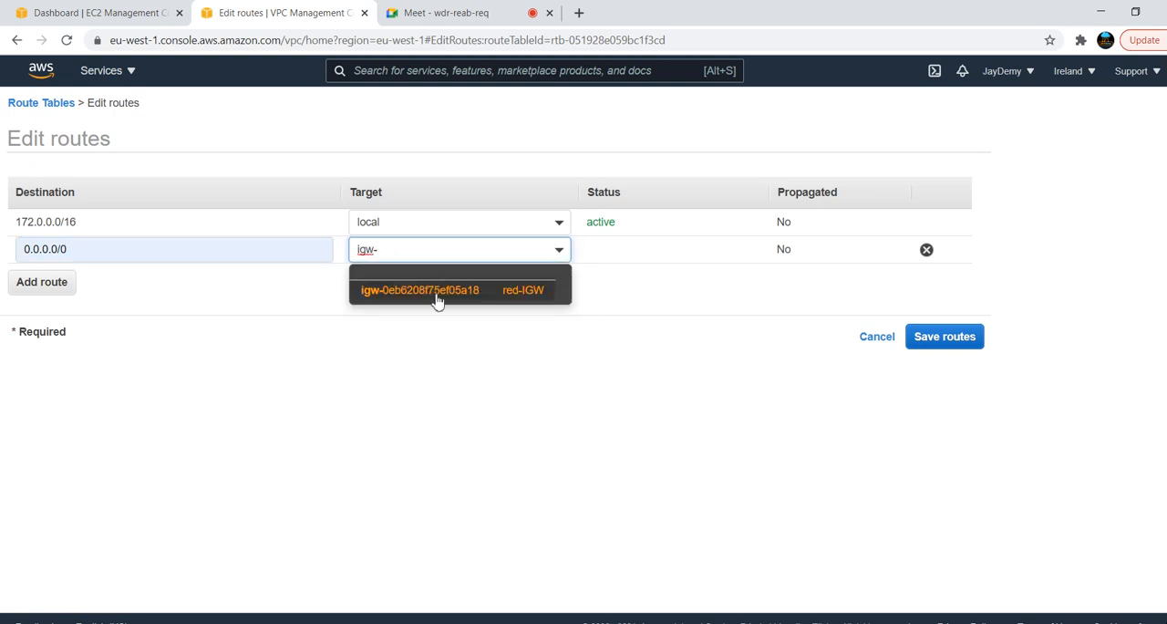
left_click(433, 292)
left_click(969, 339)
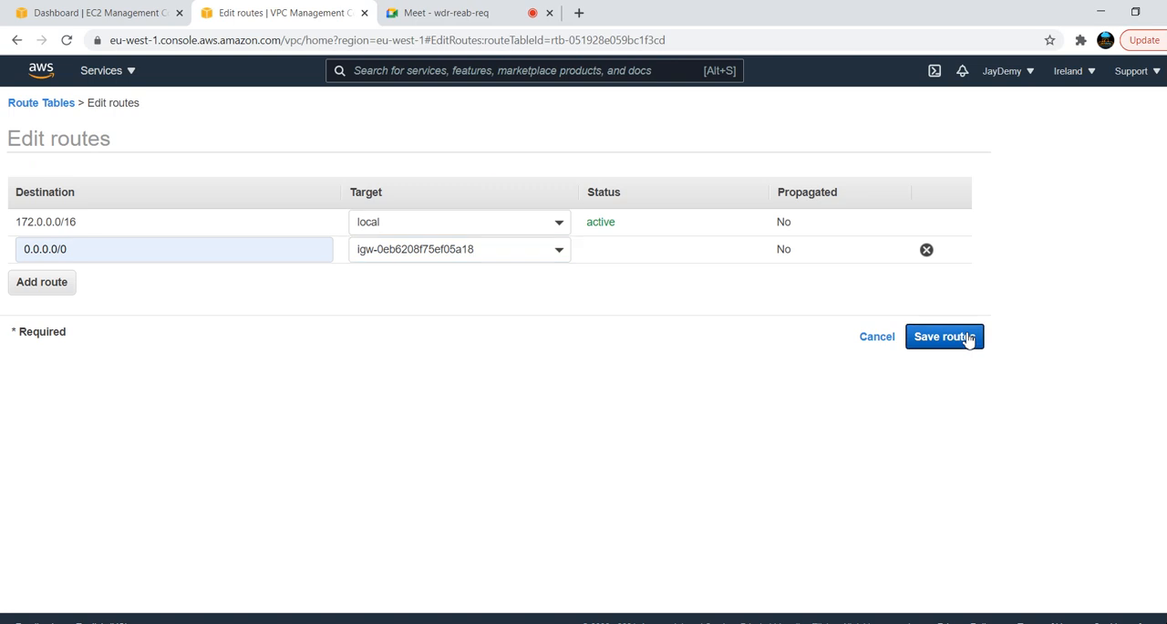
left_click(711, 239)
Glance at the Paint diagram, return to the AWS console and open the EC2 service
key("alt+Tab")
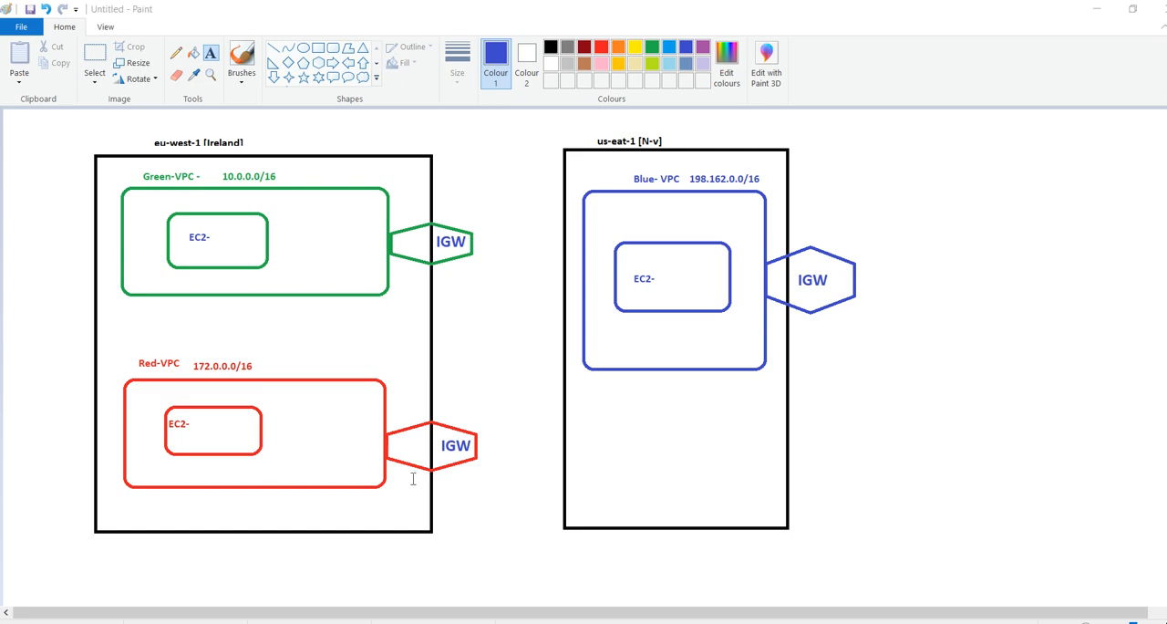
key("alt+Tab")
left_click(89, 12)
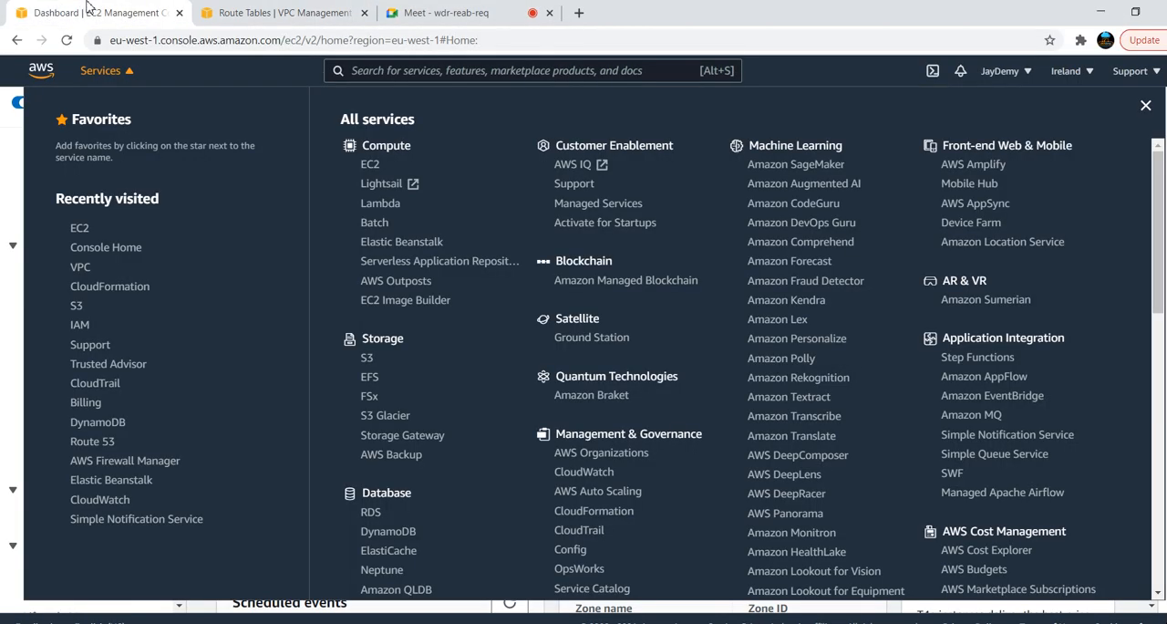
left_click(81, 228)
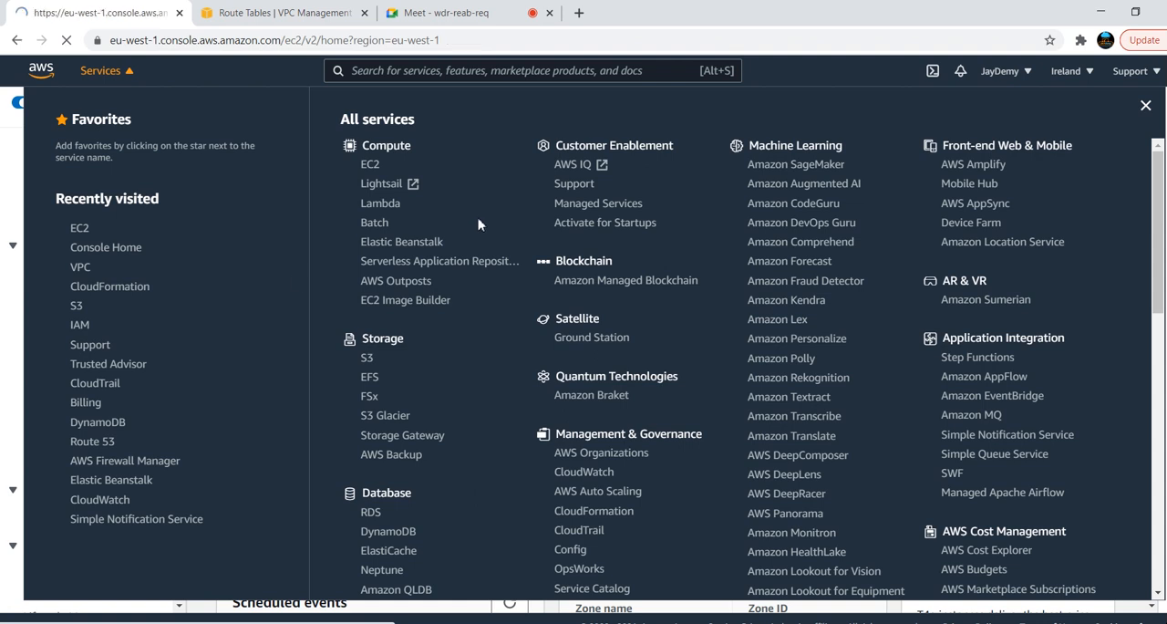
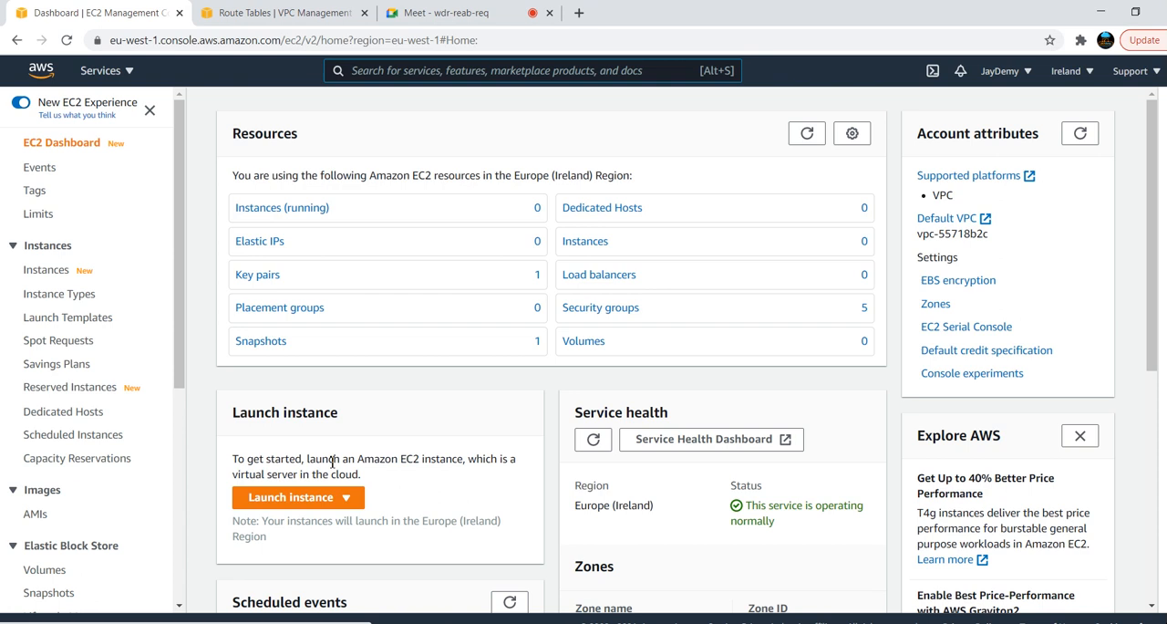
left_click(295, 500)
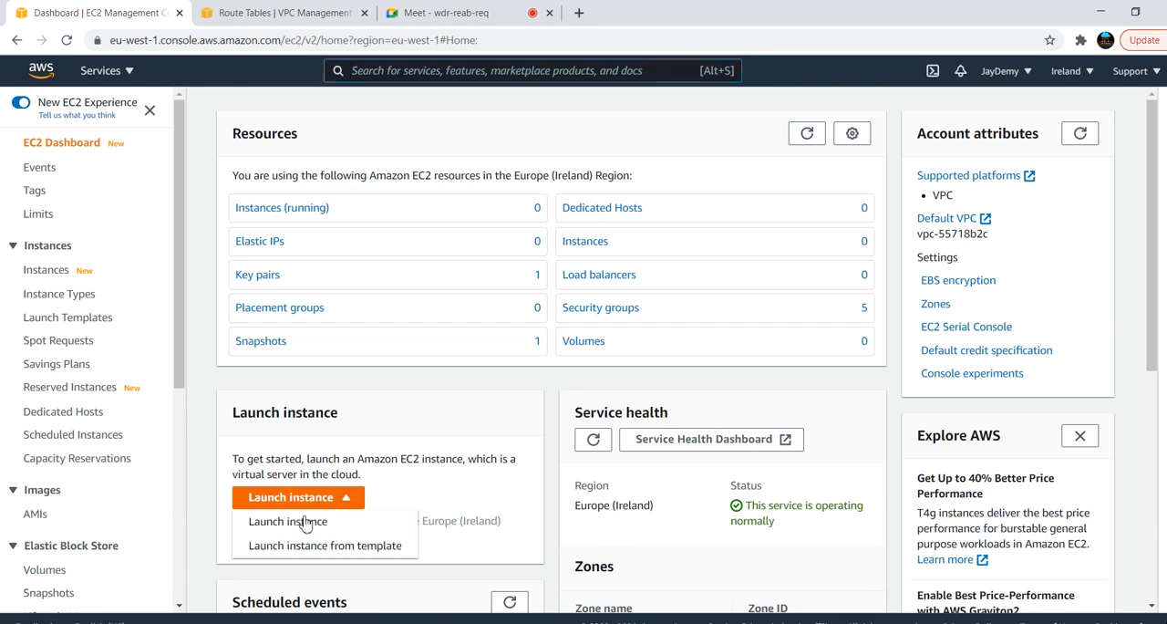
left_click(307, 522)
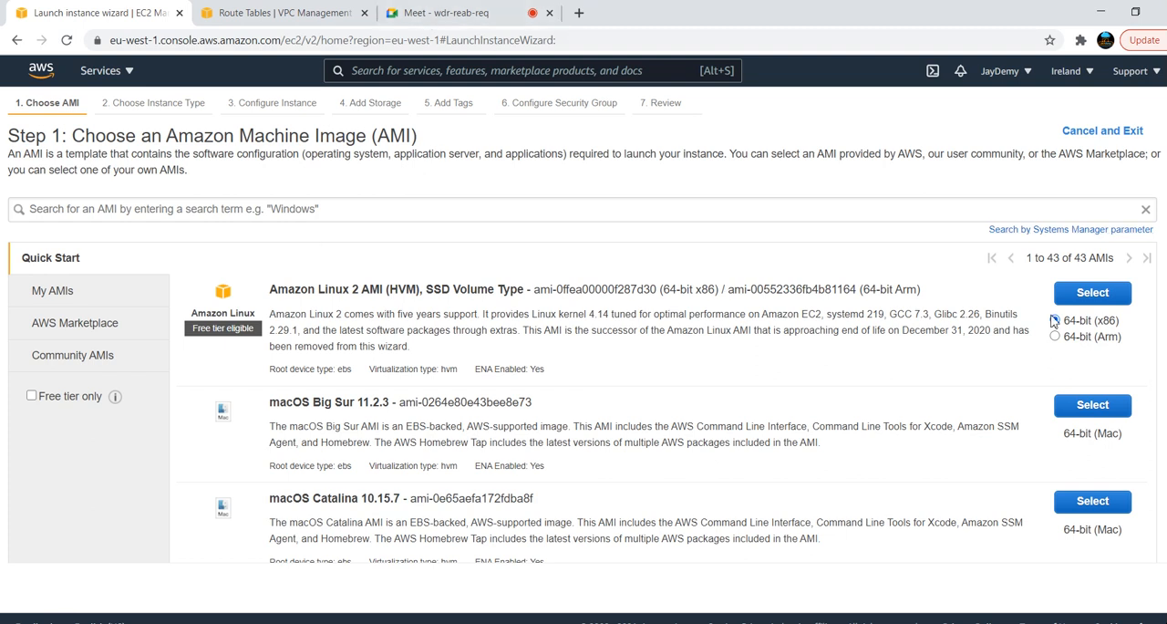
left_click(1099, 297)
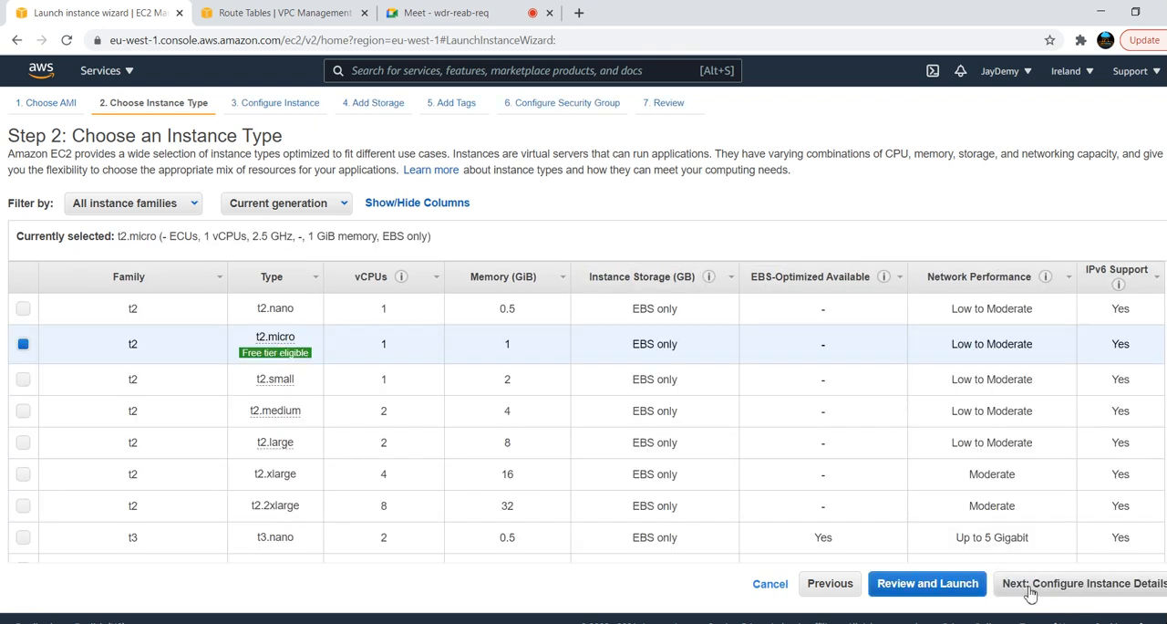
left_click(1062, 593)
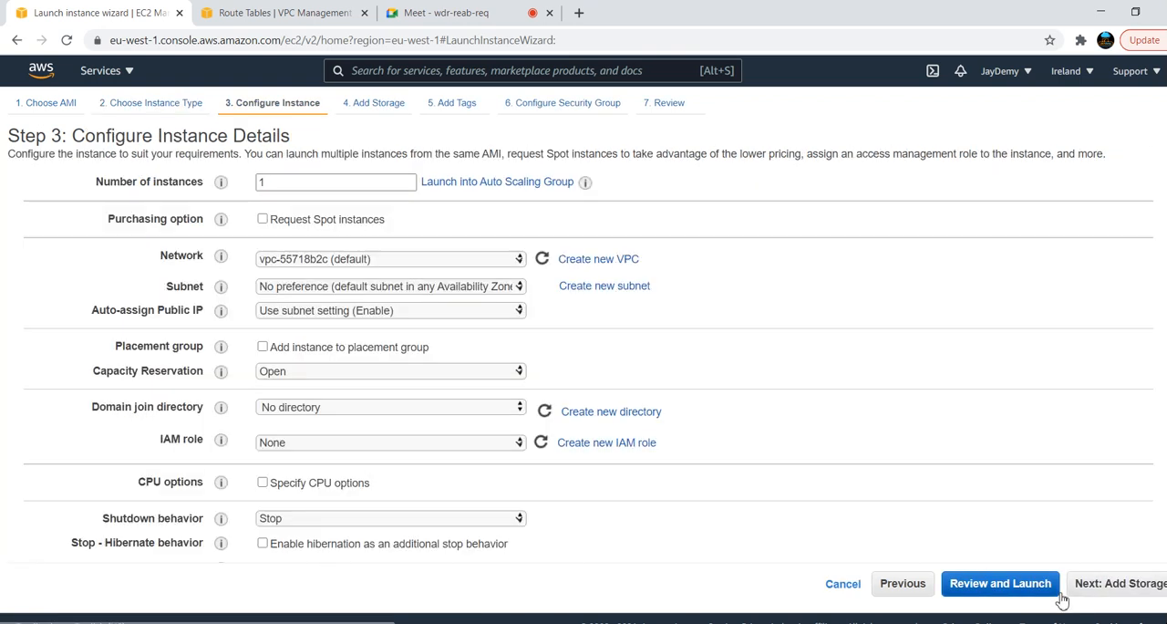
left_click(413, 261)
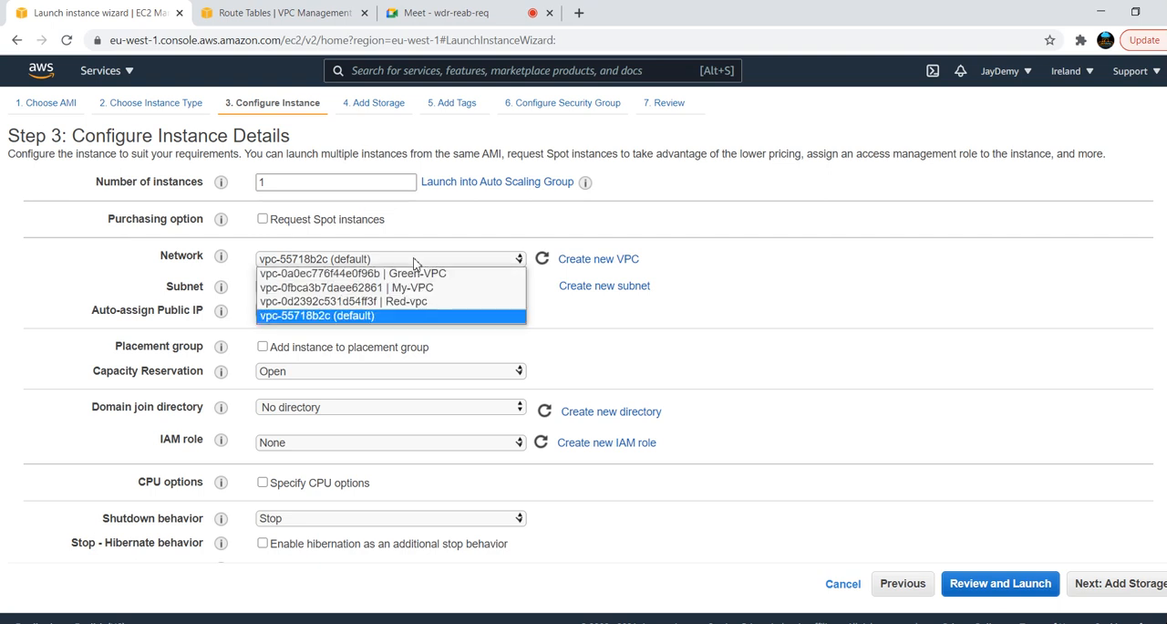
left_click(411, 274)
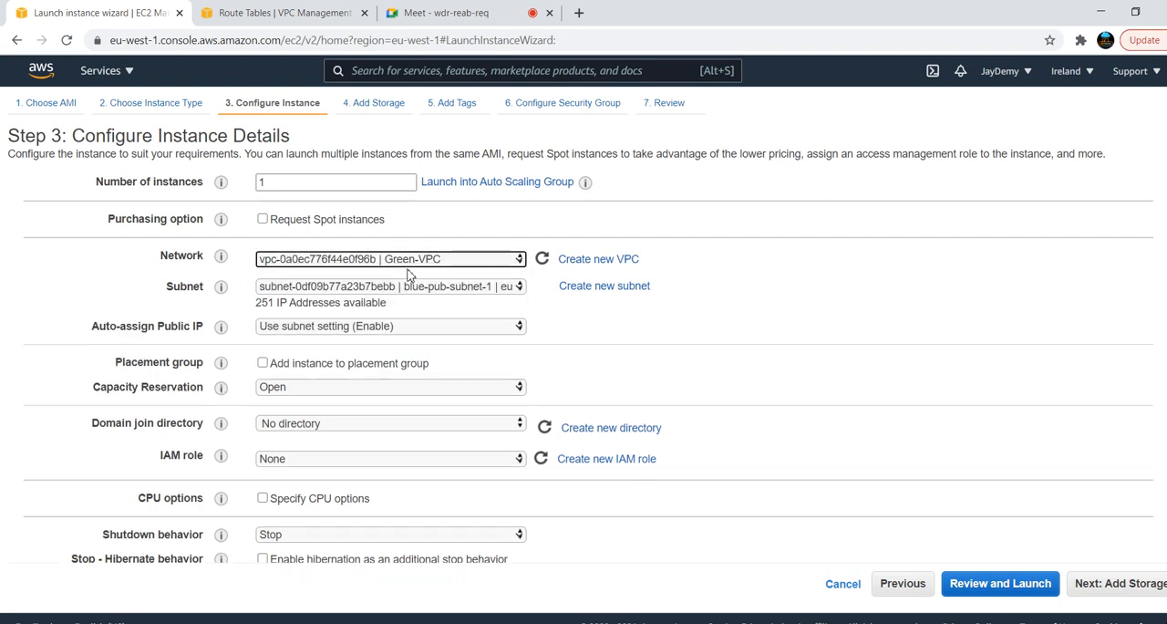
left_click(460, 290)
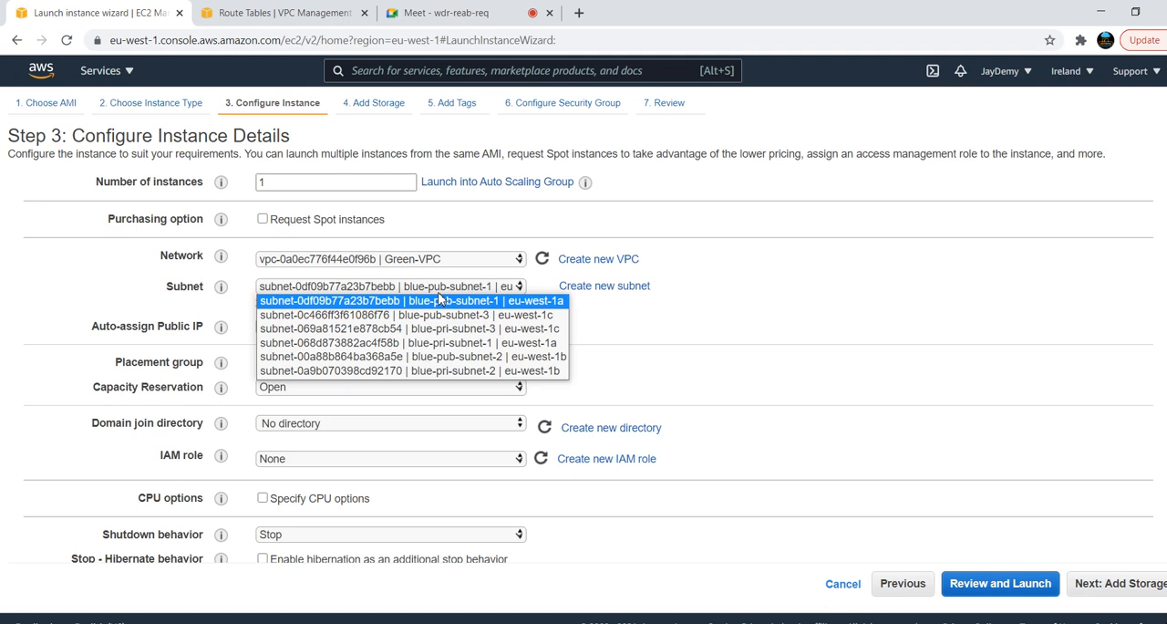
left_click(845, 587)
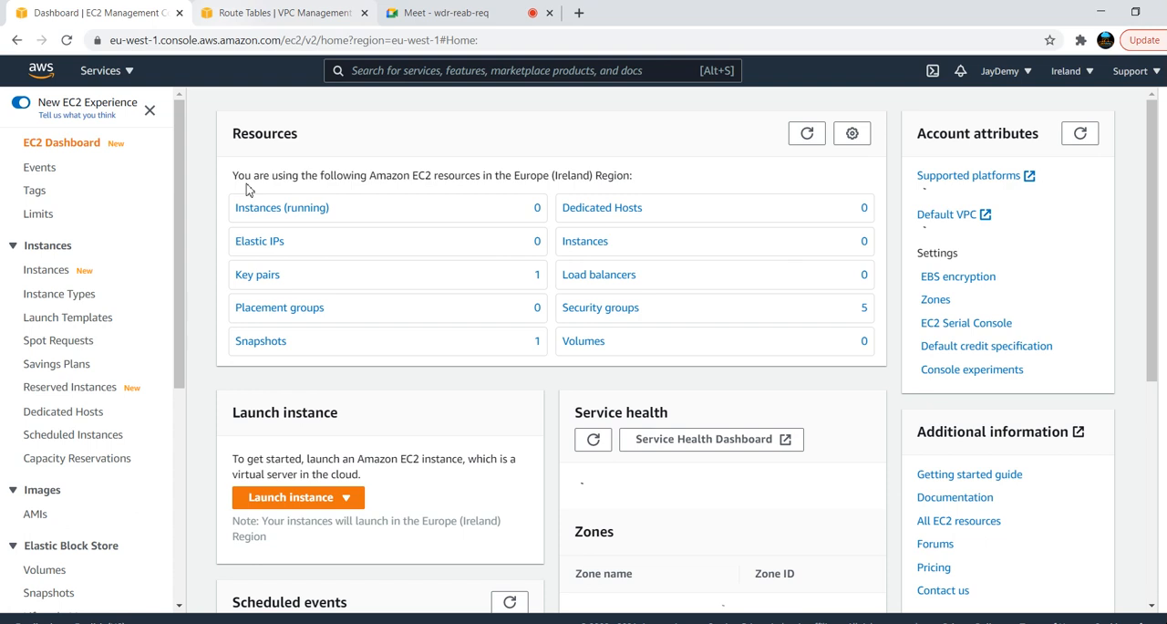
Copy the VPC ID of Green-VPC and filter the subnet list by that VPC
left_click(262, 9)
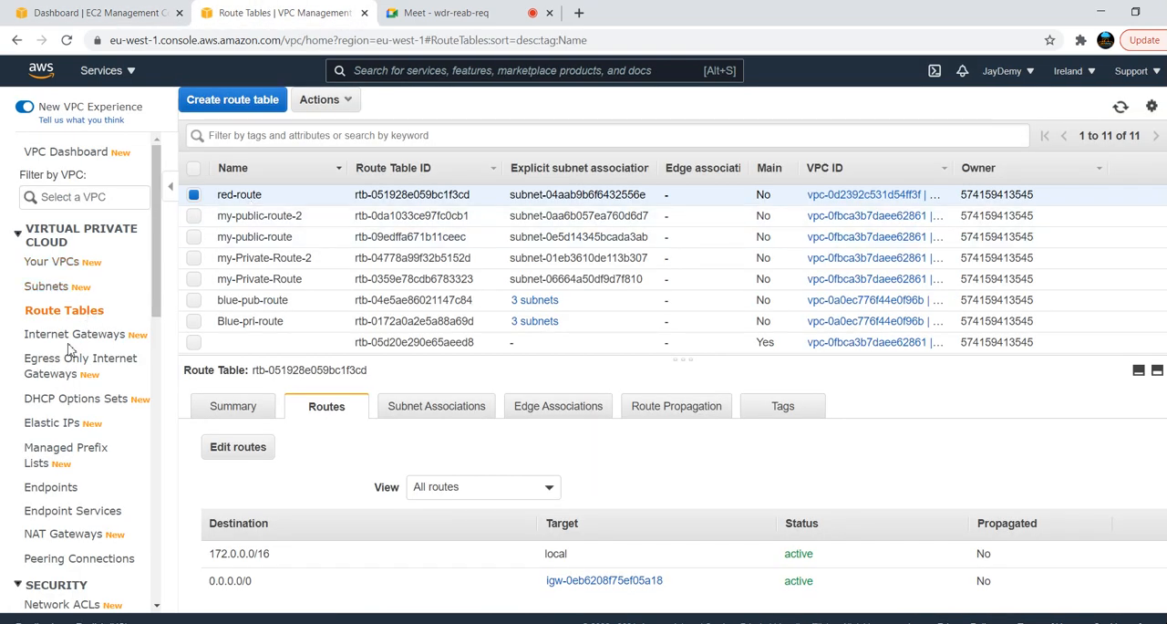
left_click(56, 261)
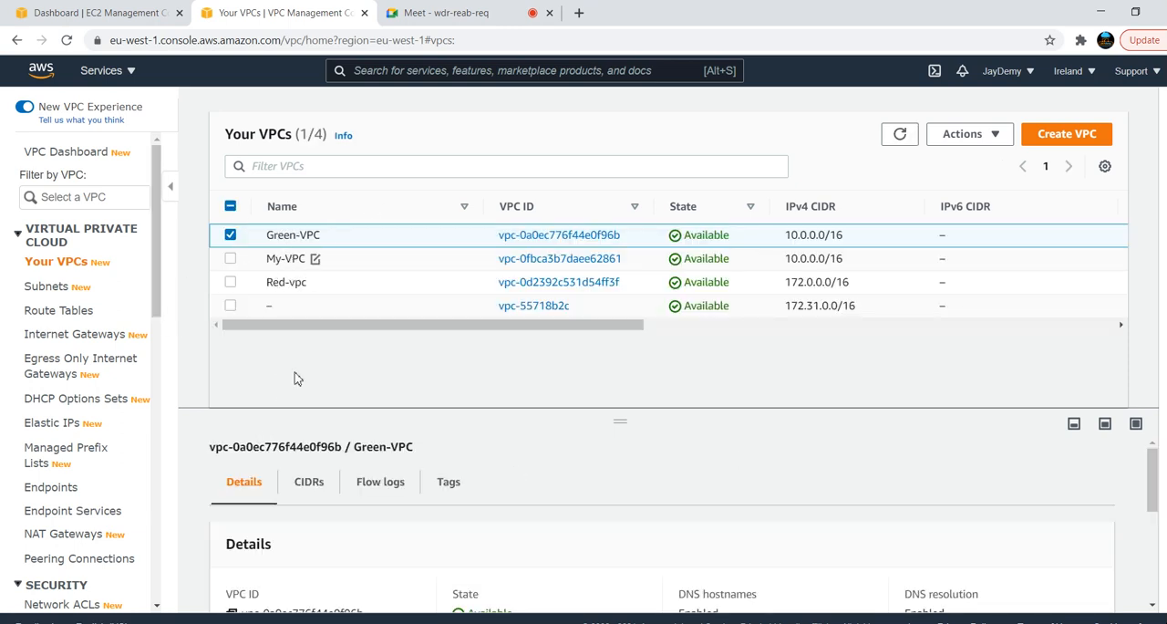
left_click_drag(676, 410, 686, 355)
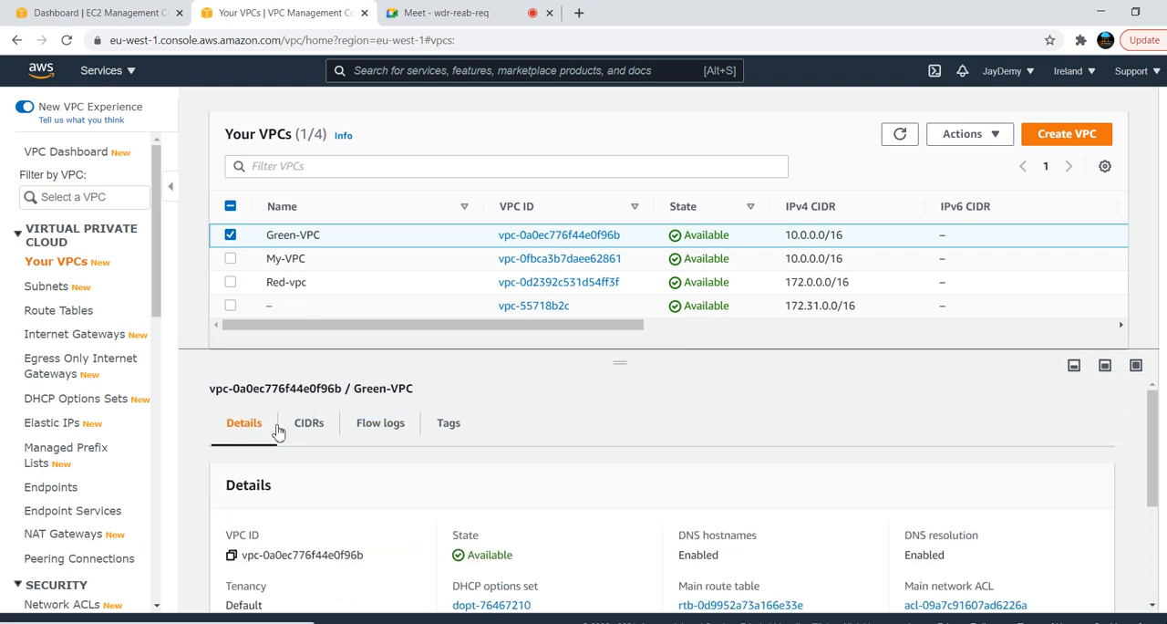
left_click(231, 558)
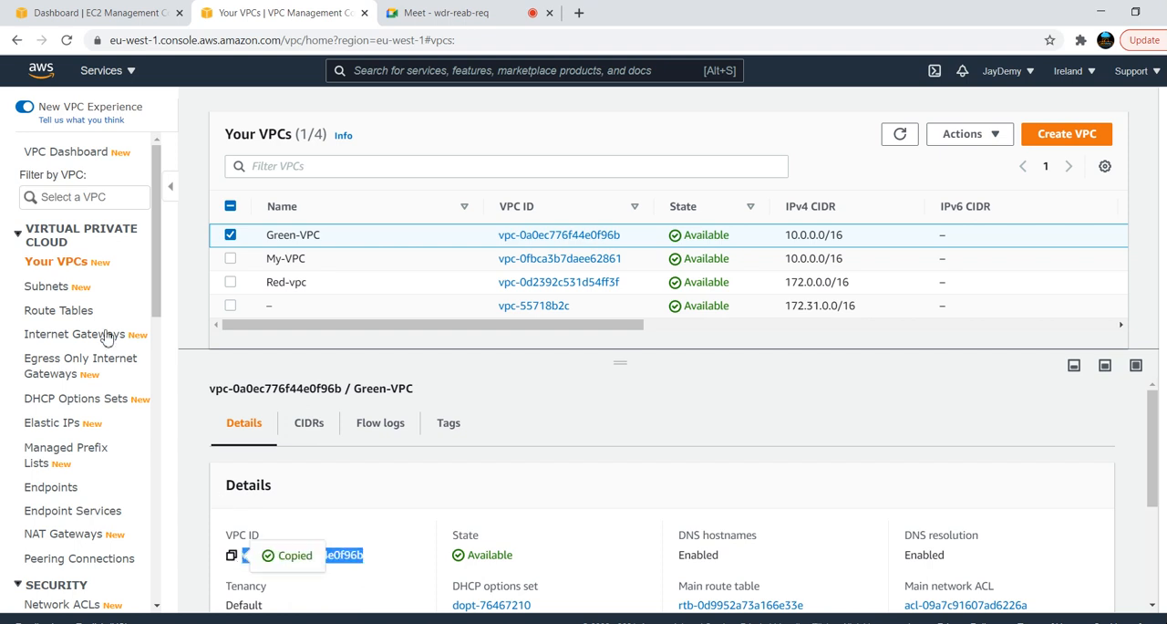
left_click(55, 290)
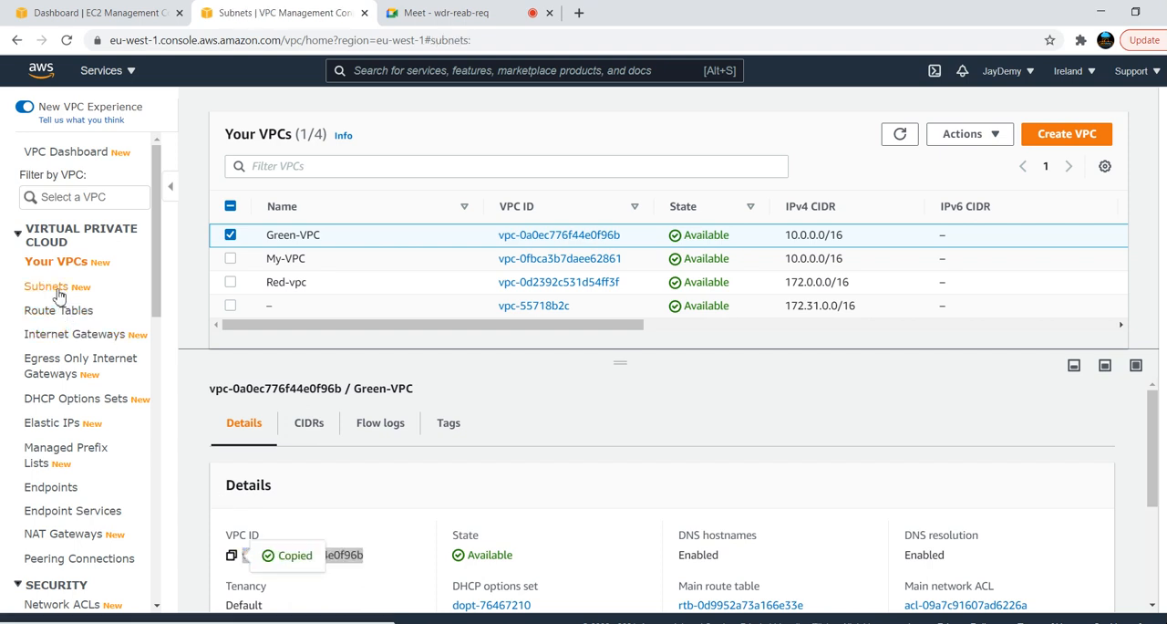
left_click(445, 165)
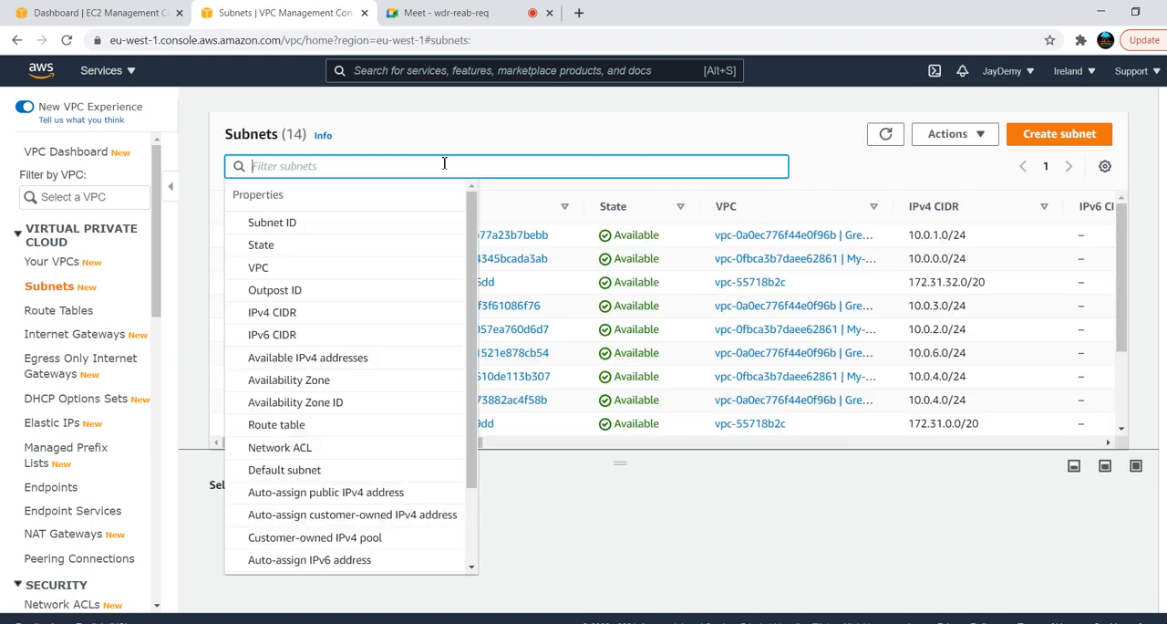
key("ctrl+v")
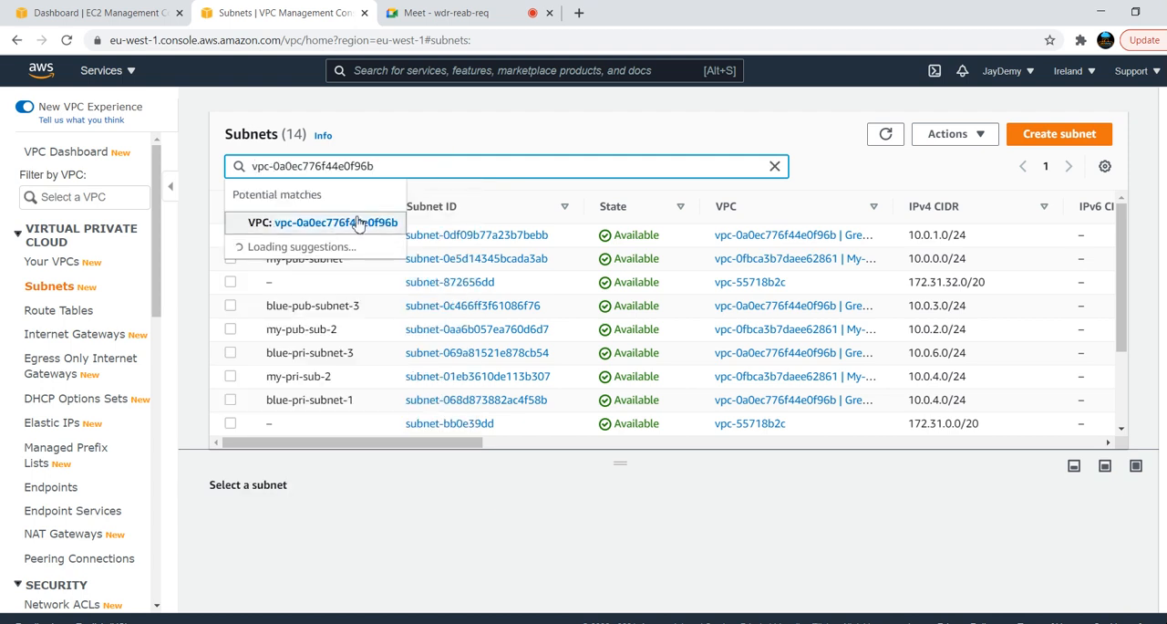
left_click(358, 224)
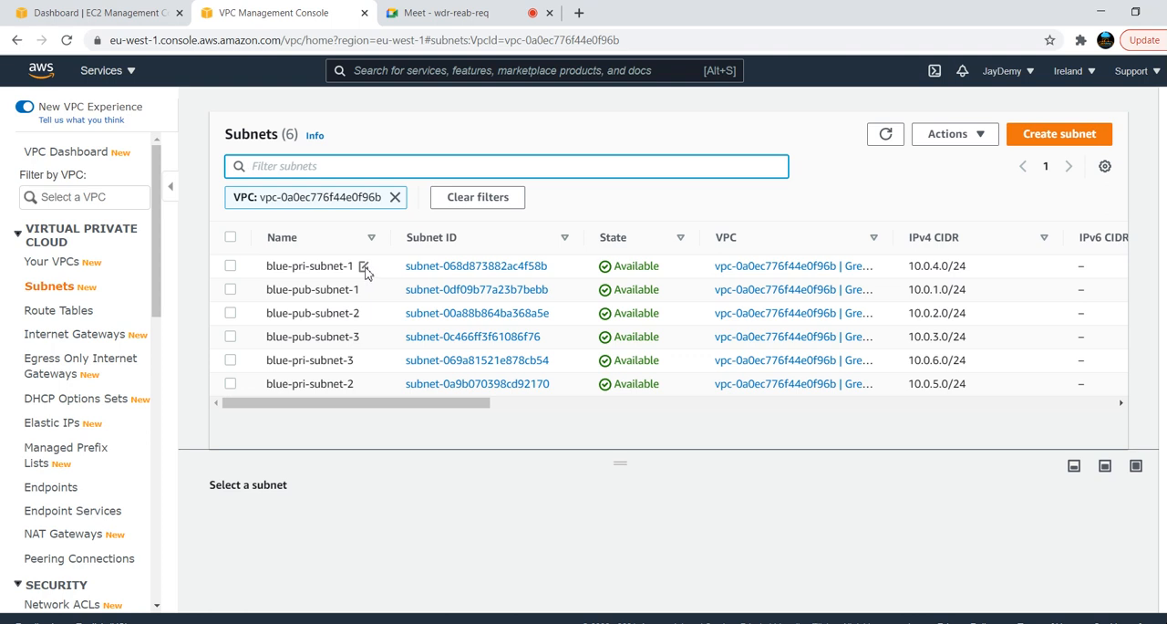
Rename the subnet blue-pri-subnet-1 as Green-pri-subnet-1 and save the name
left_click(364, 267)
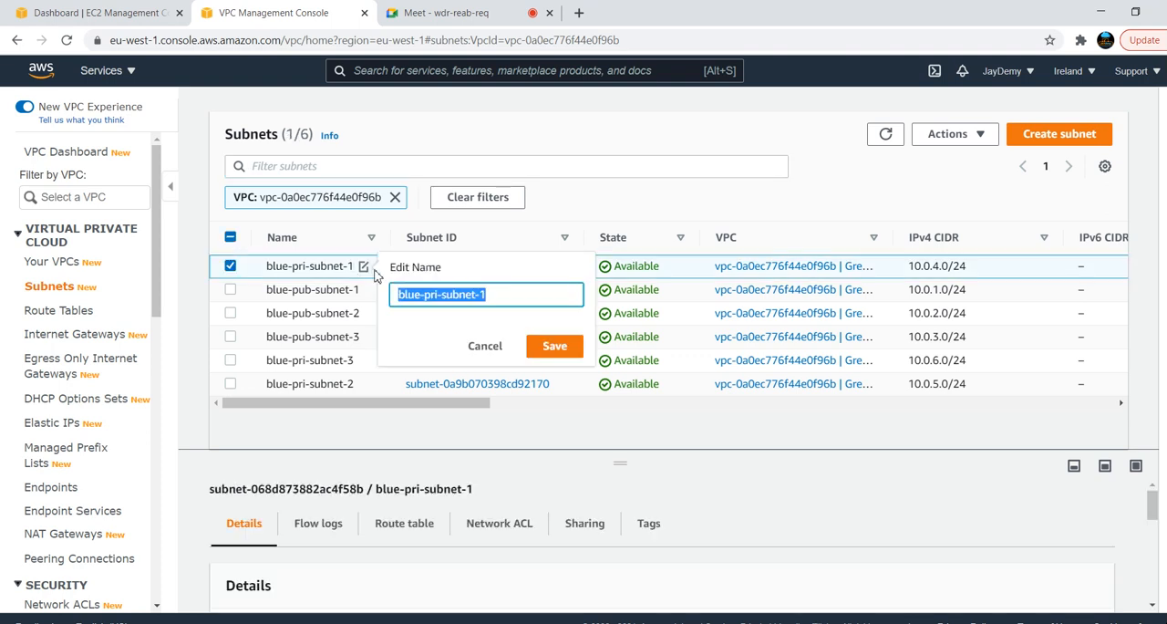
left_click(420, 300)
key("BackSpace")
key("BackSpace")
key("BackSpace")
key("BackSpace")
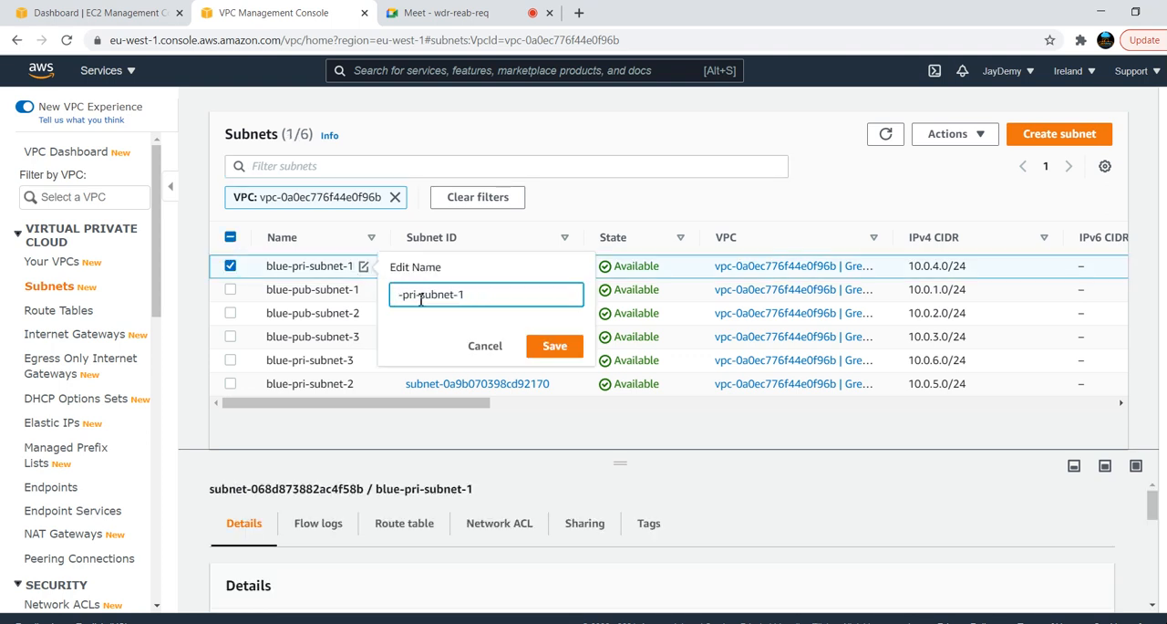
type("Green")
left_click(552, 345)
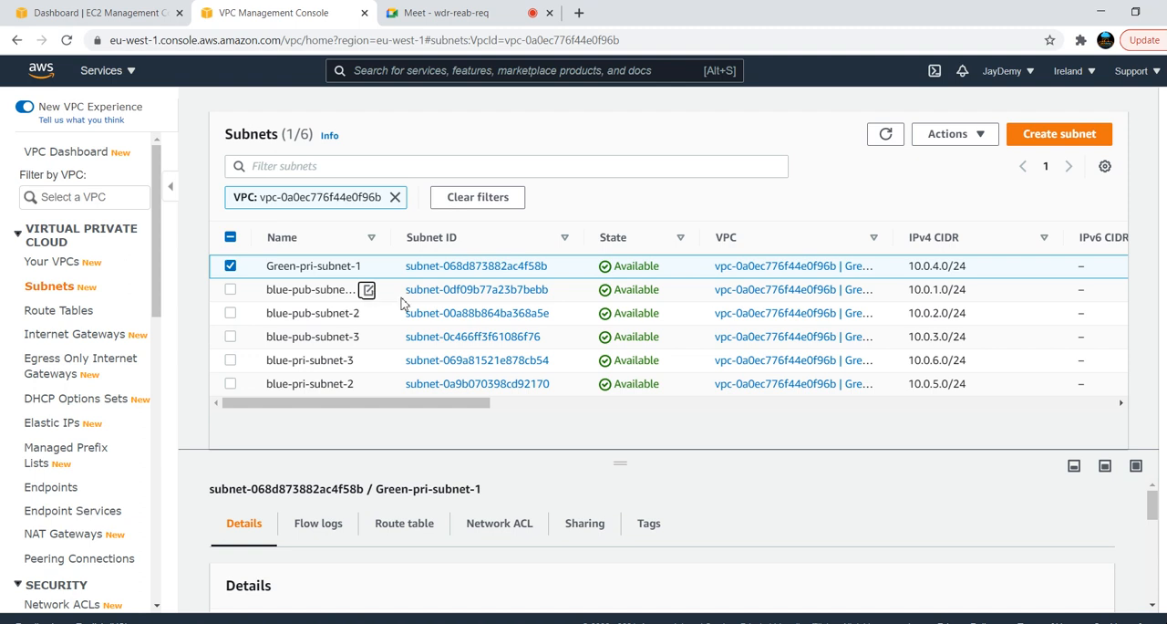
Rename the subnet blue-pub-subnet-1 as green-pub-subnet-1 and save the name
left_click(366, 289)
left_click(427, 315)
key("BackSpace")
key("BackSpace")
key("BackSpace")
key("BackSpace")
type("green-pub-subnet-1")
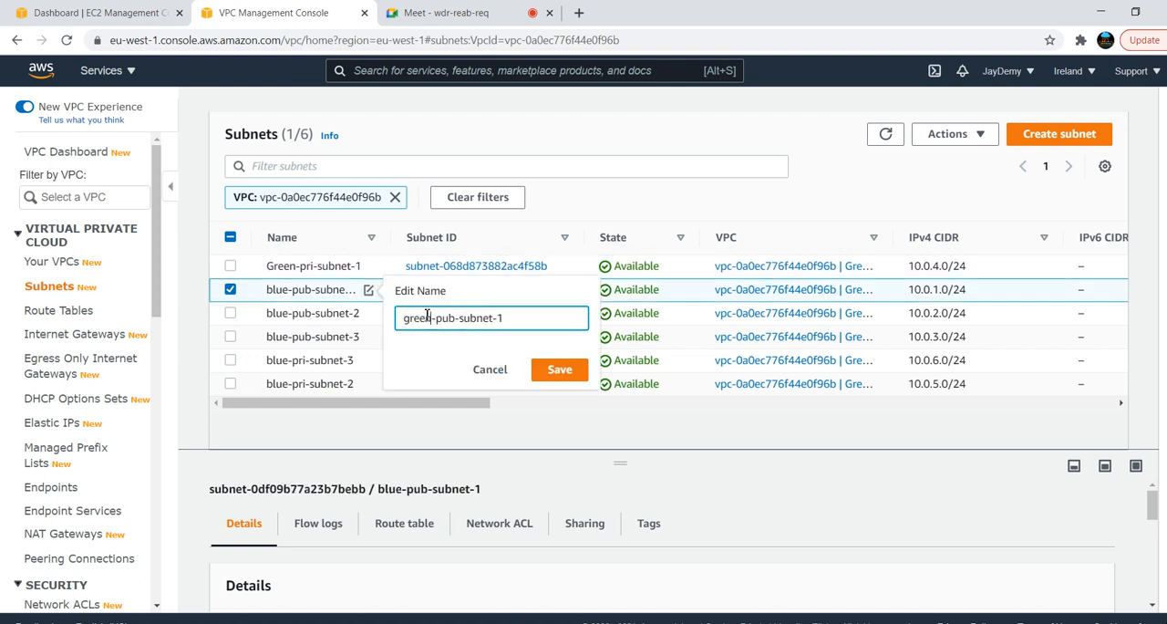
left_click(551, 372)
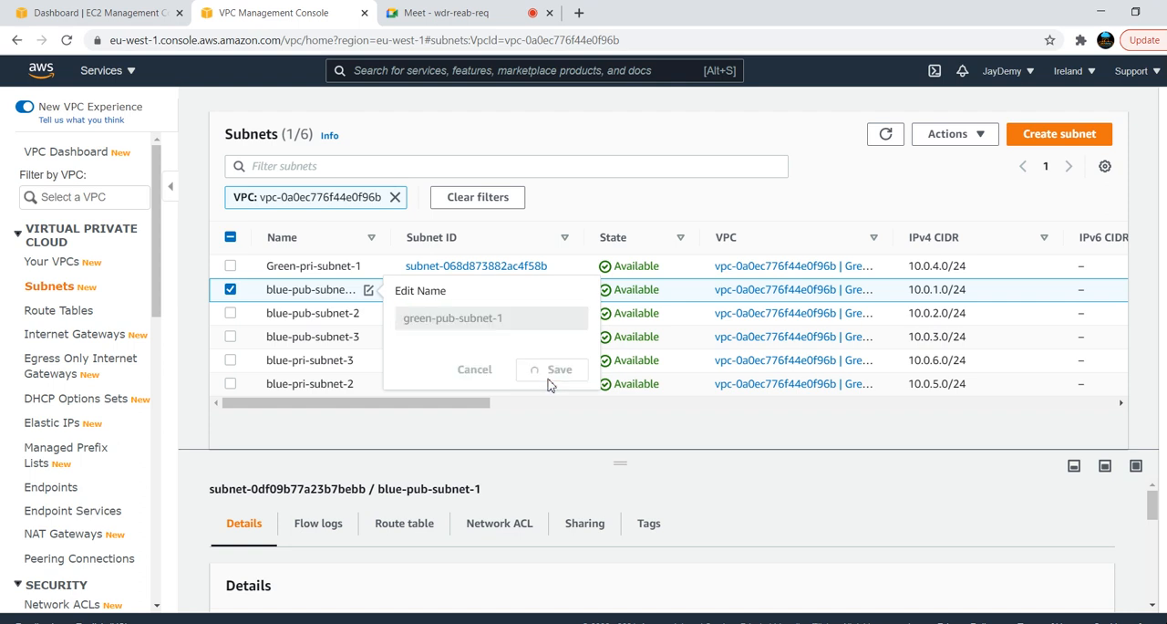
Rename the subnet blue-pub-subnet-2 as green-pub-subnet-2 and save the name
left_click(368, 313)
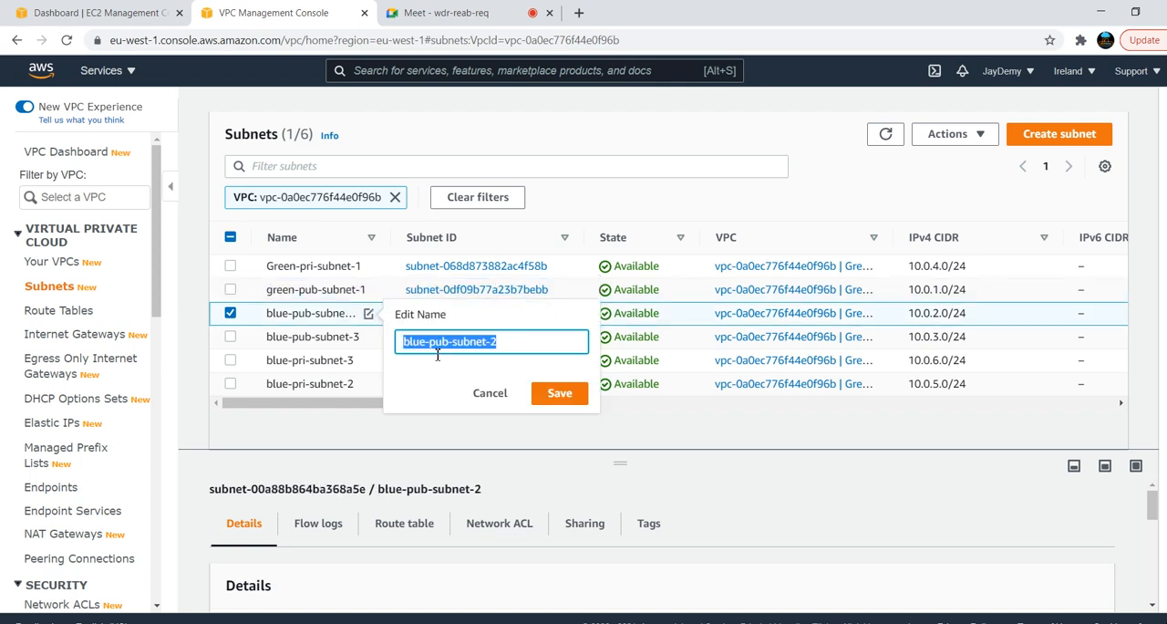
left_click(429, 344)
key("BackSpace")
key("BackSpace")
key("BackSpace")
key("BackSpace")
type("green")
left_click(560, 394)
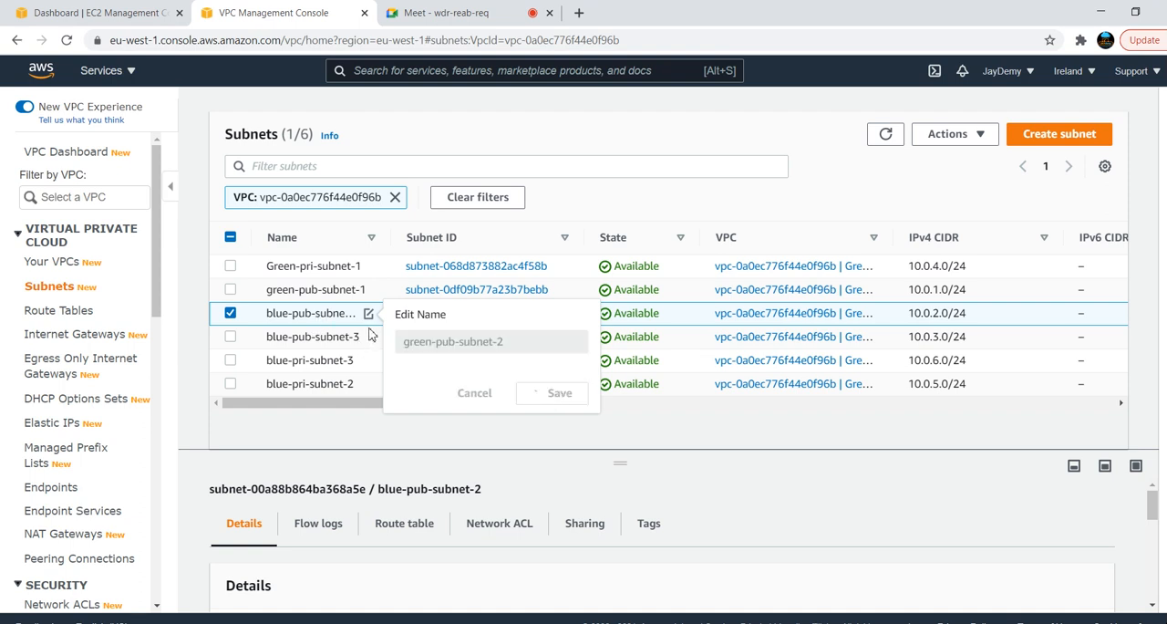
Rename the subnet blue-pub-subnet-3 as green-pub-subnet-3 and save the name
left_click(368, 337)
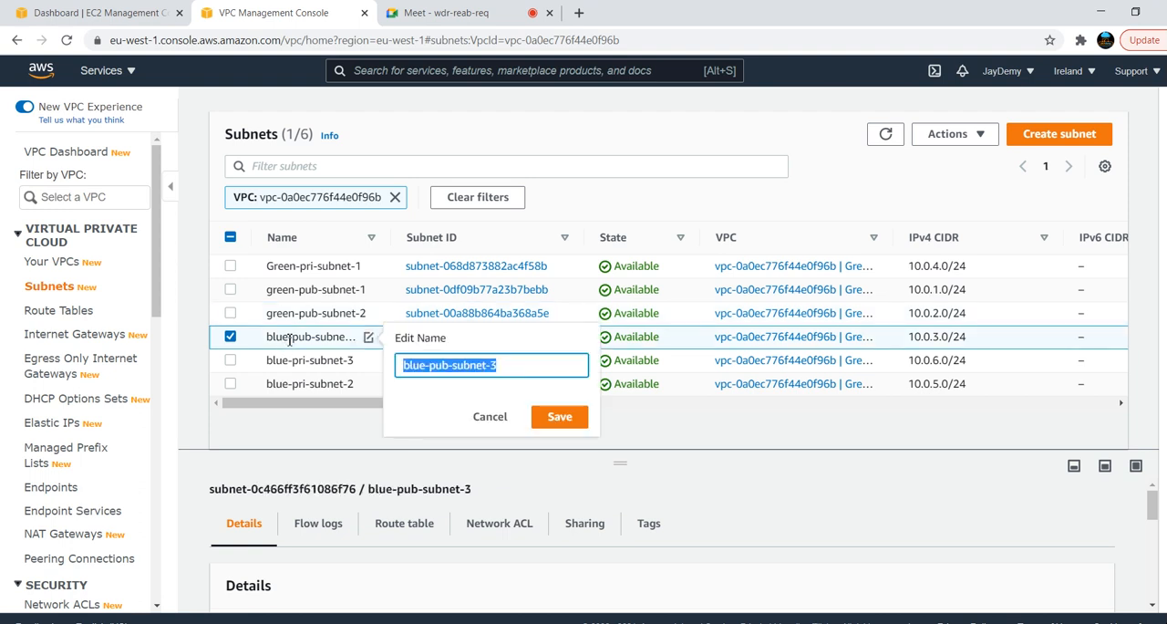
key("Escape")
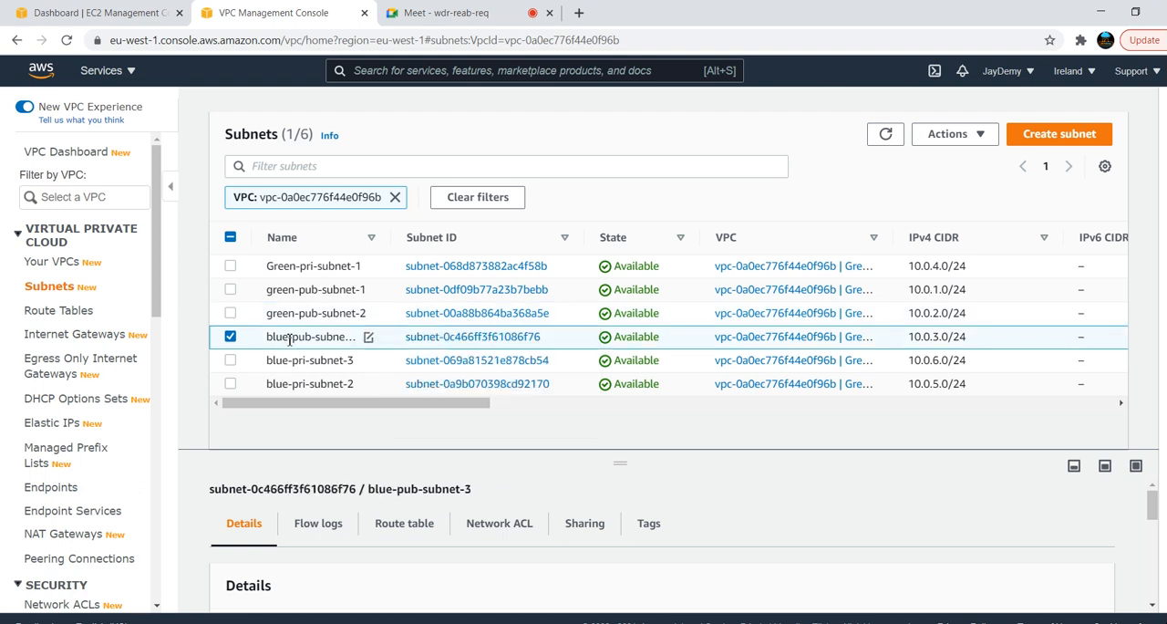
left_click(367, 337)
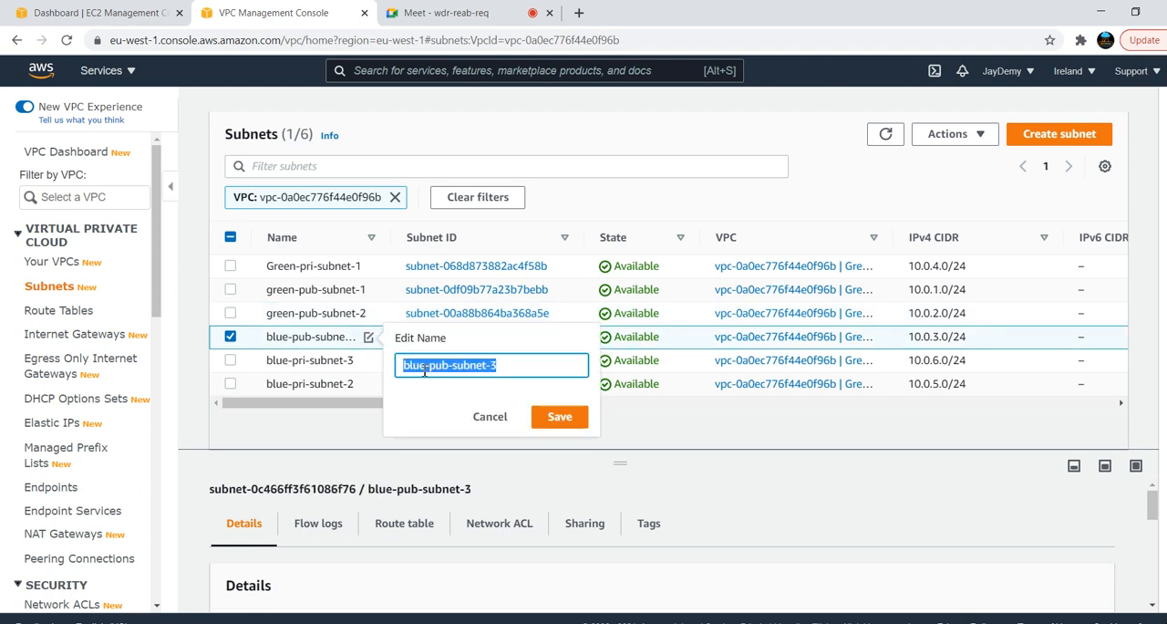
left_click(425, 369)
key("BackSpace")
key("BackSpace")
key("BackSpace")
key("BackSpace")
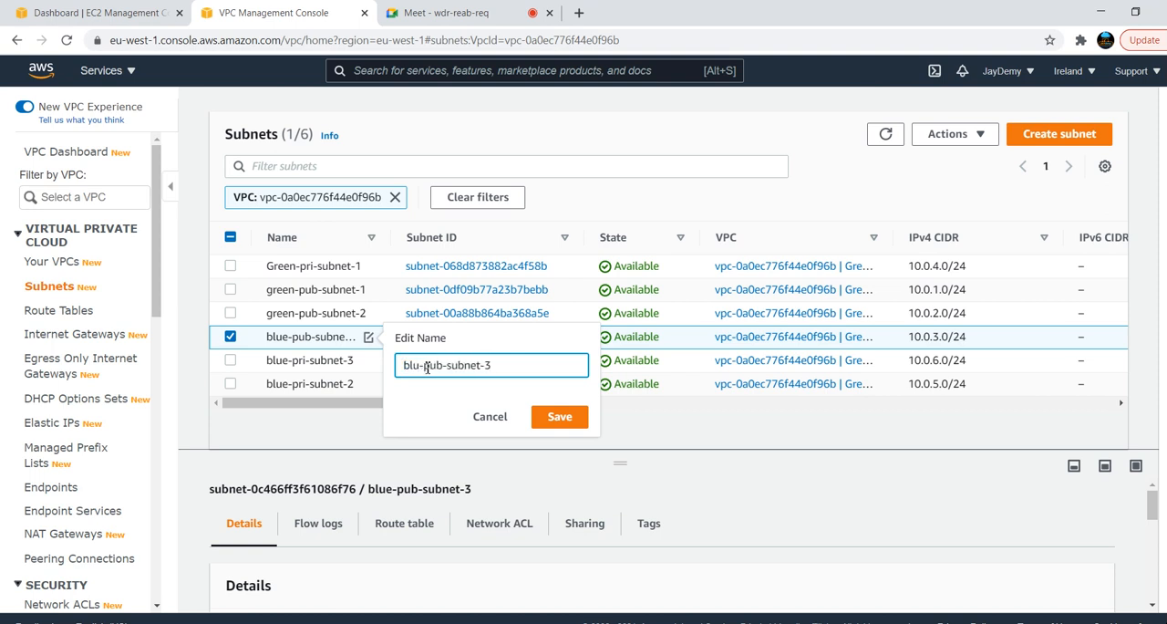
type("green")
left_click(557, 419)
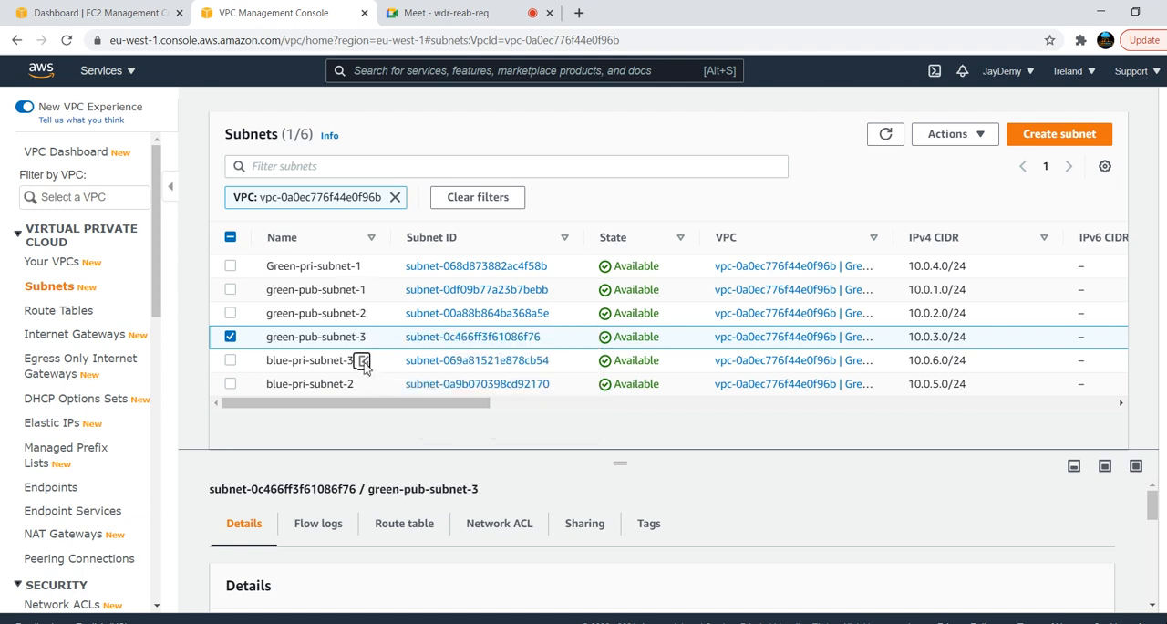
Rename the subnet blue-pri-subnet-3 as green-pri-subnet-3 and save the name
left_click(423, 389)
key("BackSpace")
key("BackSpace")
key("BackSpace")
key("BackSpace")
type("gr")
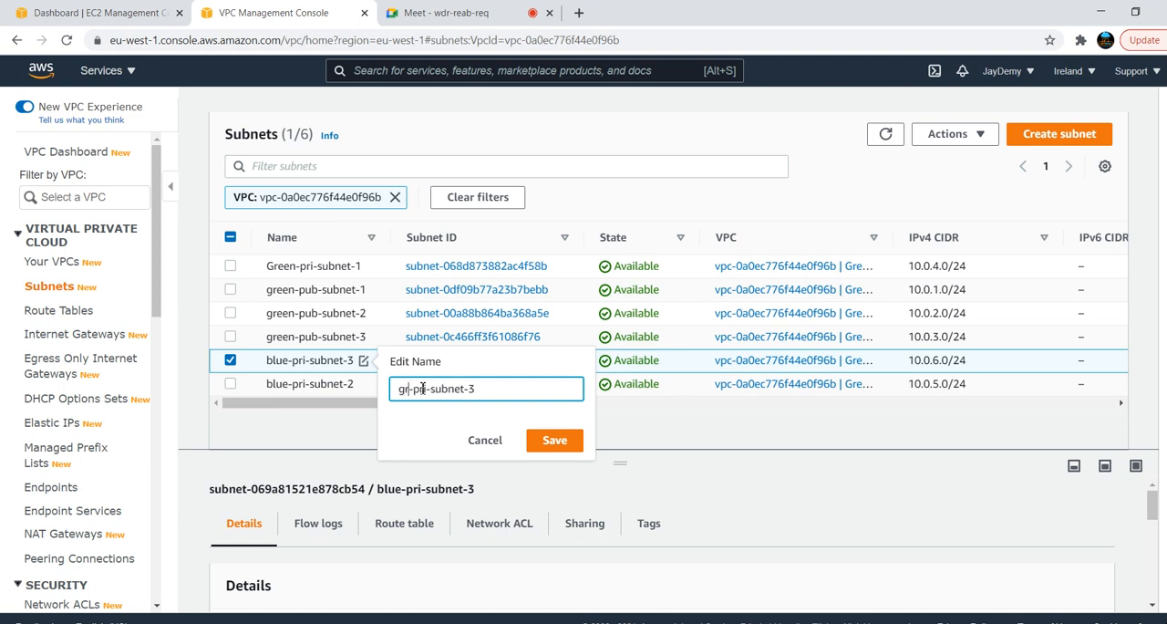
type("een")
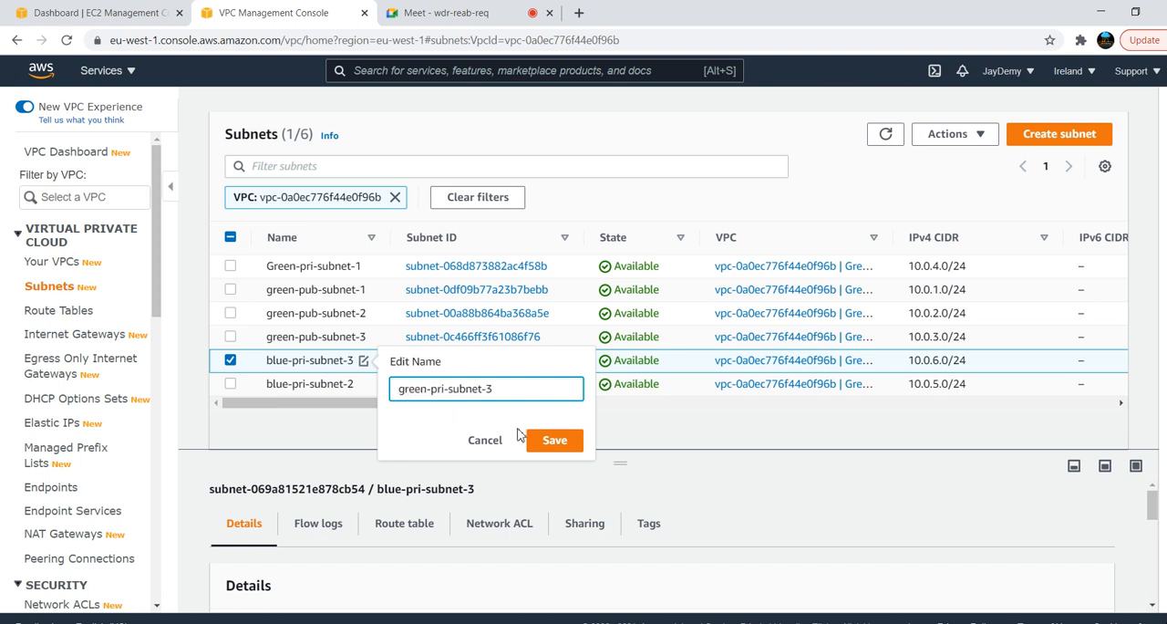
left_click(548, 444)
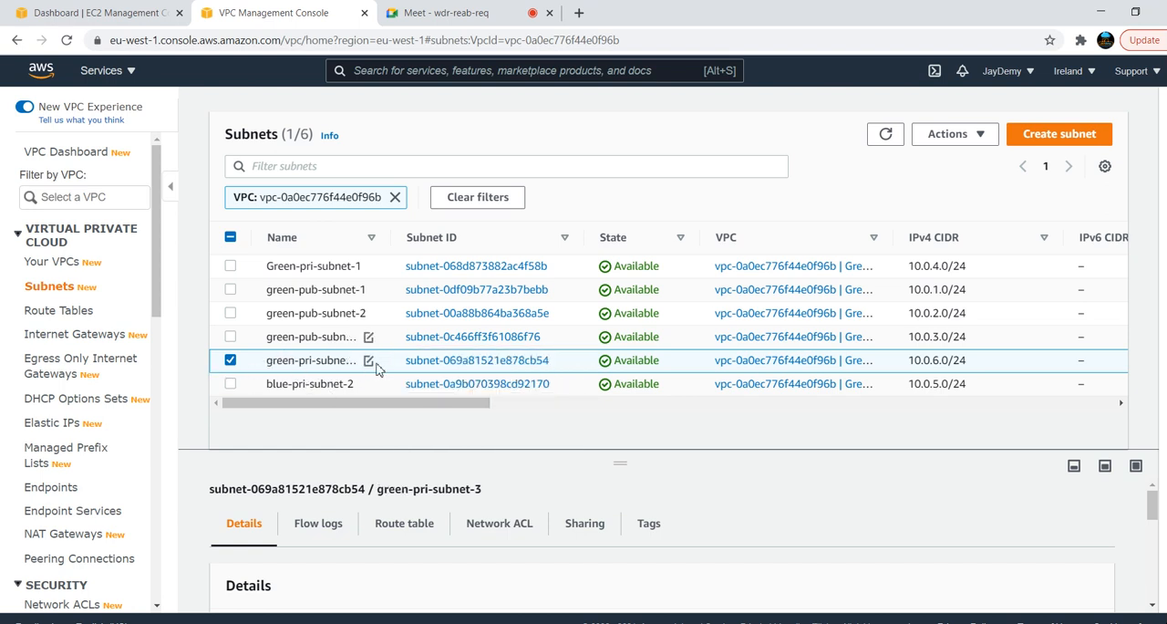
Rename the subnet blue-pri-subnet-2 as green-pri-subnet-2 and save the name
left_click(364, 385)
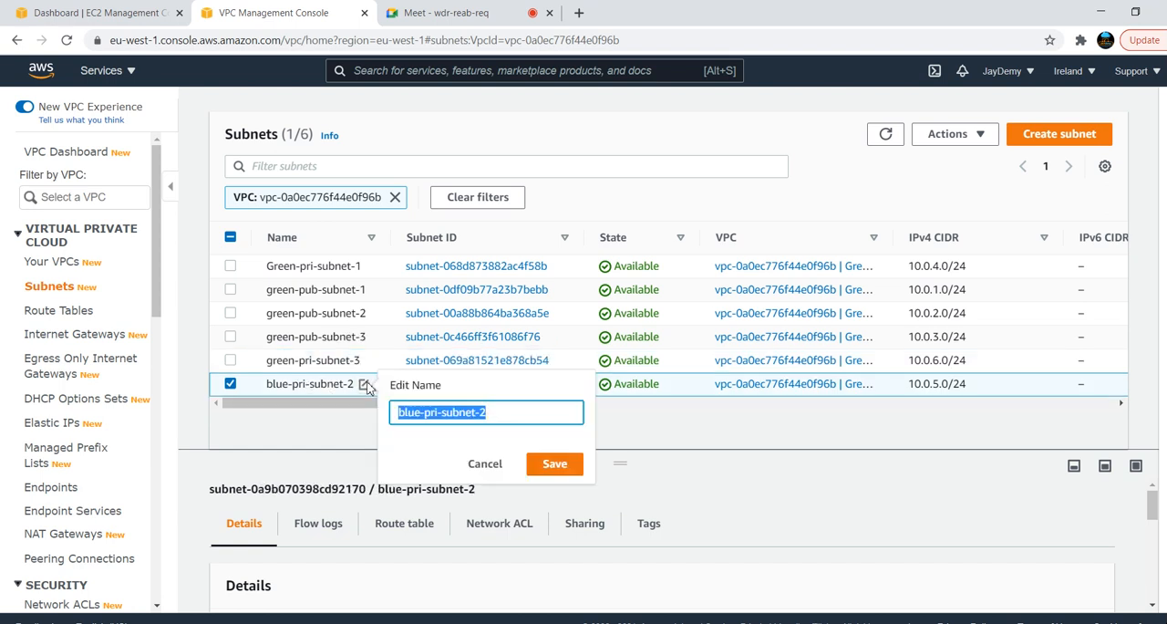
left_click(421, 416)
key("BackSpace")
key("BackSpace")
key("BackSpace")
key("BackSpace")
type("green")
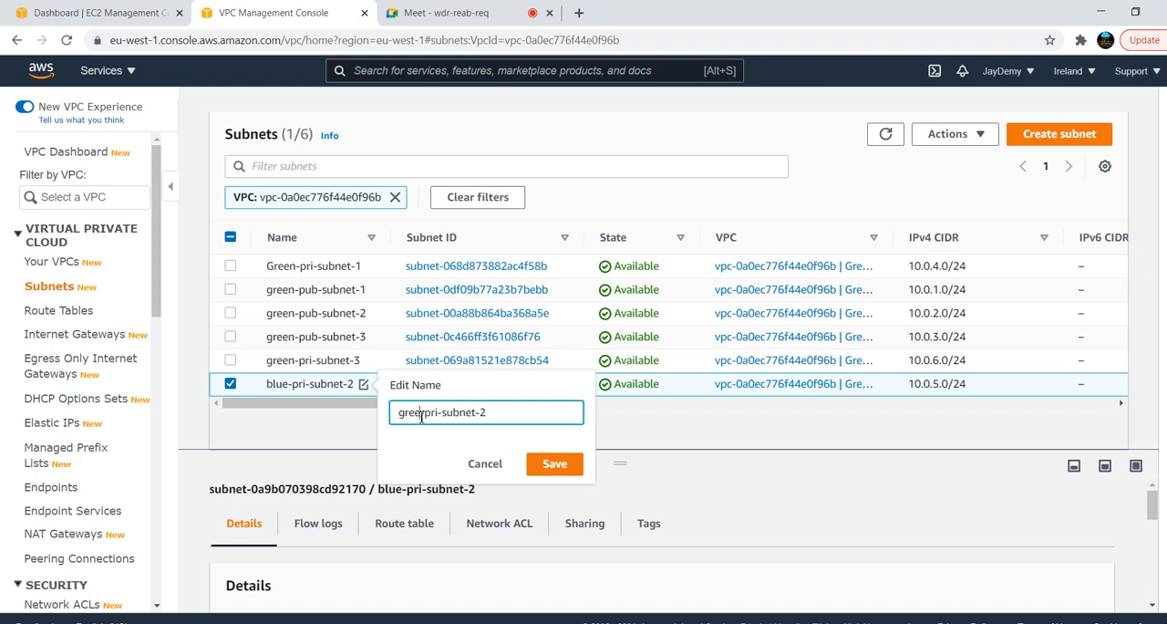
left_click(566, 478)
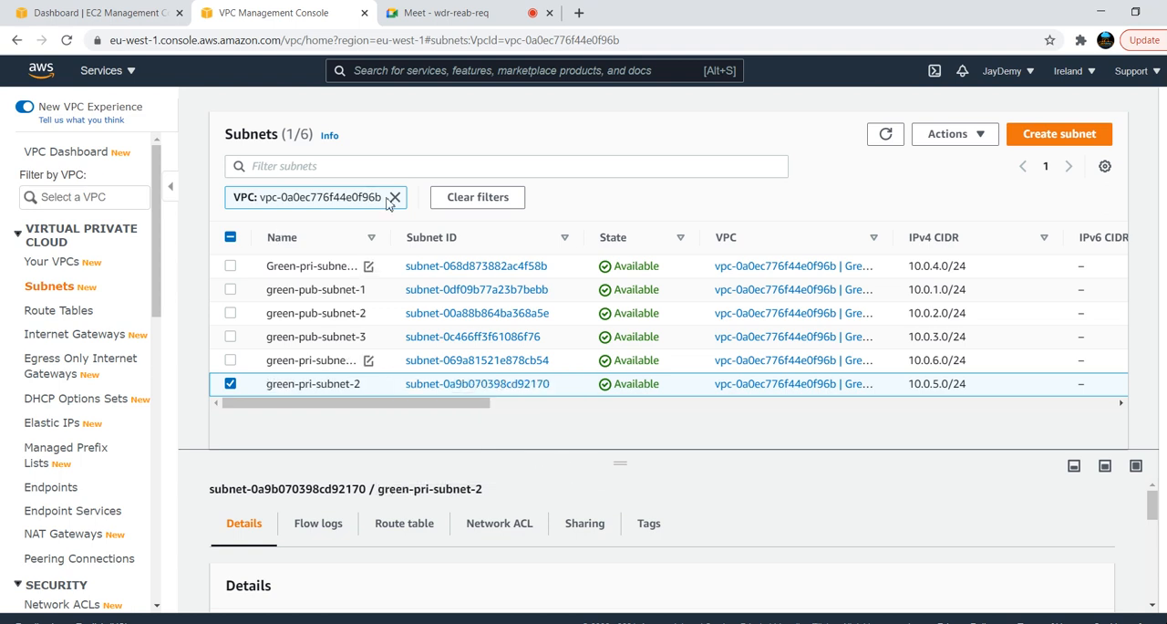
Filter the route tables by the Green VPC's ID, vpc-0a0ec776f44e0f96b
left_click(64, 311)
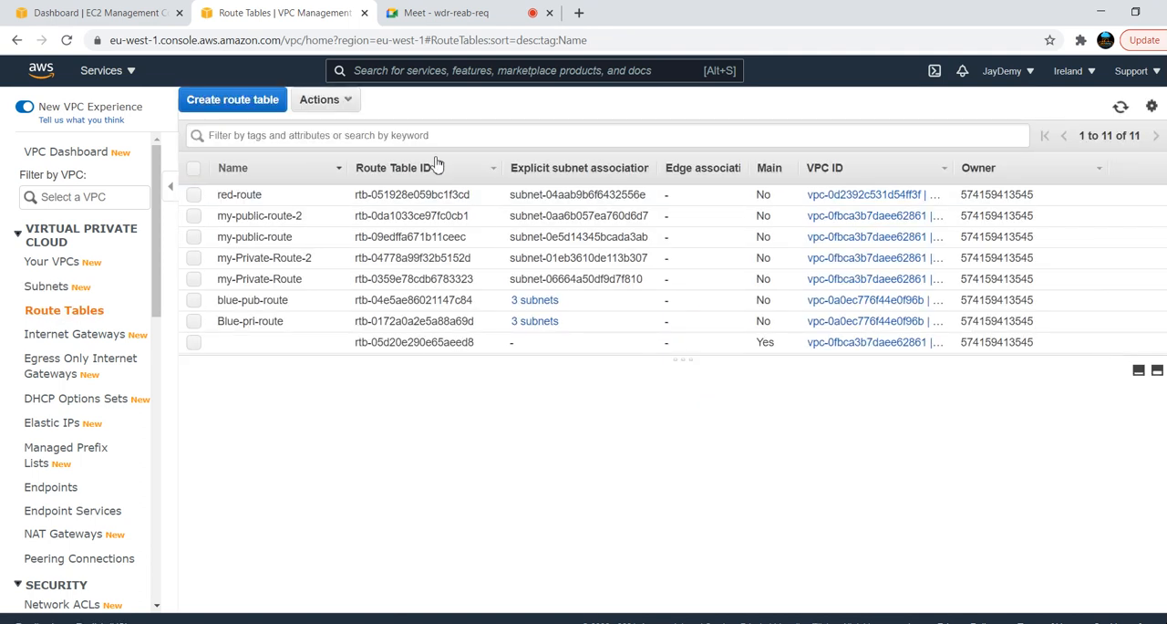
left_click(448, 137)
type("vpc-0a0ec776f44e0f96b")
key("Return")
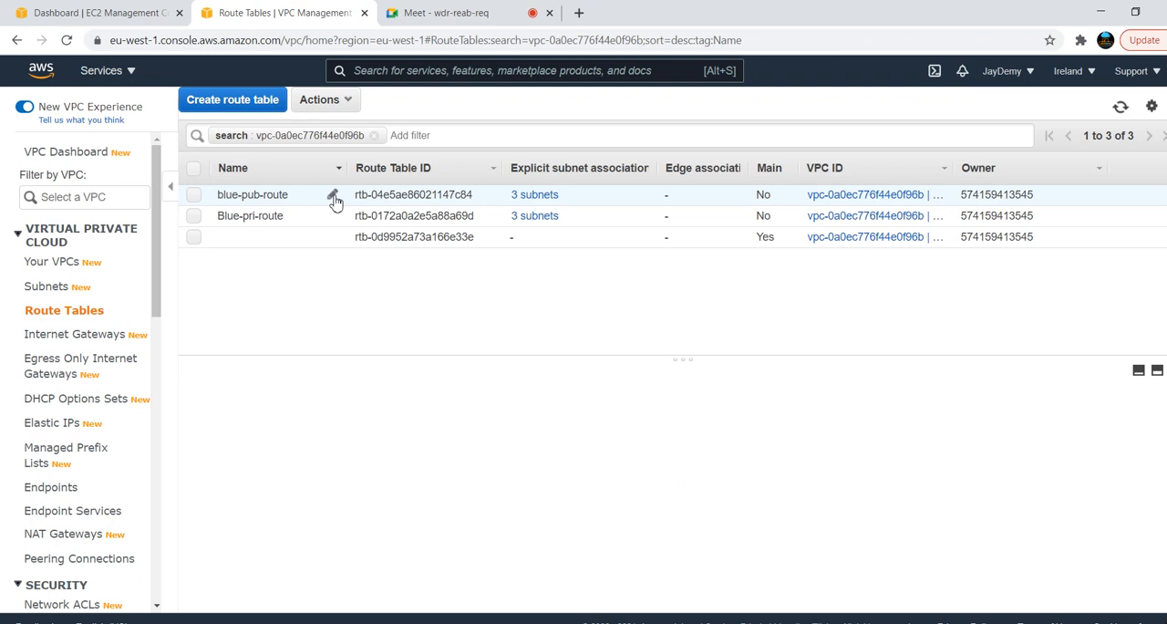
Rename the route table blue-pub-route as green-pub-route and save the name
left_click(334, 198)
left_click(239, 197)
key("BackSpace")
key("BackSpace")
key("BackSpace")
key("BackSpace")
type("green")
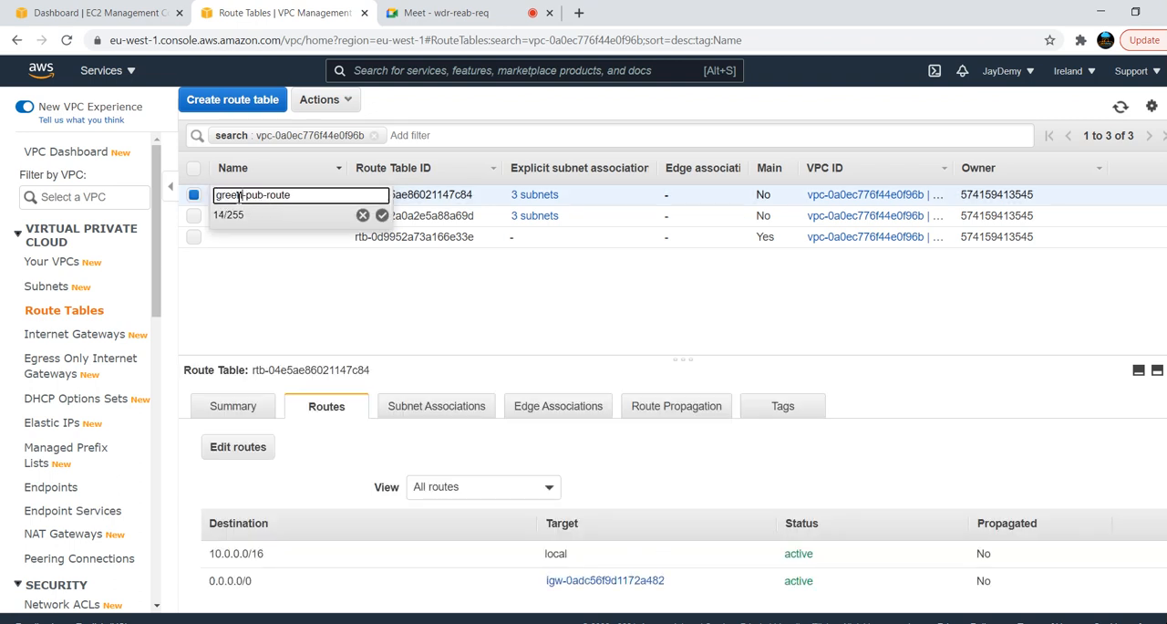
left_click(382, 215)
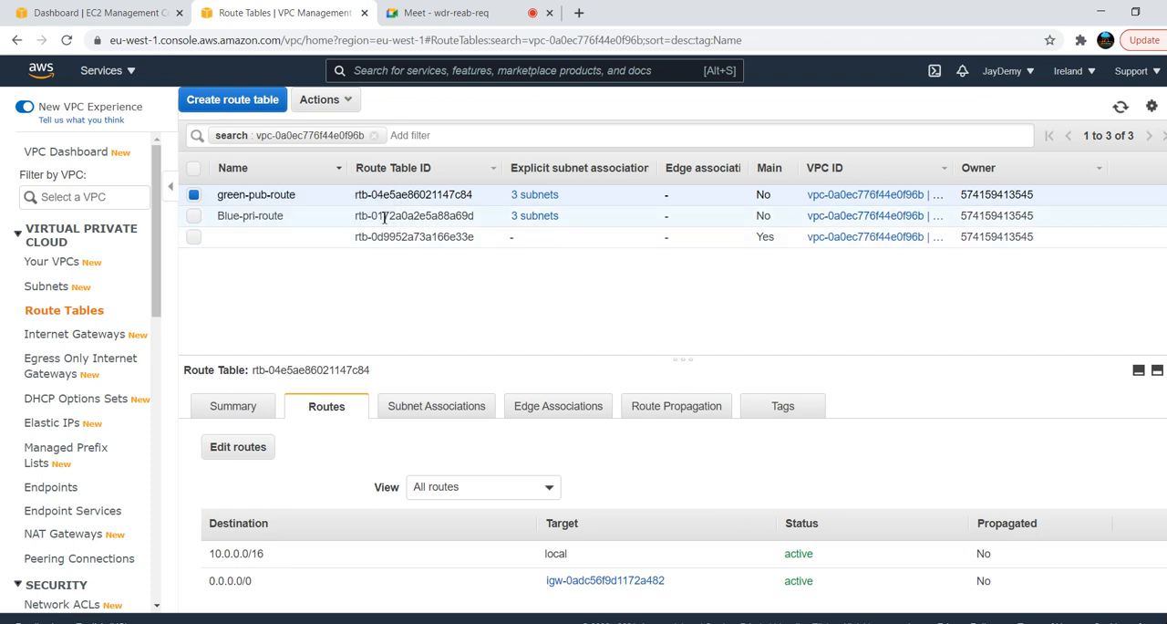
Rename the route table Blue-pri-route as green-pri-route and save the name
left_click(240, 217)
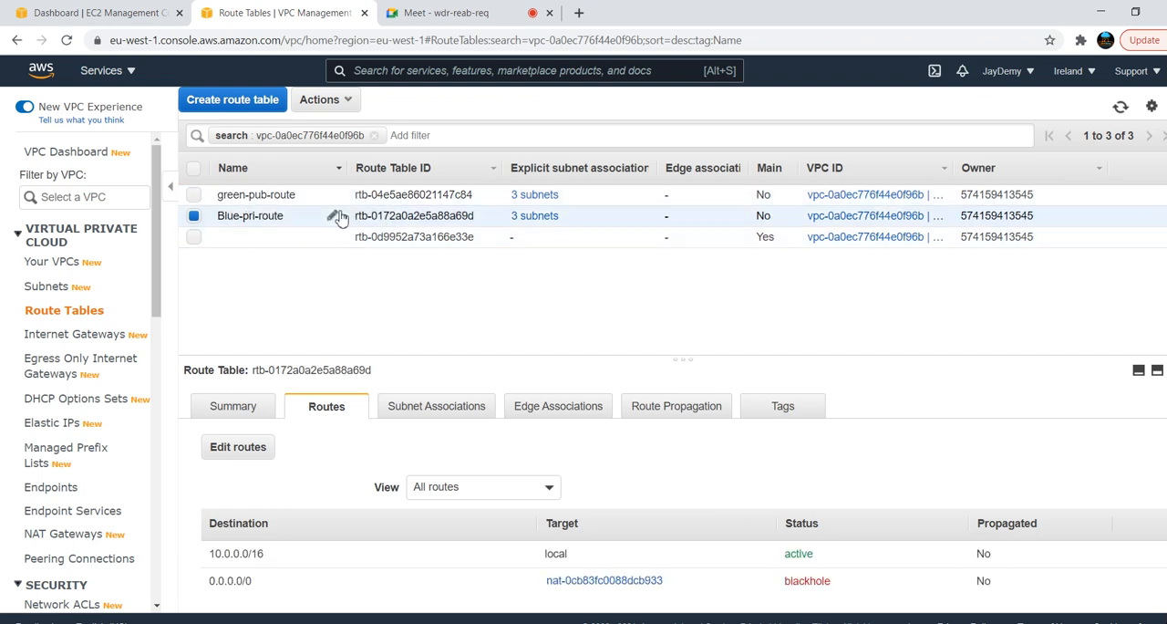
left_click(334, 217)
left_click(235, 218)
key("BackSpace")
key("BackSpace")
key("BackSpace")
key("Delete")
type("green-pri-route")
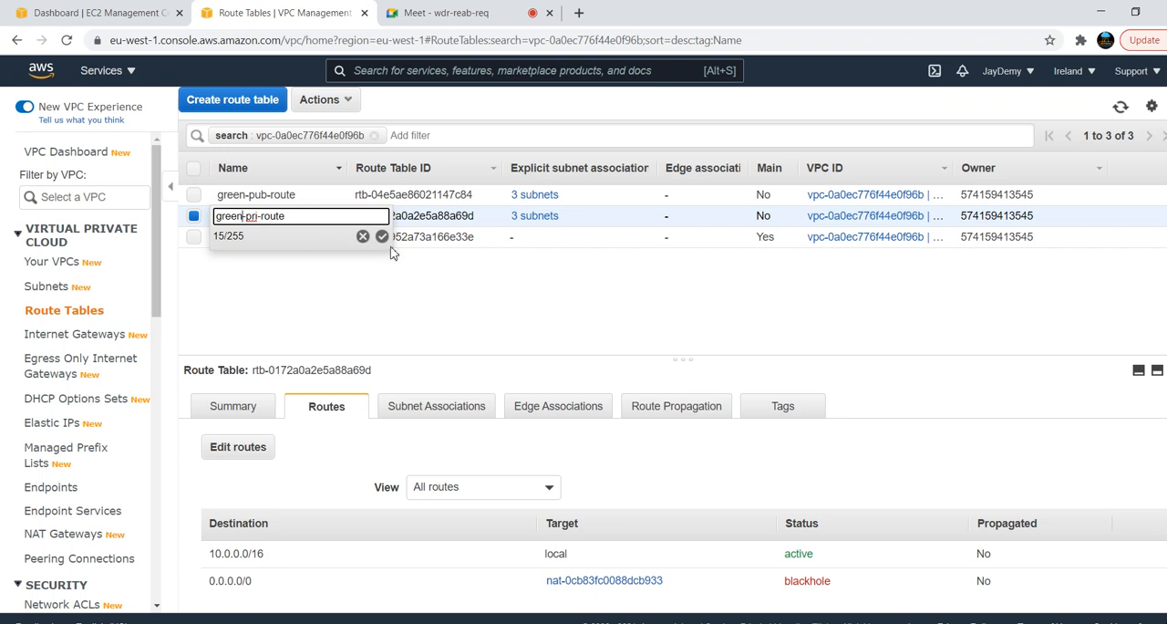
left_click(383, 237)
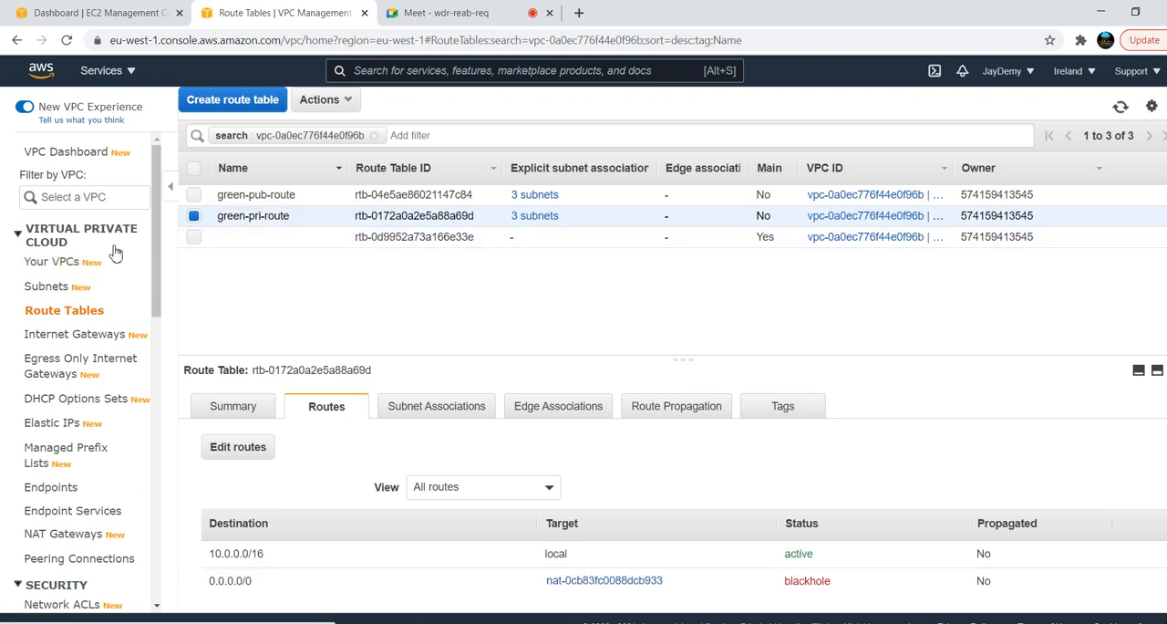
Switch to the EC2 console and start launching an instance with the Amazon Linux 2 AMI and the t2.micro type
left_click(67, 8)
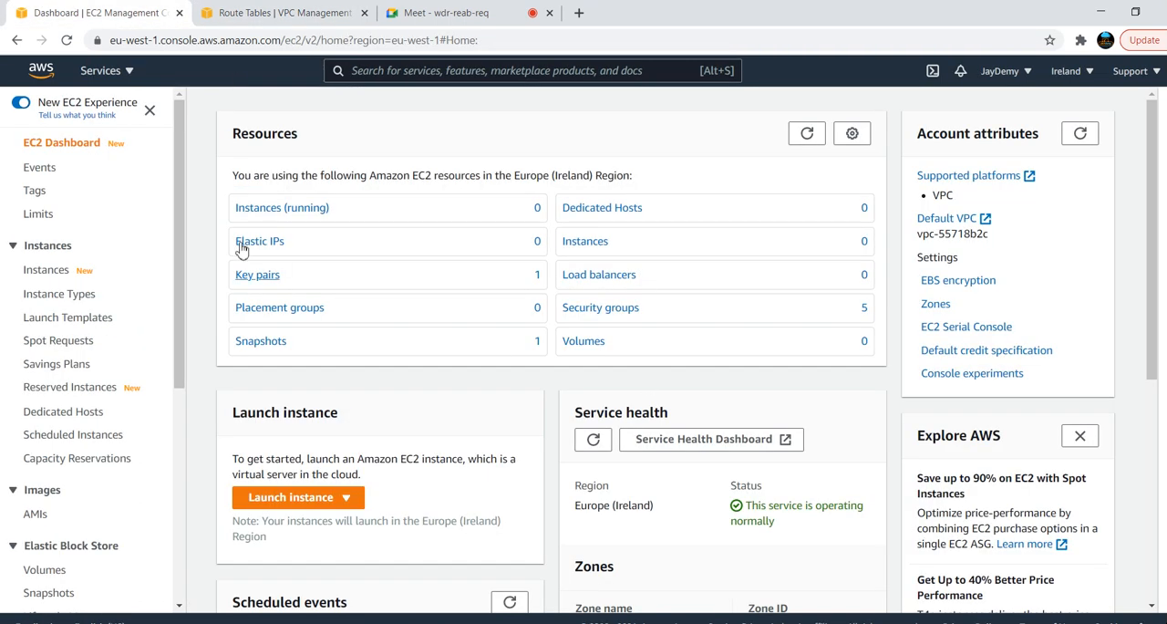
left_click(305, 510)
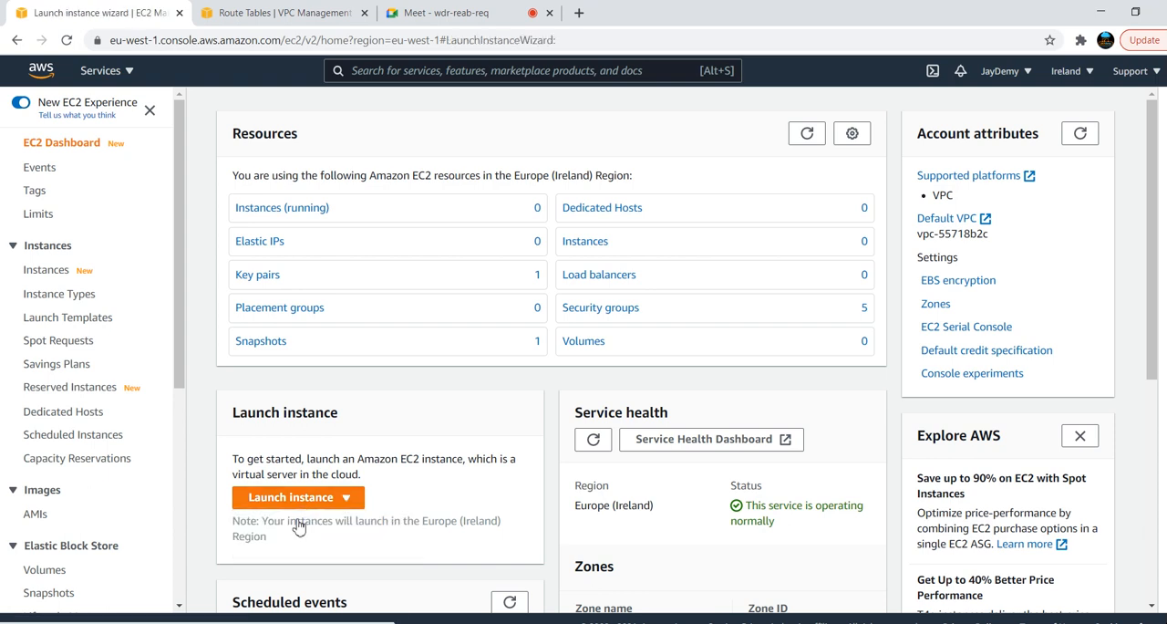
left_click(1090, 297)
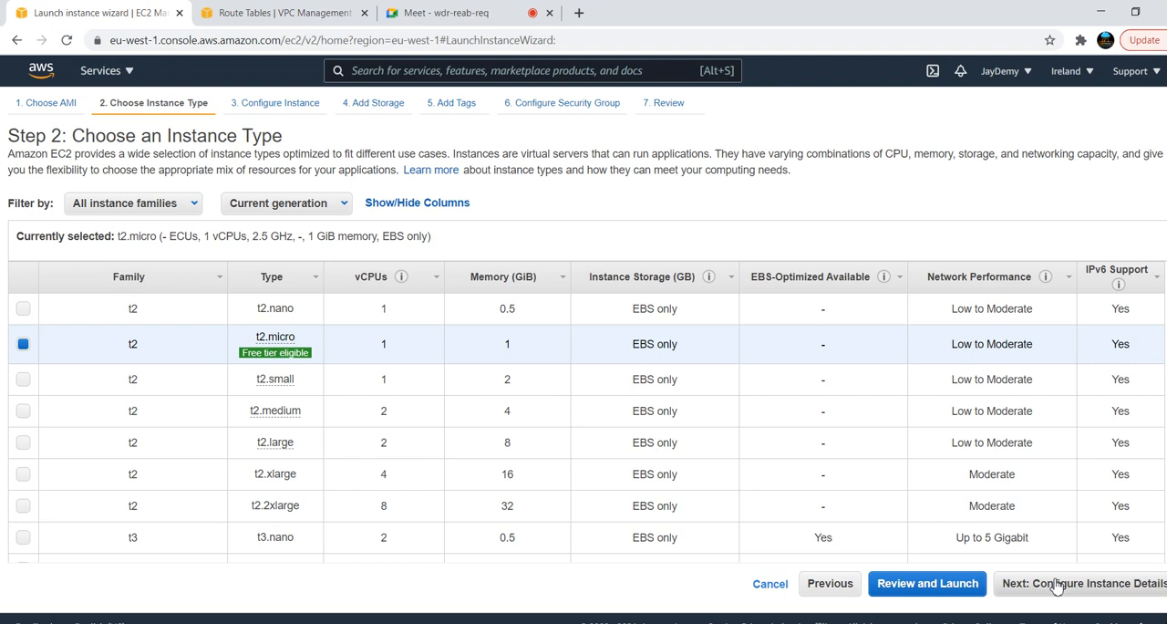
left_click(1056, 586)
Place the new instance in the Green-VPC network, in subnet green-pub-subnet-1
left_click(499, 262)
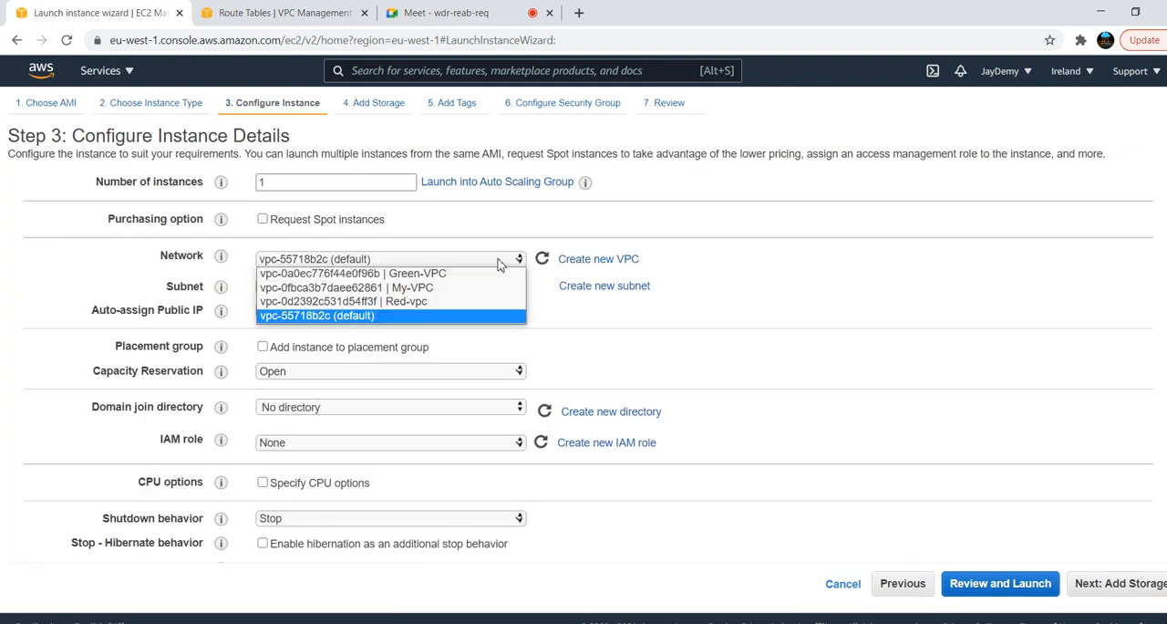
left_click(415, 274)
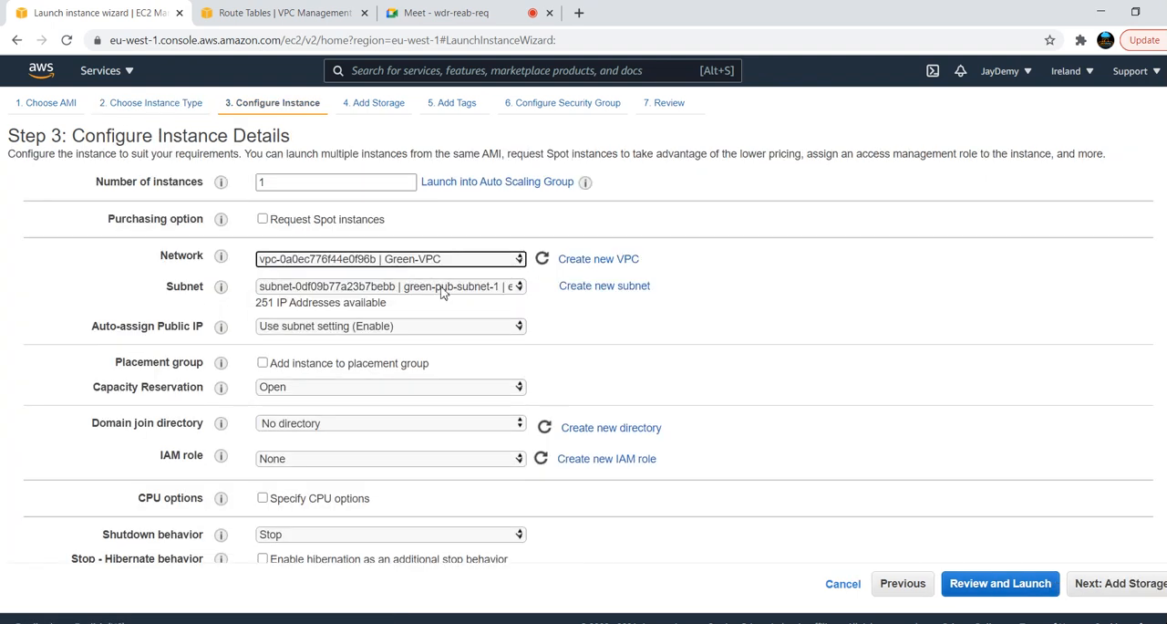
left_click(459, 290)
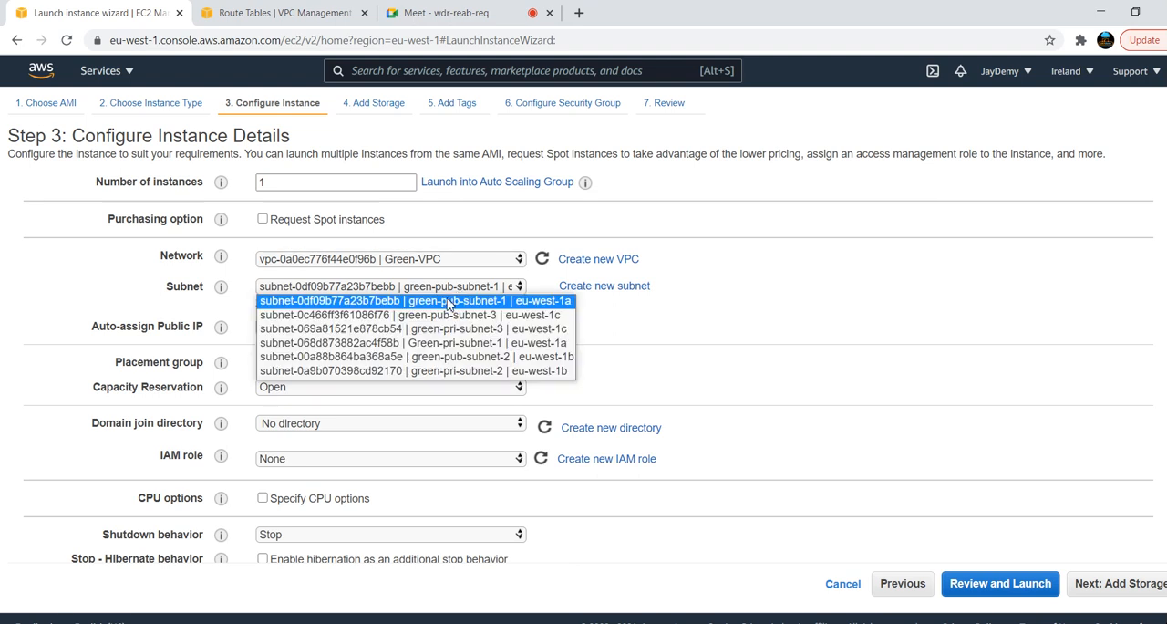
left_click(448, 304)
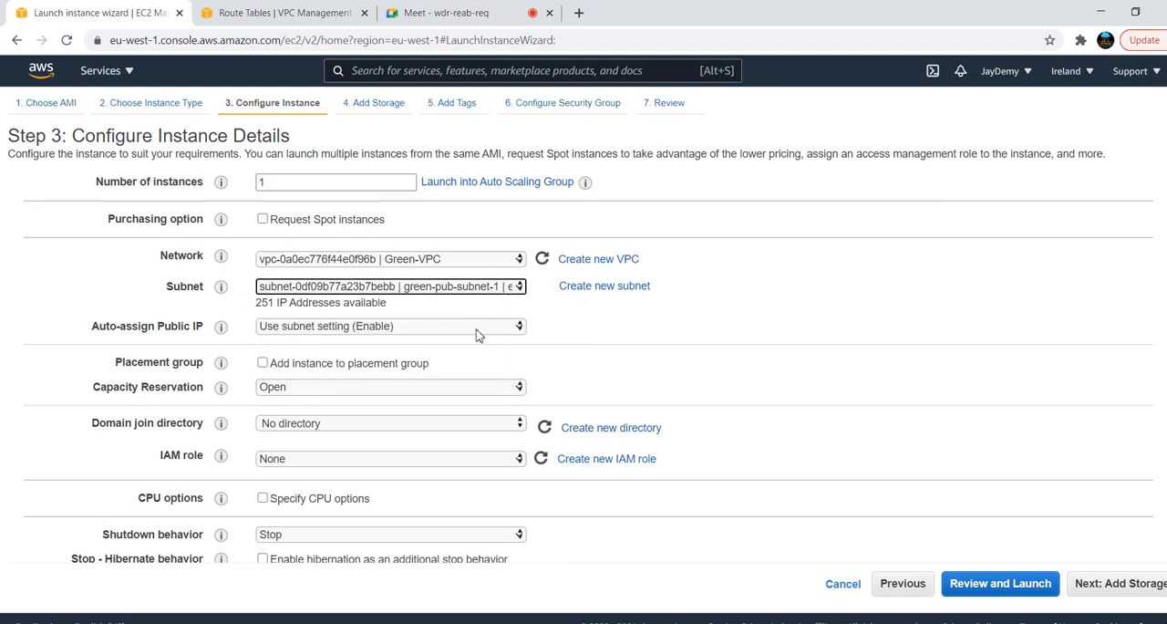
Keep the default storage and tags, assign the existing default security group, and proceed to the launch review
left_click(1118, 591)
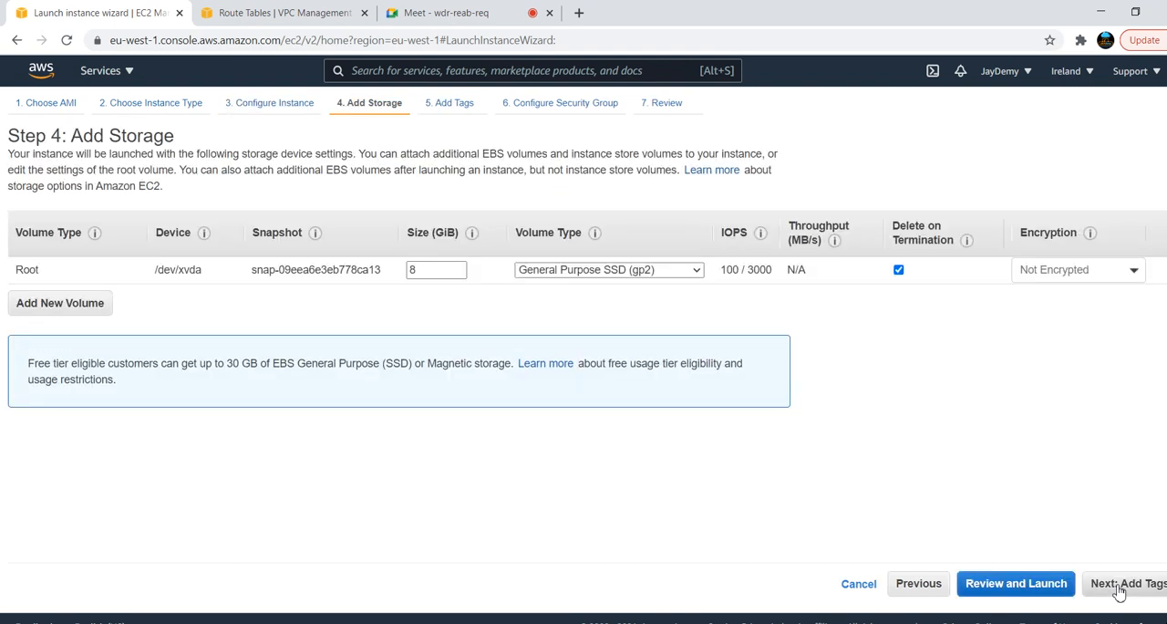
left_click(1119, 592)
left_click(1119, 592)
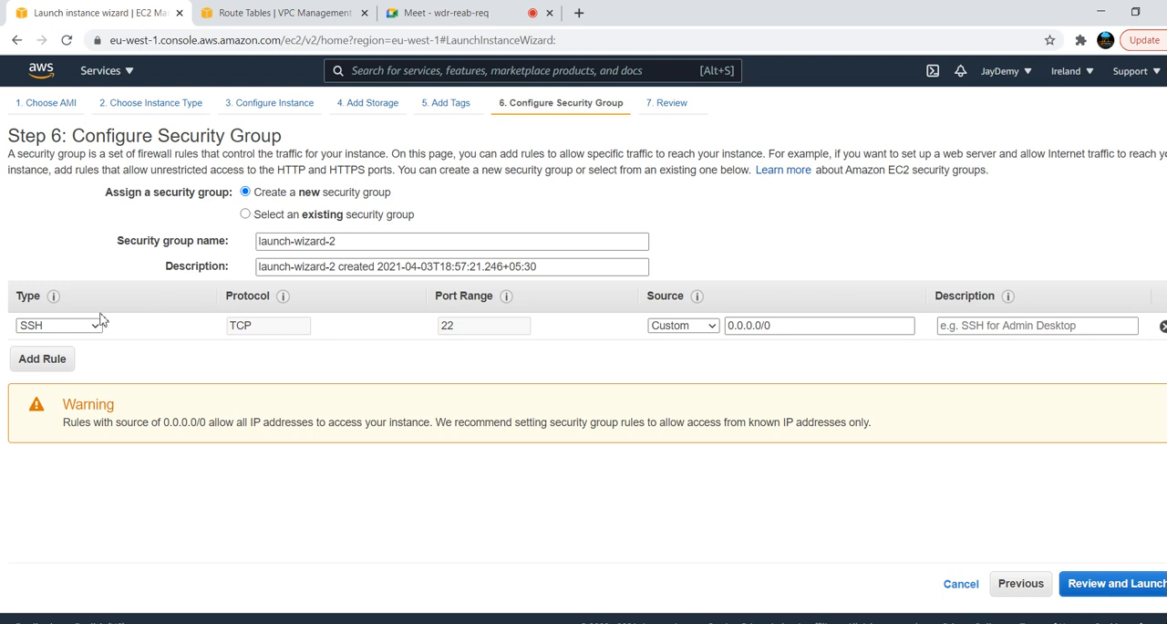
left_click(314, 216)
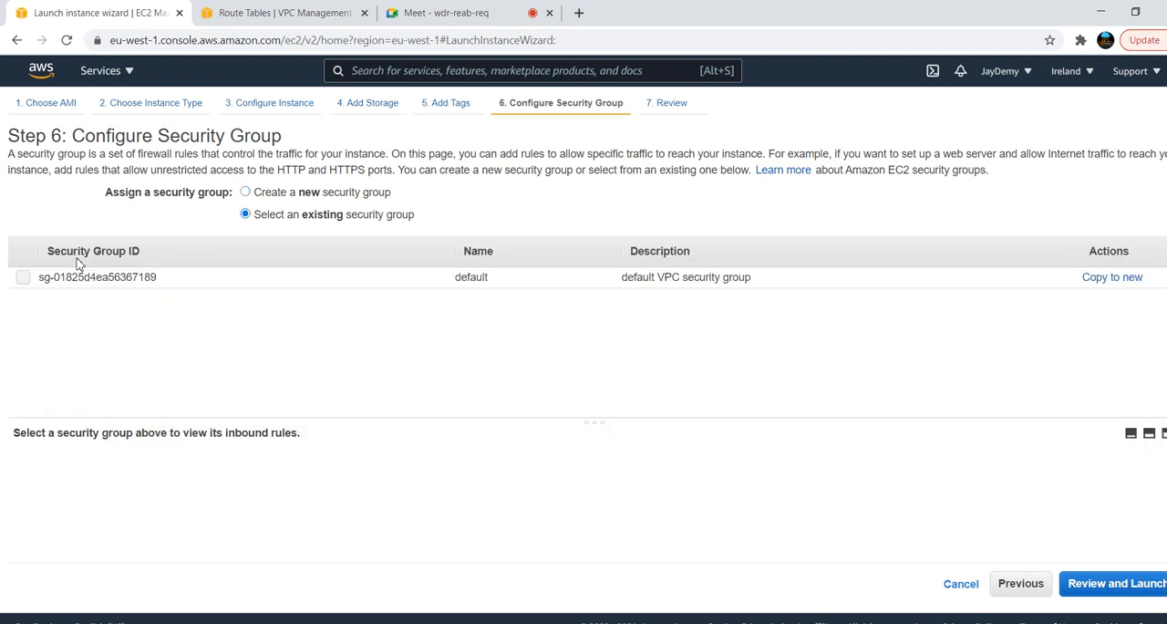
left_click(23, 277)
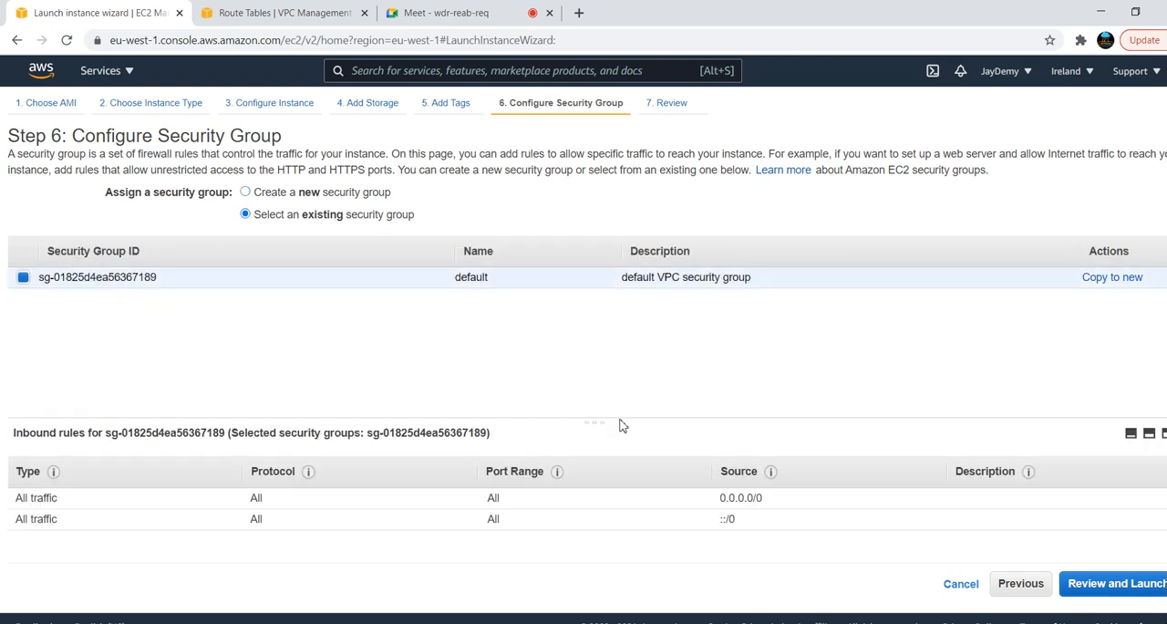
left_click(1094, 592)
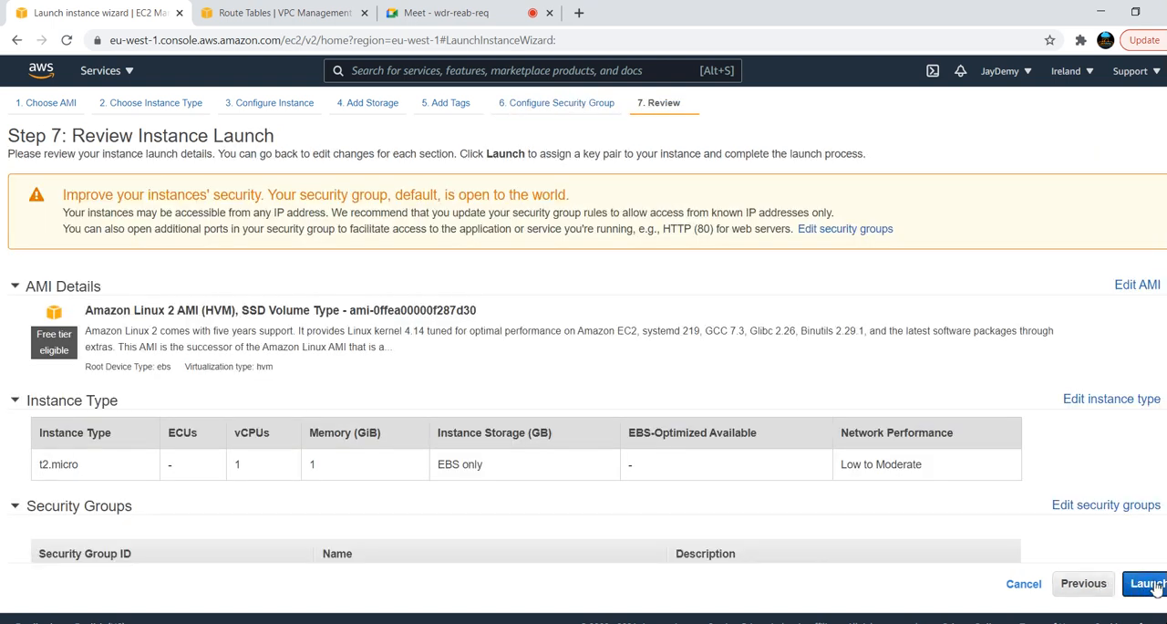
Launch the instance with the existing key pair aws-batch-5, acknowledging access to its private key, and view the instances list
left_click(1151, 584)
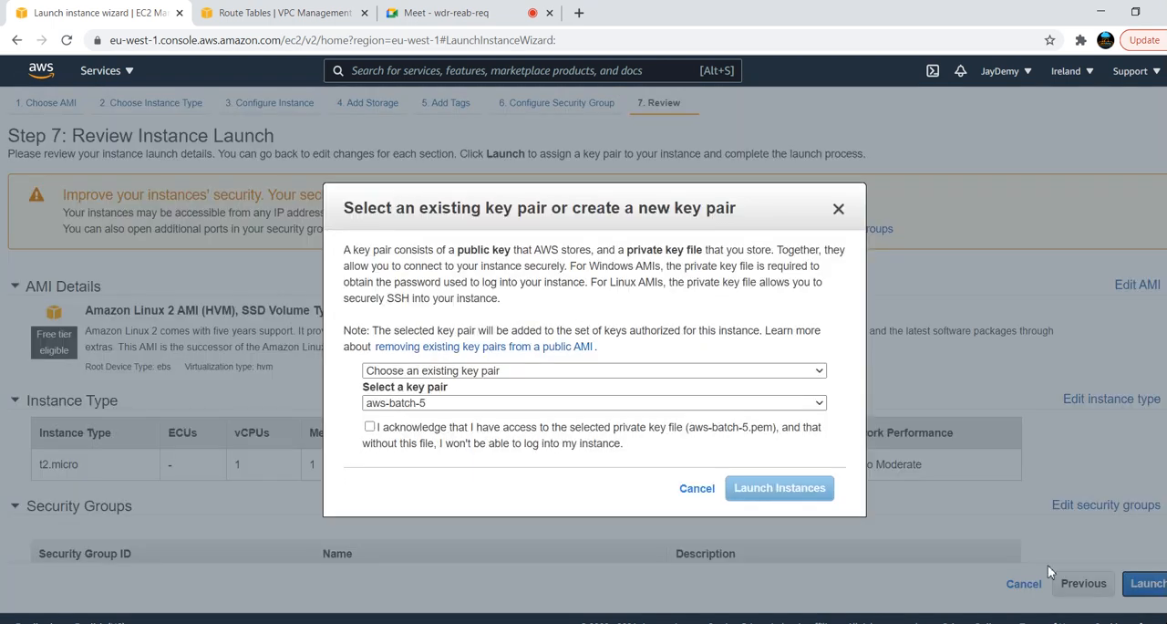
left_click(370, 428)
left_click(769, 487)
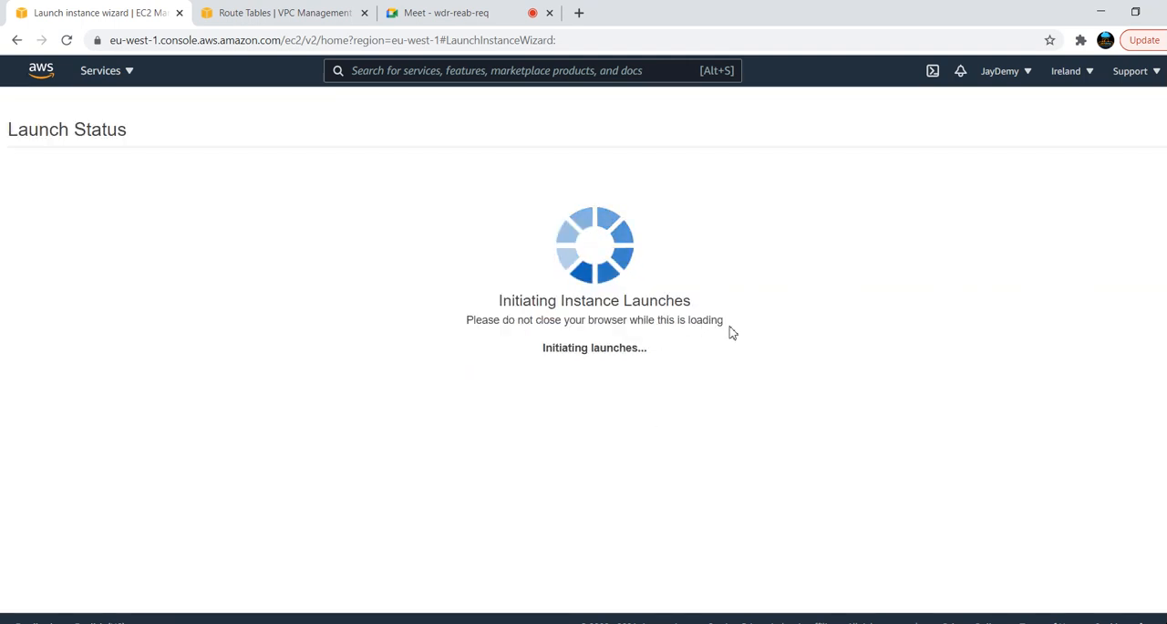
scroll(587, 384, "down", 1)
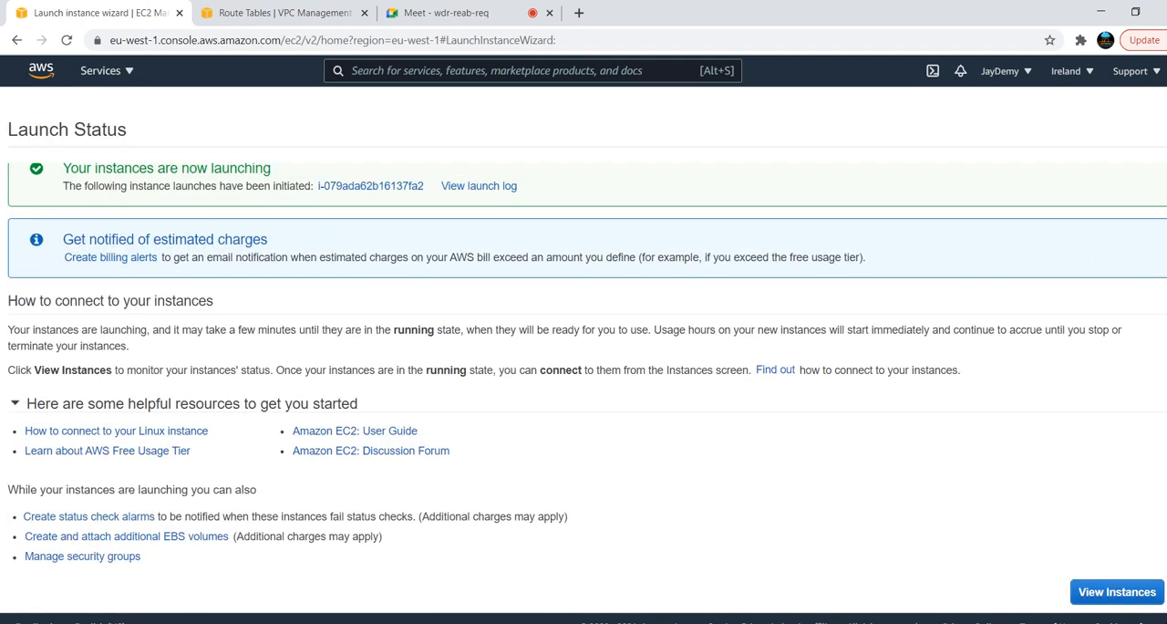
left_click(1111, 594)
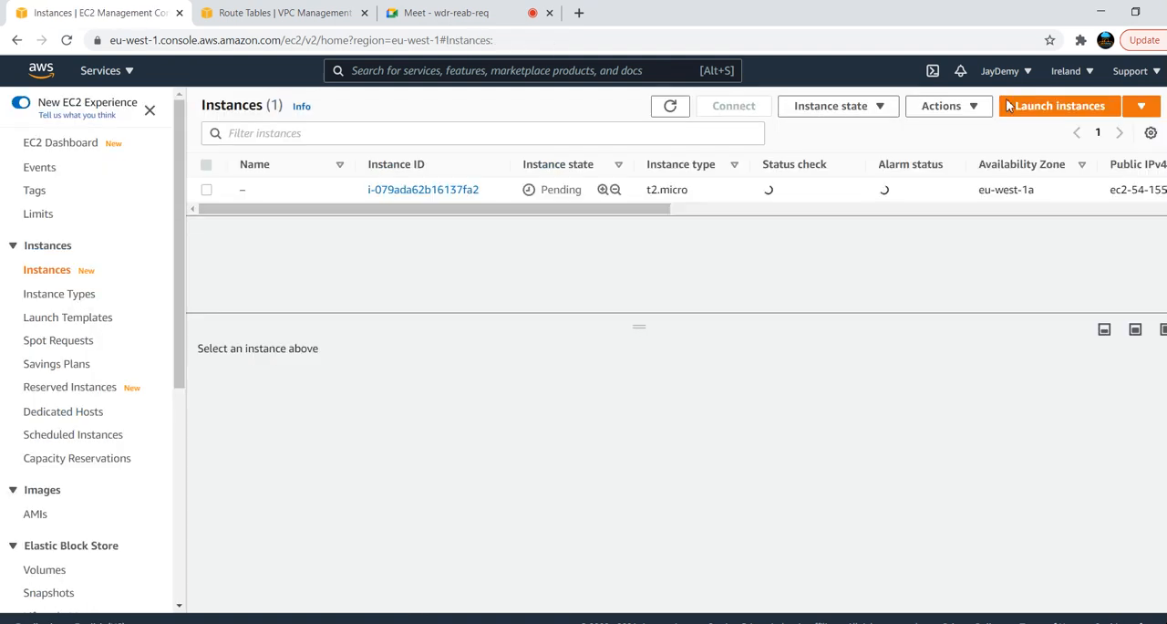
Start launching a second EC2 instance of type t2.micro and proceed to its configuration details
left_click(1040, 108)
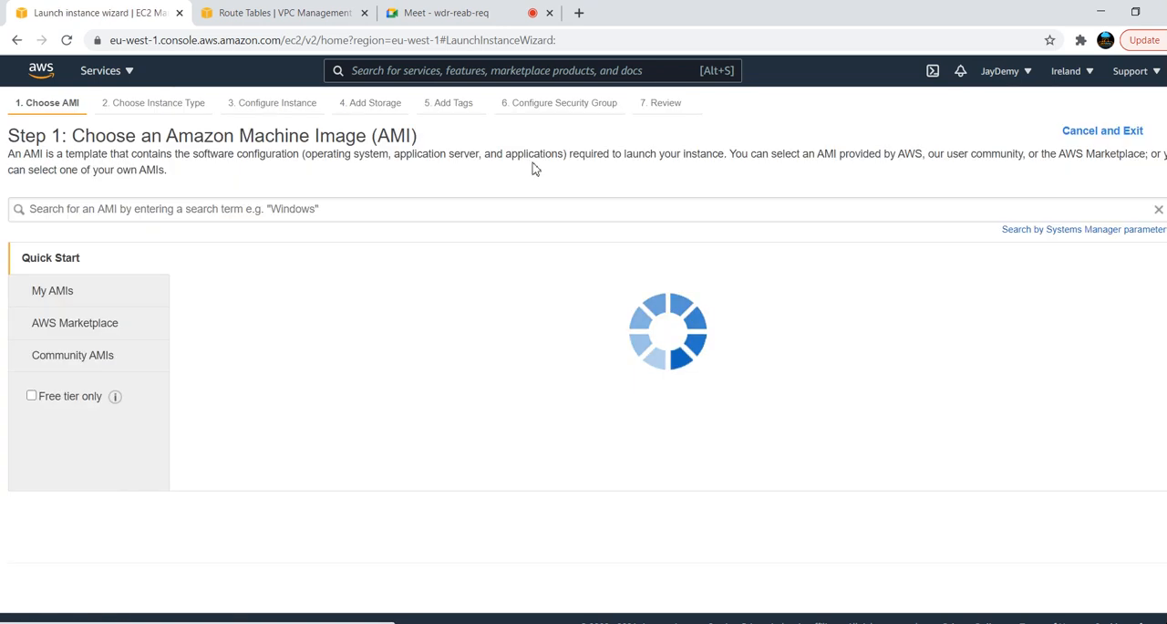
left_click(1086, 293)
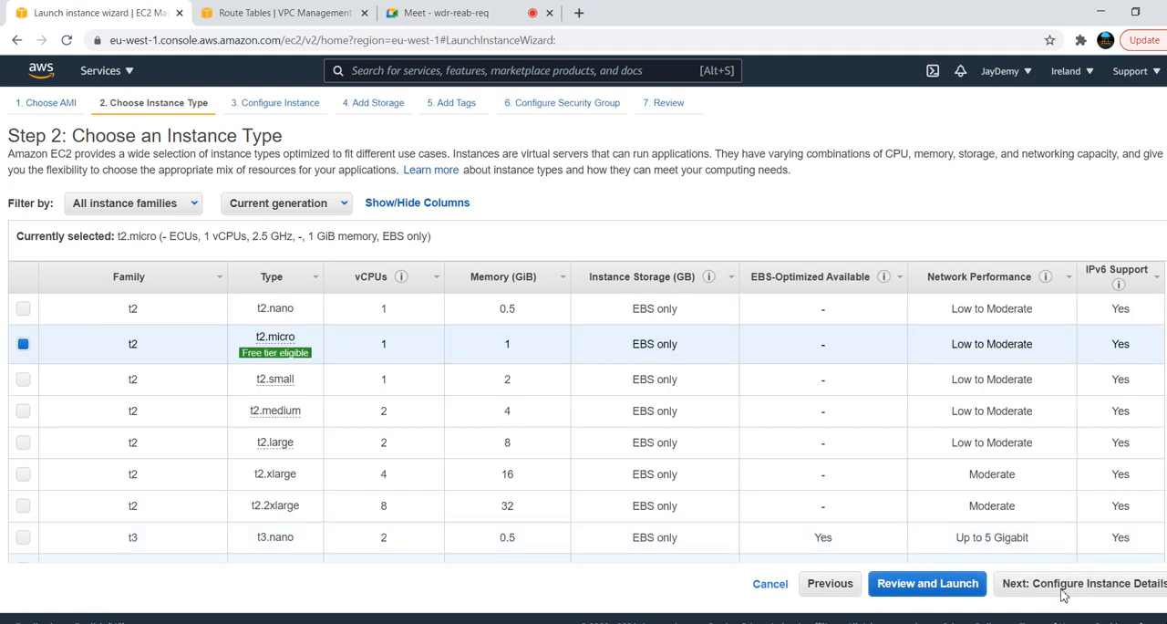
left_click(1063, 594)
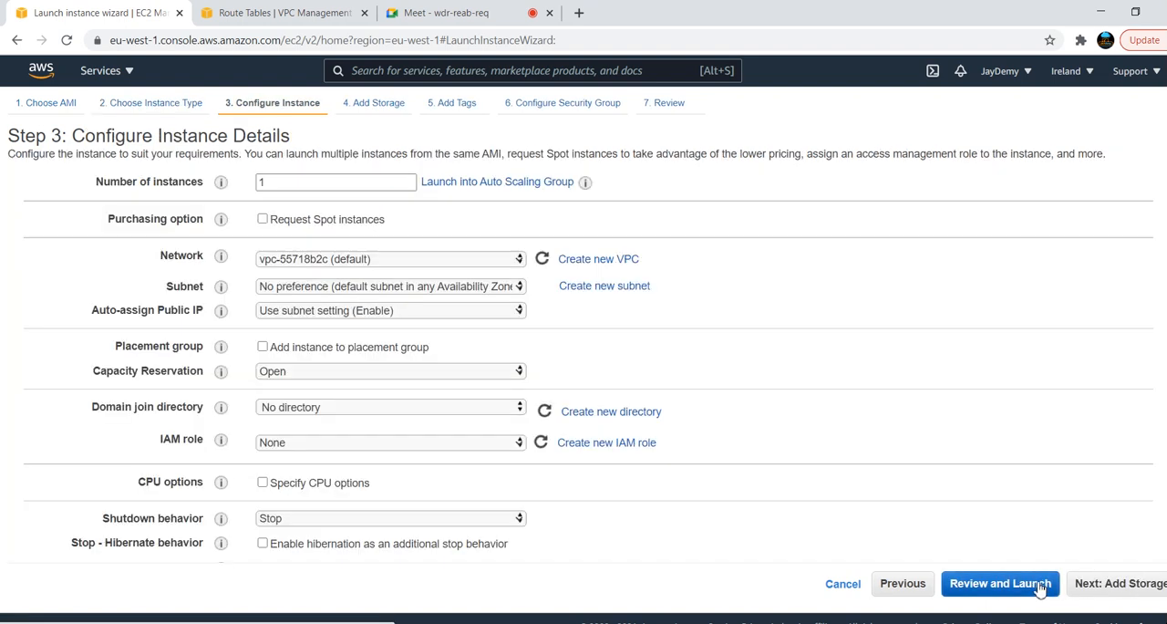
Place the second instance in the Red-vpc network, in subnet red-subnet-1
left_click(515, 261)
left_click(421, 310)
left_click(466, 290)
left_click(465, 290)
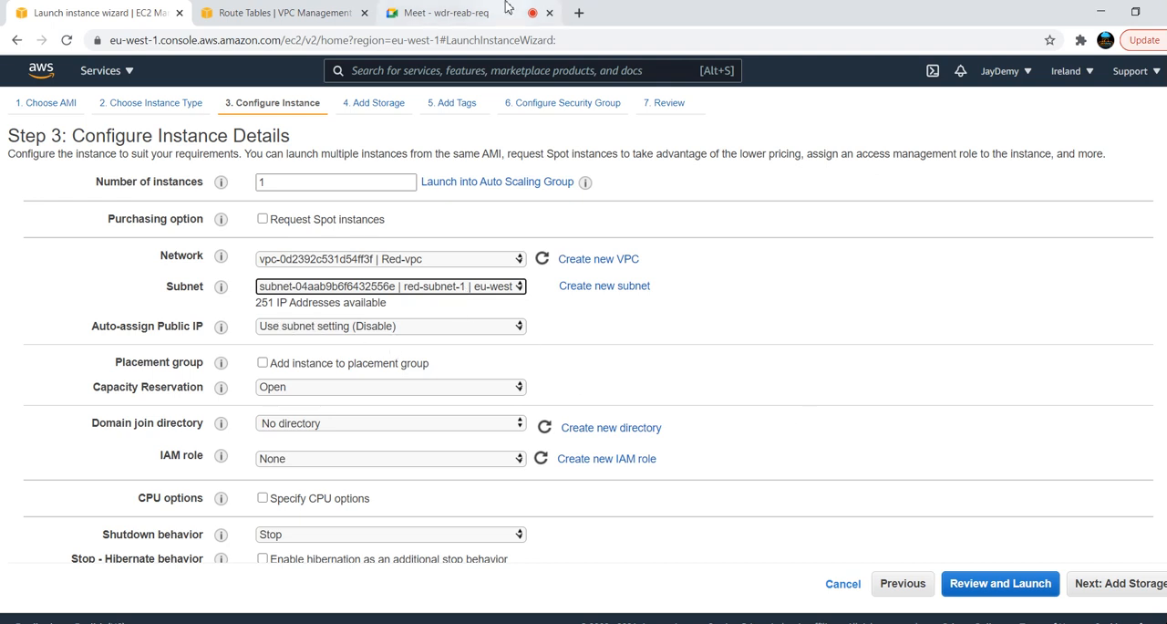
In the VPC console, enable auto-assignment of public IPv4 addresses for red-subnet-1 and save the setting
left_click(278, 13)
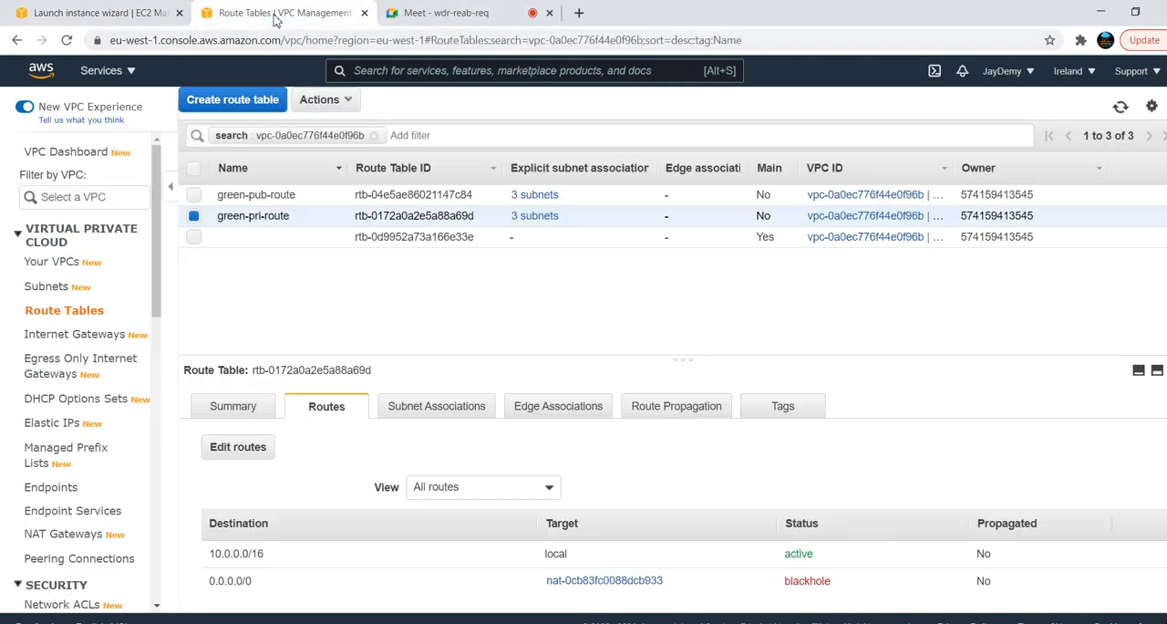
left_click(54, 292)
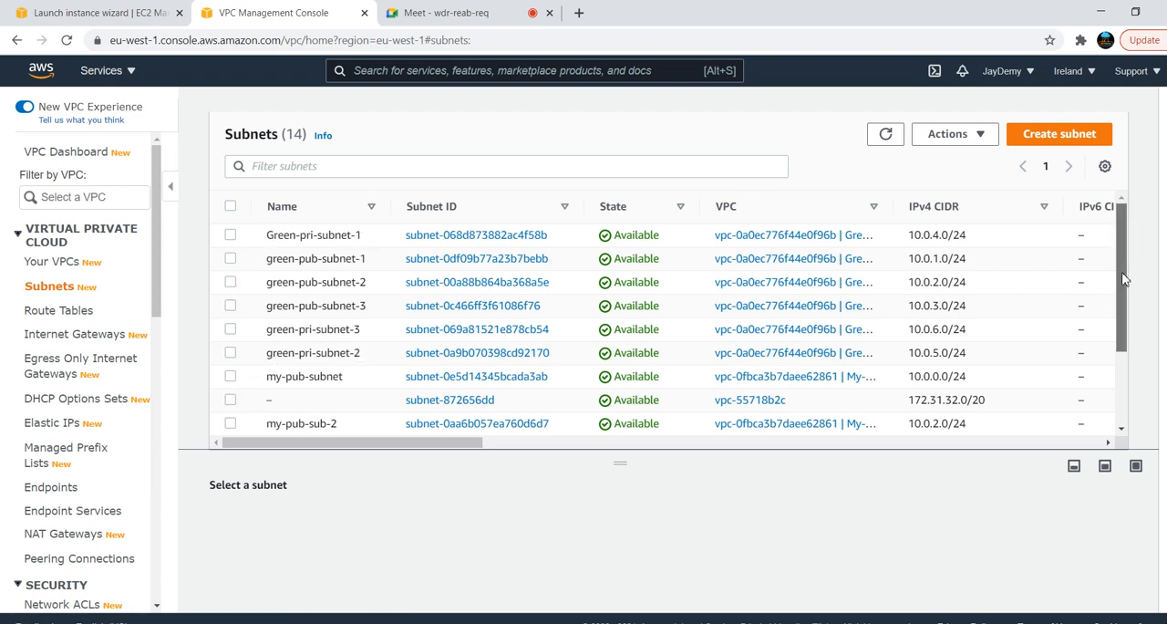
scroll(1124, 280, "down", 3)
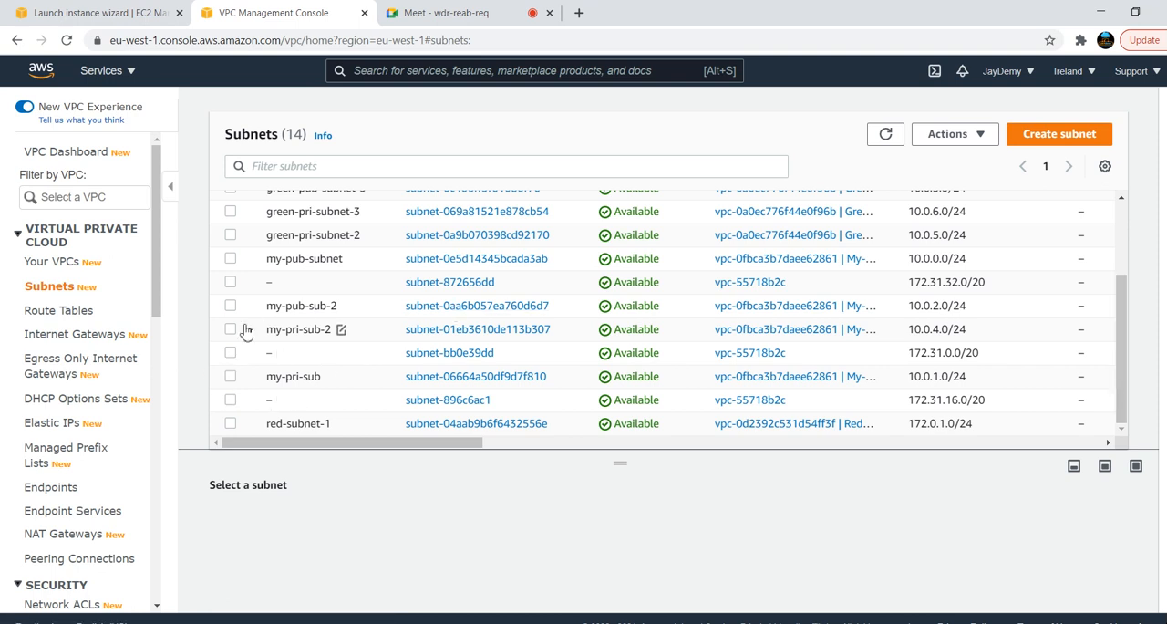
left_click(231, 423)
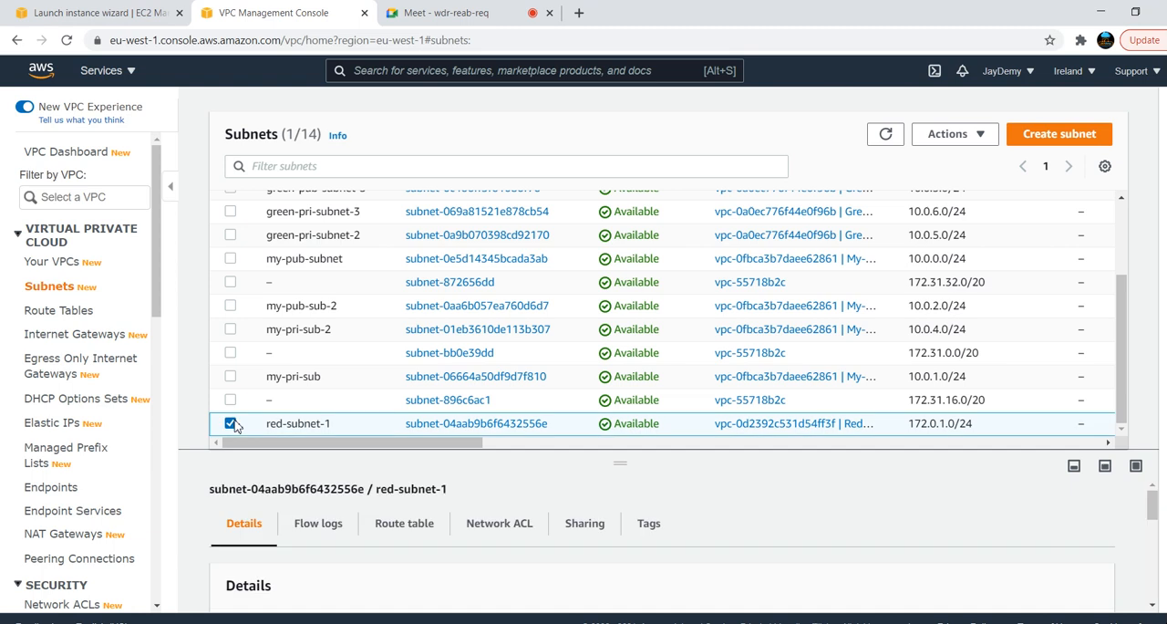
left_click(990, 135)
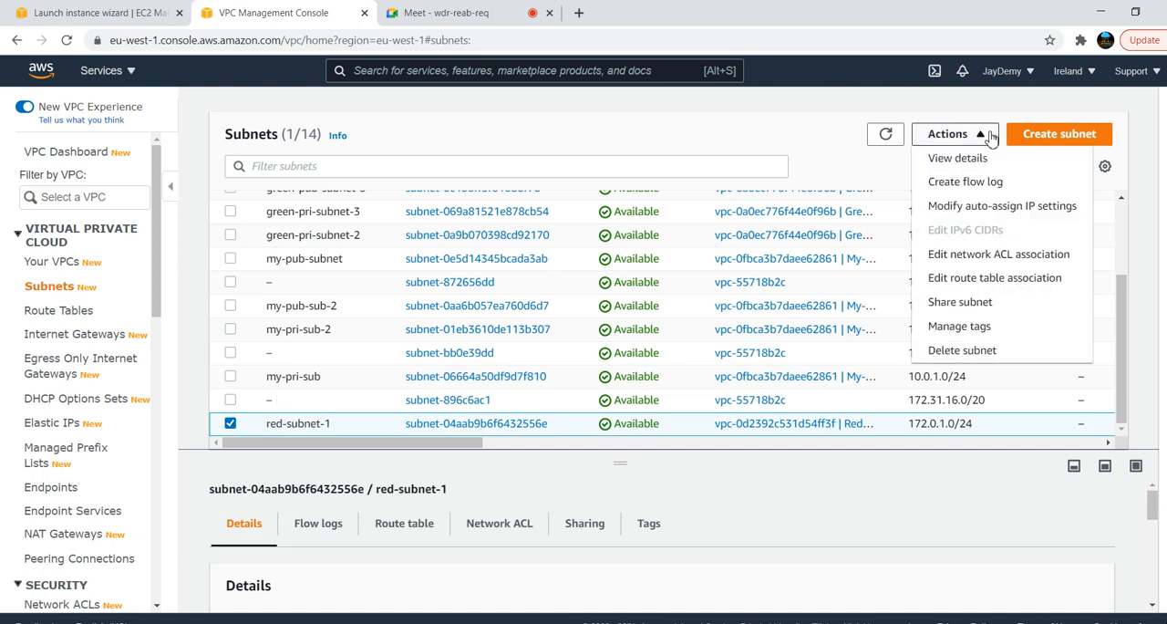
left_click(979, 215)
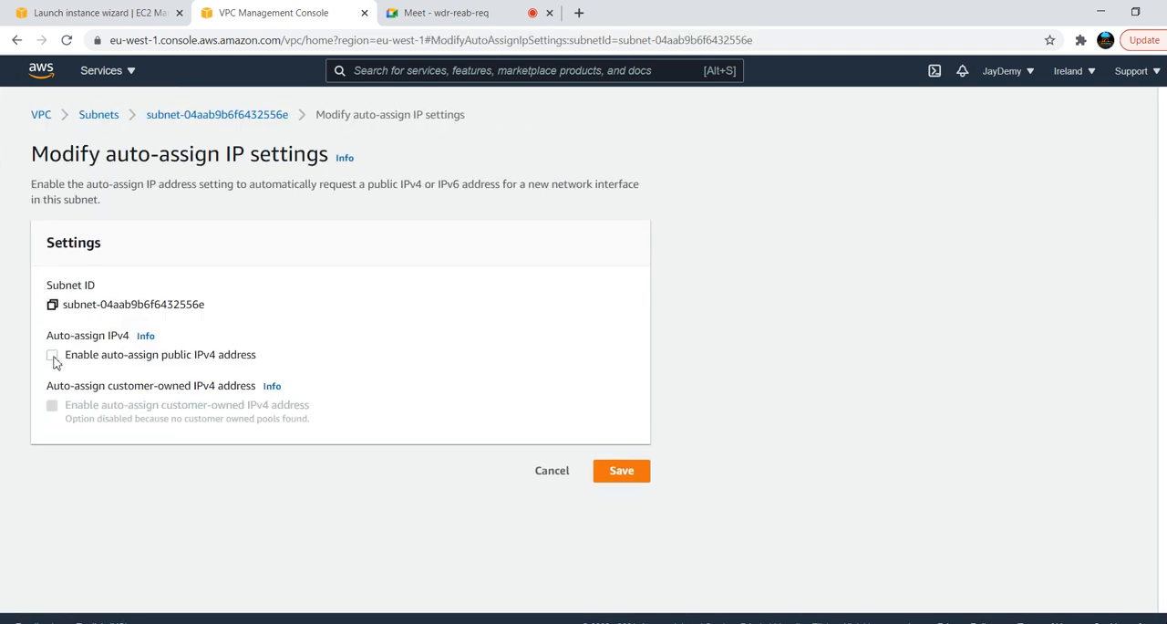
left_click(634, 484)
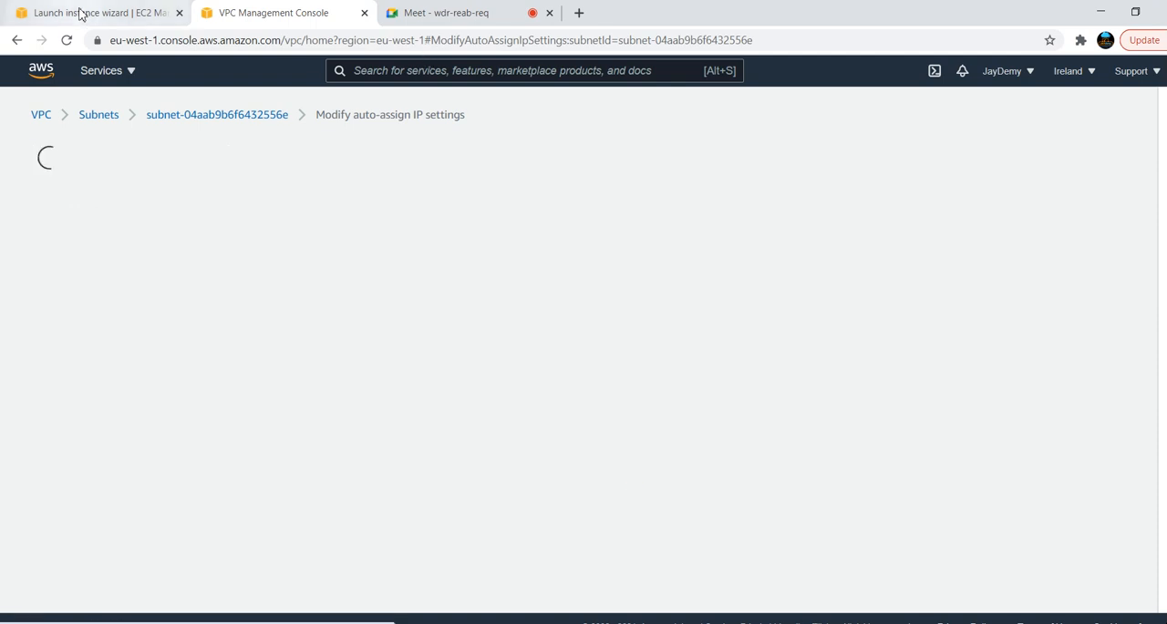
Back in the EC2 launch wizard, enable public IP auto-assignment, keep the default storage without tags, and proceed to the security group configuration
left_click(83, 12)
left_click(513, 332)
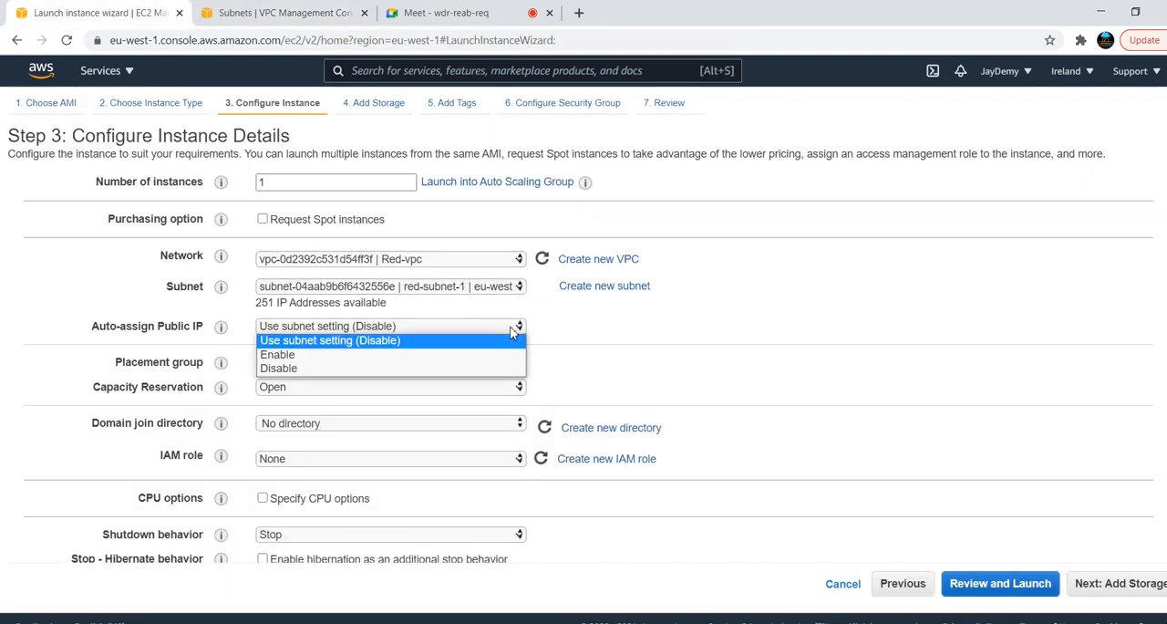
left_click(350, 356)
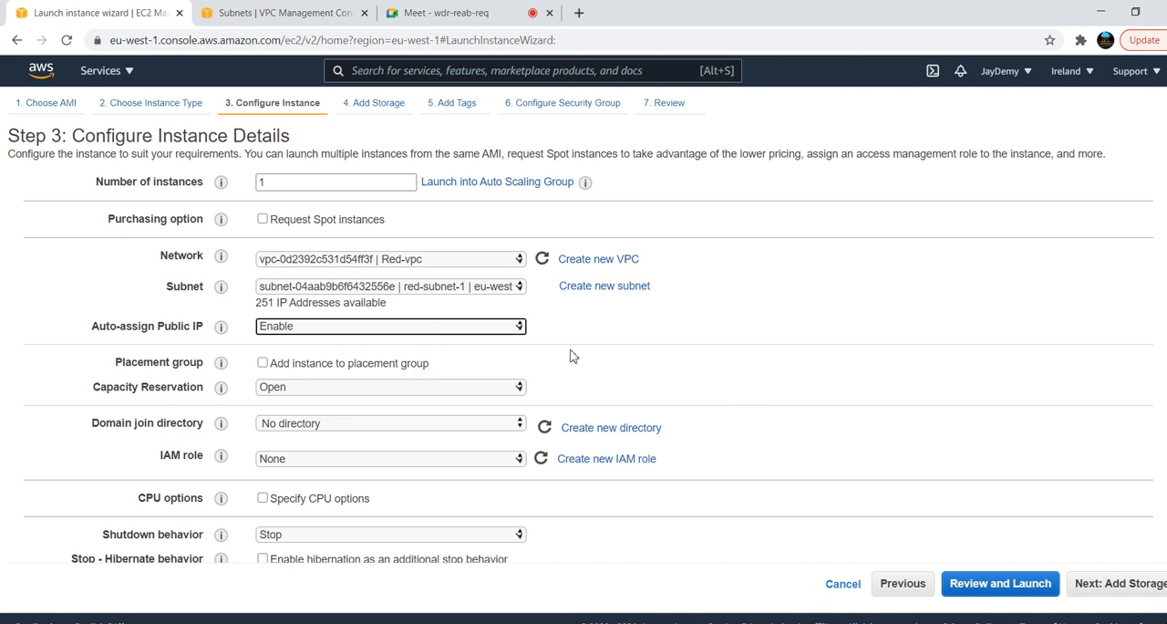
left_click(1118, 586)
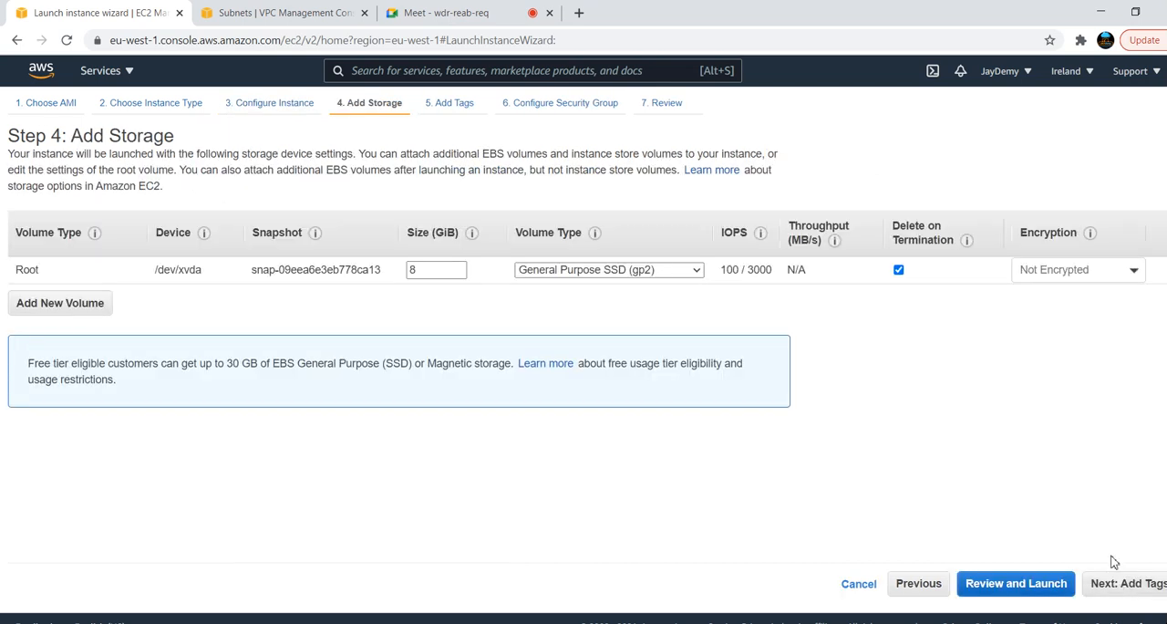
left_click(1118, 586)
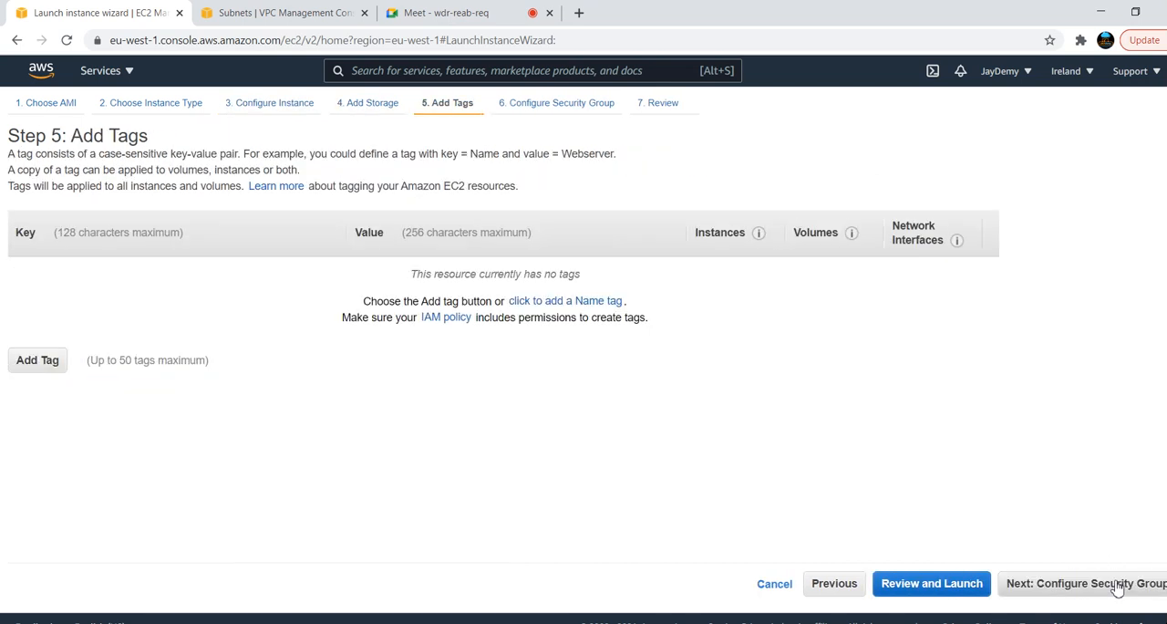
left_click(1072, 590)
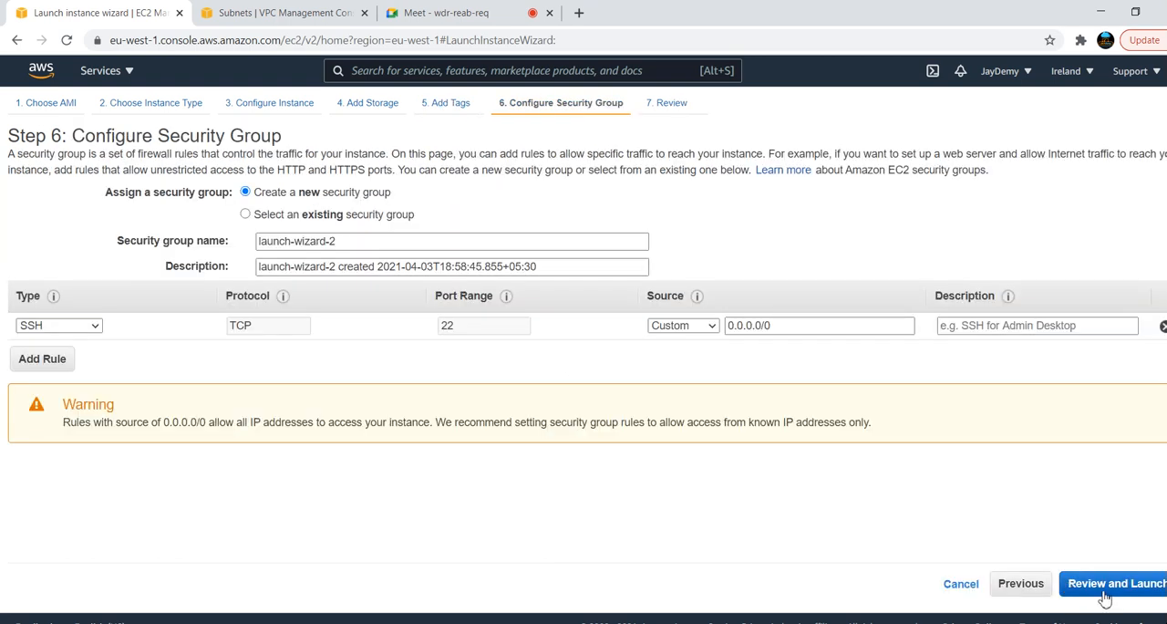
Assign the existing default VPC security group to the second instance and proceed to the launch review
left_click(351, 217)
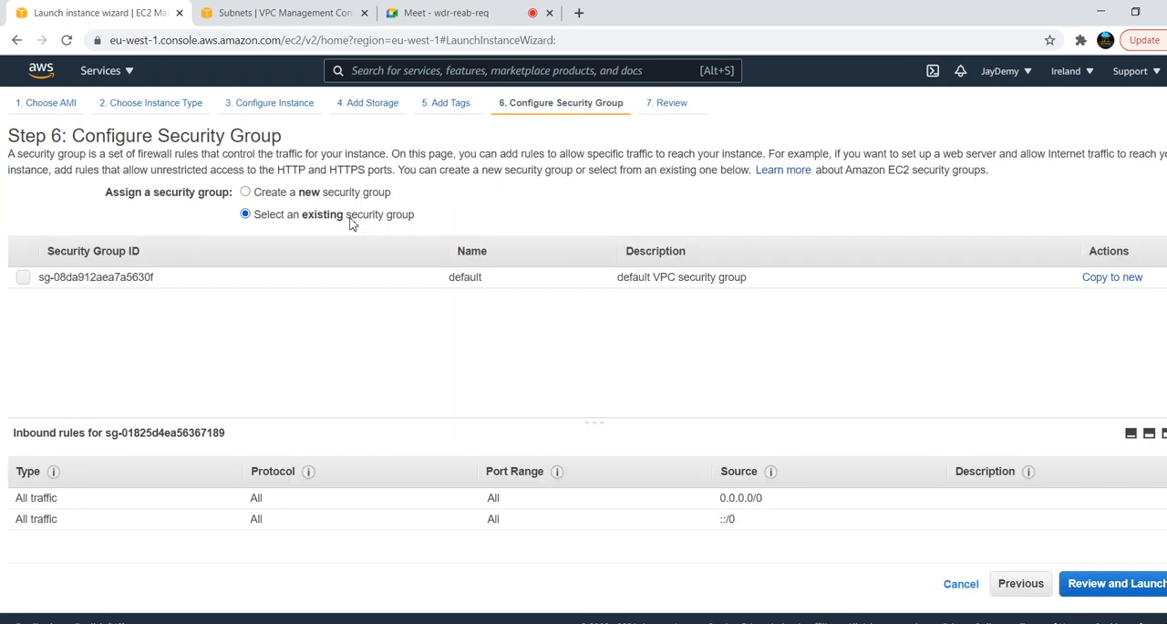
left_click(24, 278)
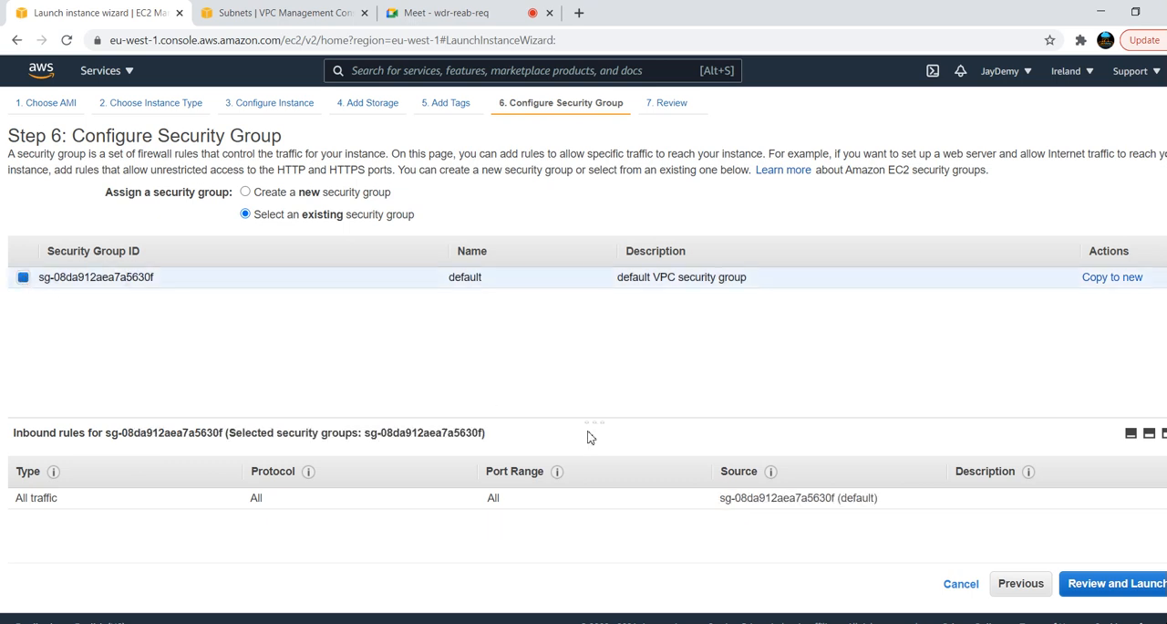
left_click(1129, 592)
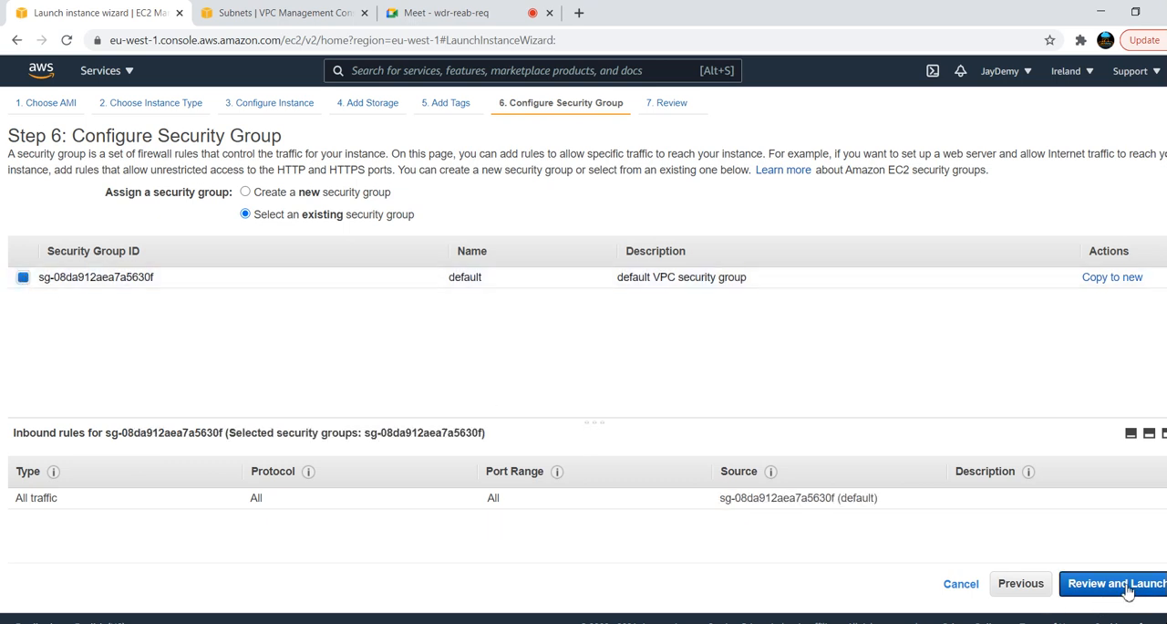
Launch the second instance with key pair aws-batch-5, acknowledging private key access, and return to the instances list
left_click(1142, 584)
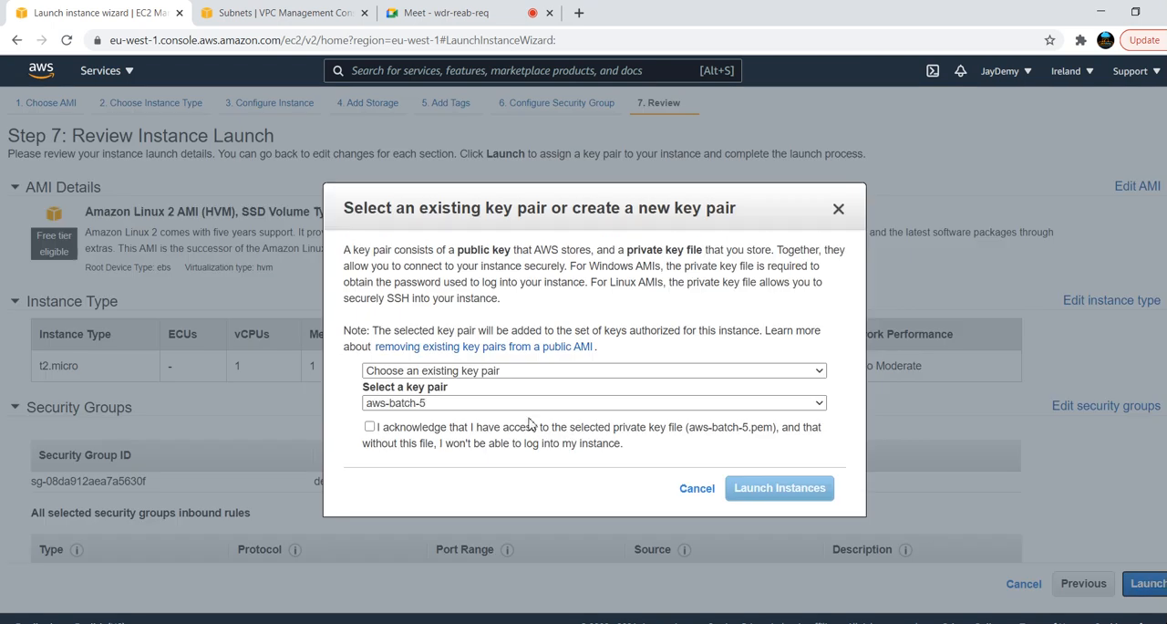
left_click(371, 426)
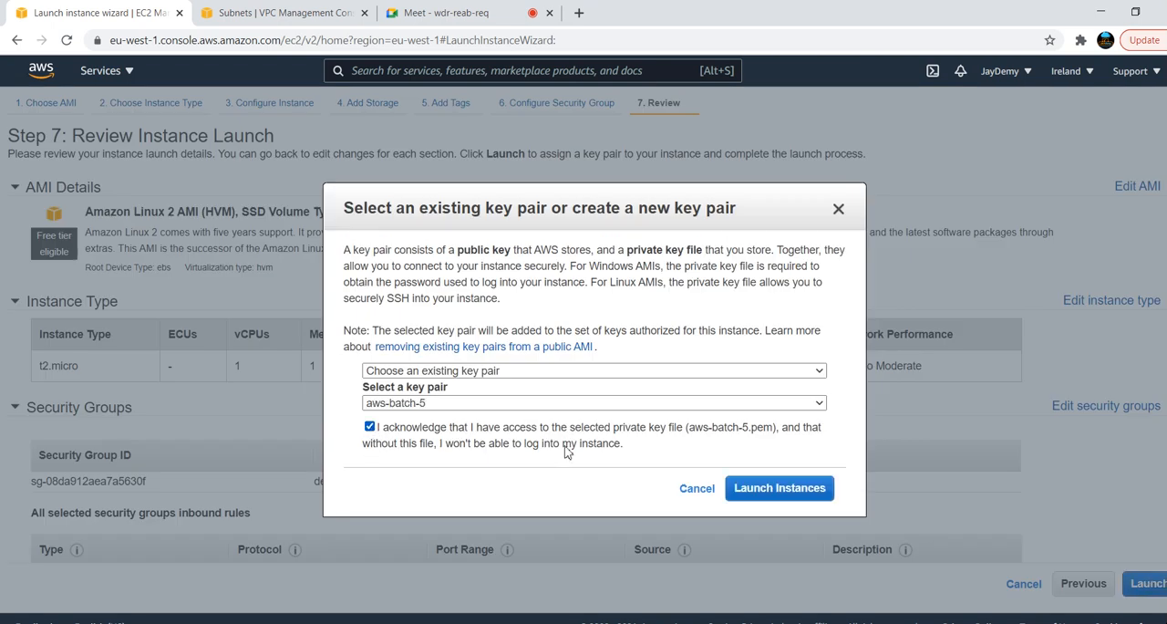
left_click(753, 493)
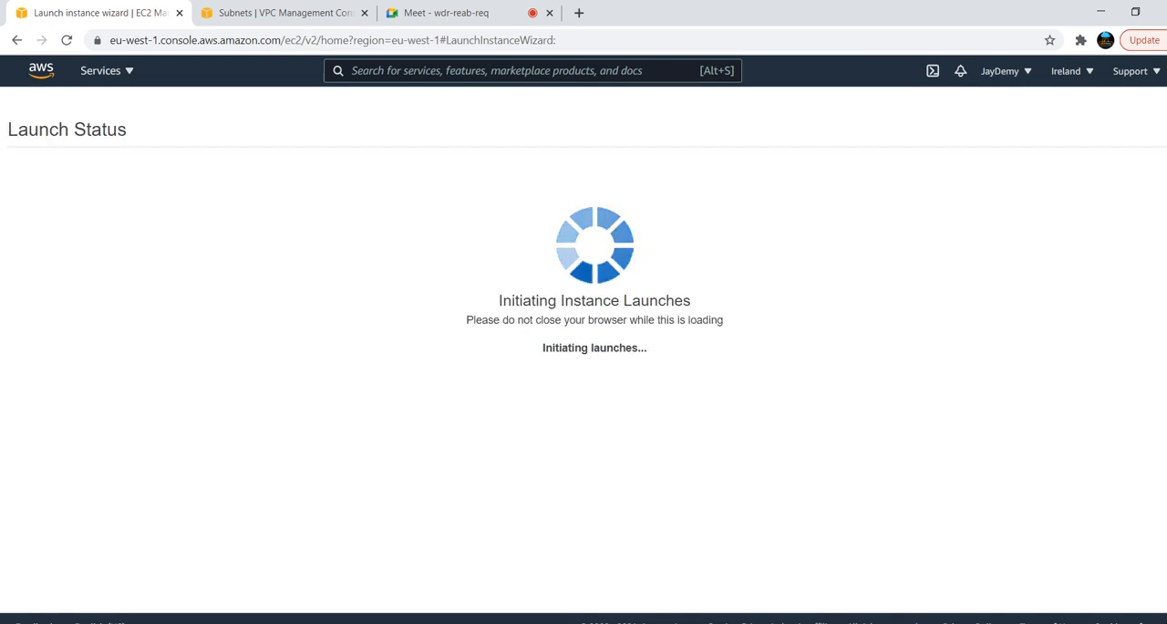
scroll(1094, 592, "down", 1)
left_click(1104, 592)
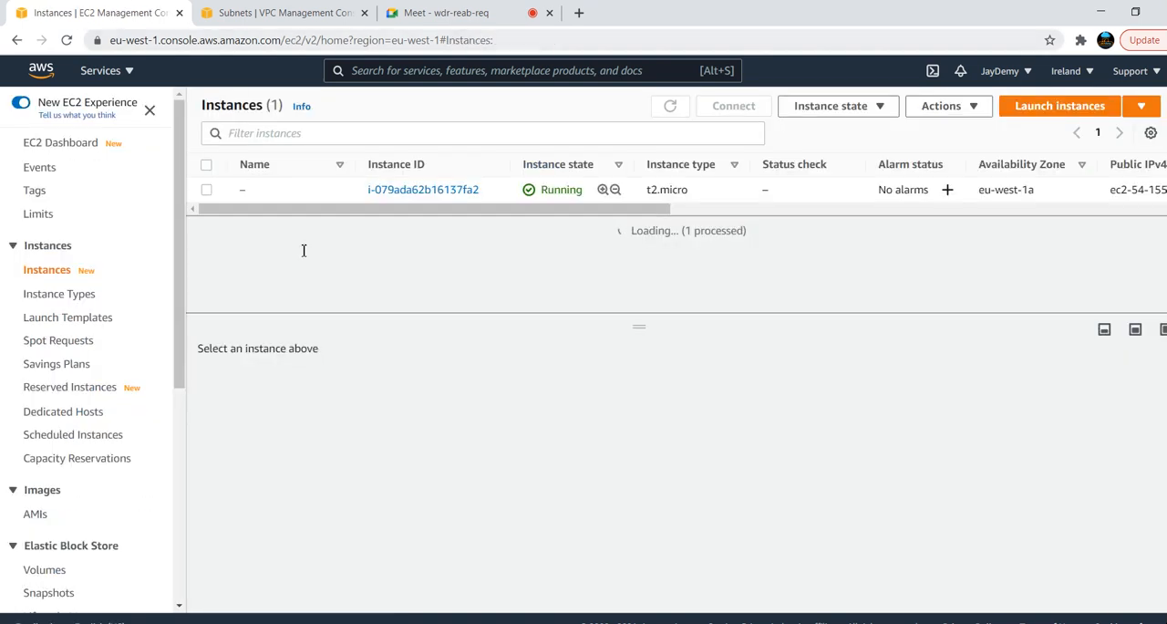
Name the first instance, in availability zone eu-west-1a, Green-Server
left_click(253, 189)
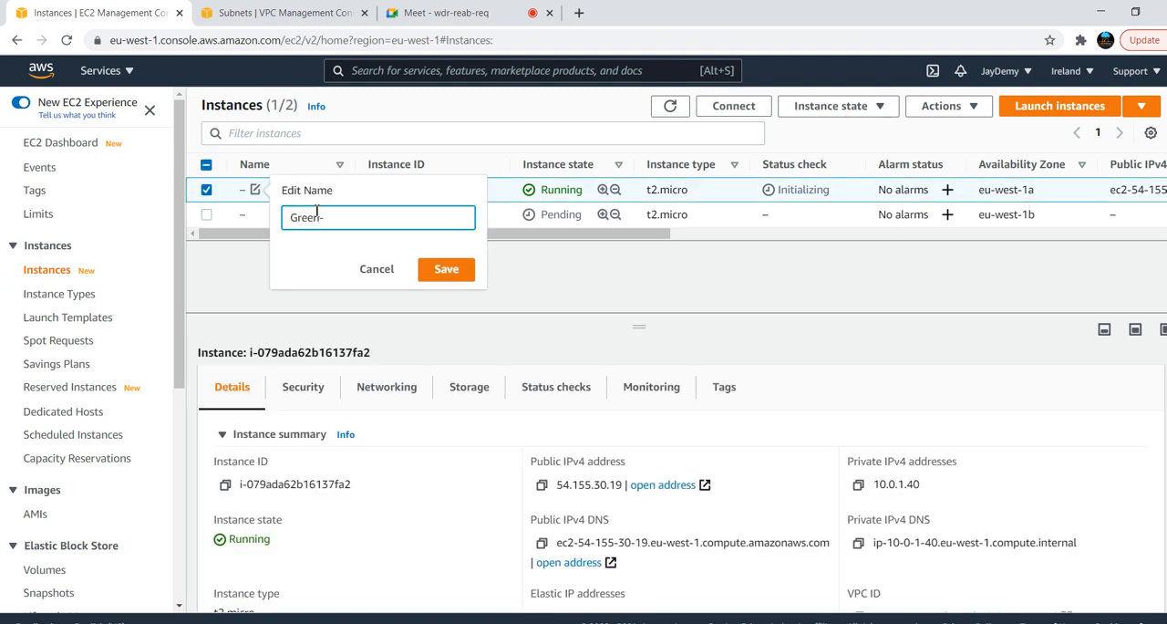
type("Green-Server")
left_click(446, 270)
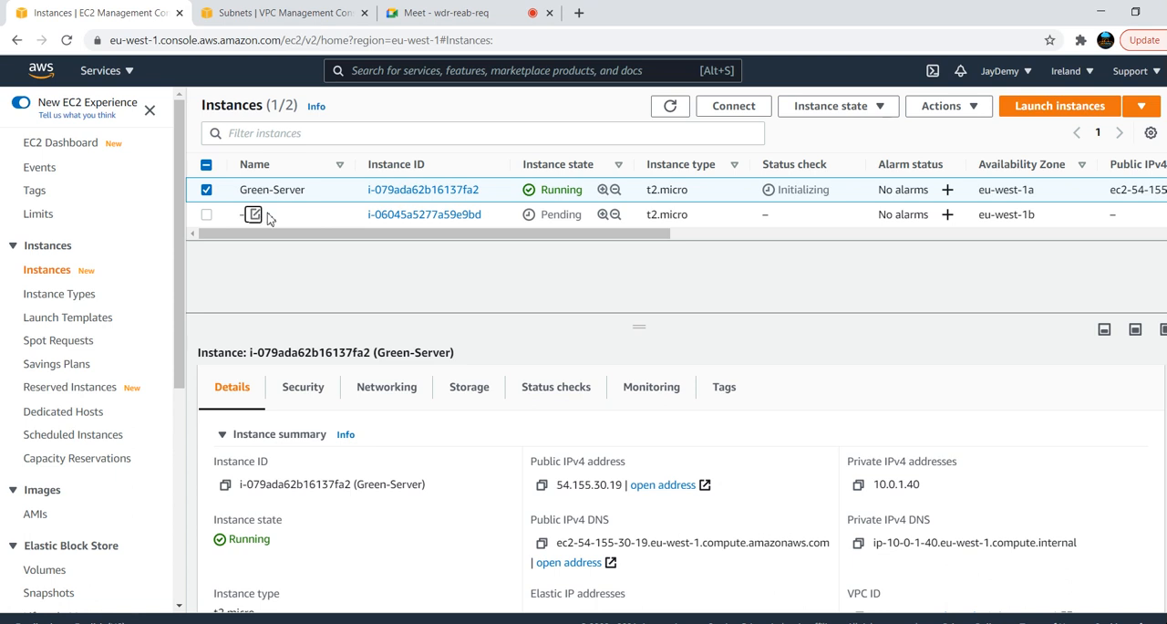
Name the second instance, in availability zone eu-west-1b, RED_SERVER
left_click(256, 214)
type("red-")
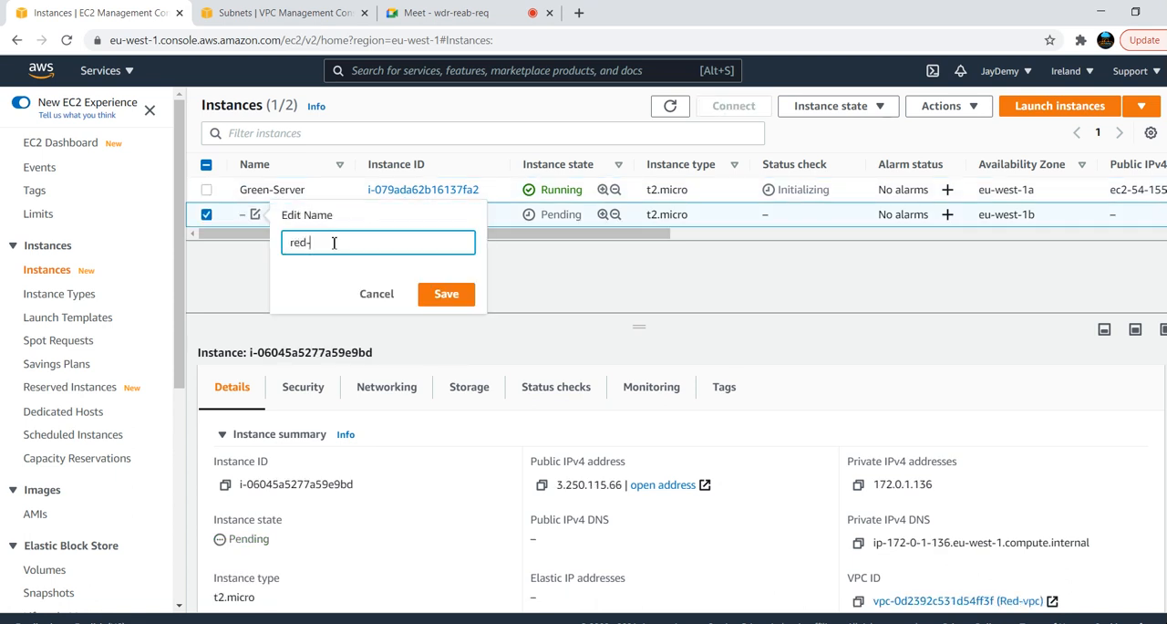
key("BackSpace")
key("BackSpace")
key("BackSpace")
key("BackSpace")
key("BackSpace")
key("BackSpace")
key("BackSpace")
key("BackSpace")
key("BackSpace")
key("BackSpace")
key("BackSpace")
key("BackSpace")
key("BackSpace")
key("BackSpace")
key("BackSpace")
key("BackSpace")
key("BackSpace")
key("BackSpace")
key("BackSpace")
key("BackSpace")
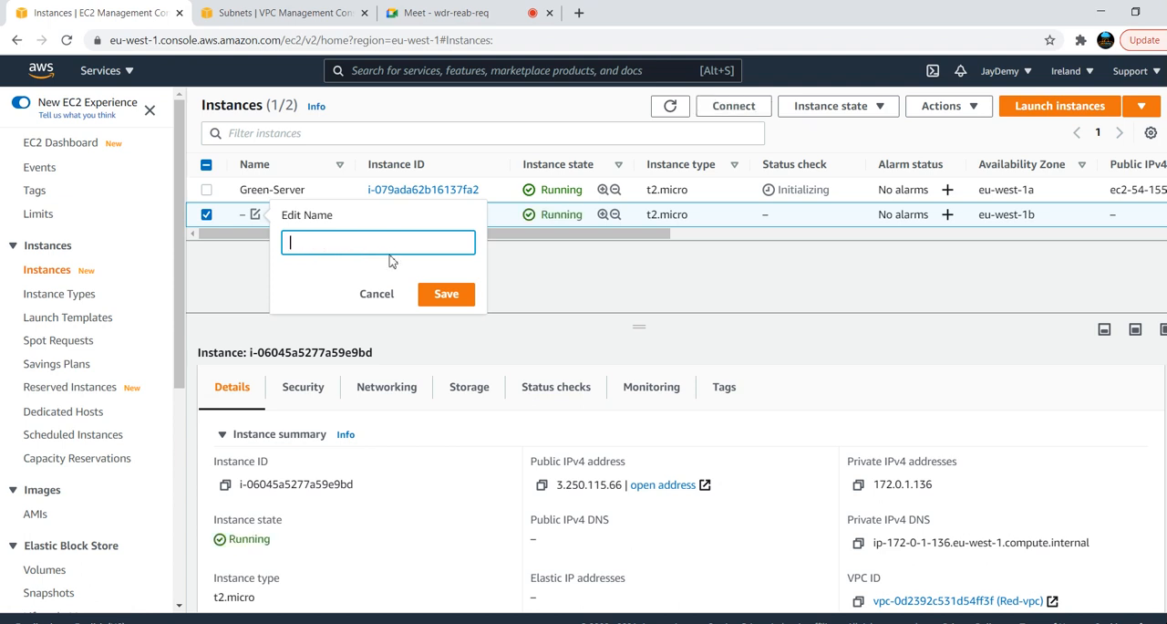
left_click(361, 244)
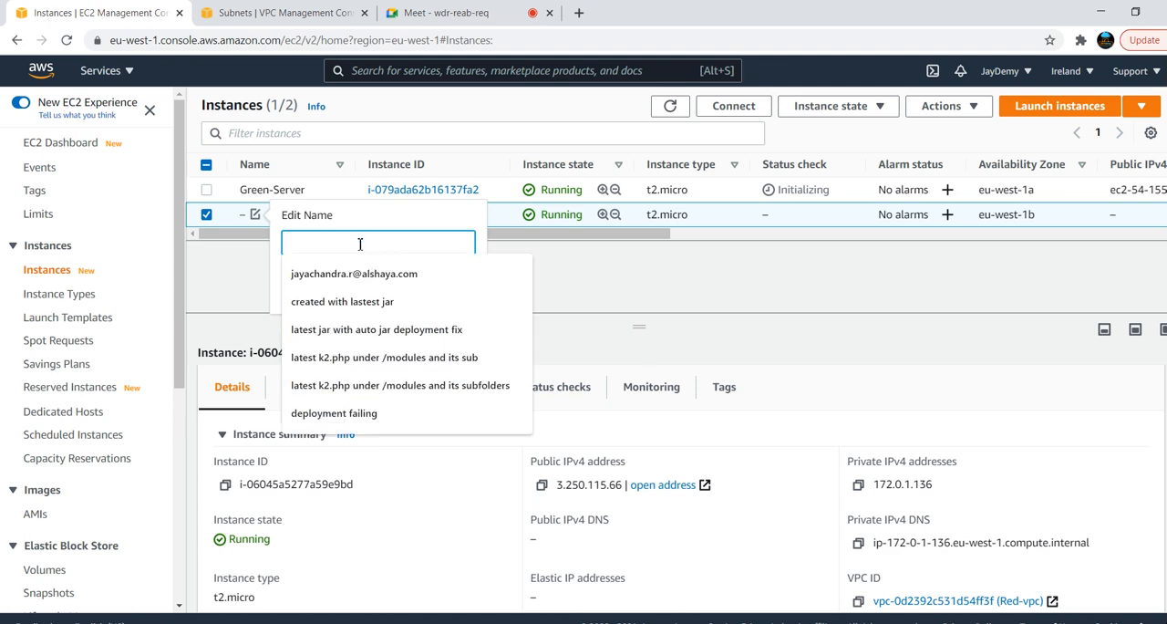
type("RED_SERVER")
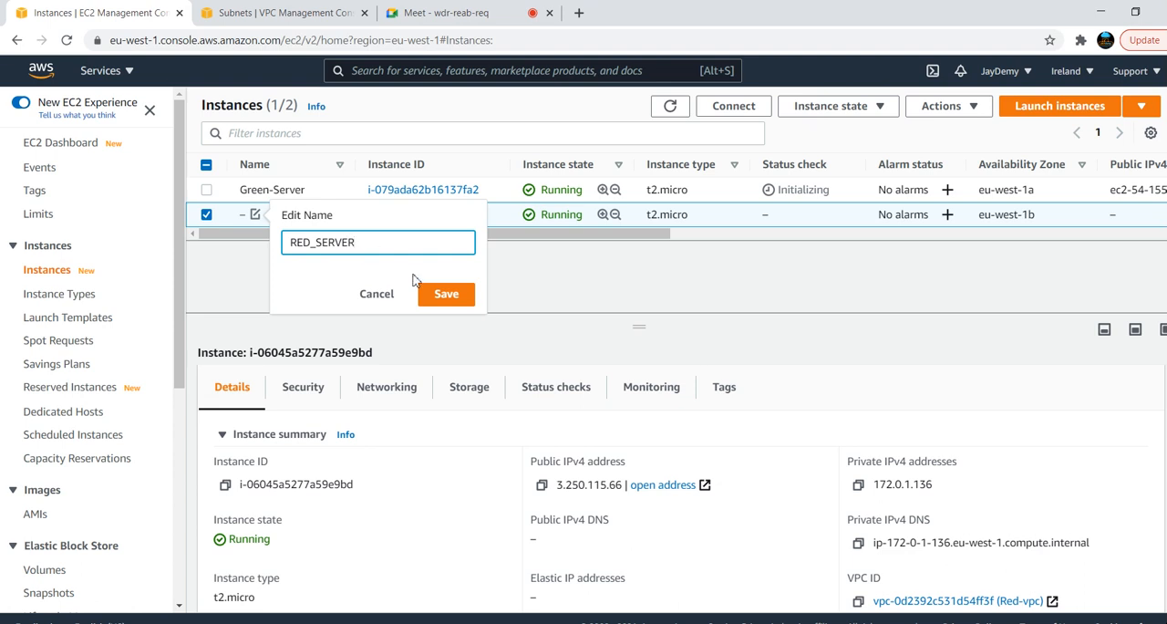
left_click(446, 294)
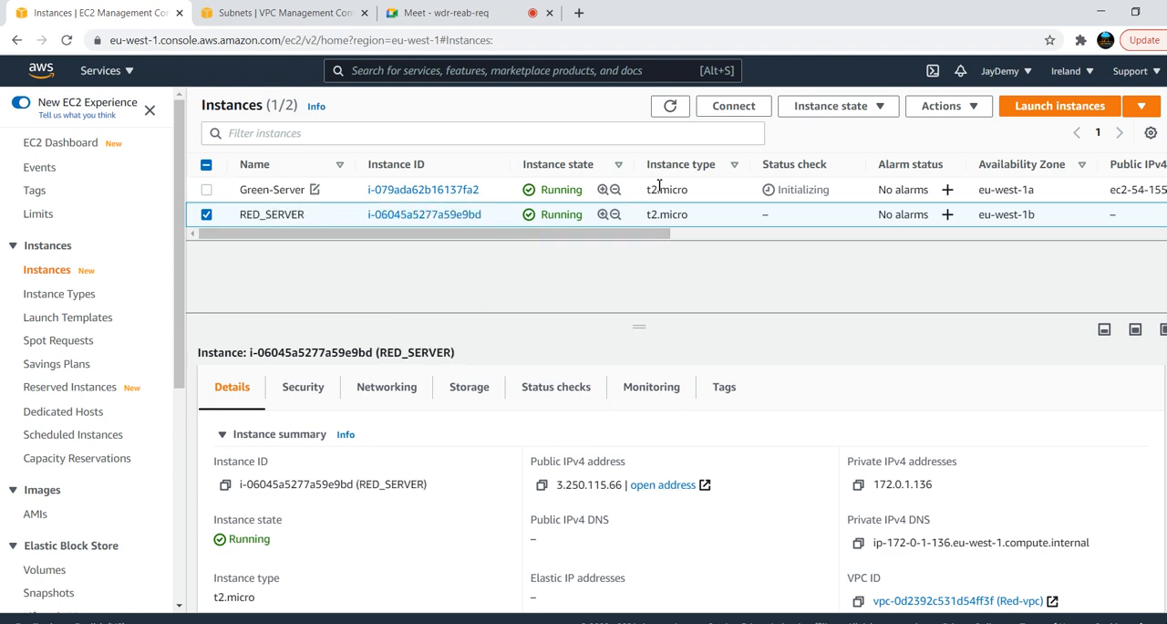
Refresh the instances list and select only Green-Server to show its connection details
left_click(671, 119)
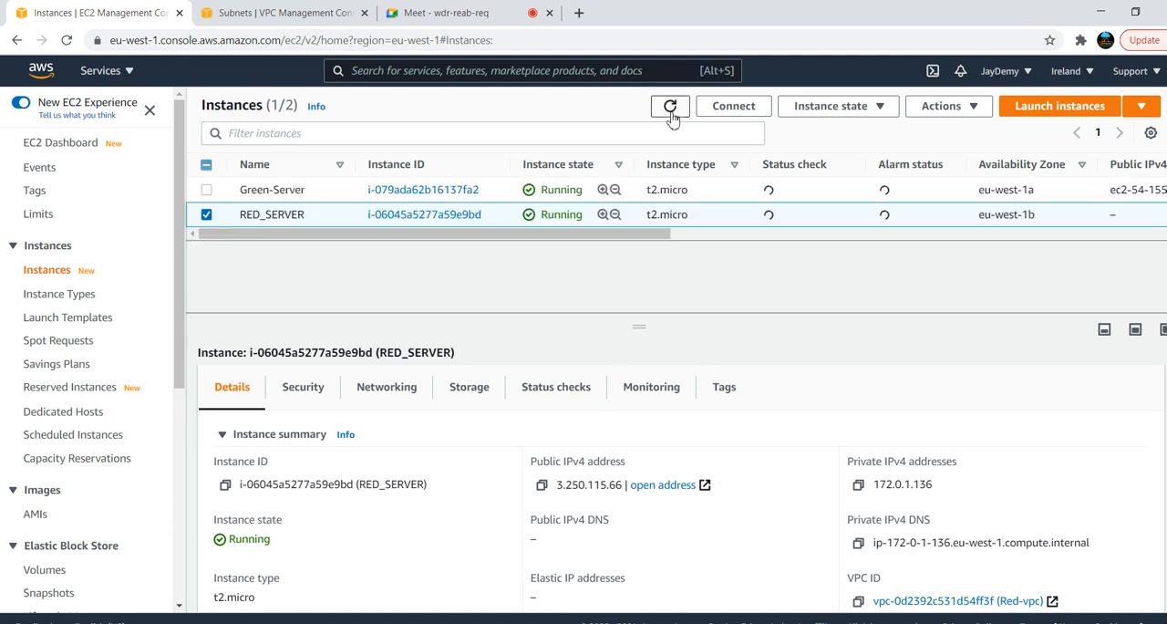
left_click(207, 190)
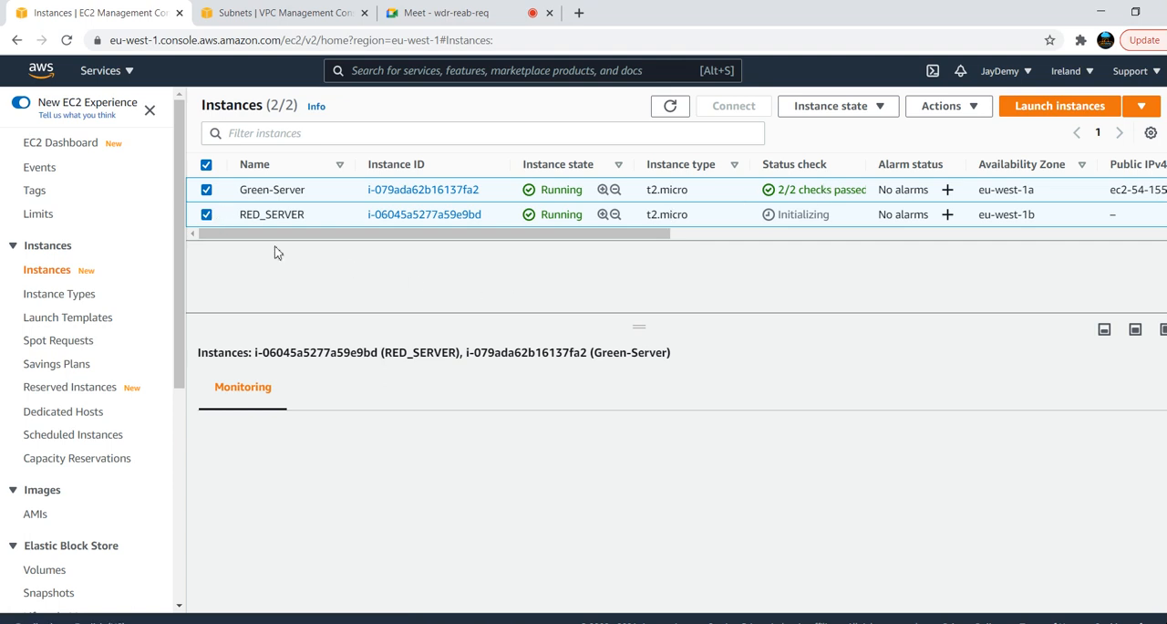
left_click(207, 216)
left_click(207, 216)
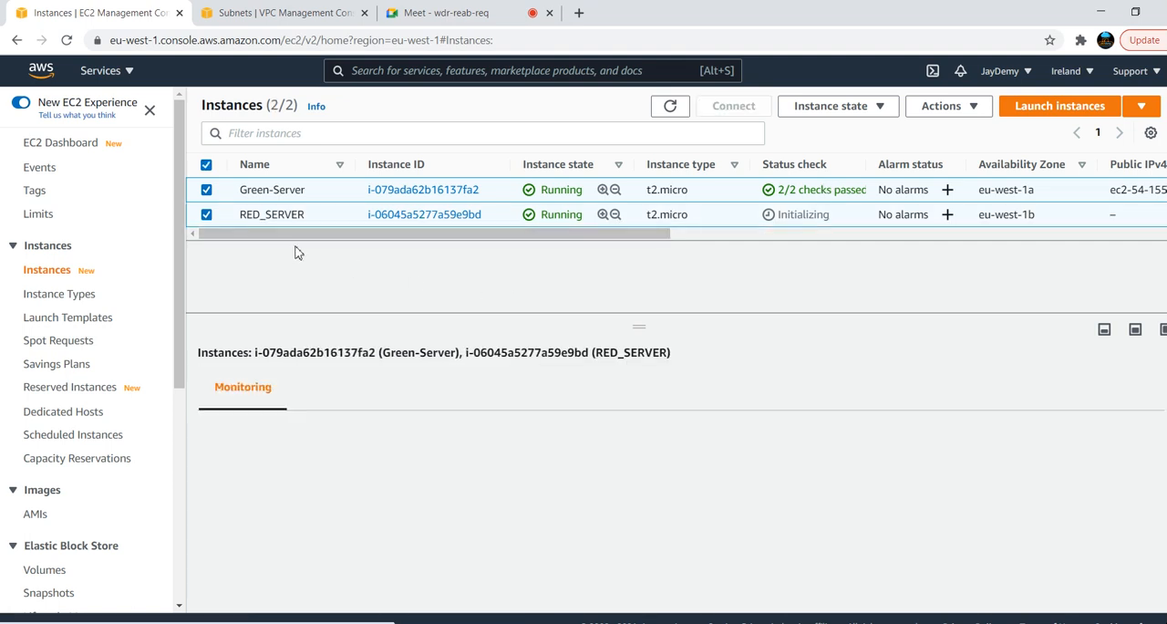
left_click(207, 216)
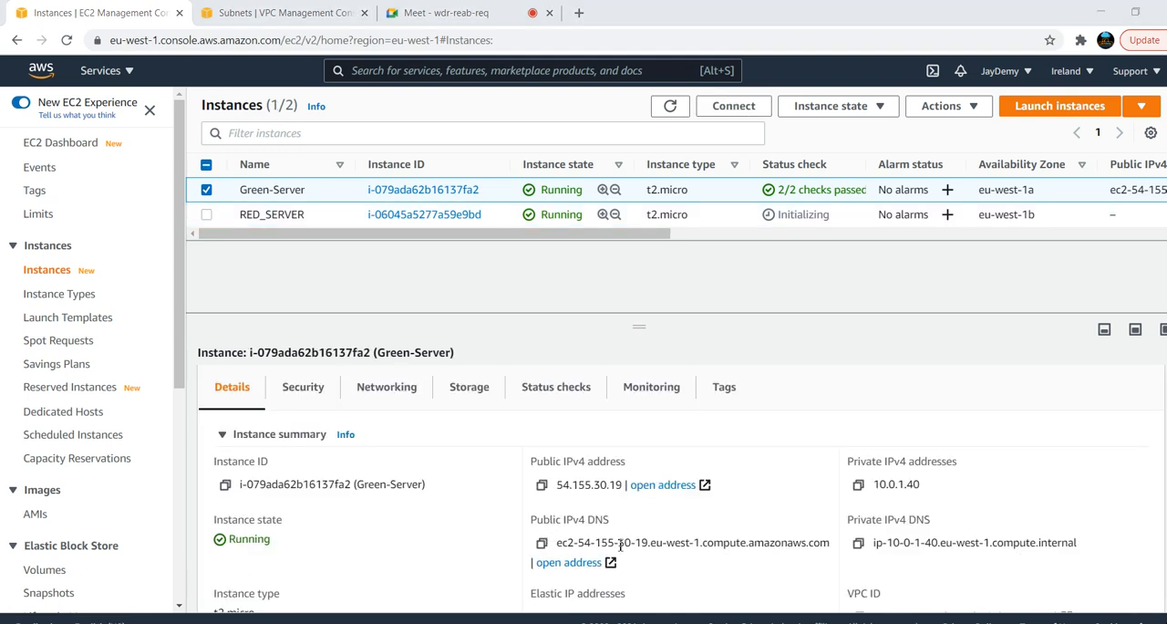
Open PuTTY and load the saved session aws-batch-5
key("super")
type("put")
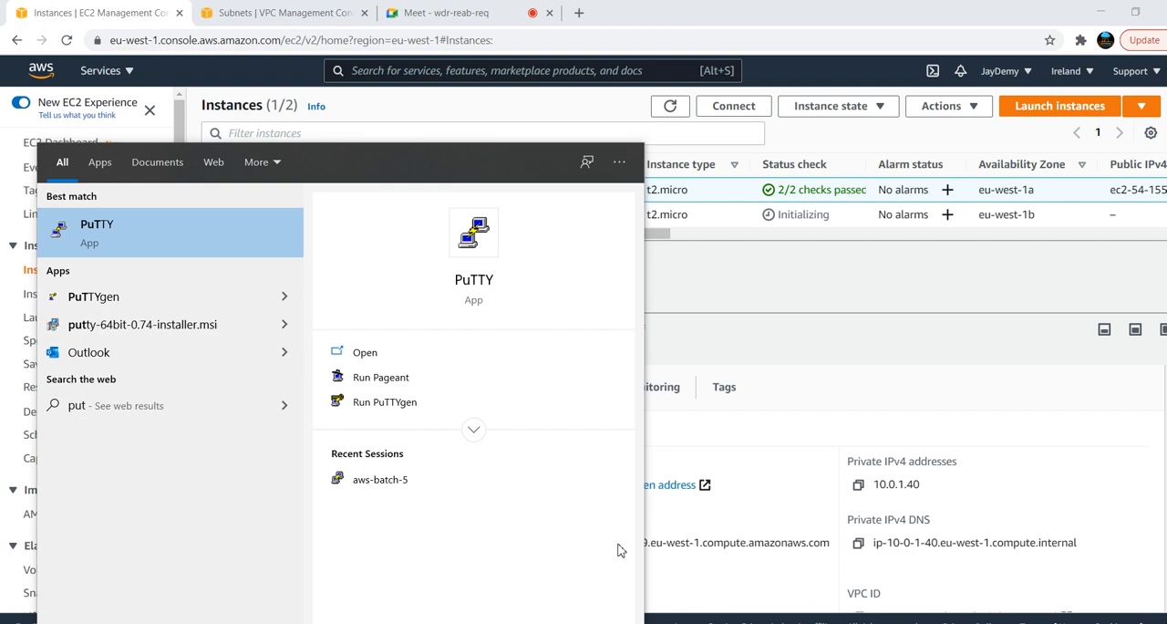
key("Return")
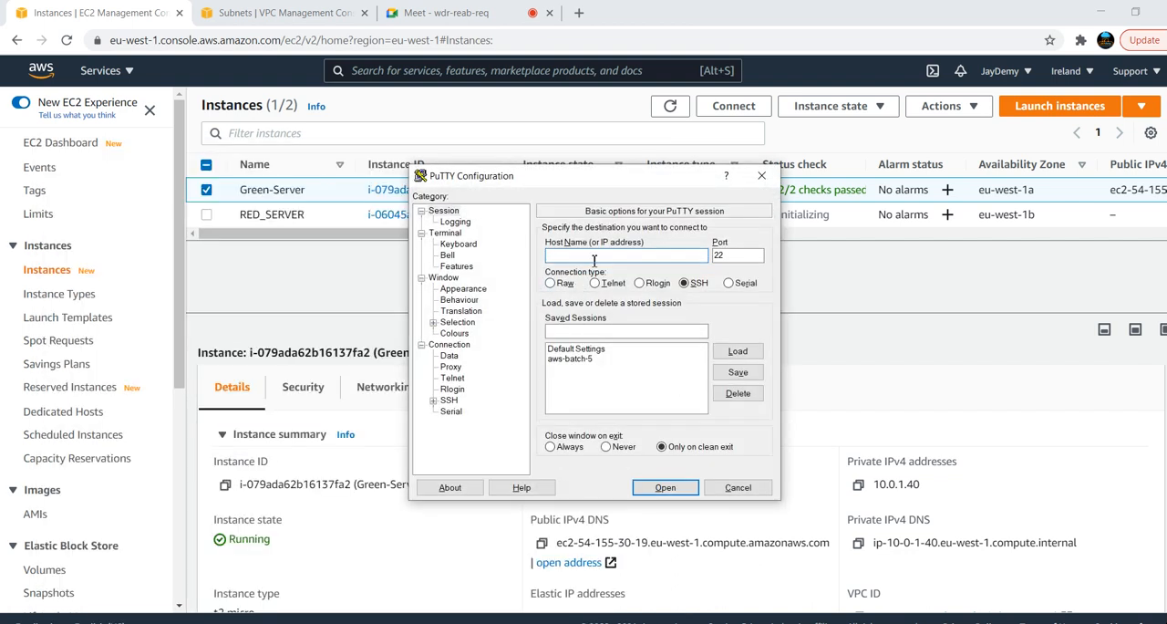
left_click(570, 358)
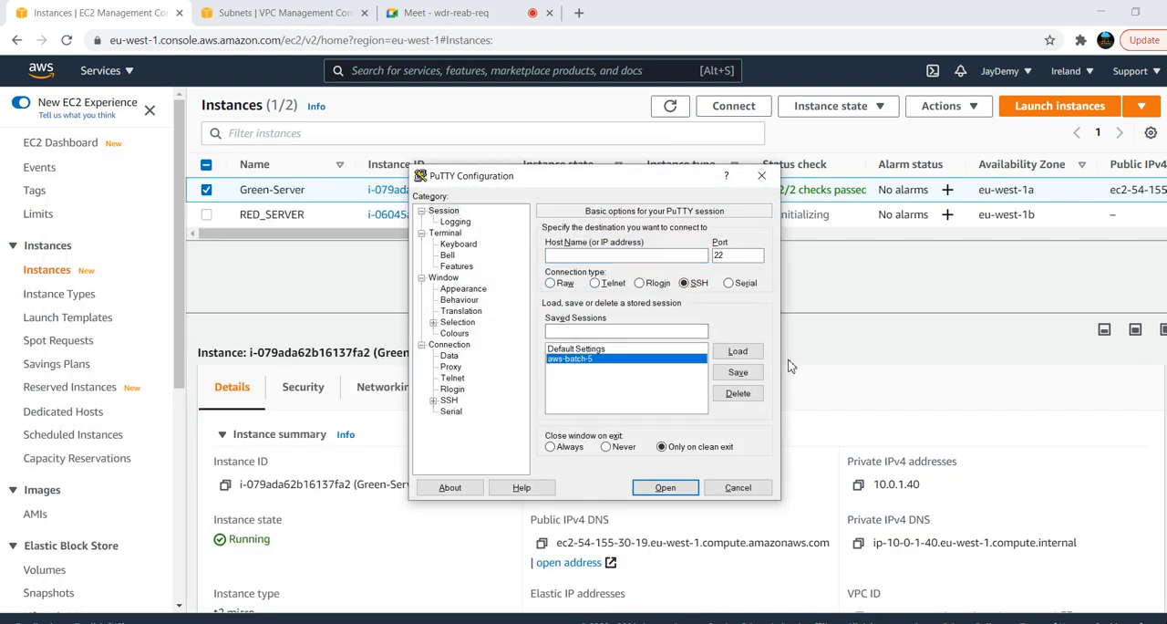
left_click(741, 354)
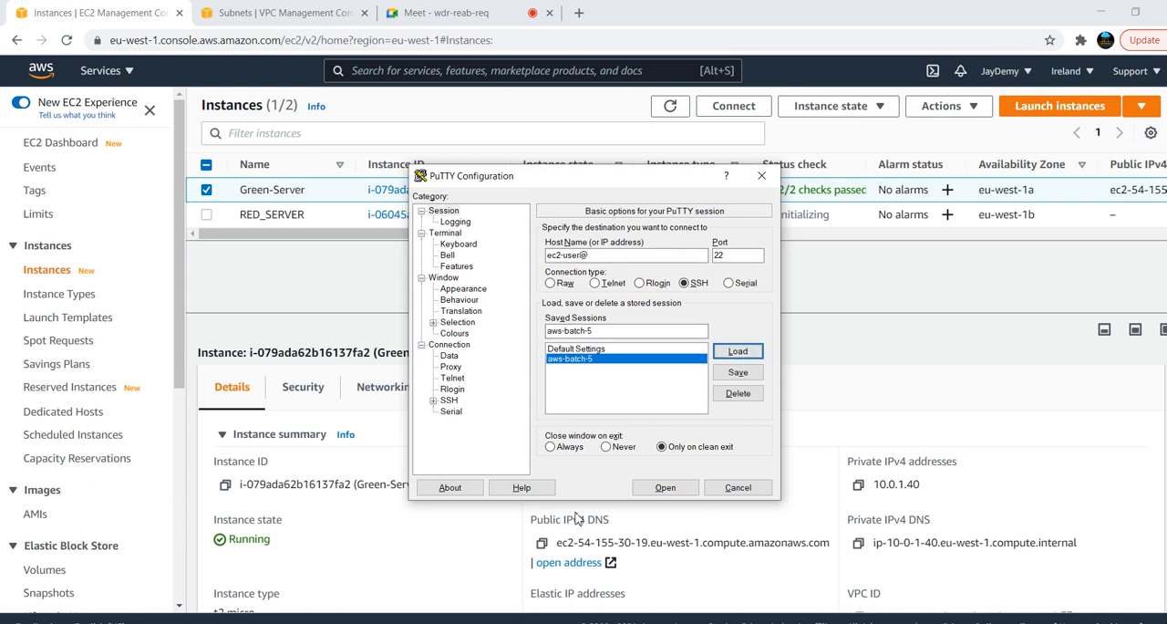
Copy Green-Server's public IPv4 DNS into PuTTY's host name after ec2-user@, open the SSH connection and accept the host key
left_click(542, 544)
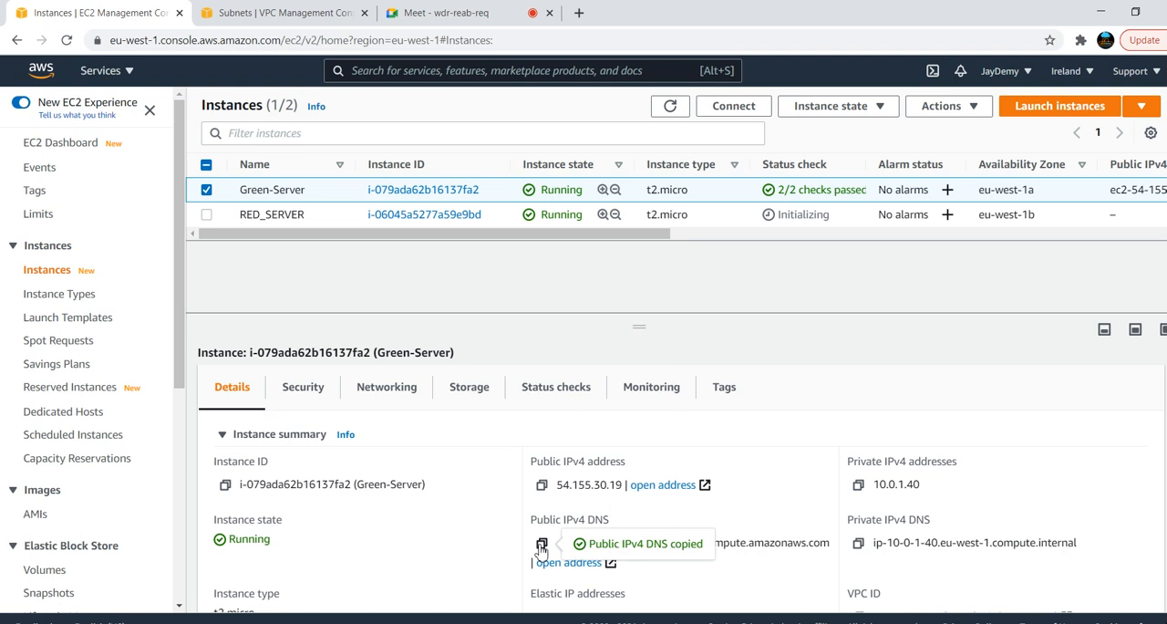
key("alt+Tab")
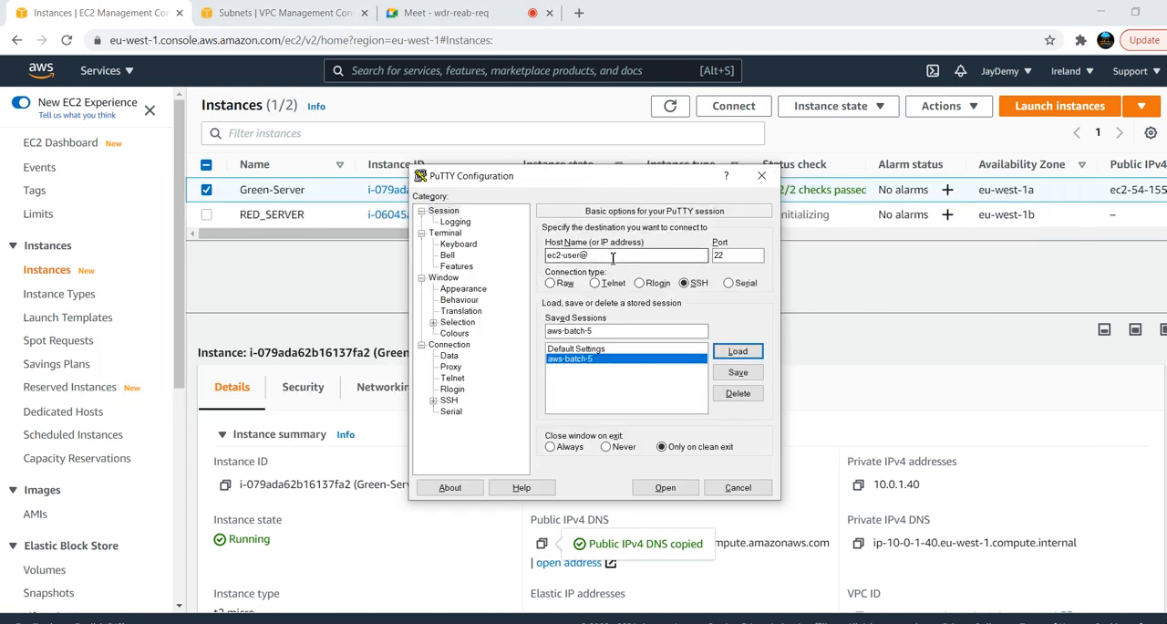
key("ctrl+v")
left_click(663, 489)
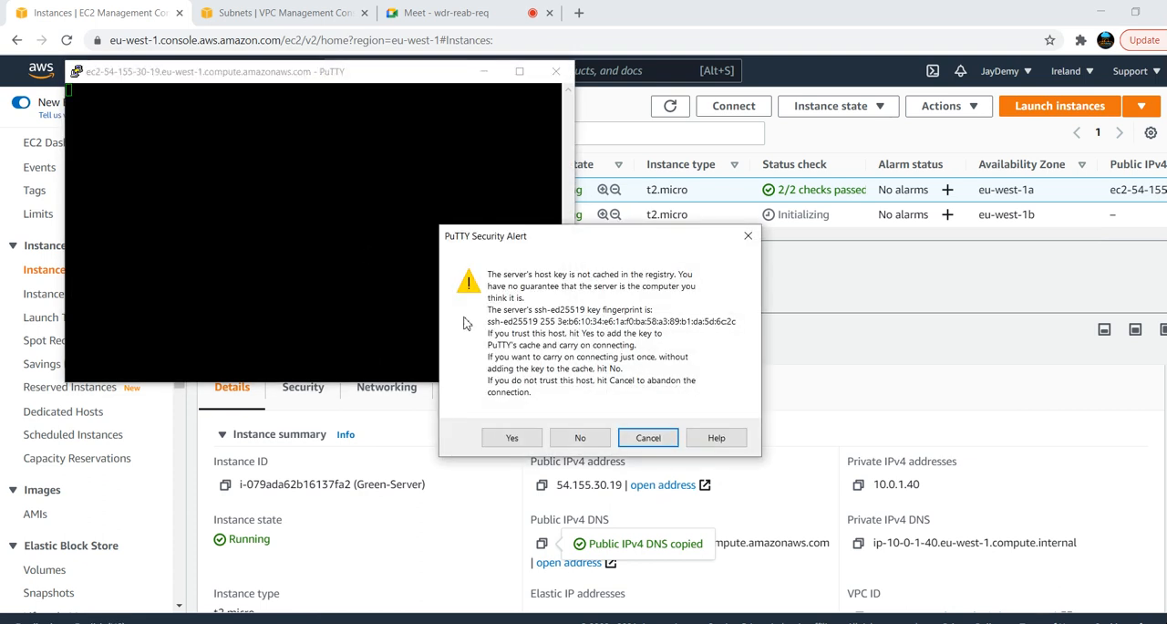
left_click(512, 438)
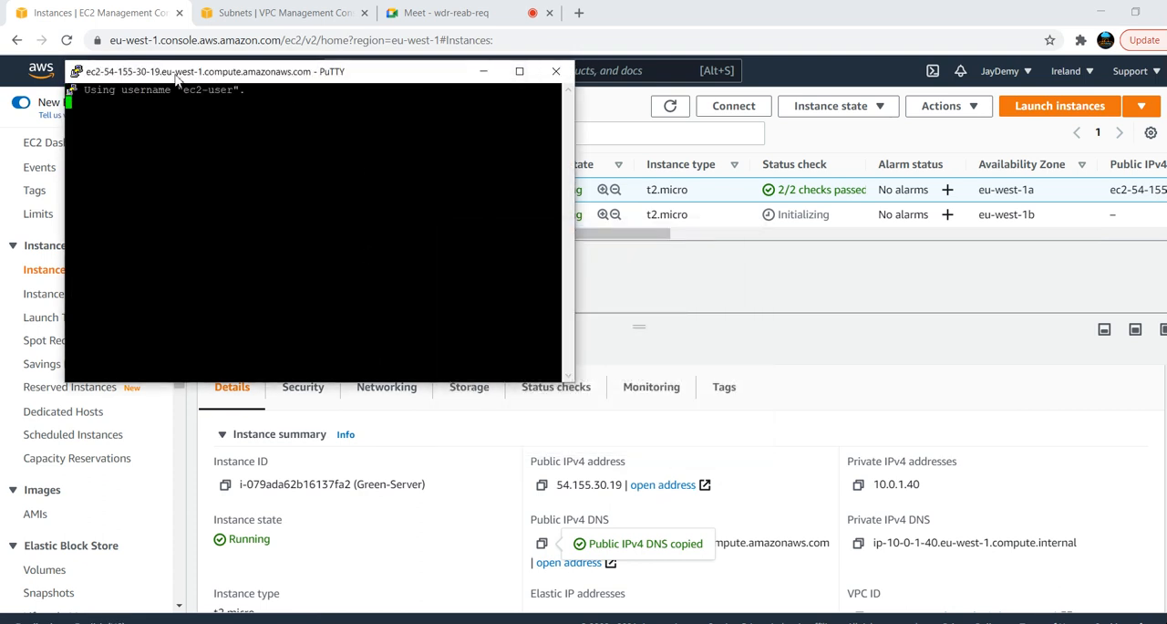
Set the PuTTY session to change font size only when maximised, apply it and maximise the terminal window
left_click(76, 73)
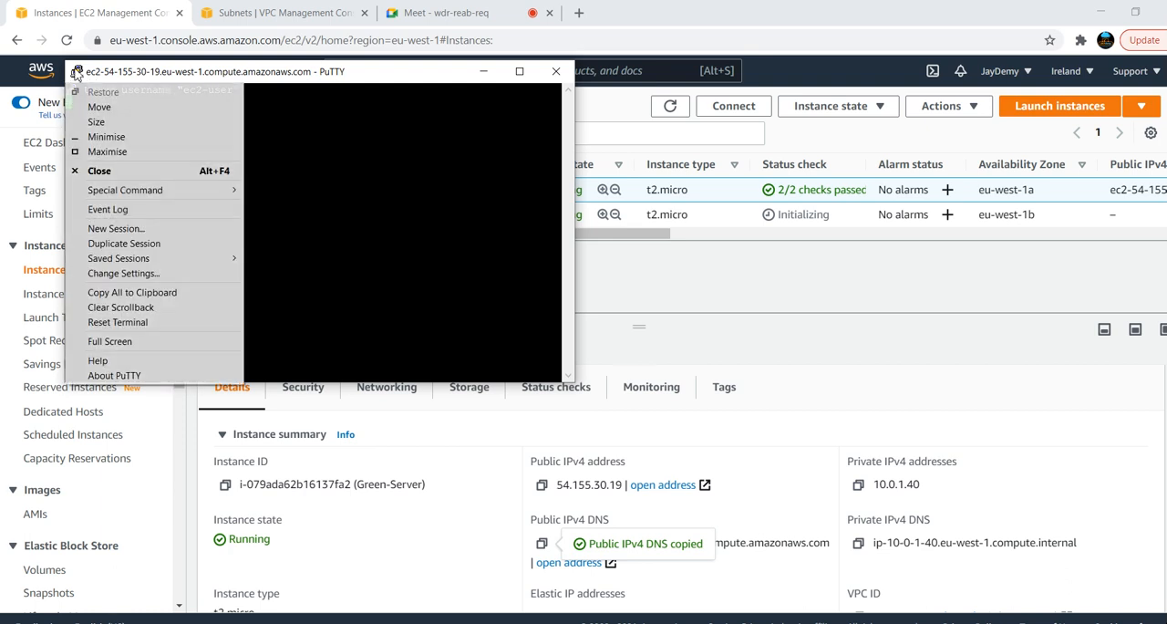
left_click(124, 277)
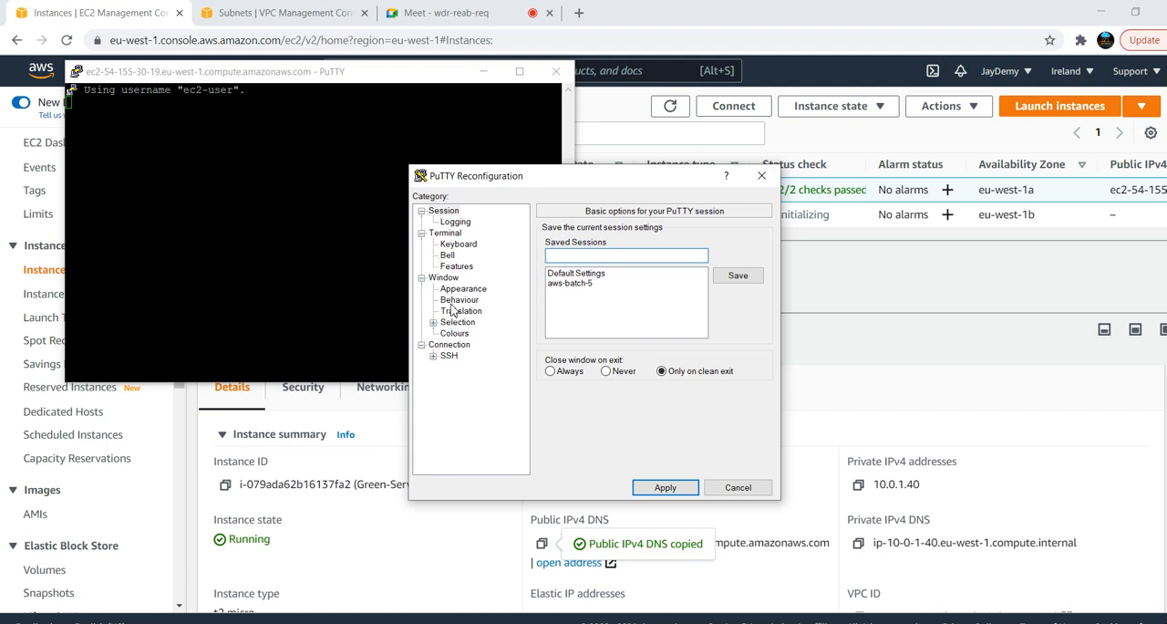
left_click(444, 278)
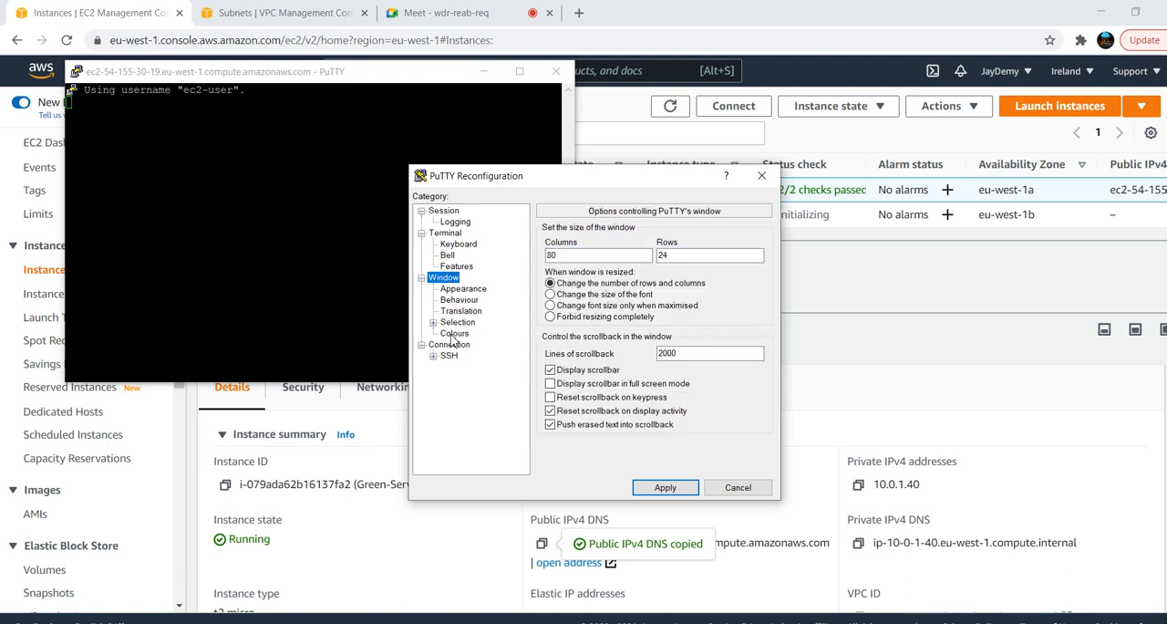
left_click(597, 307)
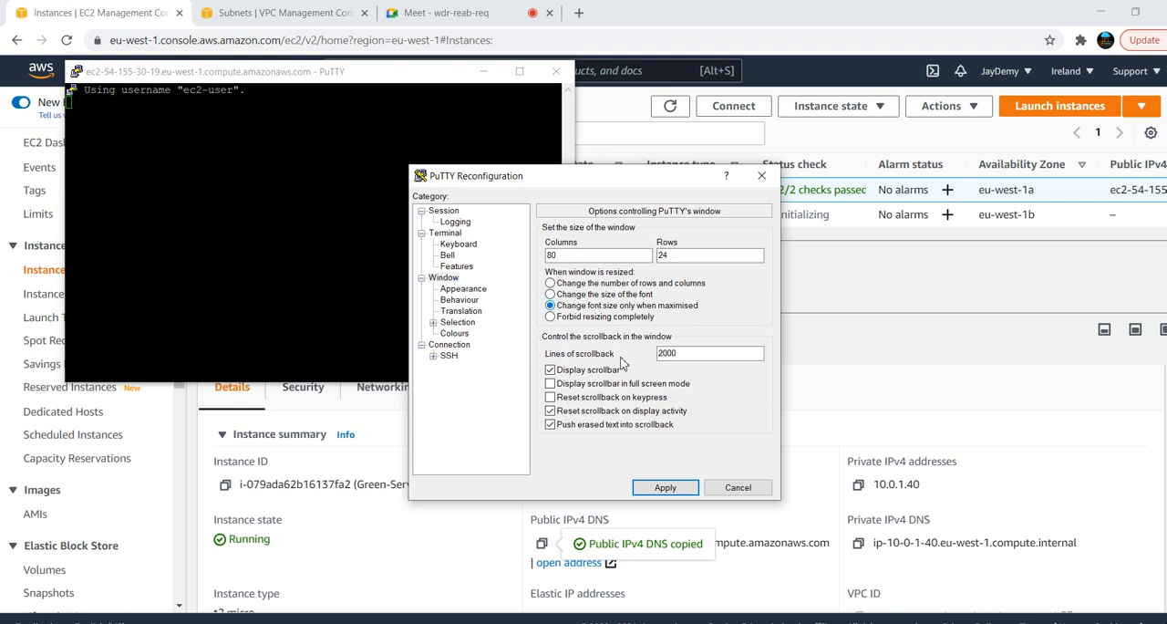
left_click(665, 487)
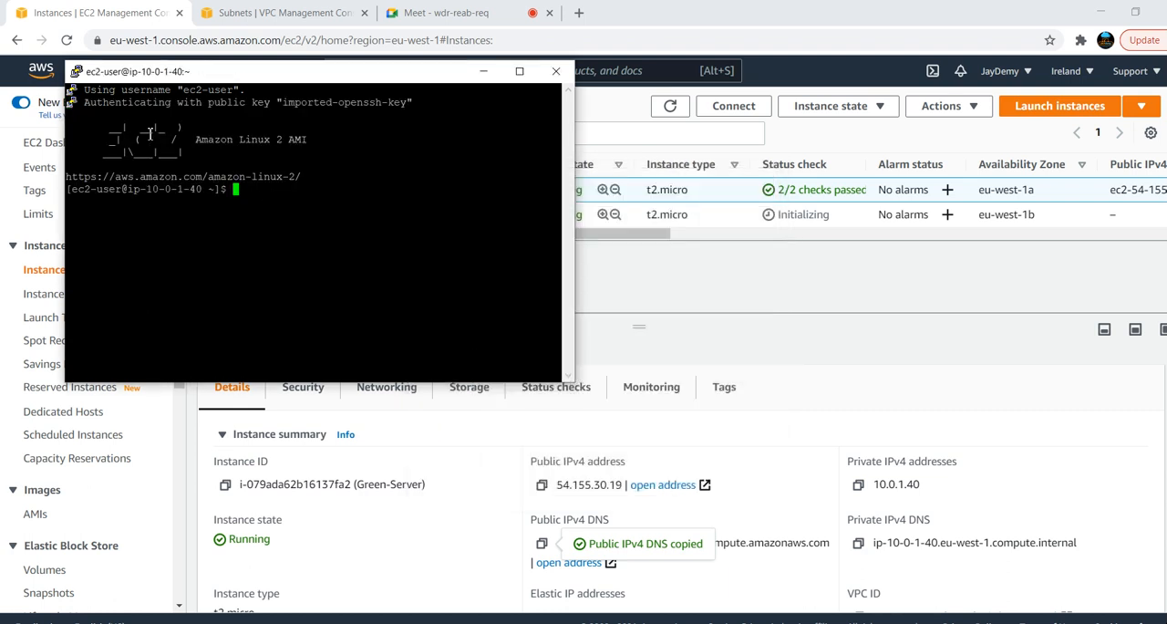
left_click(519, 70)
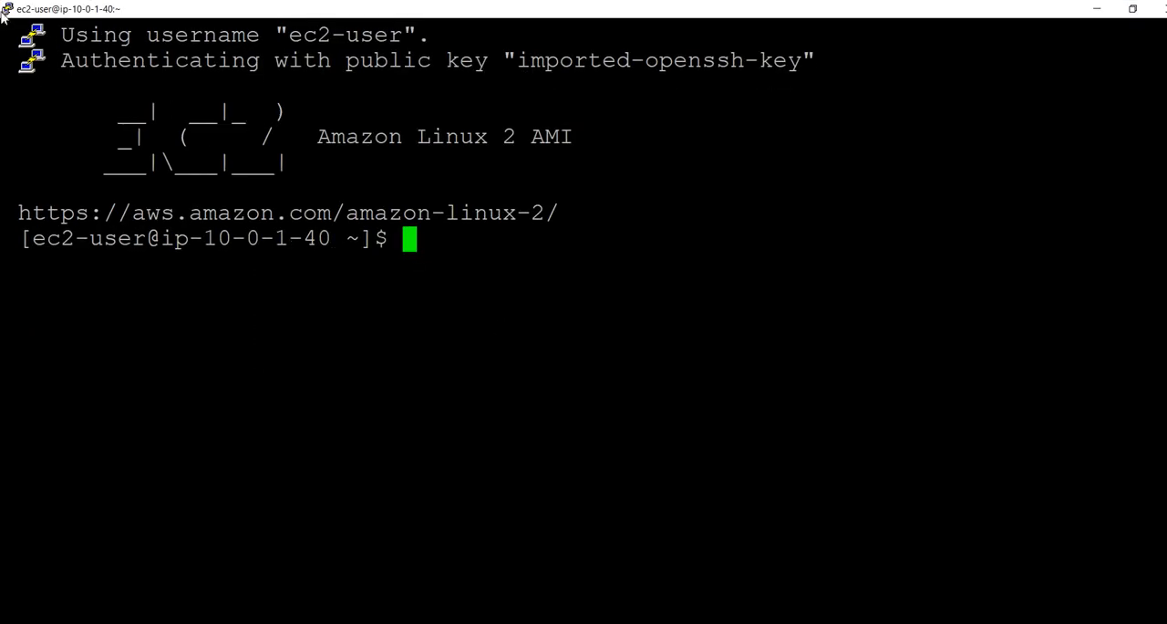
Change the terminal's Default Foreground colour to green, apply it and clear the screen
left_click(8, 10)
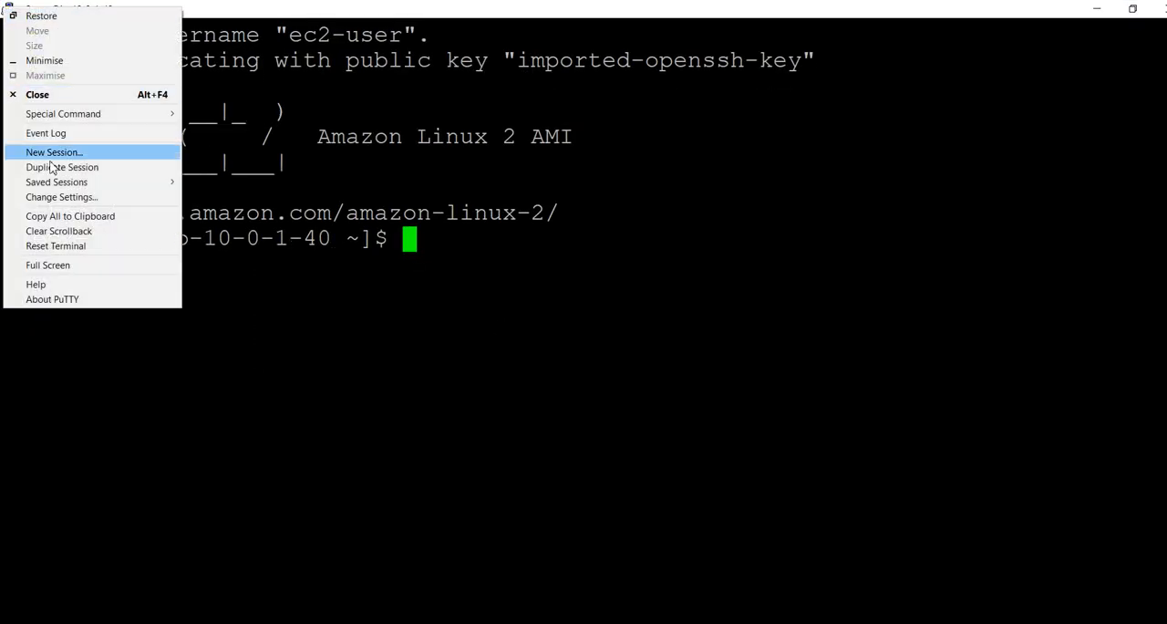
left_click(110, 199)
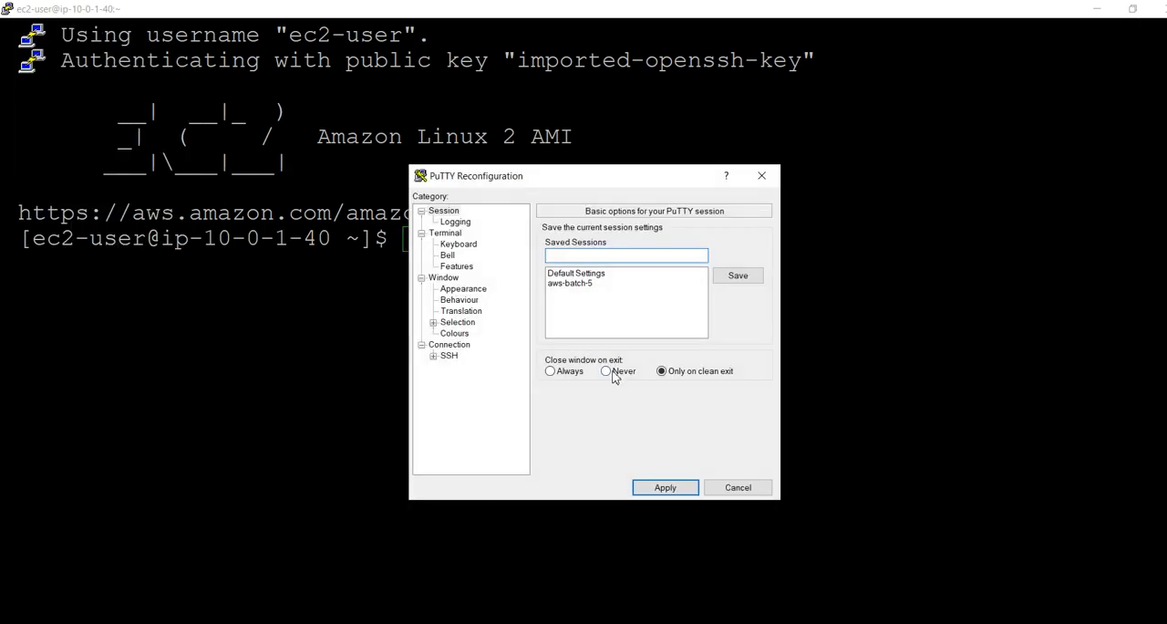
left_click(455, 334)
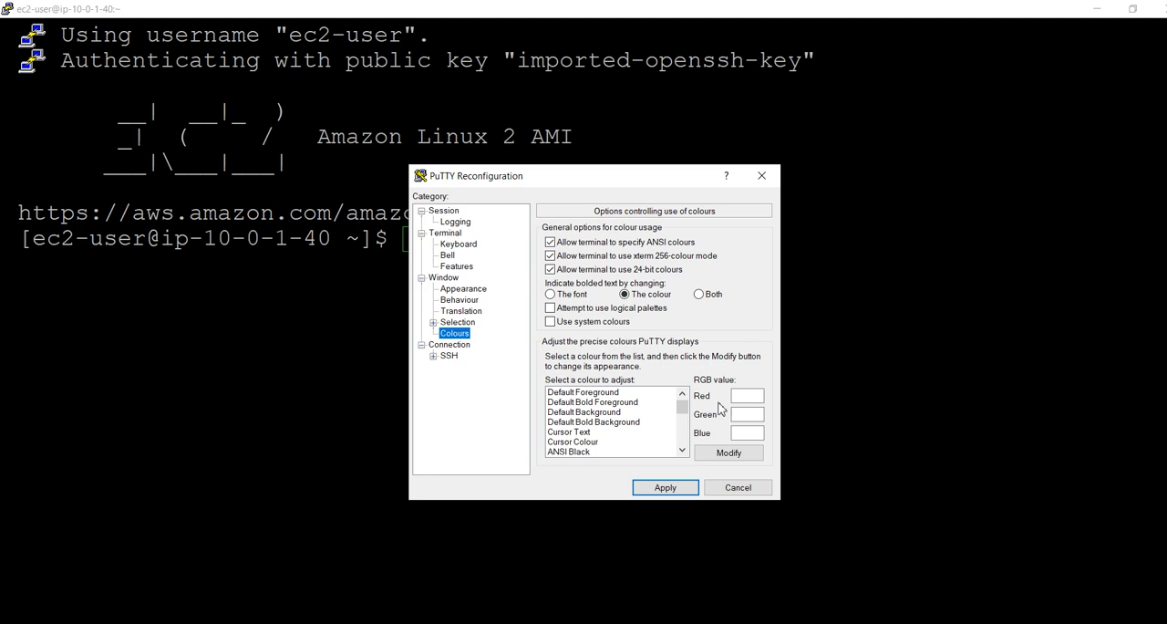
left_click(593, 393)
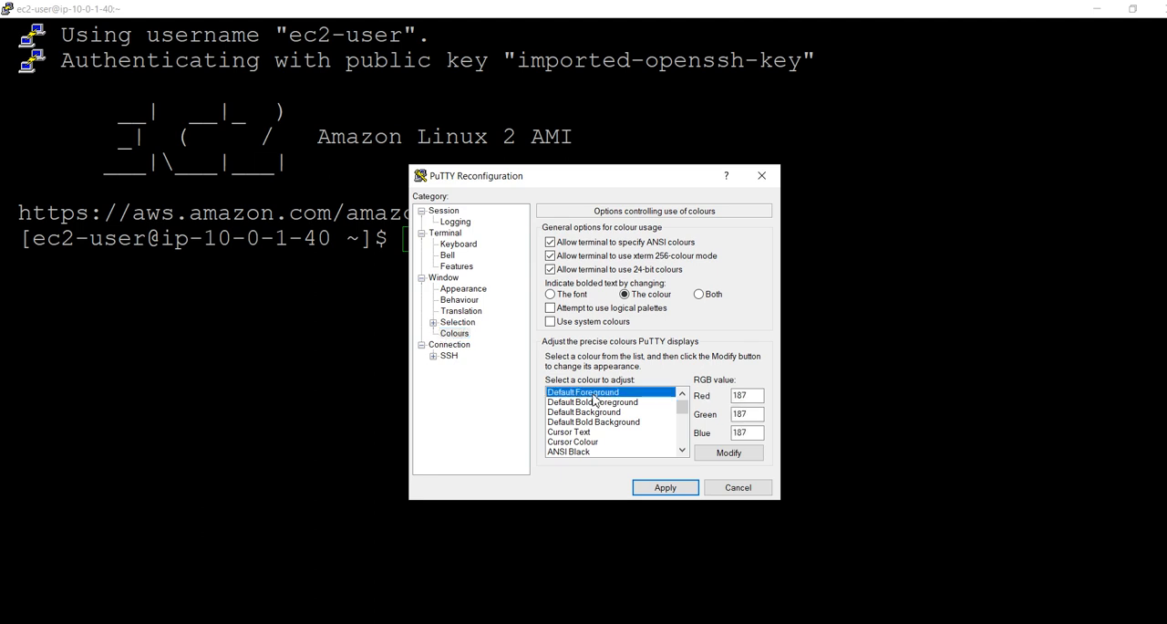
left_click(740, 456)
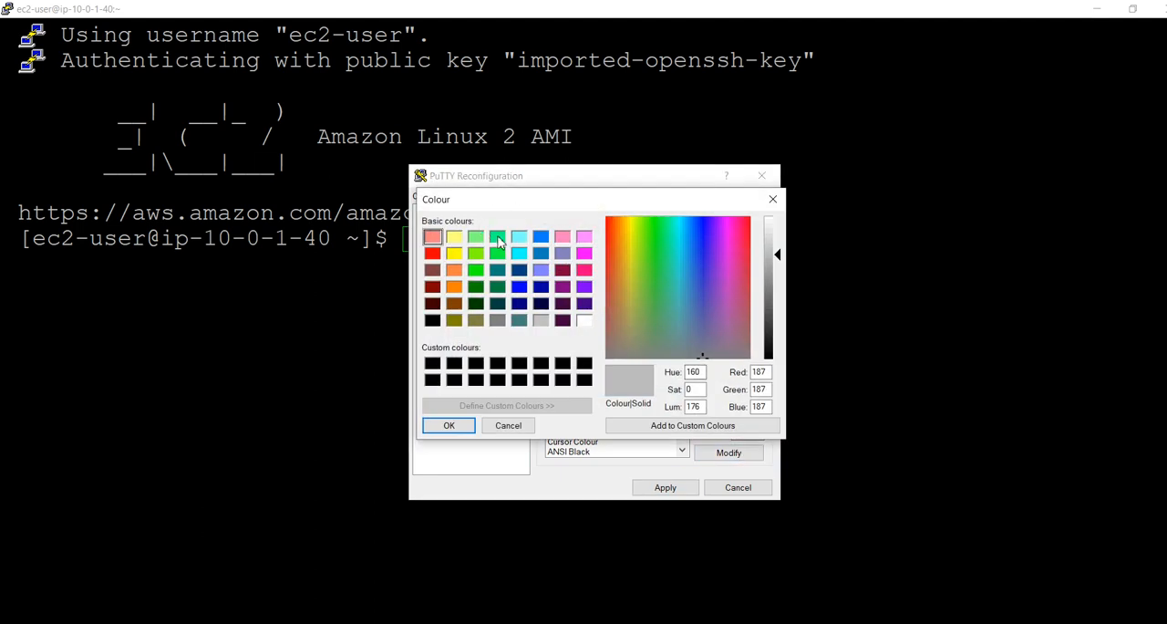
left_click(475, 270)
left_click(448, 425)
left_click(675, 486)
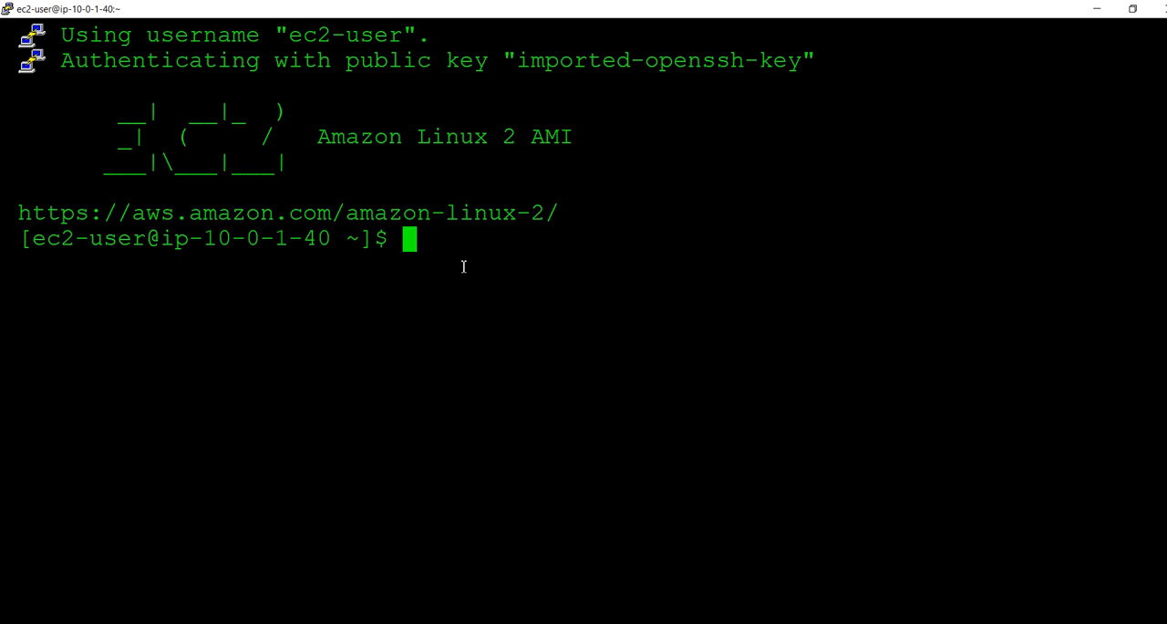
key("ctrl+l")
Switch back to the EC2 instances list, select only RED_SERVER and open its default security group from the security details
key("alt+Tab")
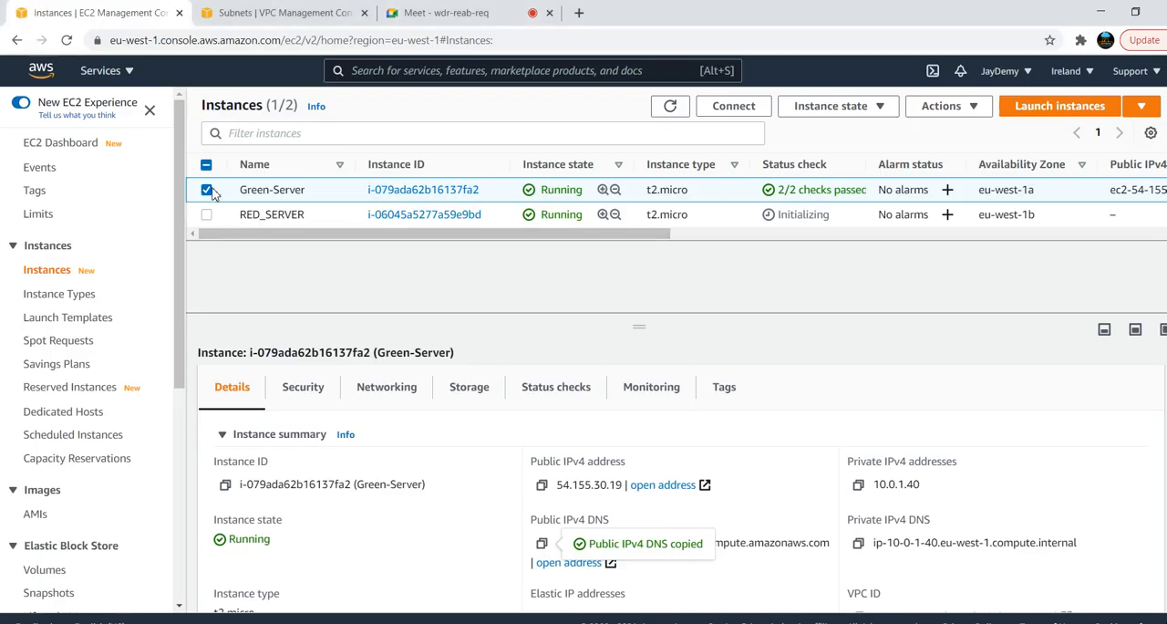
left_click(207, 190)
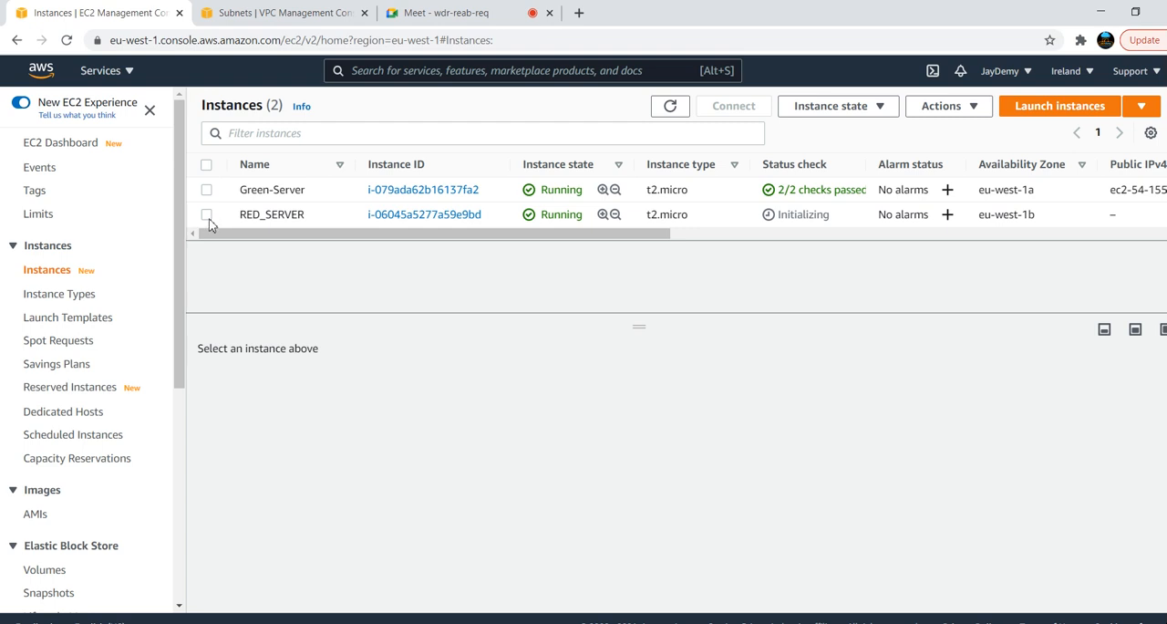
left_click(207, 216)
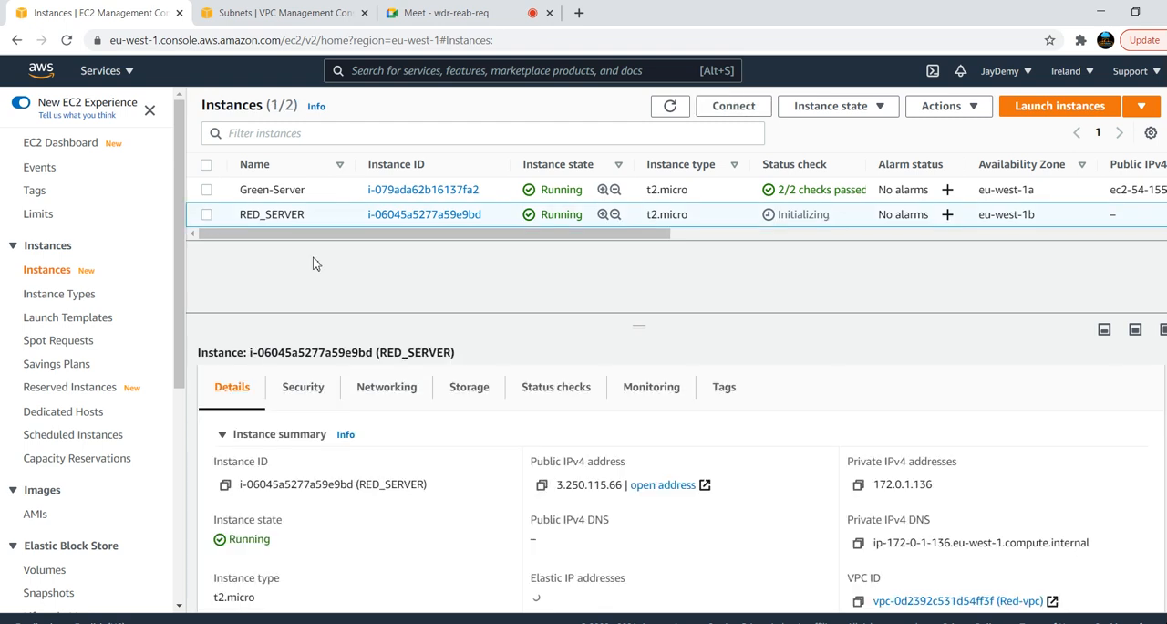
left_click(306, 404)
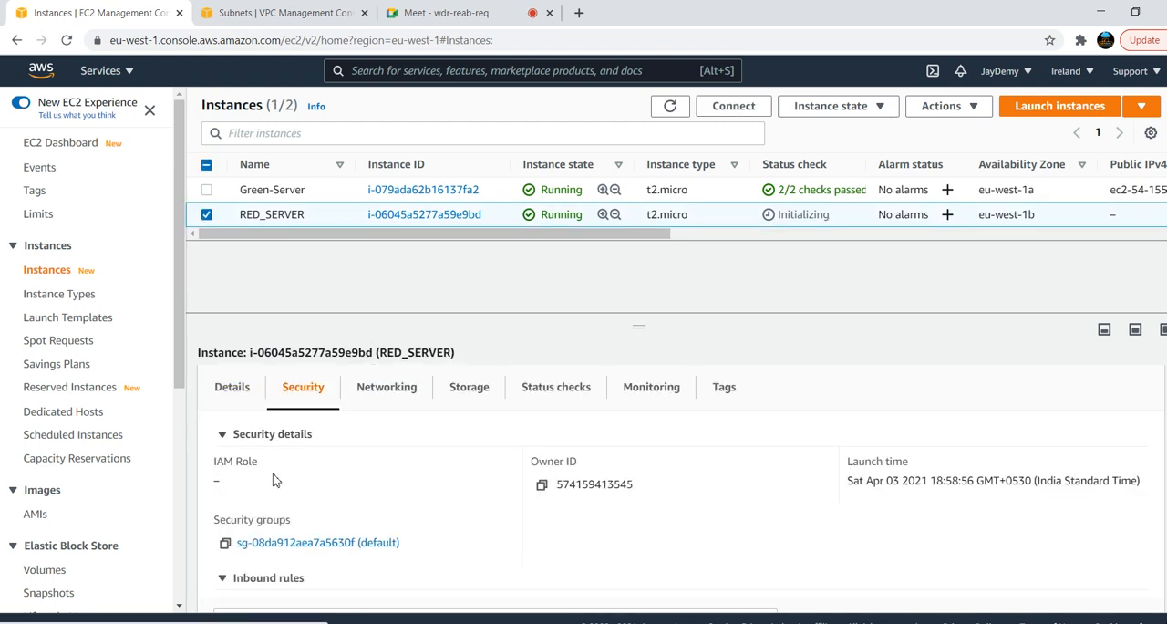
left_click(297, 543, "ctrl")
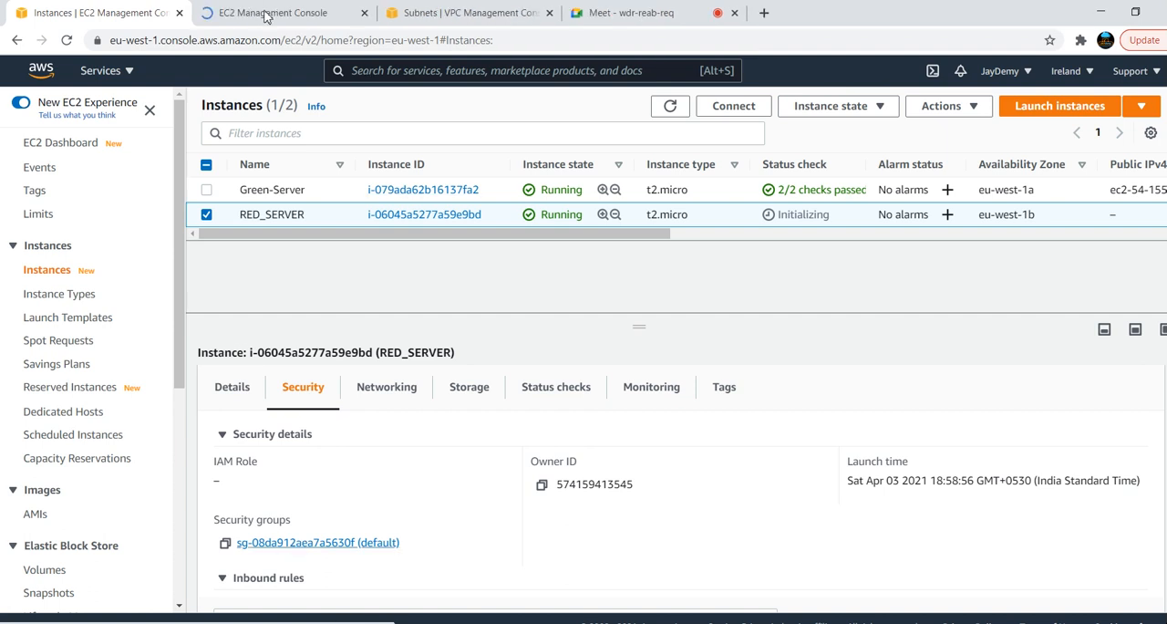
Examine the inbound rules of RED_SERVER's default security group, then return to the instances list
left_click(264, 13)
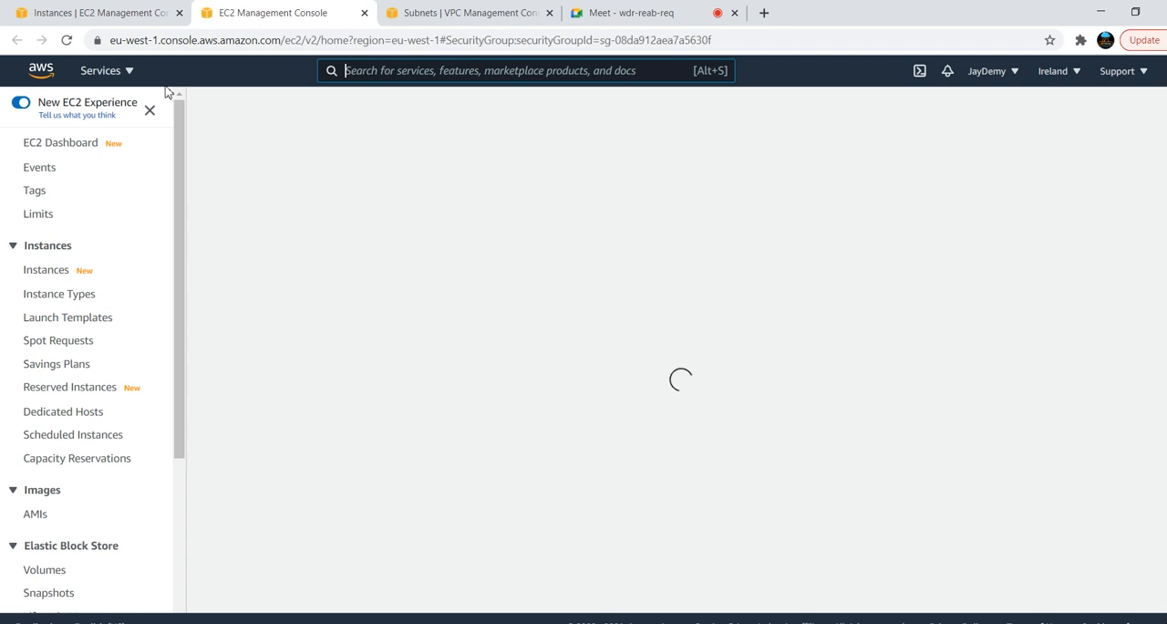
left_click(97, 12)
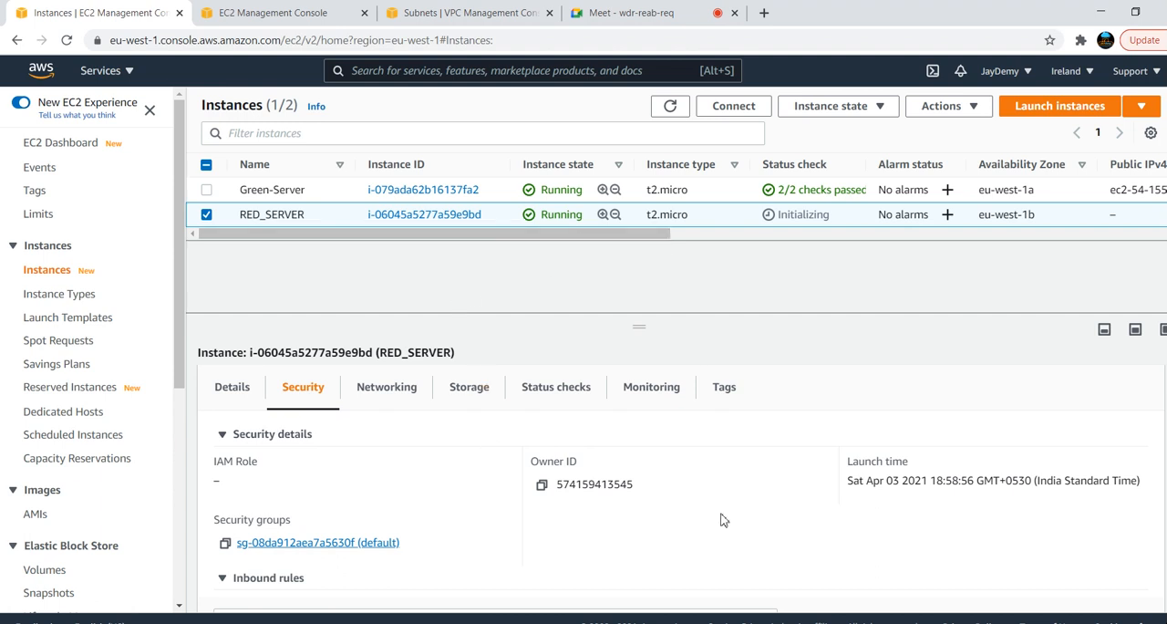
left_click_drag(231, 35, 238, 27)
left_click(238, 15)
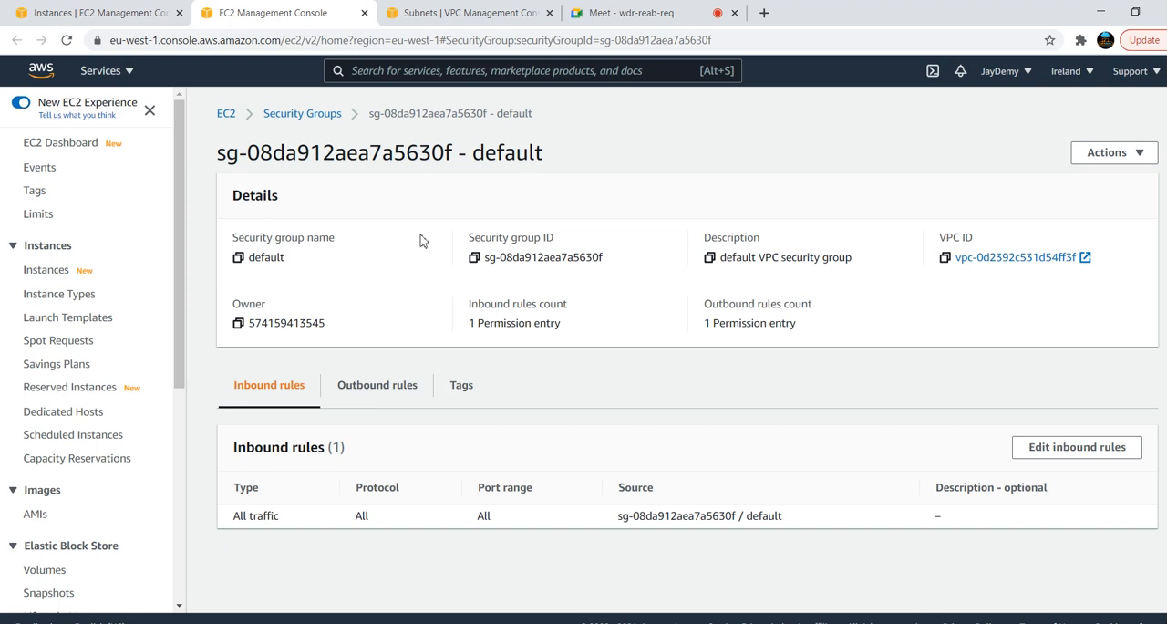
left_click_drag(791, 517, 626, 535)
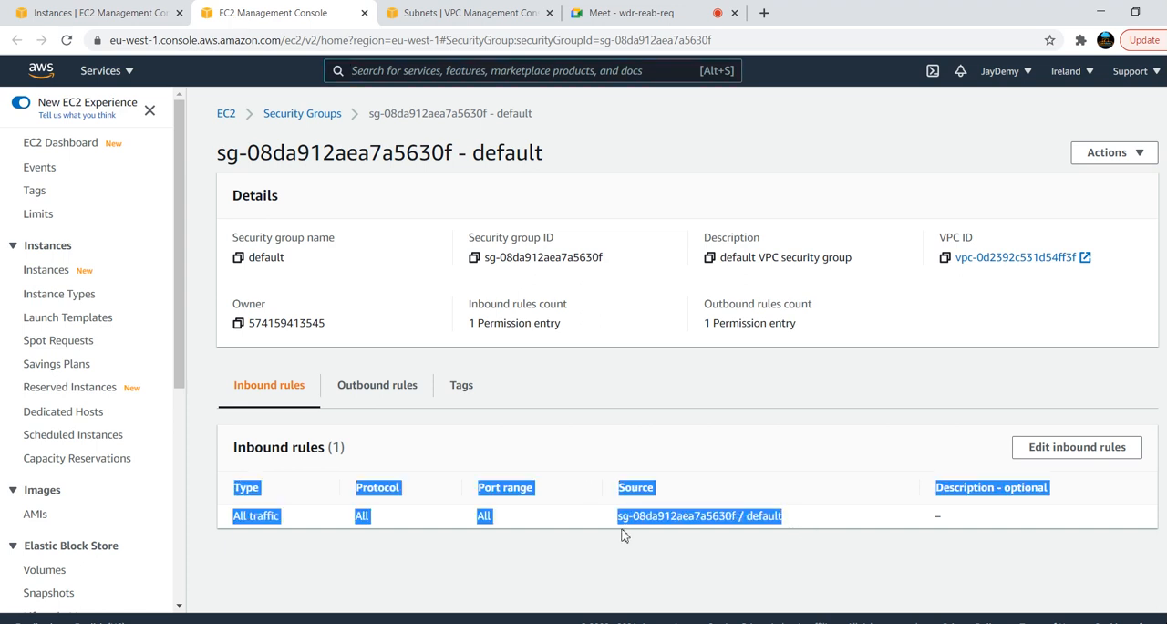
left_click(113, 11)
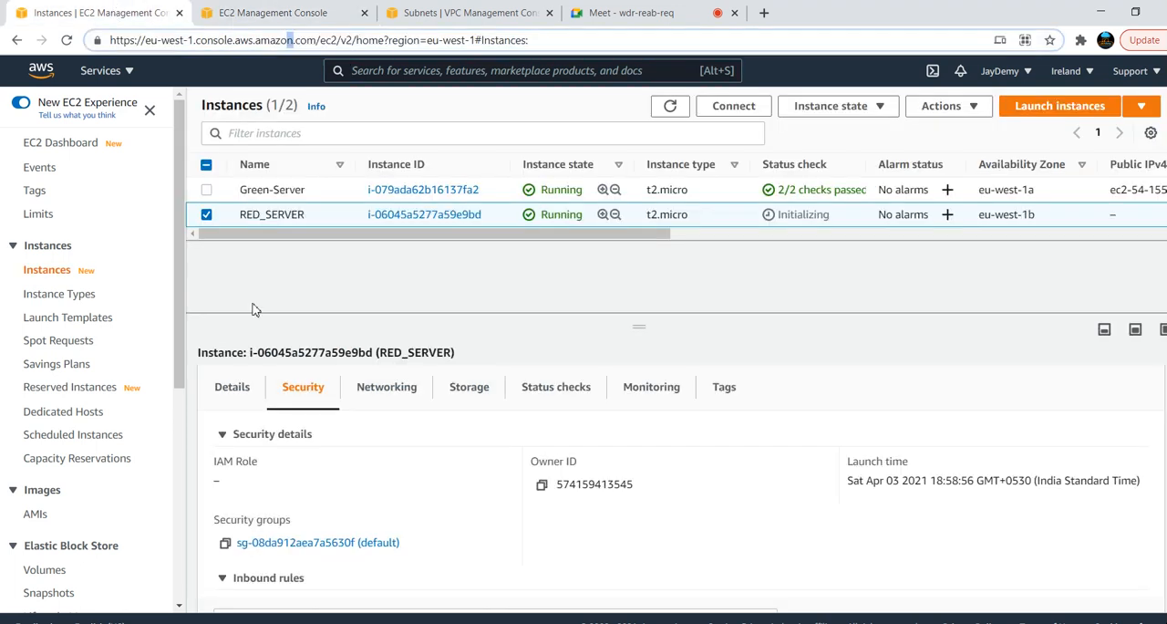
Launch another PuTTY window and load the saved session aws-batch-5 for connecting to RED_SERVER
key("super")
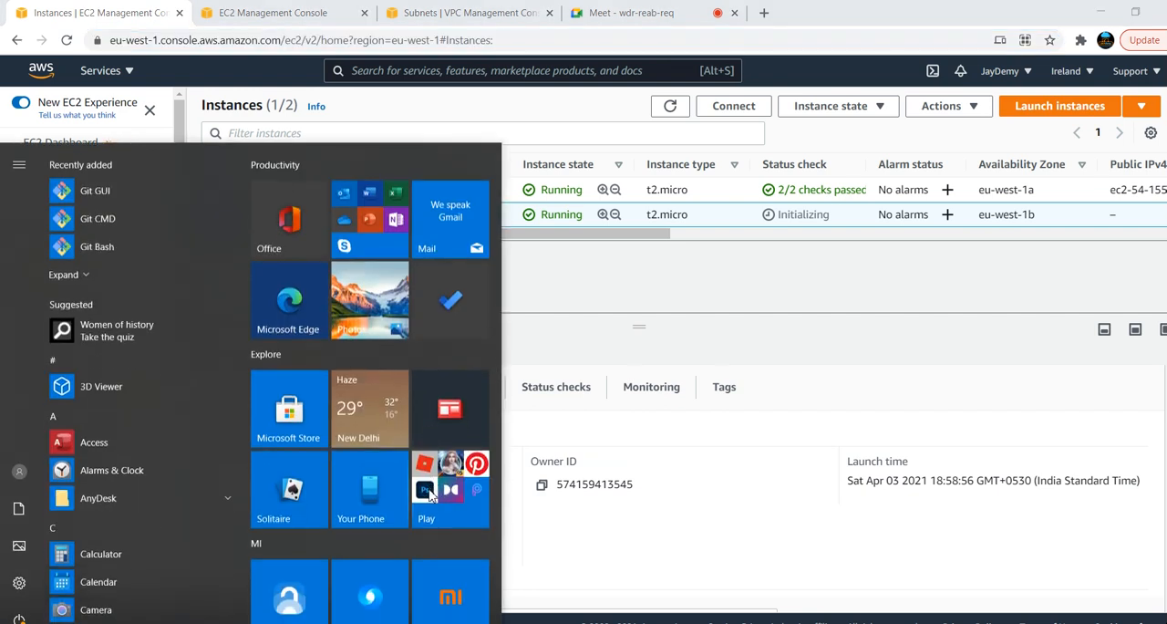
key("super")
key("super")
type("pe")
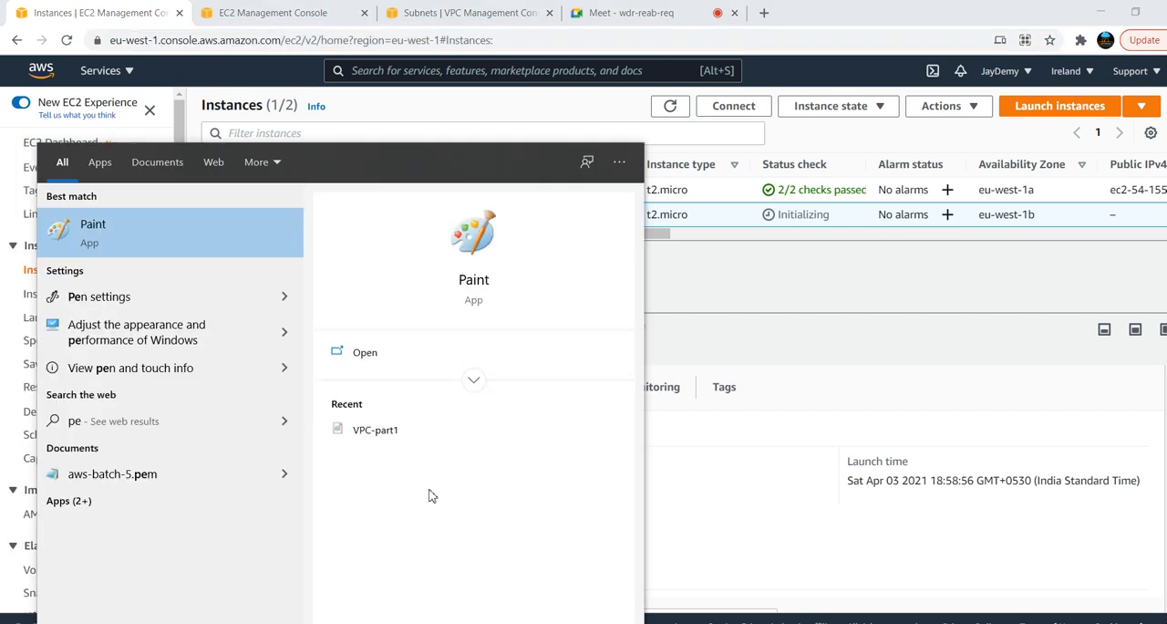
key("BackSpace")
type("u")
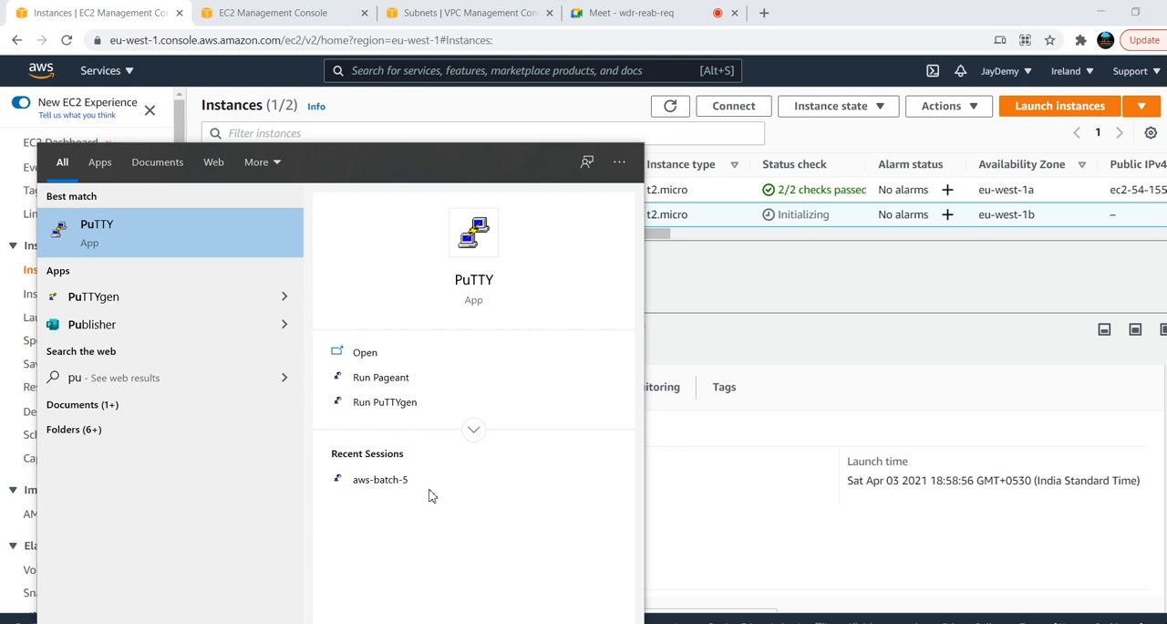
left_click(141, 232)
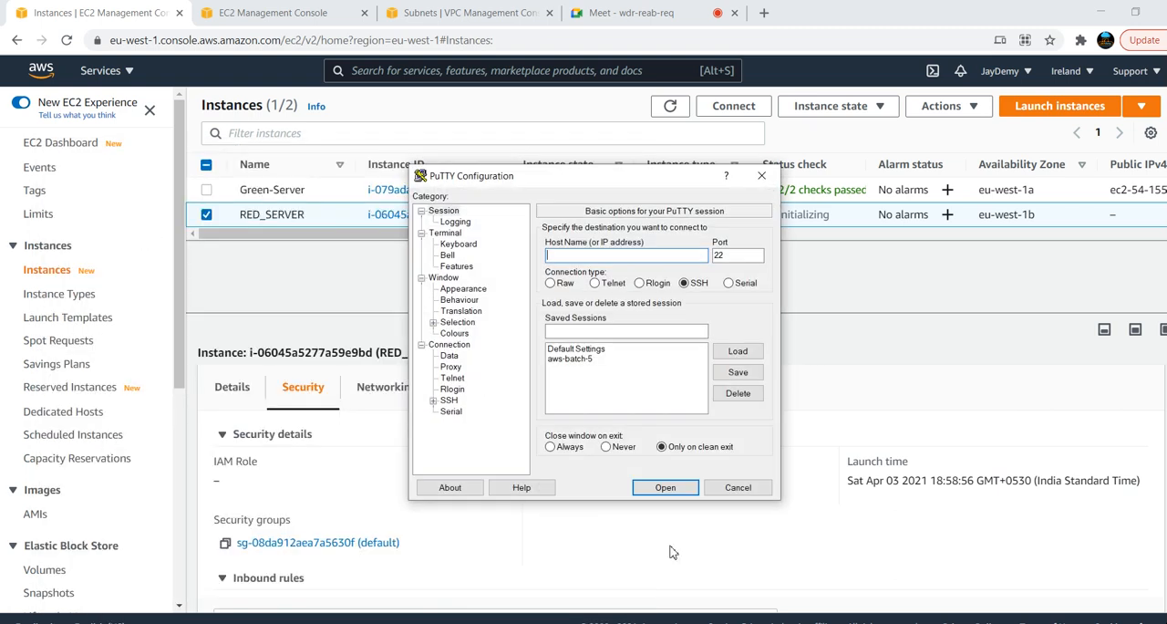
left_click(583, 363)
left_click(737, 352)
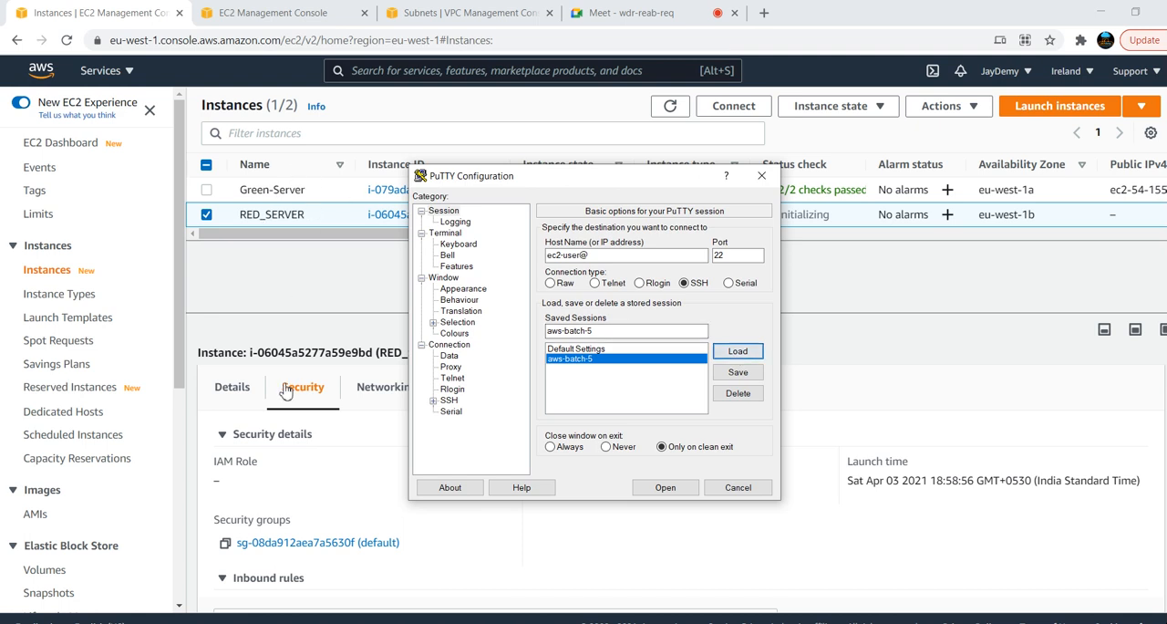
Compare the public IPv4 DNS details of RED_SERVER and Green-Server, ending with only RED_SERVER selected
left_click(234, 392)
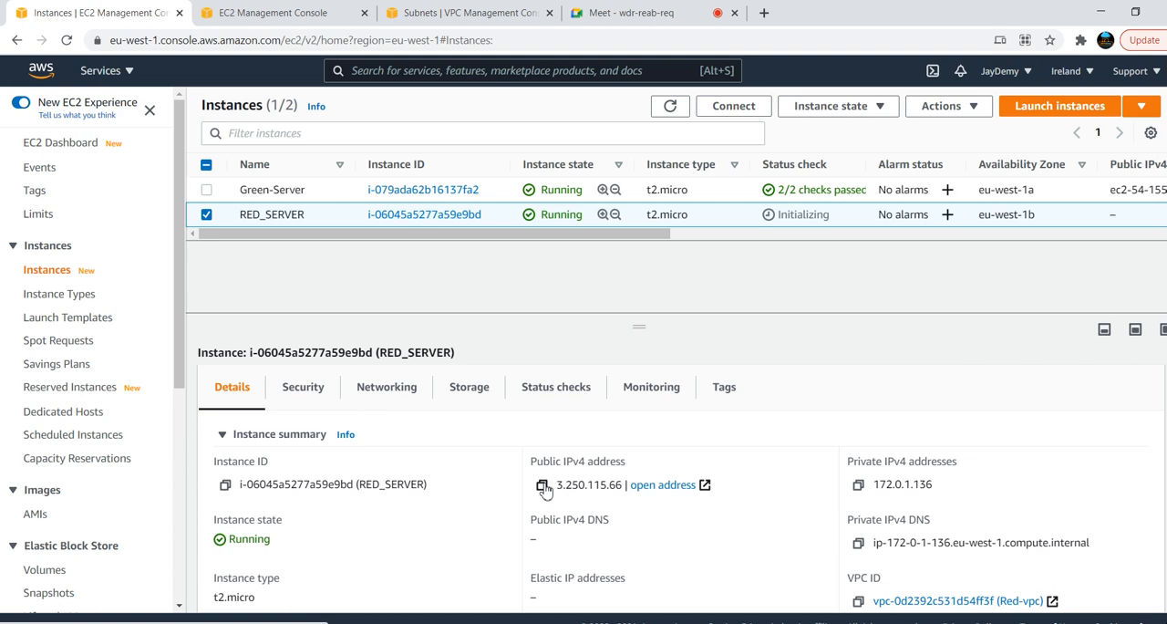
left_click(207, 191)
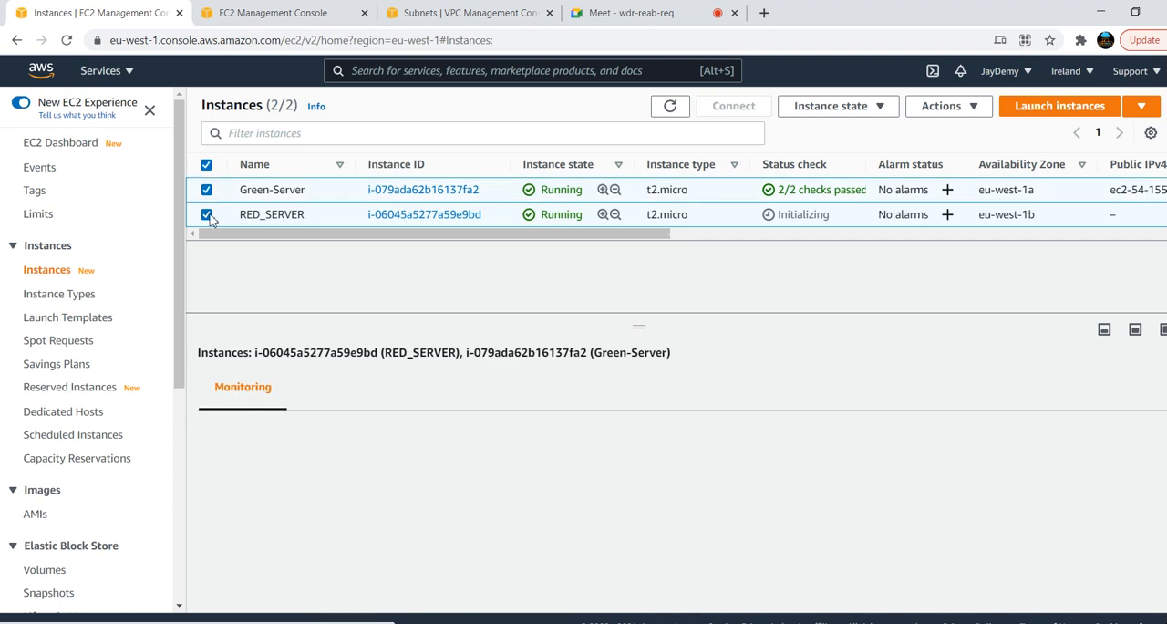
left_click(206, 214)
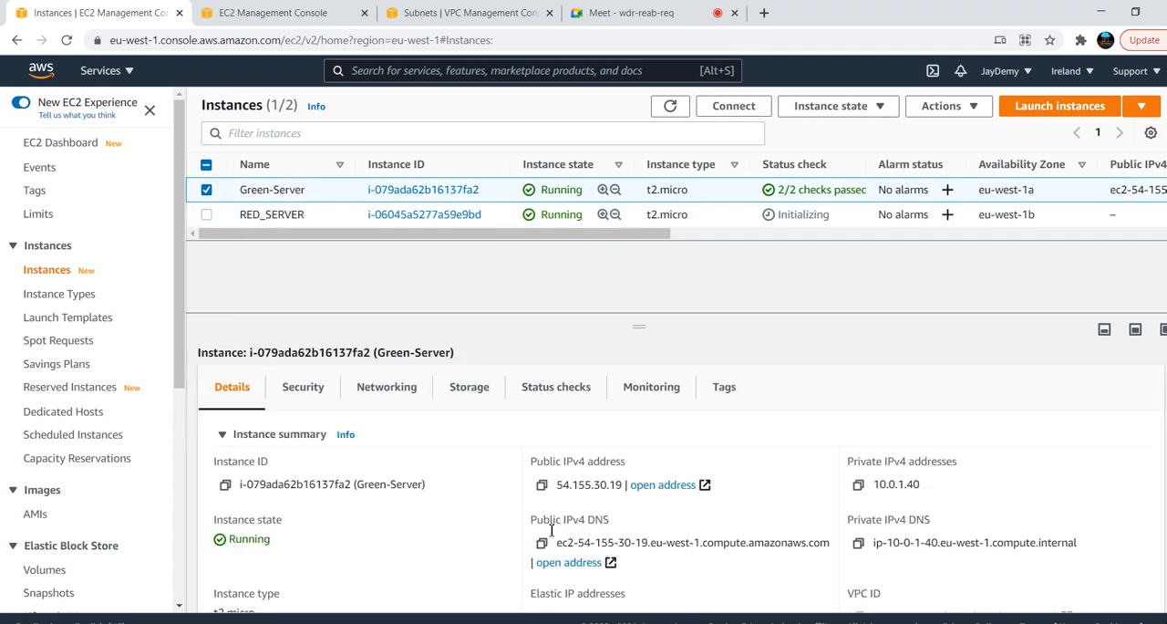
left_click(207, 191)
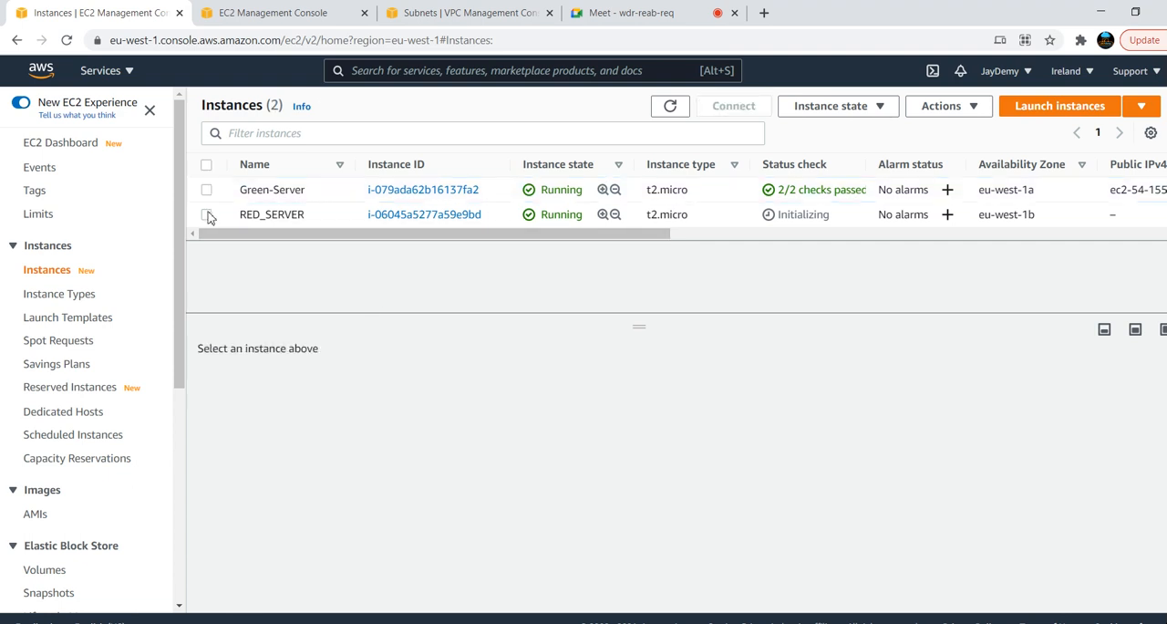
left_click(207, 215)
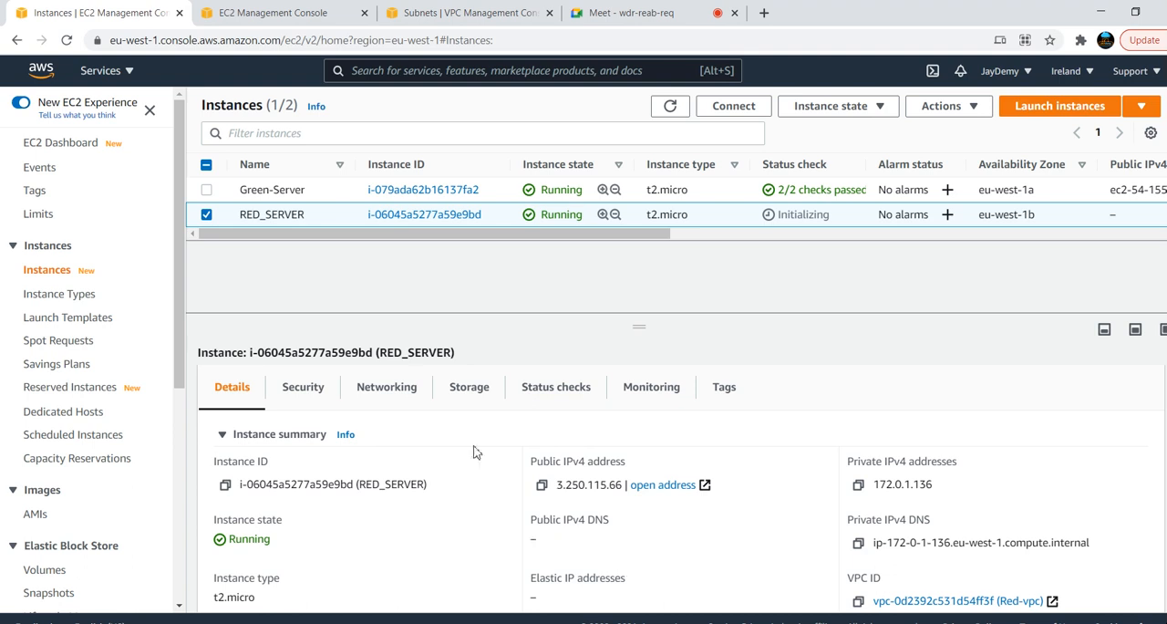
Open the list of VPCs in the VPC console and select Green-VPC to show its details
left_click(465, 13)
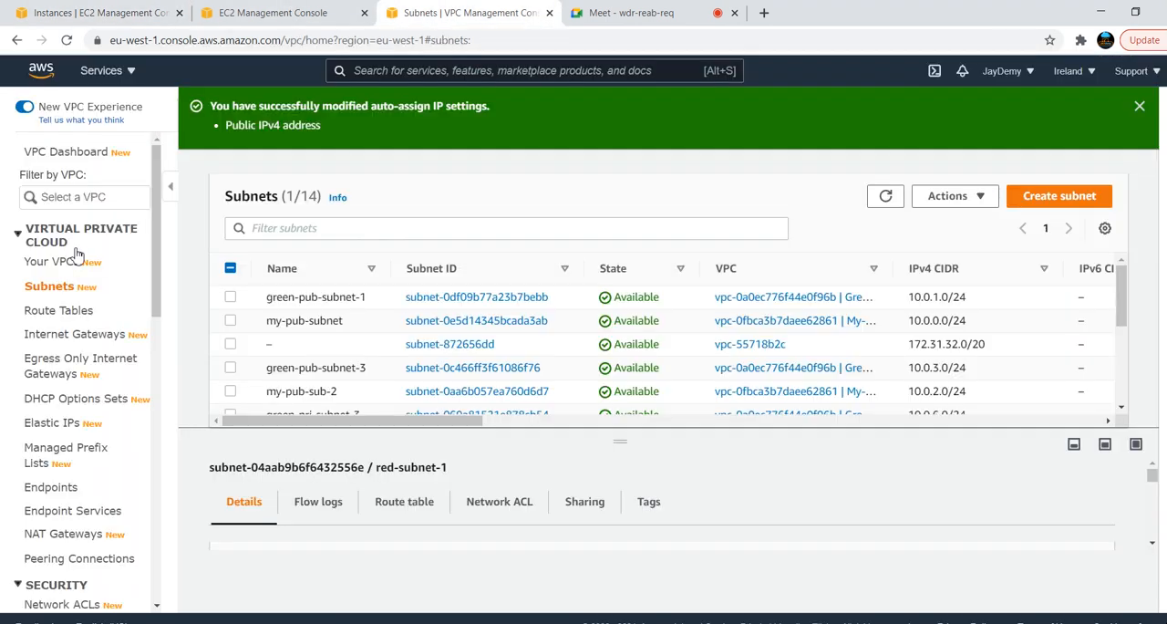
left_click(64, 262)
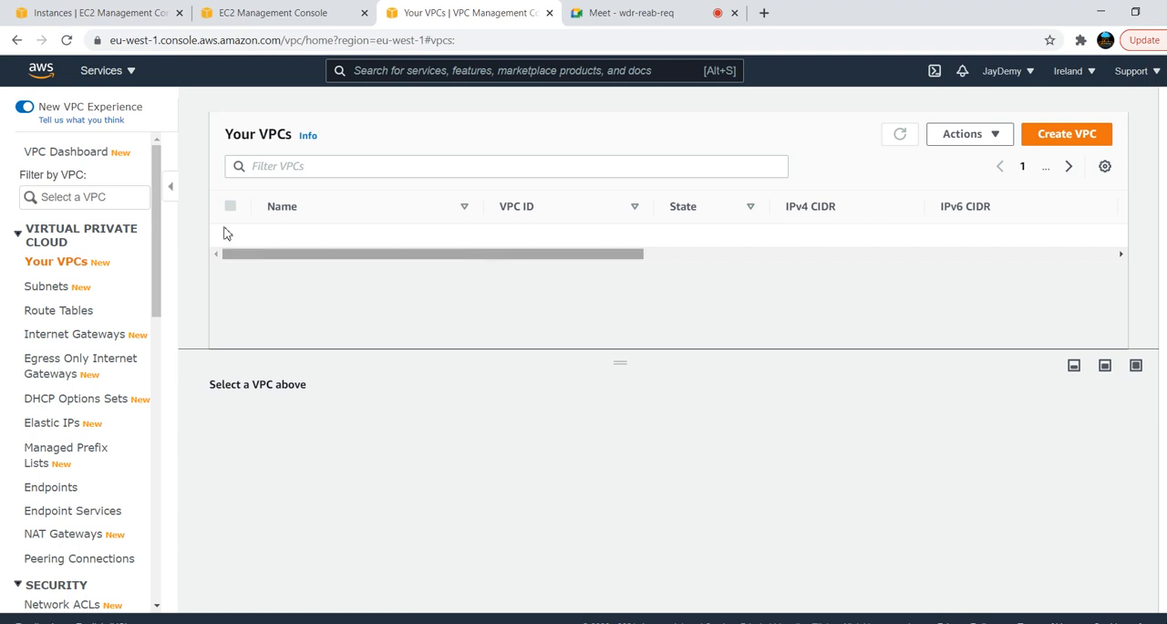
left_click(230, 234)
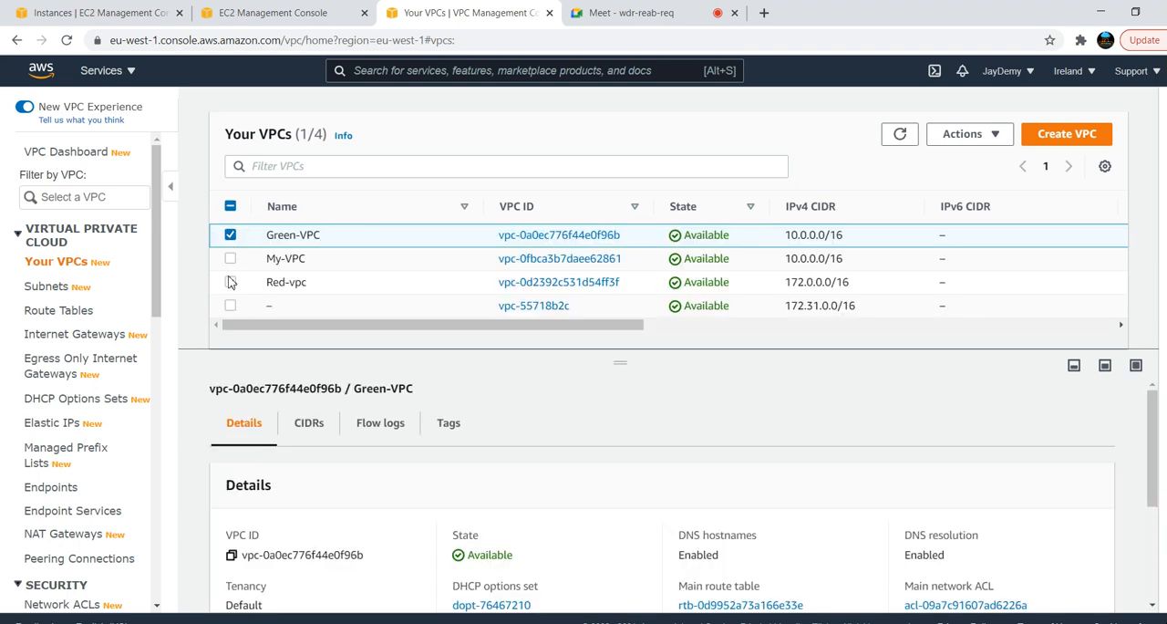
Enable DNS hostnames for Red-vpc and save the change
left_click(230, 282)
left_click(229, 236)
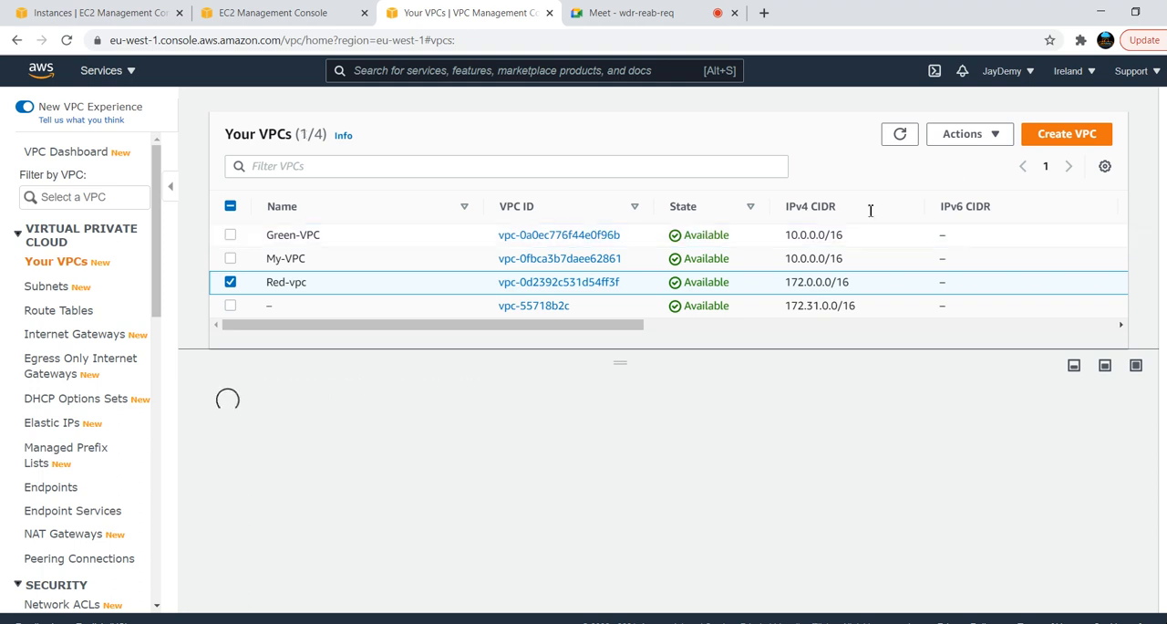
left_click(987, 137)
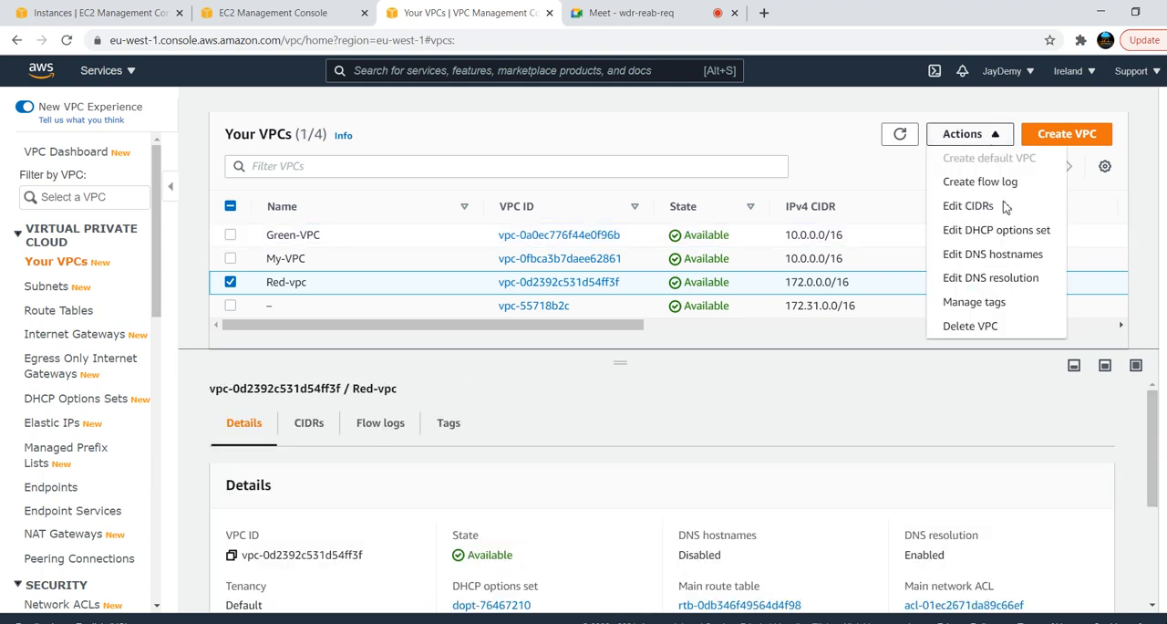
left_click(997, 258)
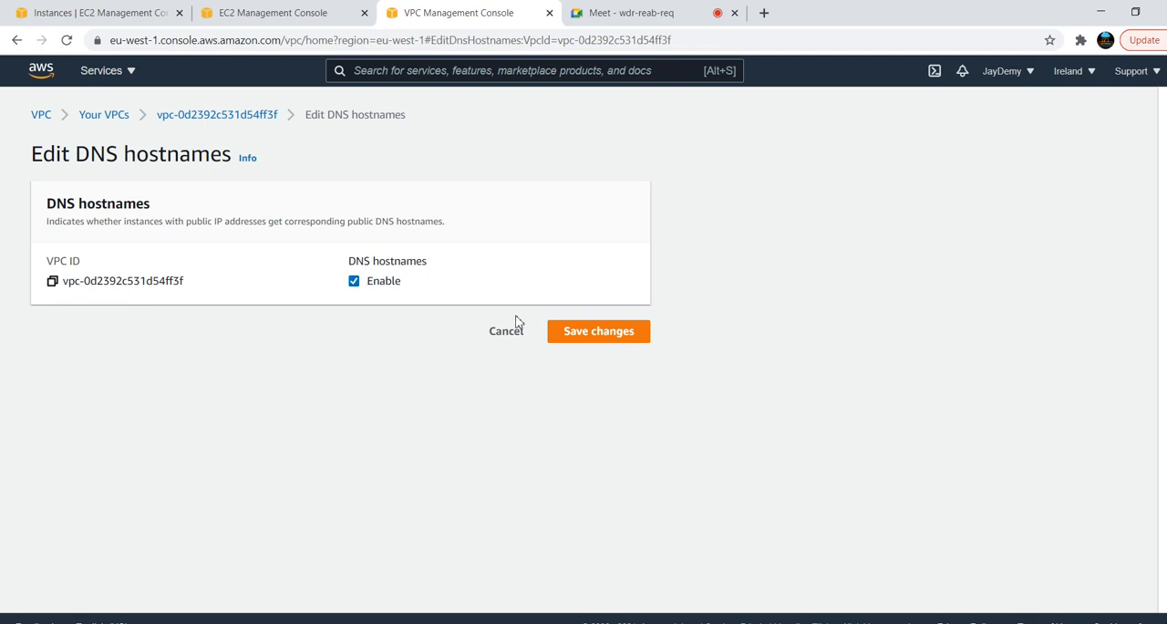
left_click(606, 333)
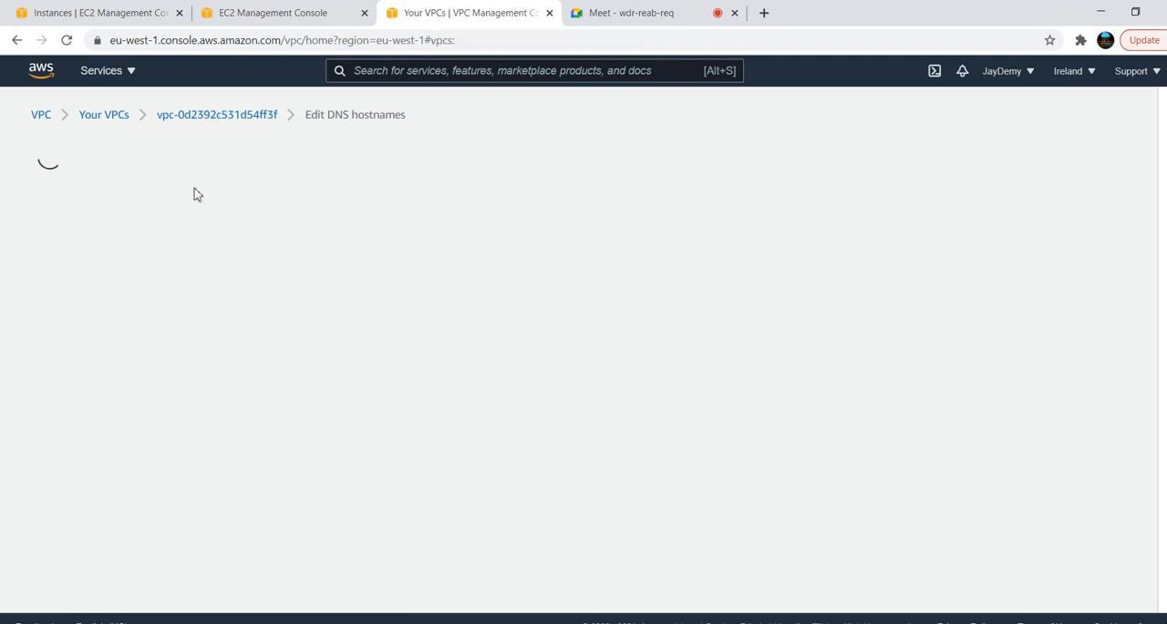
left_click(270, 11)
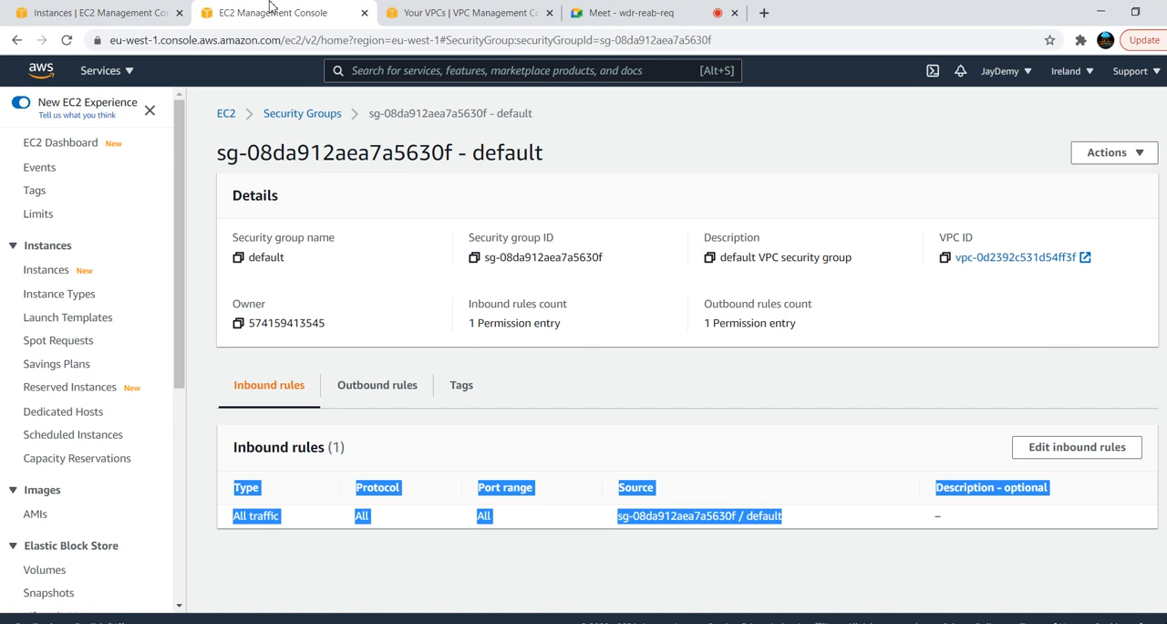
left_click(53, 11)
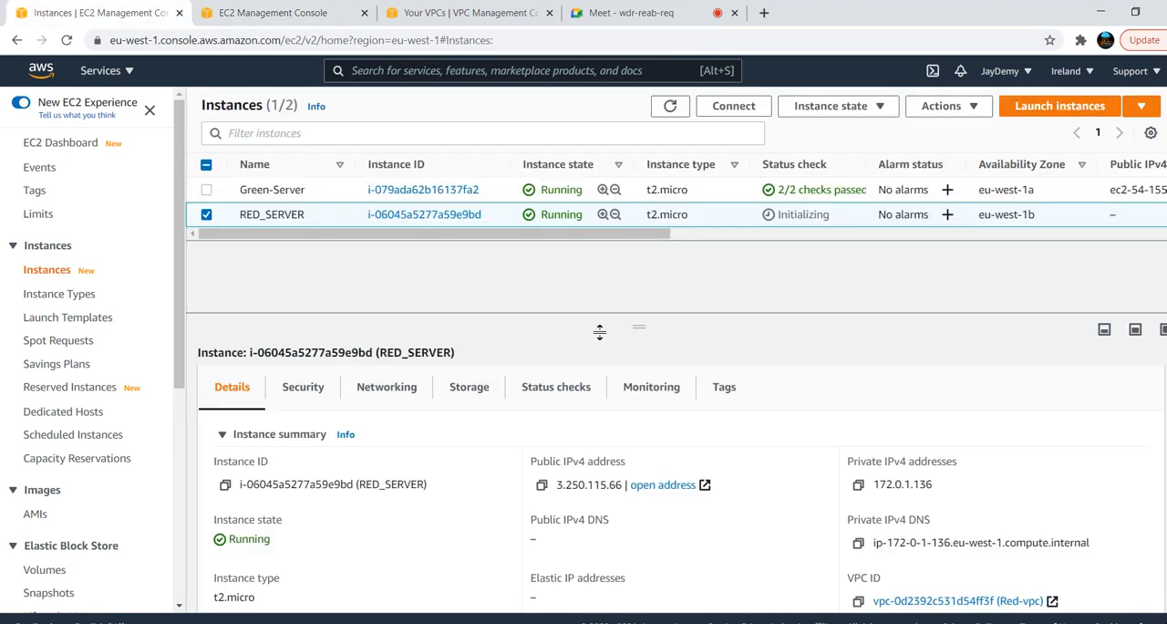
left_click(542, 486)
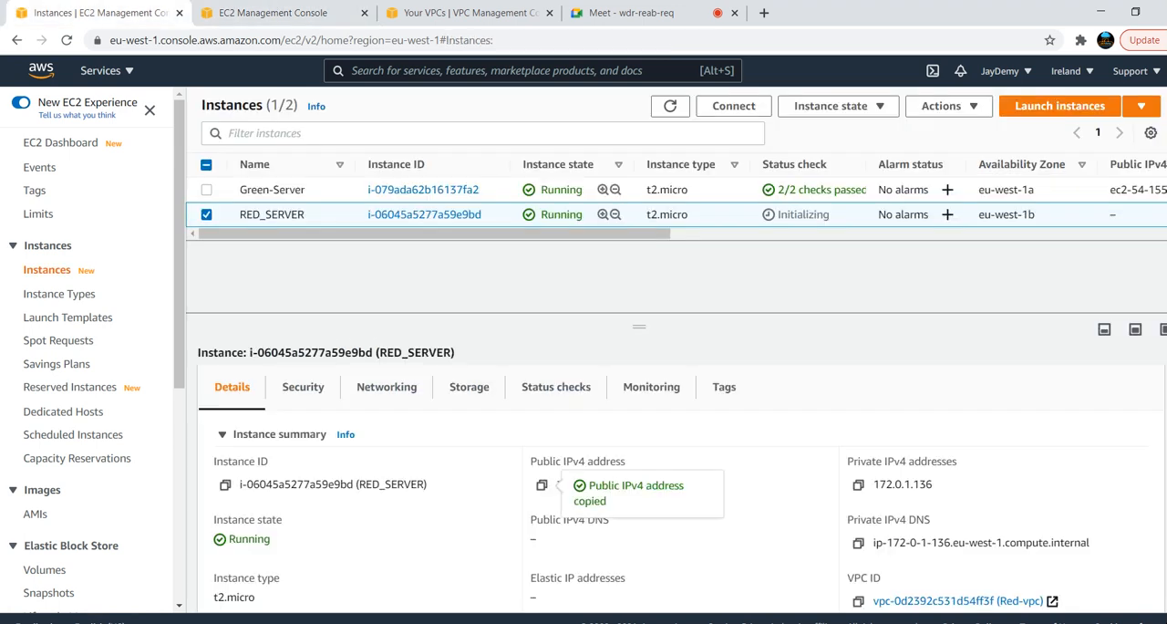
left_click(789, 579)
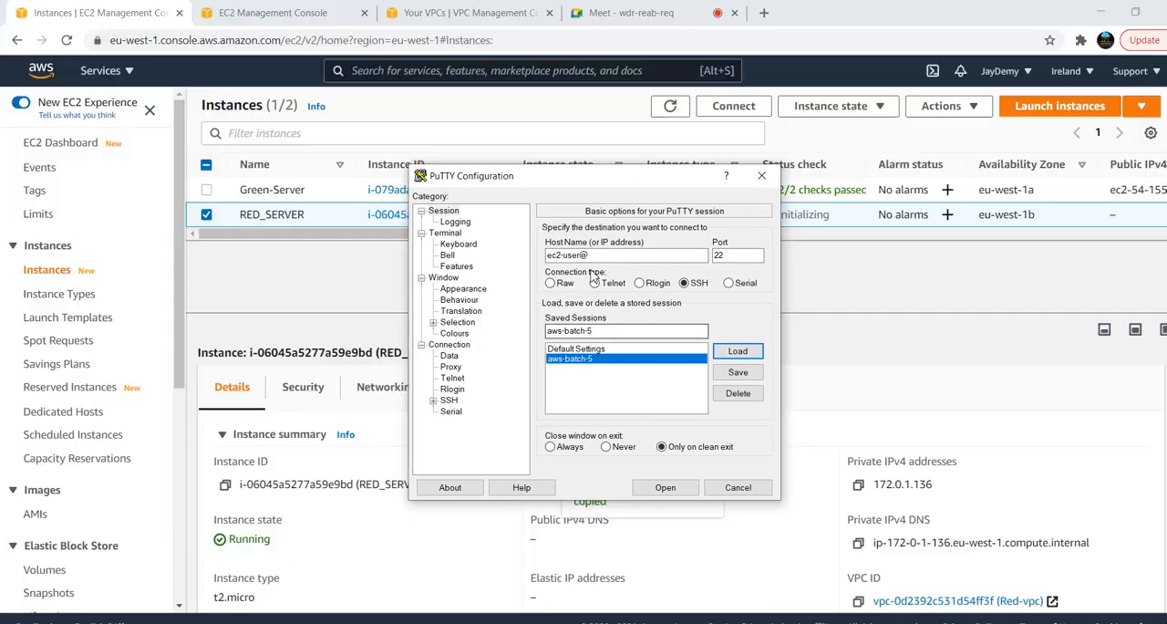
left_click(612, 257)
key("ctrl+v")
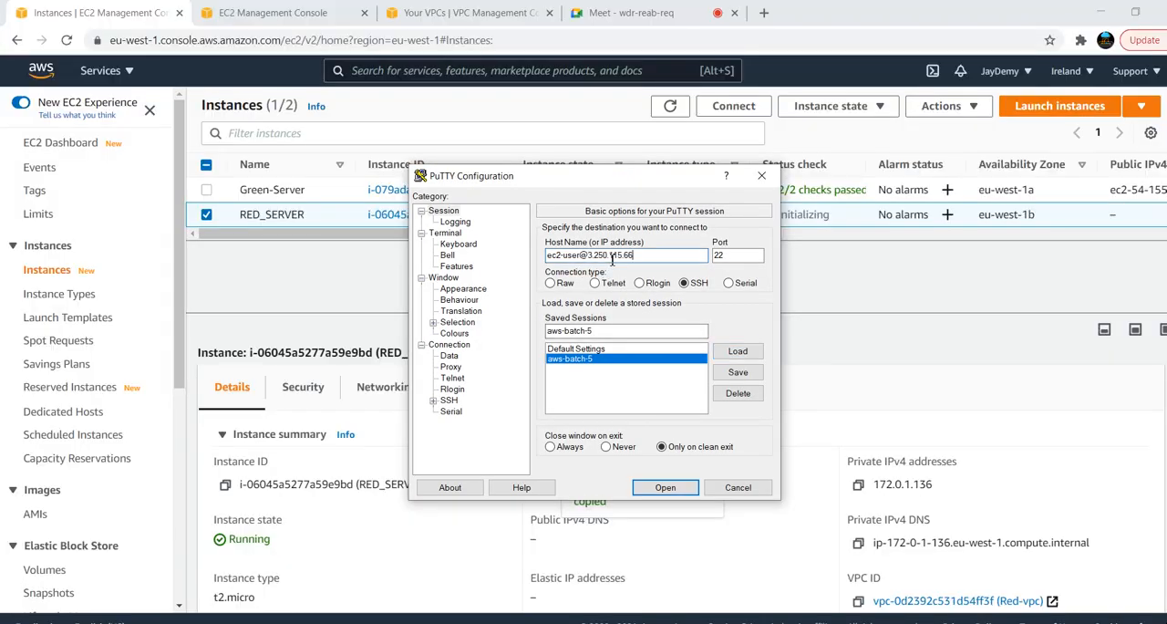
left_click(663, 487)
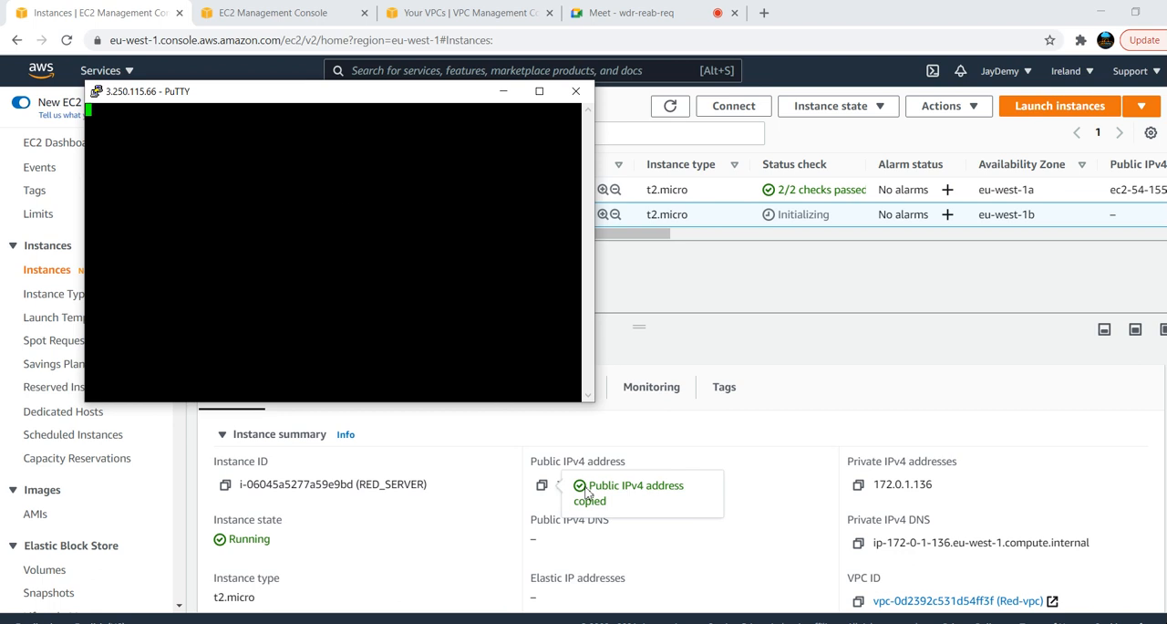
Review the source of the inbound rule in RED_SERVER's default security group, then check the pending PuTTY session
left_click(280, 11)
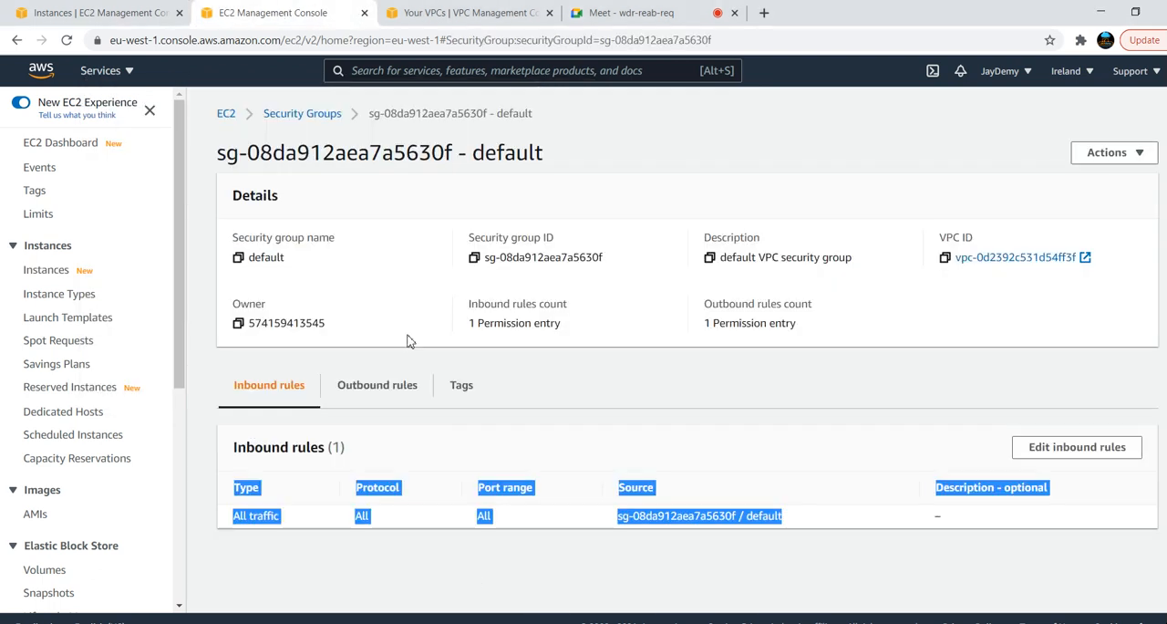
left_click(777, 445)
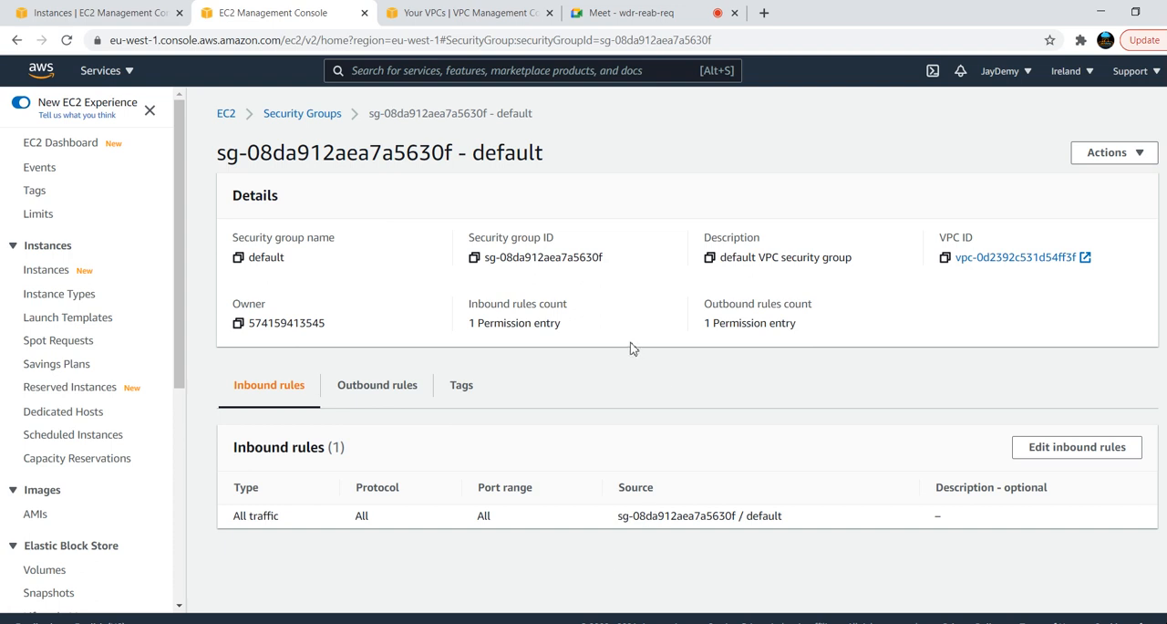
left_click_drag(798, 522, 612, 524)
left_click(385, 135)
left_click(87, 9)
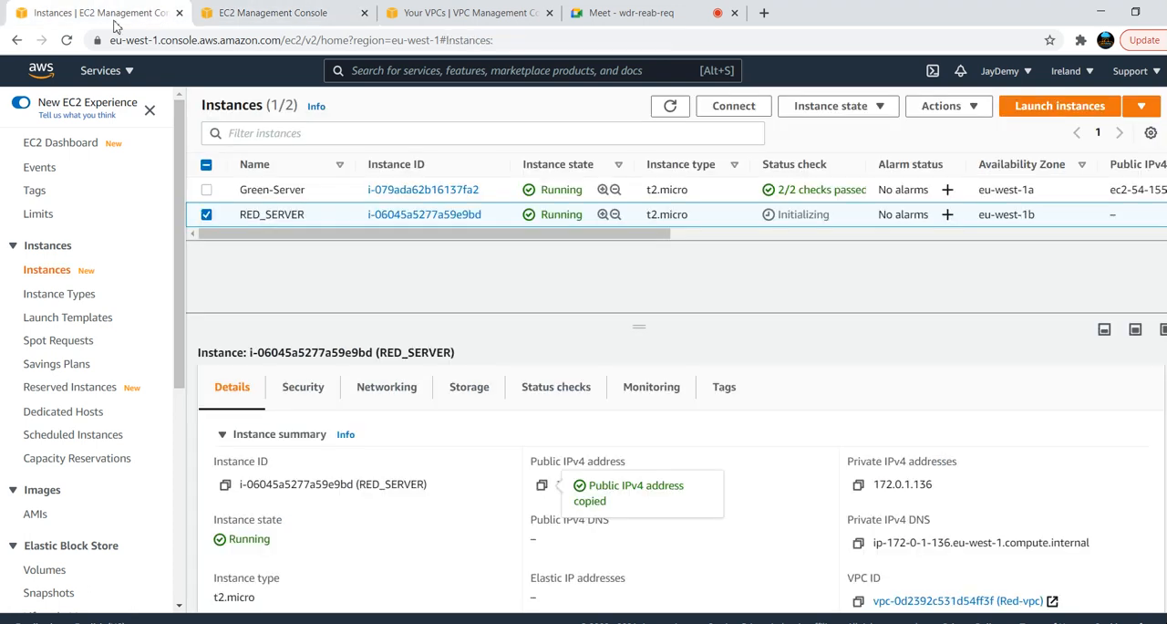
key("alt+Tab")
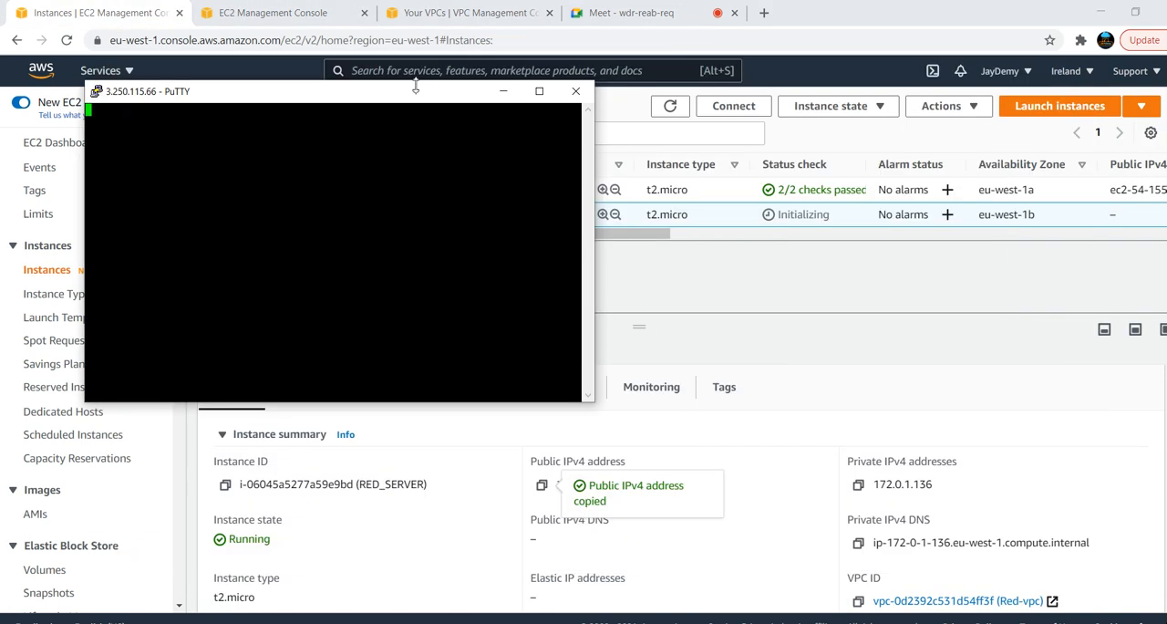
Change the source of the default security group's All traffic inbound rule to 0.0.0.0/0 and save the rules
left_click(295, 12)
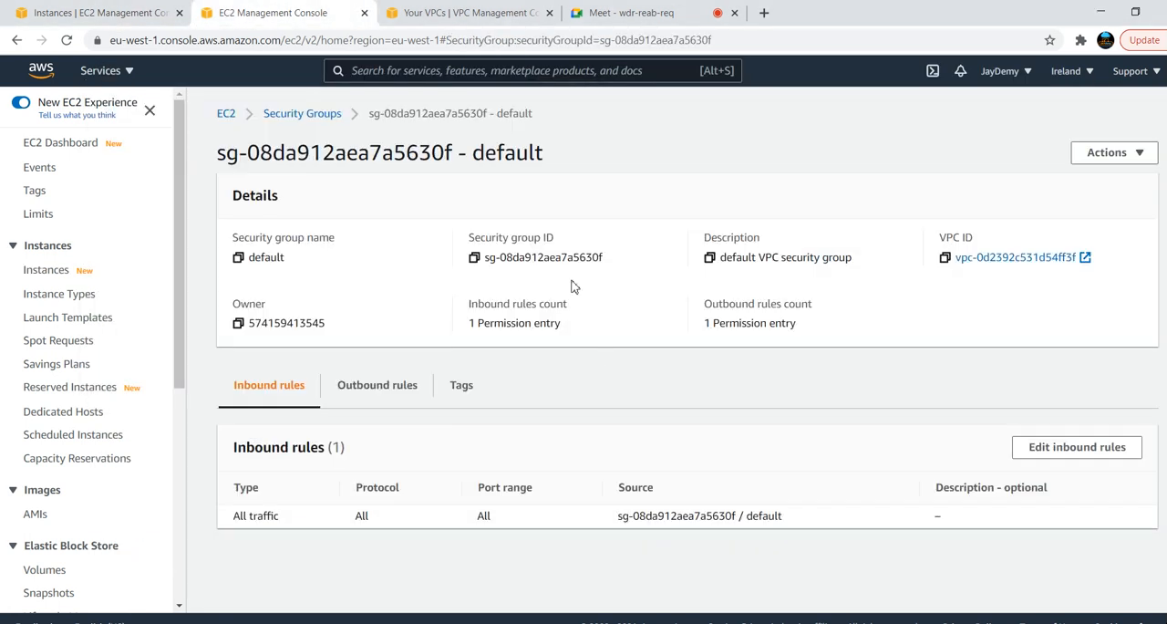
left_click(1040, 458)
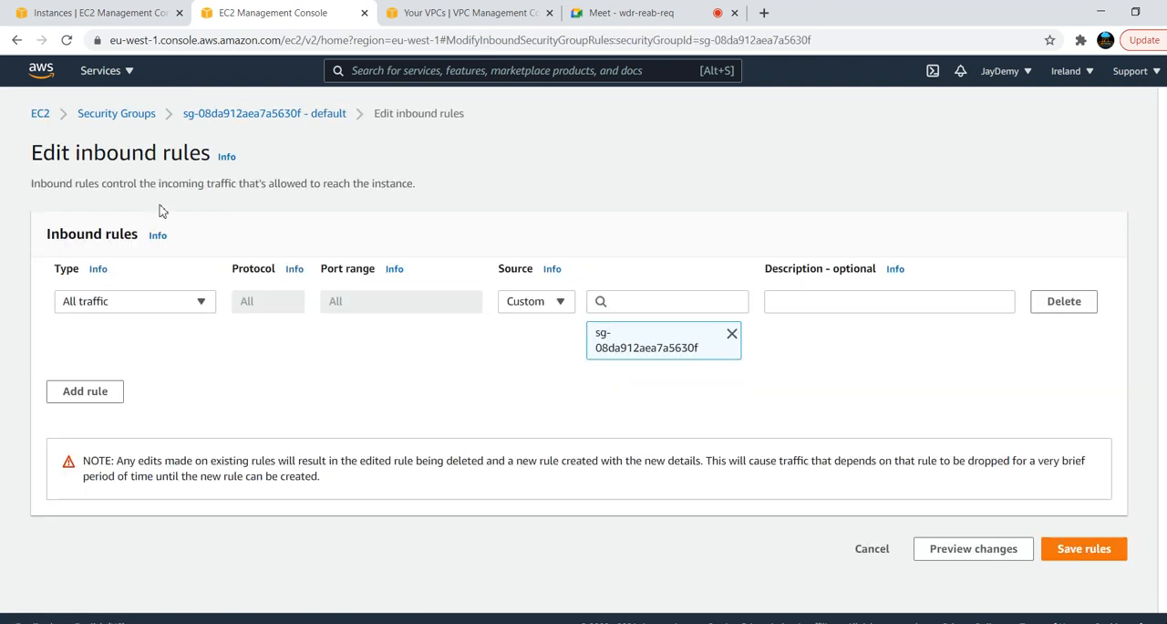
left_click(731, 335)
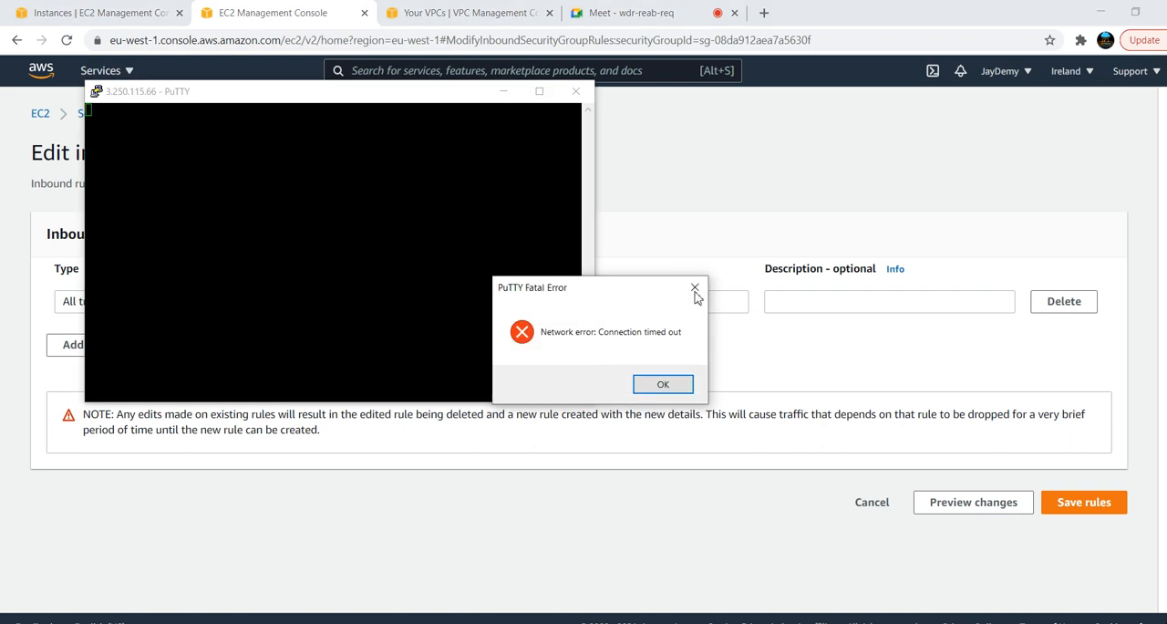
left_click(694, 289)
left_click(684, 303)
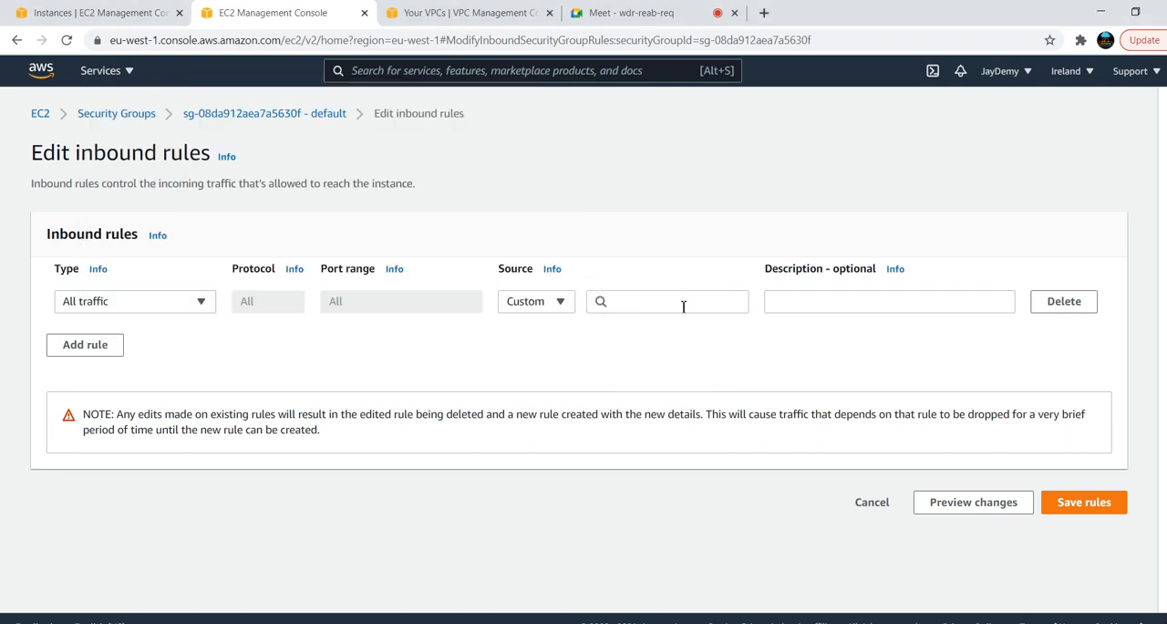
left_click(657, 359)
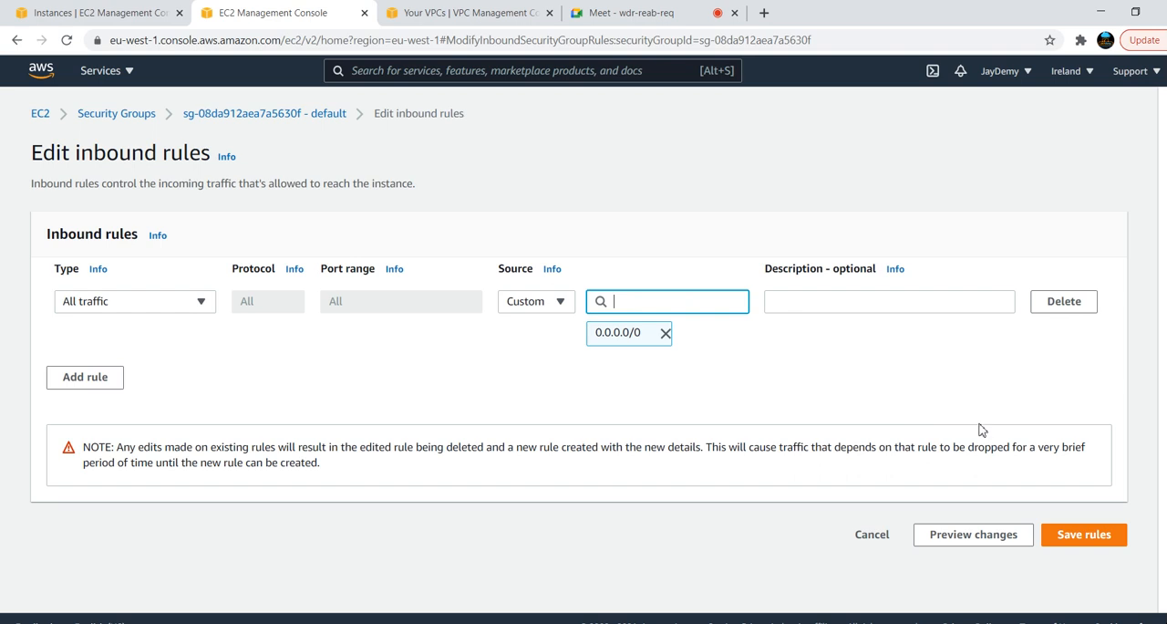
left_click(1097, 544)
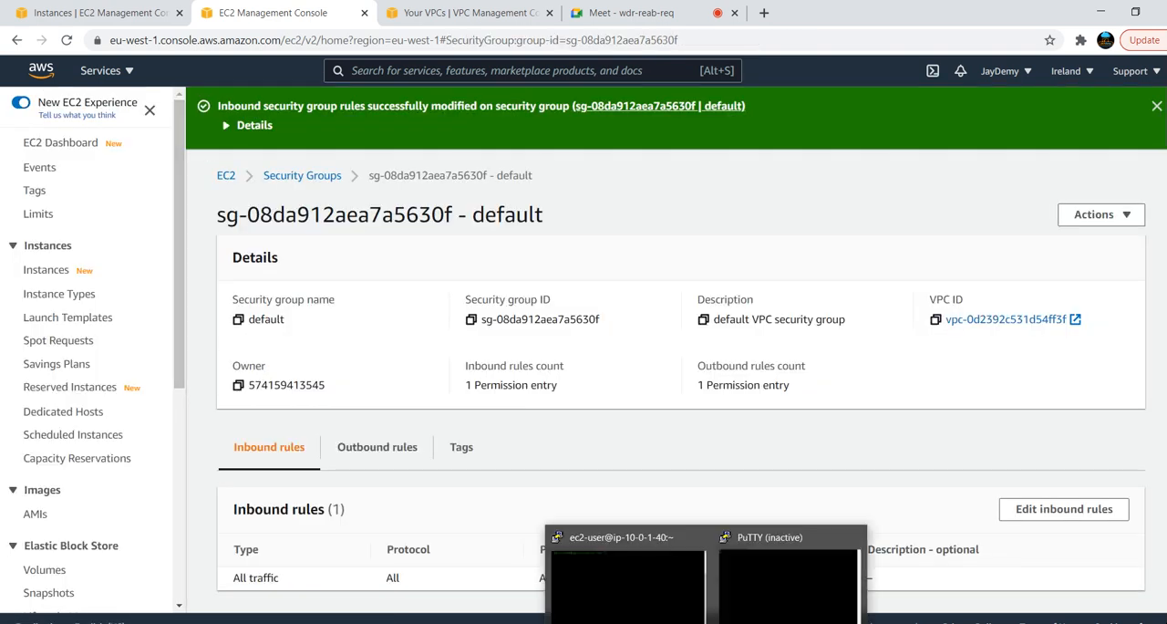
Restart the inactive PuTTY session to RED_SERVER and maximize its window
left_click(785, 561)
left_click(97, 92)
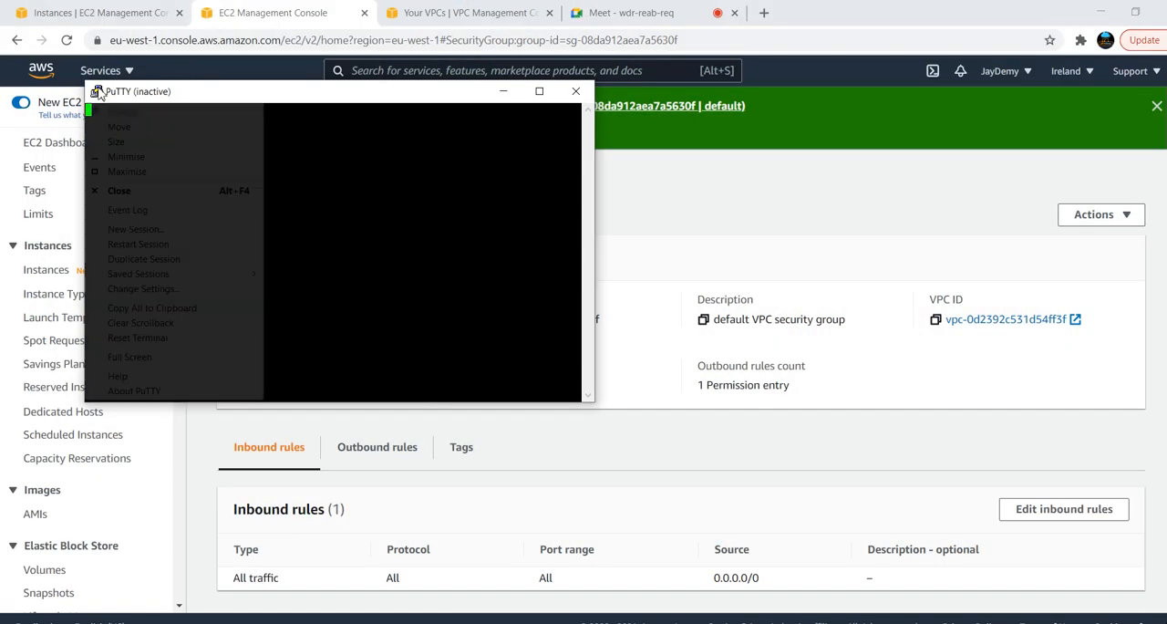
left_click(133, 241)
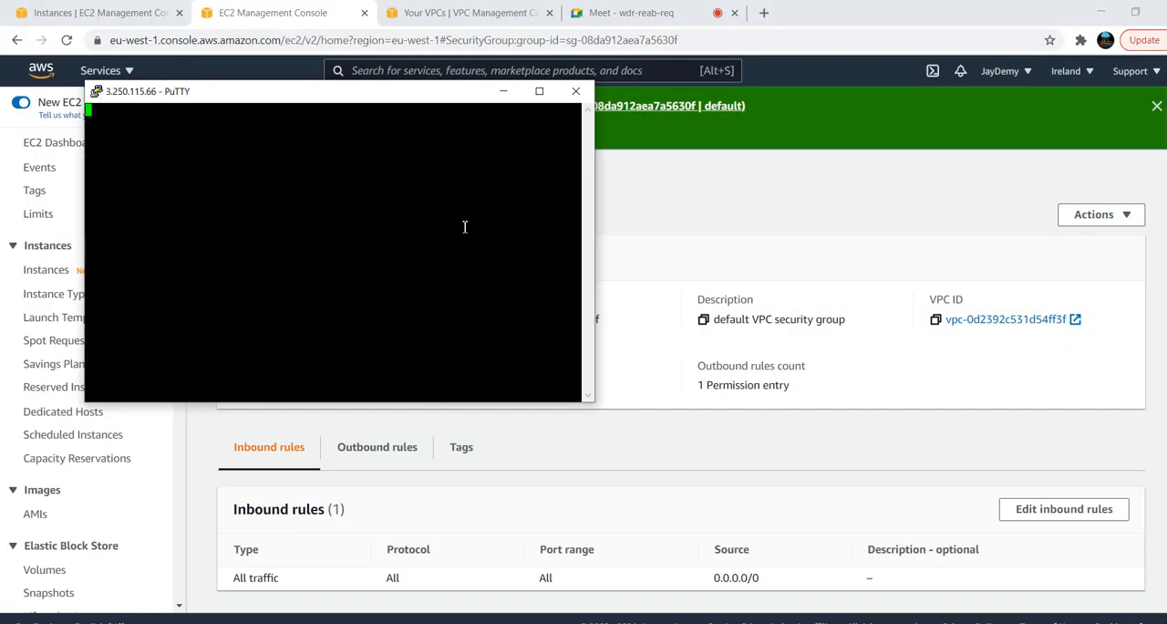
left_click(509, 439)
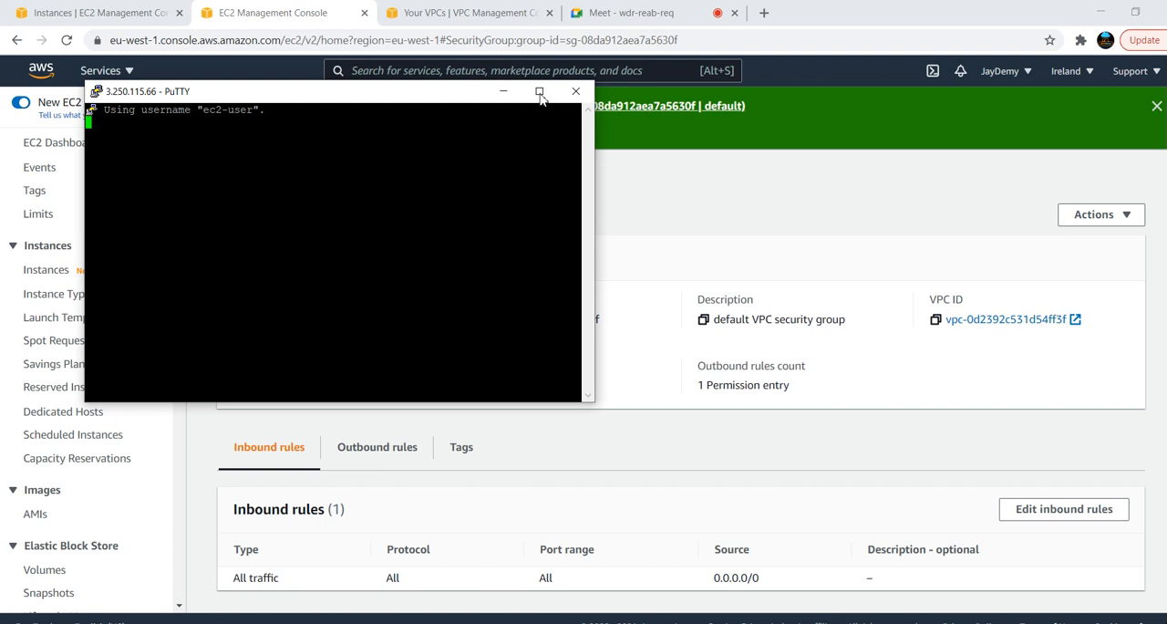
left_click(539, 91)
Change the default foreground colour of the RED_SERVER terminal to red, RGB 255, 0, 0
left_click(7, 9)
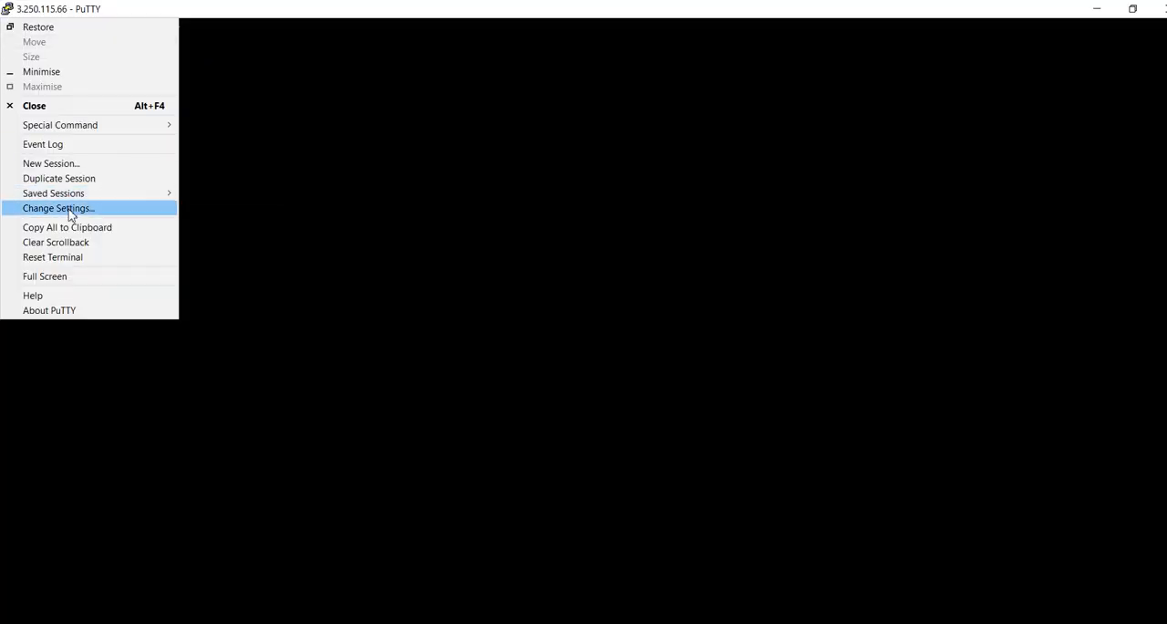
left_click(69, 209)
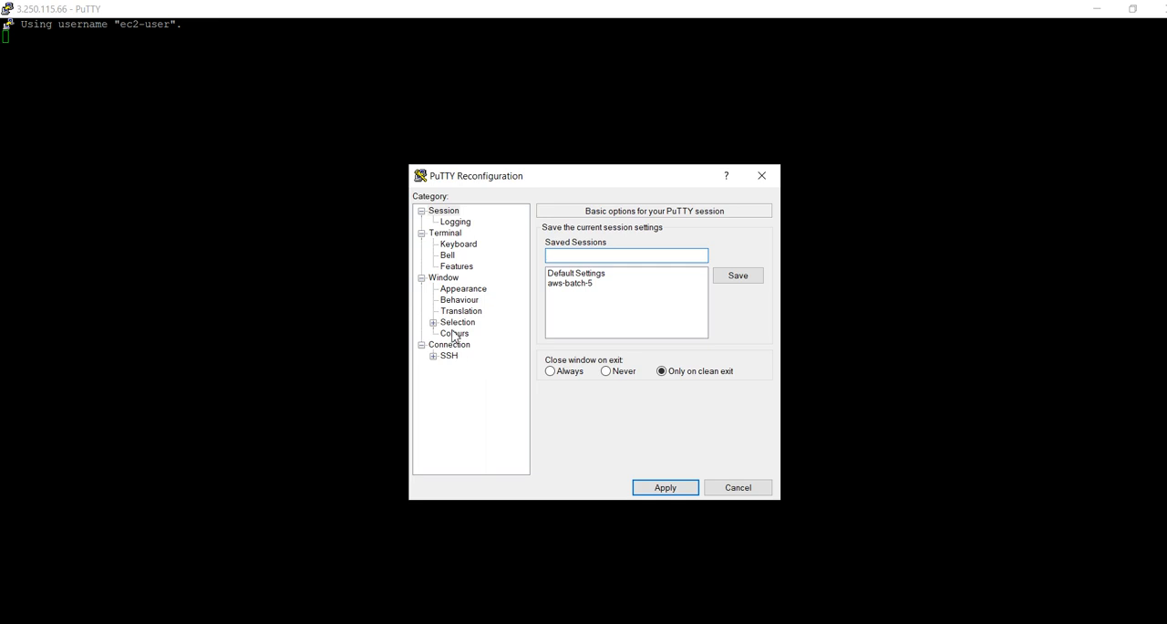
left_click(453, 334)
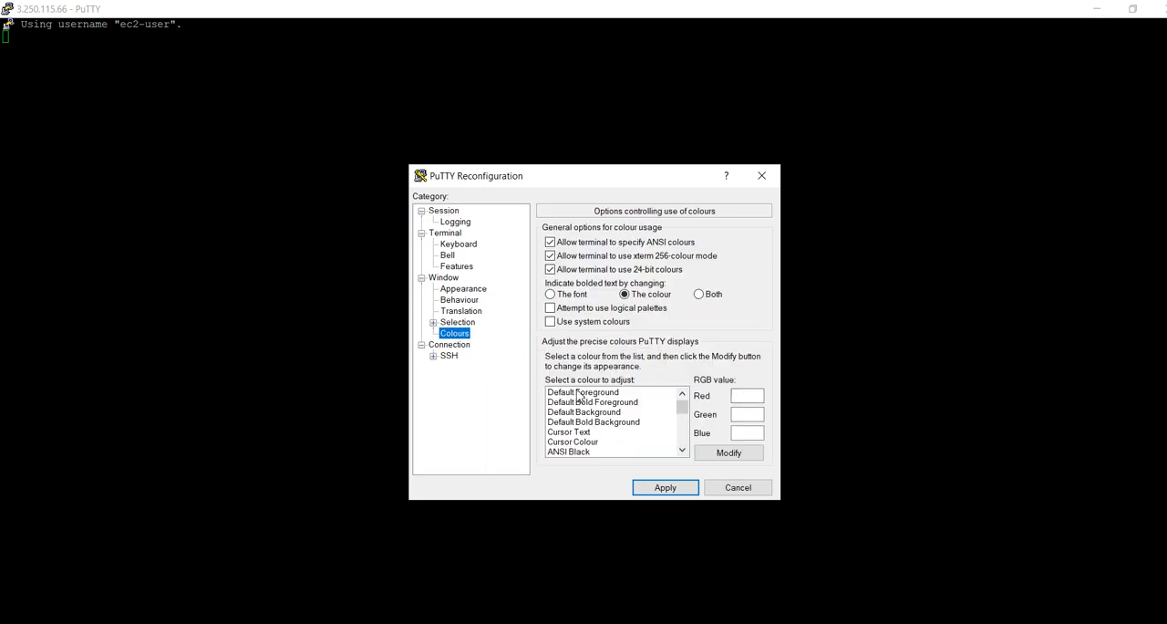
left_click(580, 392)
left_click(729, 452)
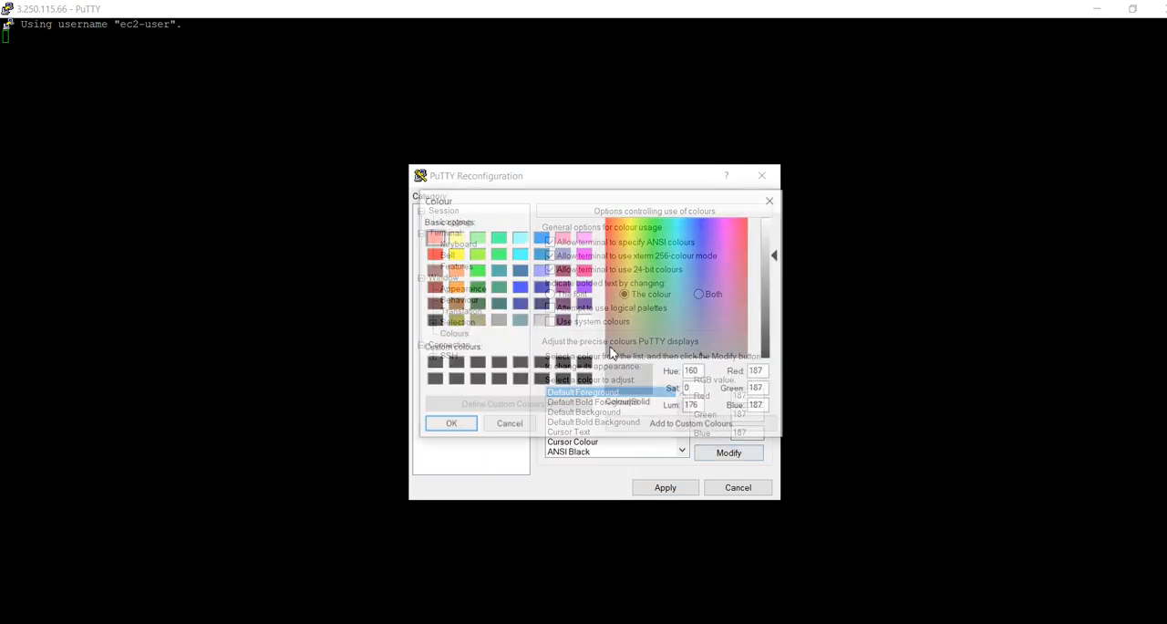
left_click(433, 256)
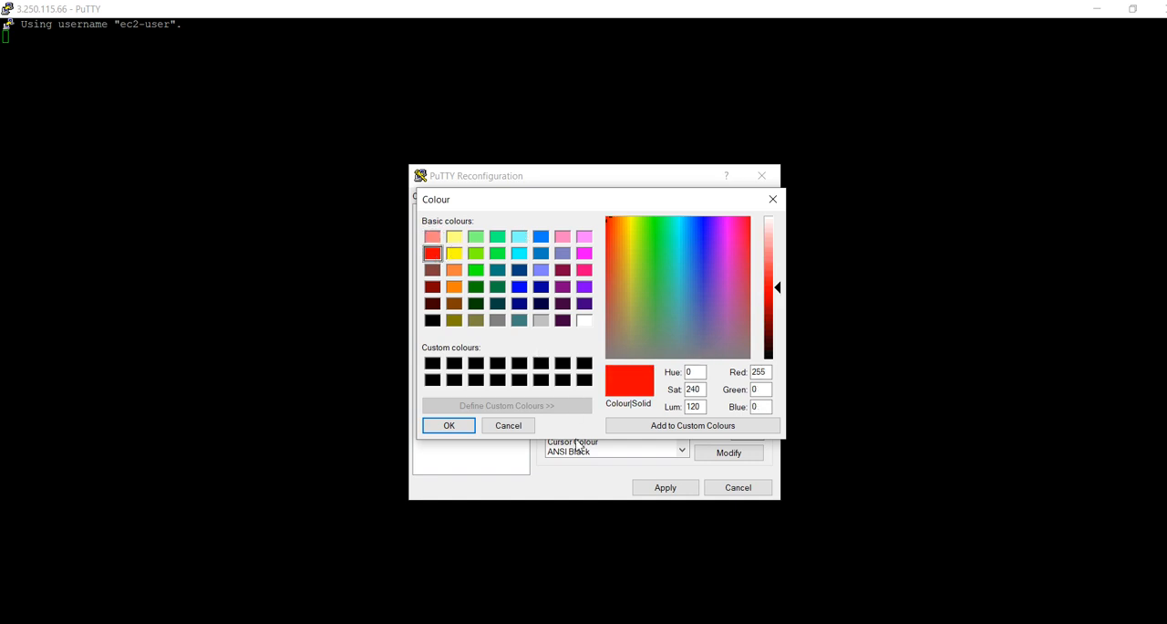
left_click(449, 425)
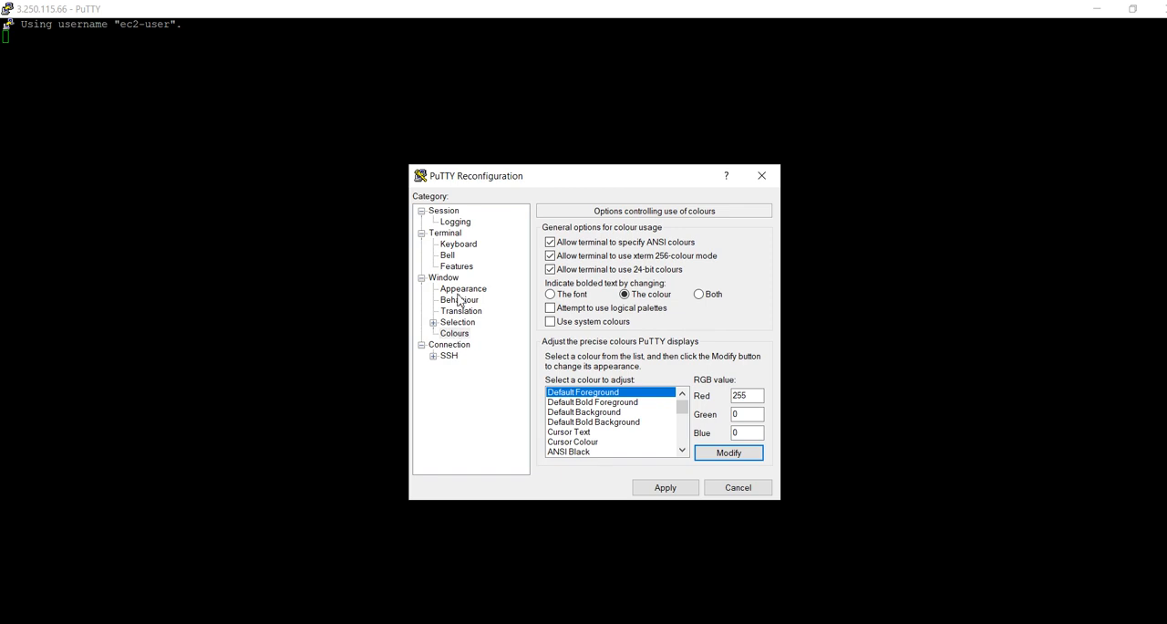
Make the terminal font scale up with the window size and apply the new PuTTY settings
left_click(444, 279)
left_click(659, 306)
left_click(675, 491)
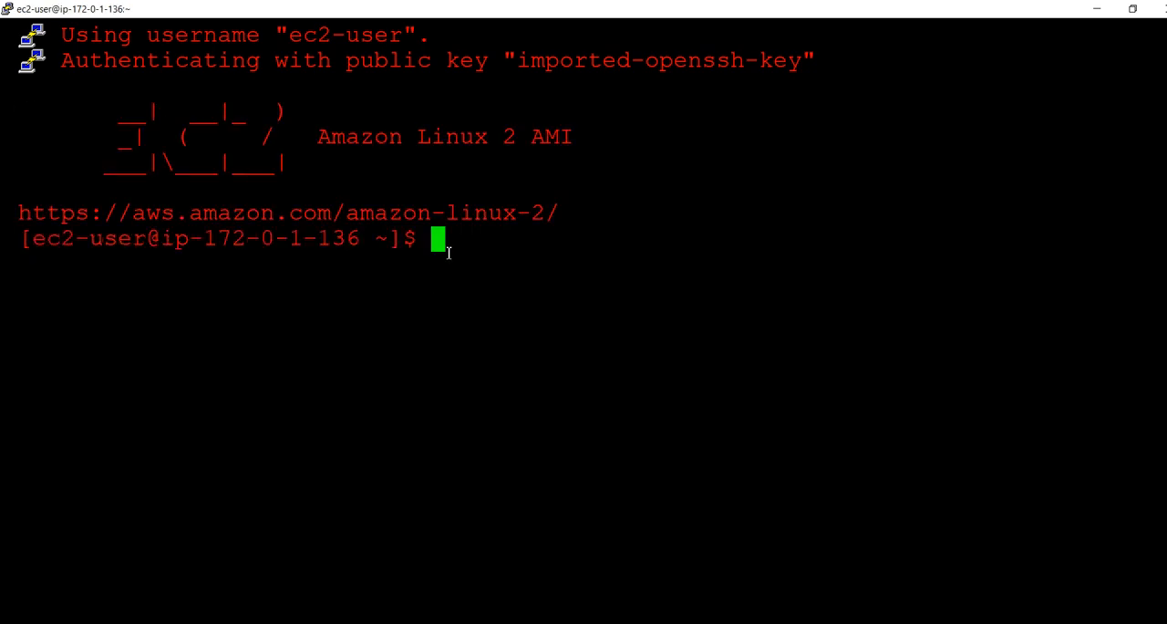
Clear the RED_SERVER terminal screen and switch to the Green-Server terminal
type("l")
key("BackSpace")
key("ctrl+l")
key("alt+Tab")
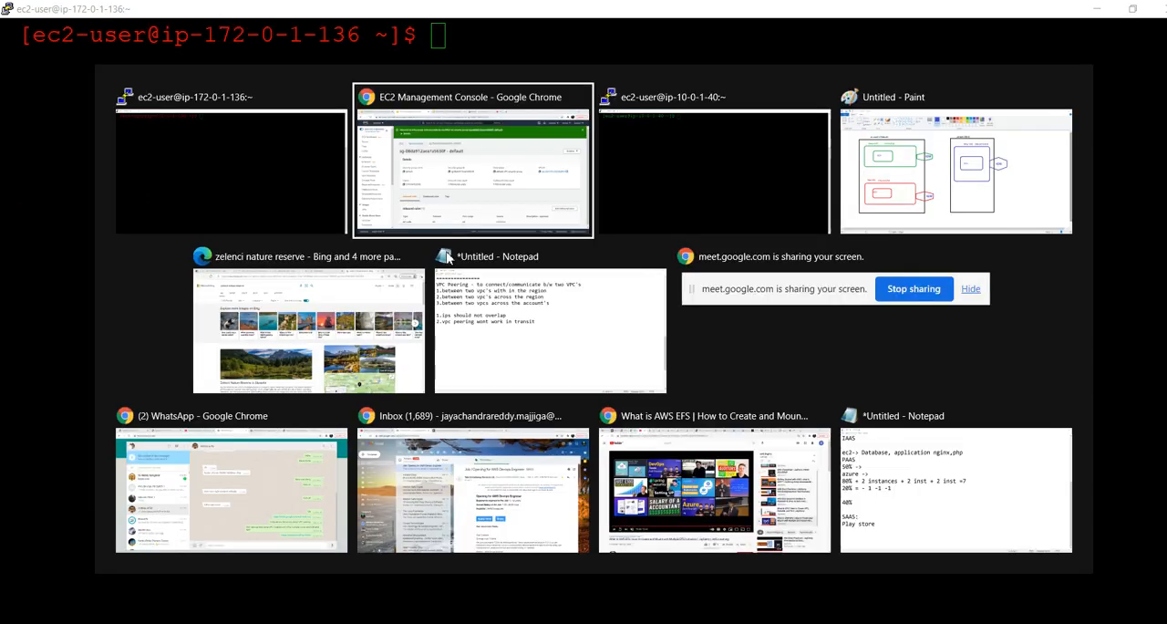
key("alt+Tab")
key("Tab")
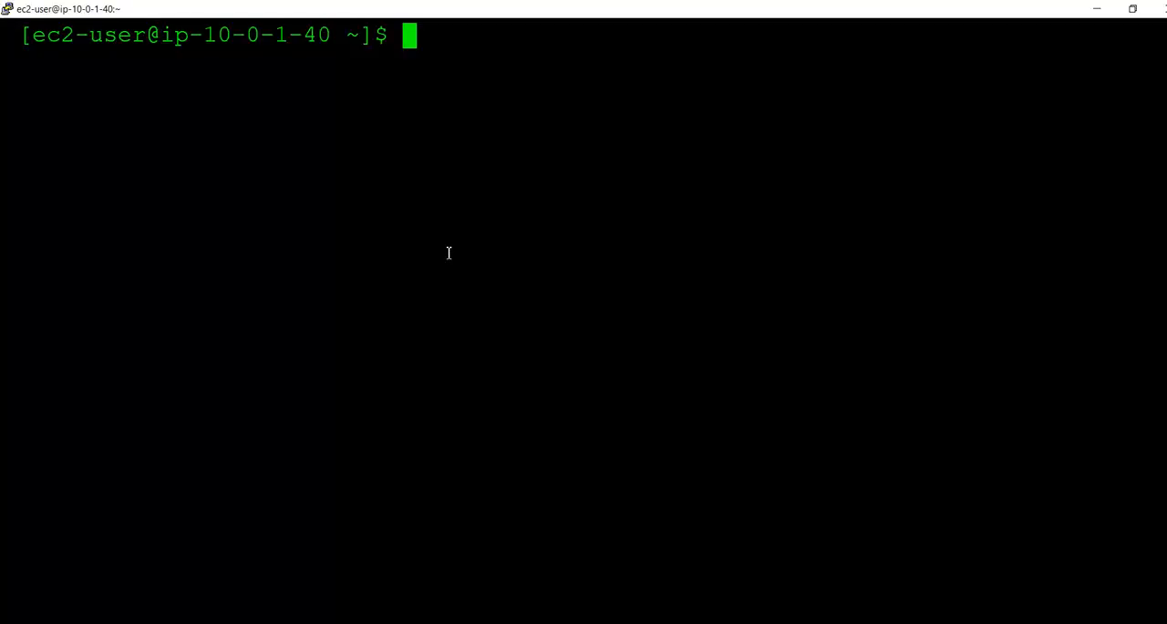
Switch from the Green-Server terminal back to the EC2 console in Chrome
key("alt+Tab")
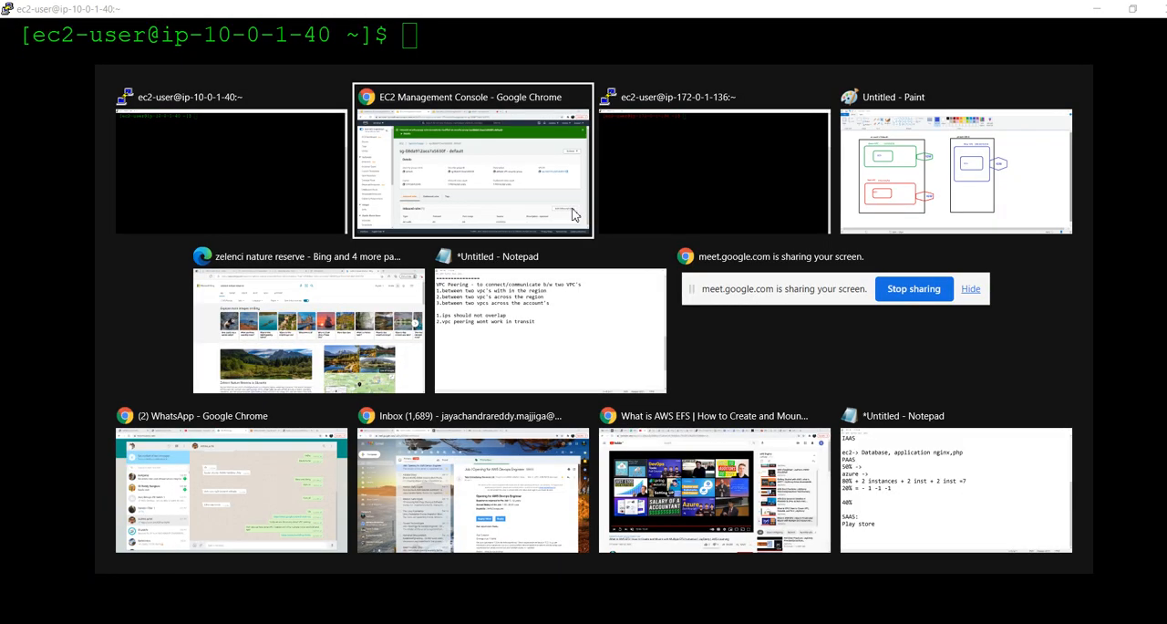
key("alt+shift+Tab")
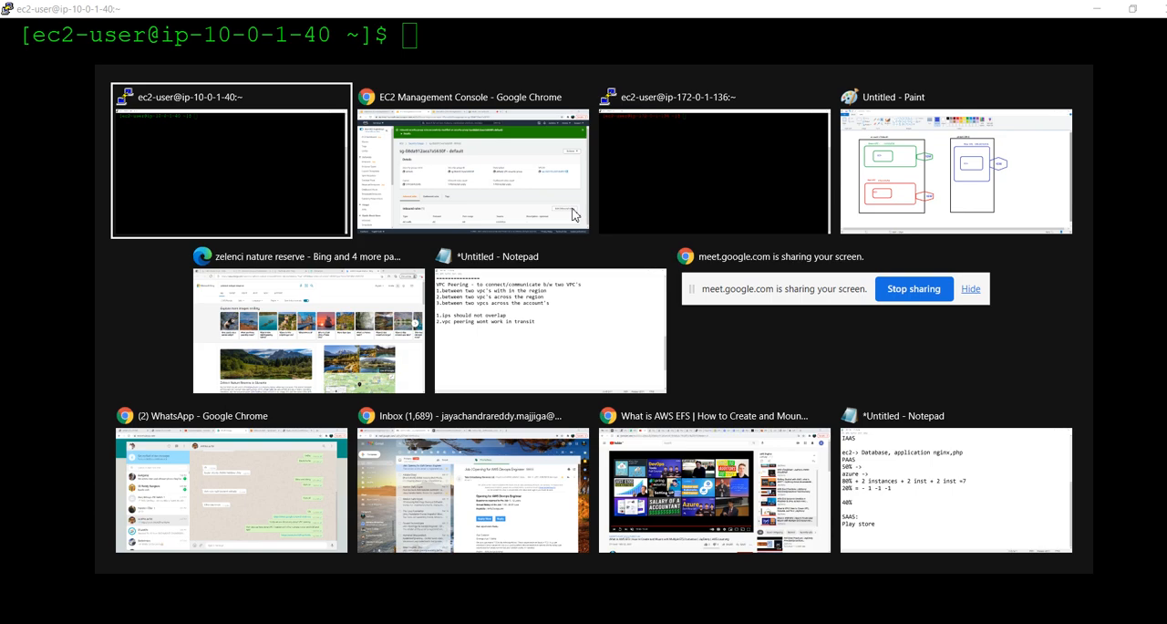
key("alt+Tab")
left_click(467, 131)
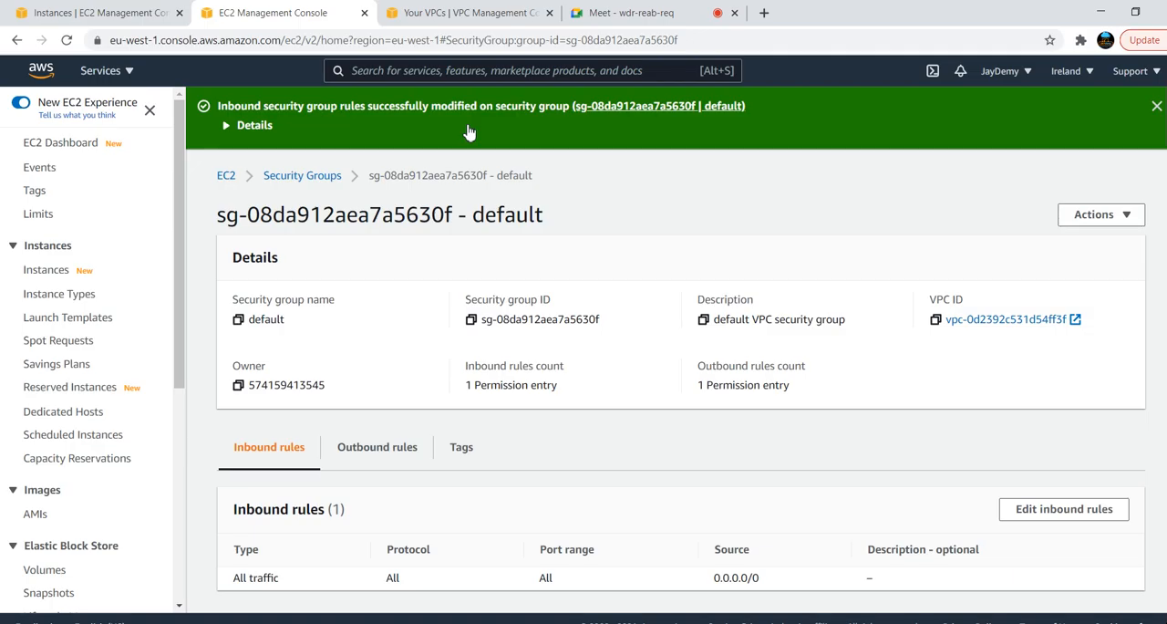
Select only Green-Server in the EC2 instances list and copy its public IPv4 address
left_click(128, 13)
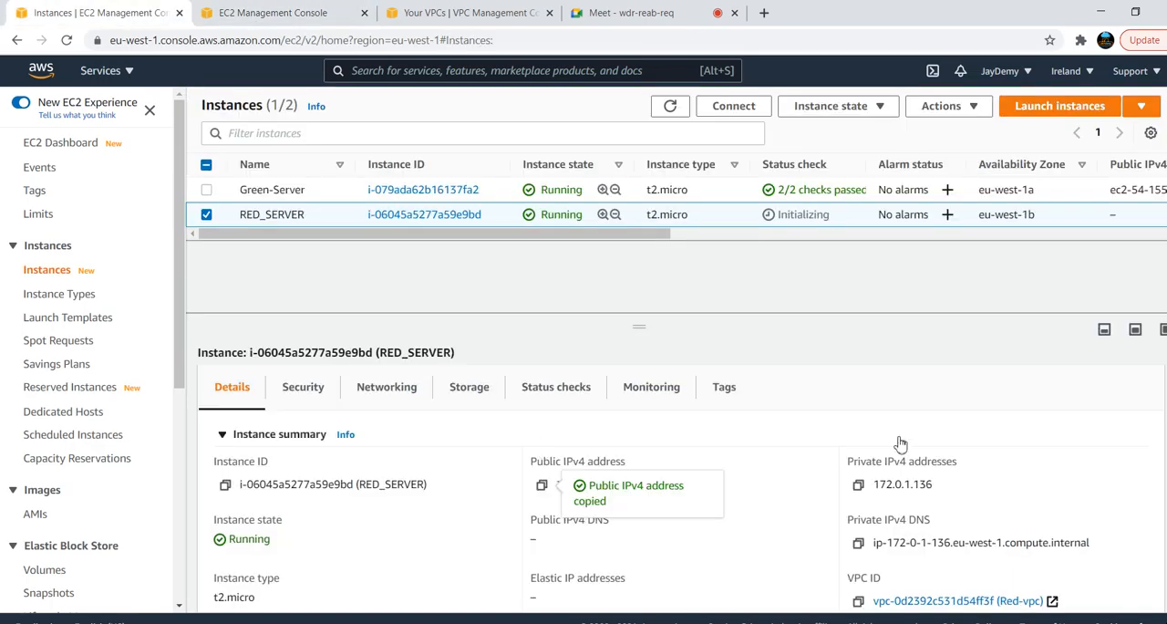
left_click(207, 217)
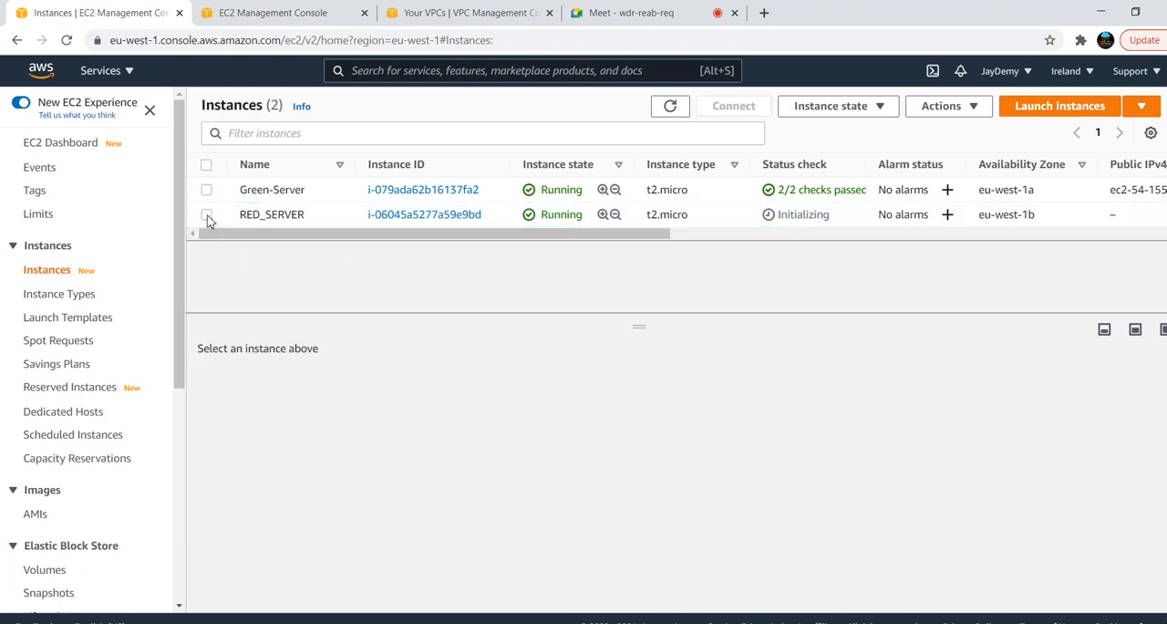
left_click(207, 215)
left_click(207, 215)
left_click(207, 191)
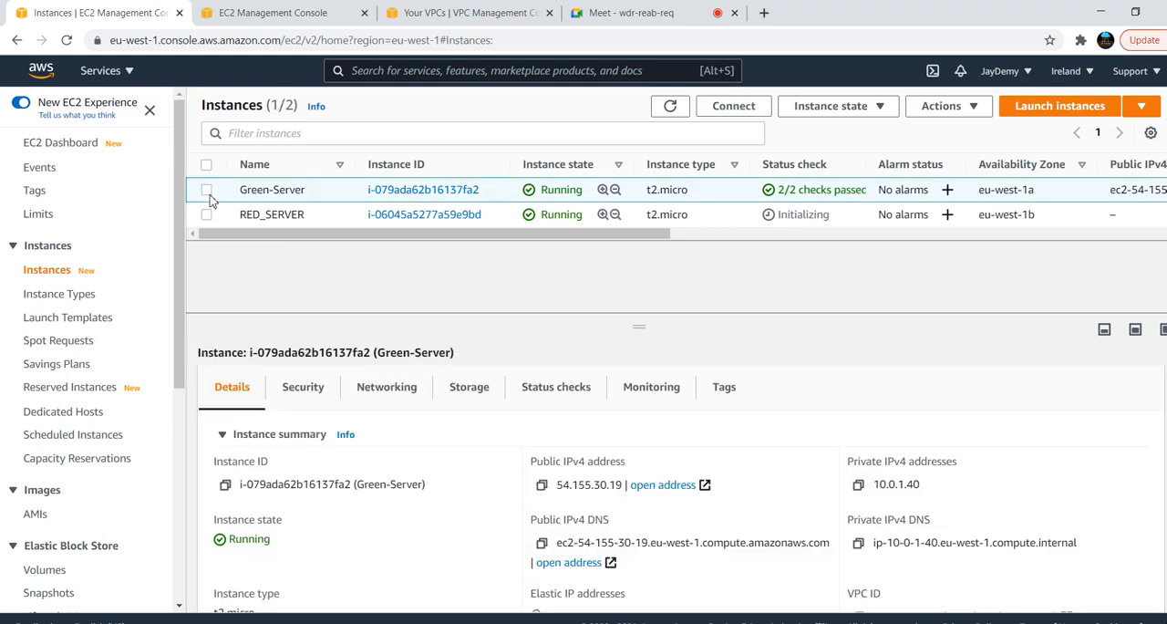
left_click(541, 485)
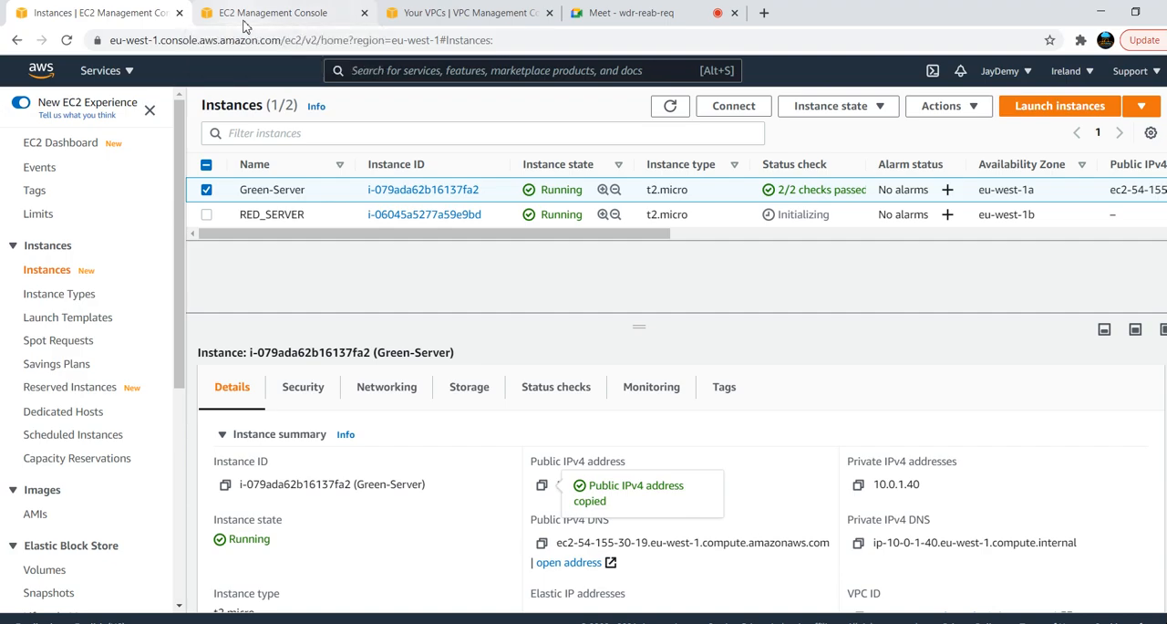
Switch to the RED_SERVER terminal, ping Green-Server's public address 54.155.30.19 and stop the ping
key("alt+Tab")
key("alt+Tab")
type("ping")
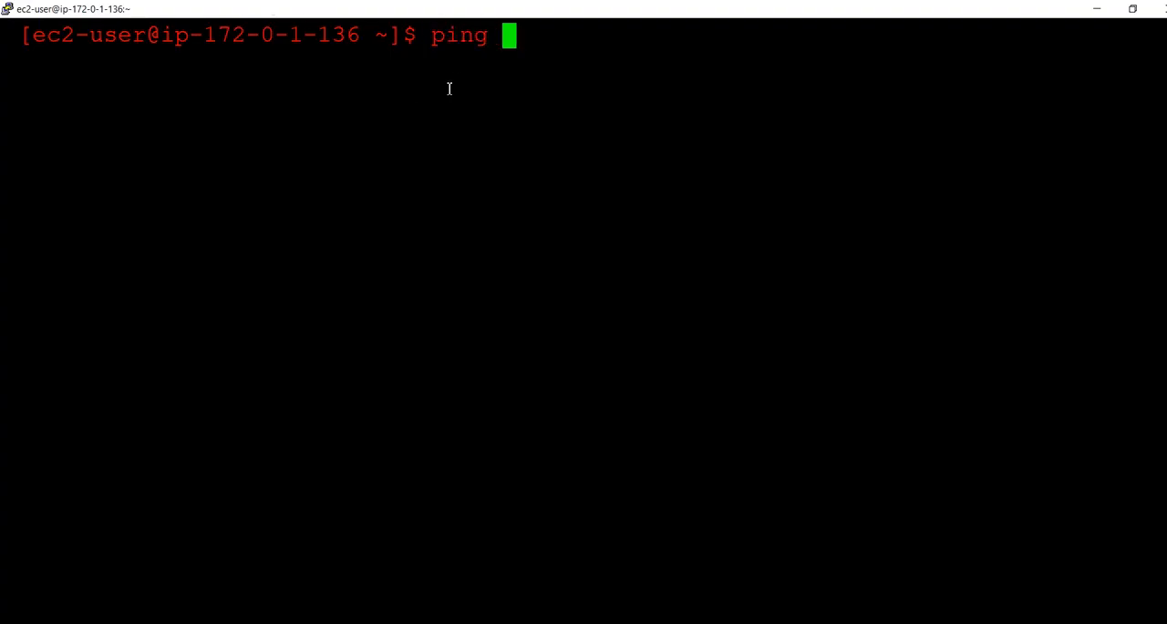
right_click(449, 88)
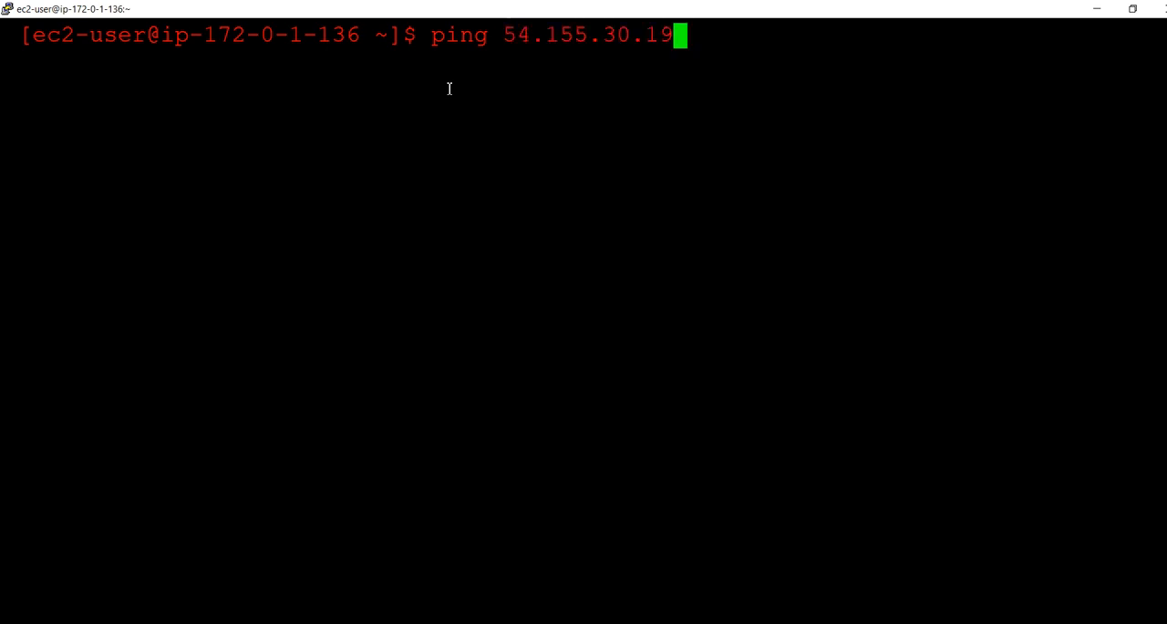
key("Return")
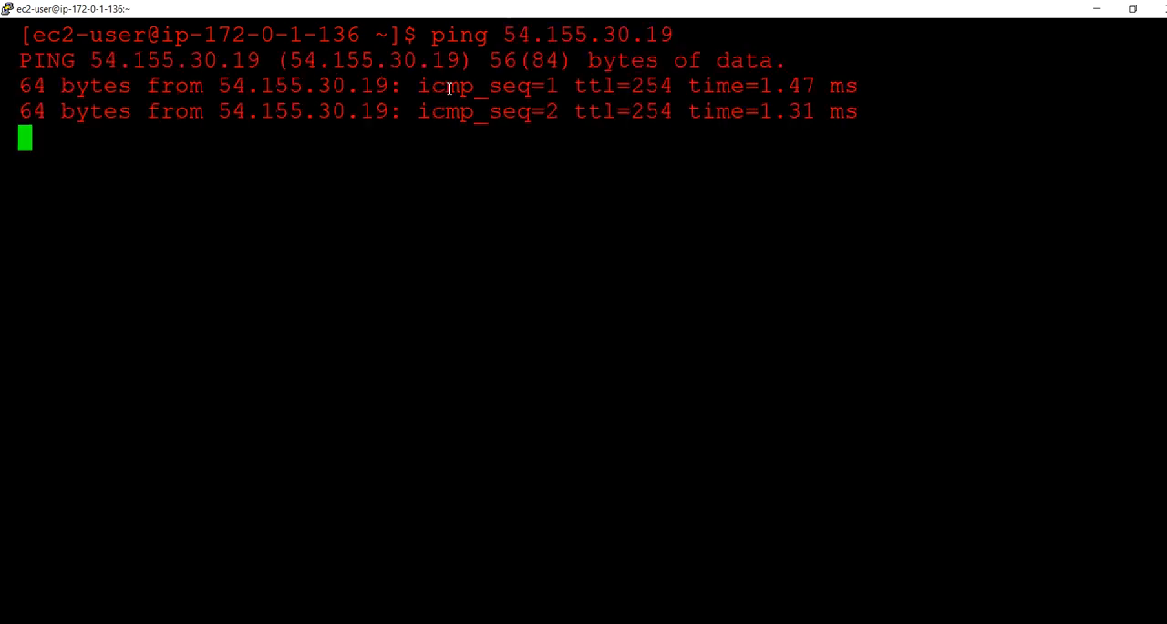
key("ctrl+c")
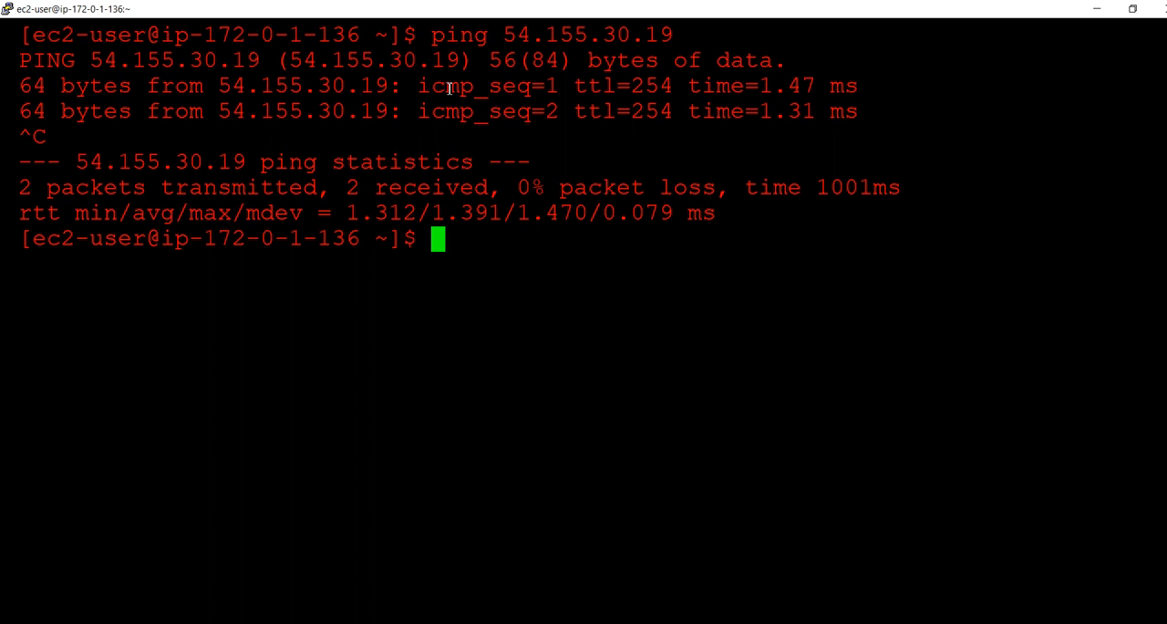
Copy Green-Server's private IPv4 address from the EC2 console in Chrome and ping 10.0.1.40 from the RED_SERVER terminal
key("alt+Tab")
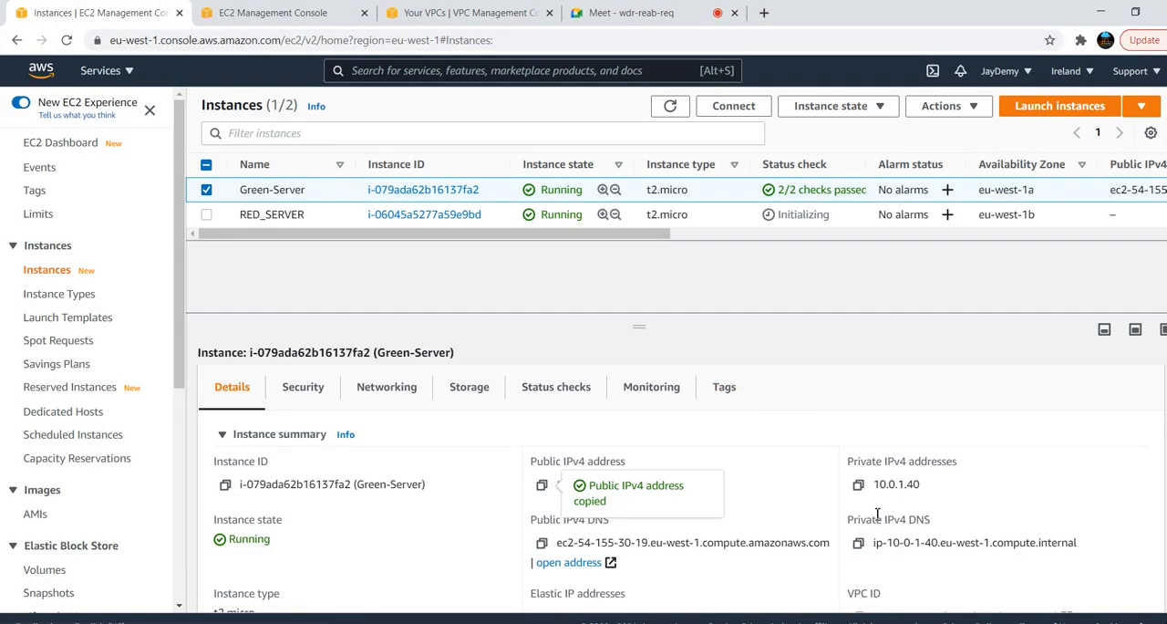
key("alt+Tab")
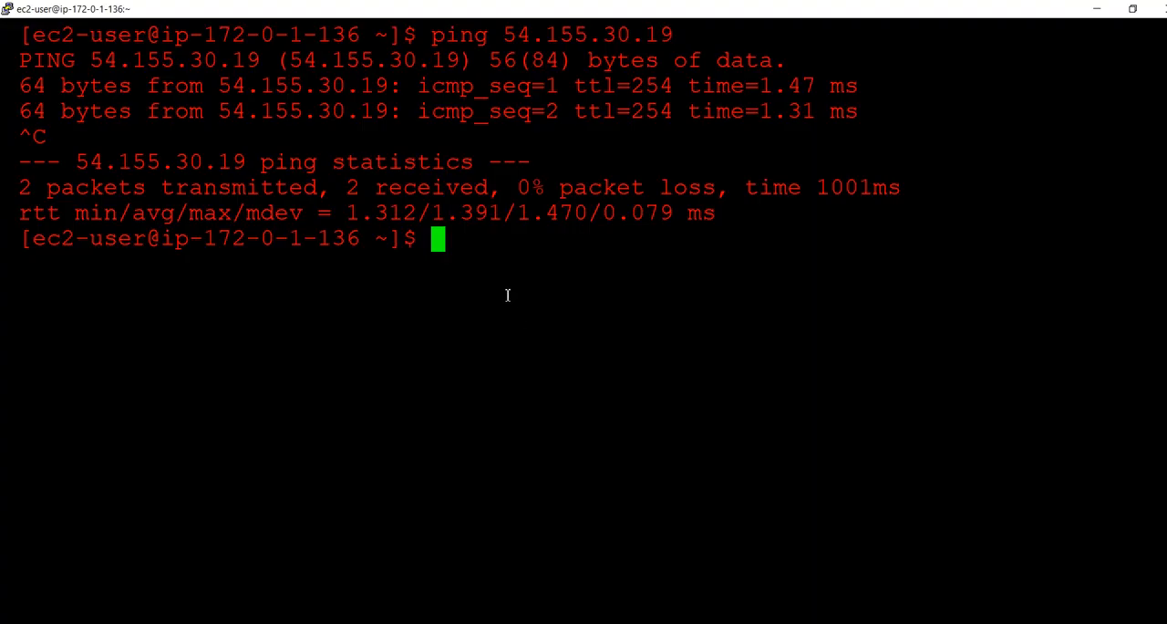
type("ping")
right_click(508, 295)
key("Return")
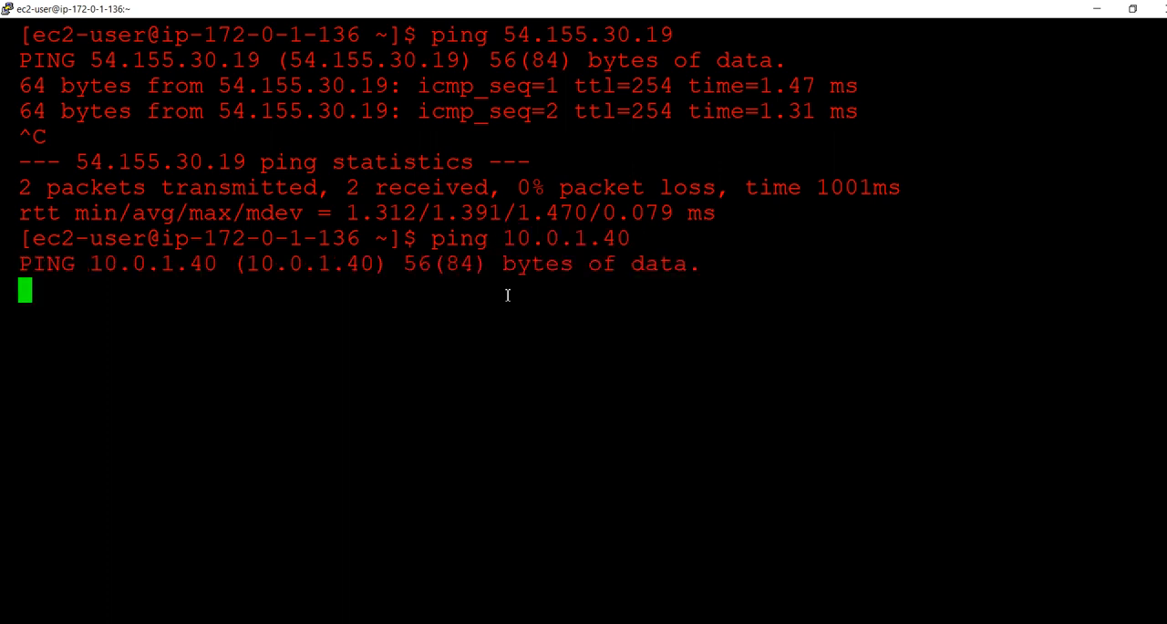
Switch to the EC2 console in Chrome and copy RED_SERVER's private IPv4 address
key("alt+Tab")
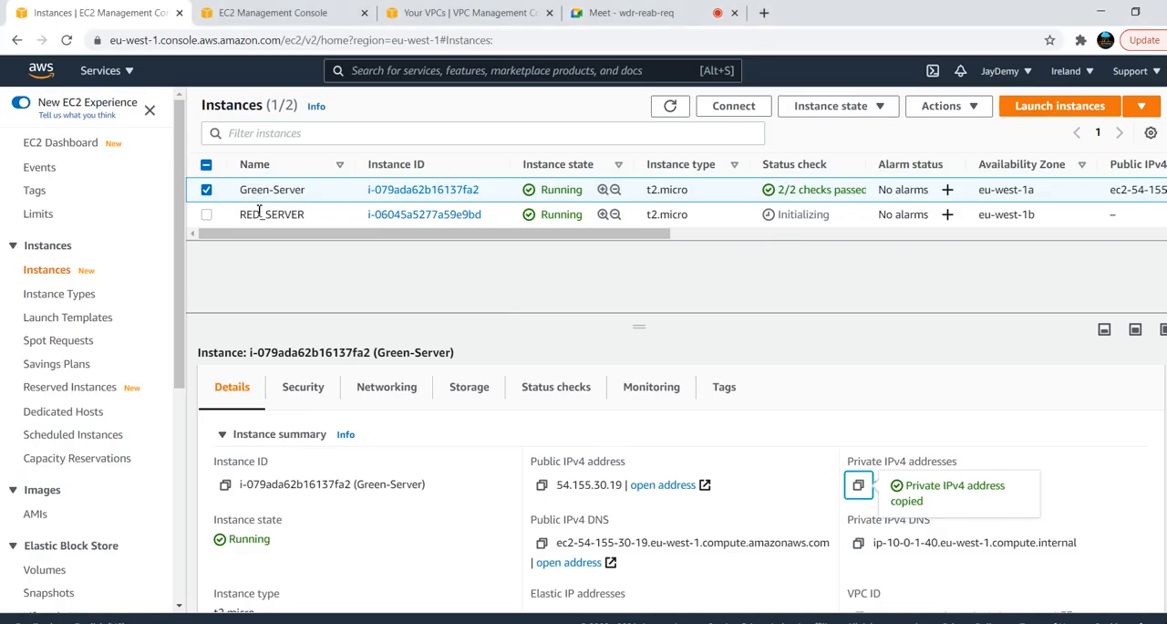
left_click(268, 219)
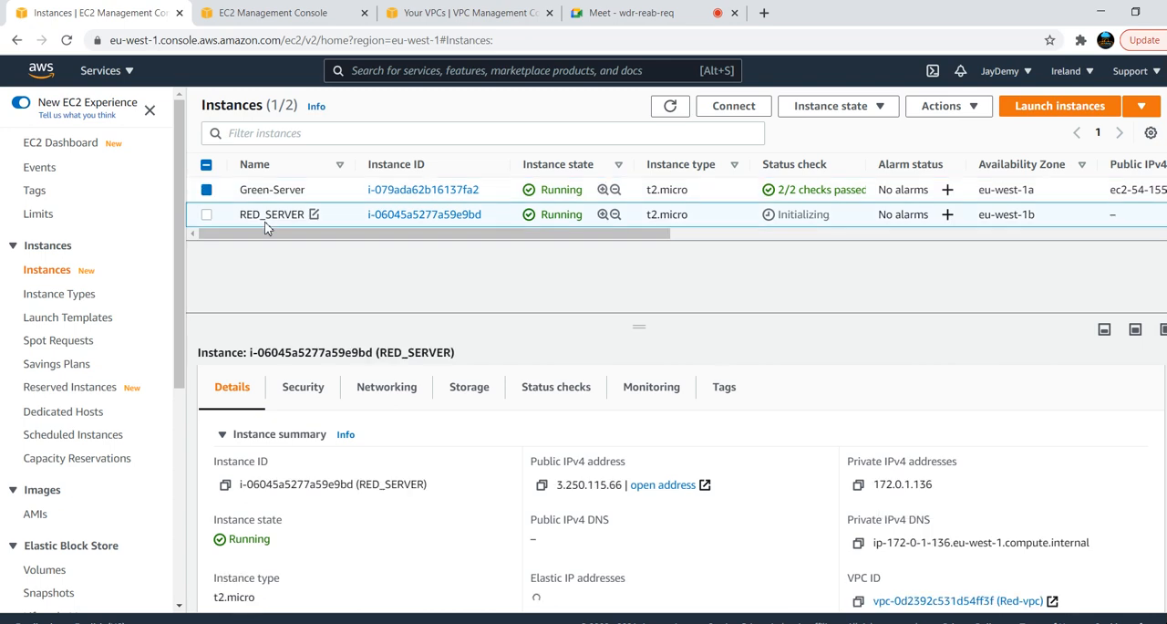
left_click(861, 485)
Switch to the Green-Server terminal and ping RED_SERVER's private address 172.0.1.136
key("alt+Tab")
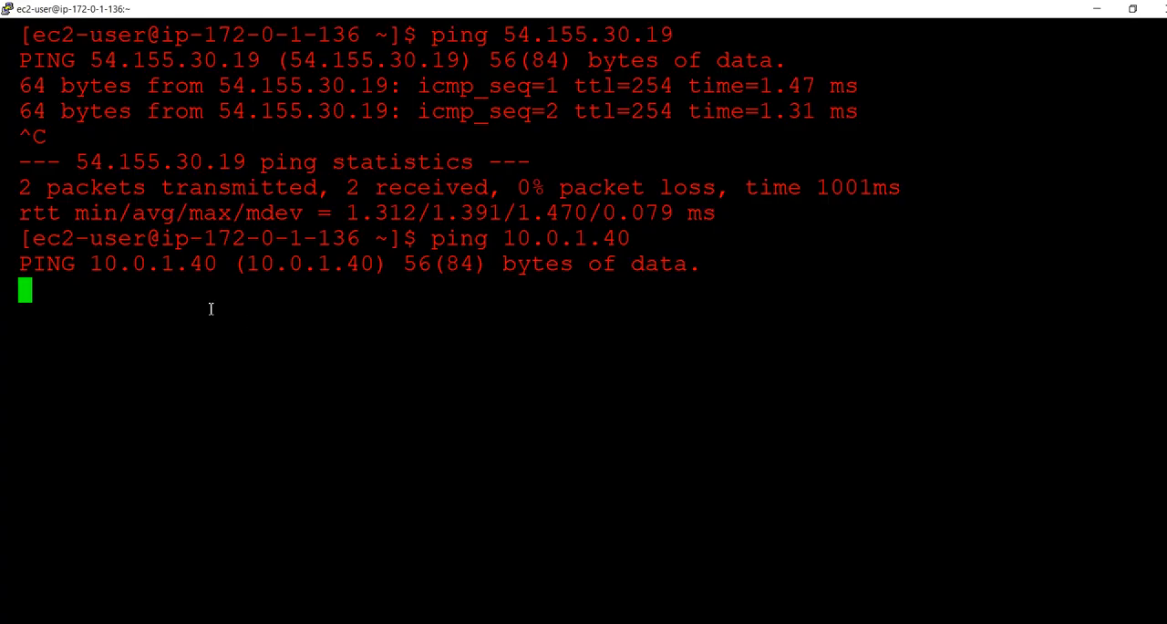
key("alt+Tab")
key("Tab")
type("ping")
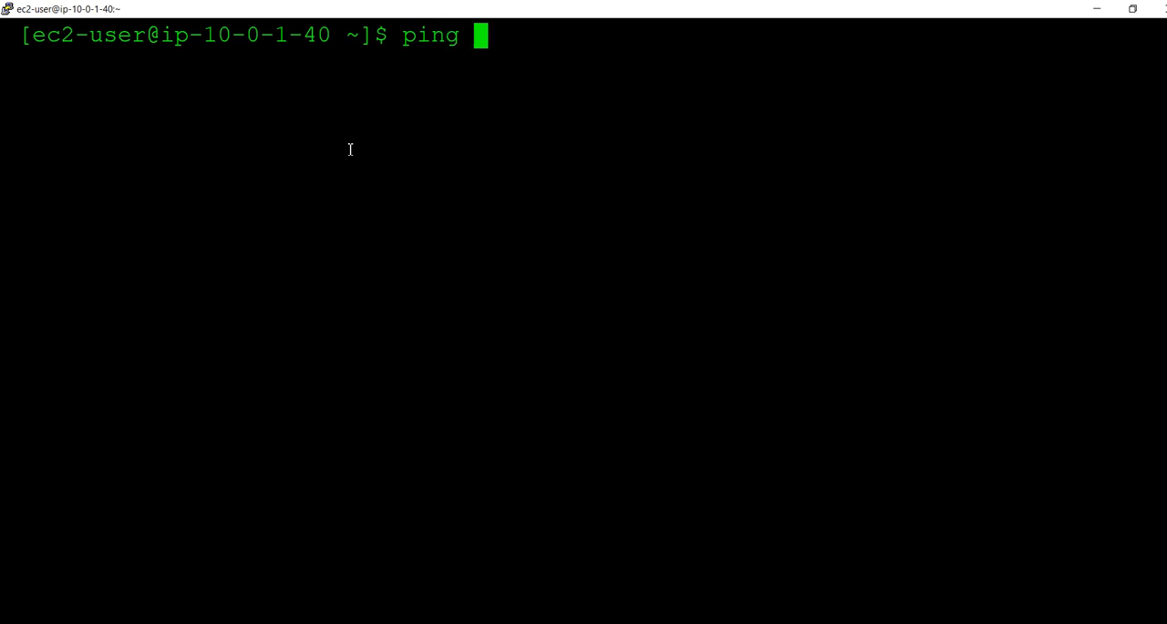
right_click(350, 149)
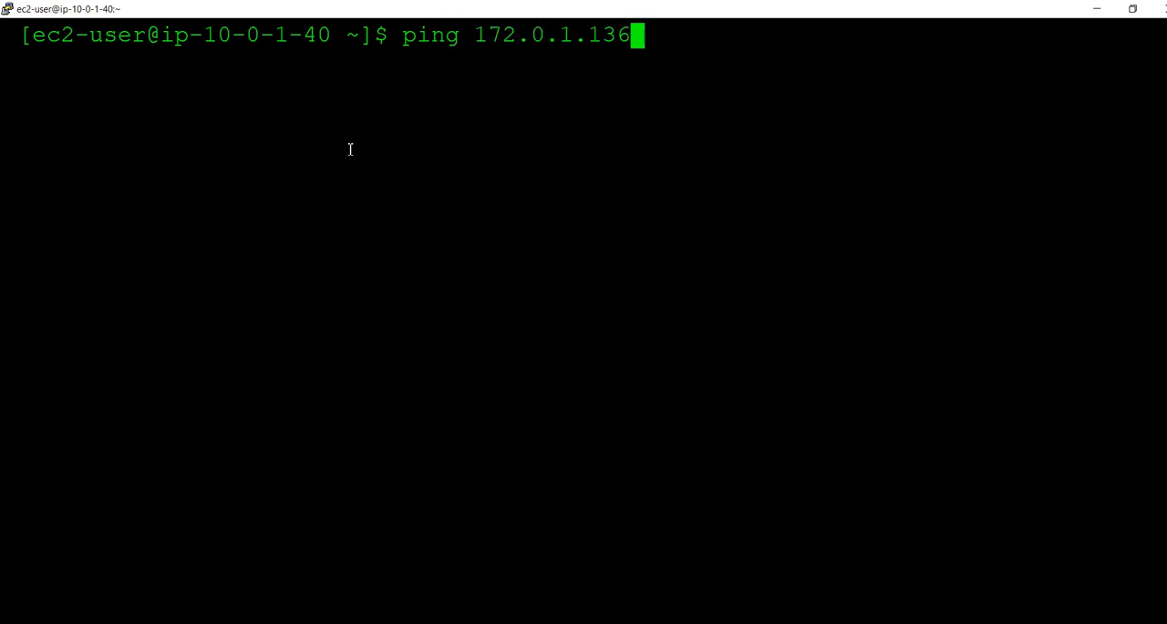
key("Return")
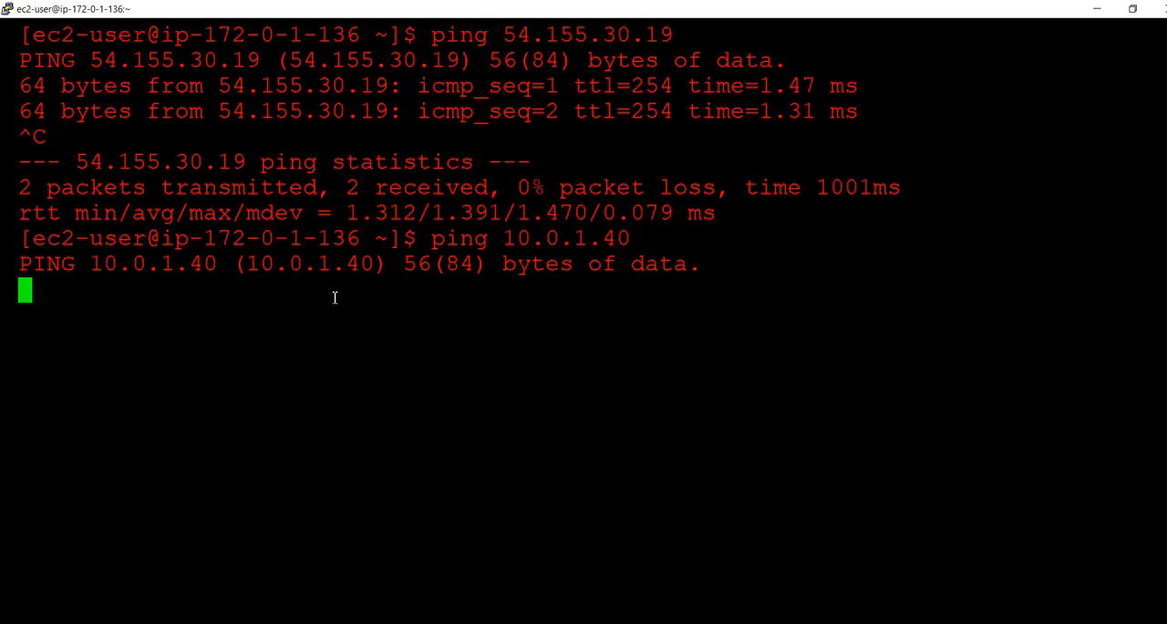
Switch to the VPC console in Chrome and start creating a new peering connection
key("alt+Tab")
key("alt+Tab")
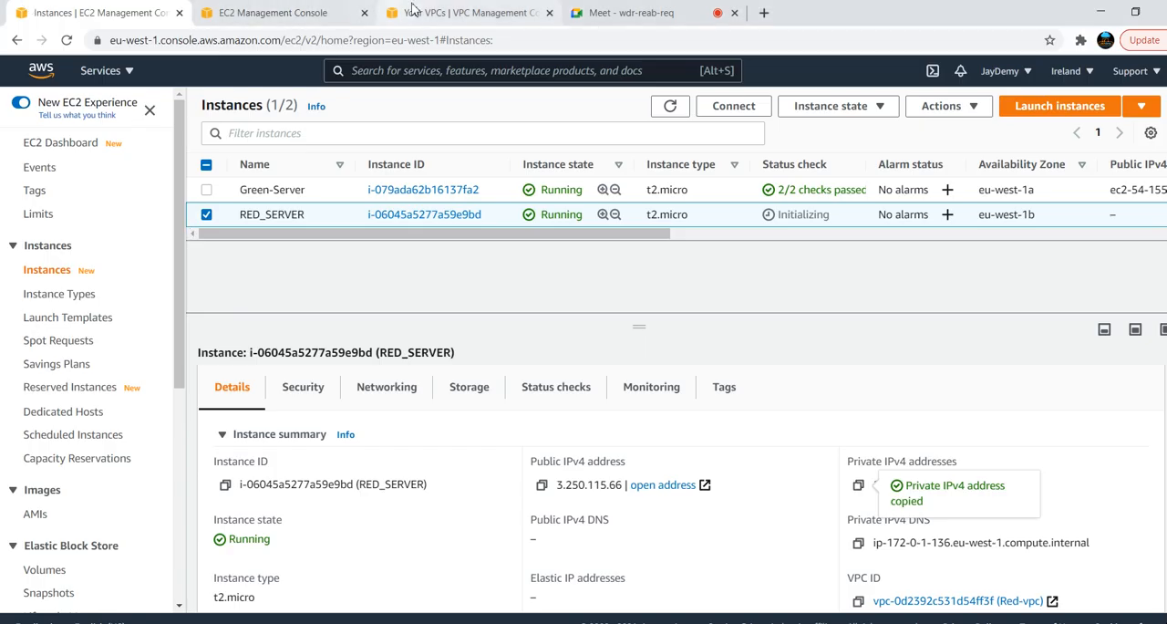
left_click(440, 16)
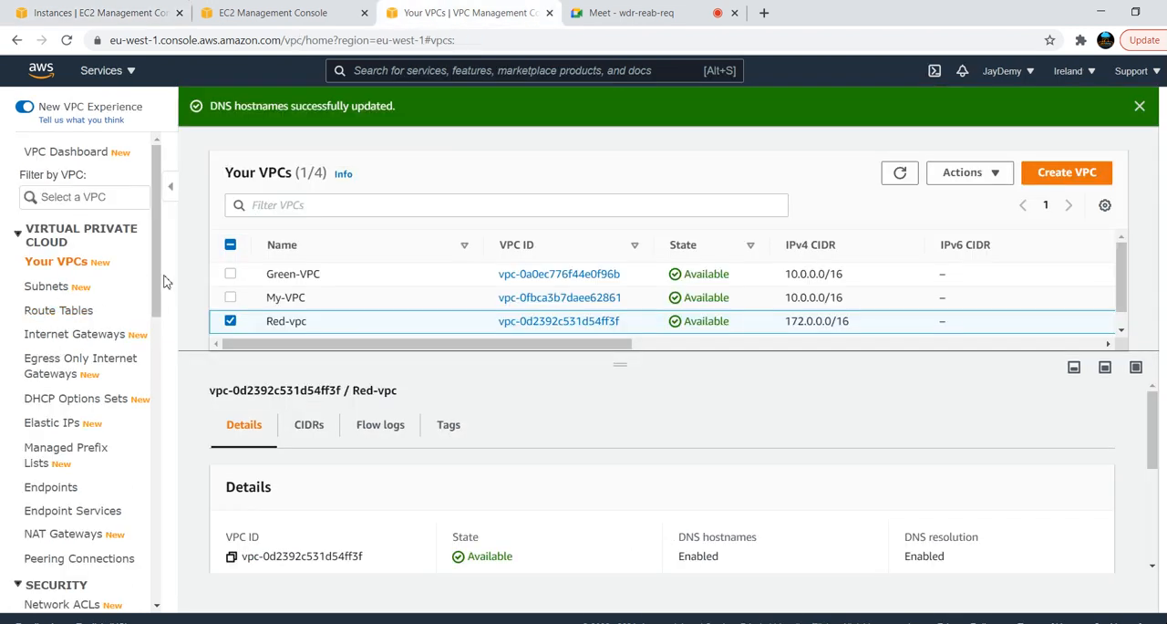
left_click_drag(160, 285, 162, 326)
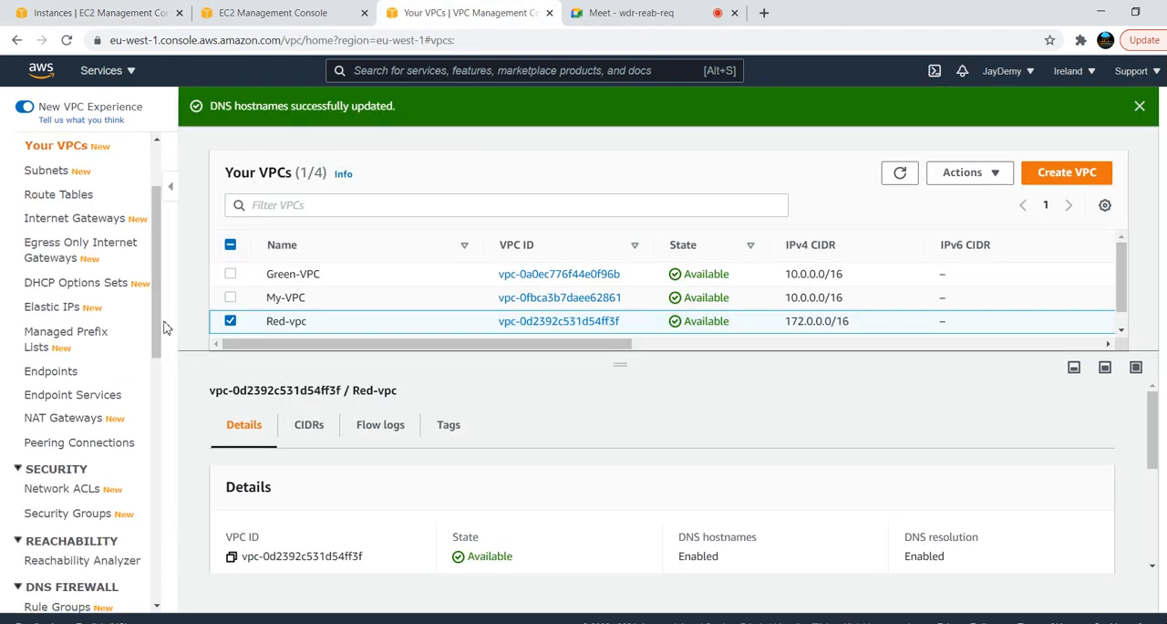
left_click(88, 445)
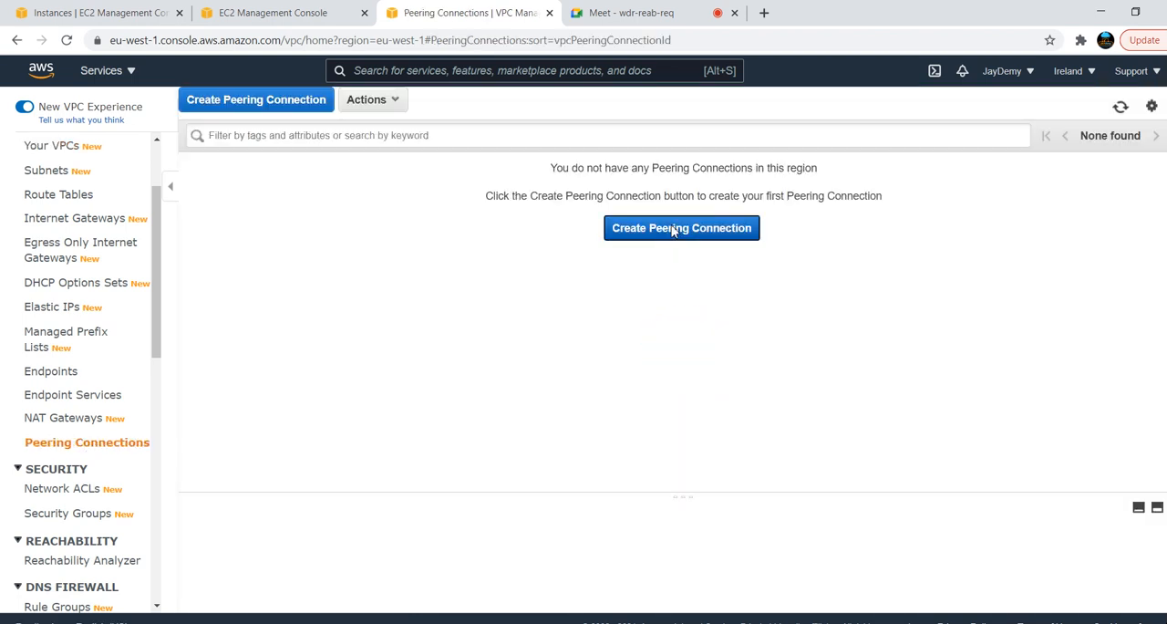
left_click(672, 229)
Set the peering connection's name tag to green-to-red
left_click(265, 187)
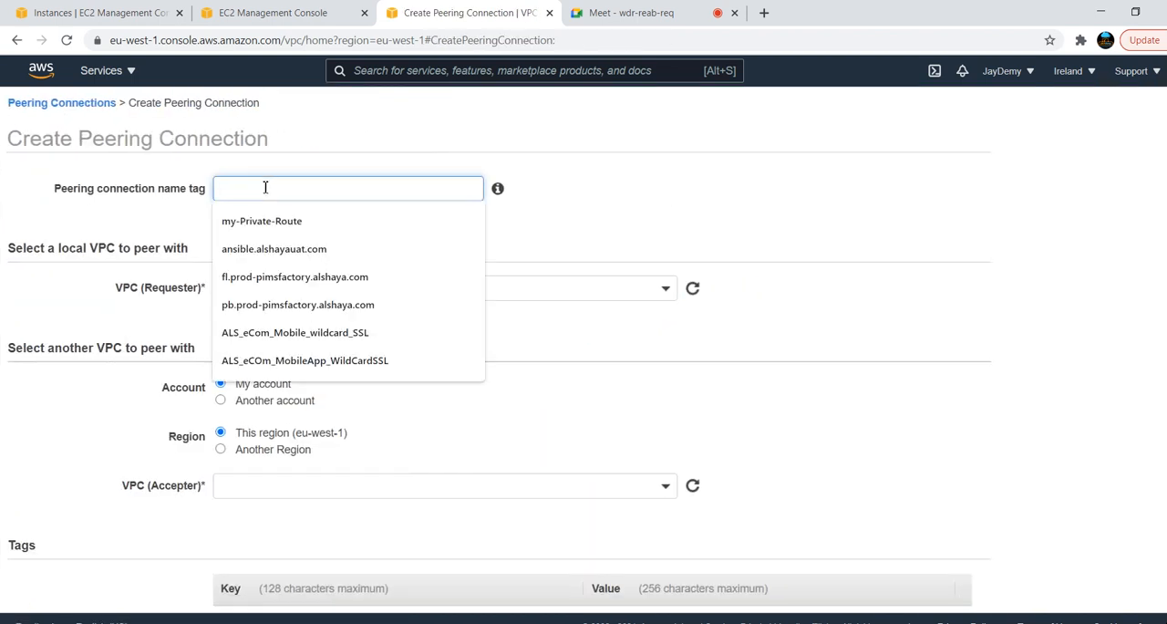
type("green -to-red")
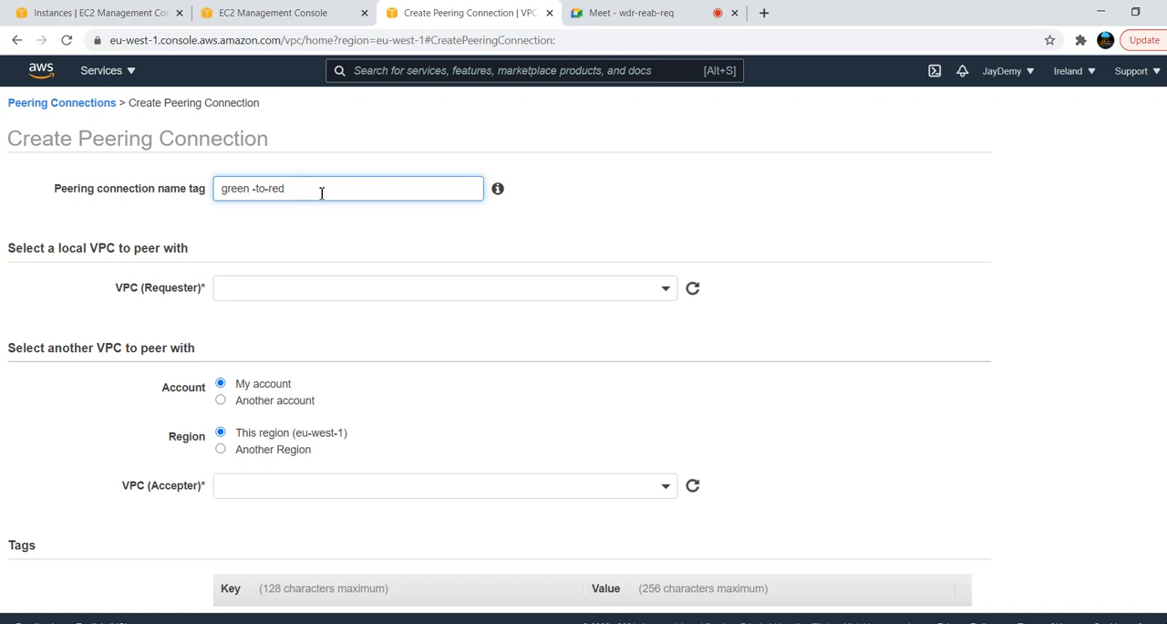
left_click(254, 189)
key("BackSpace")
Choose Green-VPC as the requester VPC and Red-vpc as the accepter VPC for the peering connection
left_click(673, 294)
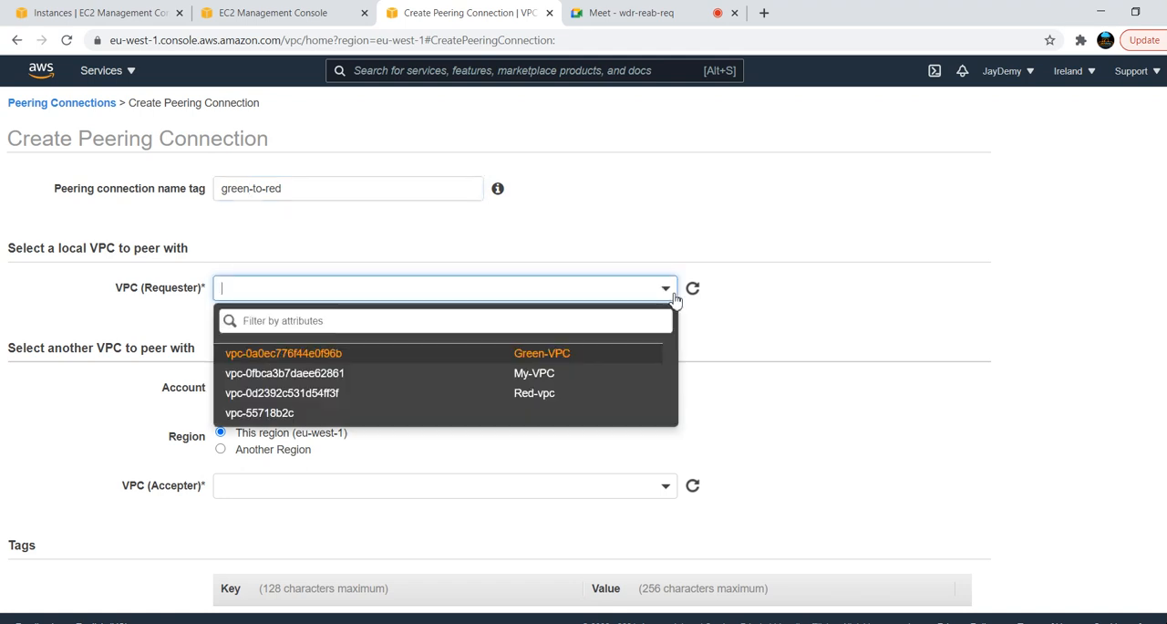
left_click(533, 358)
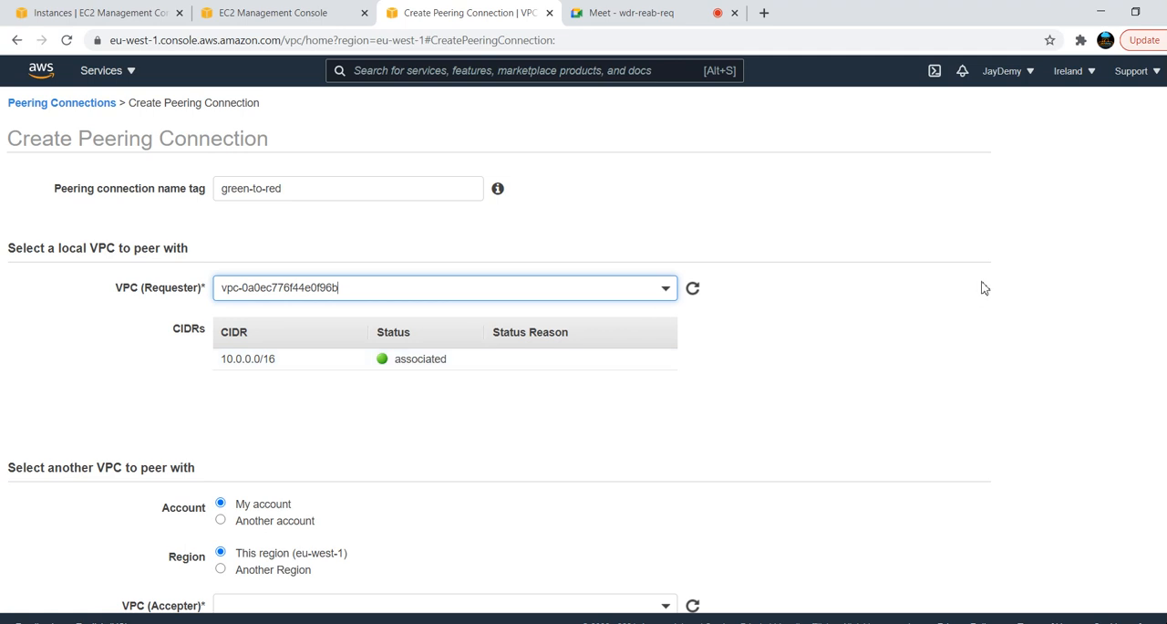
scroll(396, 331, "down", 3)
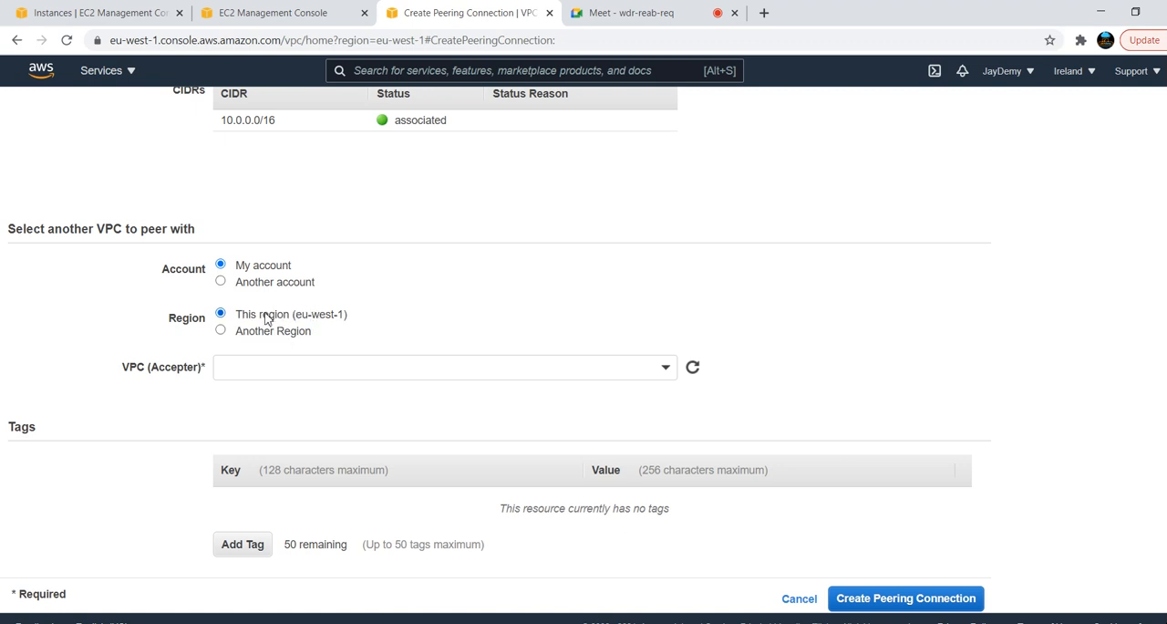
left_click(322, 366)
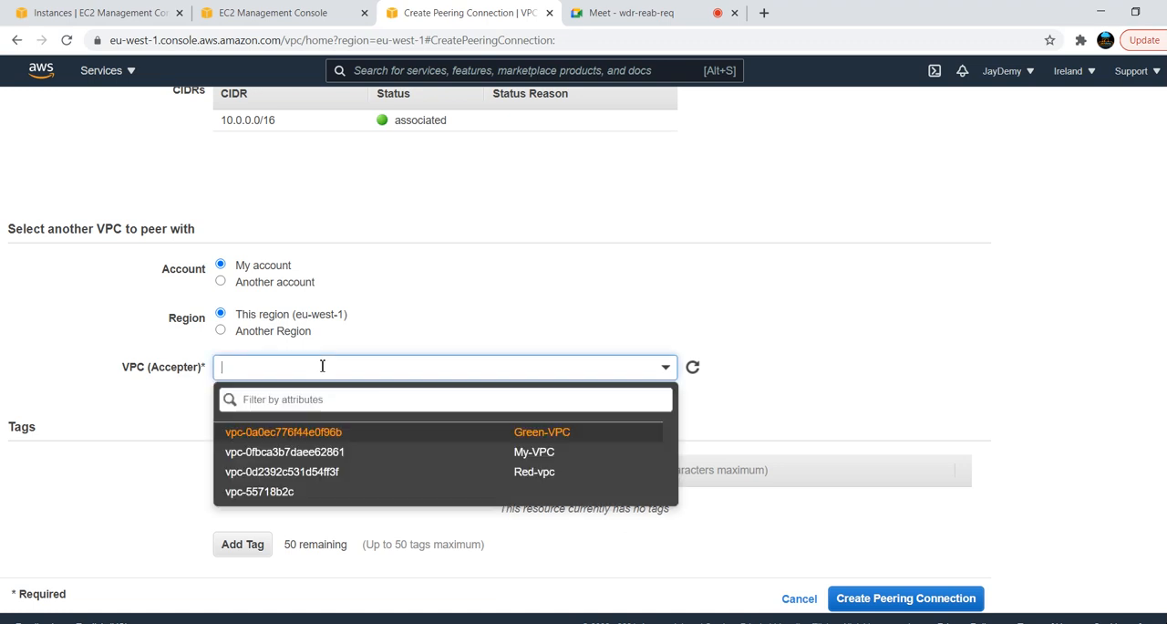
left_click(479, 472)
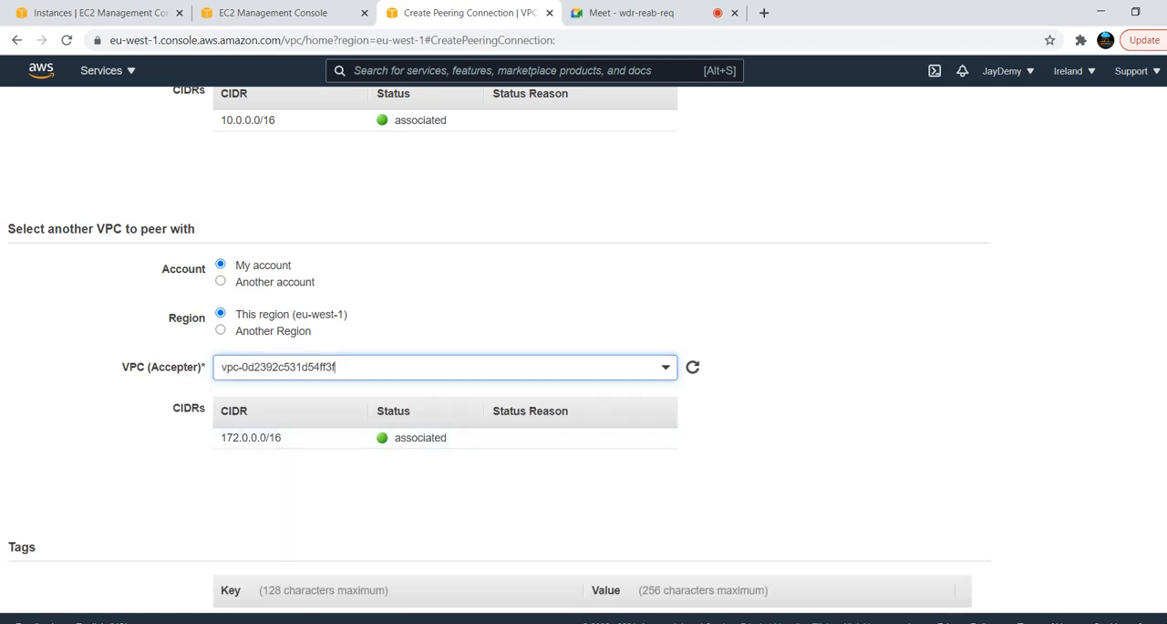
Submit the green-to-red peering connection request and return to the peering connections list
scroll(583, 365, "down", 2)
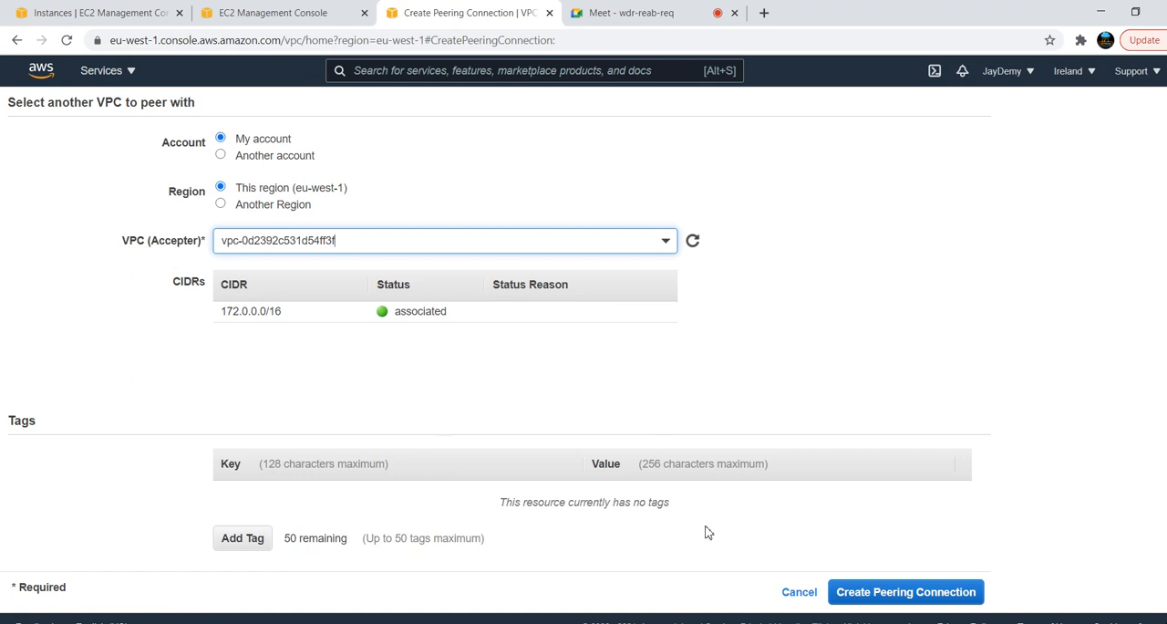
left_click(901, 590)
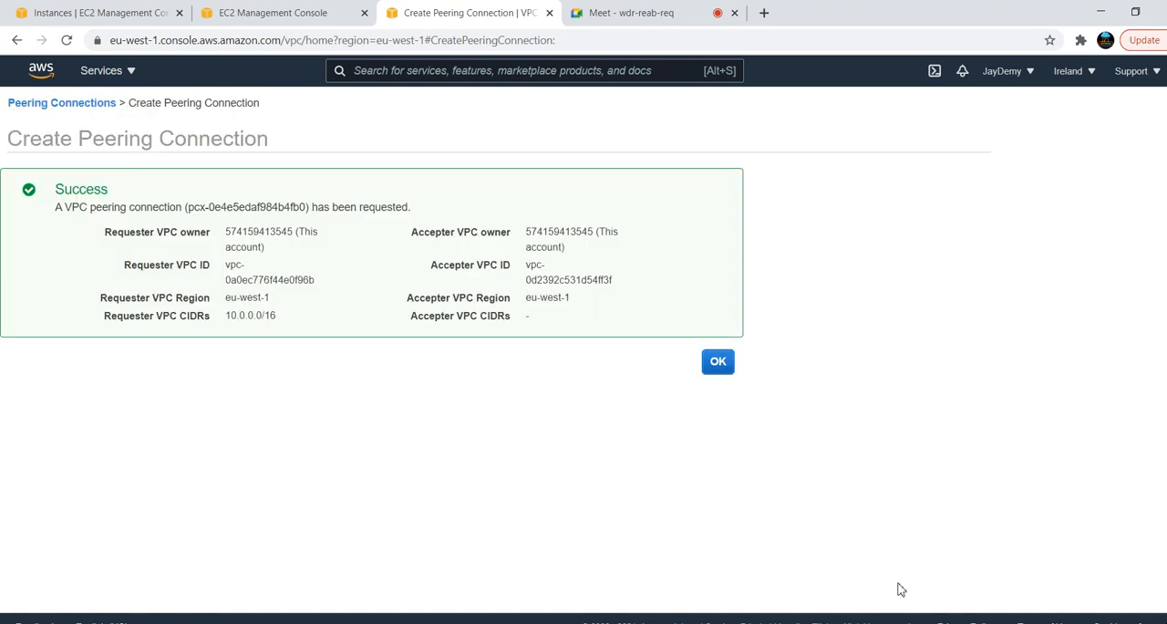
left_click(718, 362)
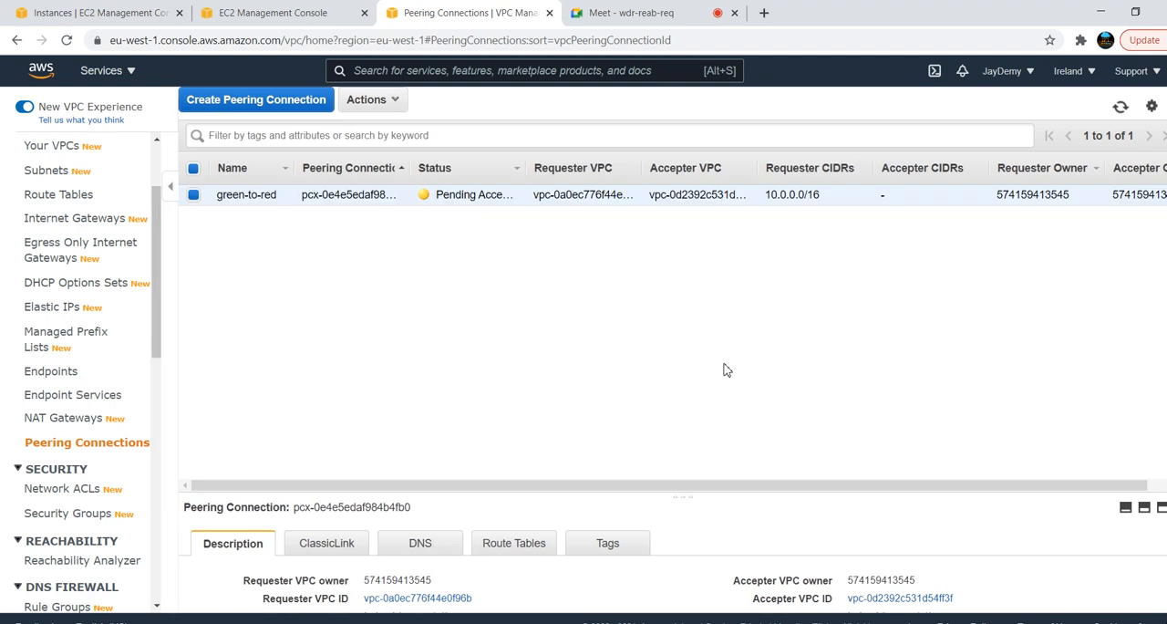
Accept the pending green-to-red peering request and close the confirmation dialog
double_click(456, 195)
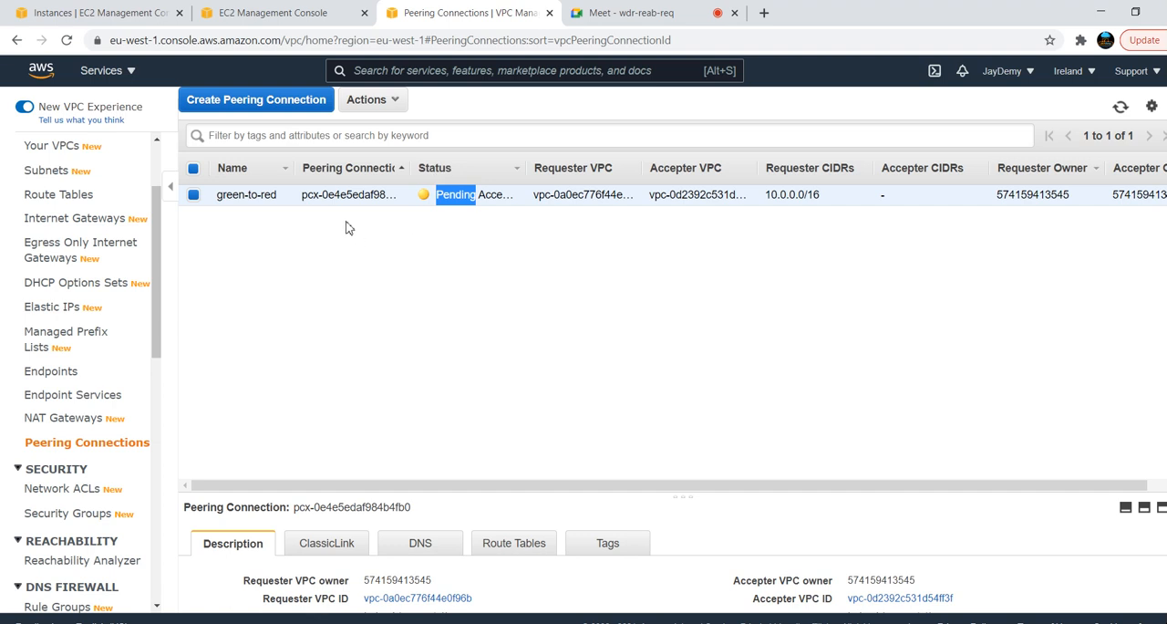
left_click(401, 106)
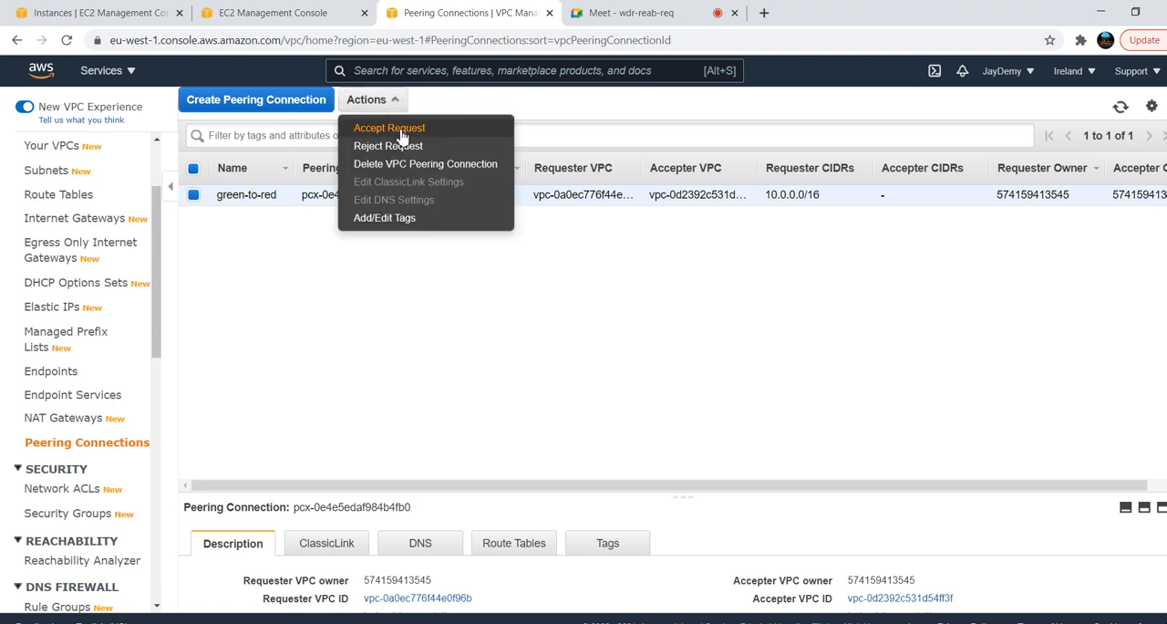
left_click(401, 133)
left_click(866, 429)
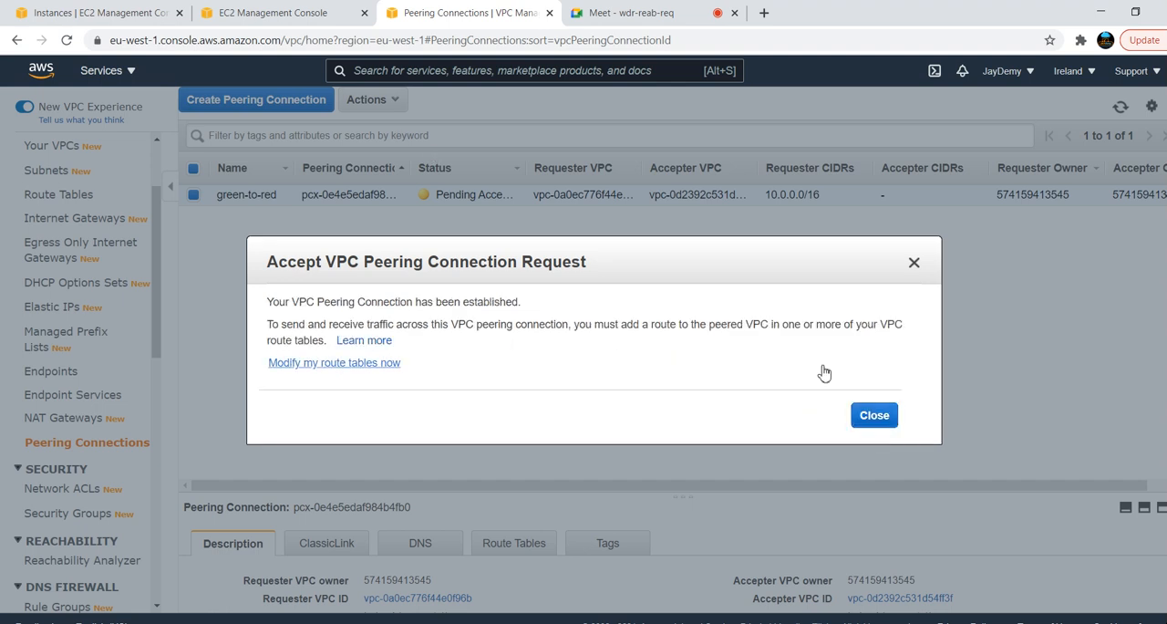
left_click(871, 422)
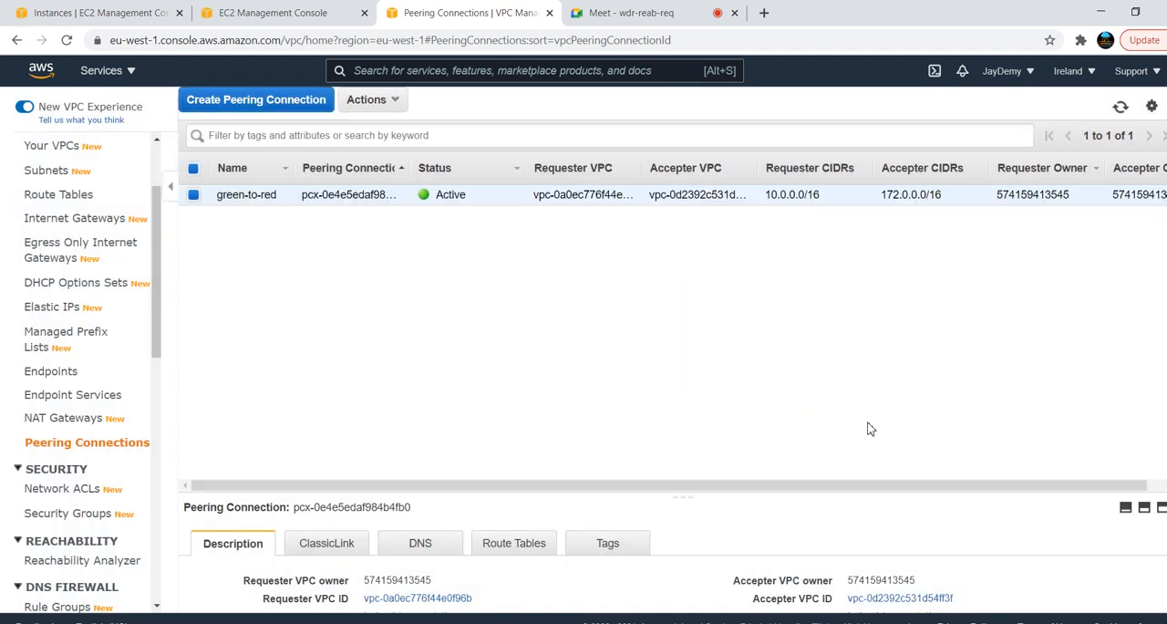
Refresh the peering connections list, check the running pings in the Red and Green server terminals, and return to the VPC console
left_click(1122, 107)
key("alt+Tab")
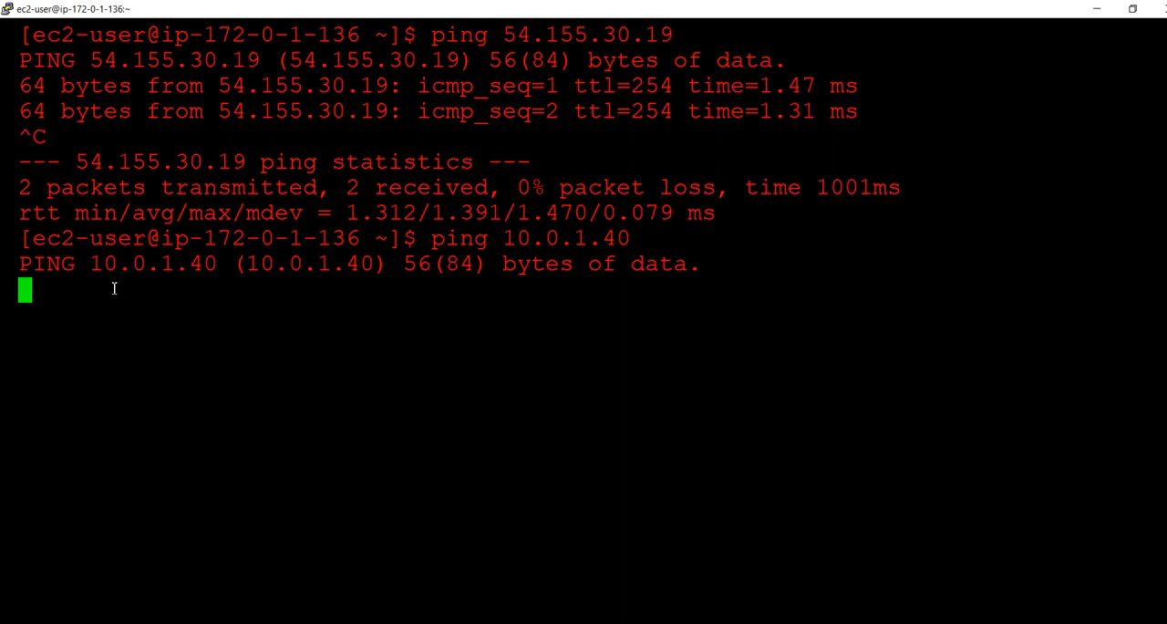
key("alt+Tab")
key("Tab")
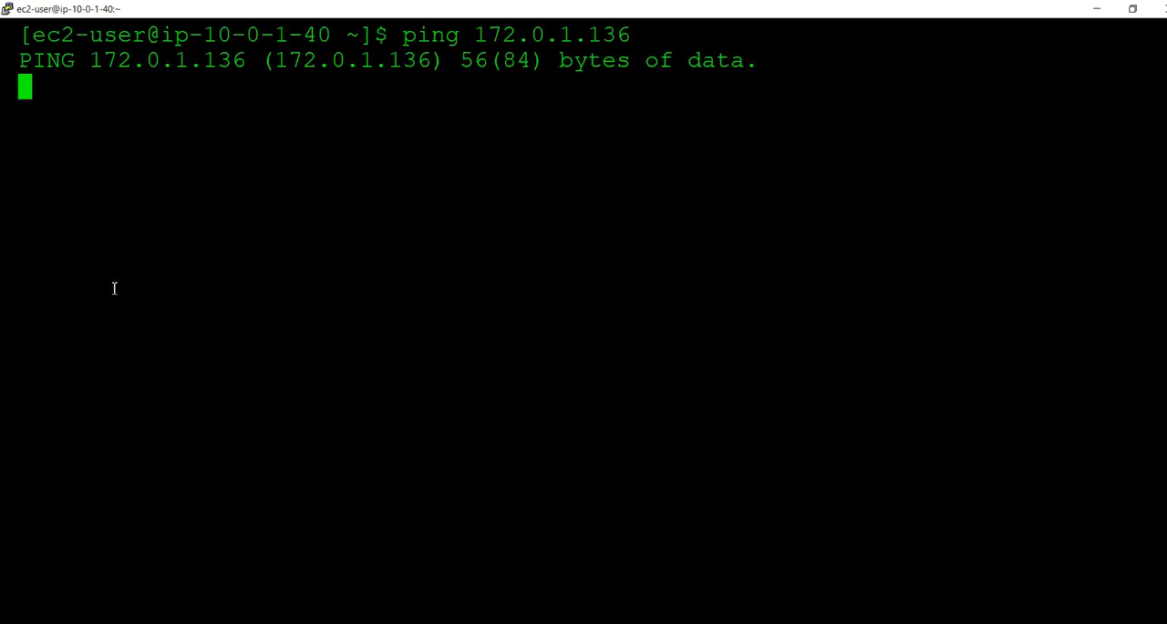
key("alt+Tab")
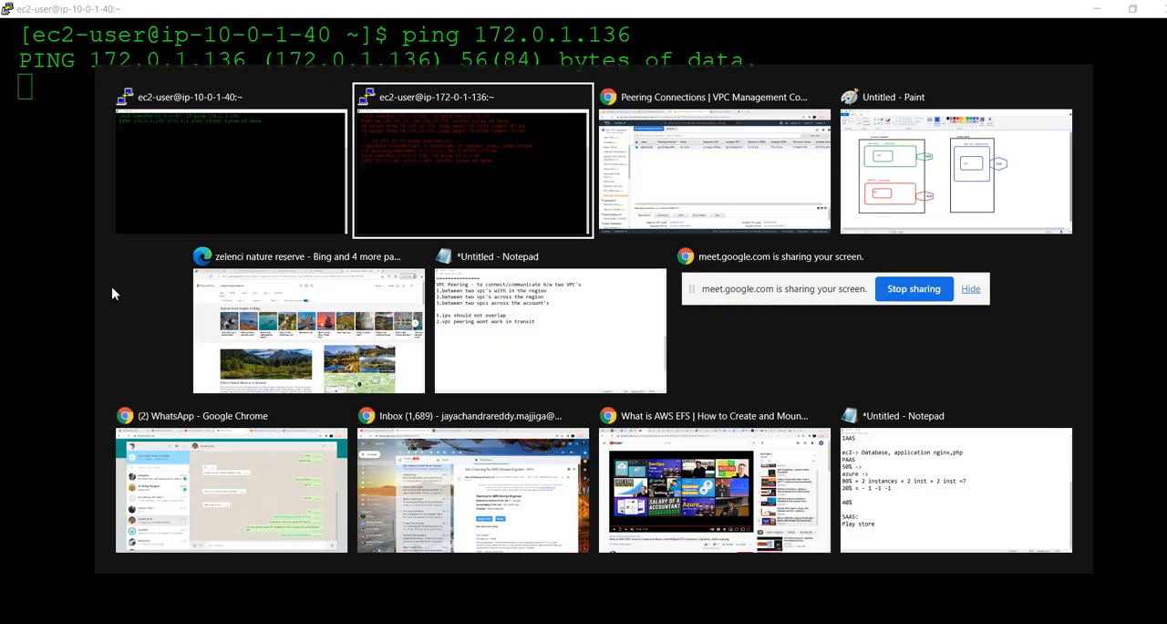
key("Tab")
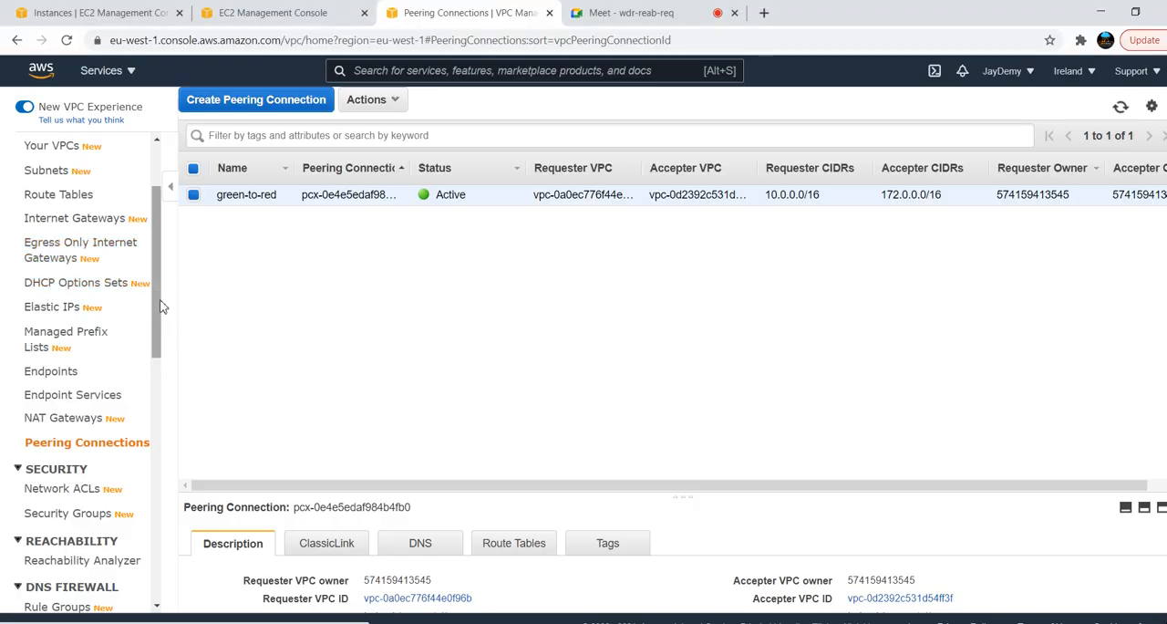
scroll(160, 308, "up", 2)
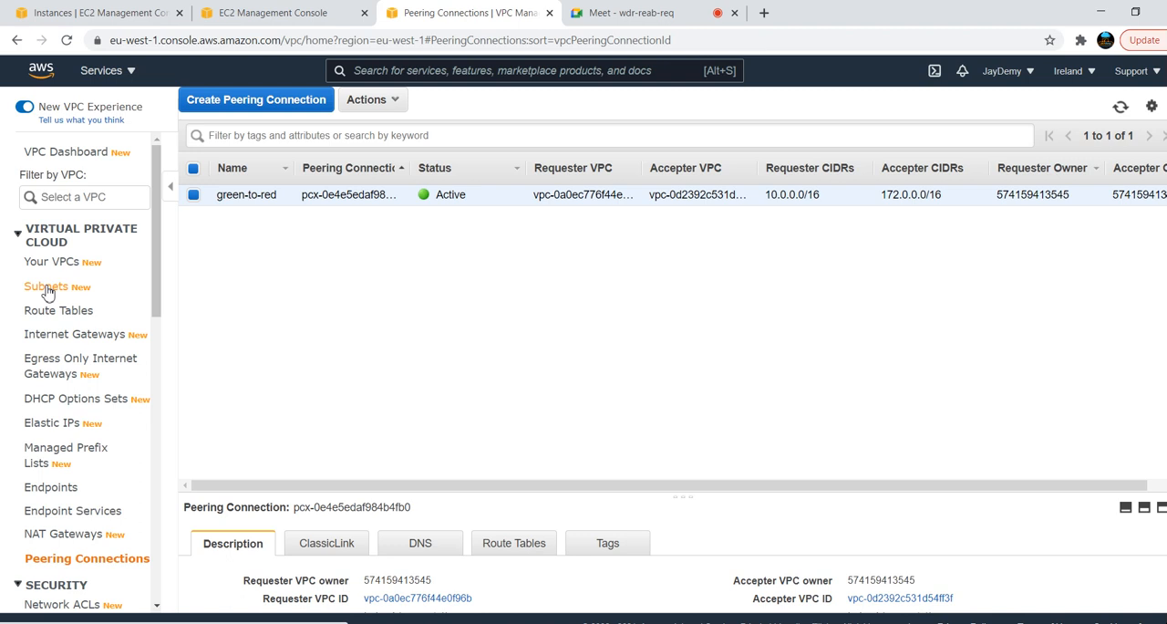
Select the Green-Server instance and open its subnet, green-pub-subnet-1, in the VPC console
left_click(119, 11)
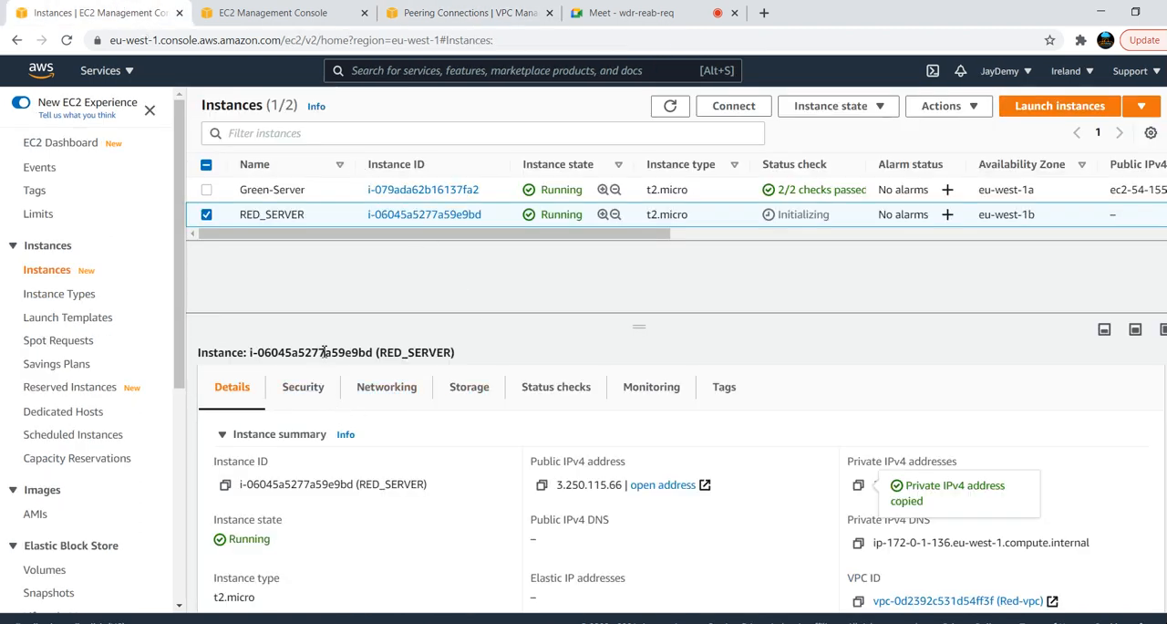
left_click(273, 191)
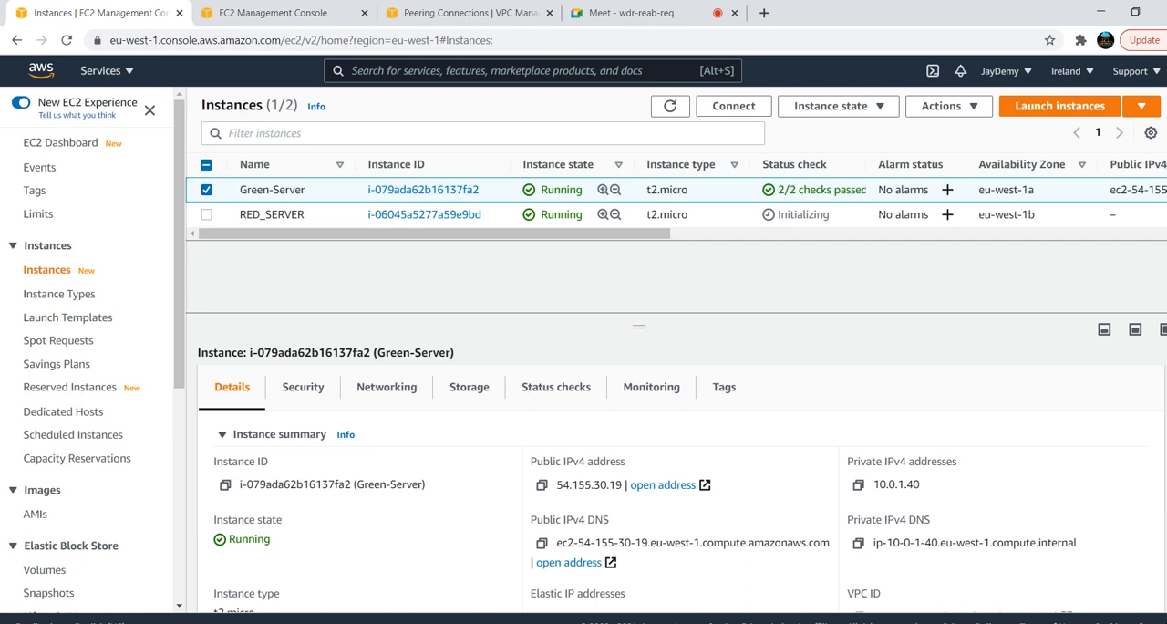
scroll(971, 523, "down", 3)
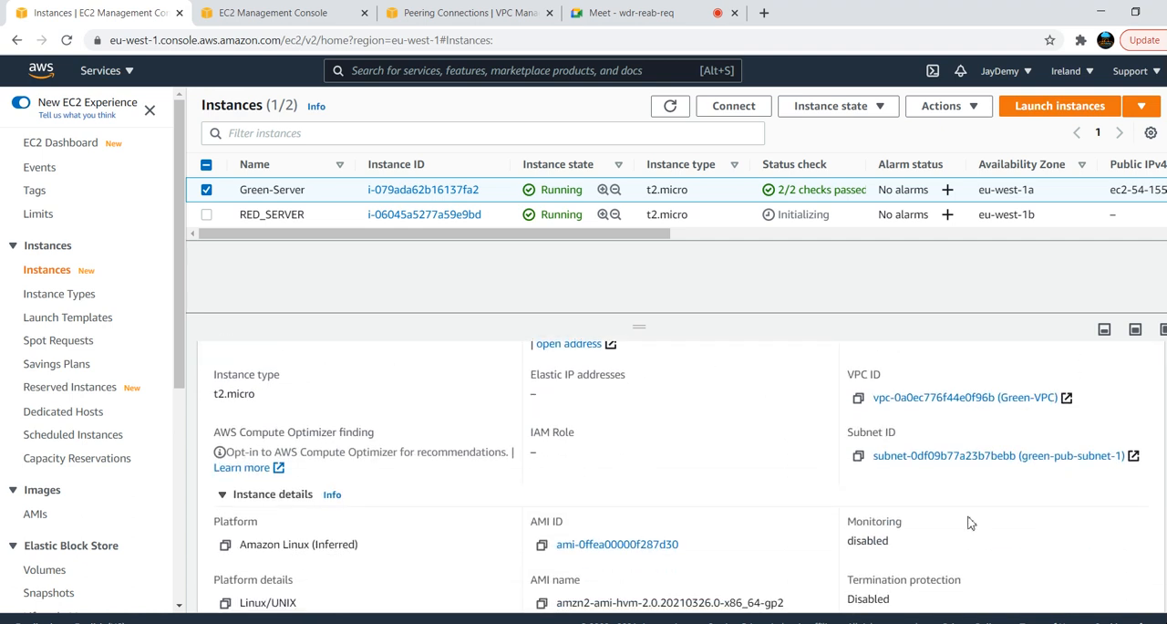
left_click(978, 456, "ctrl")
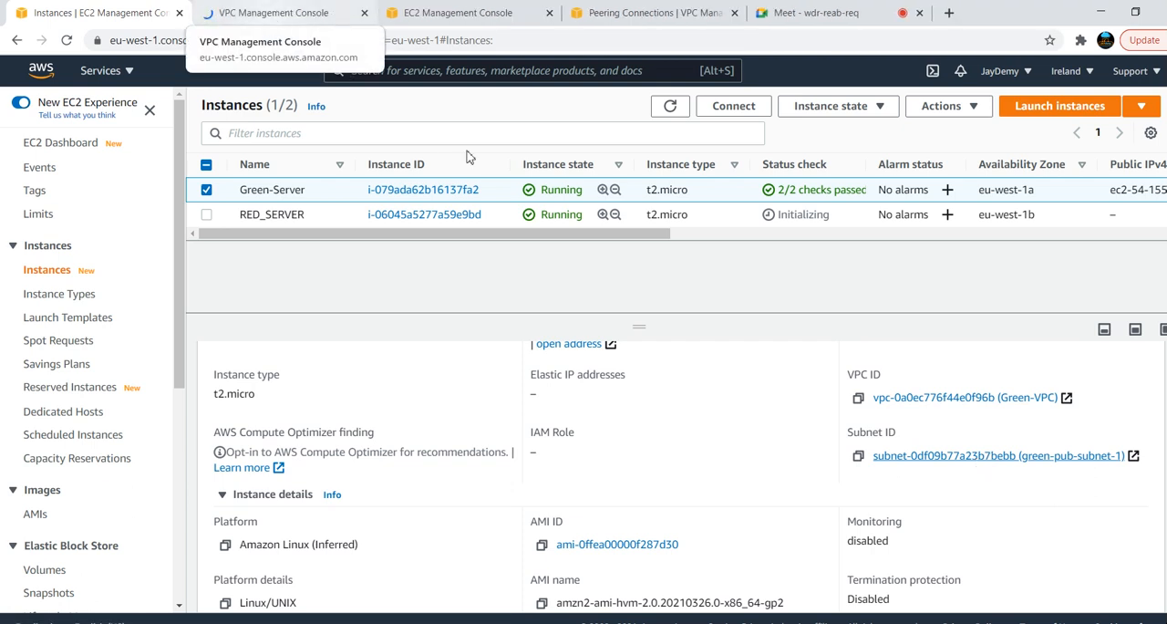
left_click(296, 11)
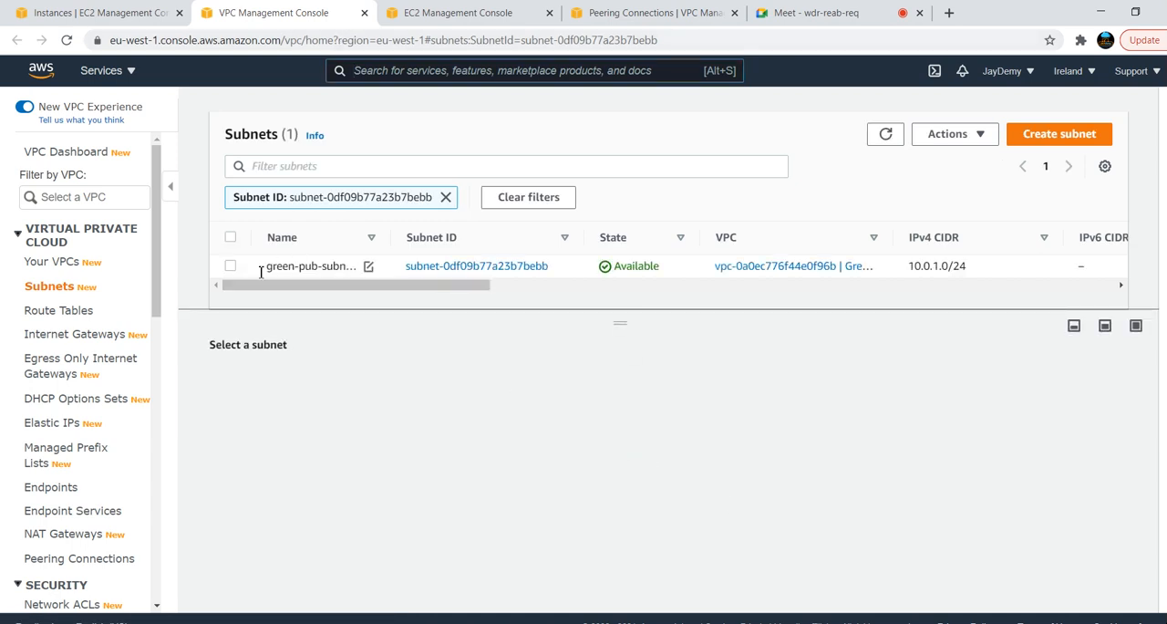
Open the route table of green-pub-subnet-1 and review its subnet associations and routes
left_click(230, 267)
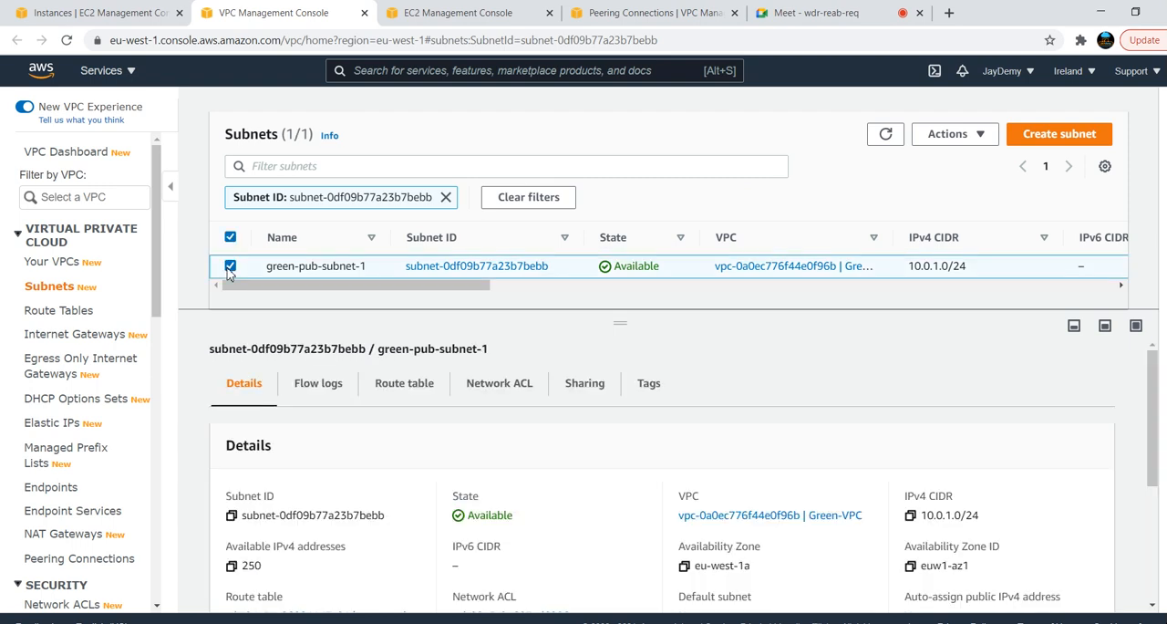
left_click_drag(1154, 404, 1155, 496)
left_click(272, 443)
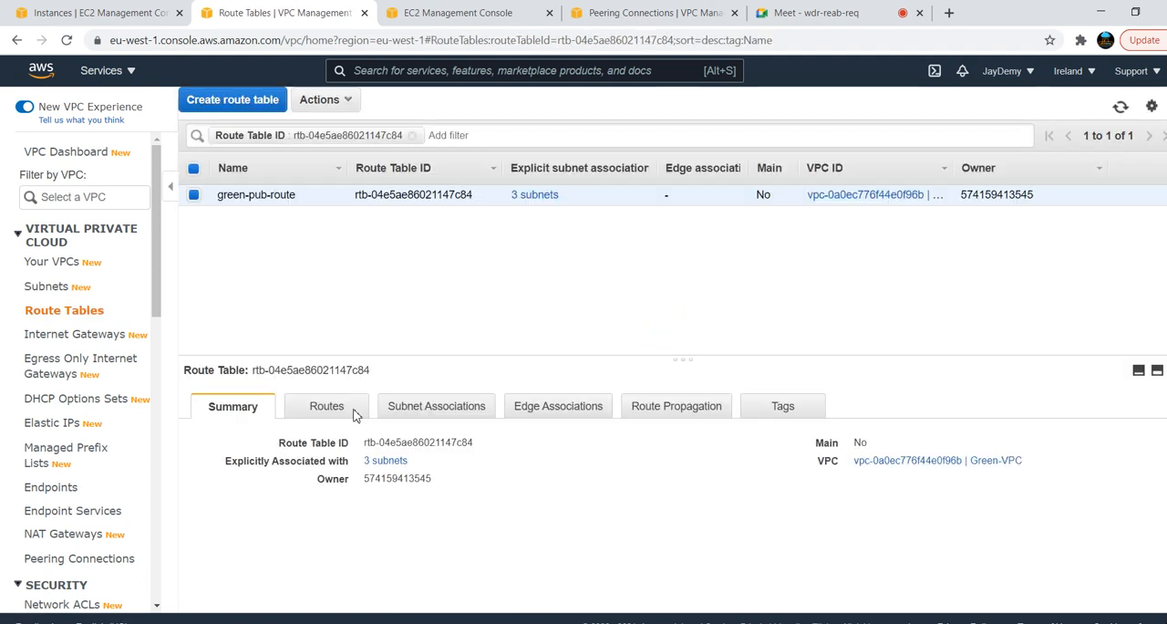
left_click(443, 406)
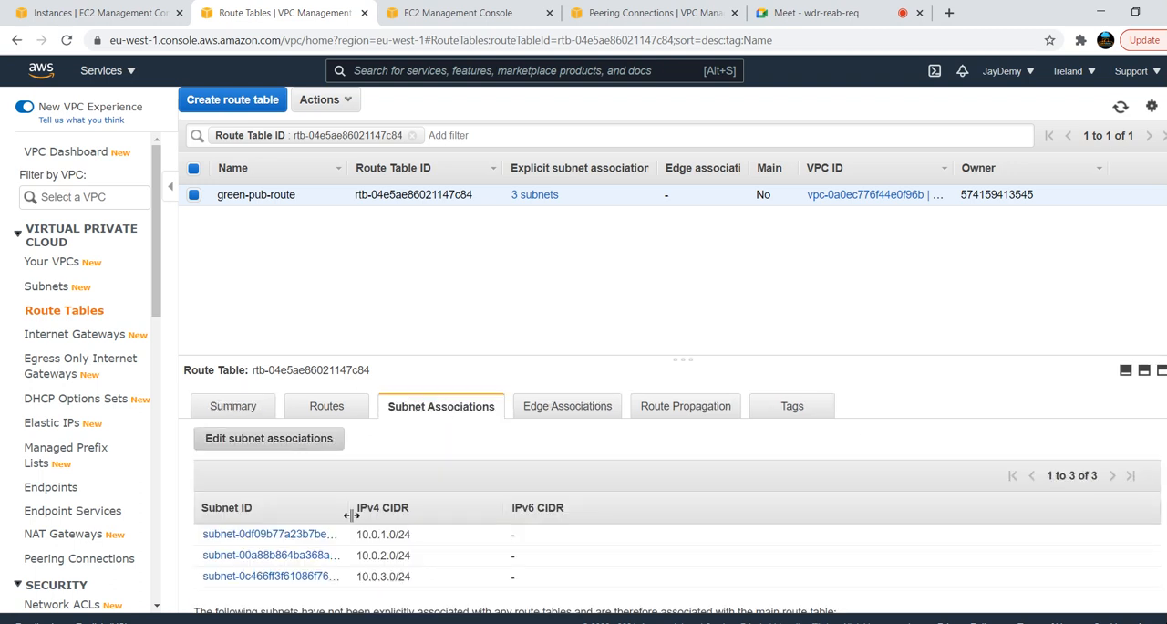
left_click(335, 410)
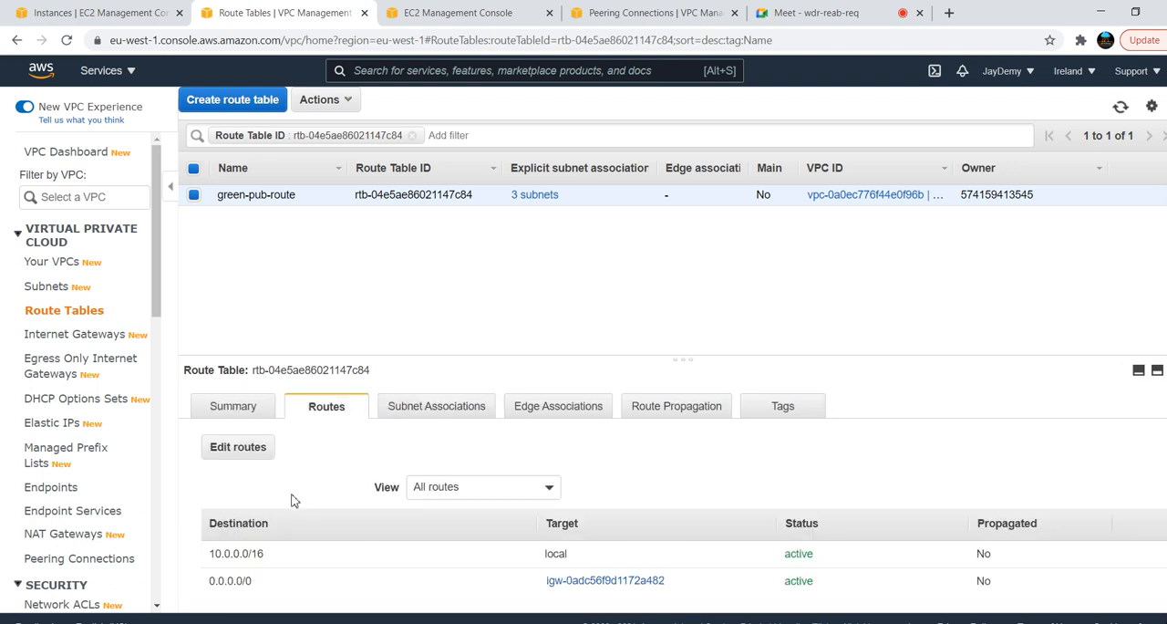
Add a route with destination 172.0.0.0/16 to the green-pub-route table
left_click(241, 456)
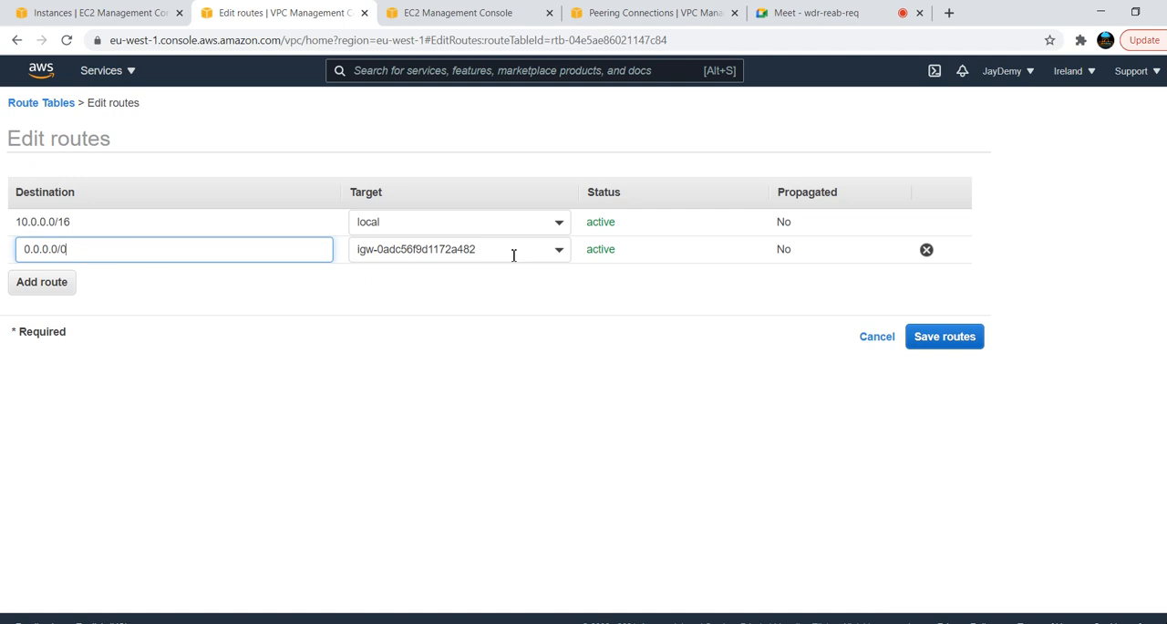
left_click(61, 283)
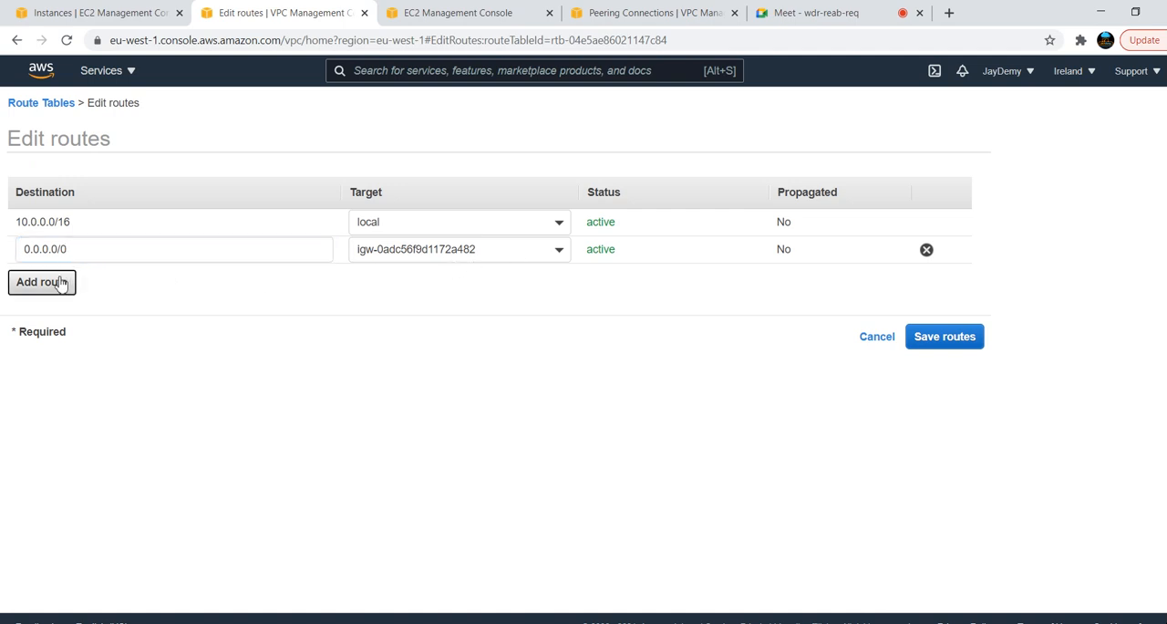
left_click(88, 287)
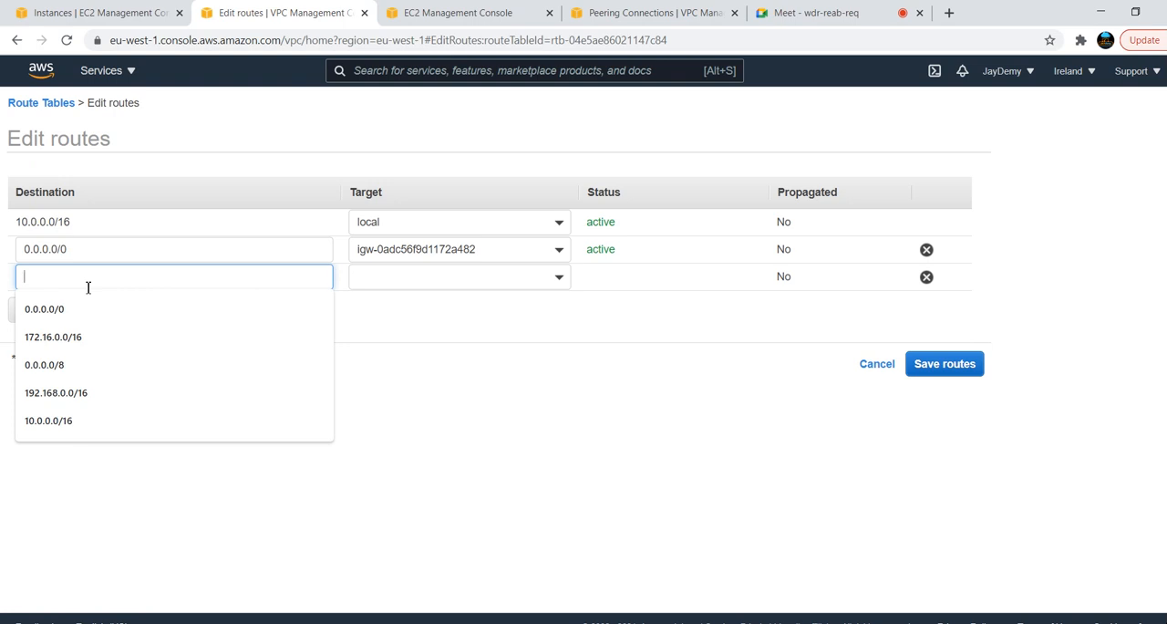
type("1")
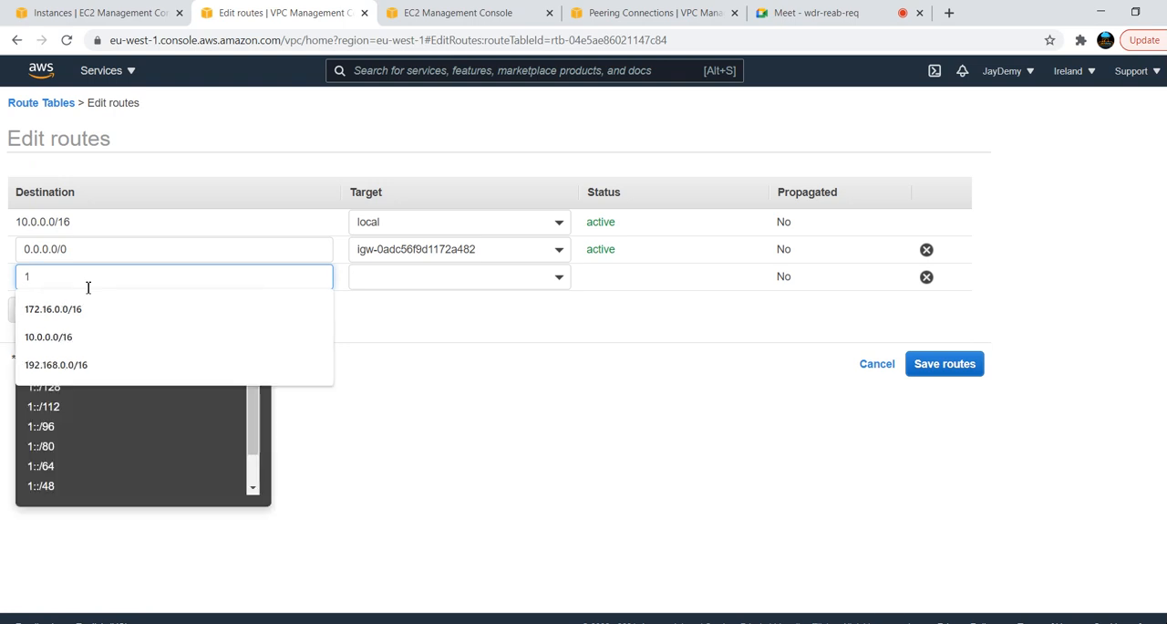
type("72.0")
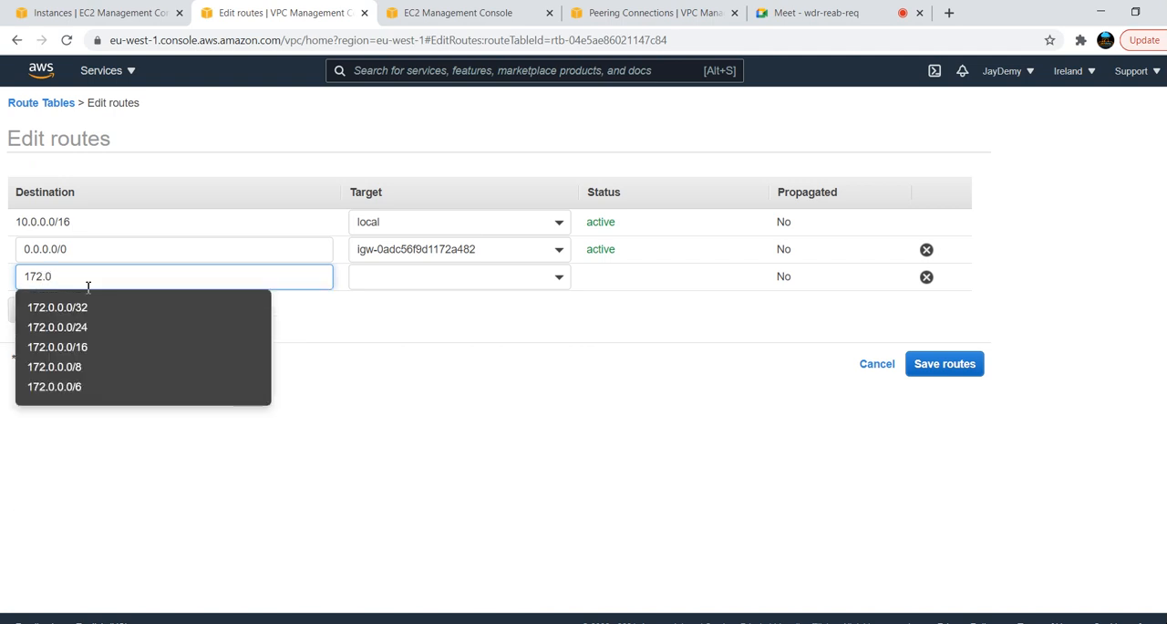
left_click(74, 352)
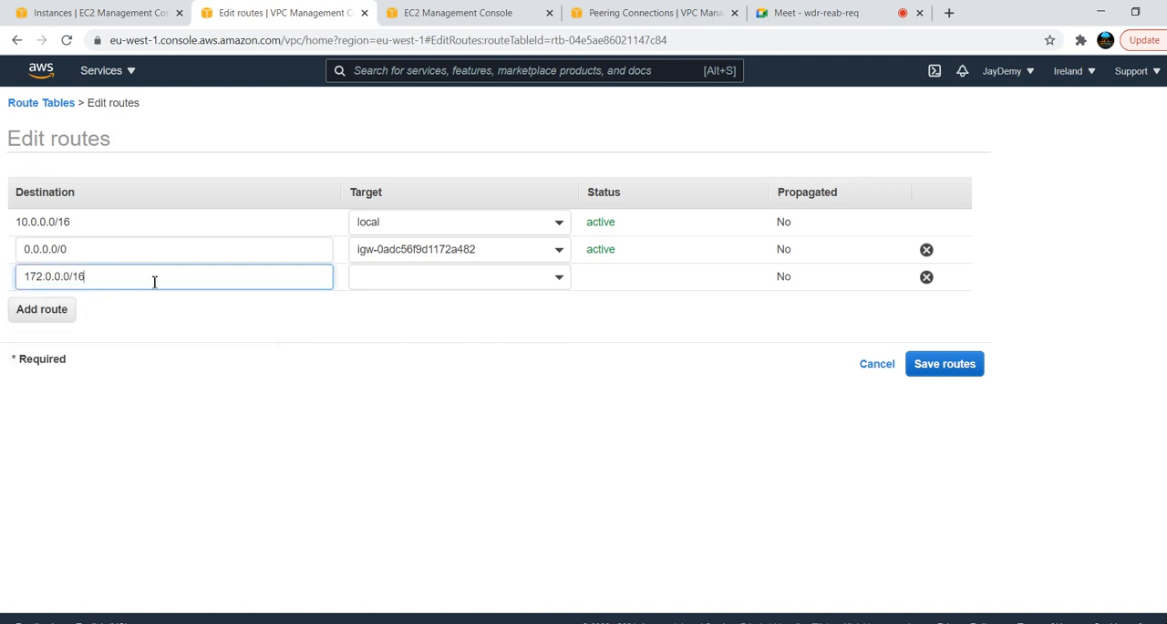
Set the 172.0.0.0/16 route's target to the green-to-red peering connection and save the routes
left_click(559, 283)
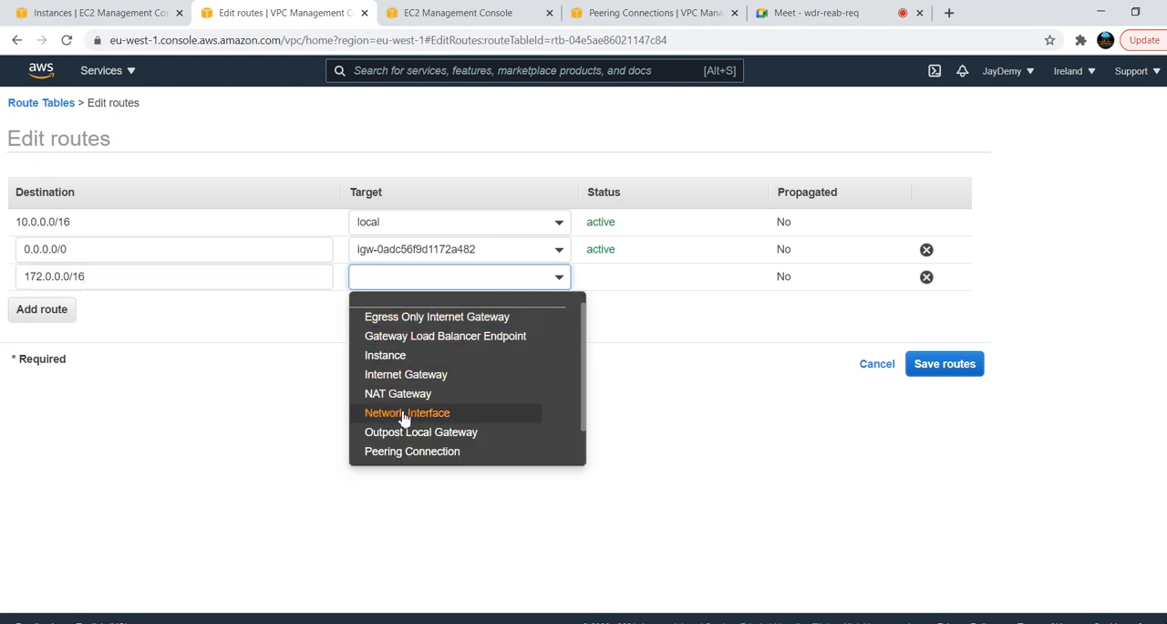
left_click(406, 452)
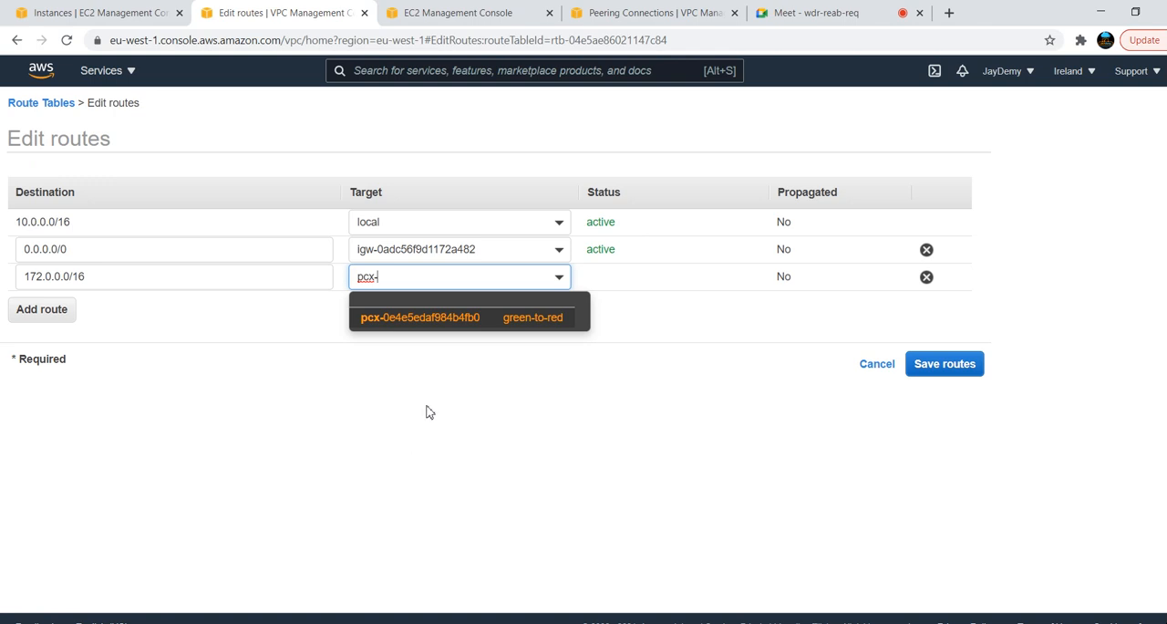
left_click(481, 319)
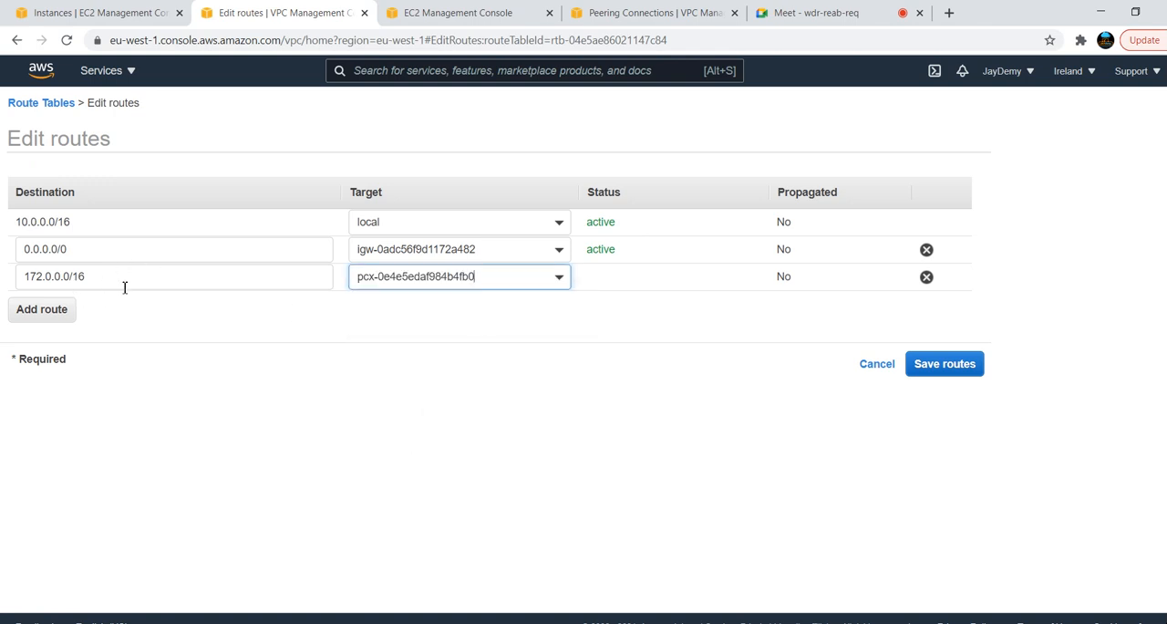
left_click_drag(111, 276, 4, 284)
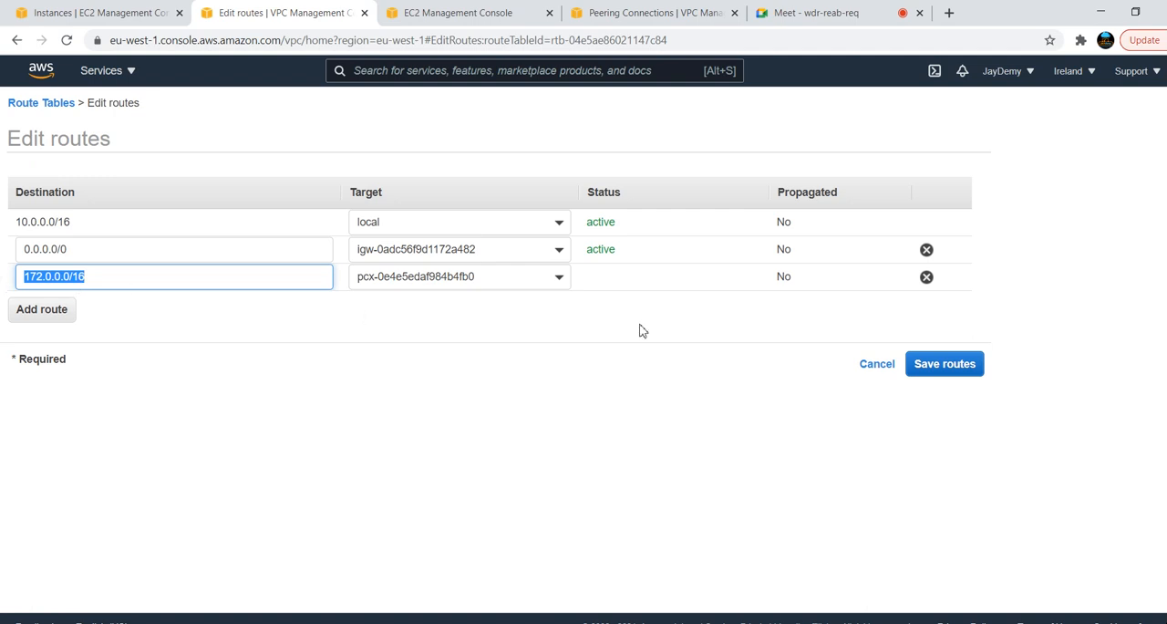
left_click(562, 343)
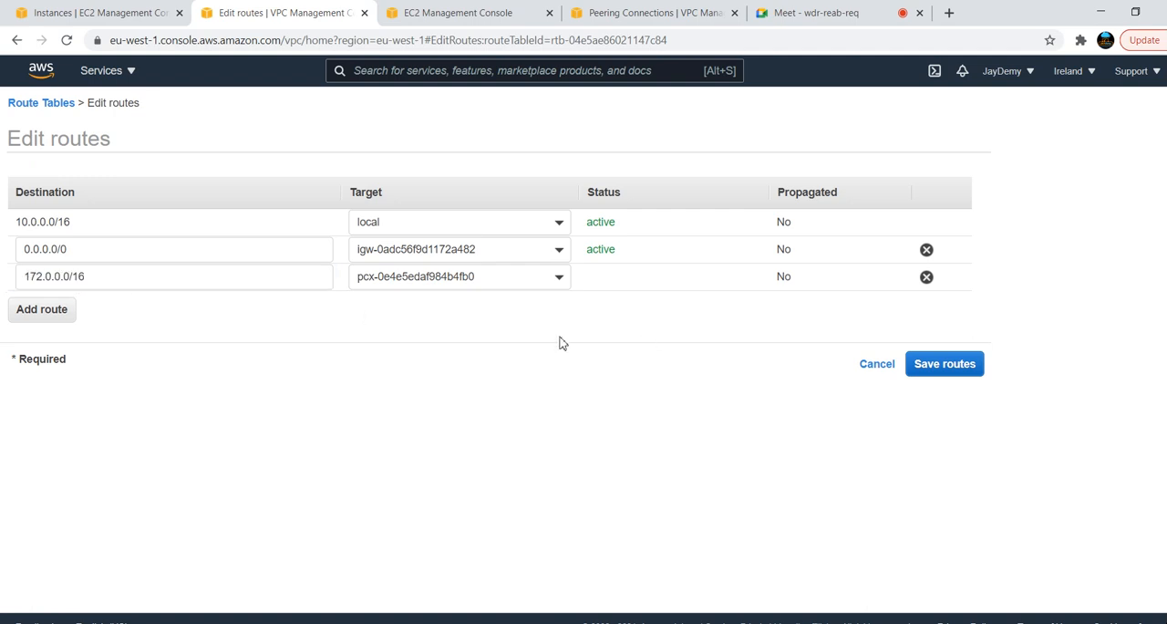
left_click(938, 365)
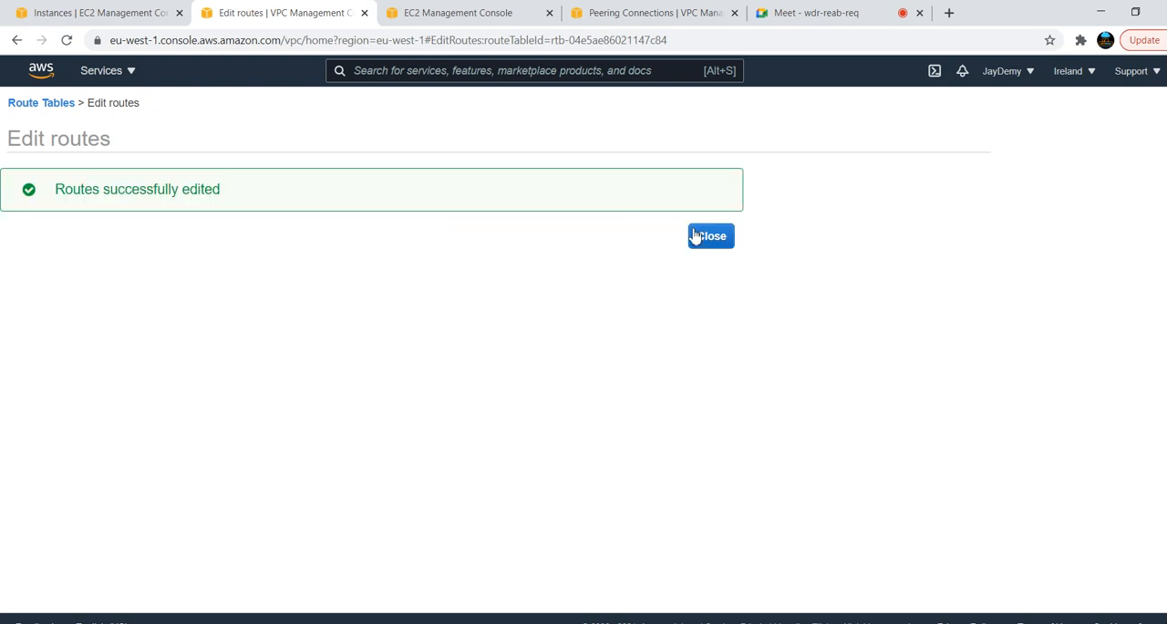
left_click(710, 239)
Check the pings to 10.0.1.40 and 172.0.1.136 in both server terminals, then return to the route table in the browser
key("alt+Tab")
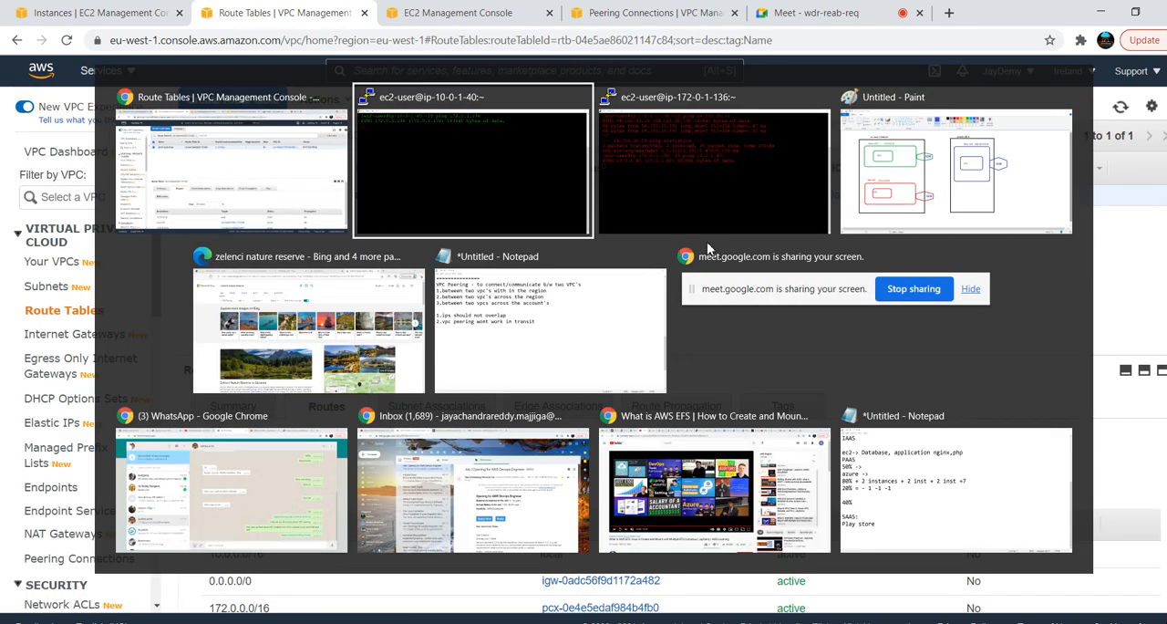
key("alt+Tab")
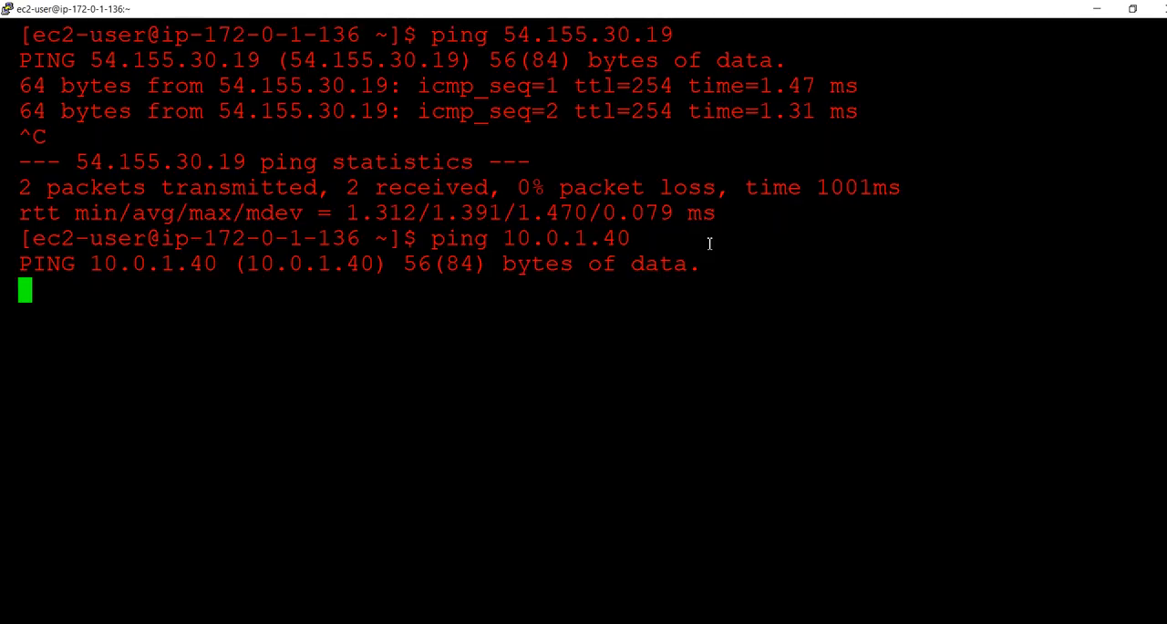
key("alt+Tab")
key("alt+Tab")
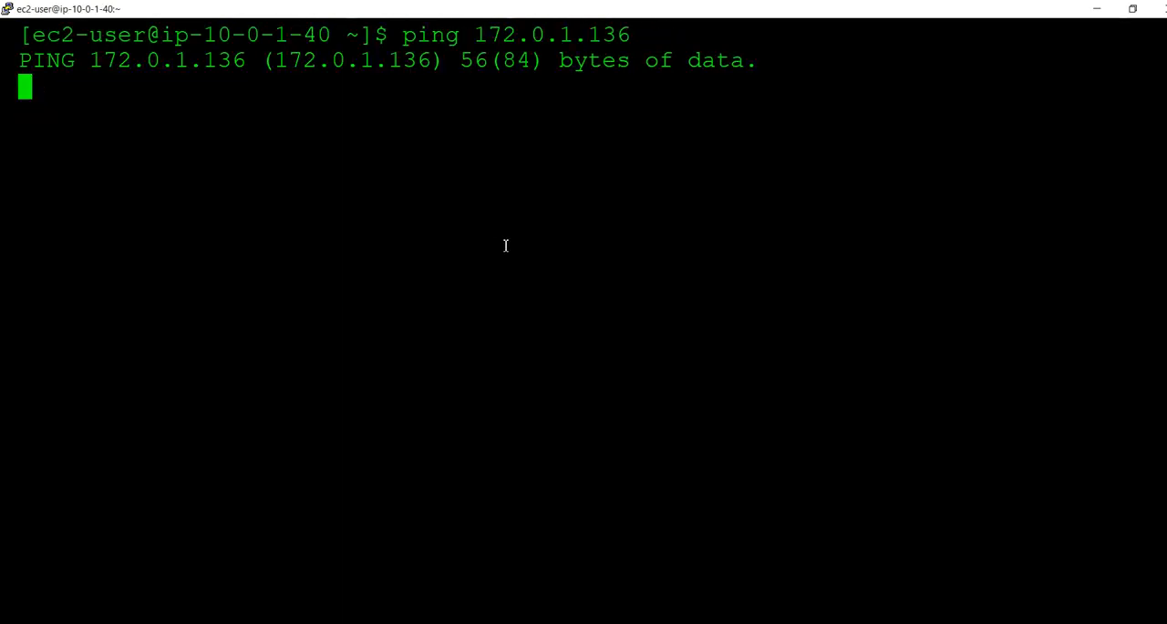
key("alt+Tab")
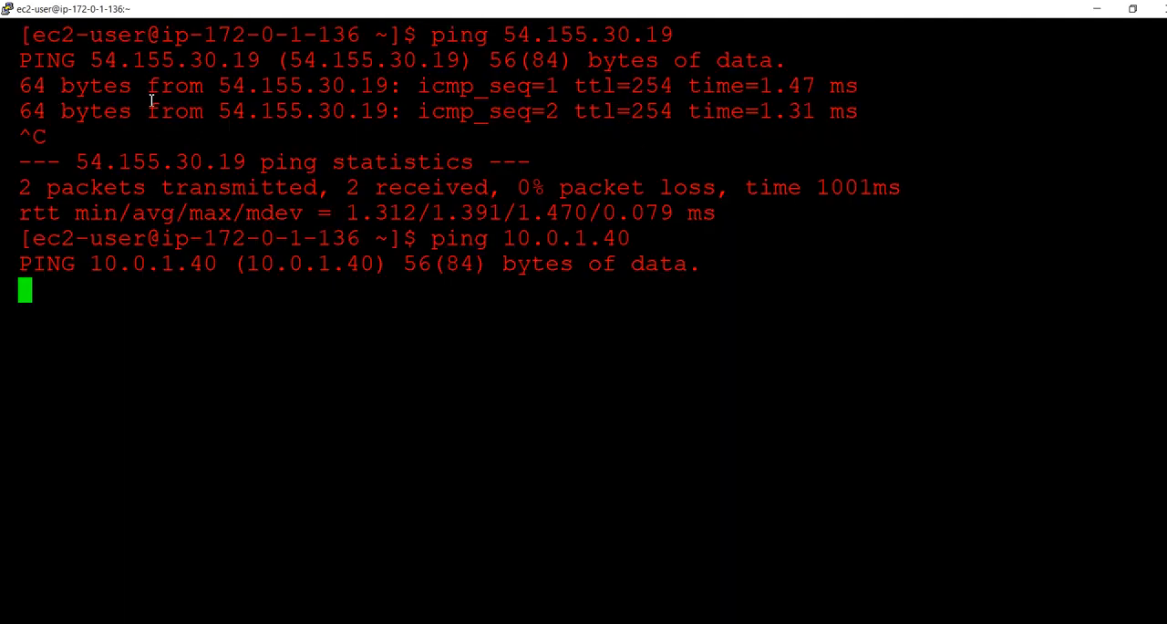
key("alt+Tab")
key("alt+Tab")
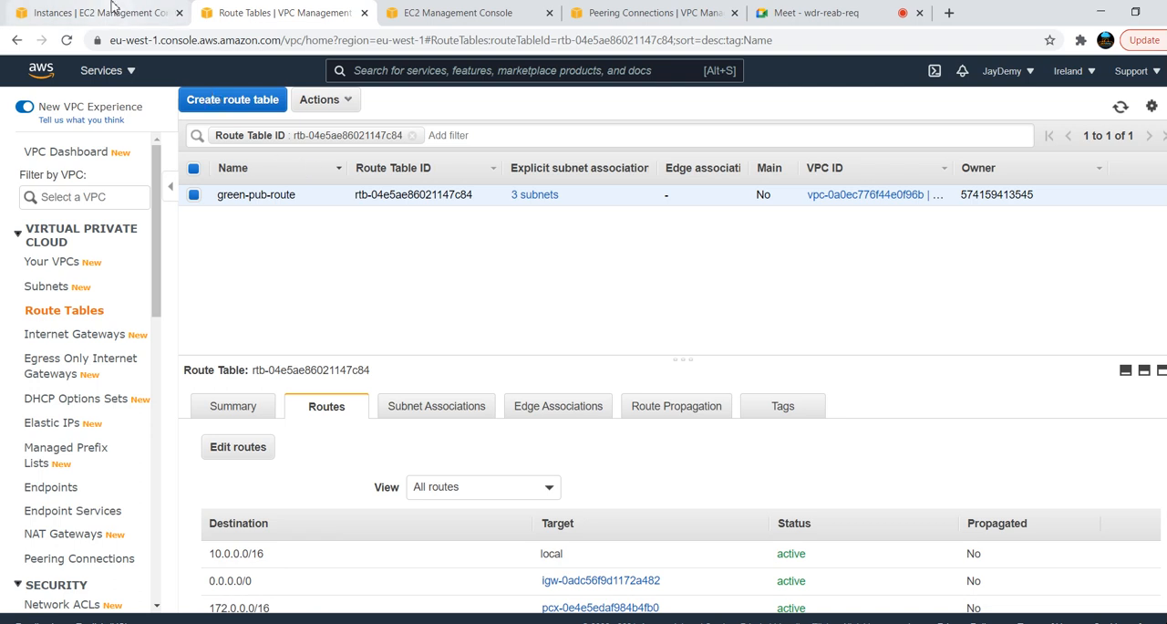
Select only RED_SERVER in the EC2 instances list and review its instance details
left_click(111, 9)
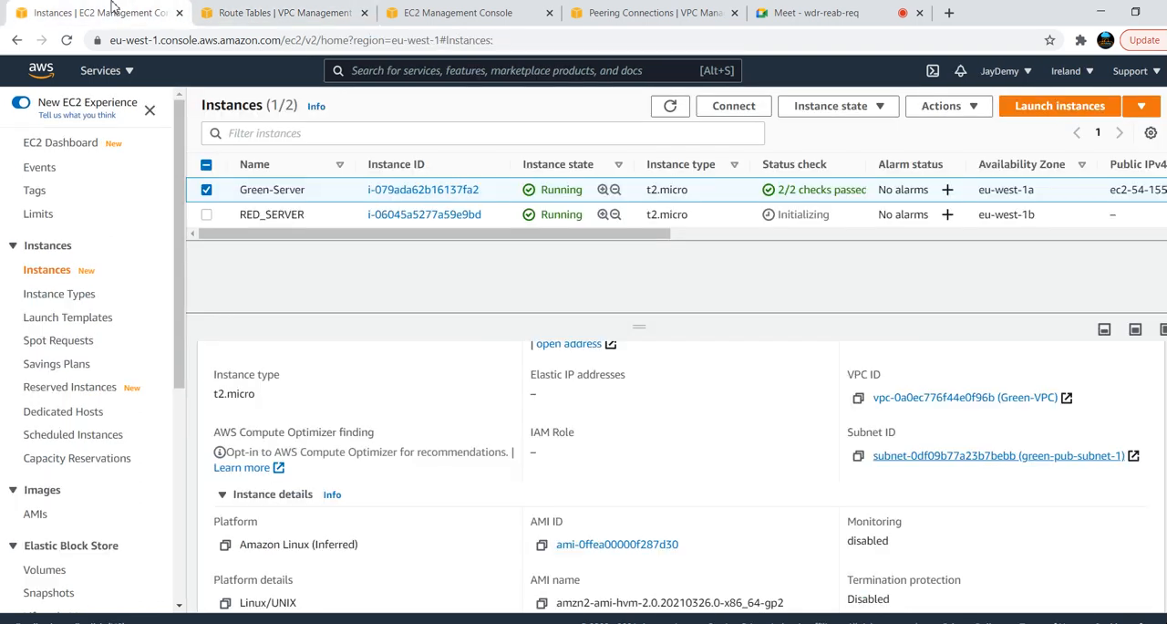
left_click(207, 191)
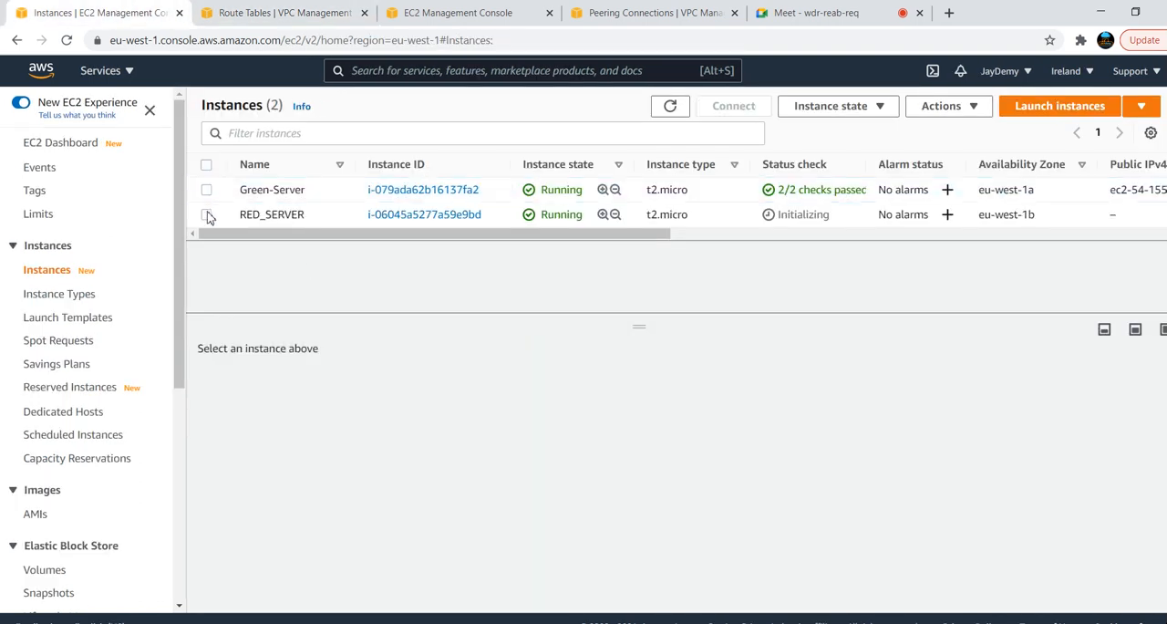
left_click(207, 216)
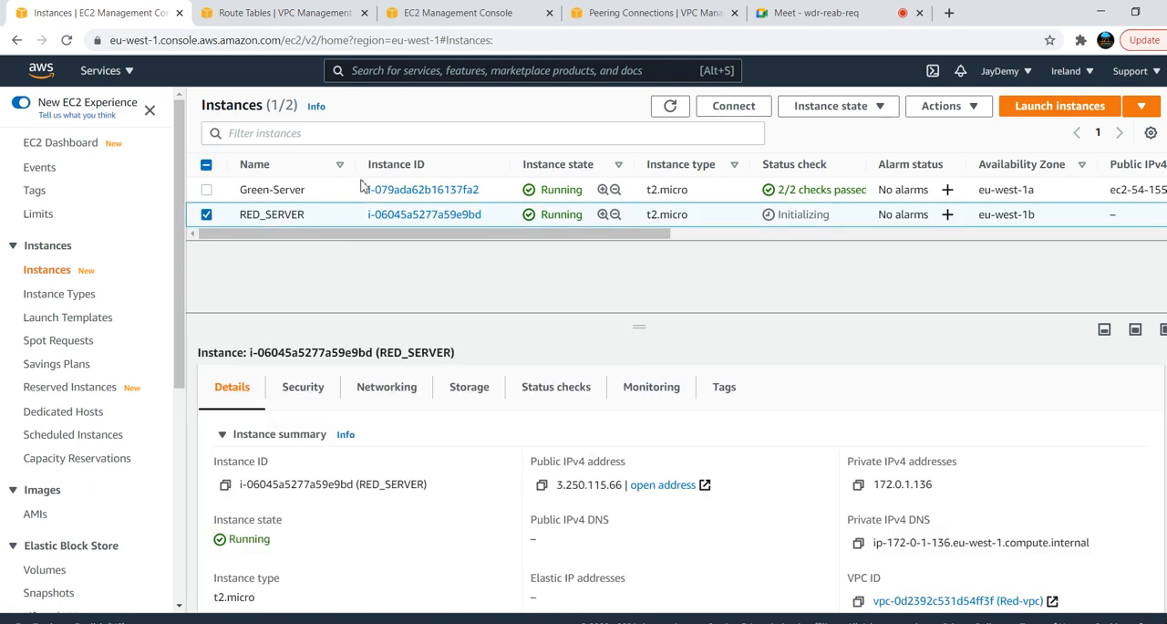
Add a route with destination 10.0.0.0/16 to the red-route table
left_click(285, 15)
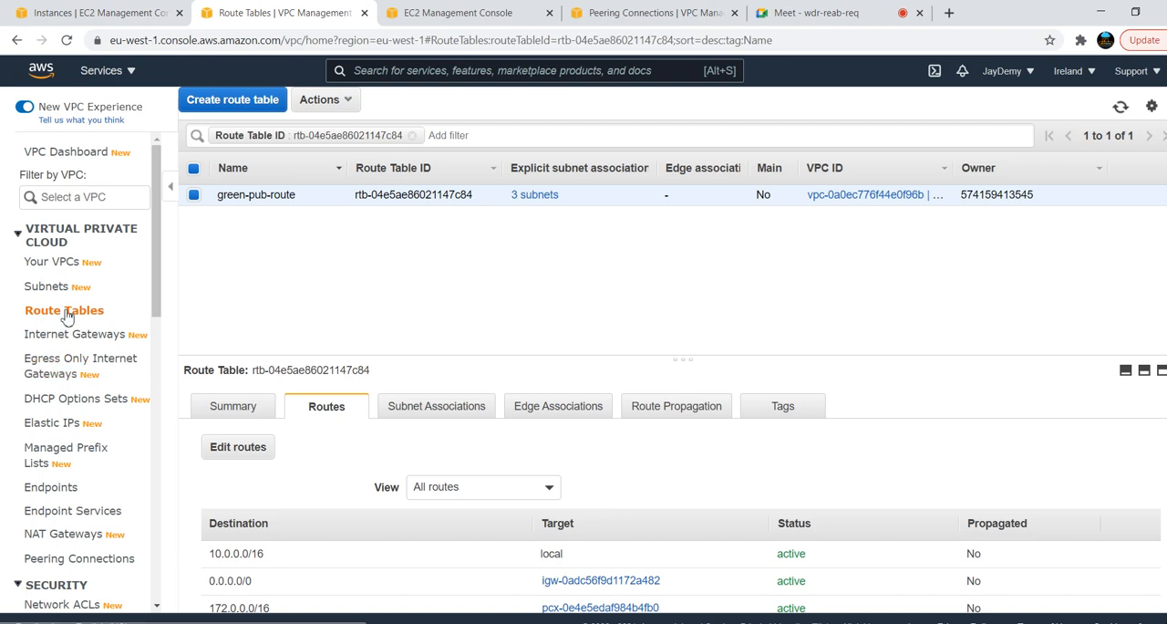
left_click(66, 316)
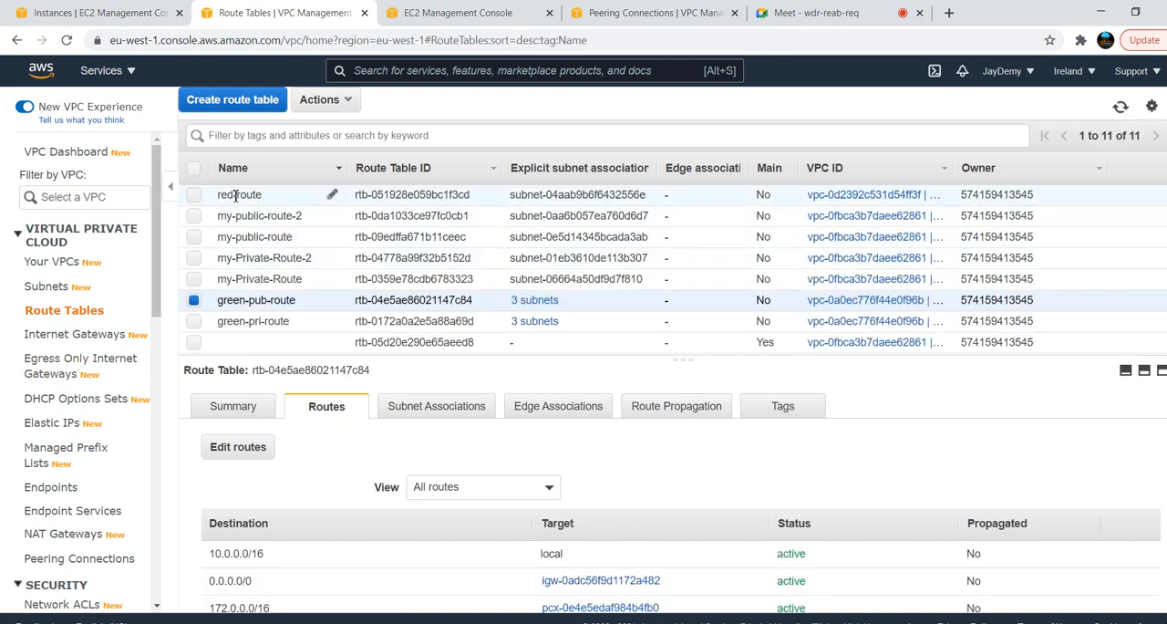
left_click(235, 195)
left_click(237, 447)
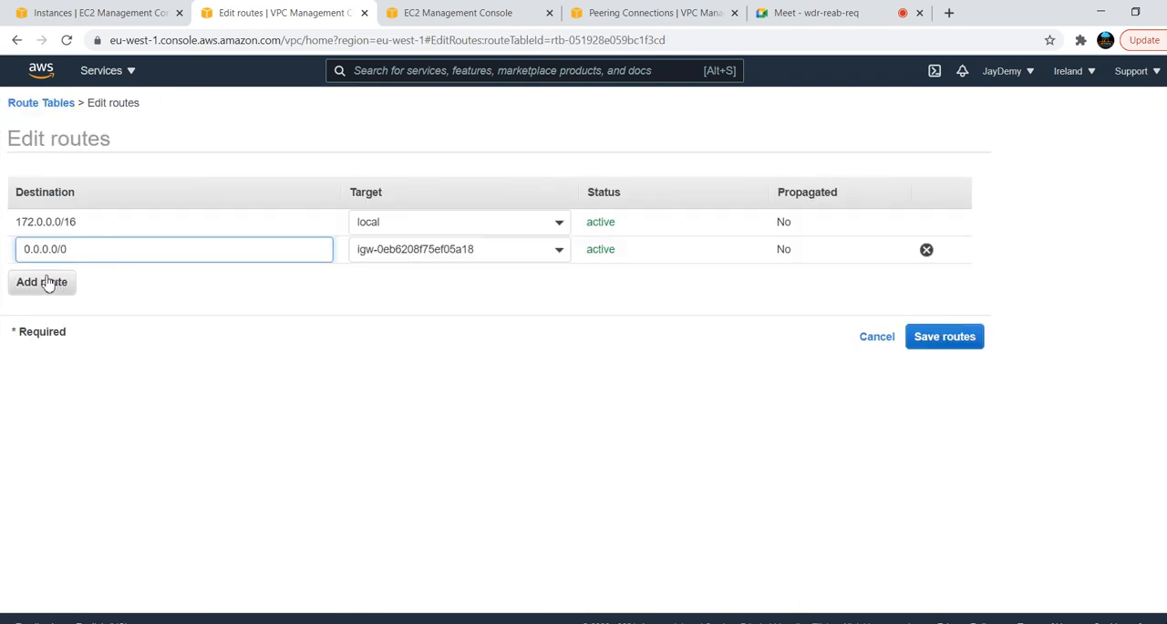
left_click(47, 283)
left_click(90, 280)
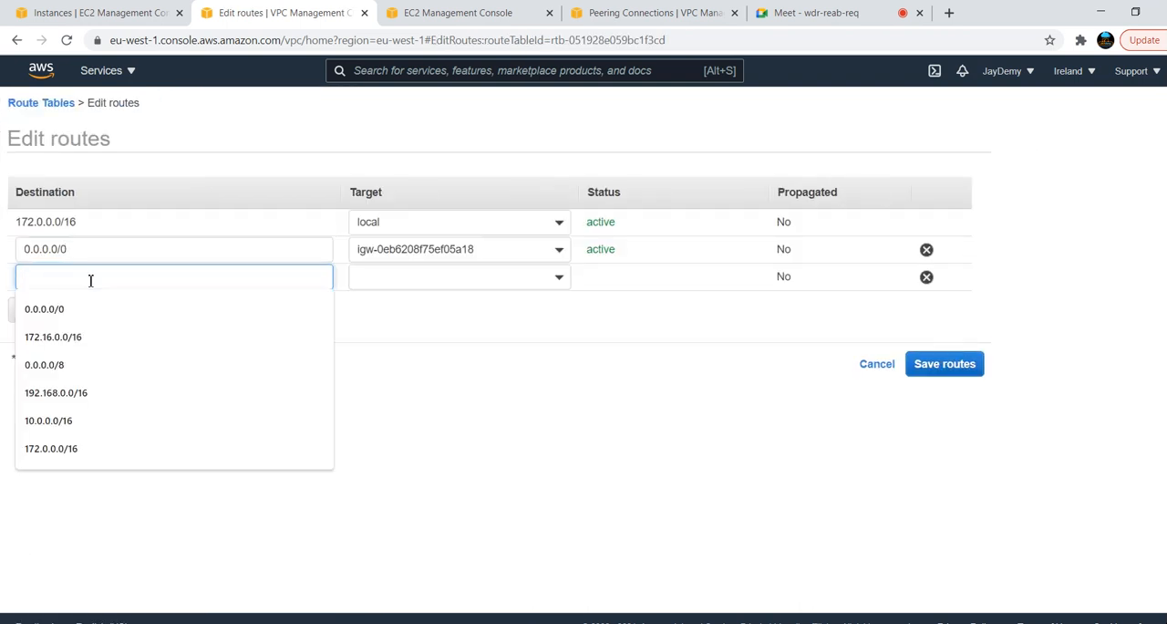
type("10.0.0.0/16")
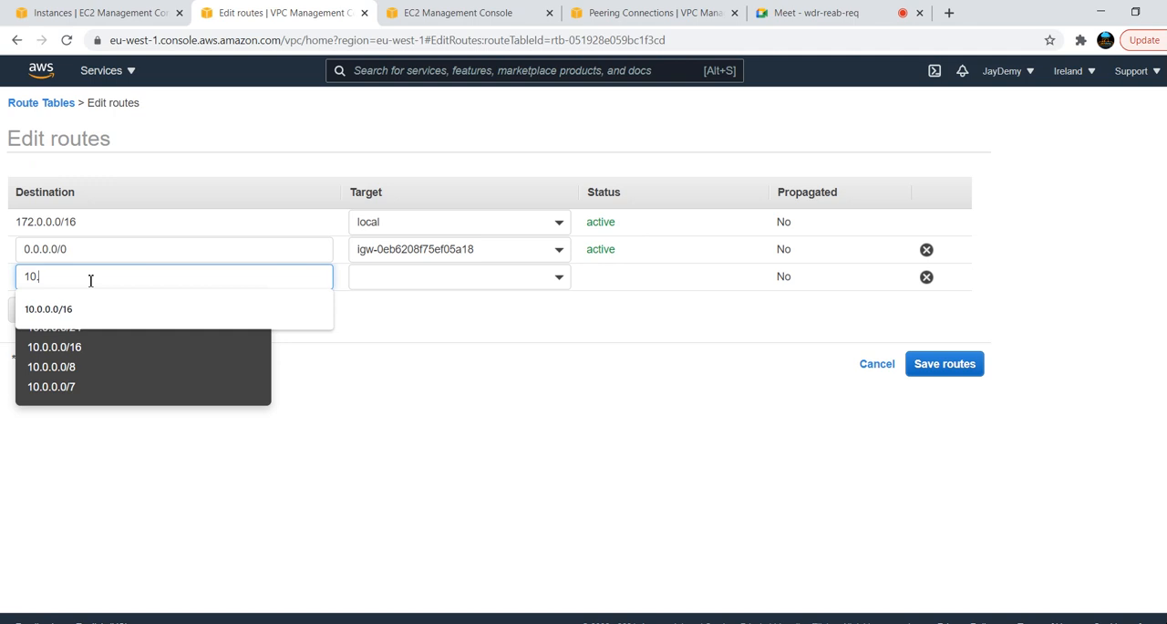
left_click(86, 309)
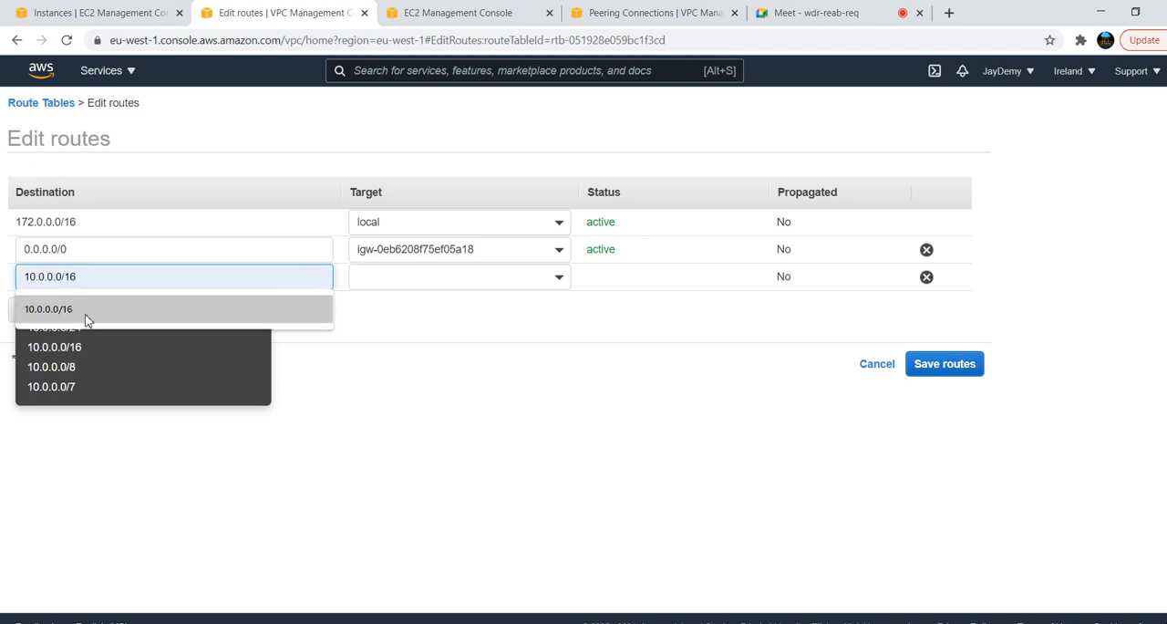
Set the 10.0.0.0/16 route's target to peering connection pcx-0e4e5edaf984b4fb0 and save the routes
left_click(559, 282)
left_click(443, 452)
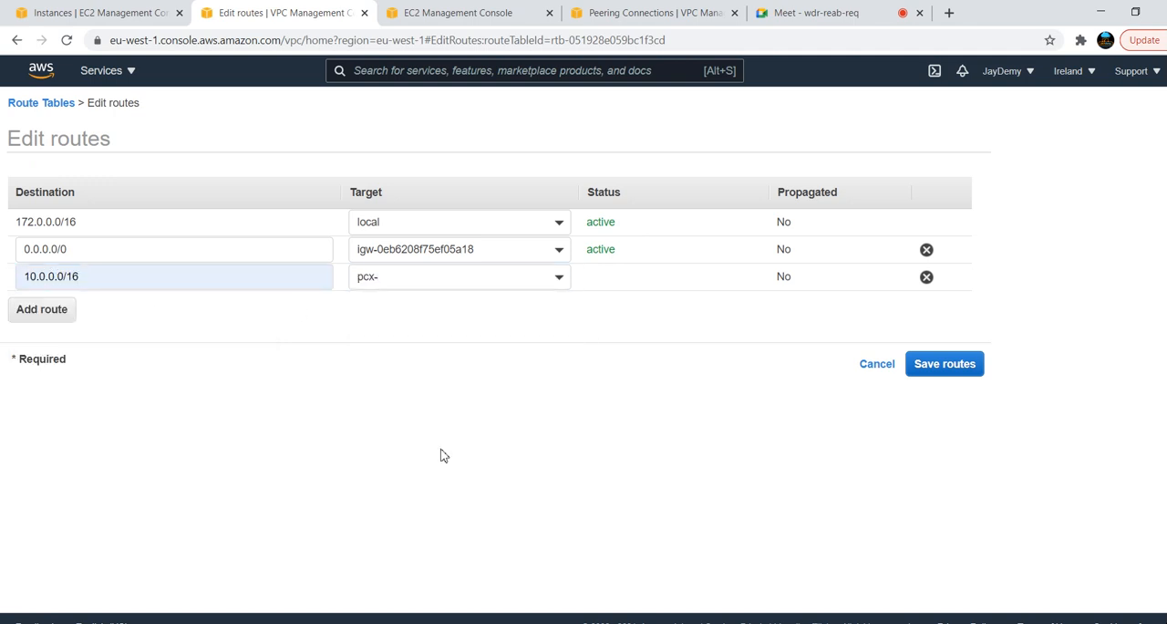
left_click(492, 324)
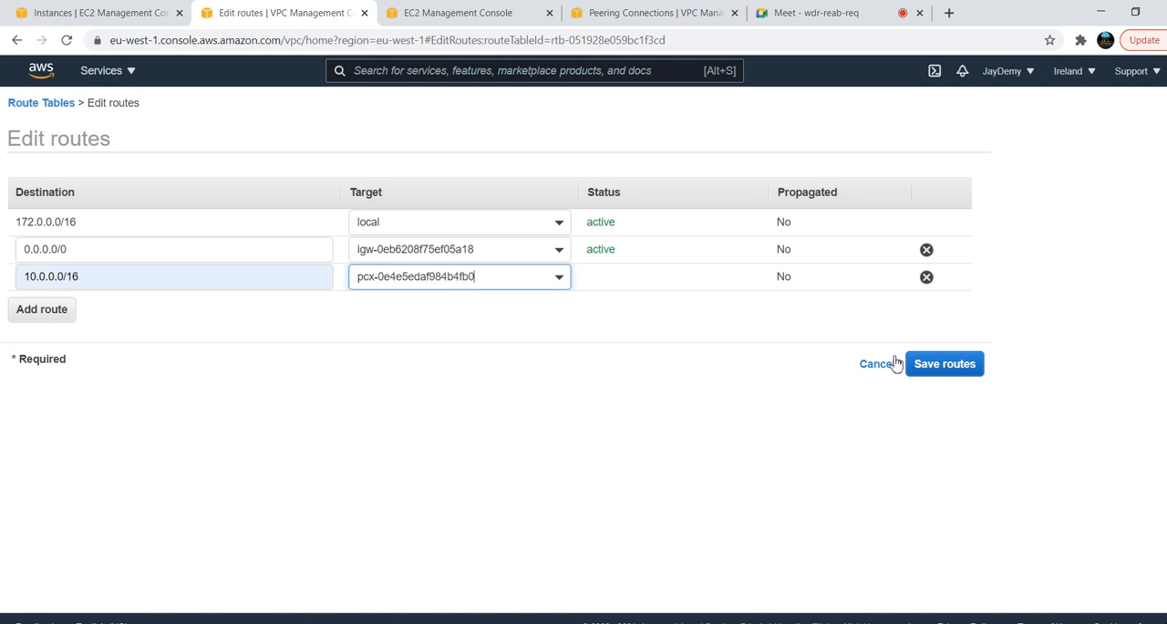
left_click(943, 364)
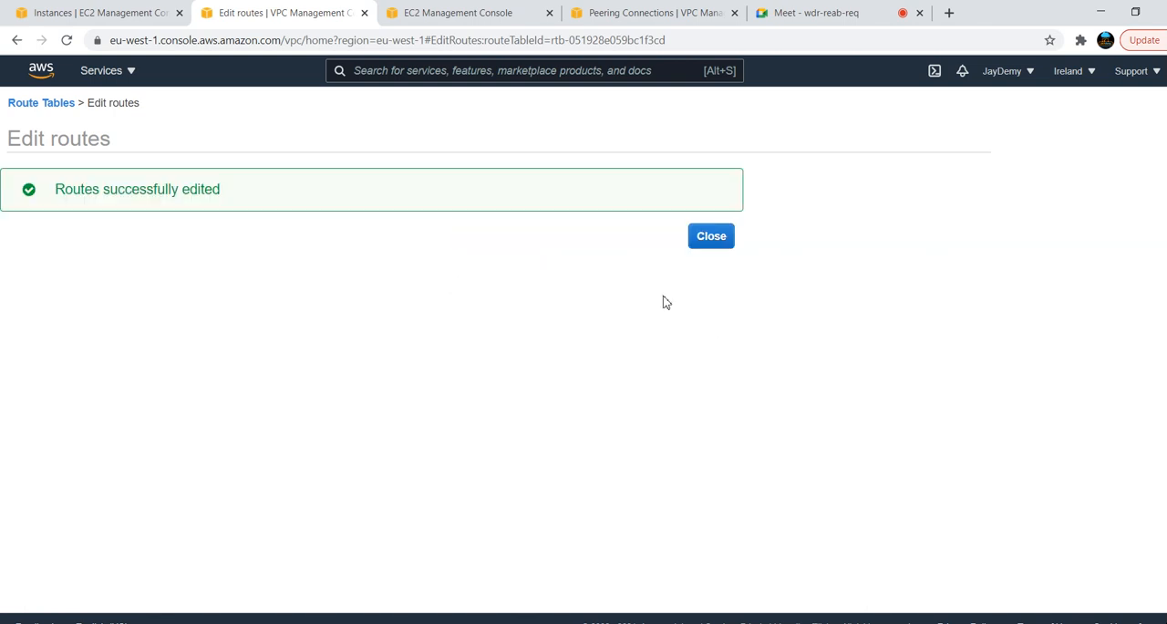
Switch between the Red and Green server terminals to check the running pings to 10.0.1.40 and 172.0.1.136
key("alt+Tab")
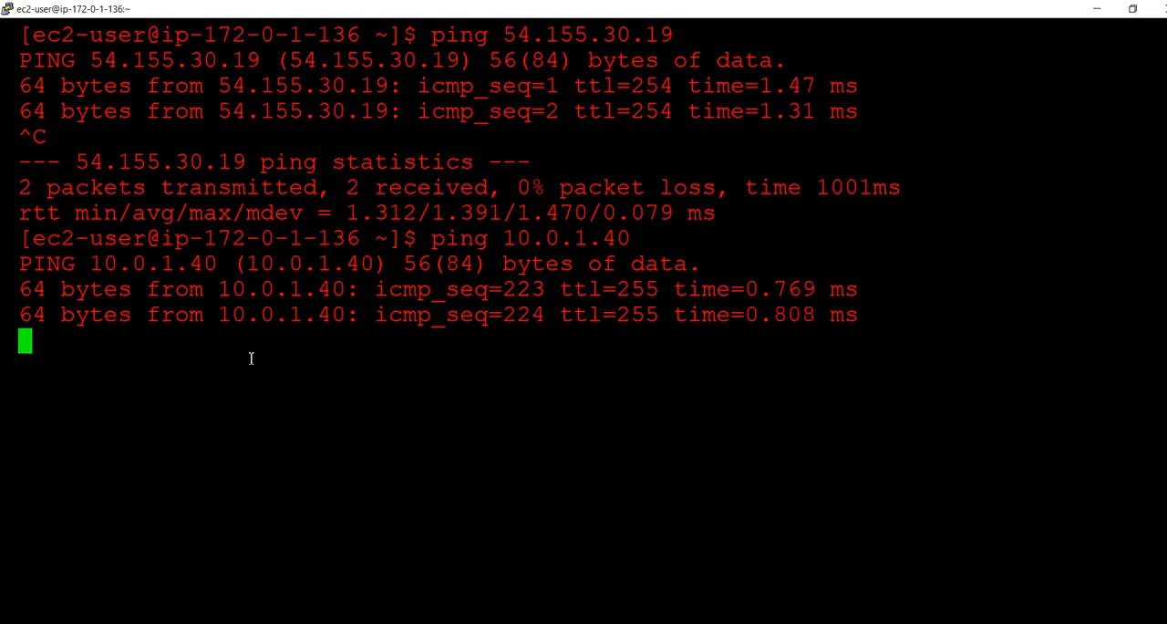
key("alt+Tab")
key("alt+Tab")
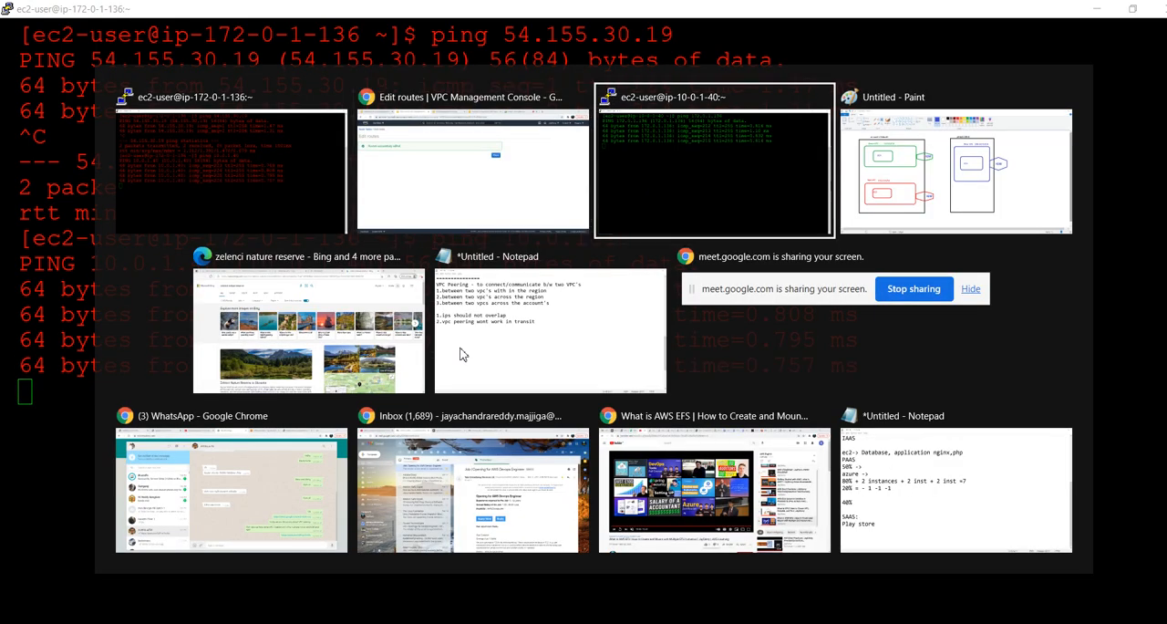
key("alt+Tab")
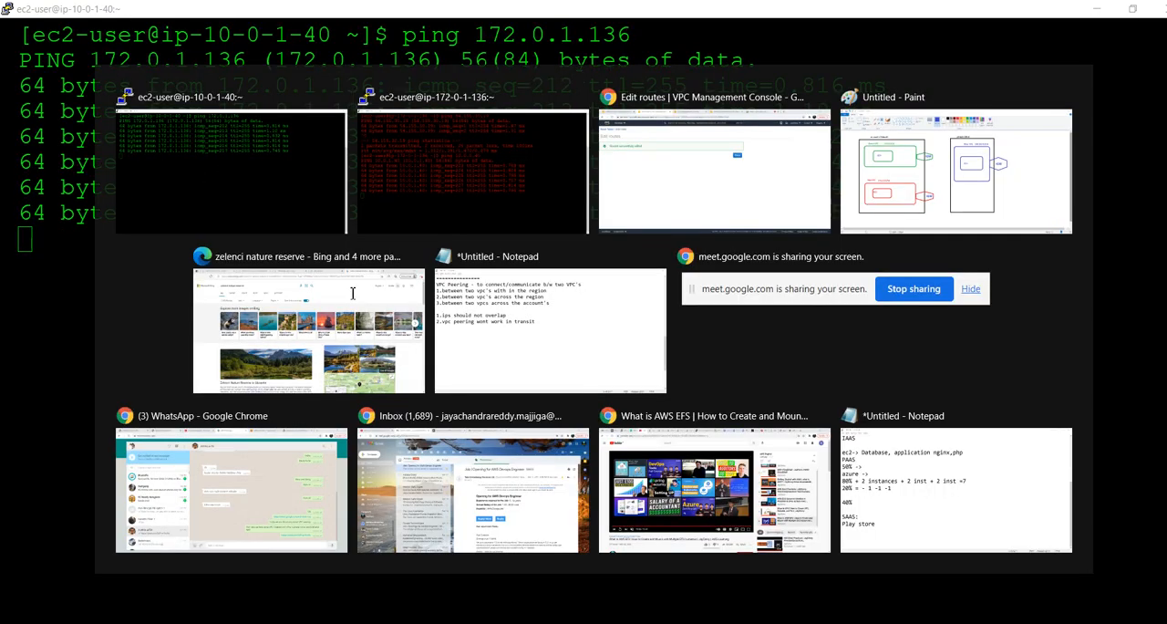
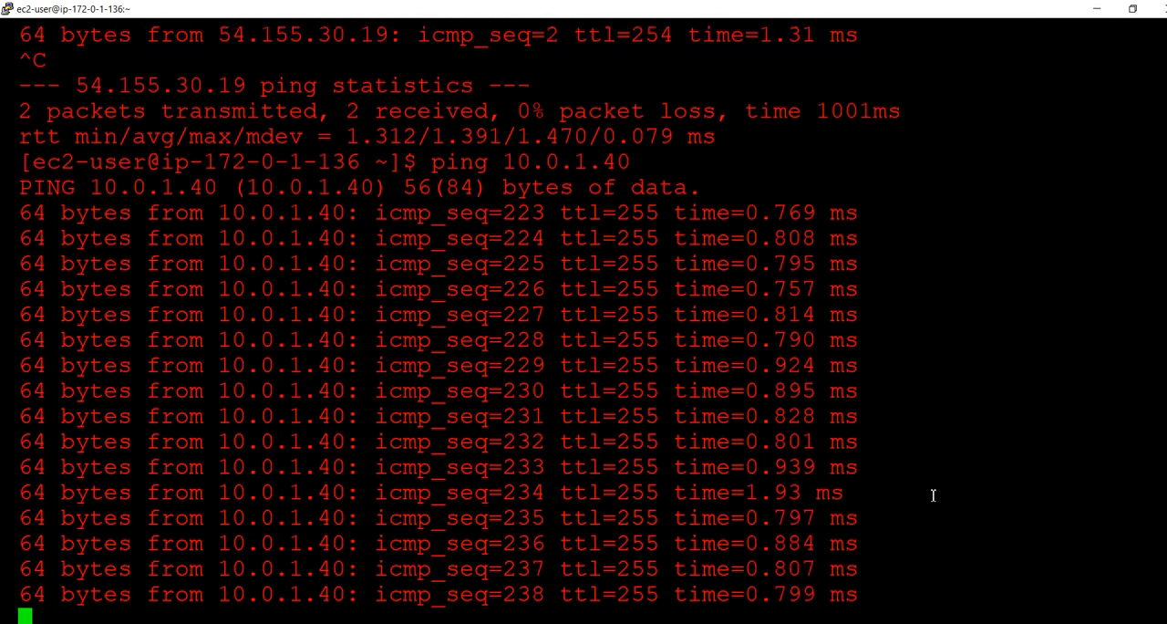
Stop the running pings in both the Red and Green server terminals
key("ctrl+c")
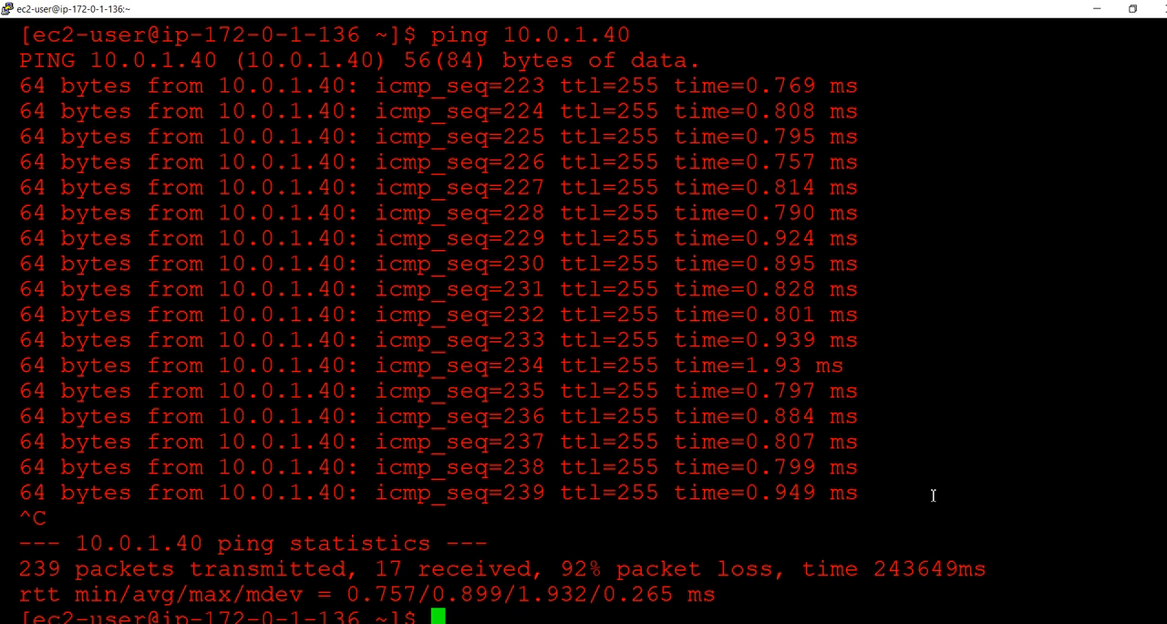
key("alt+Tab")
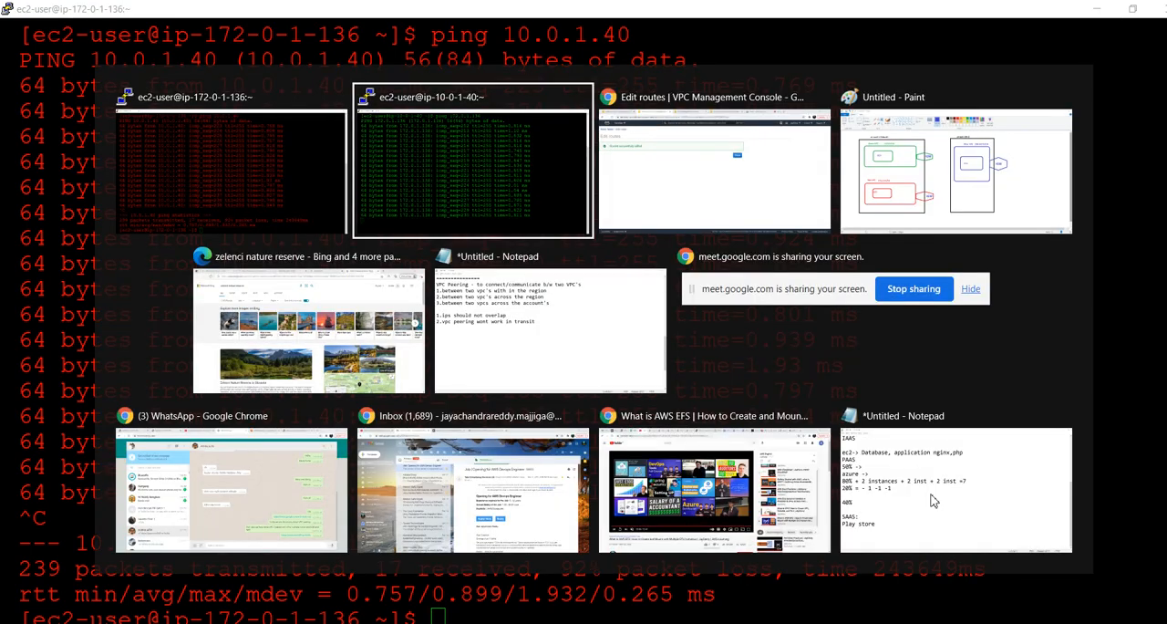
key("ctrl+c")
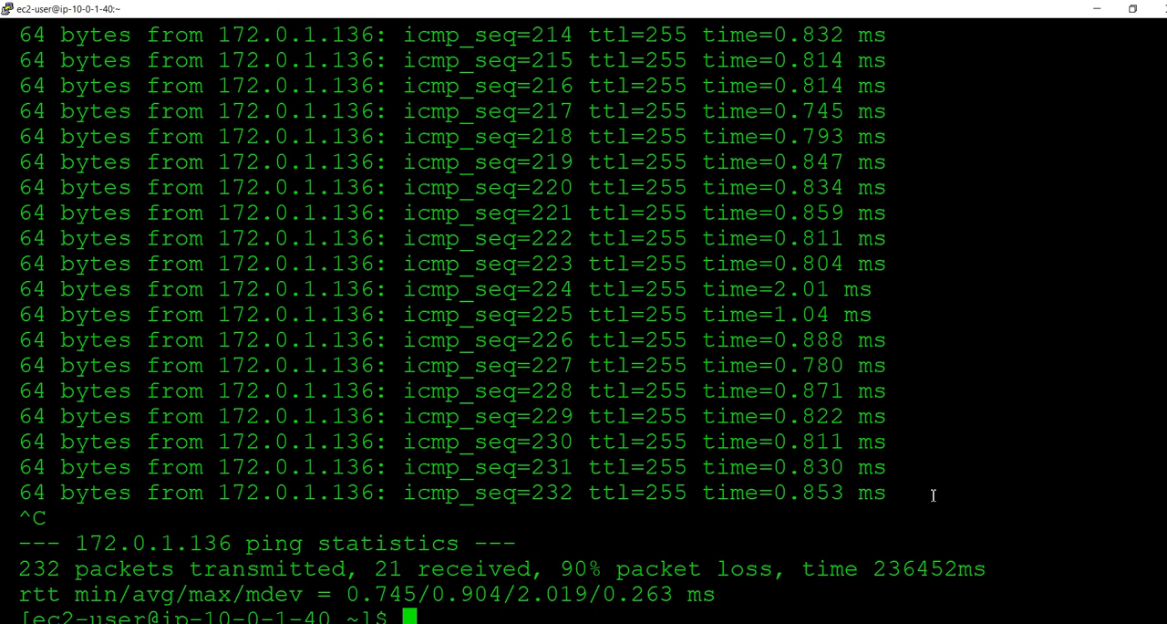
Review the VPC peering notes in Notepad and the Green, Red and Blue VPC region diagram in Paint
key("alt+Tab")
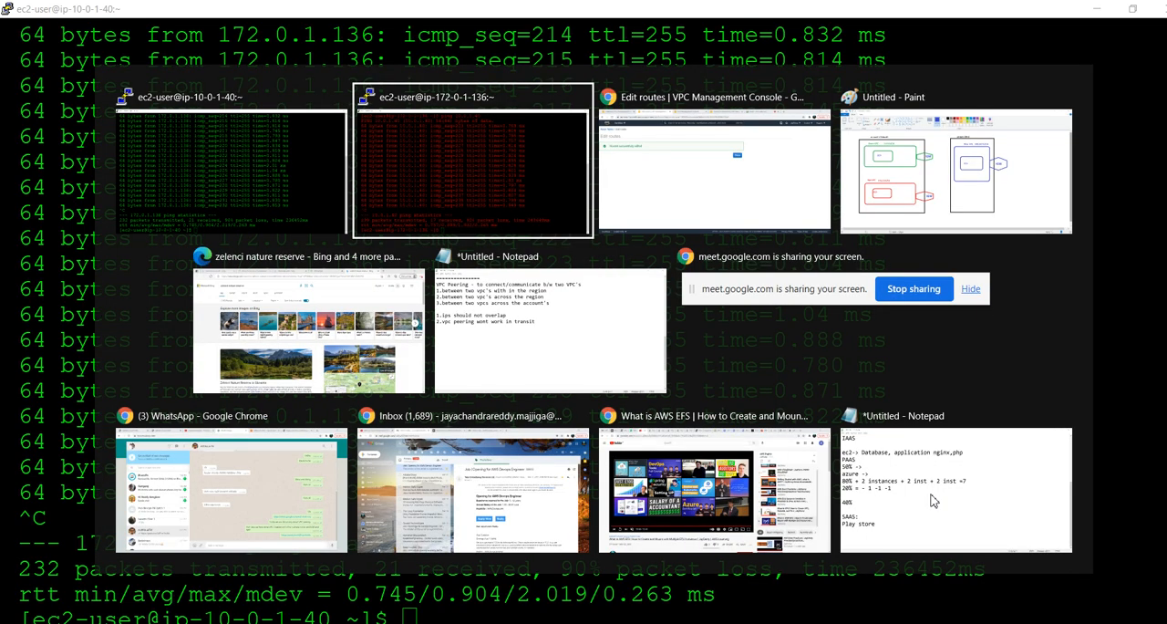
key("alt+Tab")
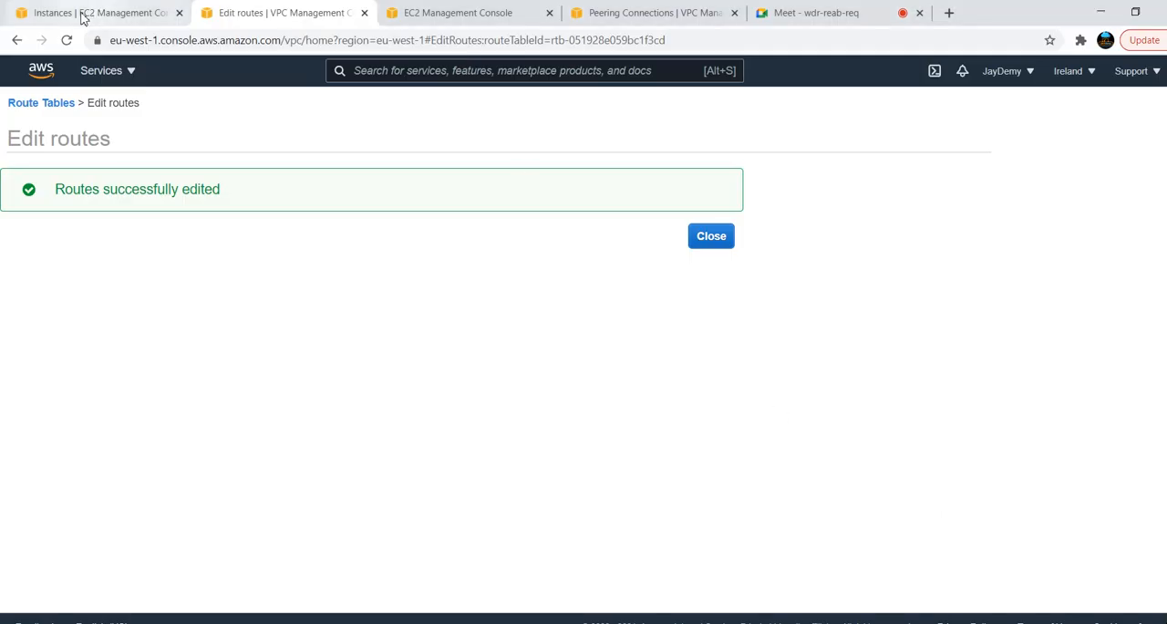
left_click(81, 15)
key("alt+Tab")
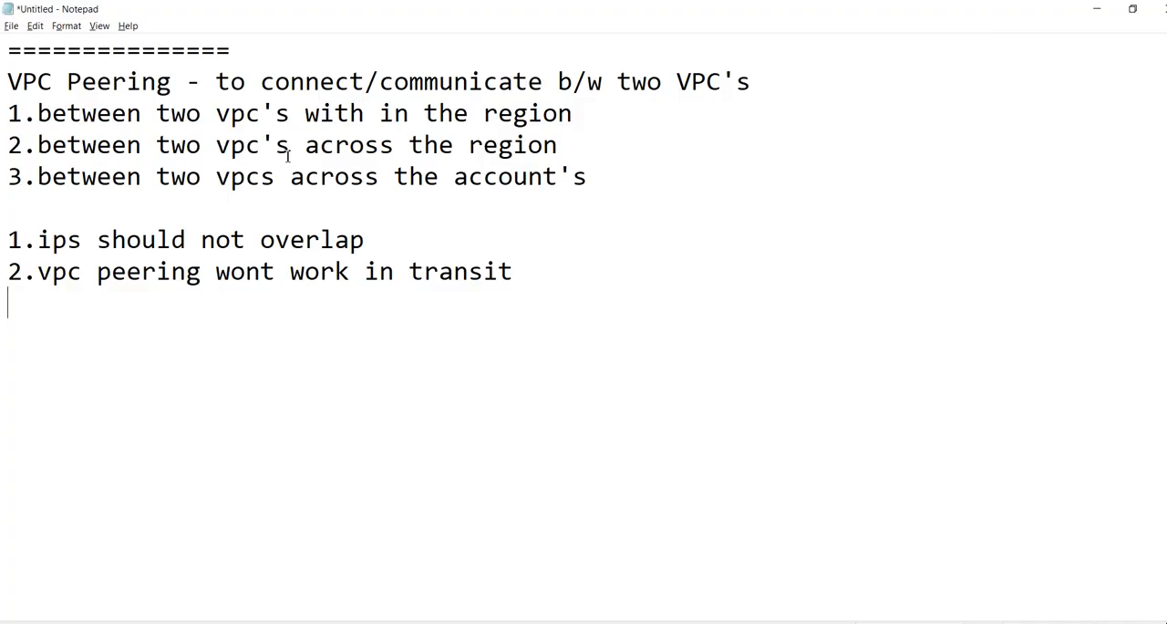
key("alt+Tab")
key("alt+Tab")
key("alt+Tab")
key("alt+Tab")
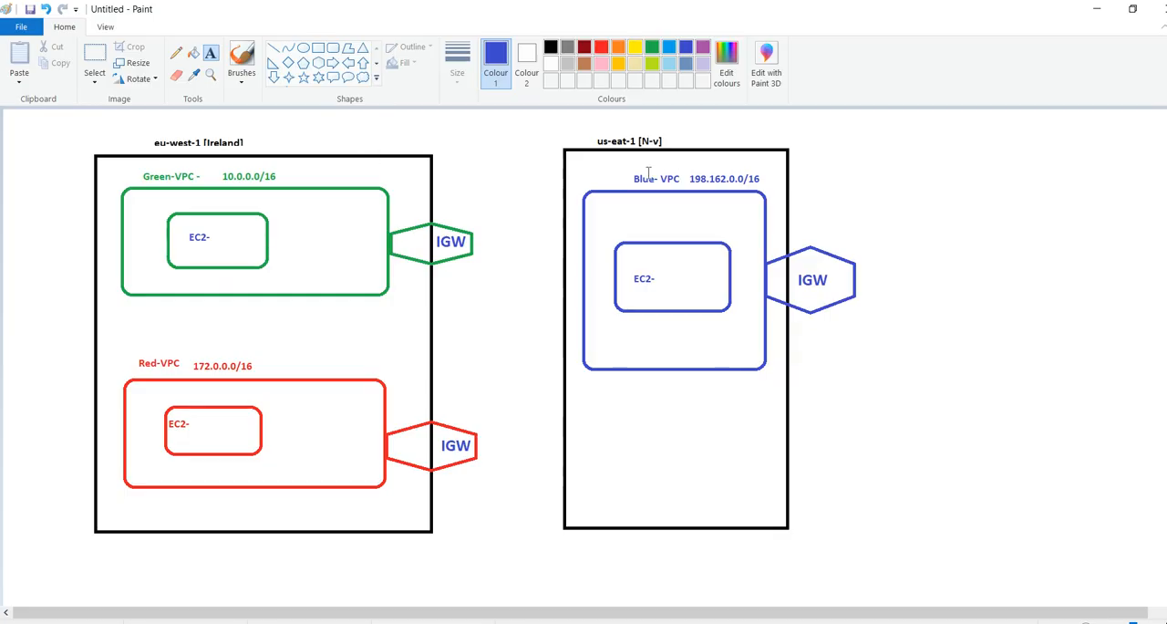
left_click(165, 135)
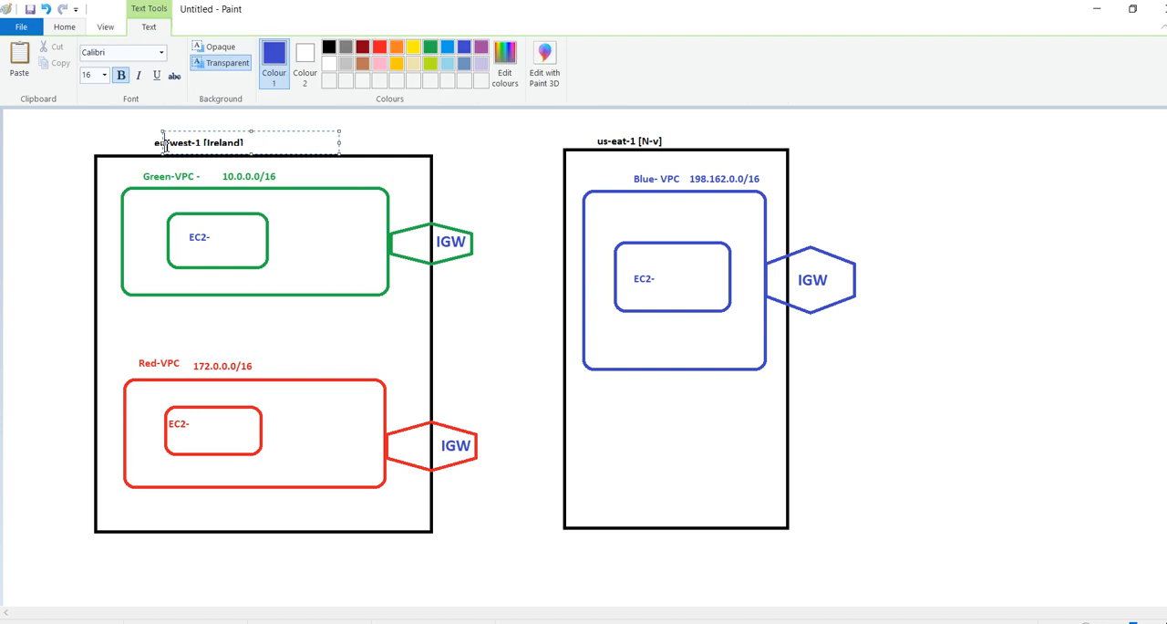
left_click(405, 140)
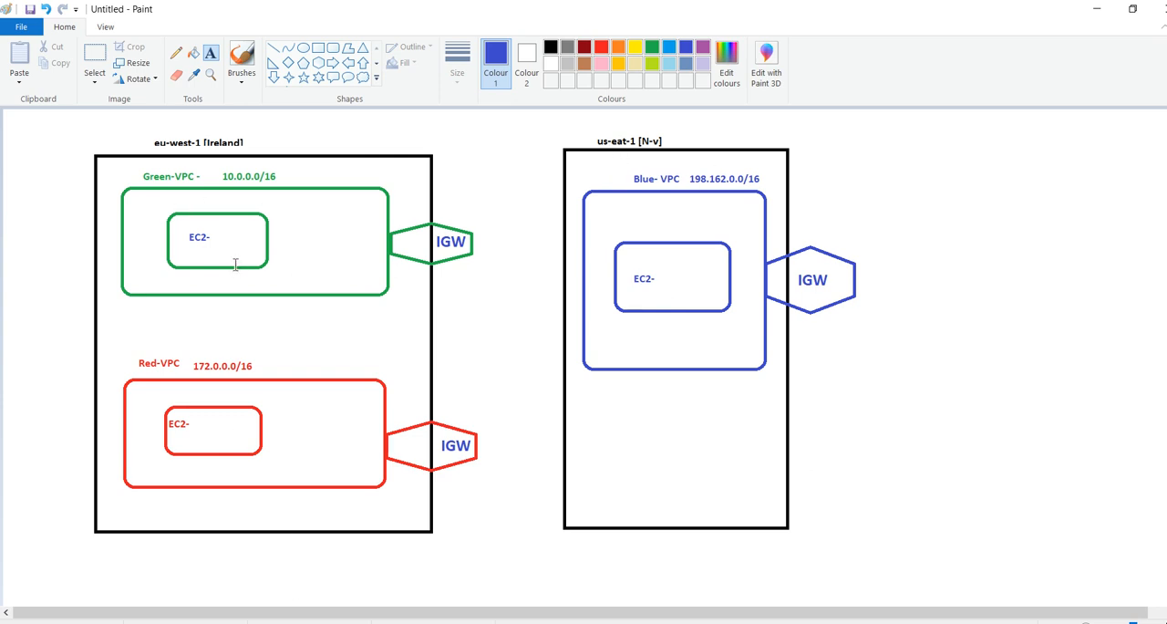
key("alt+Tab")
key("alt+Tab")
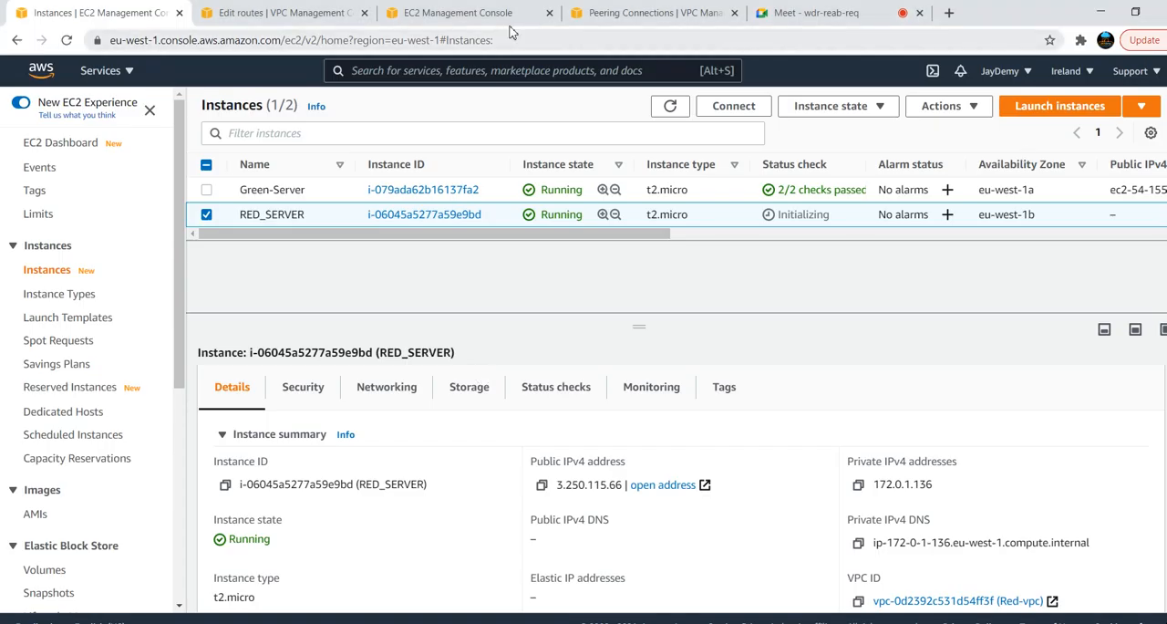
Open the VPC console for US East (N. Virginia) in a new browser tab and show its list of VPCs
left_click(288, 12)
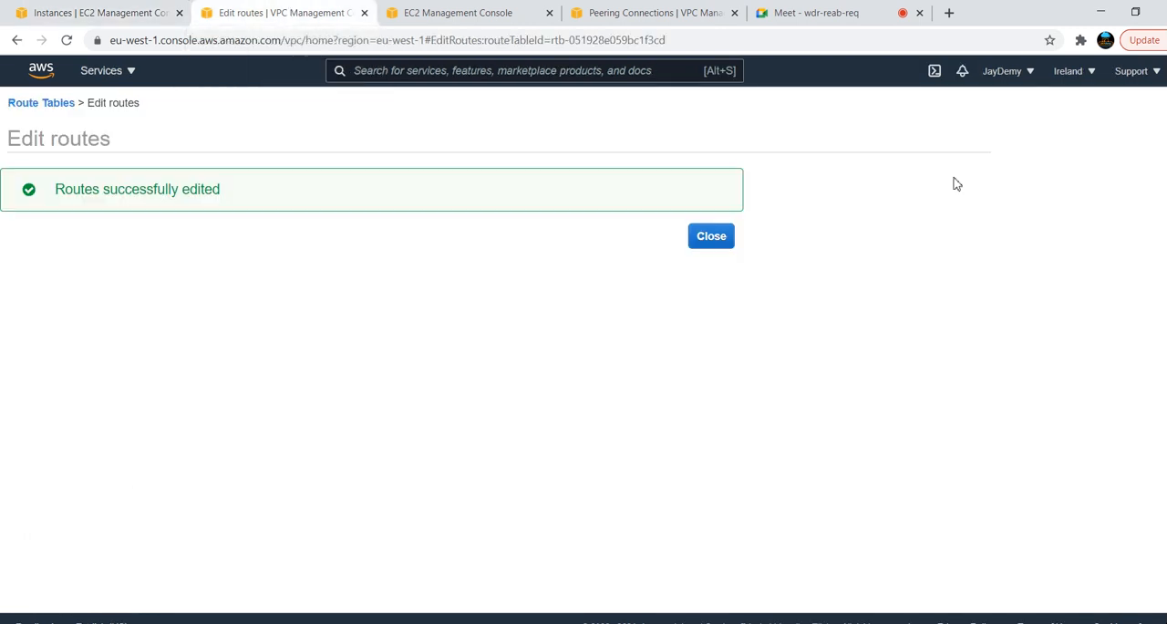
left_click(1090, 72)
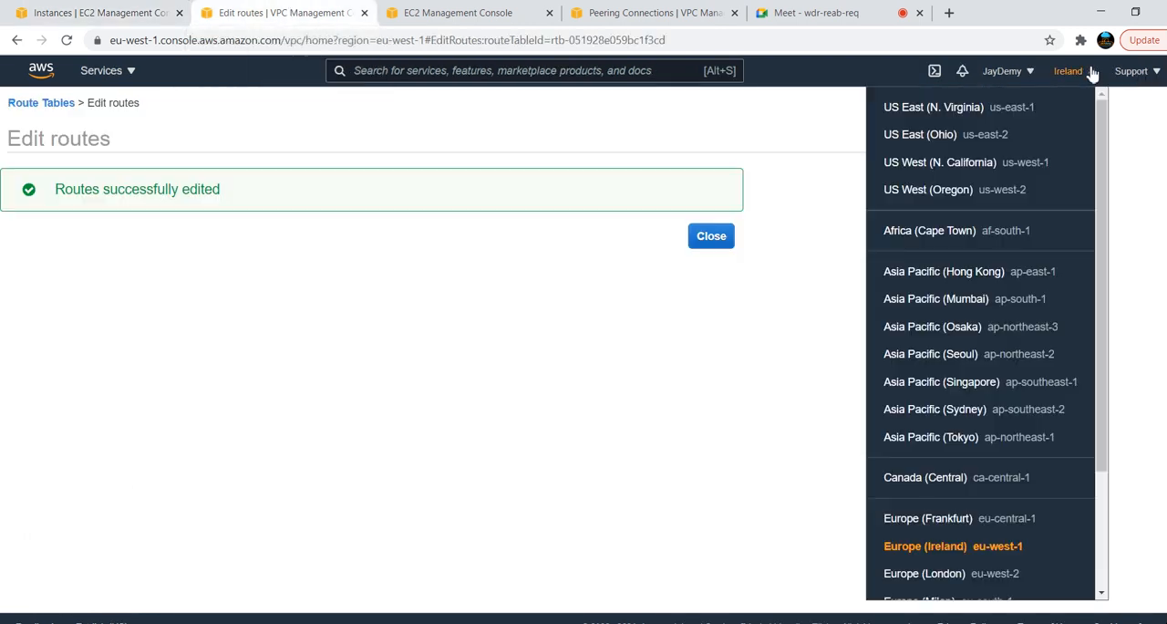
middle_click(955, 112)
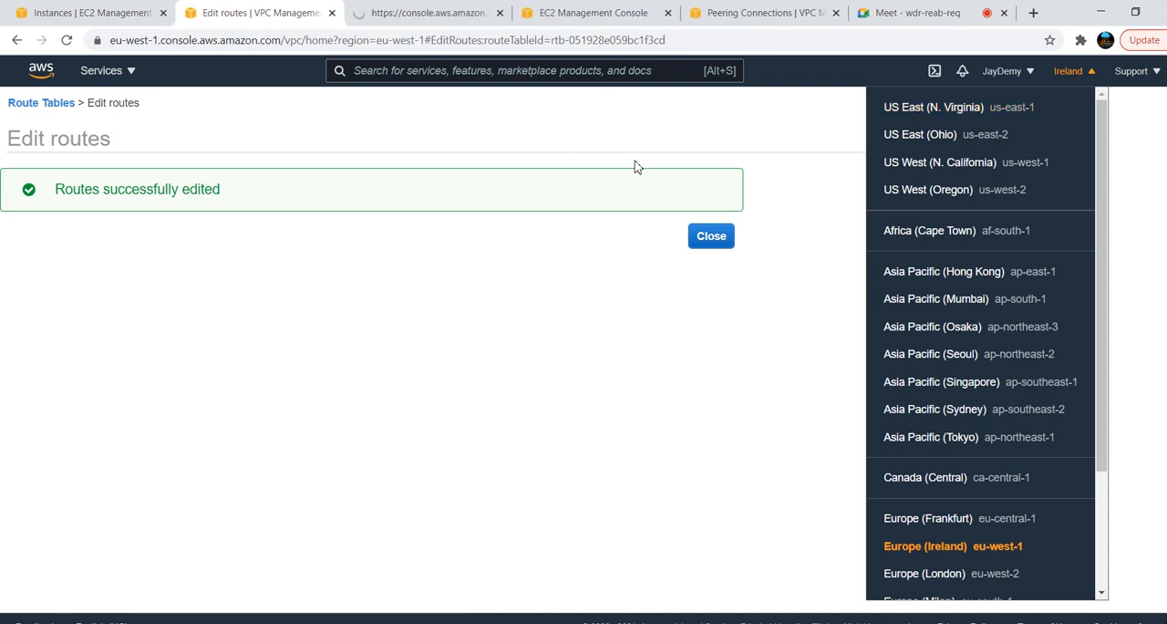
left_click(436, 11)
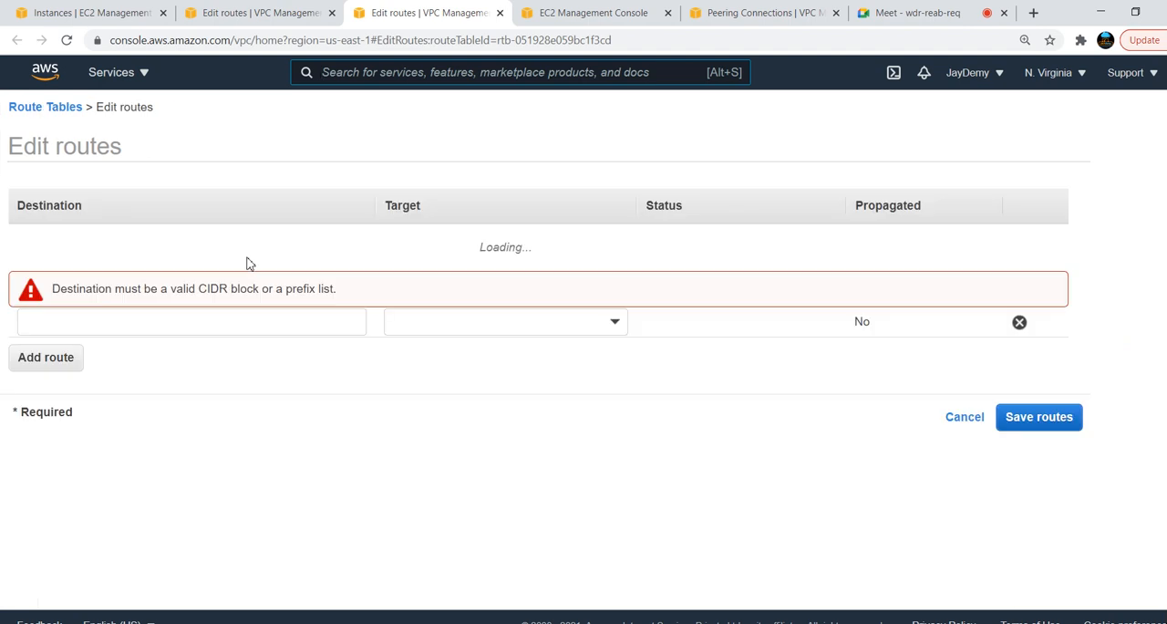
left_click(967, 415)
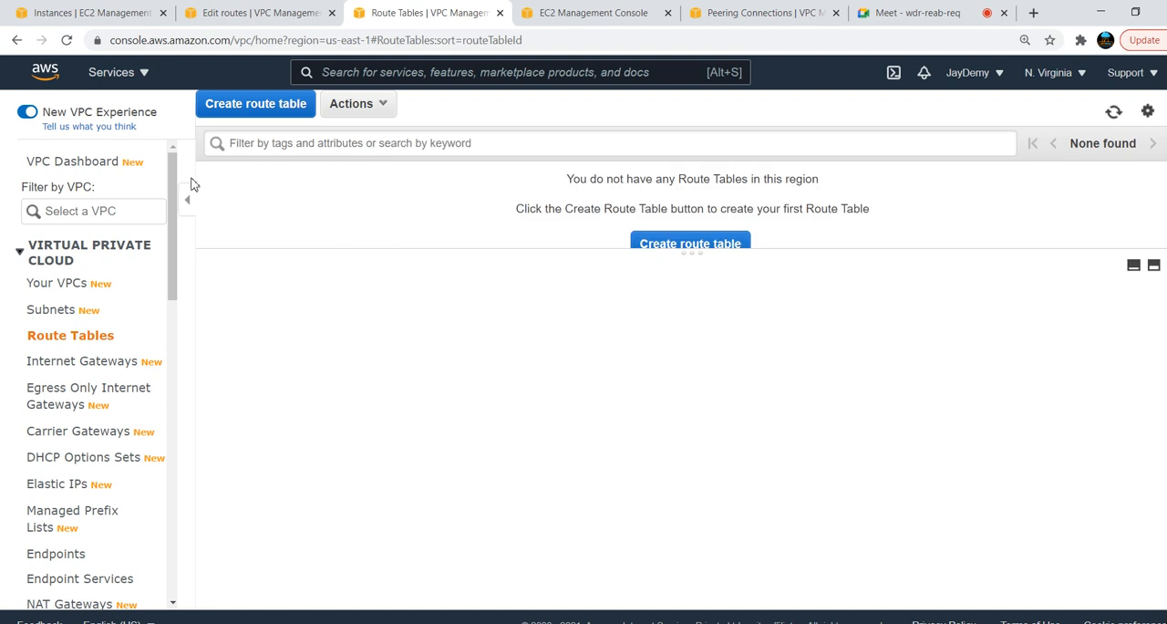
left_click(62, 289)
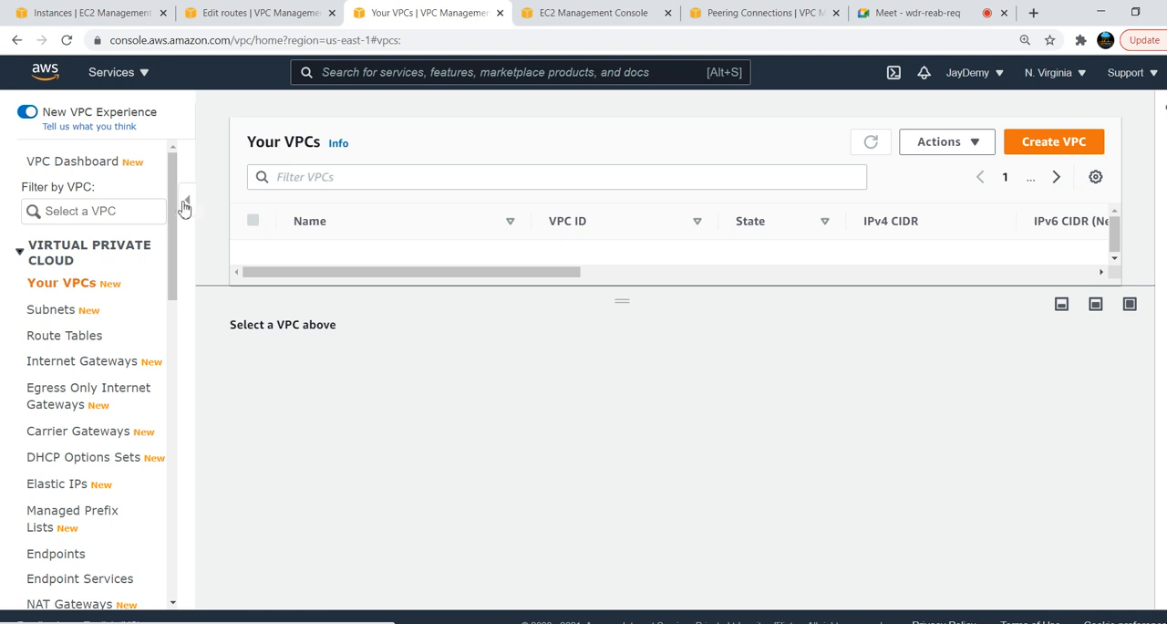
left_click_drag(635, 292, 673, 294)
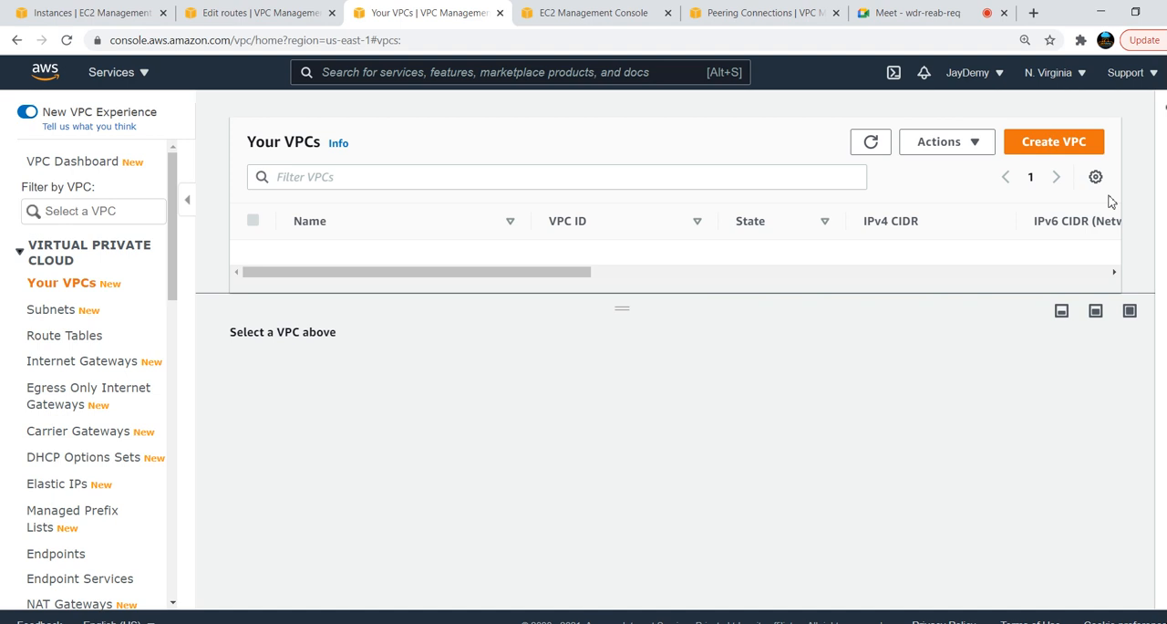
Create a VPC named blue-VPC with IPv4 CIDR block 192.168.0.0/16 in N. Virginia
left_click(1060, 148)
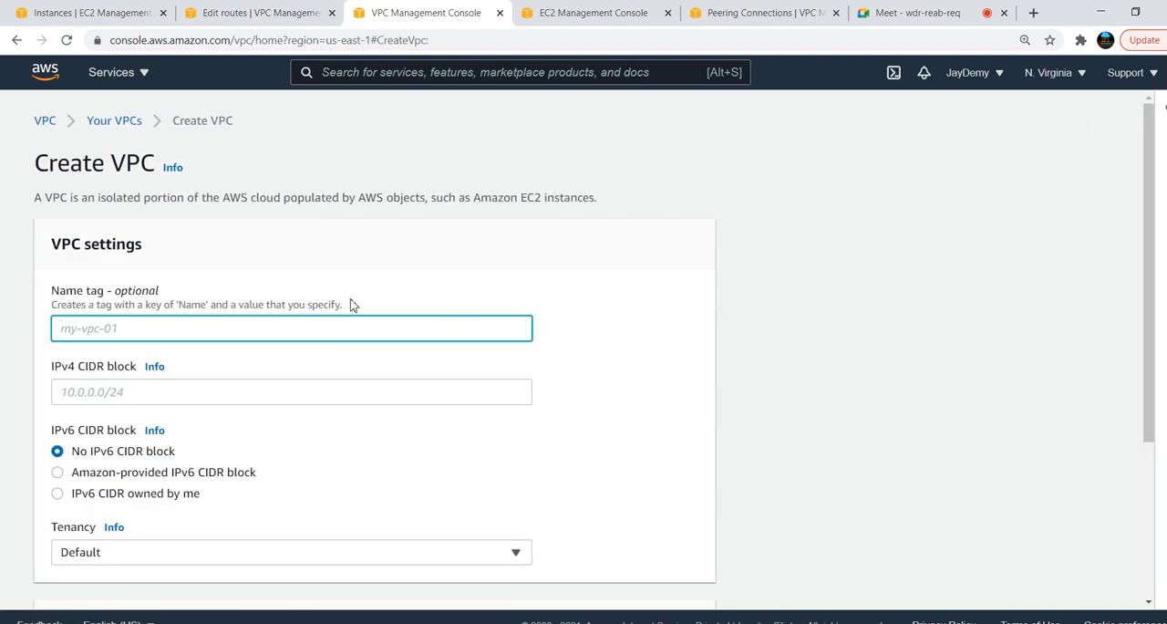
left_click(312, 328)
type("blue-VPC")
left_click(199, 385)
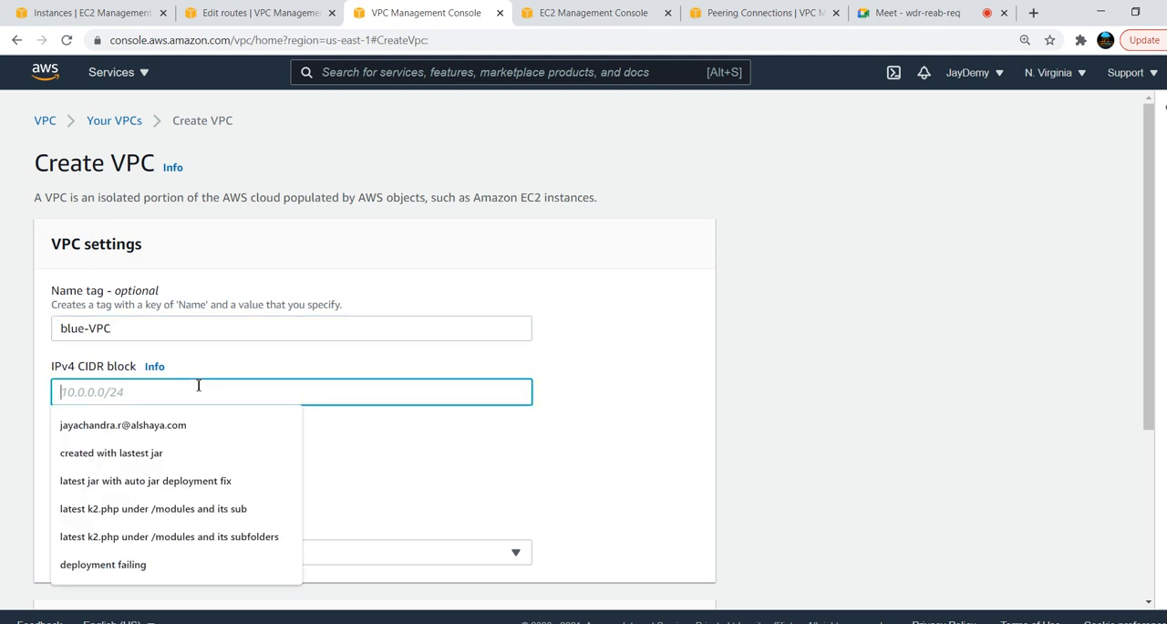
key("alt+Tab")
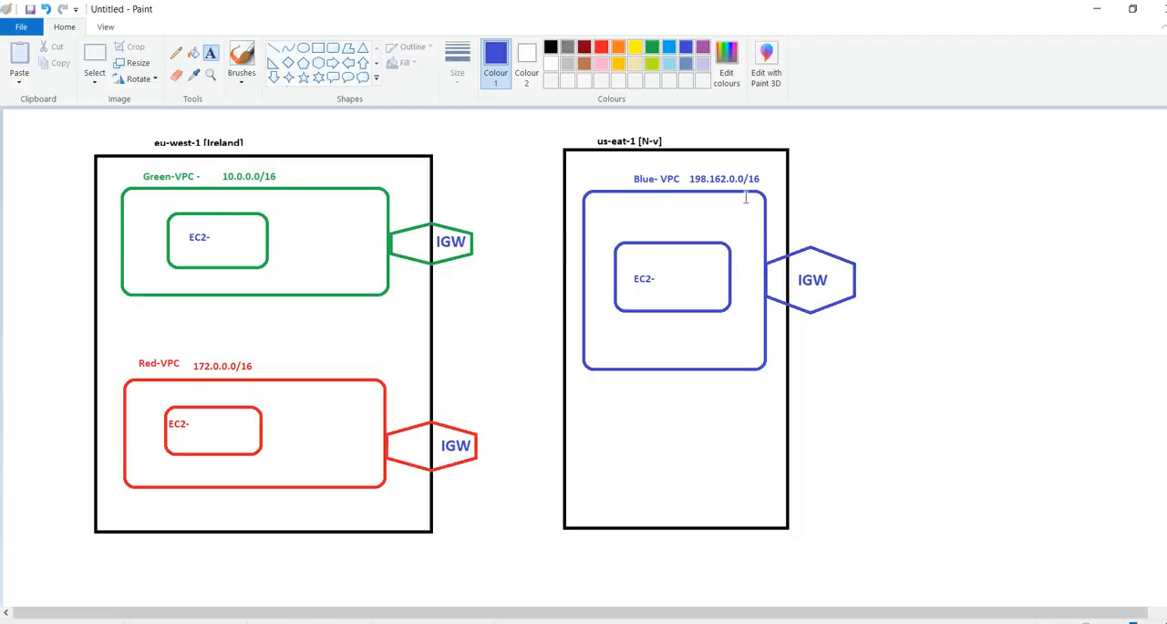
key("alt+Tab")
type("1")
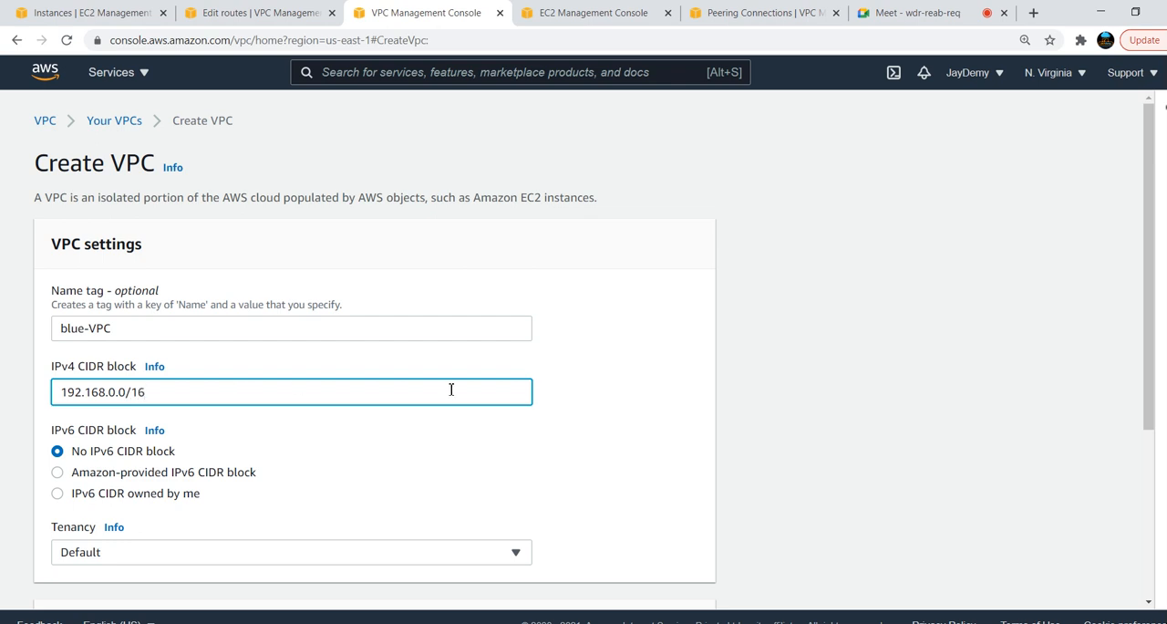
left_click_drag(1149, 274, 1144, 535)
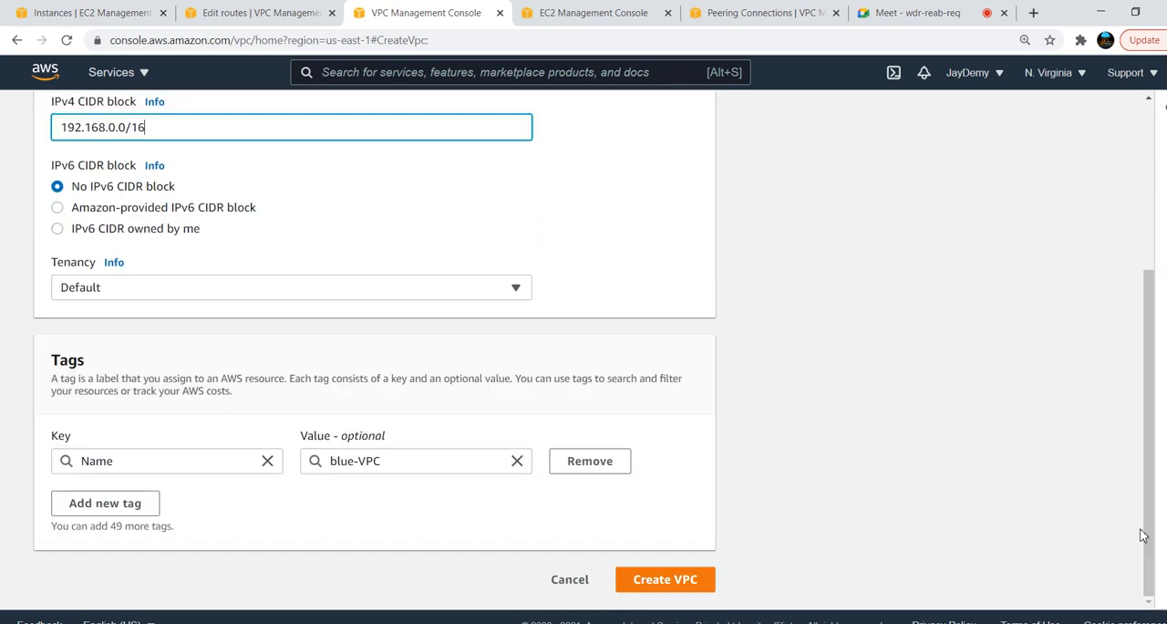
left_click(663, 590)
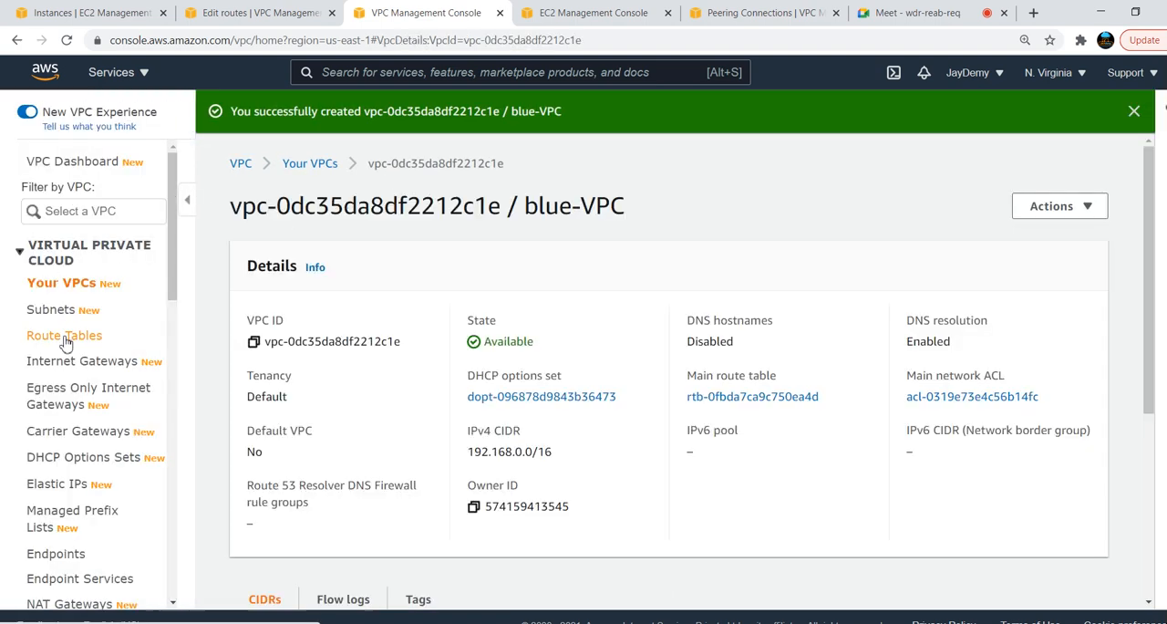
Create an internet gateway named Blue-IGW
left_click(66, 364)
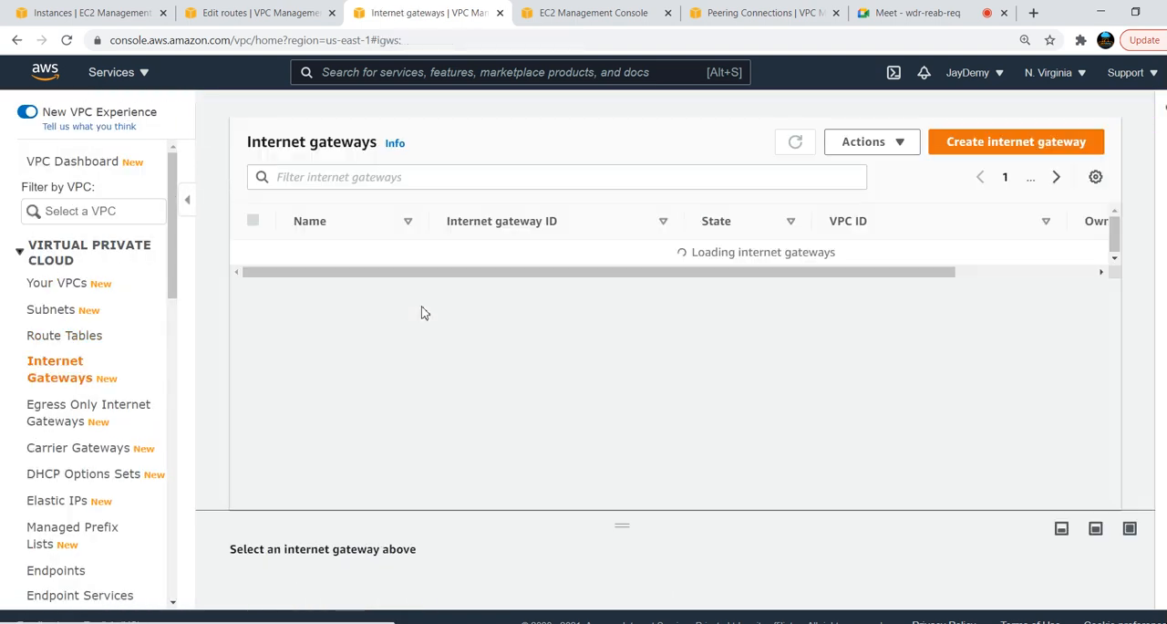
left_click(987, 156)
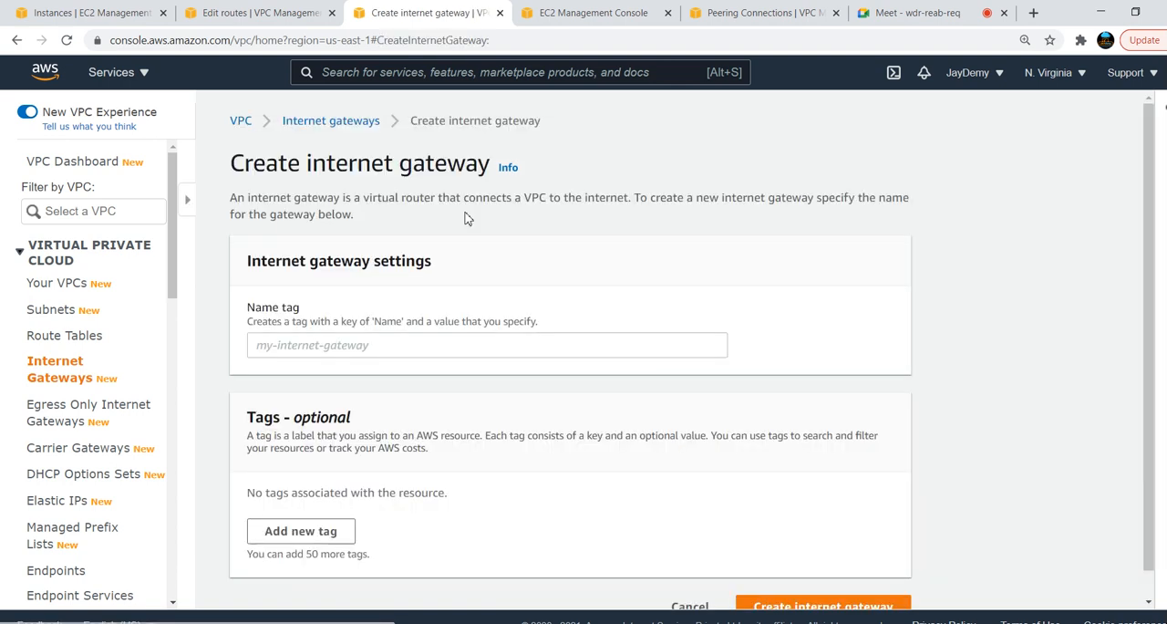
left_click(238, 348)
type("Bl")
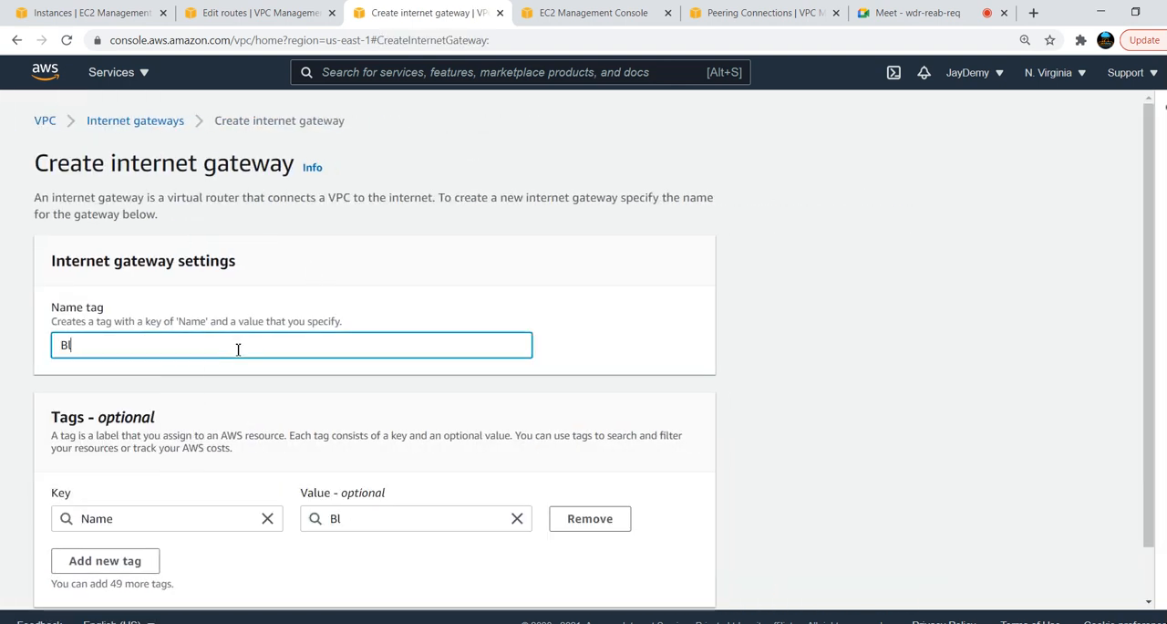
type("ue-IB")
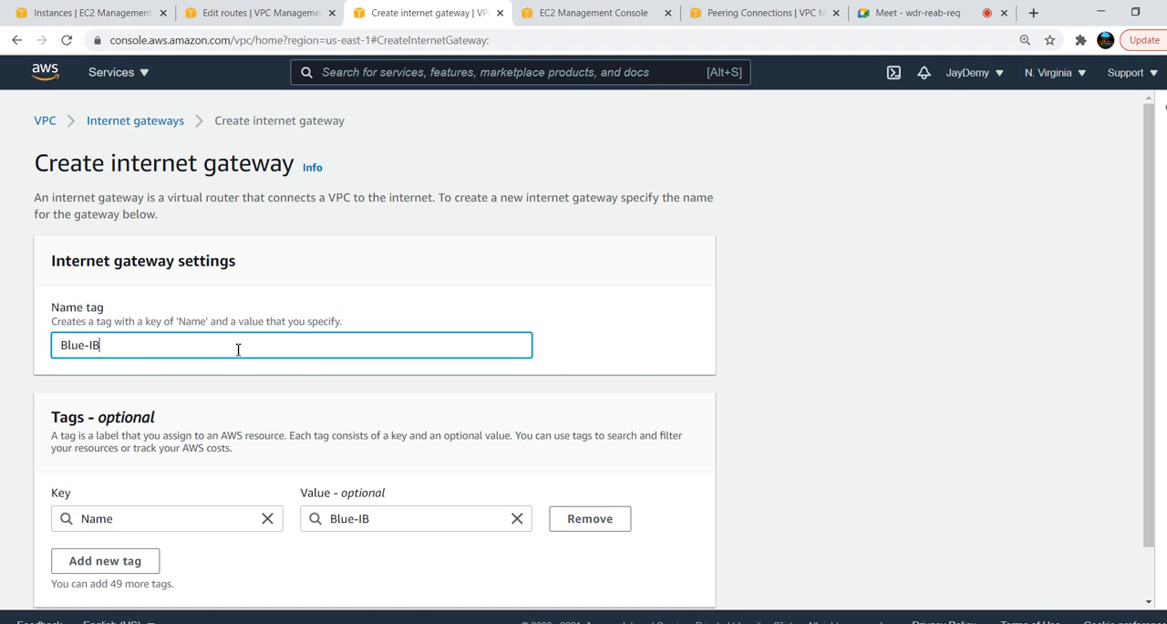
key("BackSpace")
type("GW")
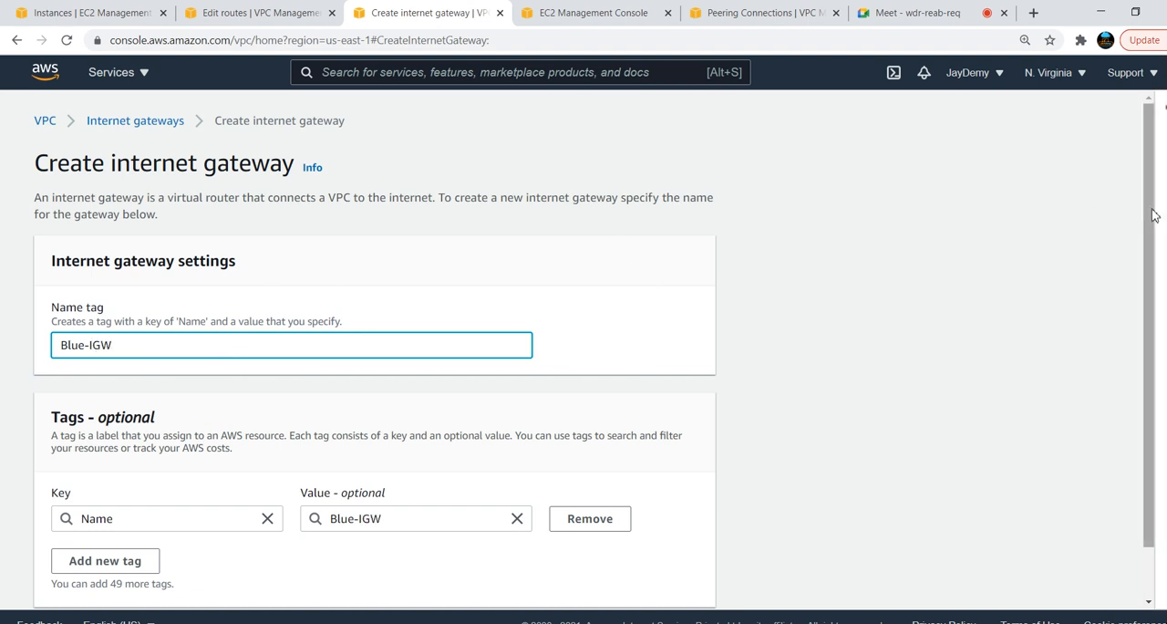
scroll(1153, 215, "down", 2)
left_click(599, 588)
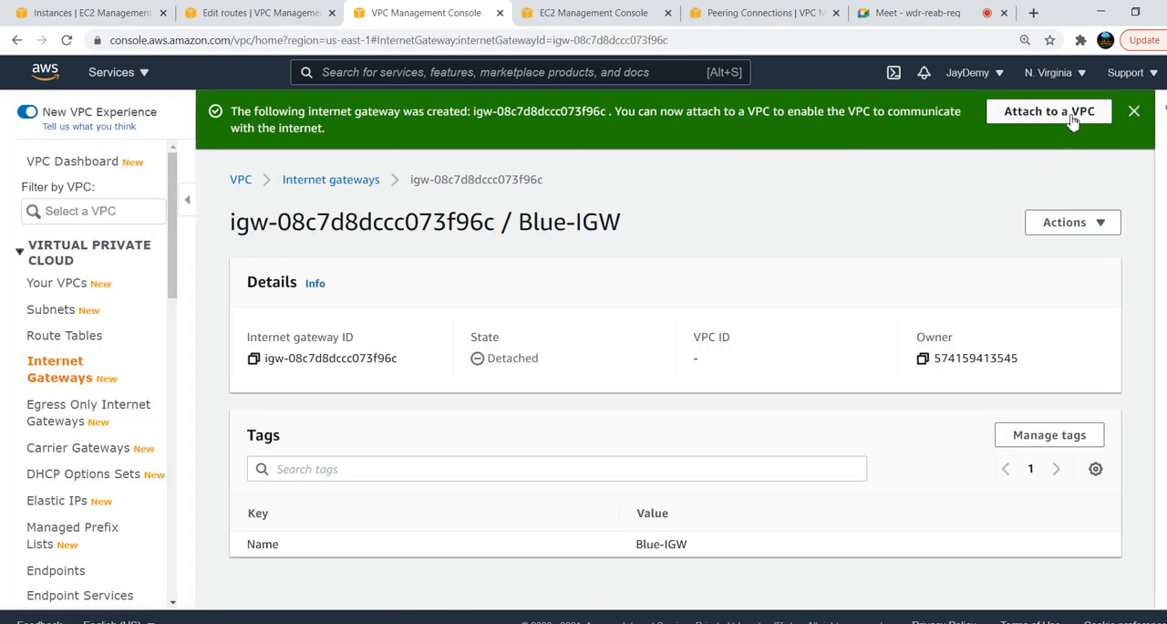
Attach the Blue-IGW internet gateway to blue-VPC
left_click(1073, 123)
left_click(295, 315)
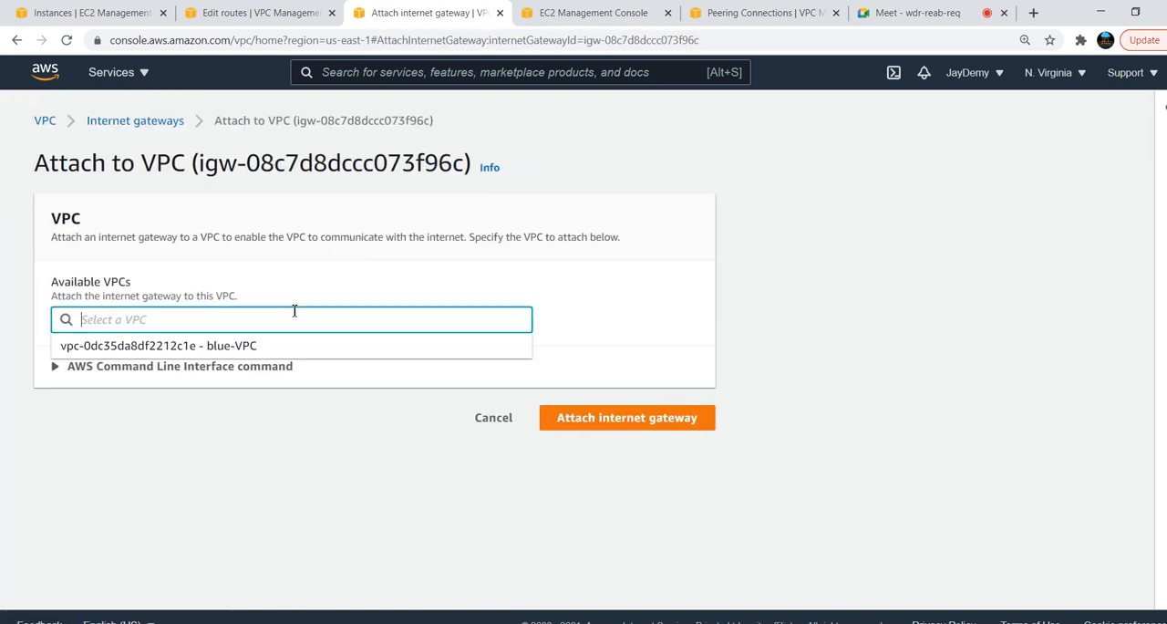
left_click(235, 345)
left_click(618, 424)
Start creating a subnet in blue-VPC and name it Blue-Subnet
left_click(87, 312)
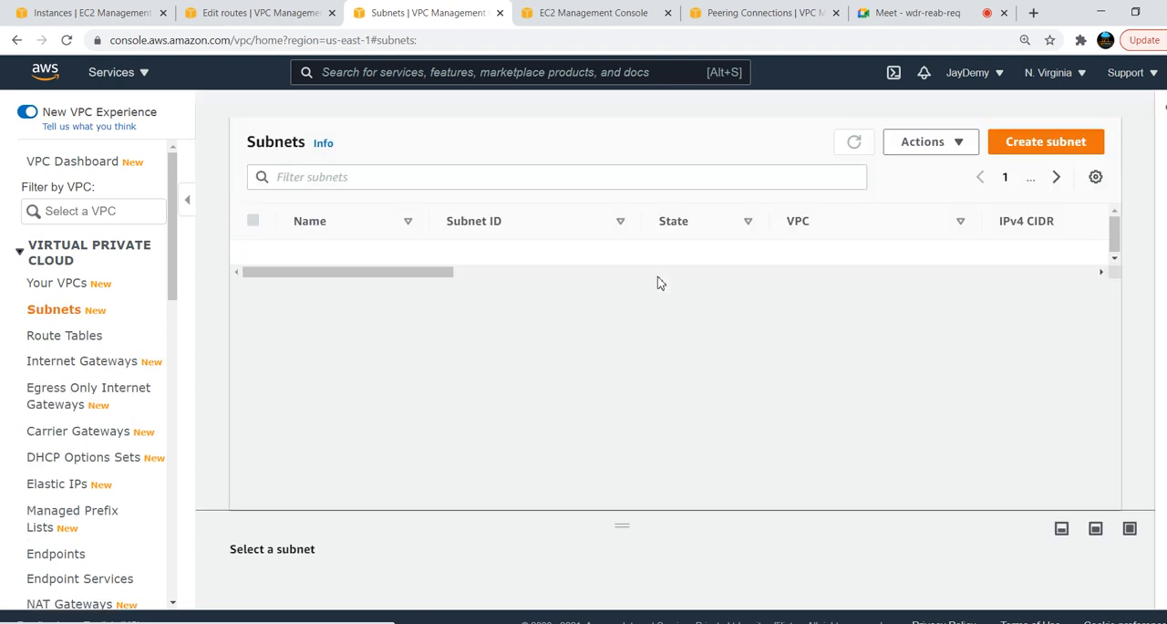
left_click(1046, 142)
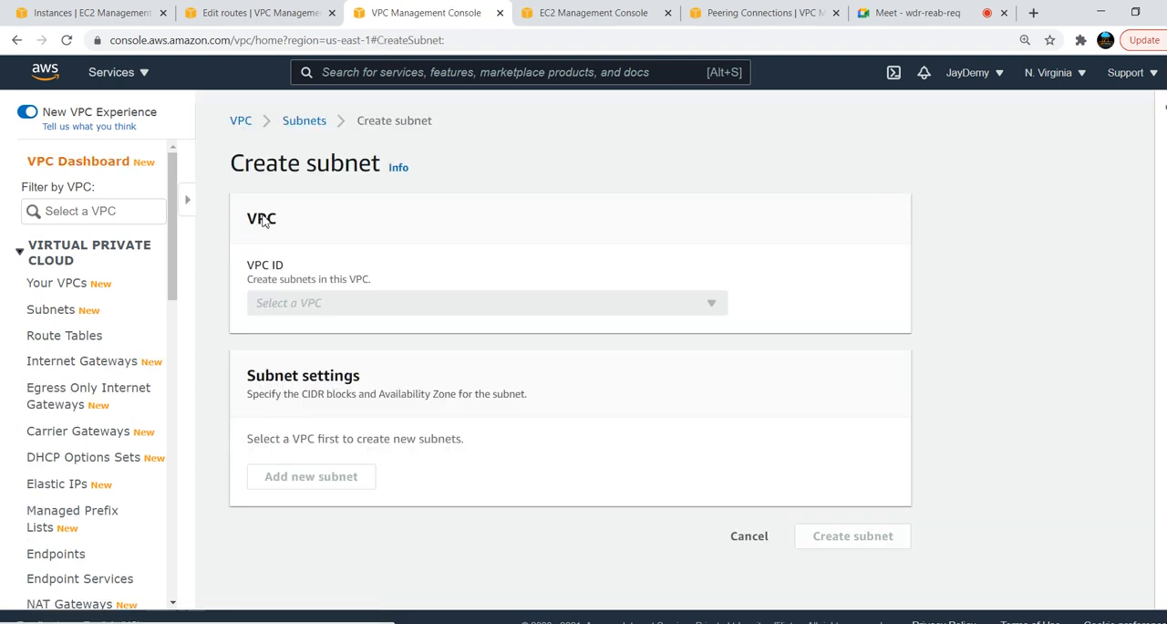
left_click(221, 310)
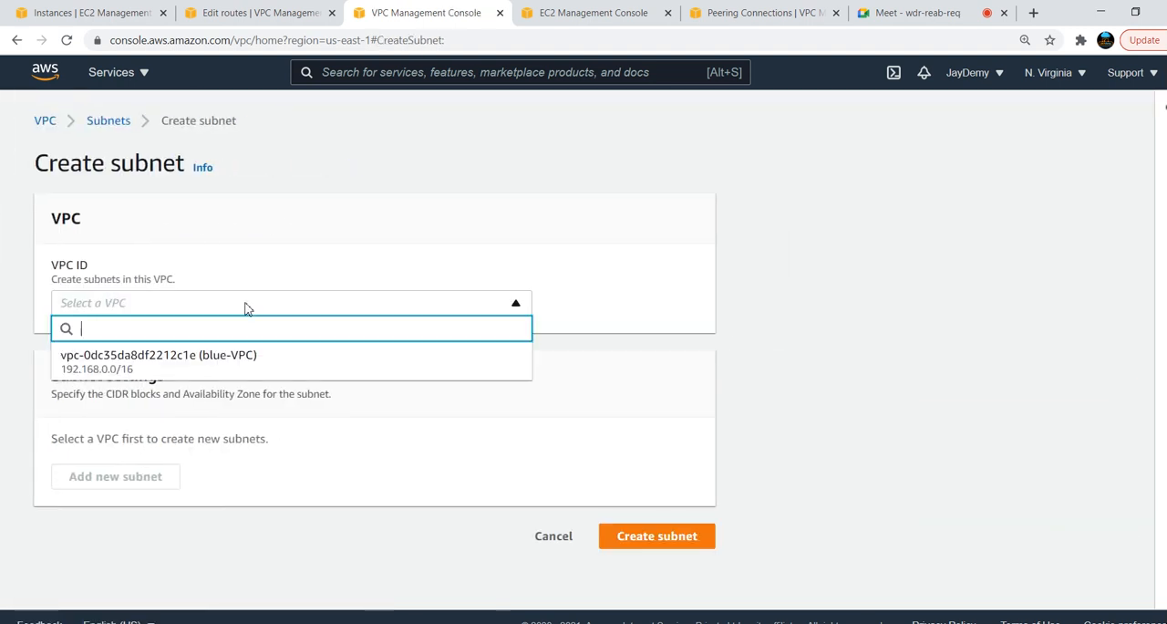
left_click(157, 365)
left_click_drag(1153, 244, 1146, 354)
left_click(355, 382)
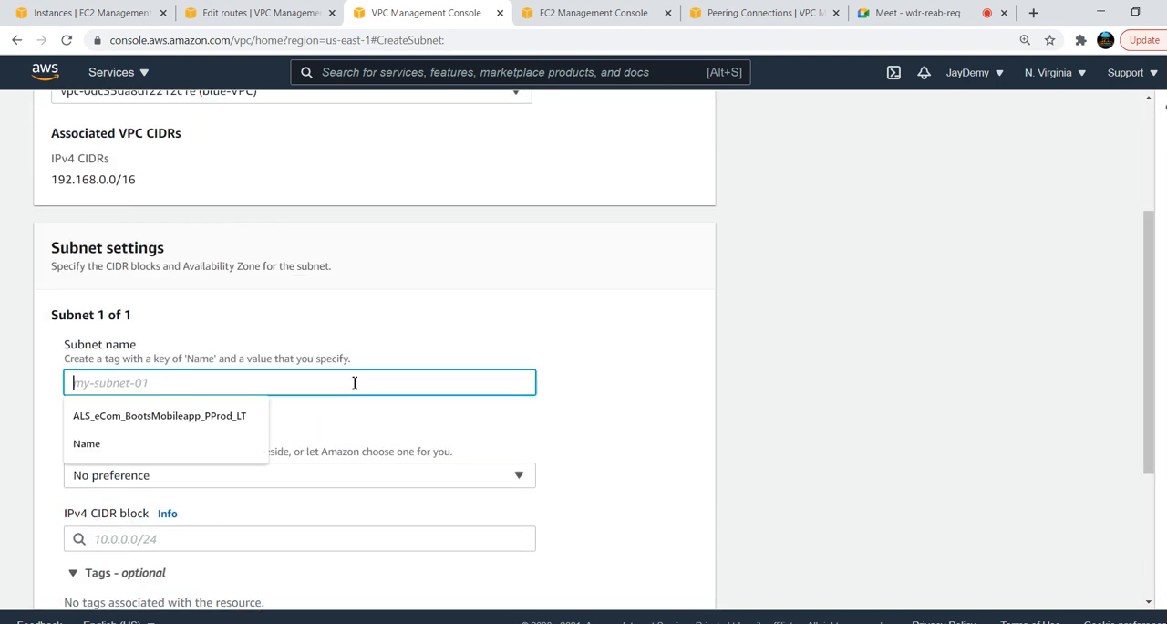
type("my-")
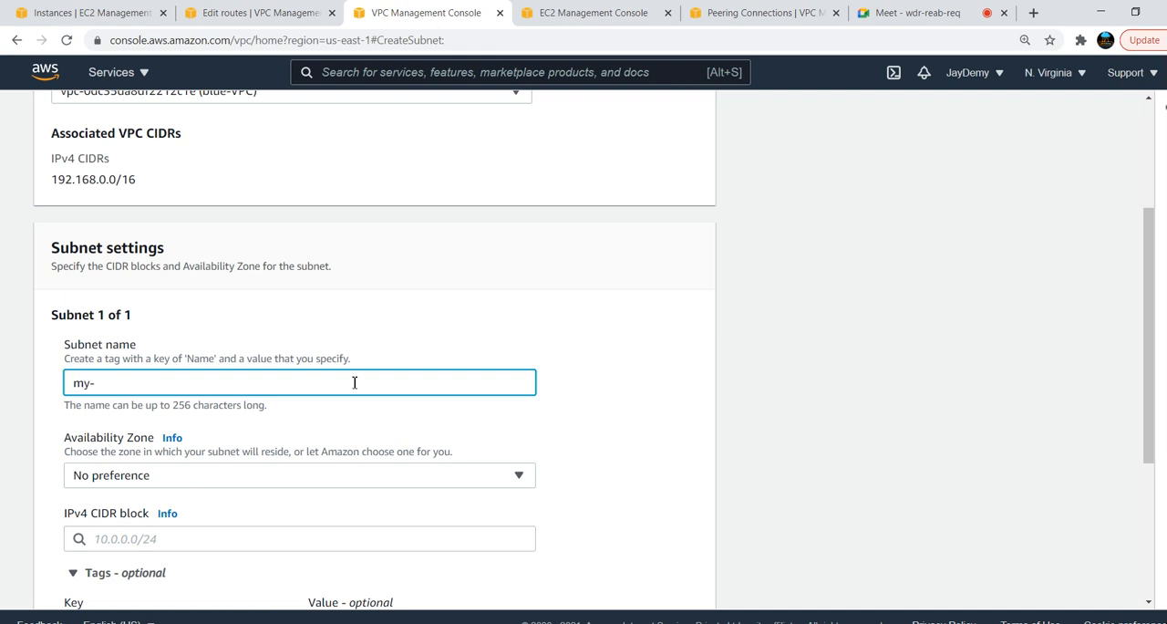
key("BackSpace")
type("Blue-Subnet")
Give Blue-Subnet the IPv4 CIDR block 192.168.1.0/24, keep the availability zone at No preference, and create it
left_click(399, 482)
left_click(398, 482)
left_click(284, 538)
type("192.168.1.0")
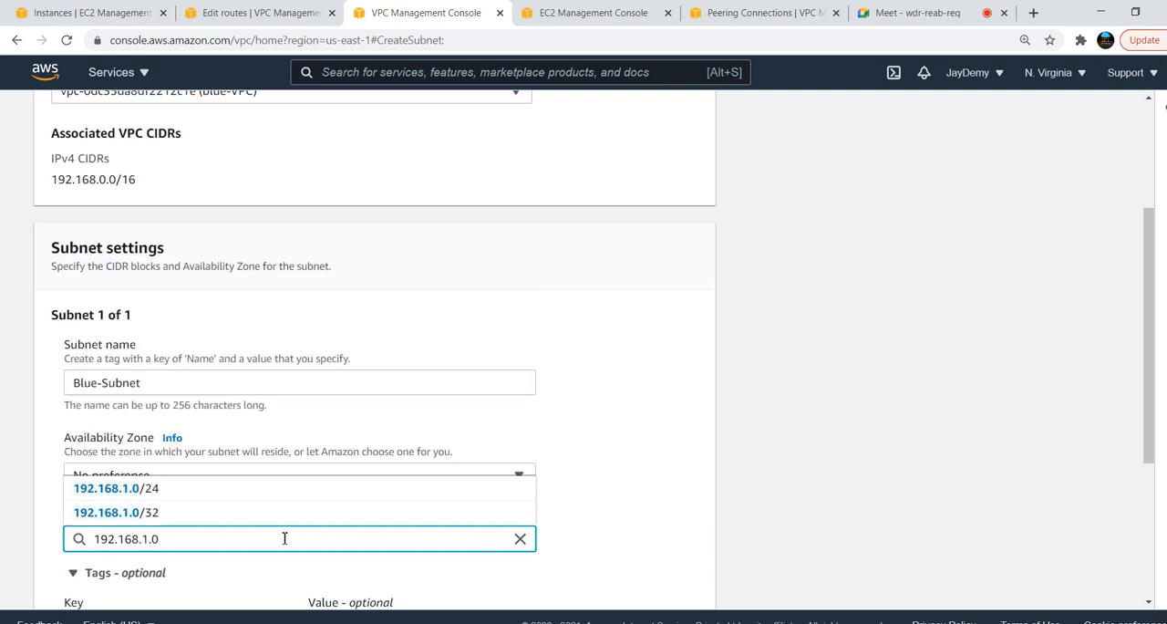
left_click(188, 493)
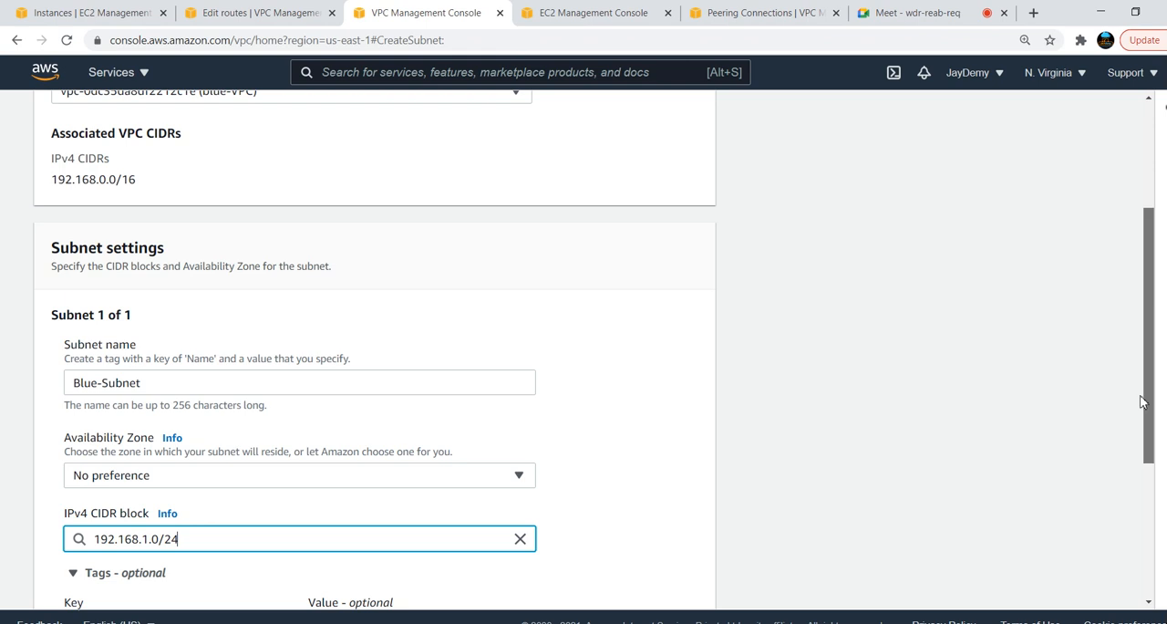
scroll(1141, 396, "down", 3)
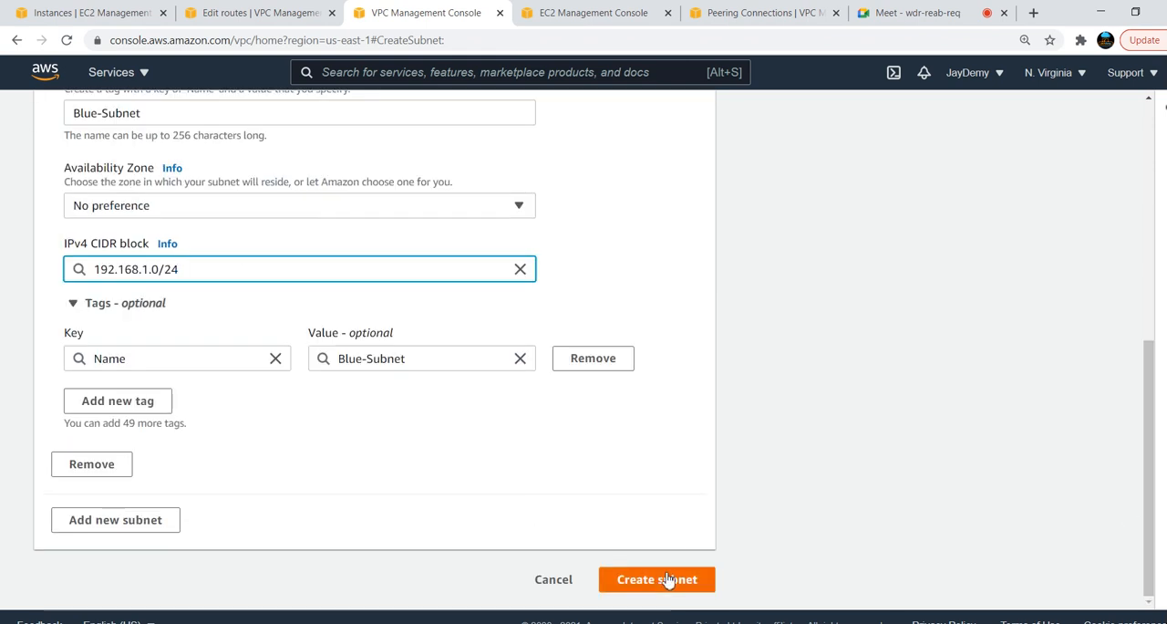
left_click(669, 580)
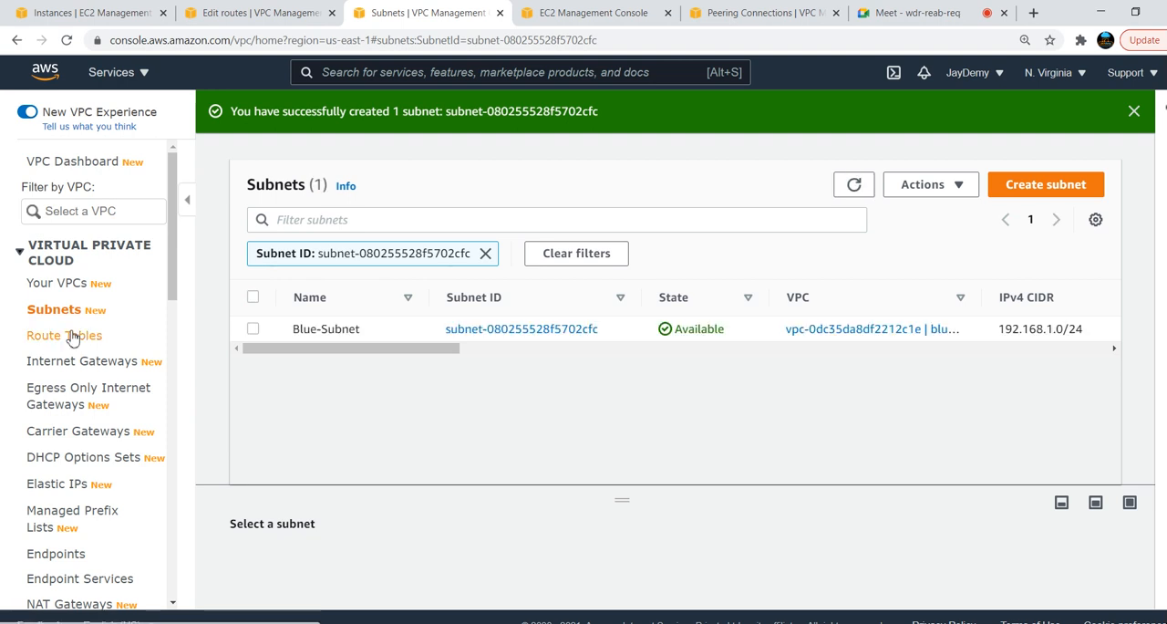
Create a route table named Blue-Route in blue-VPC
left_click(69, 336)
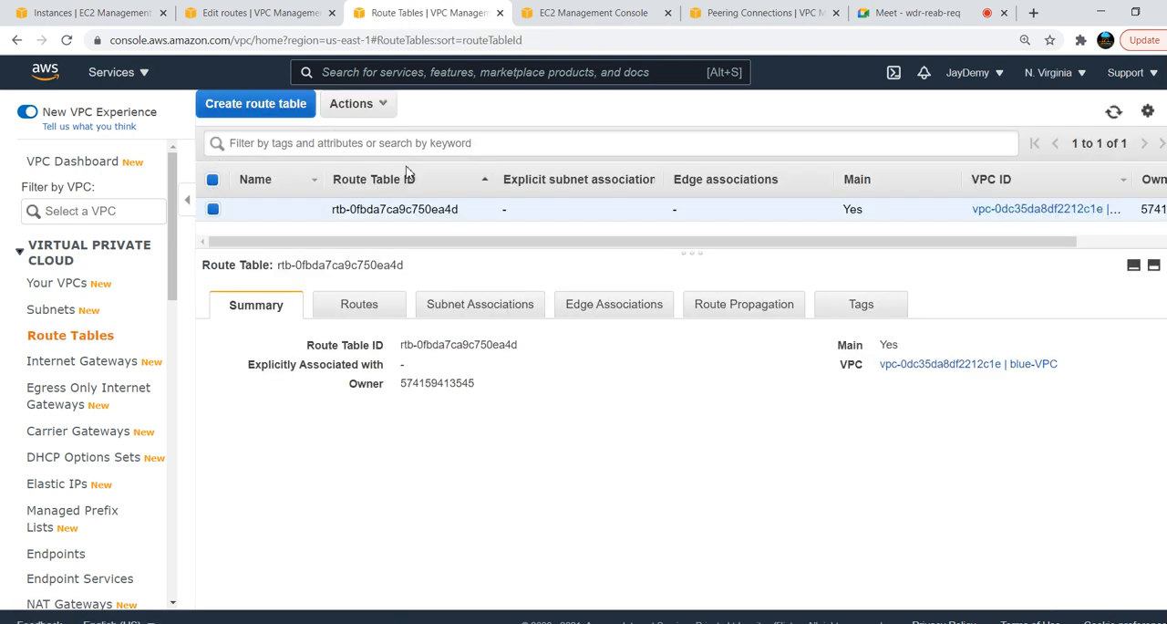
left_click(258, 104)
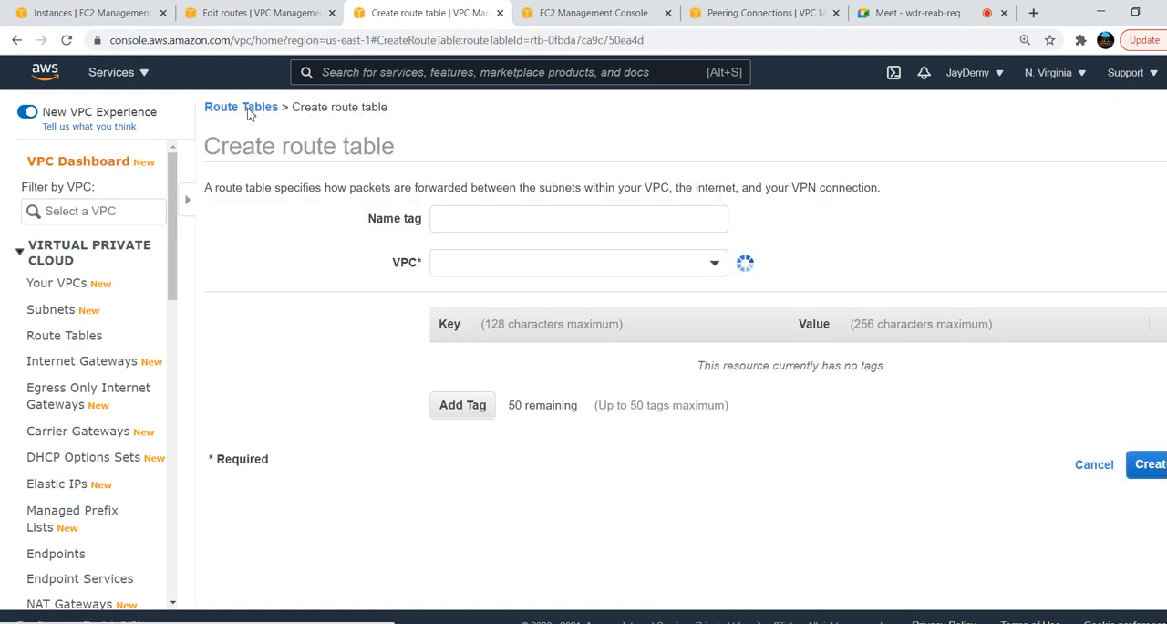
left_click(493, 215)
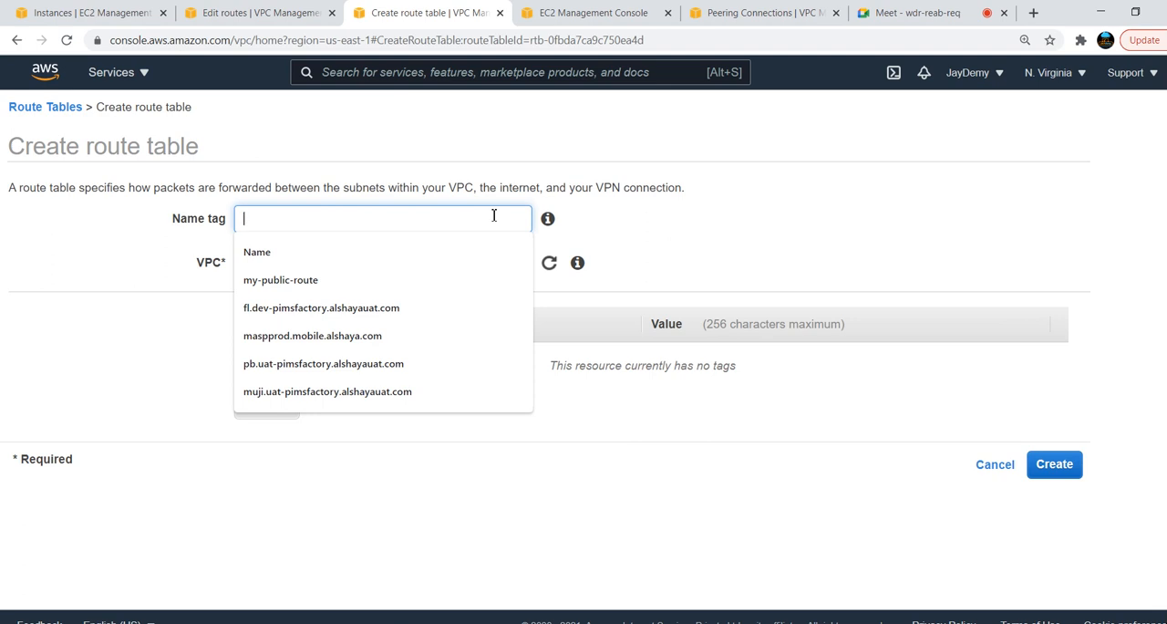
type("blue-")
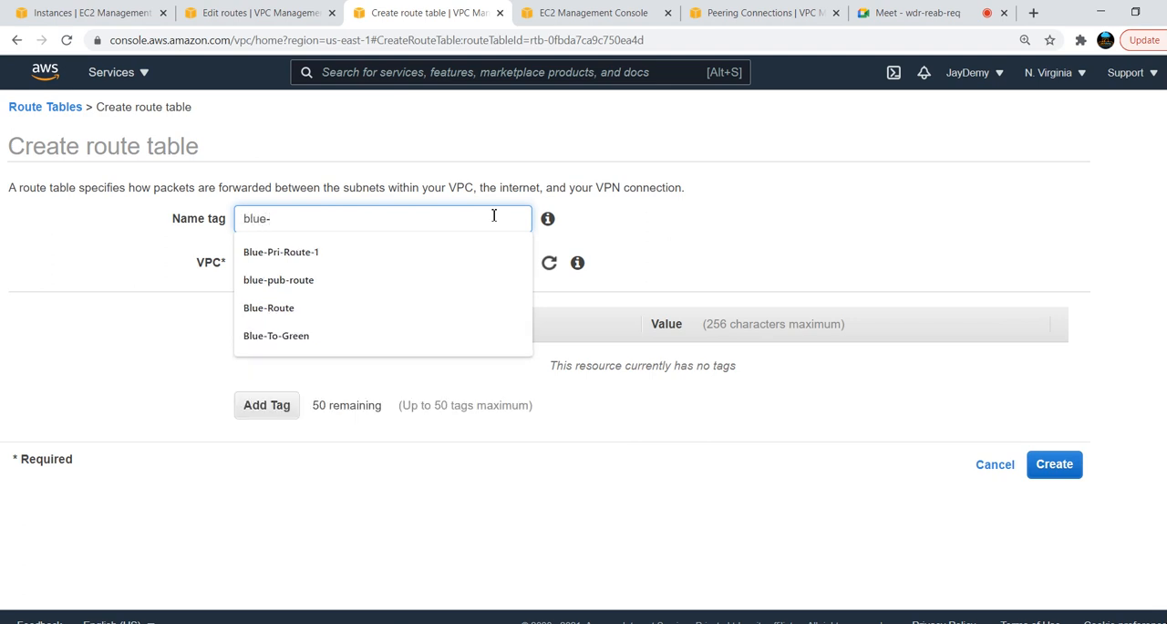
left_click(448, 313)
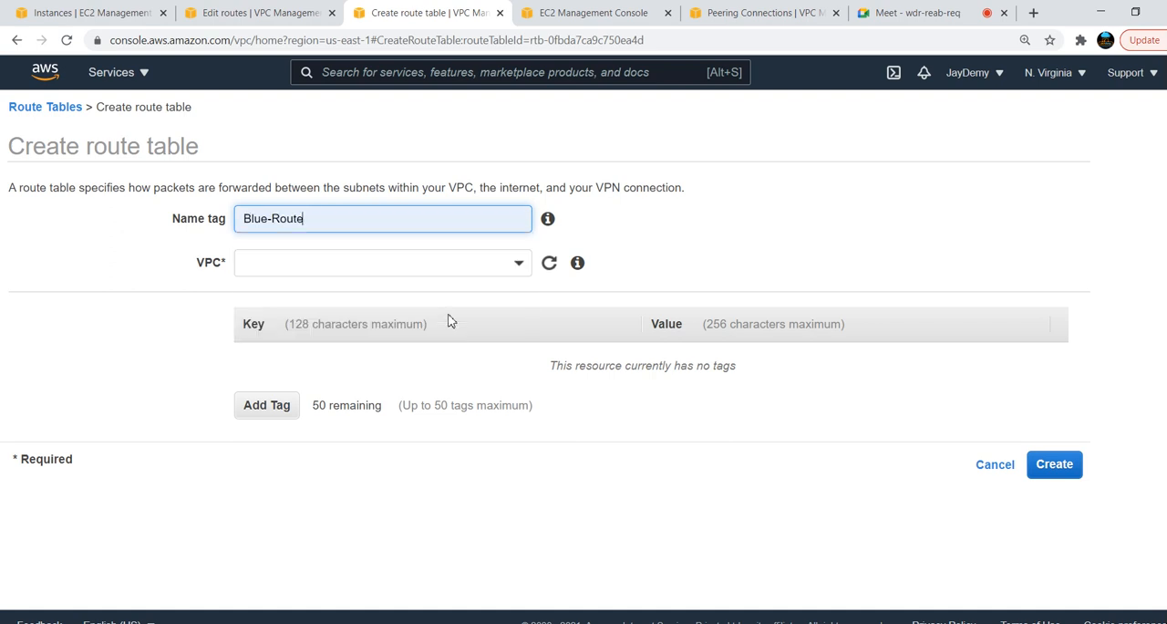
left_click(396, 260)
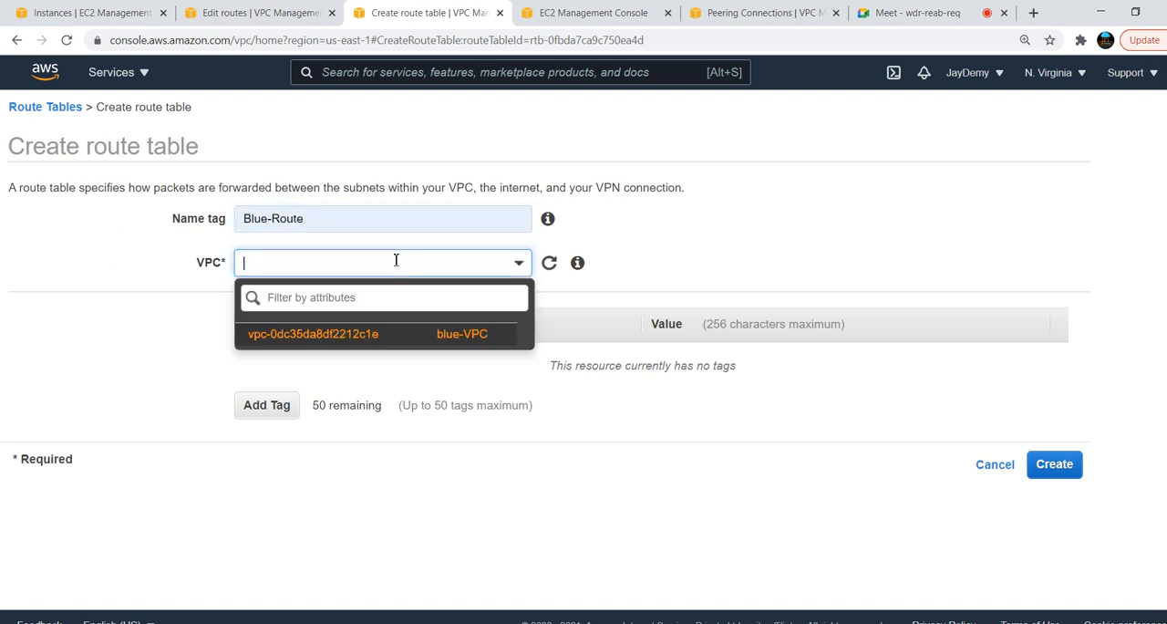
left_click(363, 333)
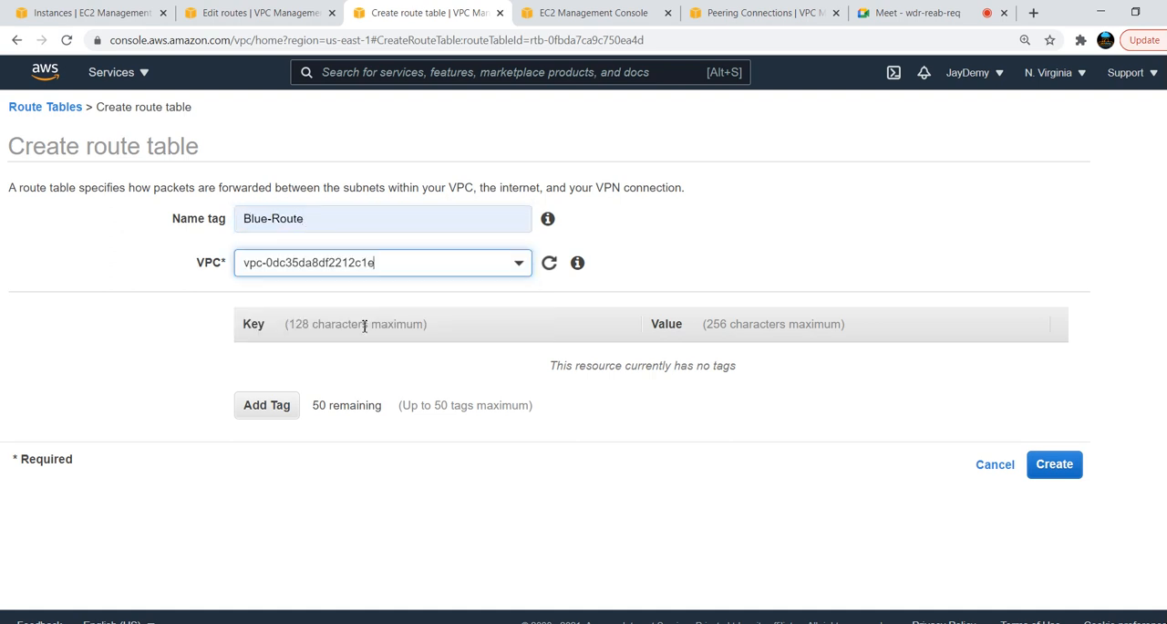
left_click(1062, 465)
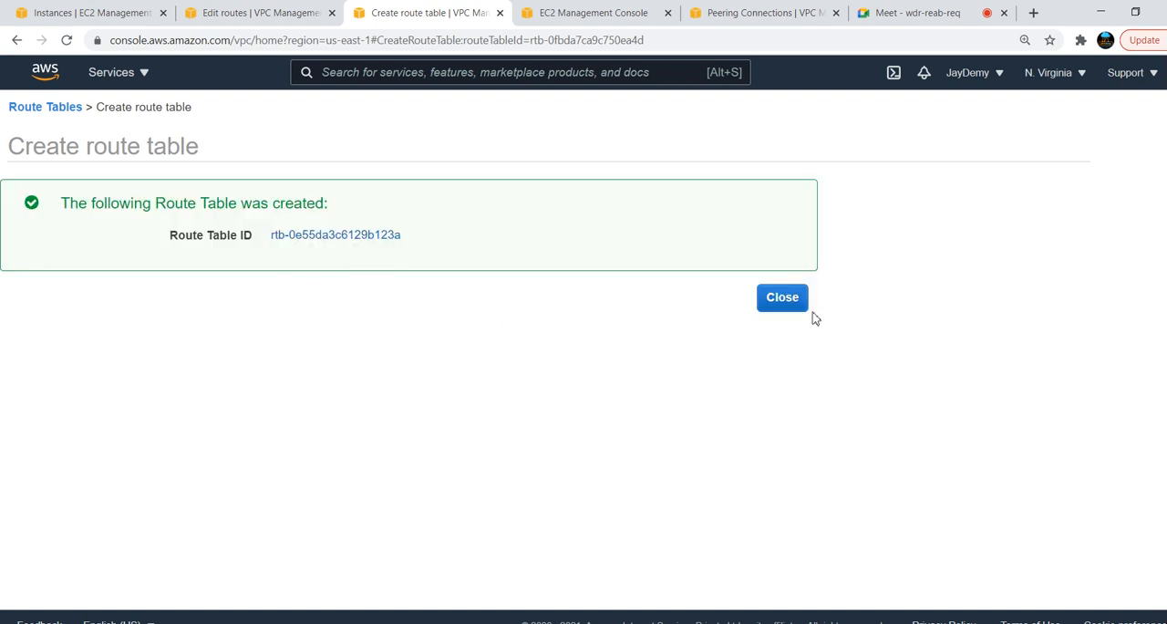
left_click(784, 304)
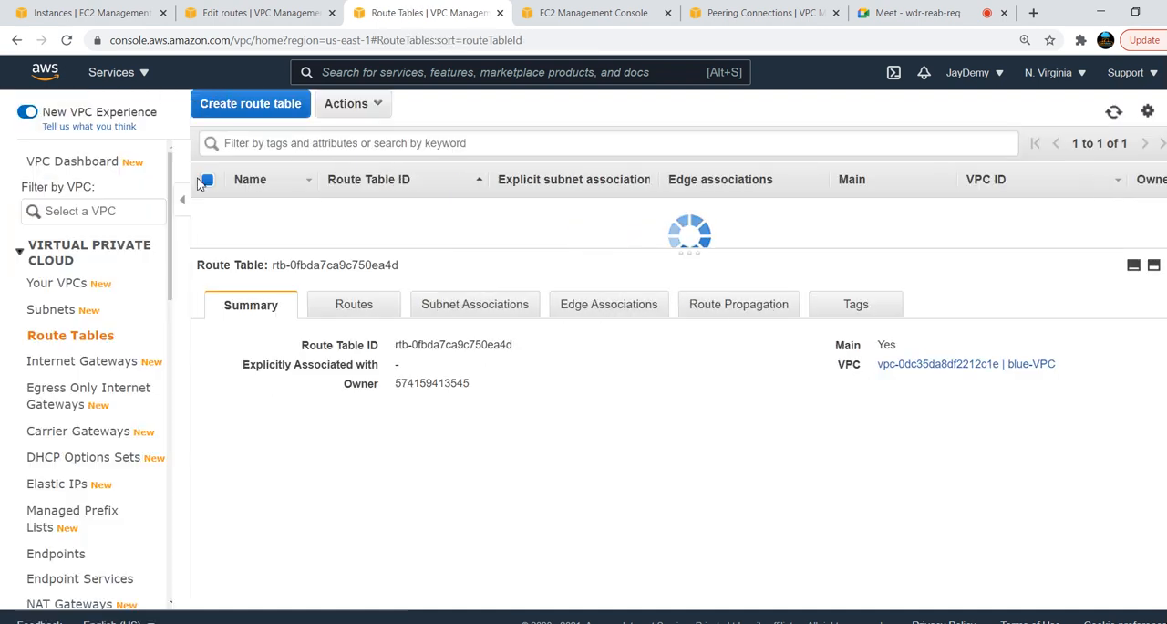
Associate Blue-Subnet with the Blue-Route route table
left_click(249, 209)
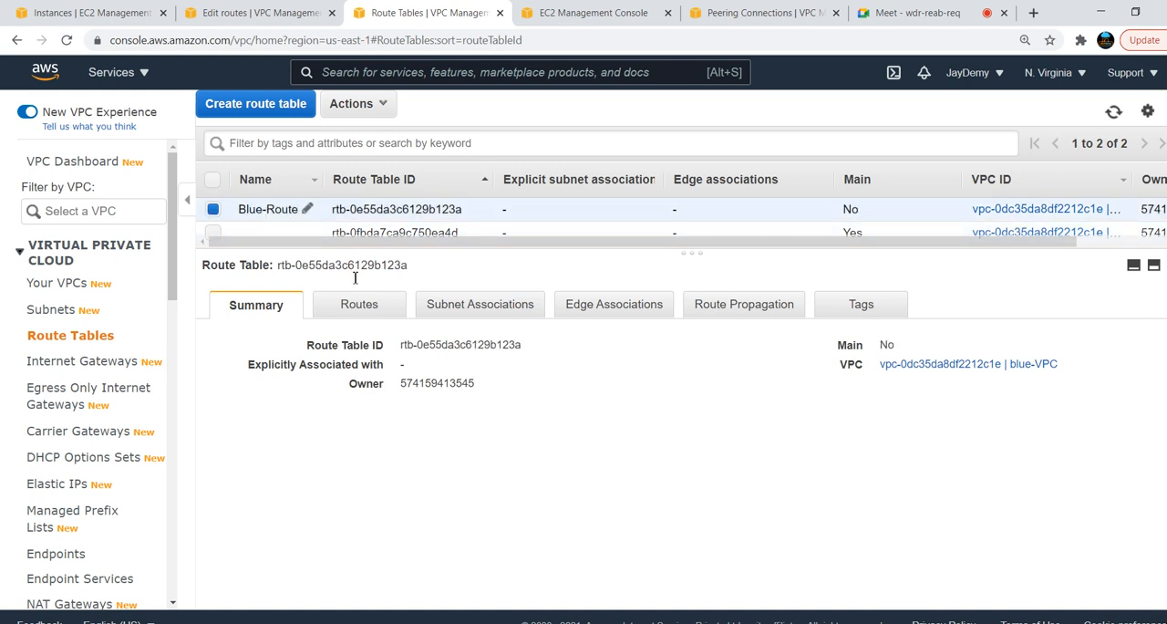
left_click(476, 310)
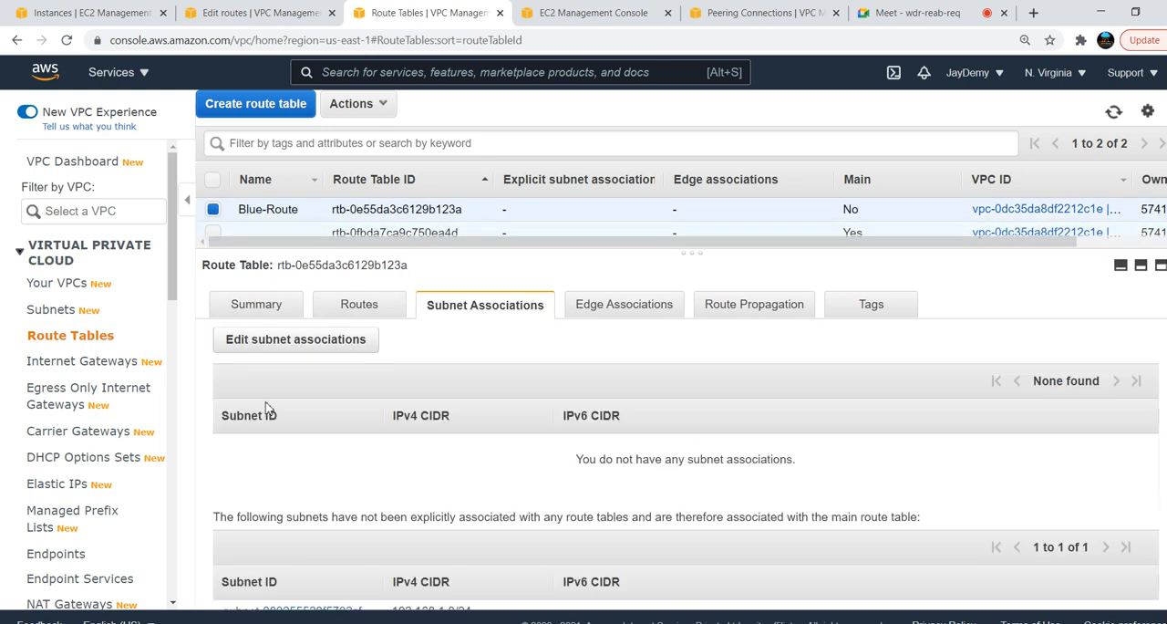
left_click(274, 345)
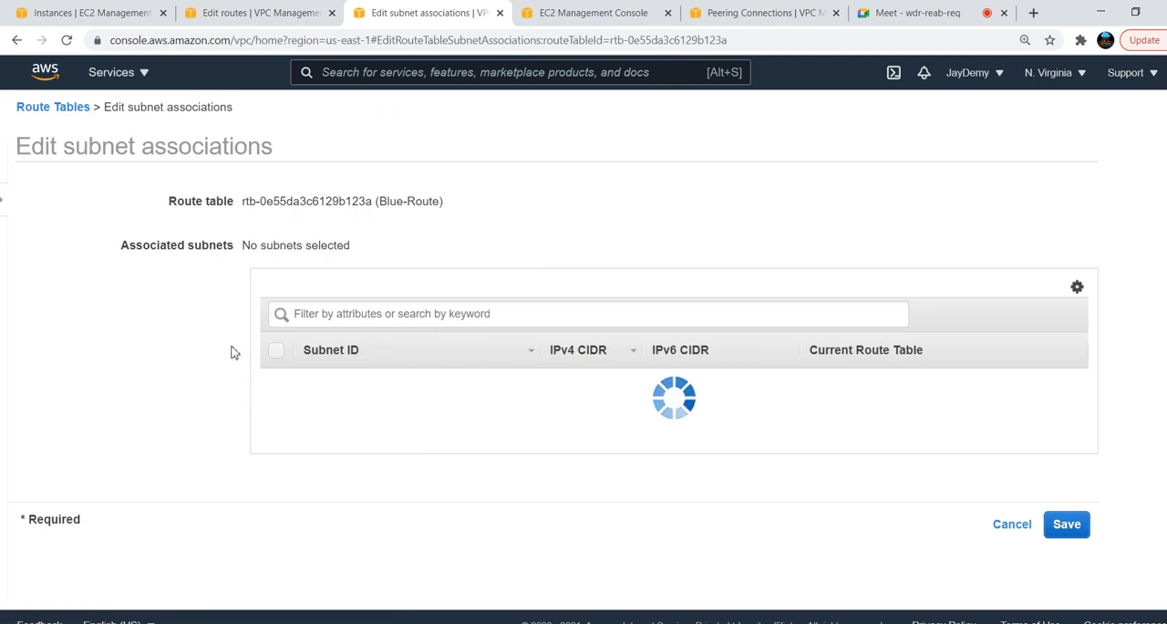
left_click(269, 380)
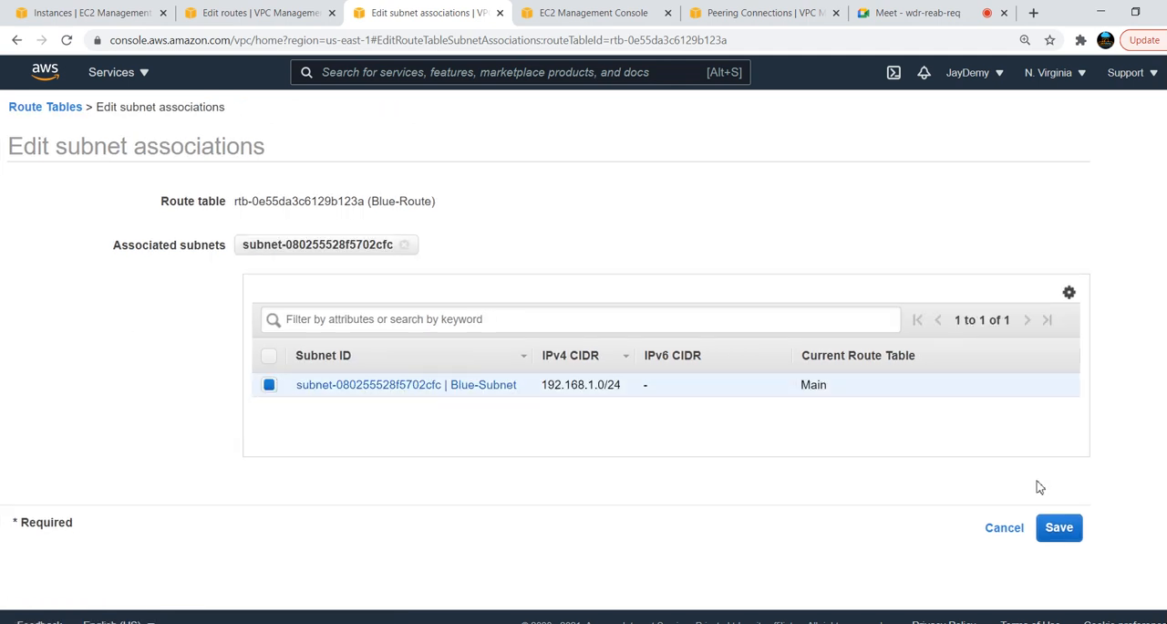
left_click(1059, 528)
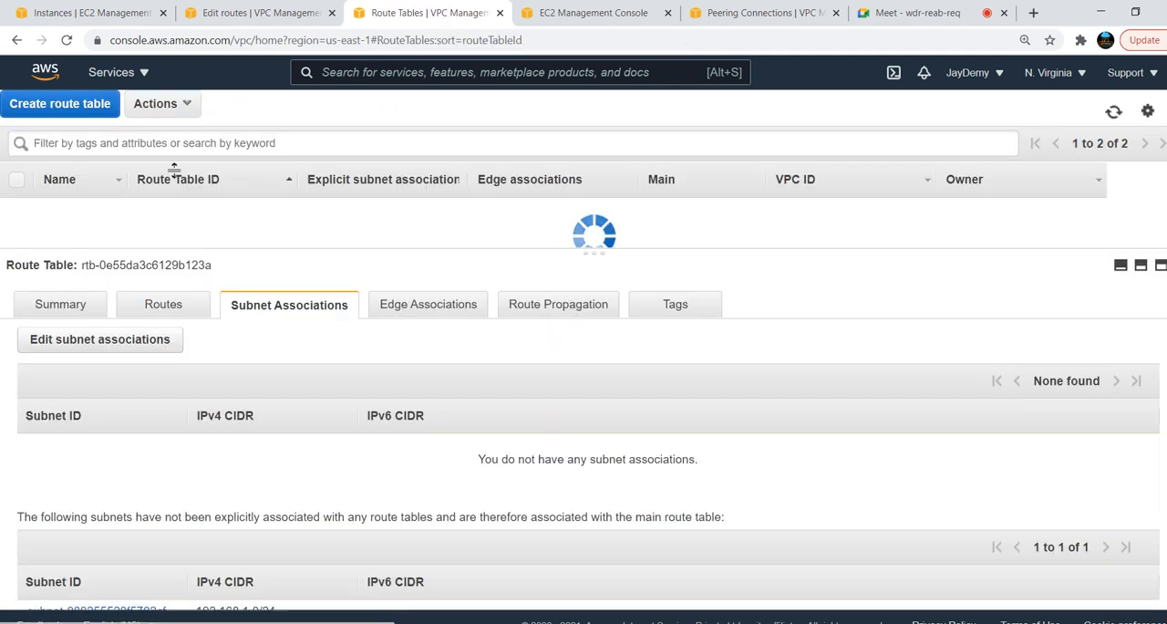
Add a route to Blue-Route with destination 0.0.0.0/0 and the Blue-IGW internet gateway as target, and save the routes
left_click(352, 307)
left_click(258, 355)
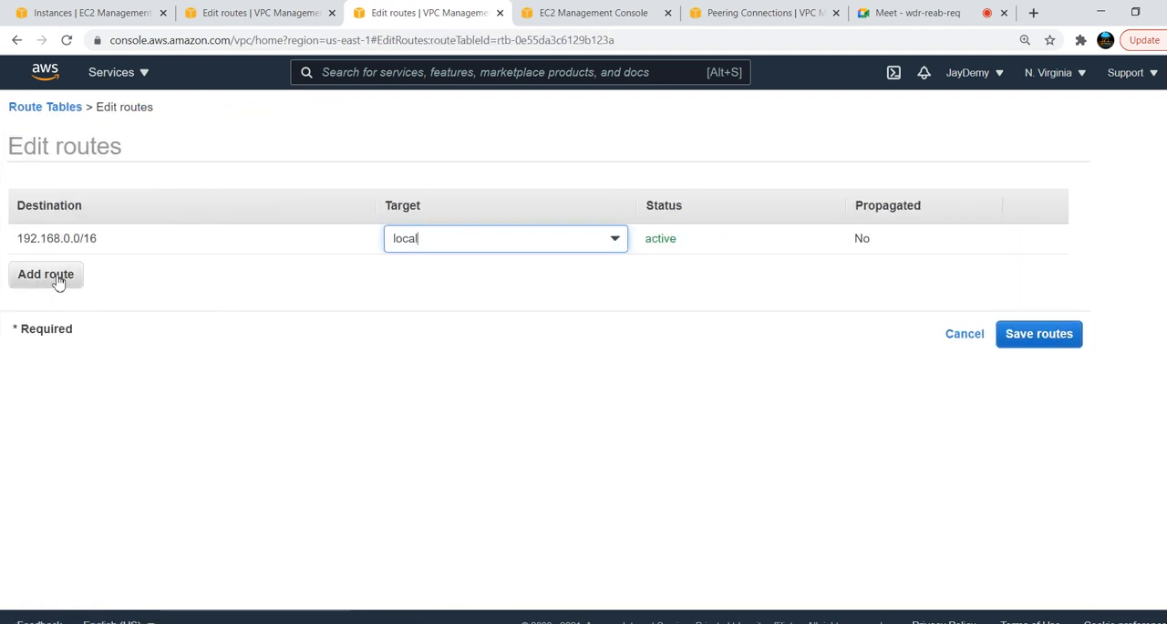
left_click(57, 275)
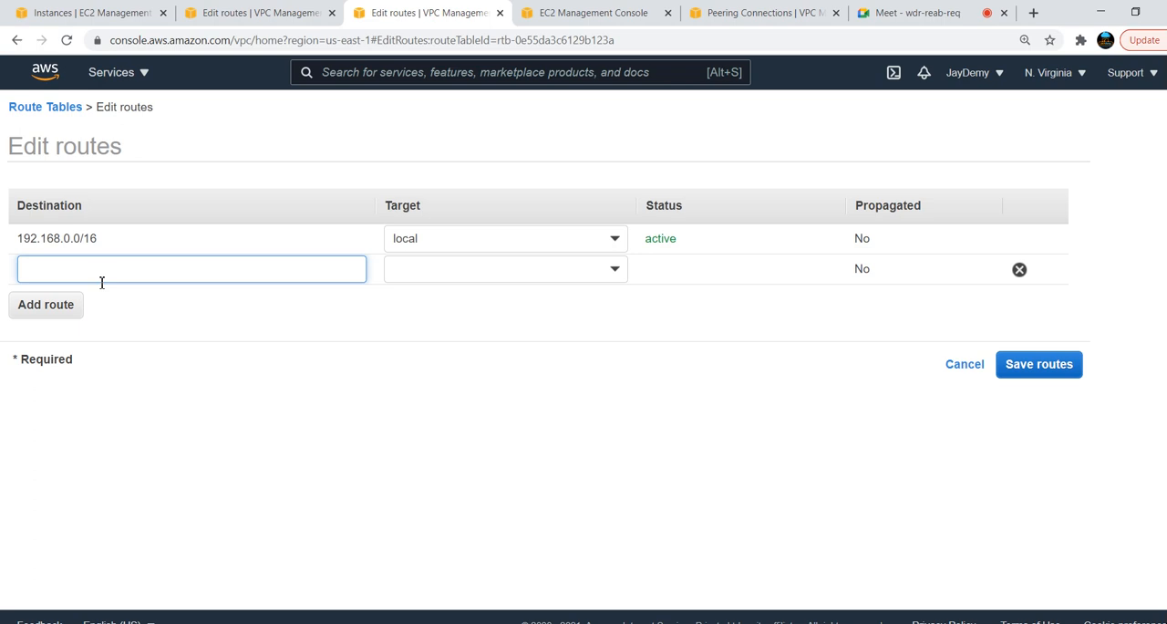
left_click(101, 282)
type("0")
left_click(70, 305)
left_click(614, 270)
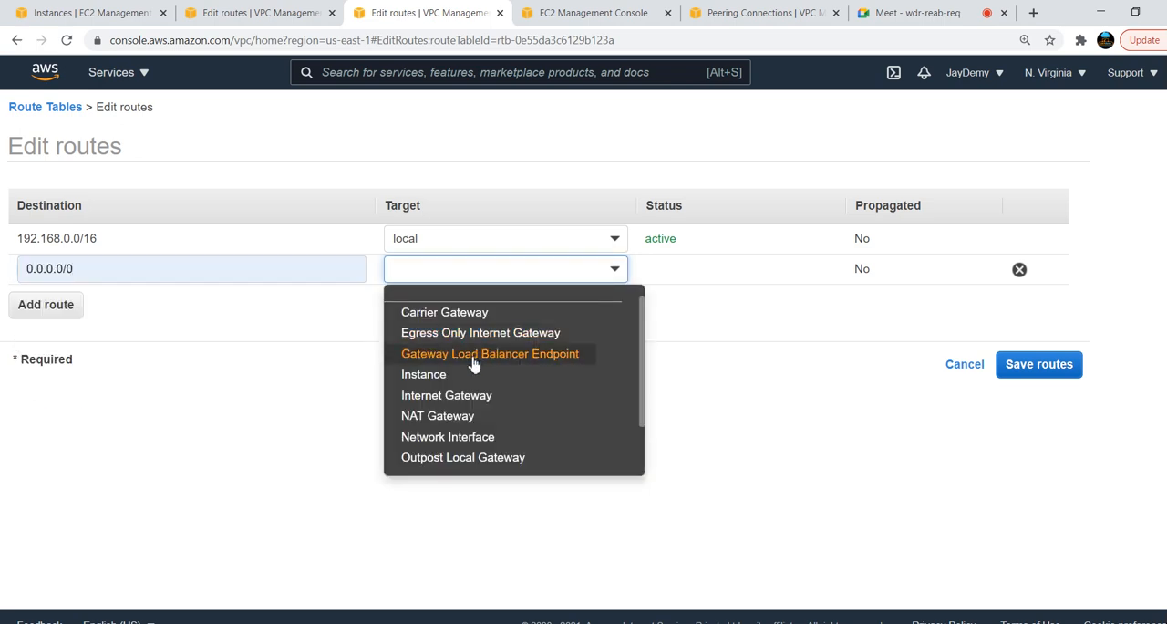
left_click(446, 395)
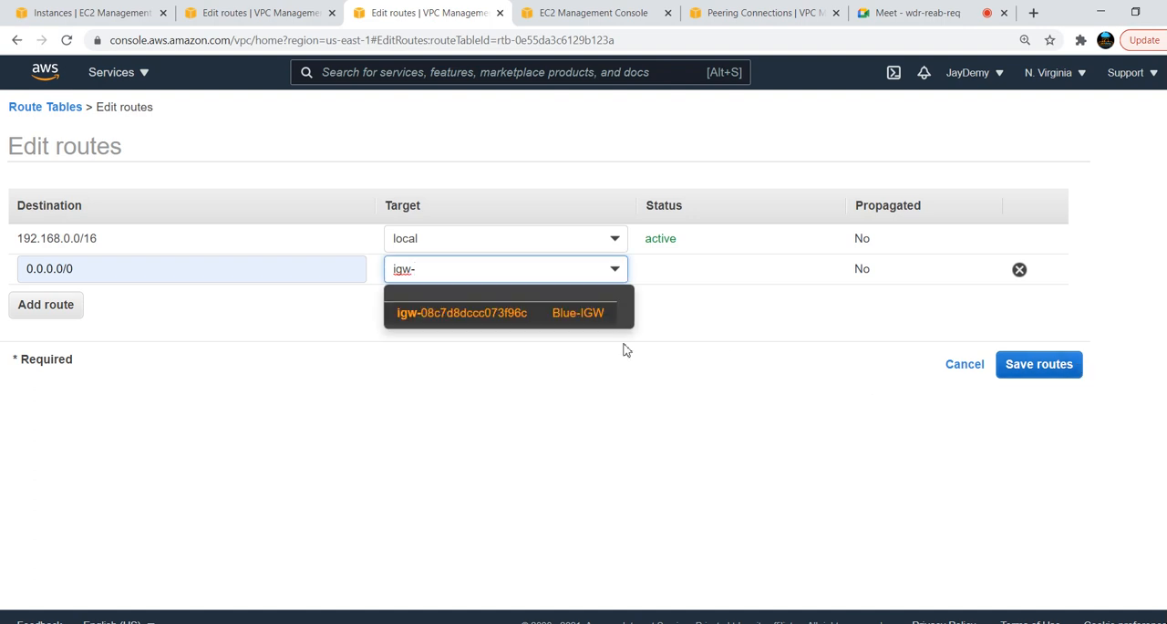
left_click(568, 315)
left_click(1037, 373)
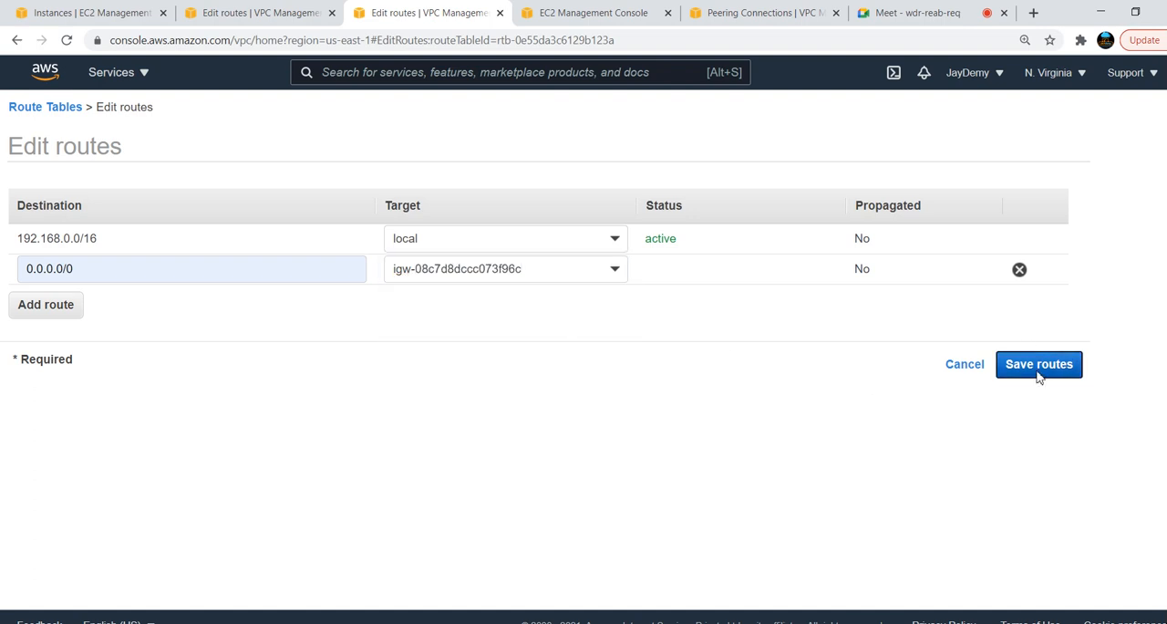
left_click(798, 254)
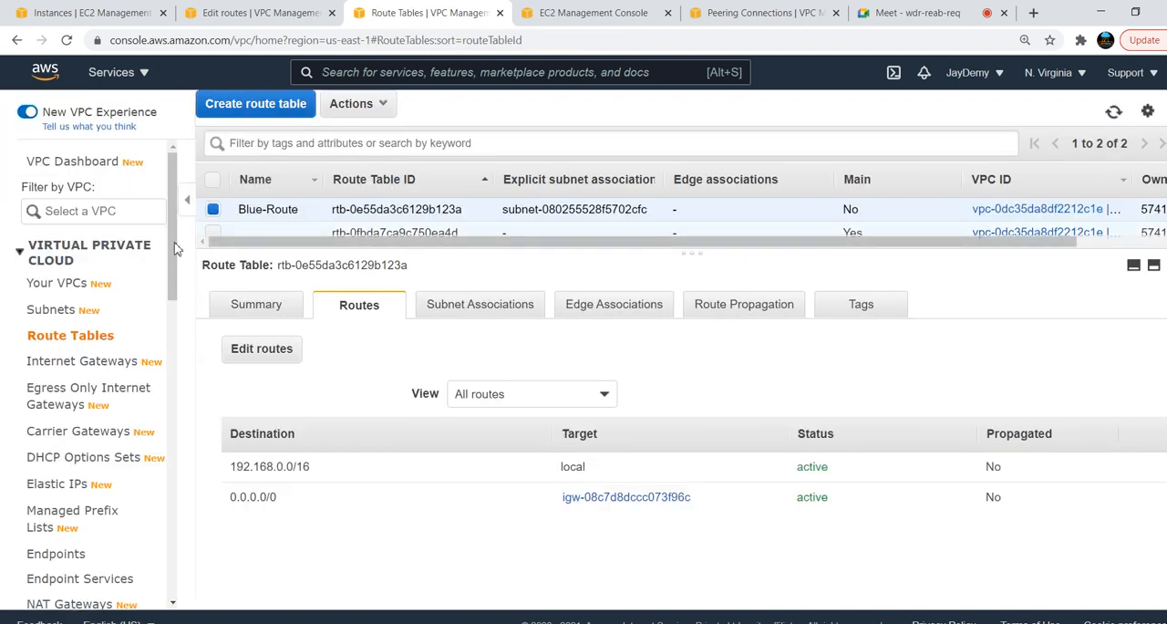
left_click(214, 211)
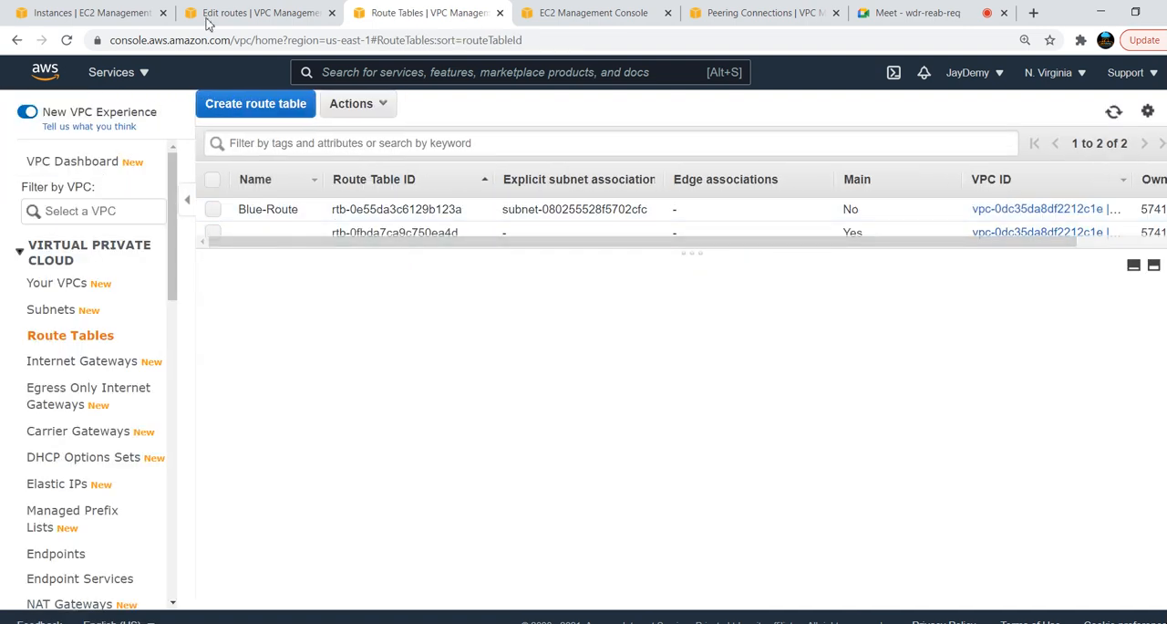
Open the EC2 console for N. Virginia in a new browser tab and check which key pairs exist there
left_click(139, 79)
middle_click(85, 269)
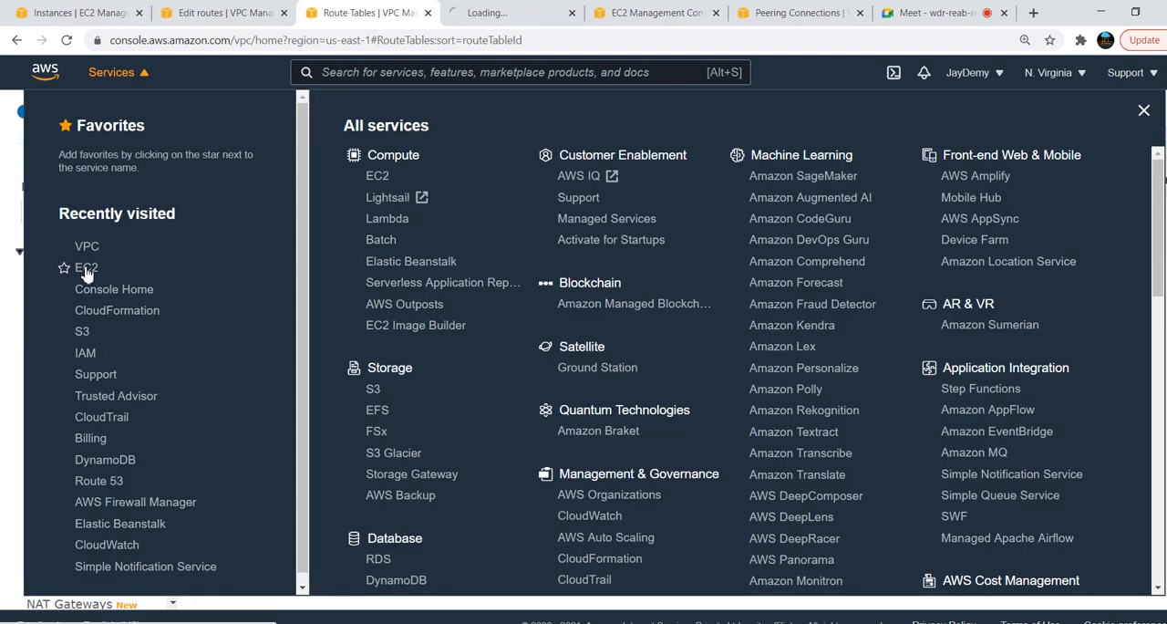
key("ctrl+Tab")
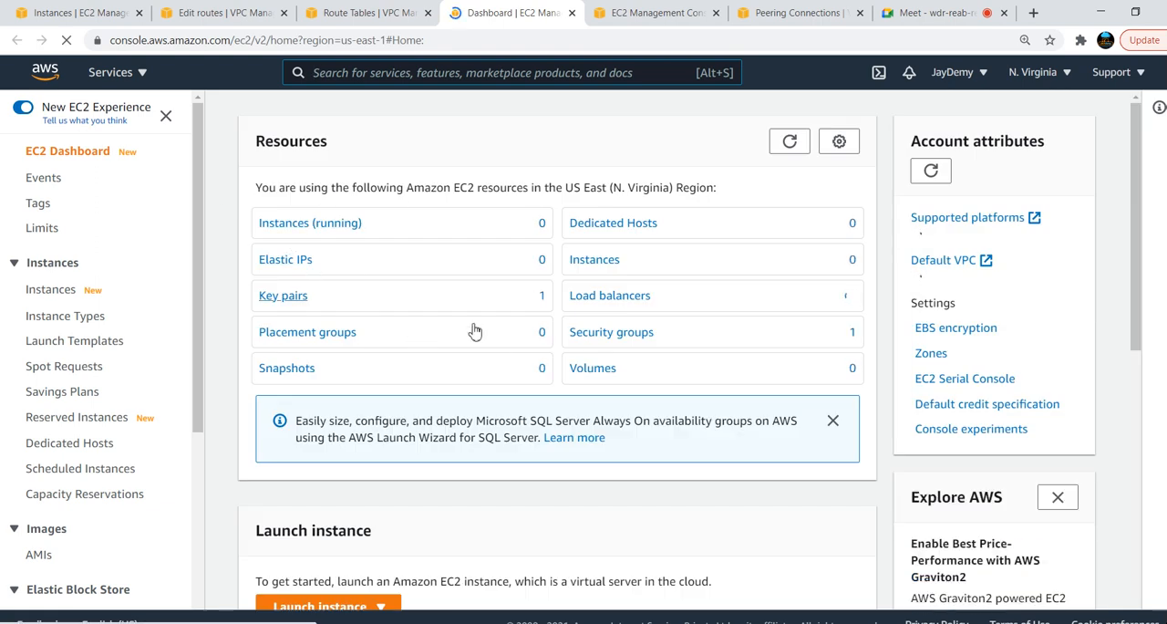
left_click(283, 296)
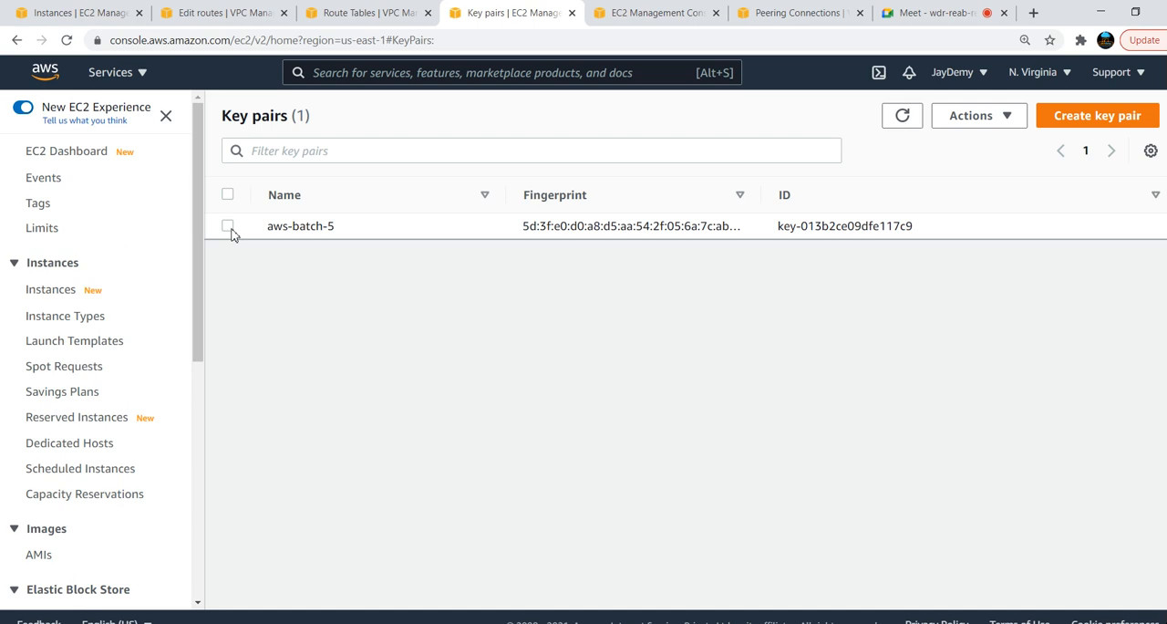
left_click(228, 226)
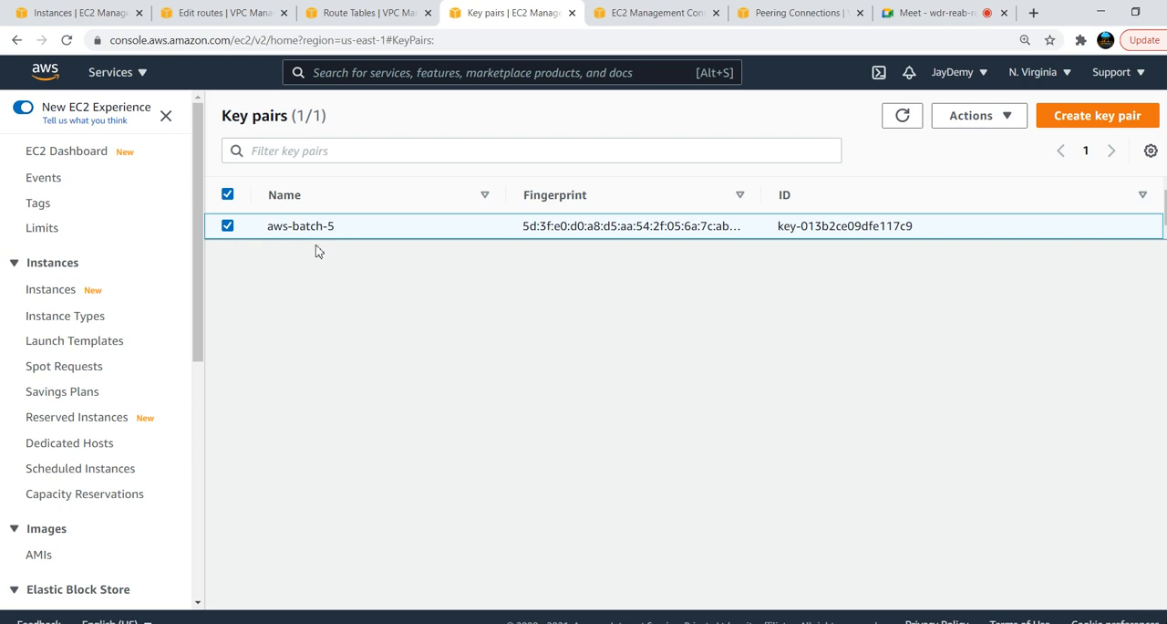
left_click(228, 195)
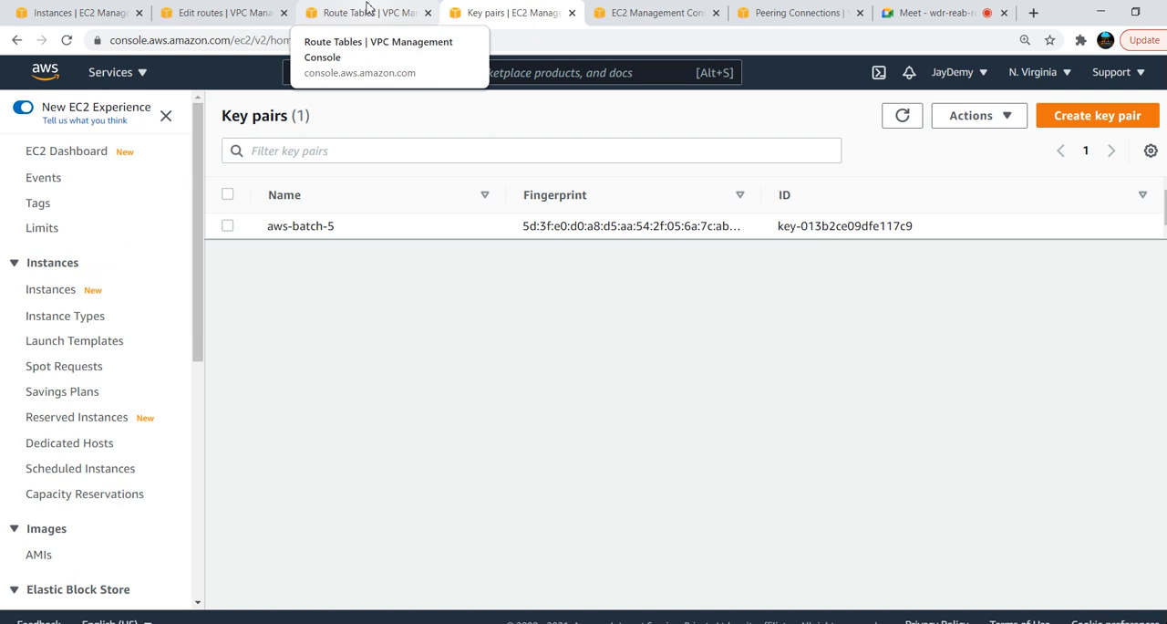
left_click(53, 290)
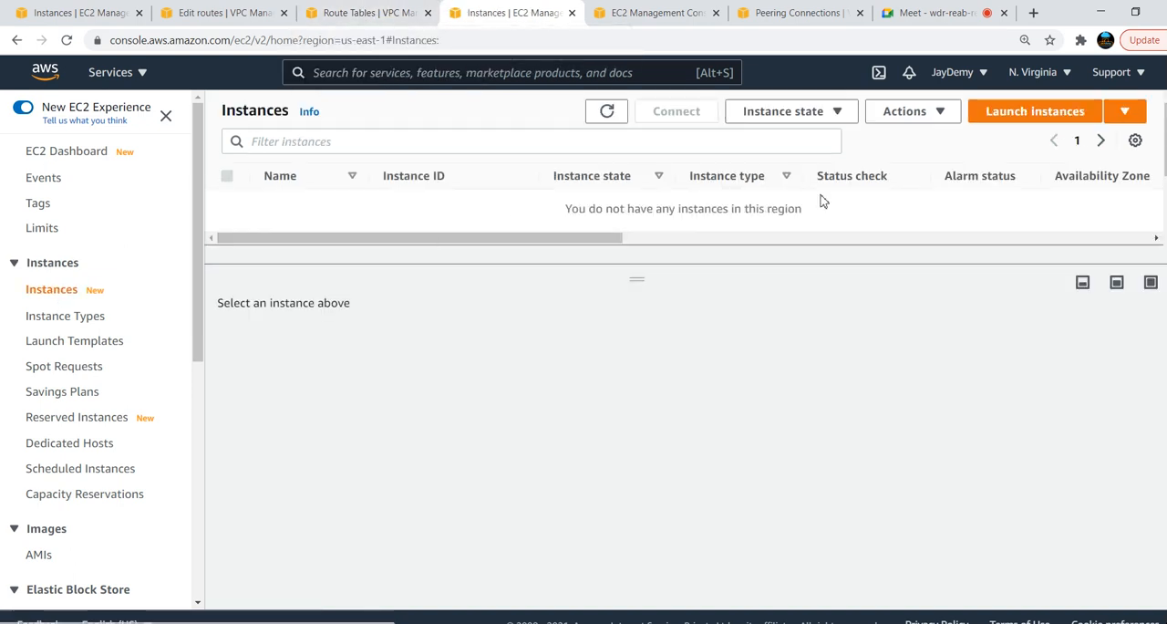
left_click(1040, 115)
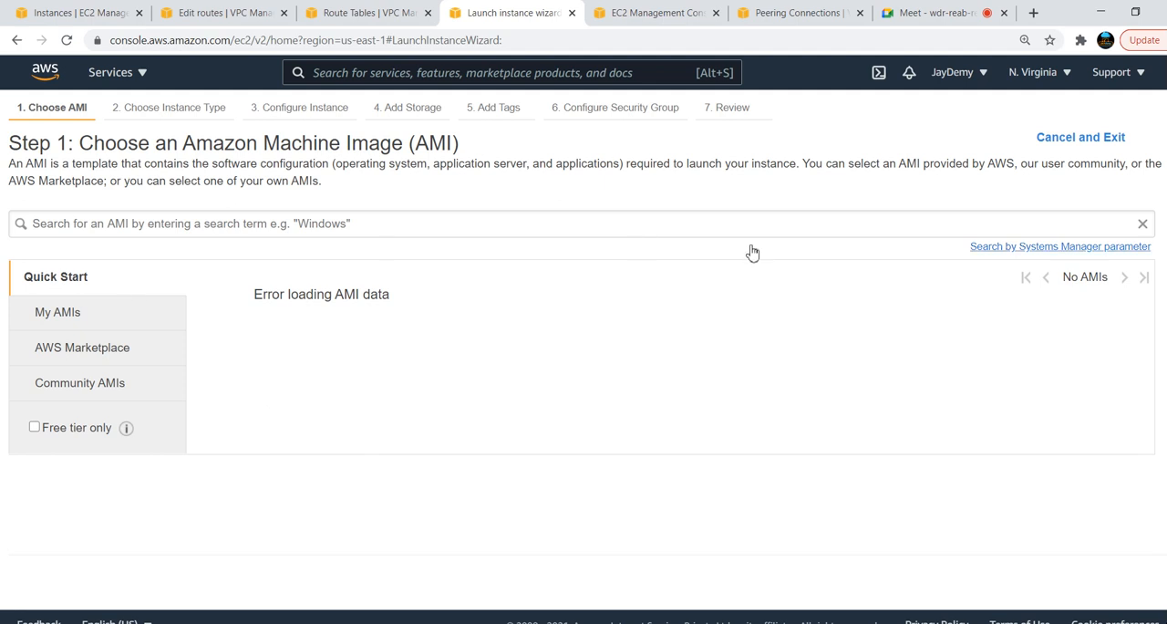
left_click(1145, 226)
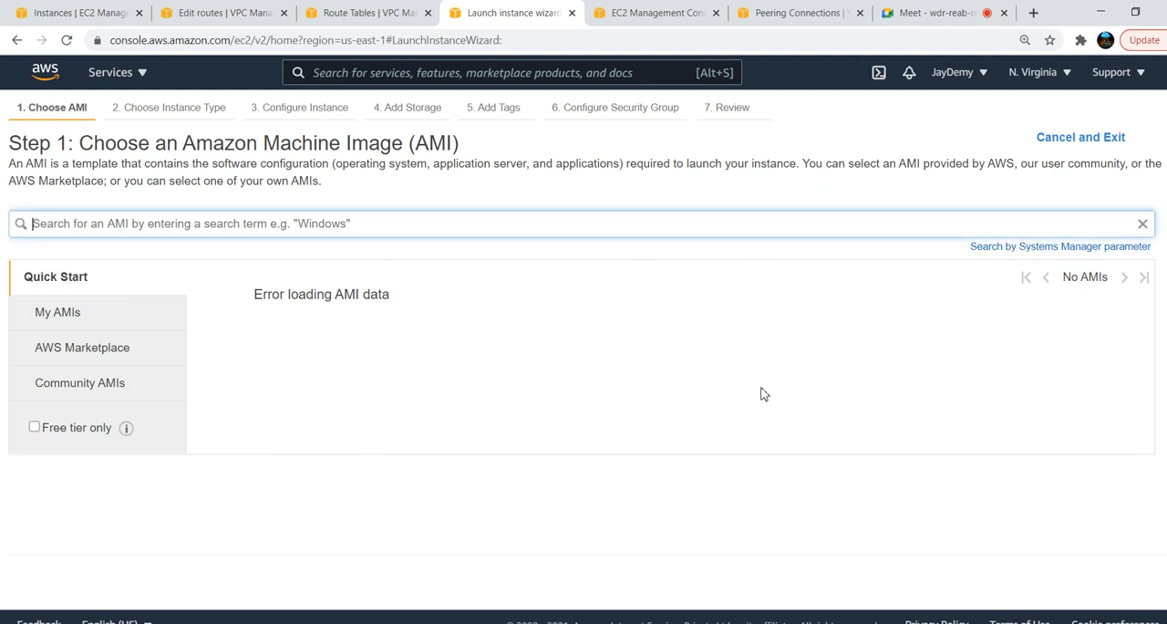
left_click(1090, 137)
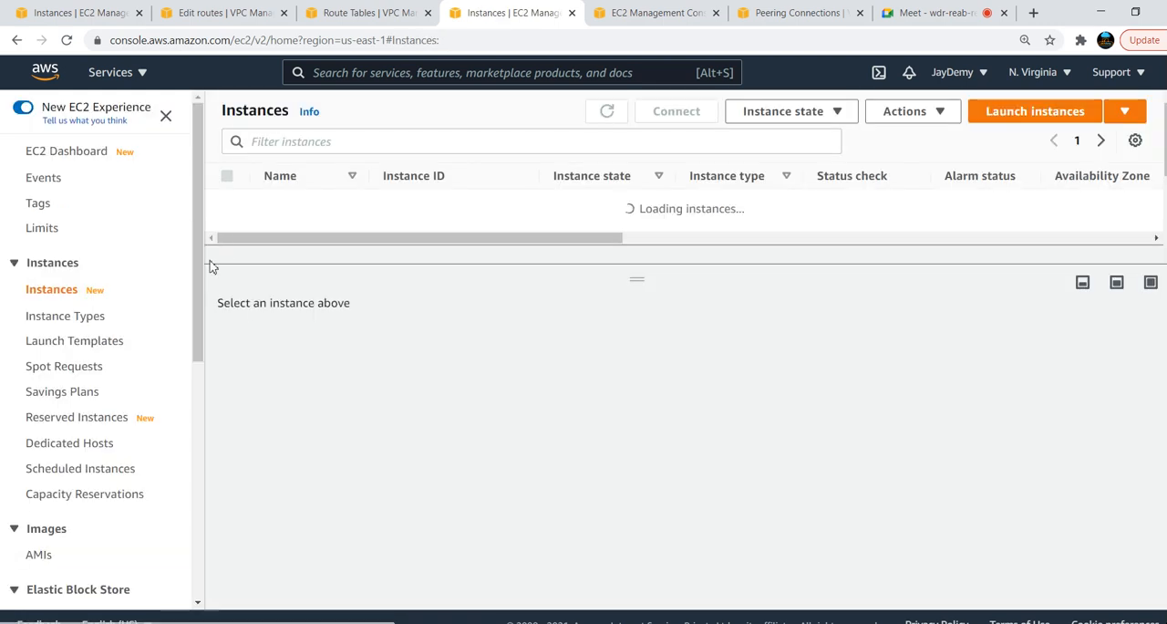
left_click(1014, 118)
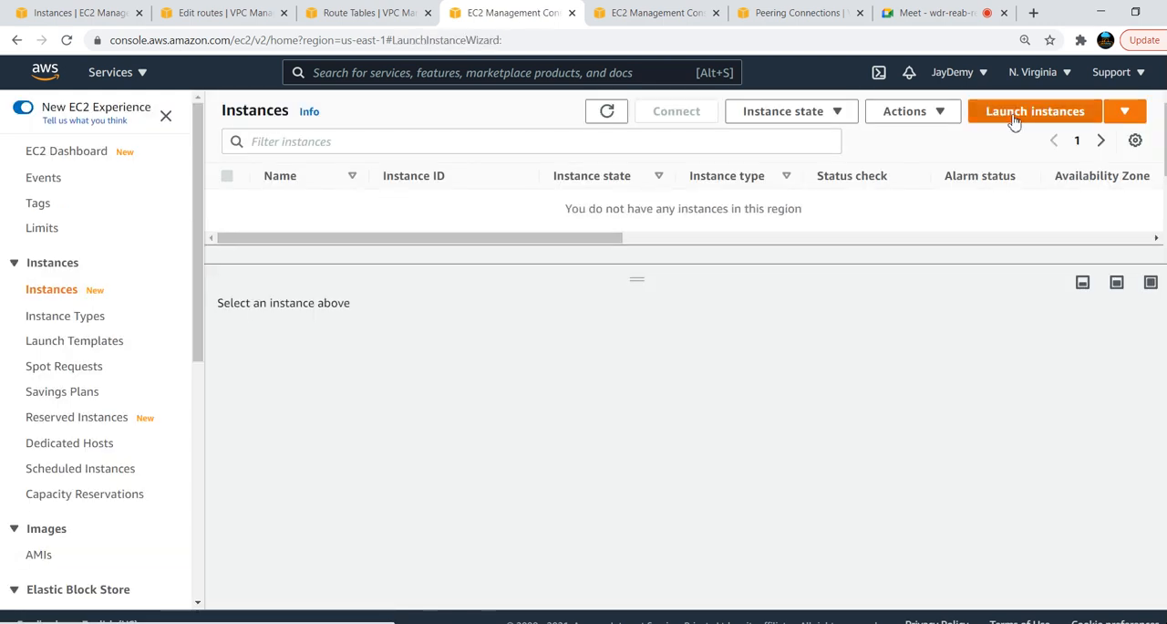
left_click(1071, 316)
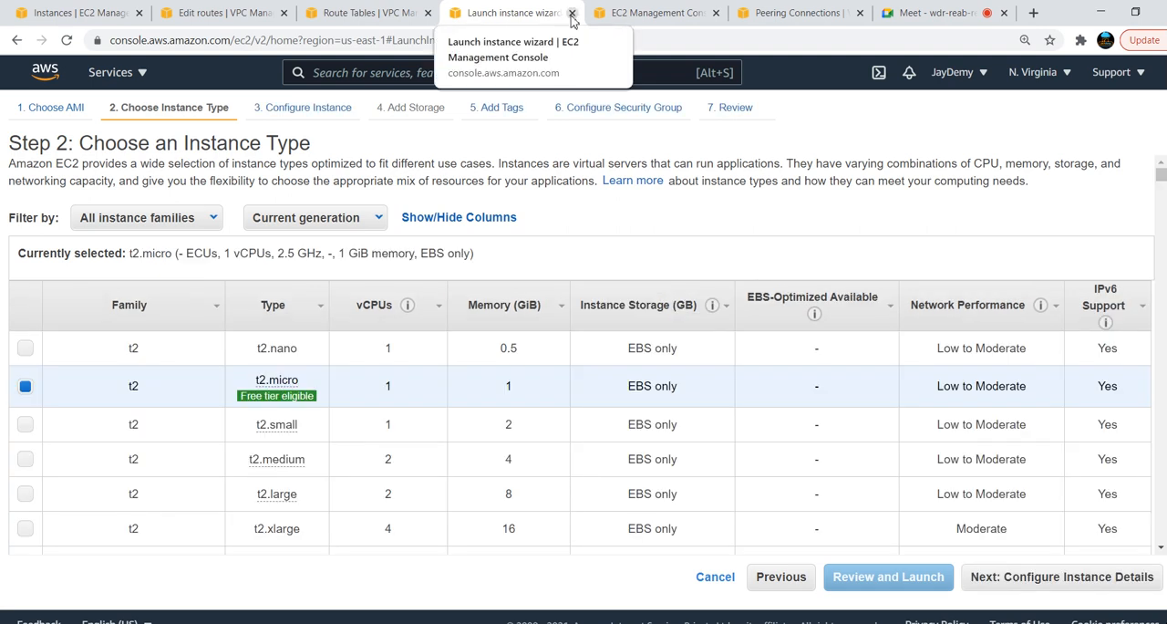
Enable DNS hostnames for blue-VPC in the VPC console and save the change
left_click(367, 12)
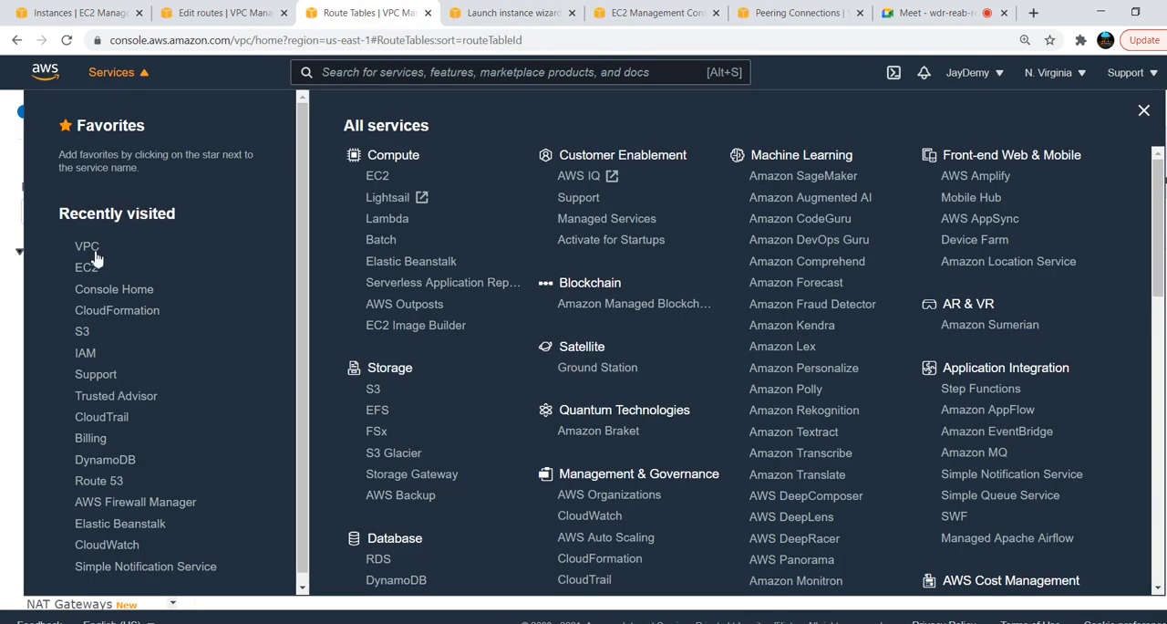
left_click(141, 79)
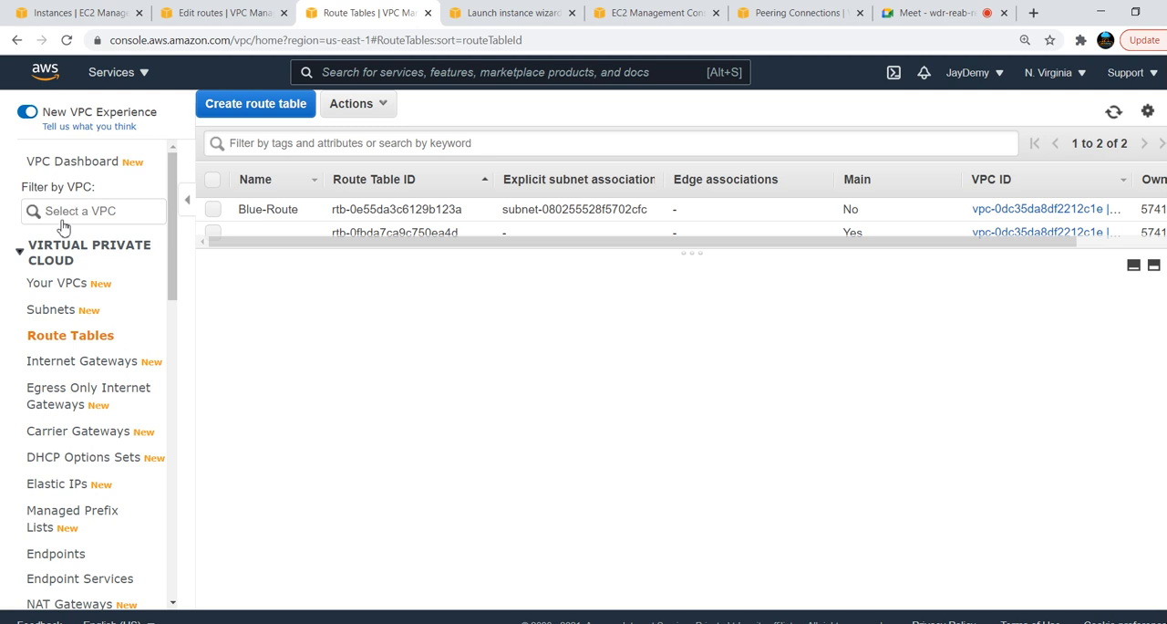
left_click(59, 283)
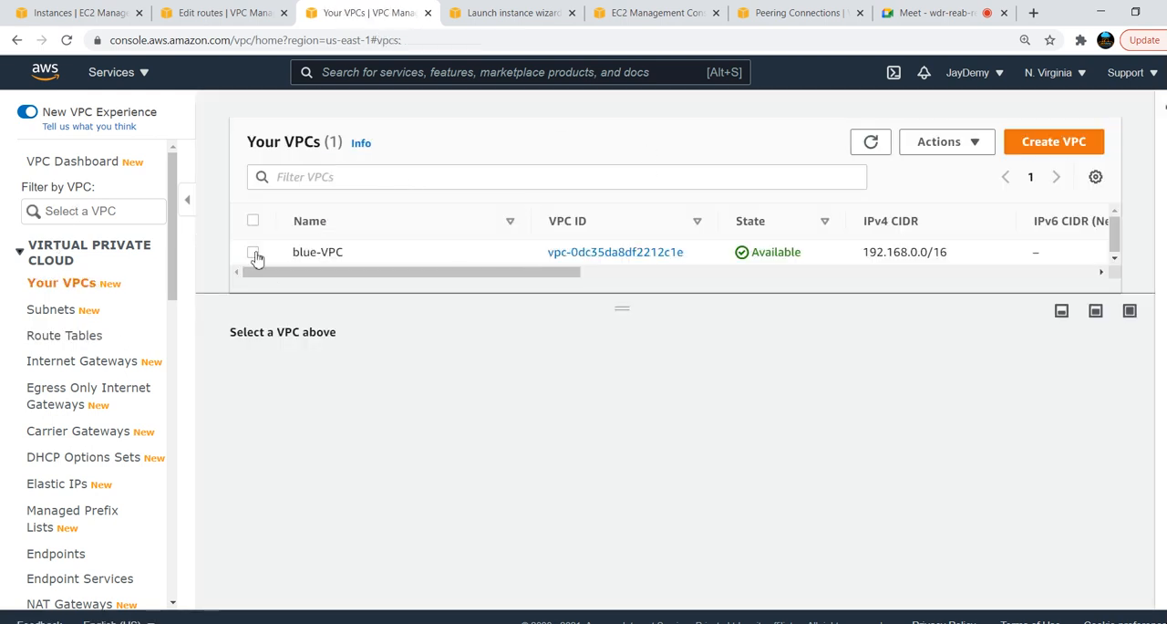
left_click(254, 253)
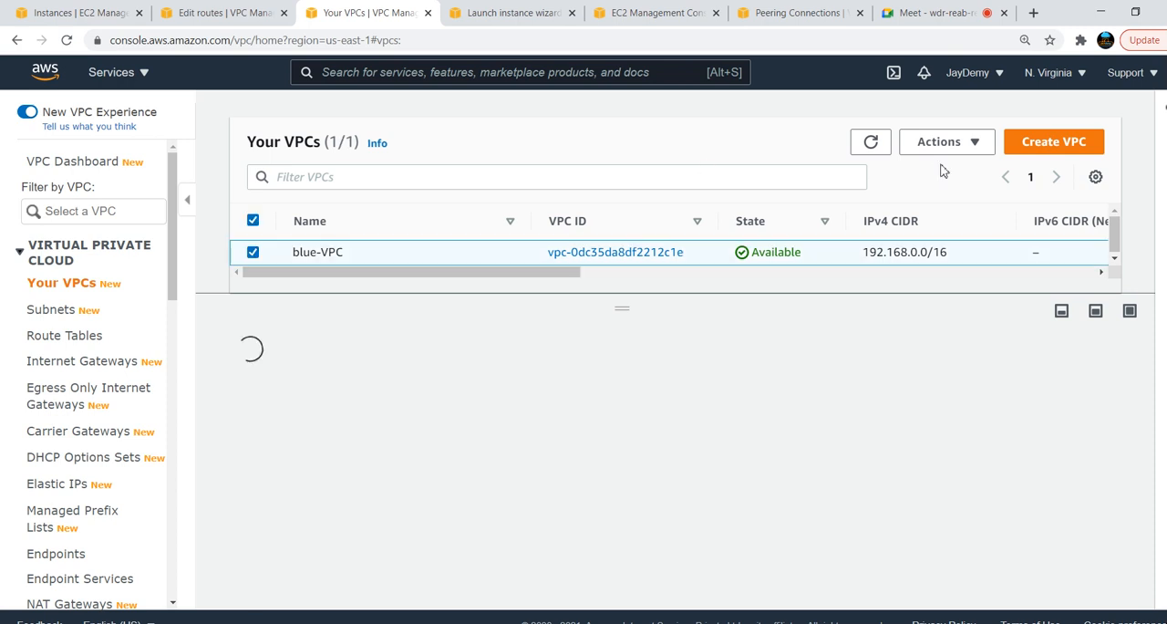
left_click(949, 143)
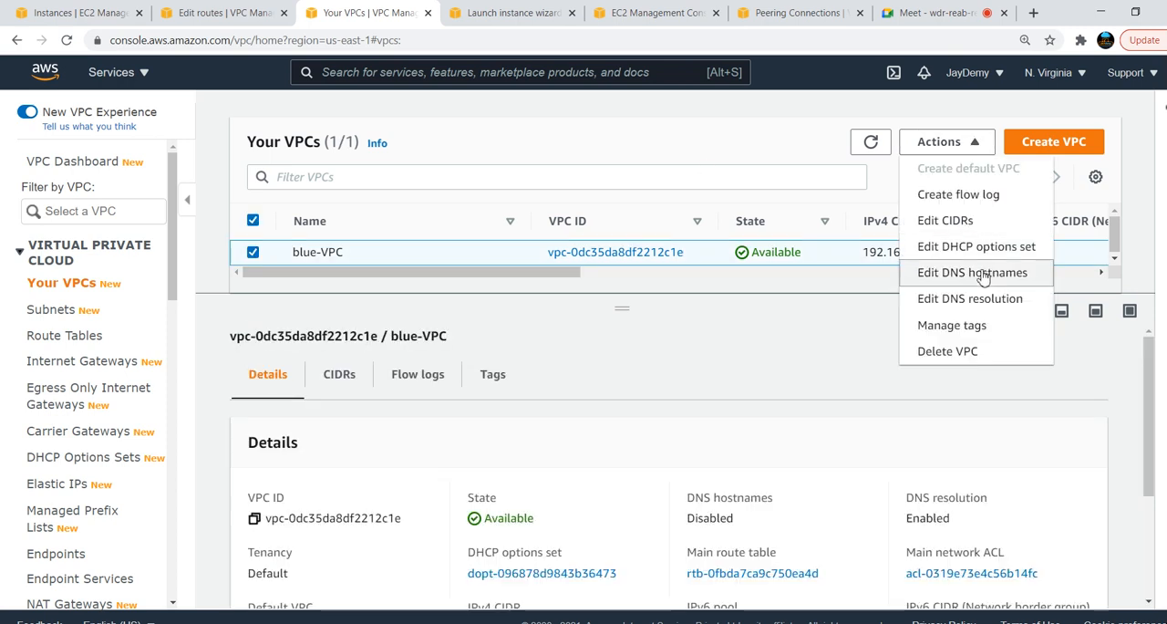
left_click(983, 276)
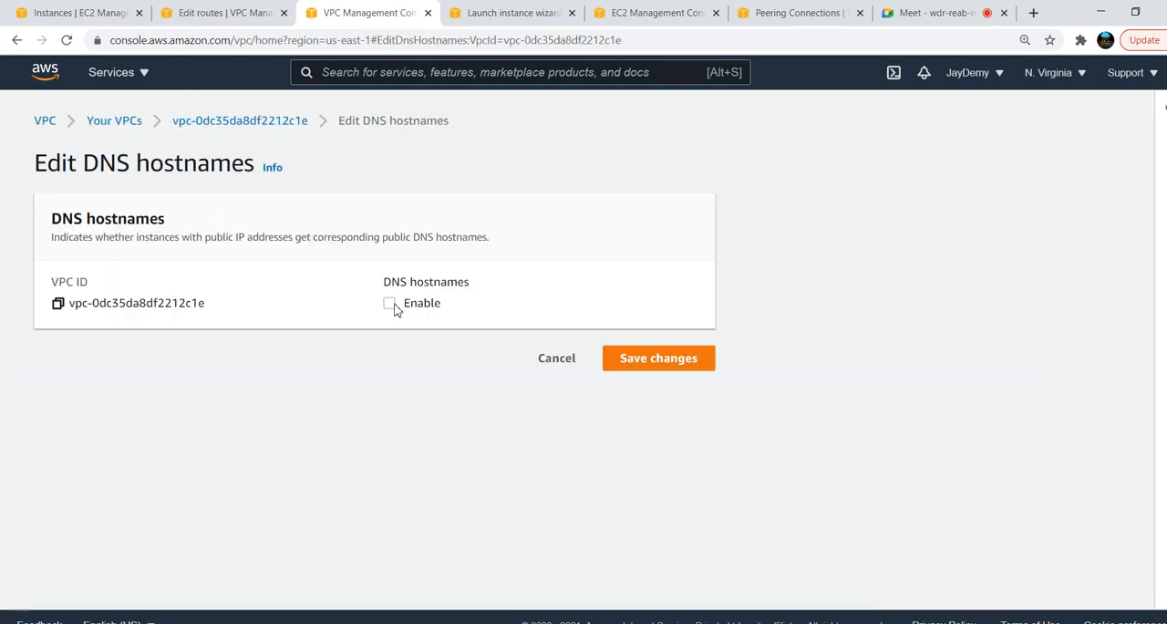
left_click(390, 304)
left_click(651, 370)
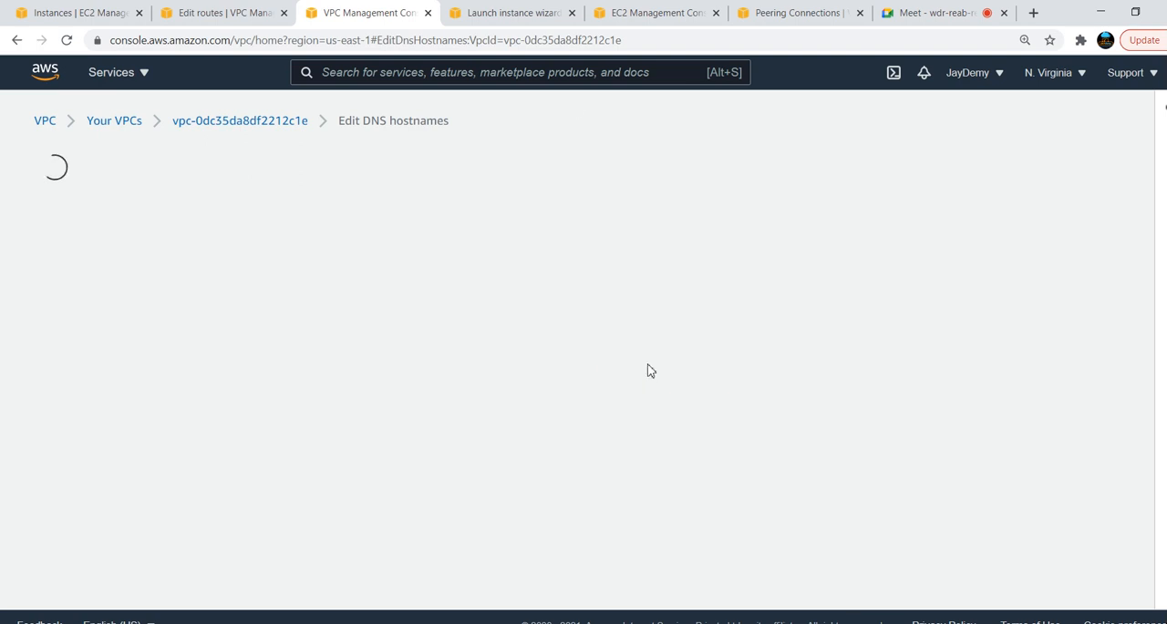
Cancel the pending instance launch and enable auto-assign public IPv4 address for Blue-Subnet, saving the setting
left_click(508, 16)
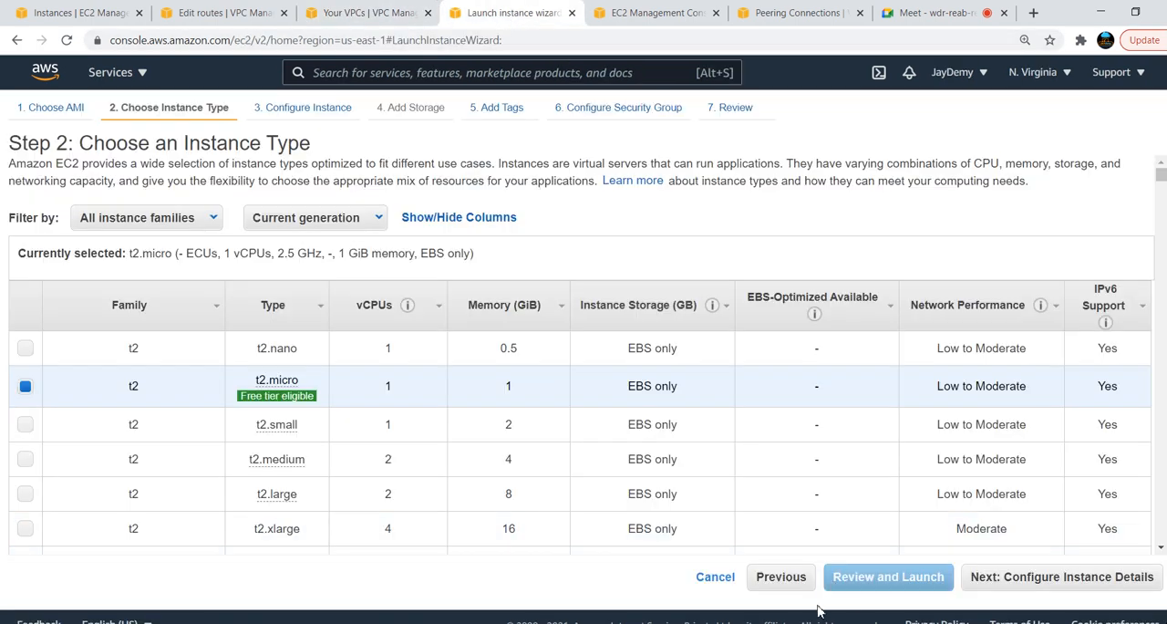
left_click(716, 579)
left_click(378, 13)
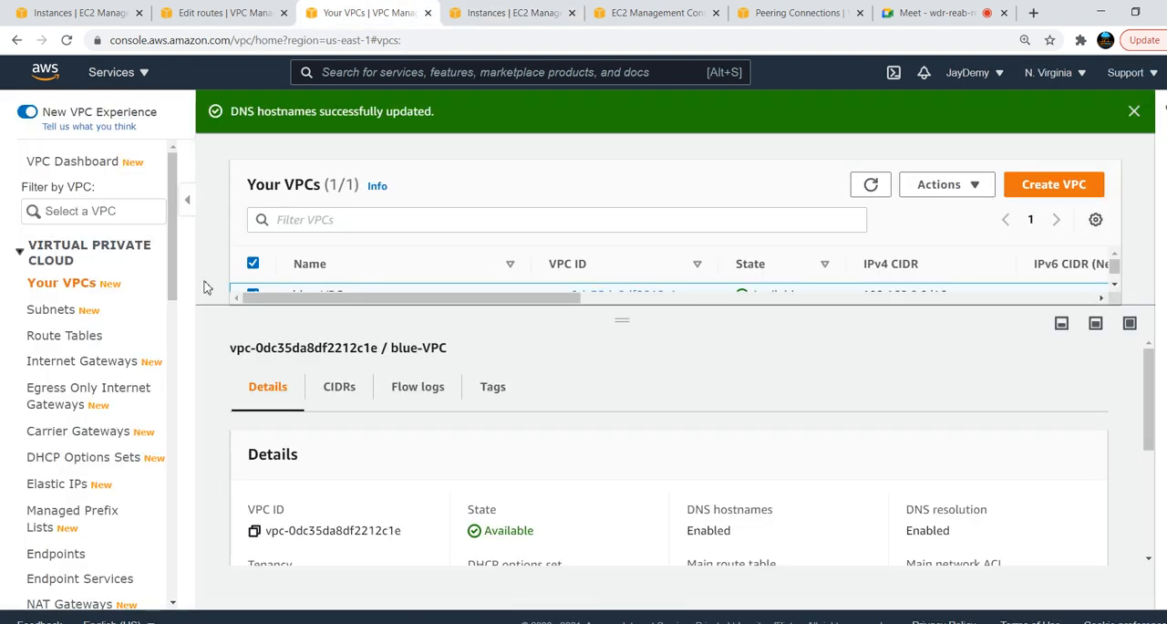
left_click(52, 310)
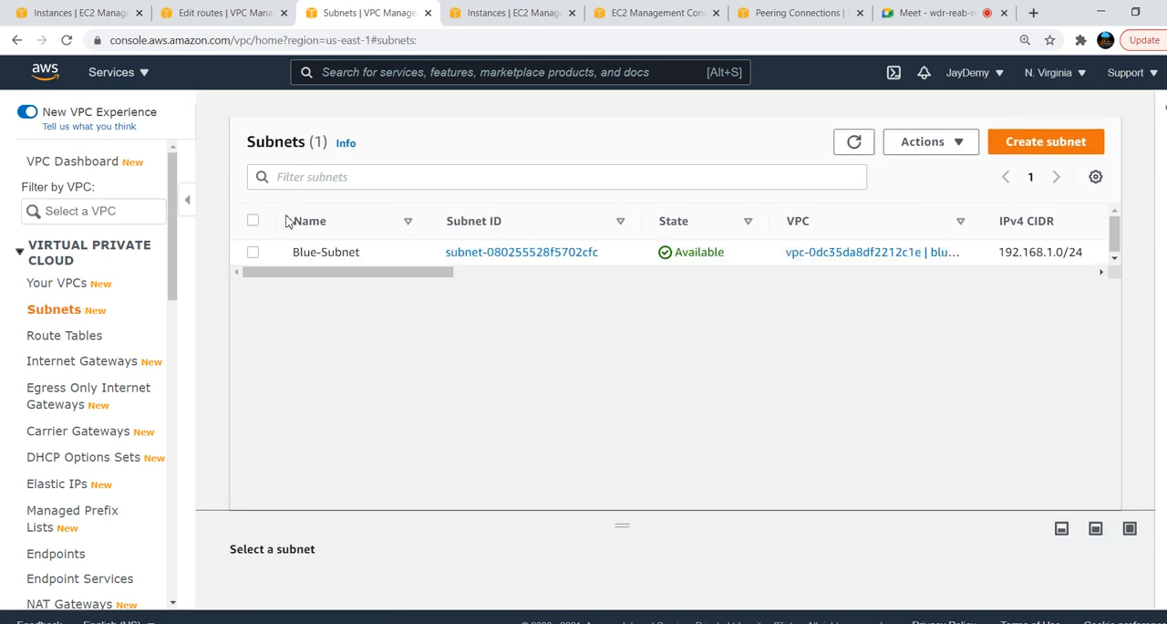
left_click(253, 252)
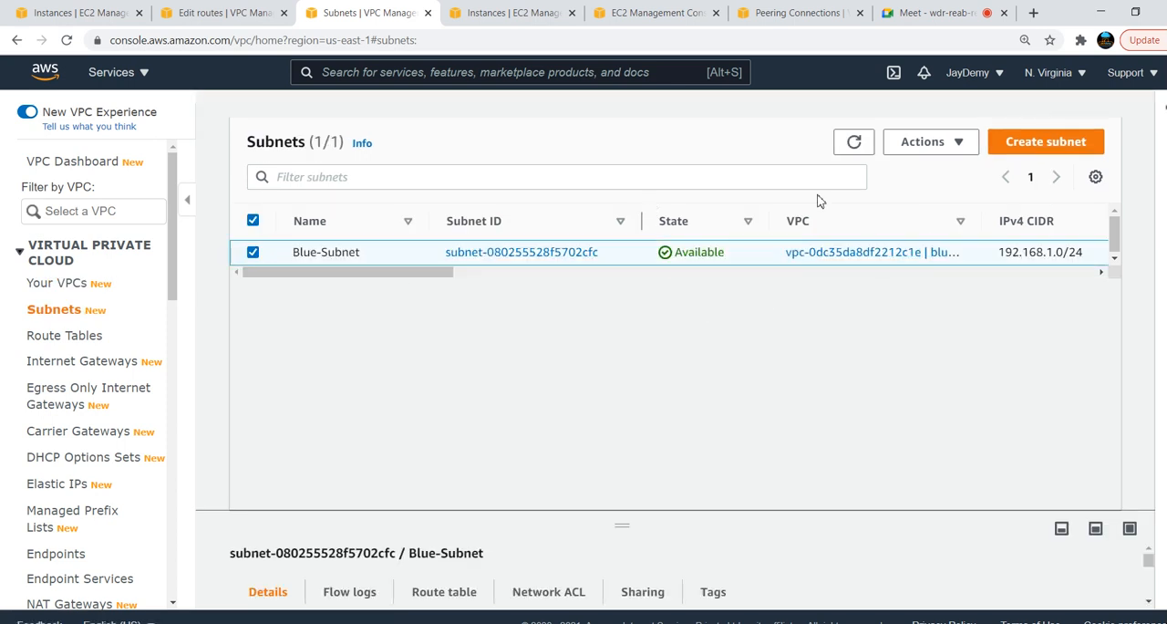
left_click(935, 144)
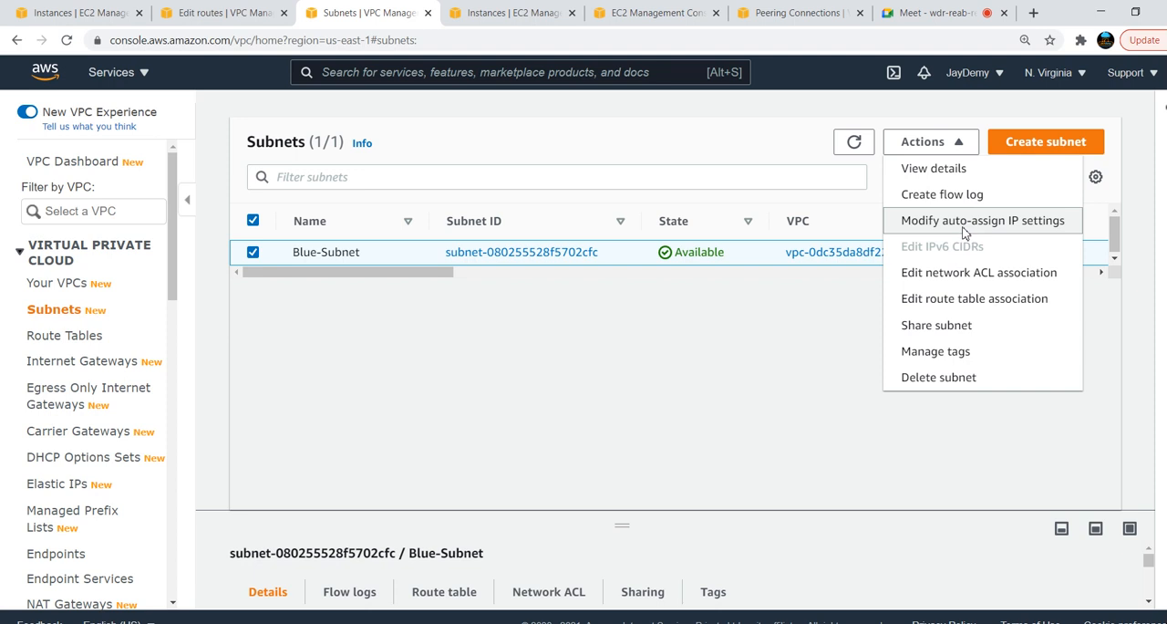
left_click(964, 226)
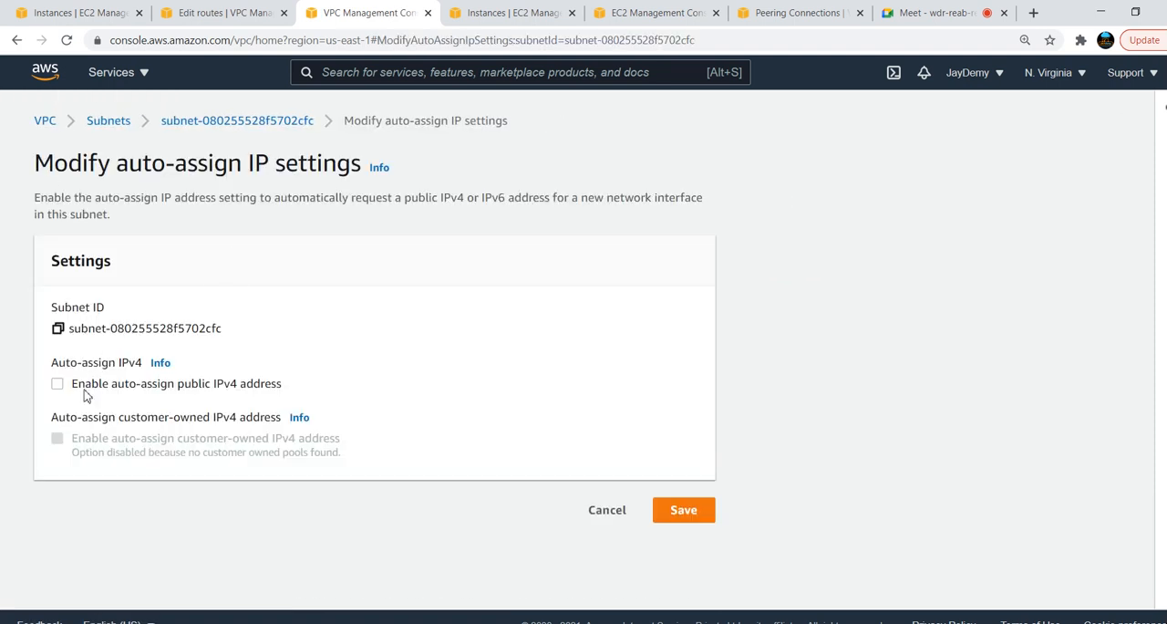
left_click(708, 517)
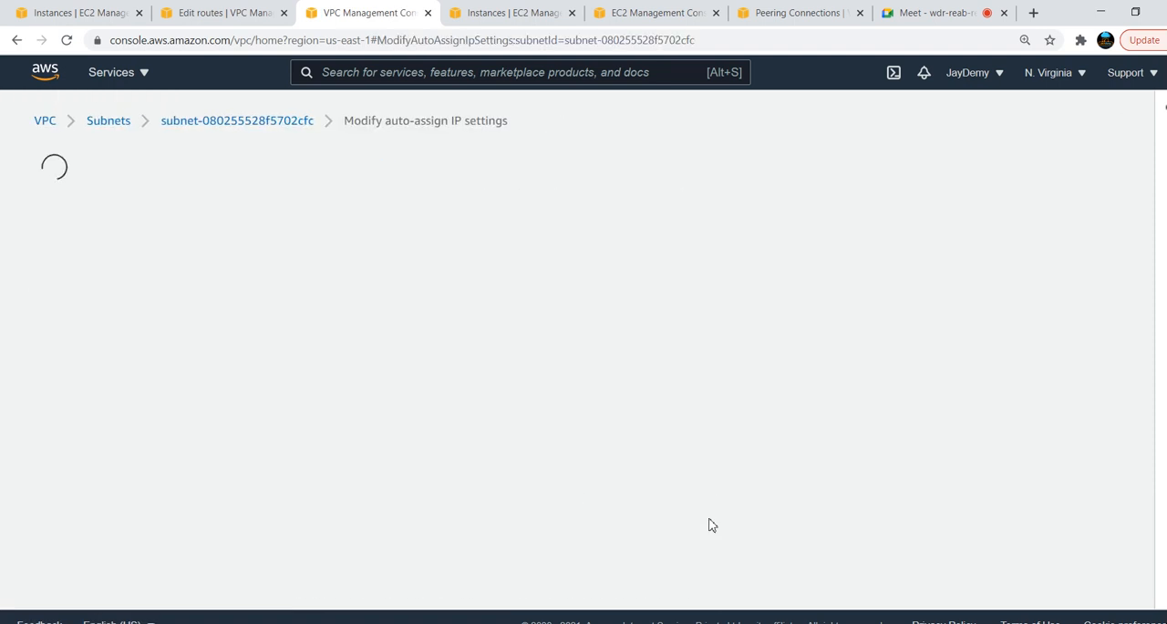
Start a new EC2 instance launch in N. Virginia with the Amazon Linux 2 AMI and the t2.micro instance type
left_click(504, 12)
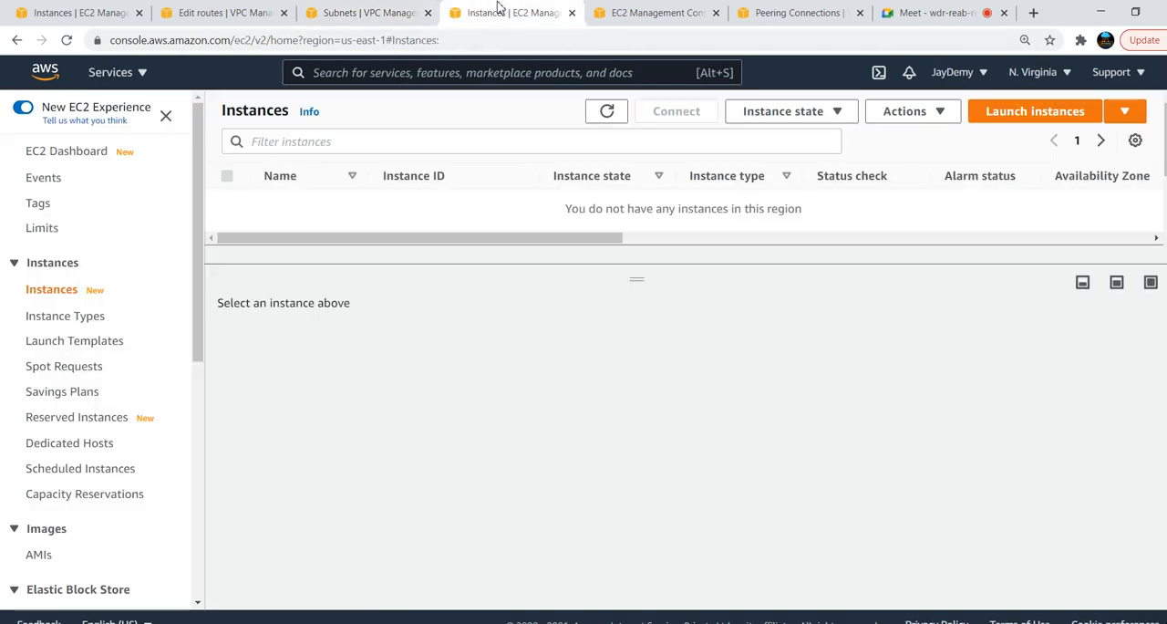
left_click(1028, 120)
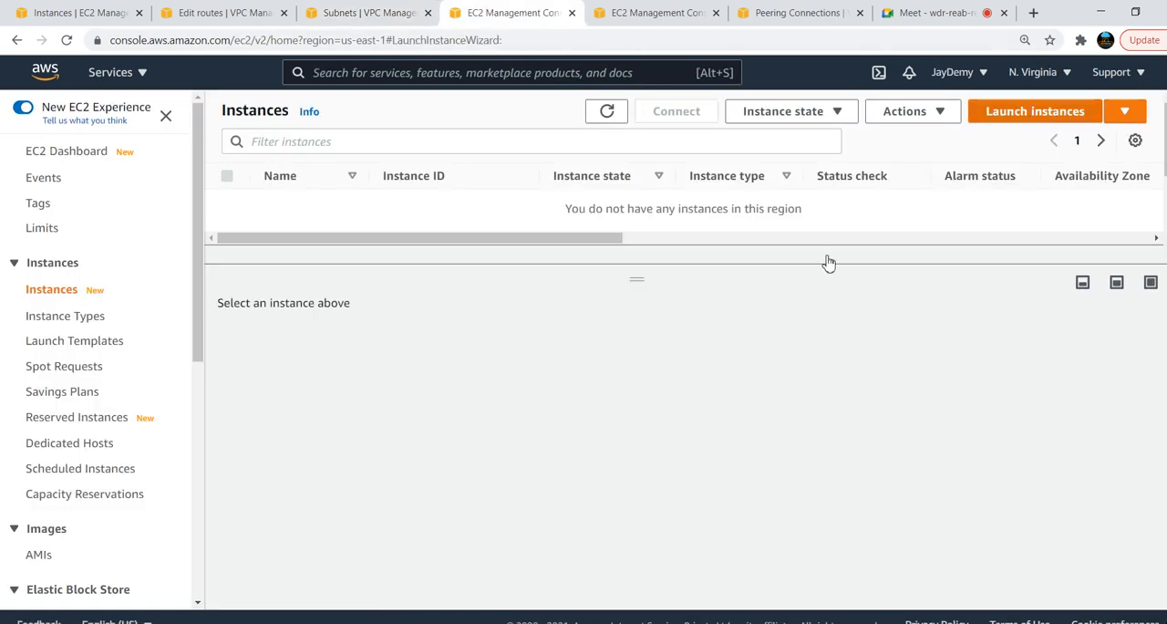
left_click(1059, 319)
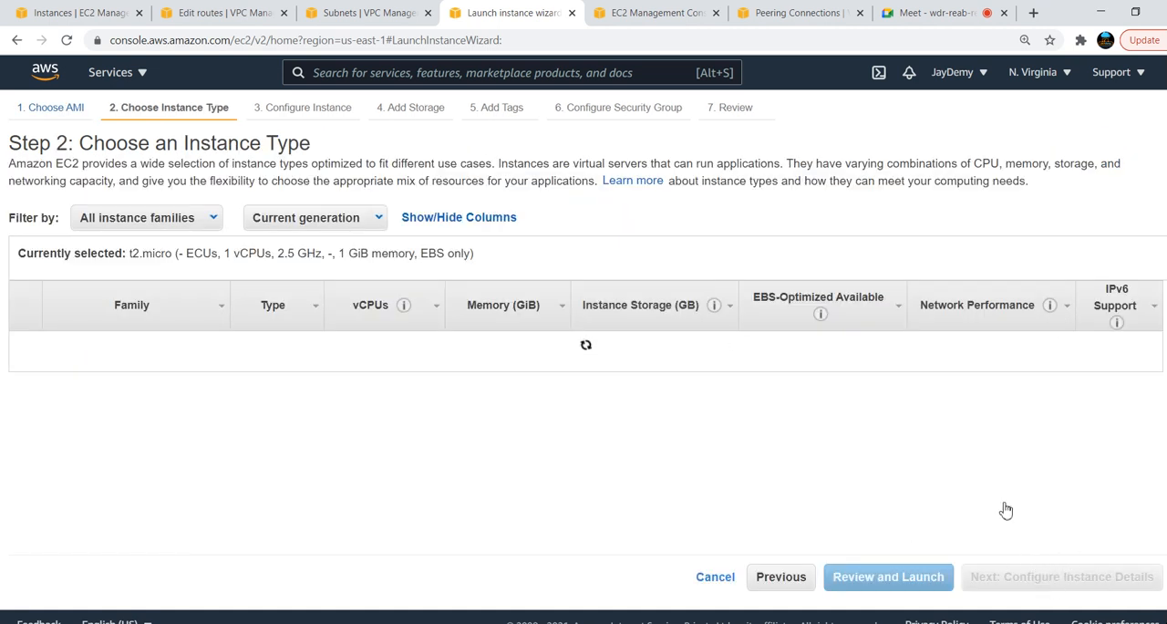
left_click(1038, 586)
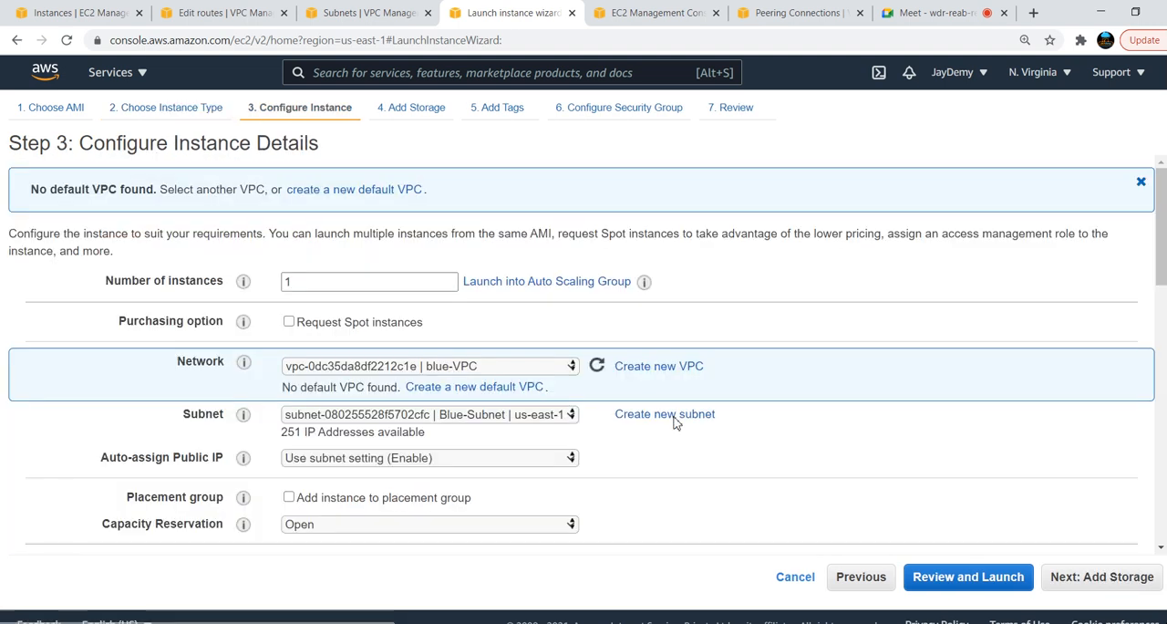
Keep blue-VPC as the instance's network and Blue-Subnet as its subnet, and accept the default storage and tag settings
left_click(487, 367)
left_click(487, 366)
left_click(487, 367)
left_click(487, 367)
left_click(488, 366)
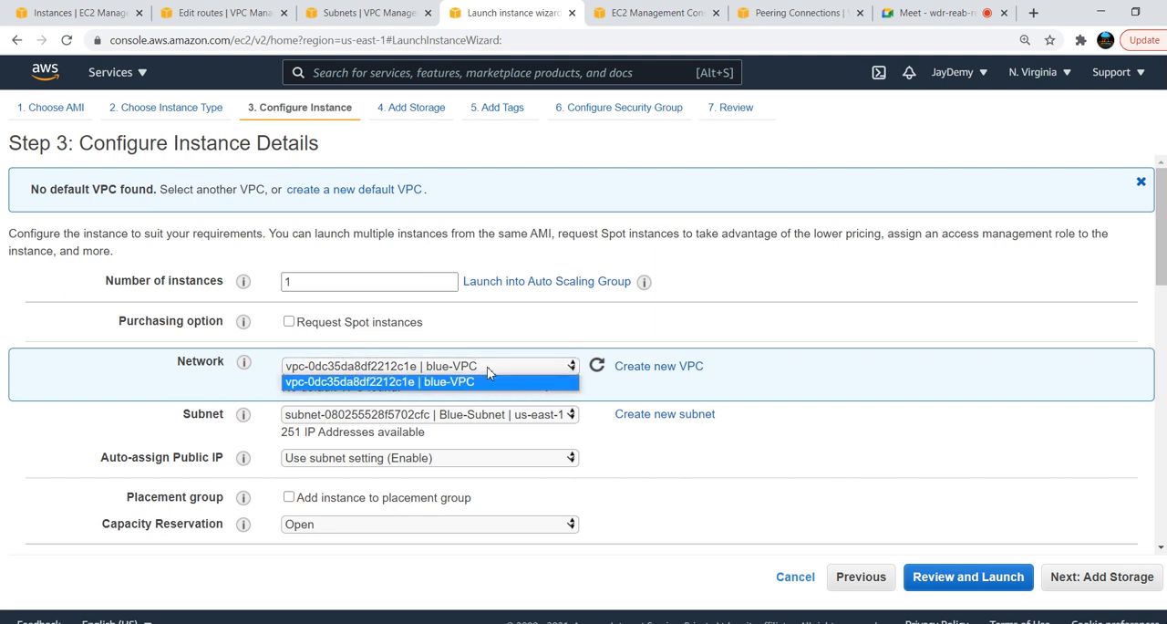
left_click(487, 367)
left_click(487, 366)
left_click(550, 418)
left_click(550, 418)
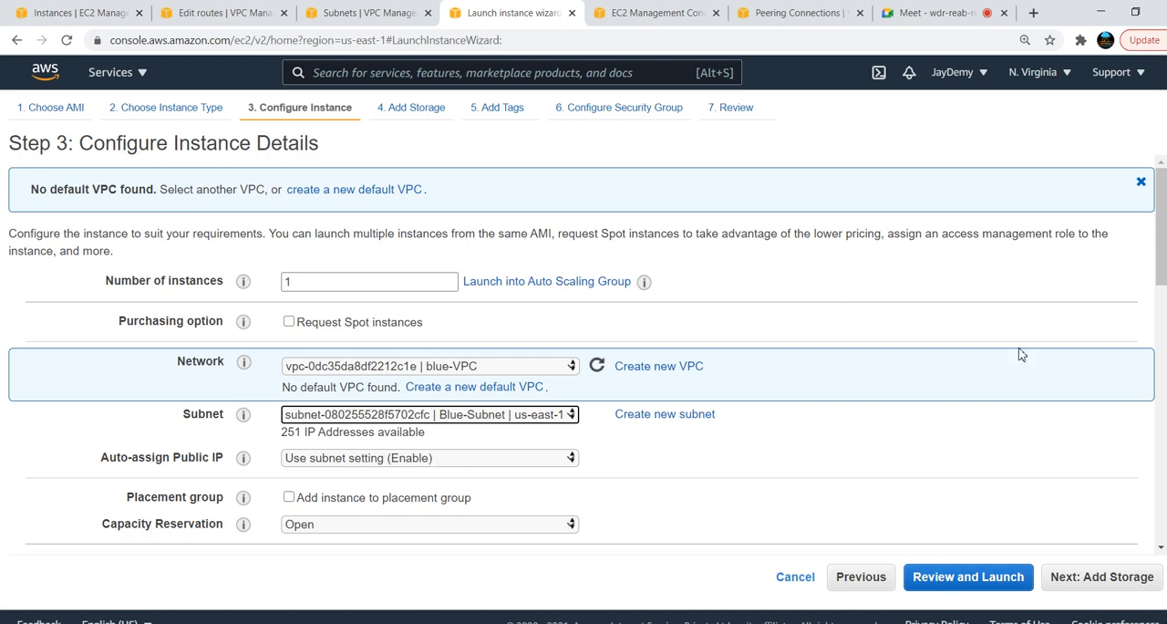
scroll(583, 365, "down", 3)
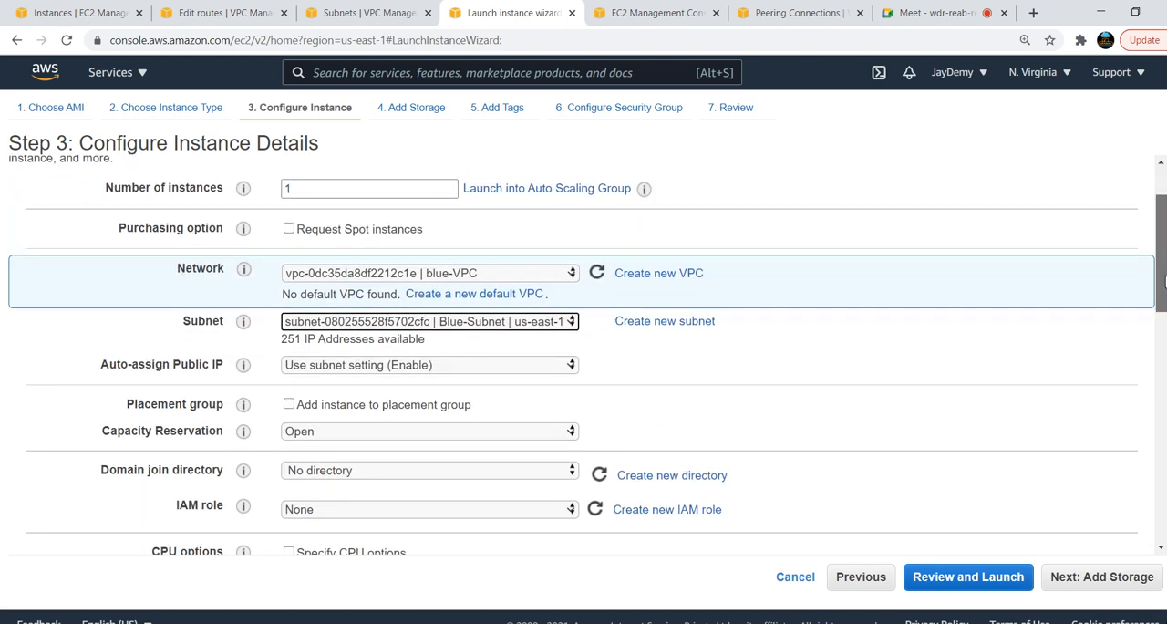
scroll(584, 365, "down", 8)
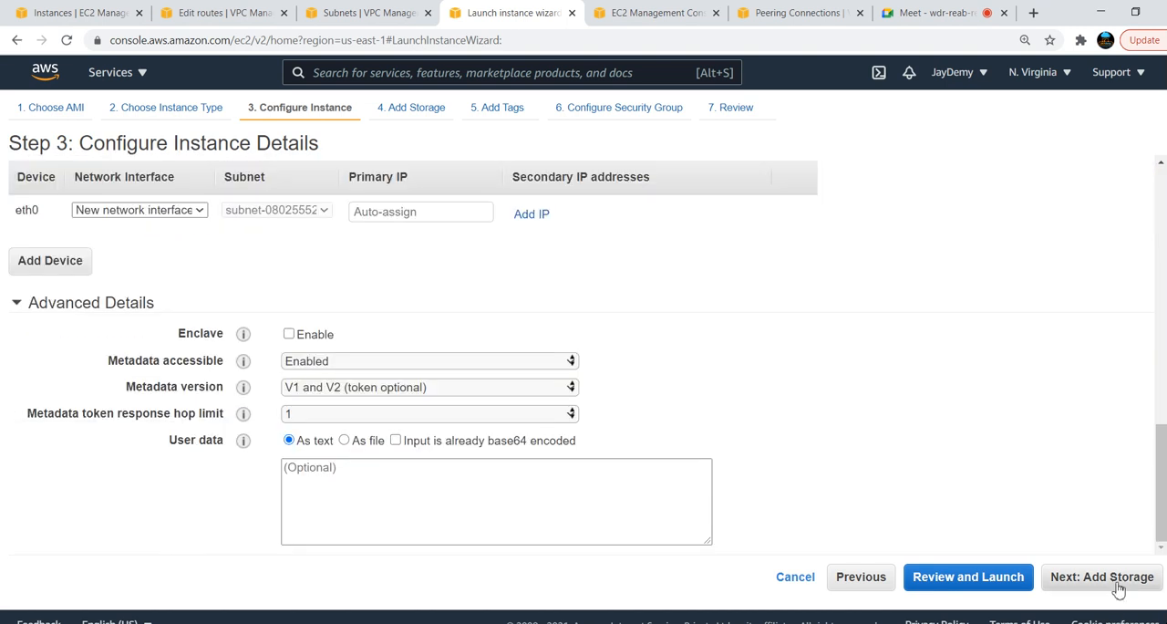
left_click(1117, 588)
left_click(1089, 580)
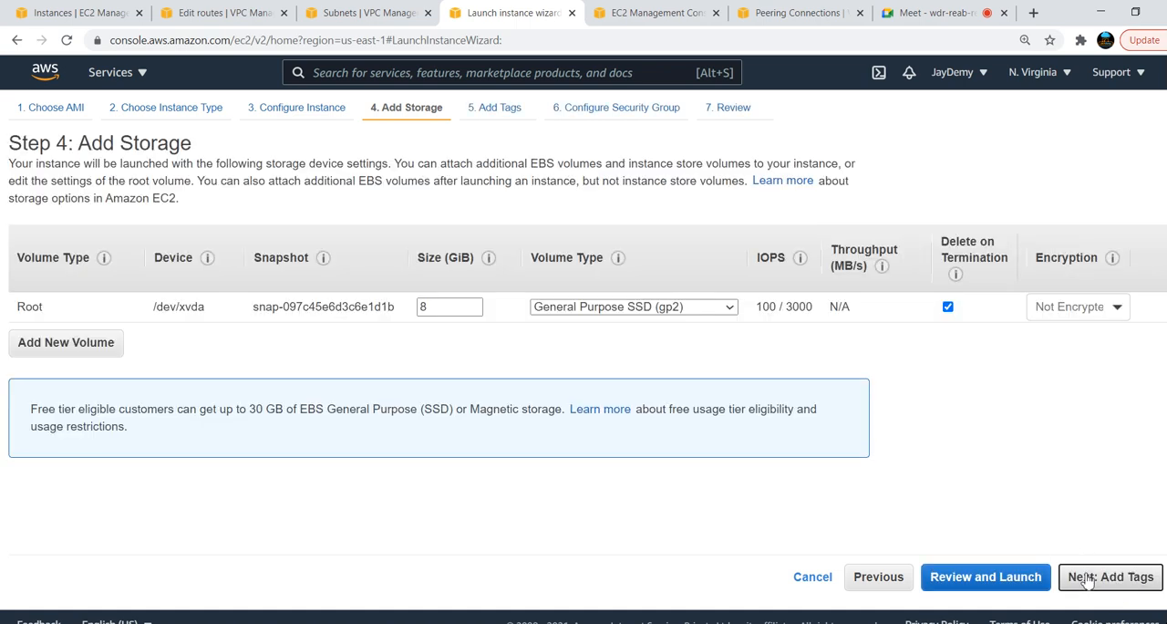
left_click(1087, 580)
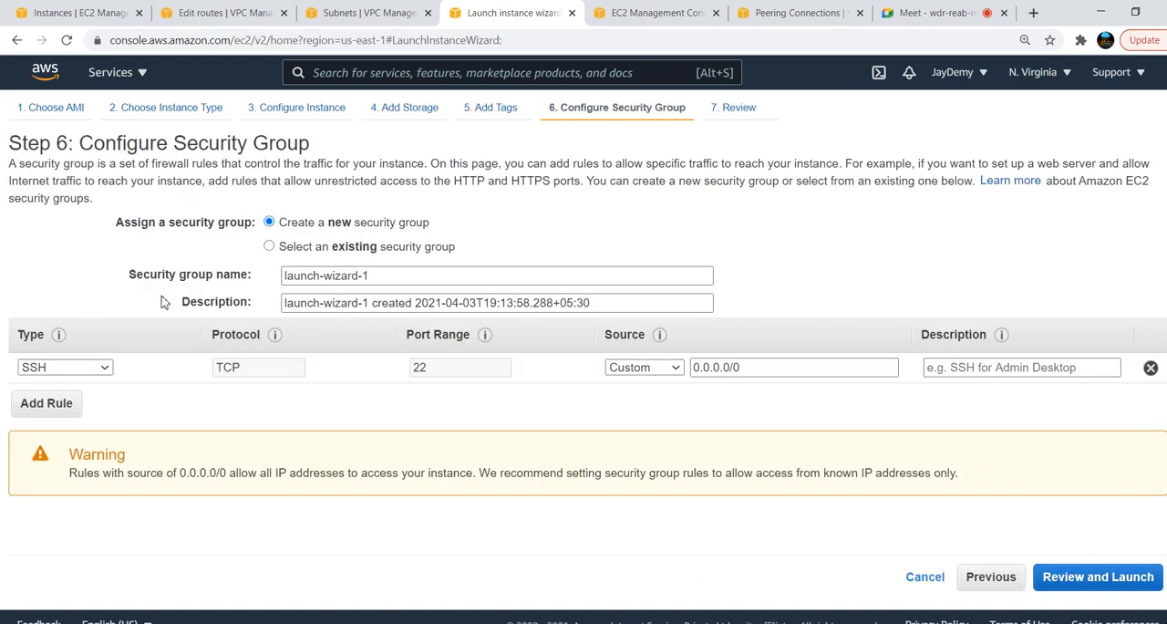
Assign the existing default security group to the instance, and proceed through the launch review to the key pair choice
left_click(315, 248)
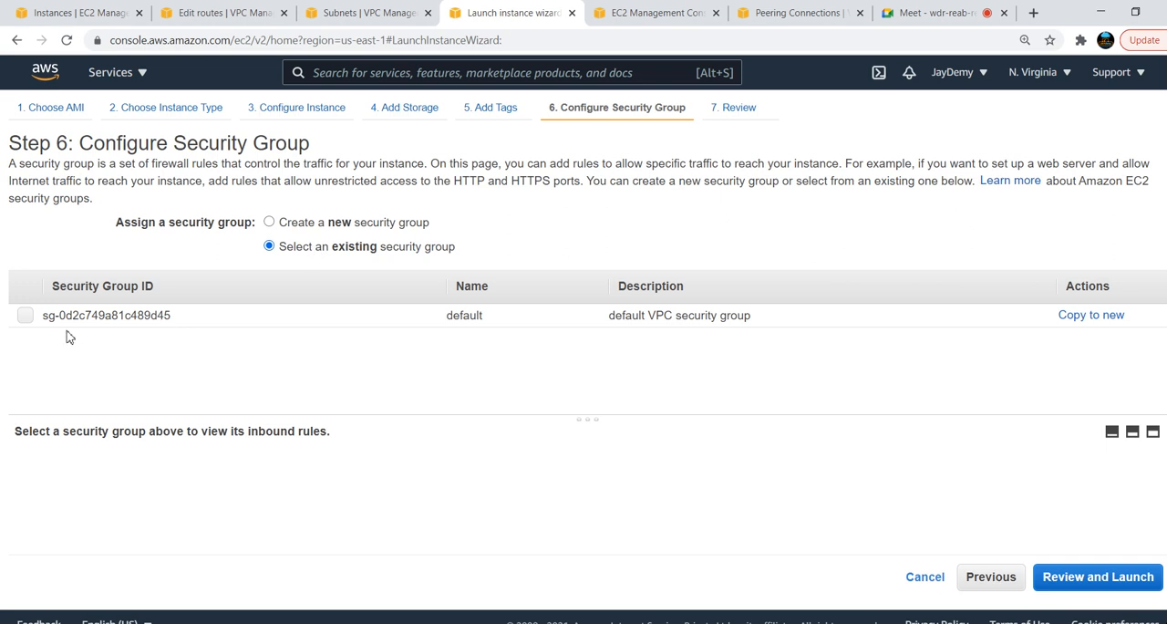
left_click(24, 316)
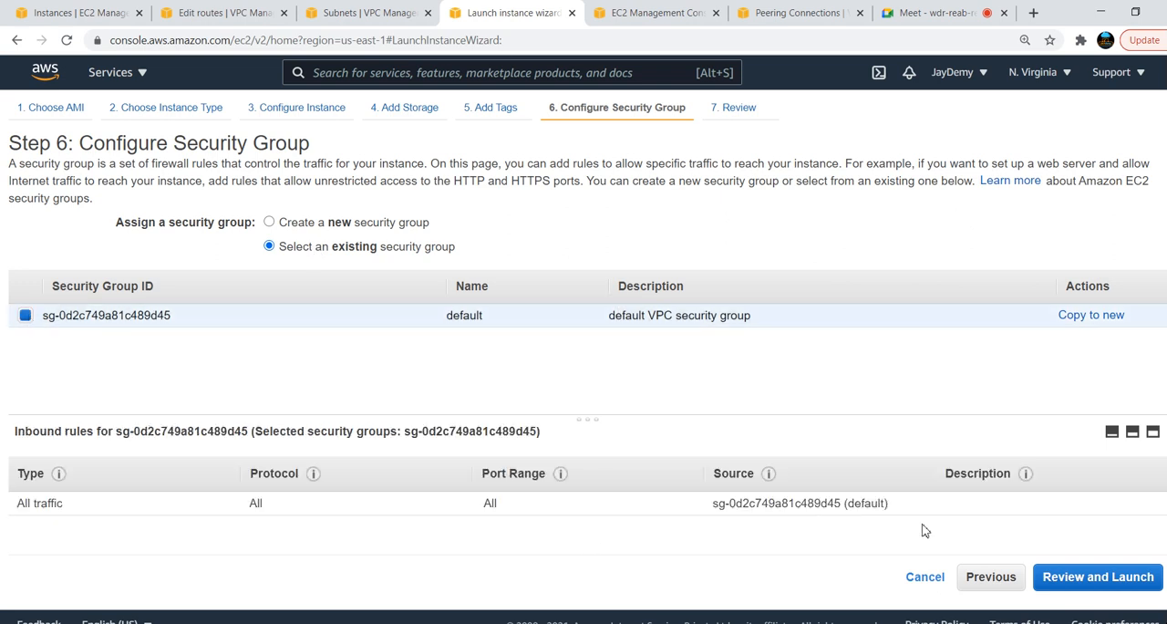
triple_click(712, 508)
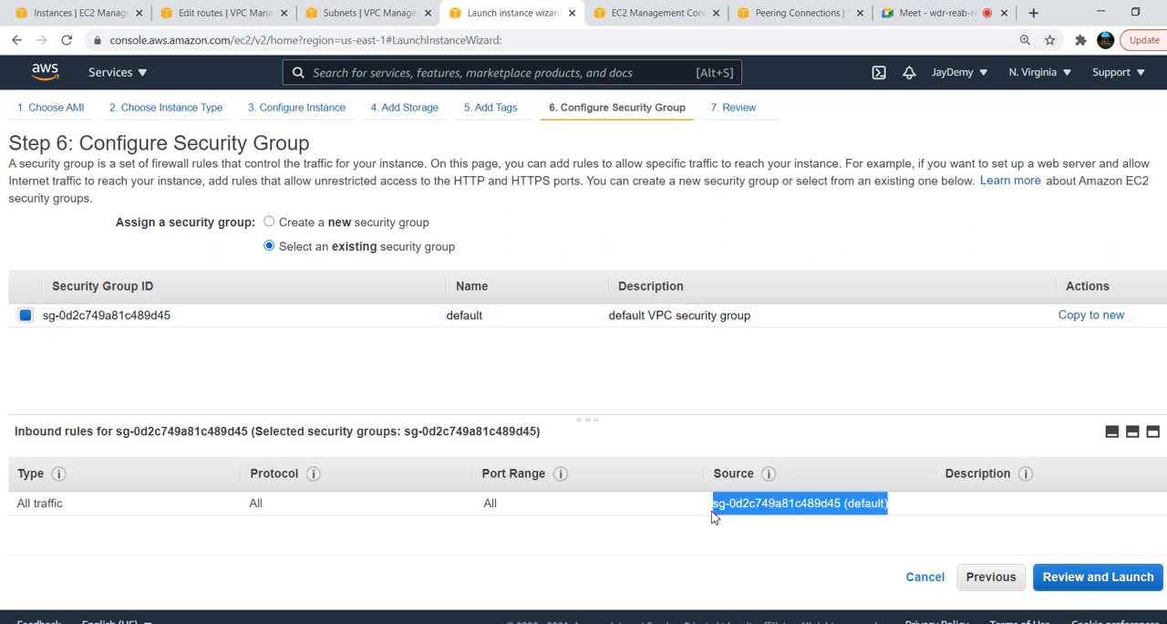
left_click(1108, 577)
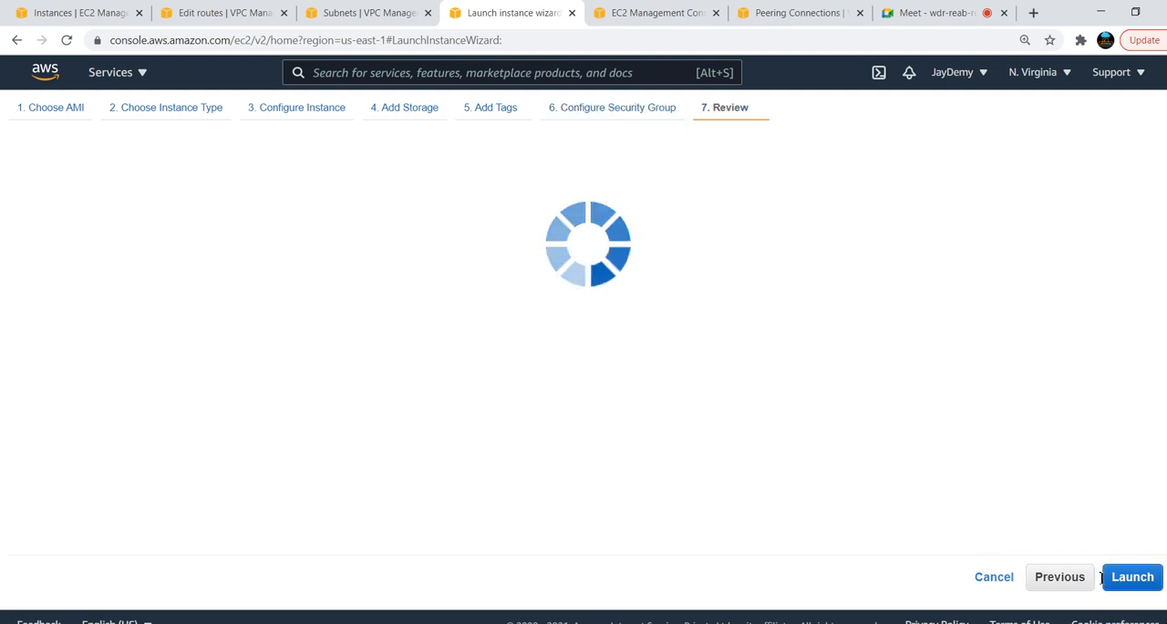
left_click(1132, 578)
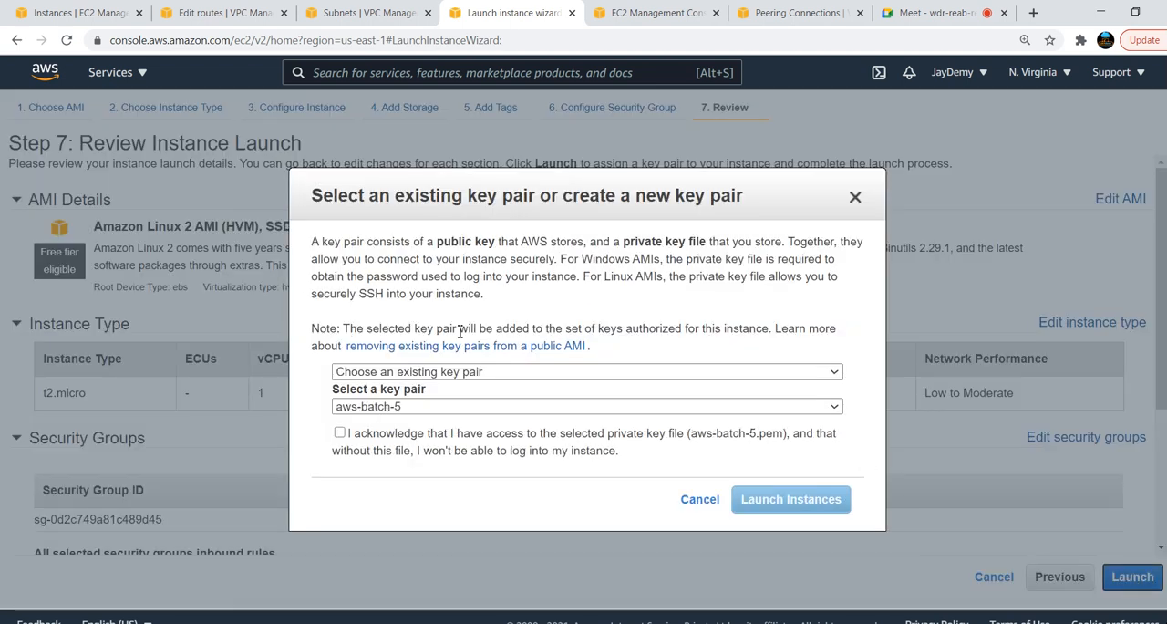
Acknowledge access to the aws-batch-5 key pair, launch the instance, and open the instances list
left_click(340, 434)
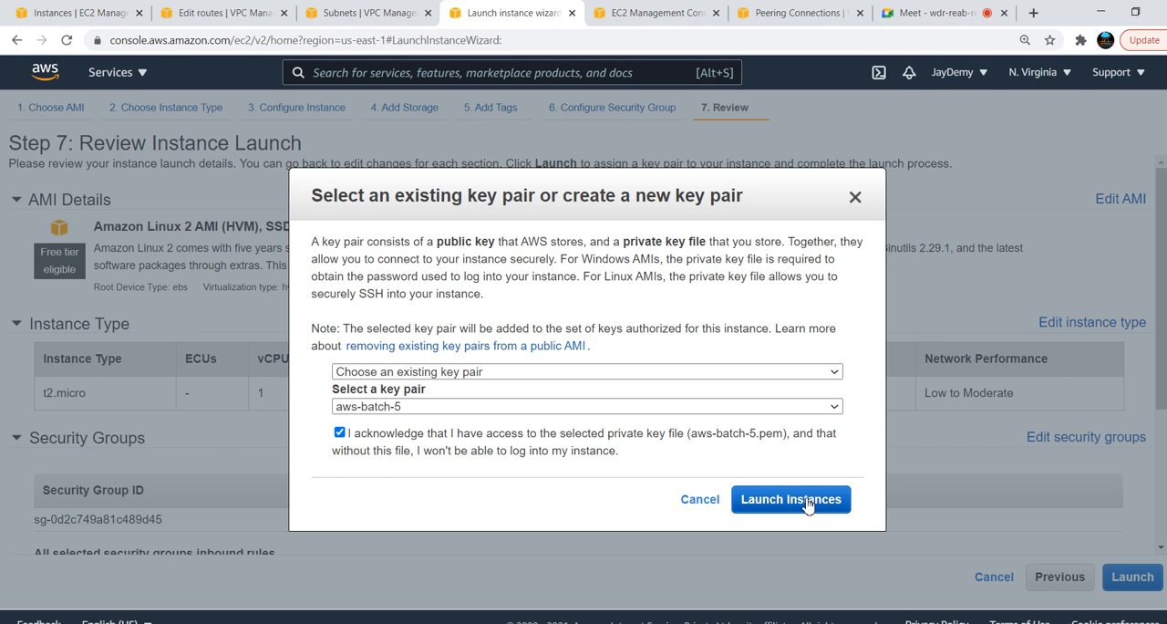
left_click(807, 500)
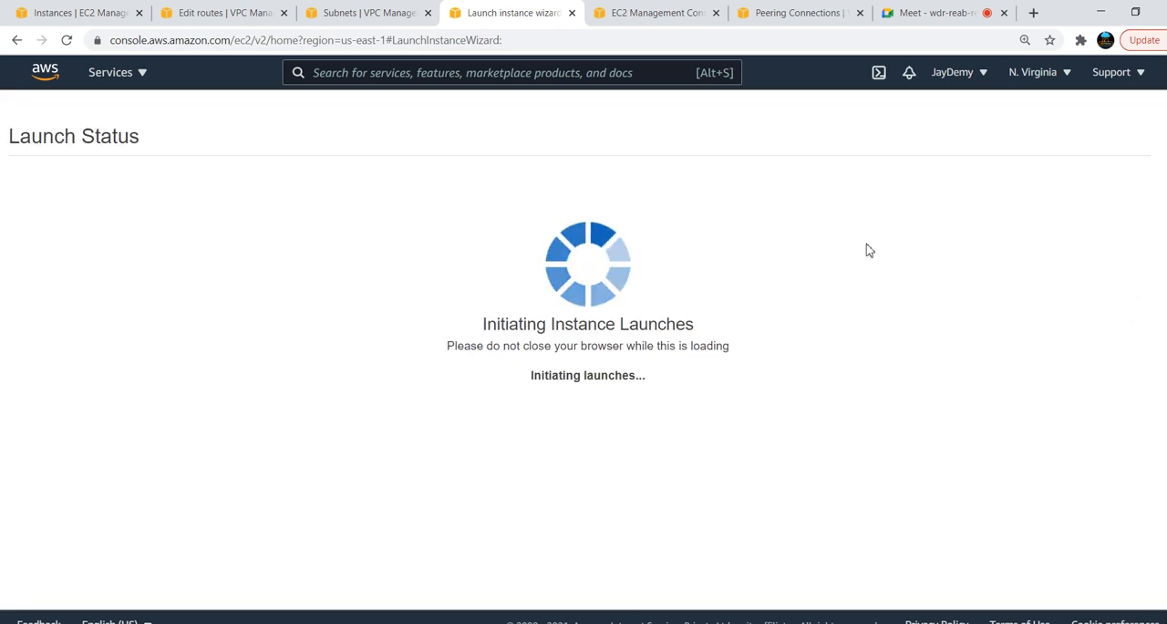
scroll(1106, 592, "down", 1)
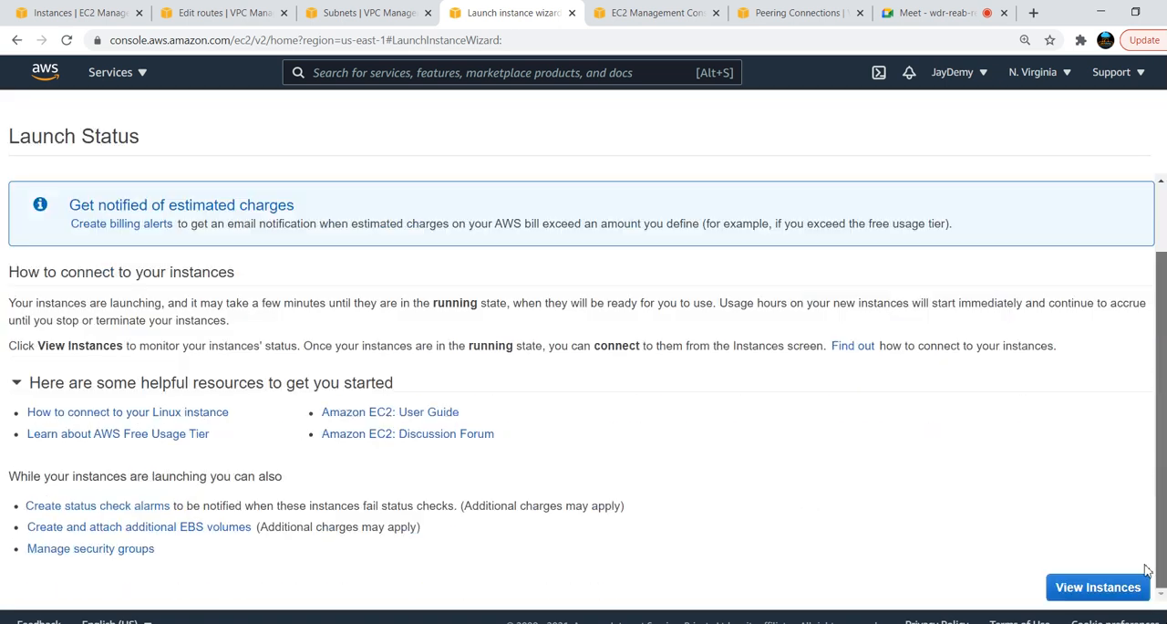
left_click(1099, 588)
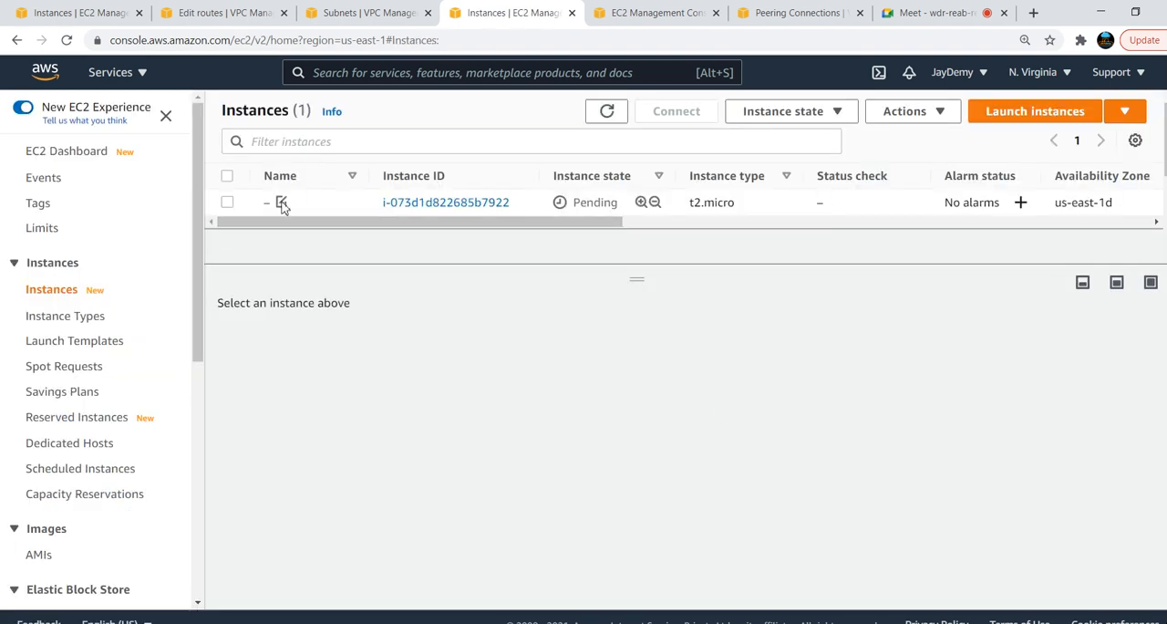
Name the newly launched N. Virginia instance blue-server
left_click(281, 203)
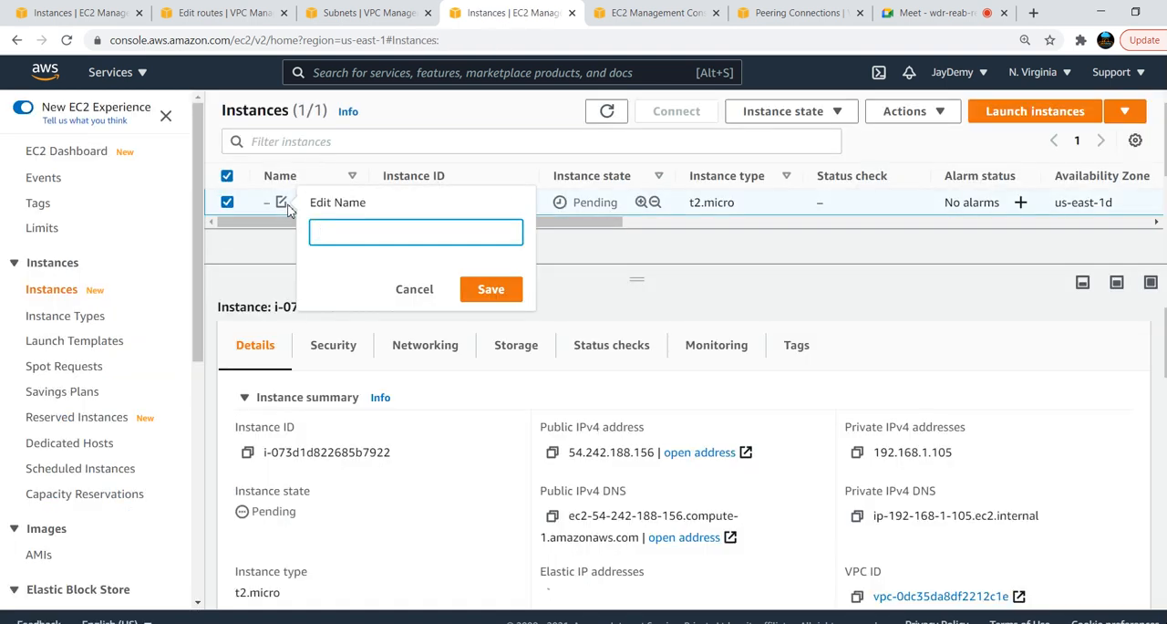
type("blue-server")
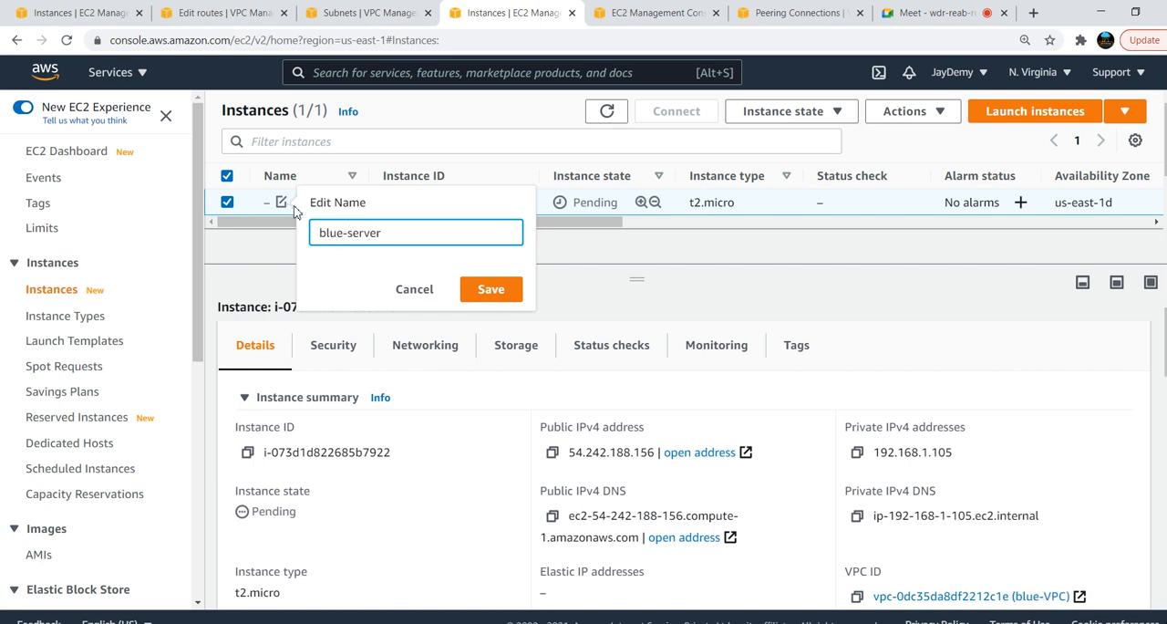
left_click(481, 294)
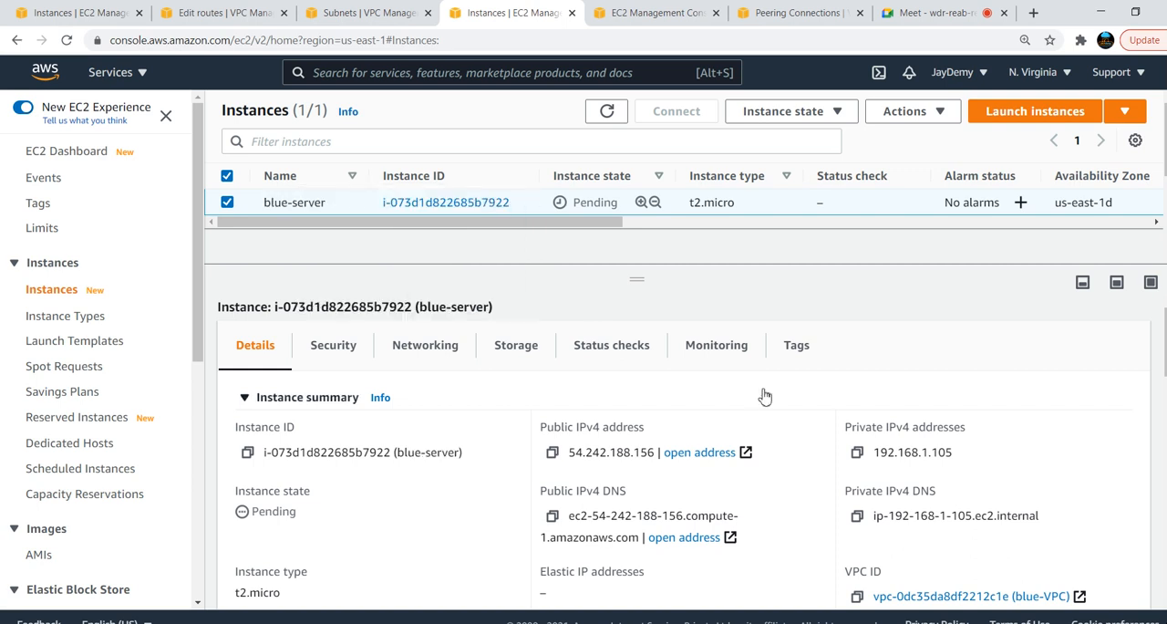
Copy blue-server's private IPv4 address and paste 192.168.1.105 beside the EC2 label in the Blue-VPC box of the Paint diagram
left_click(859, 453)
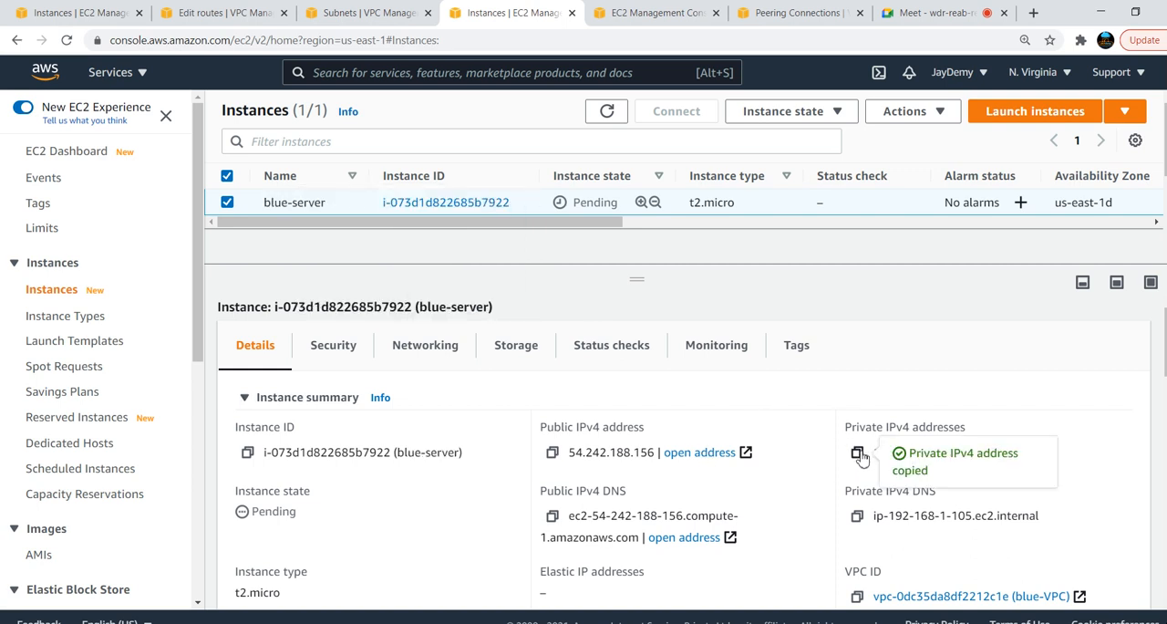
key("alt+Tab")
left_click(551, 144)
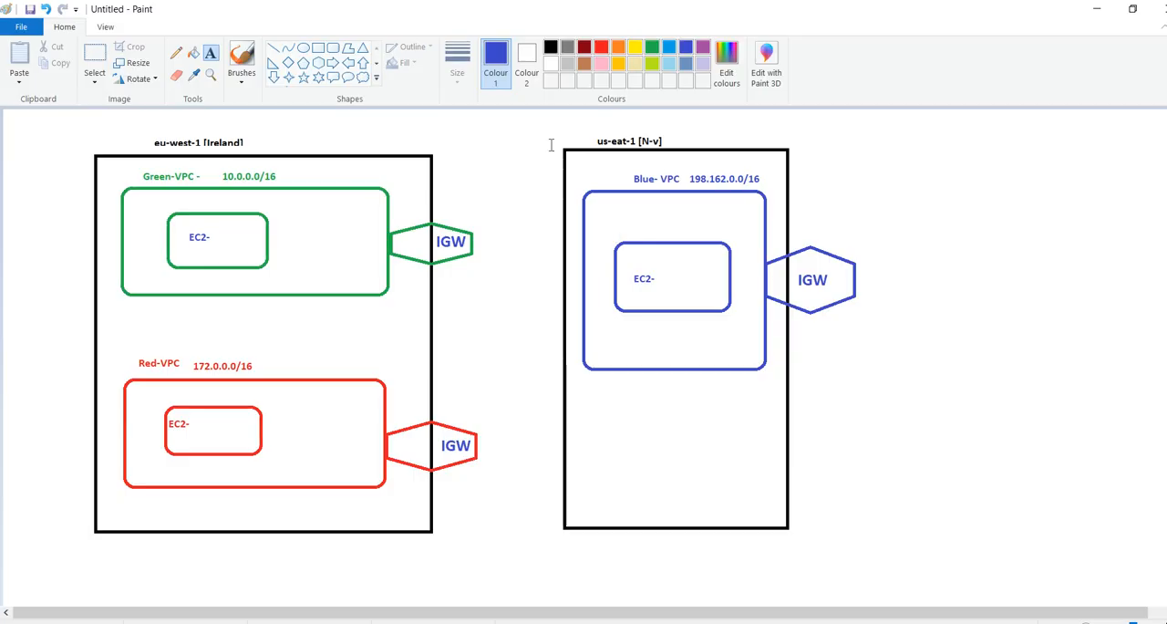
left_click(660, 279)
key("ctrl+v")
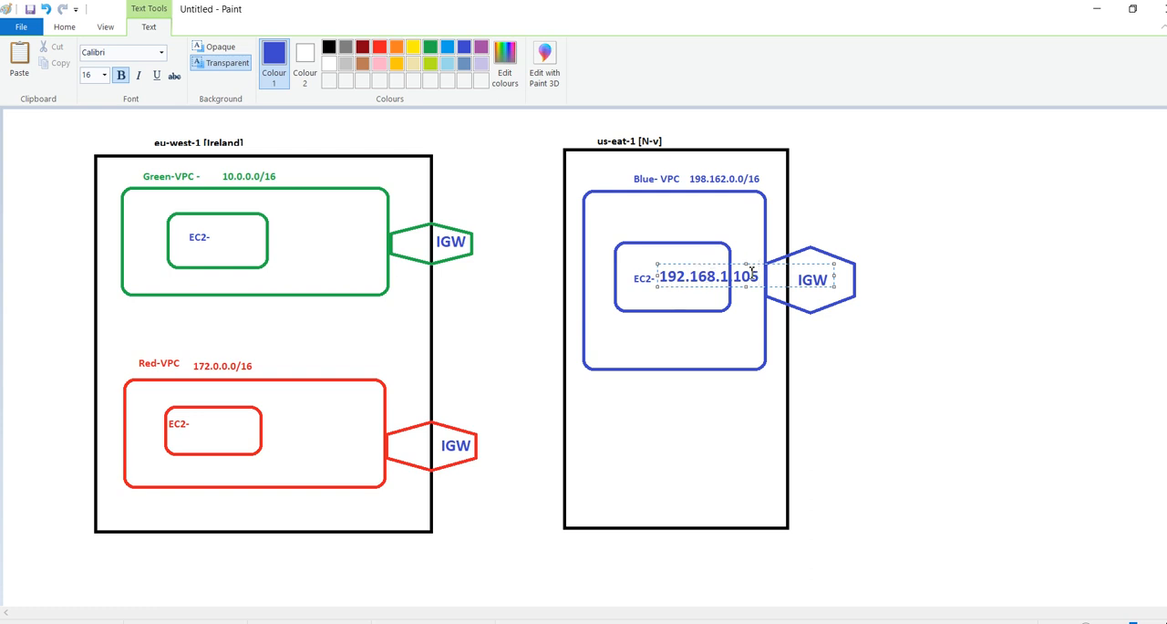
left_click(701, 346)
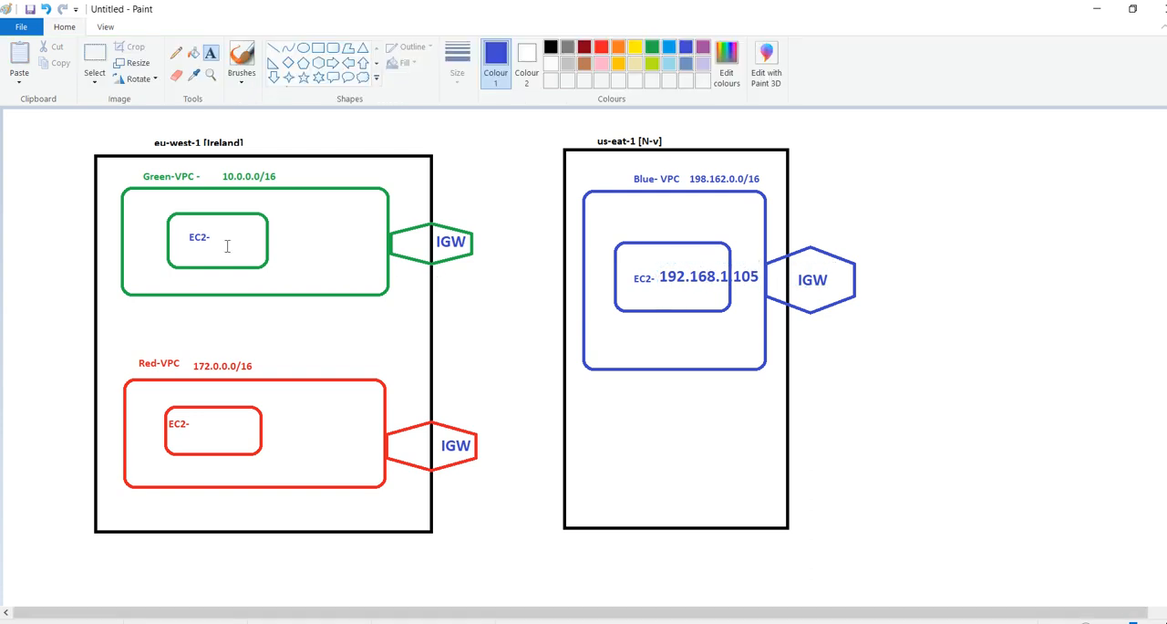
Copy RED_SERVER's private IPv4 address from the Ireland console and add 172.0.1.136 in red beside the Red-VPC EC2 label in Paint
left_click(226, 238)
key("alt+Tab")
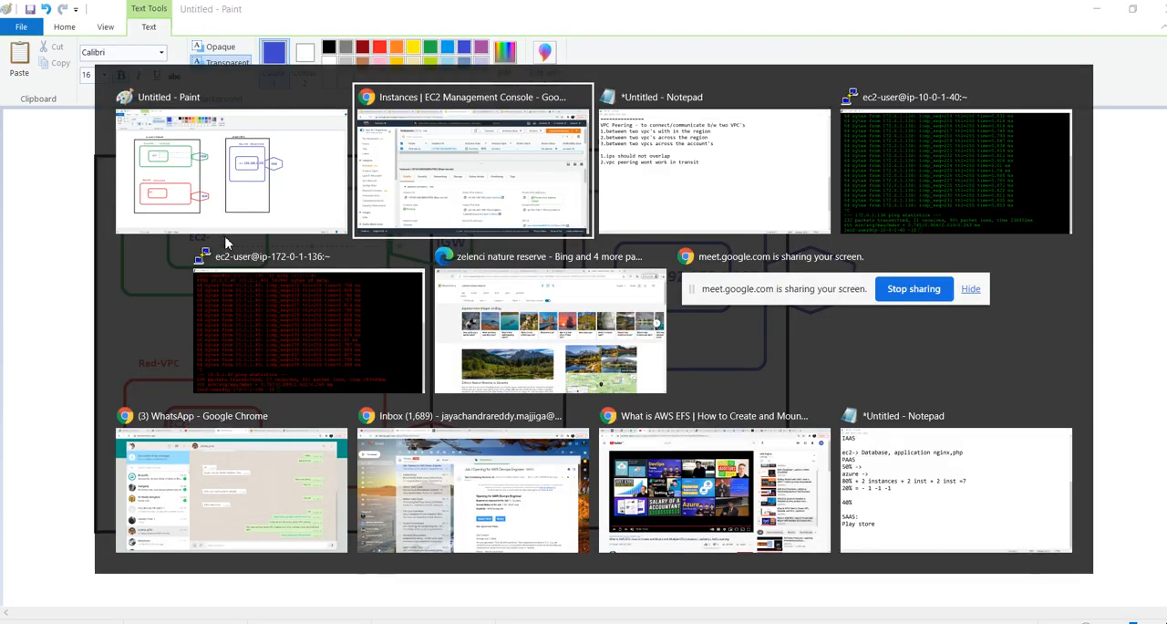
left_click(68, 13)
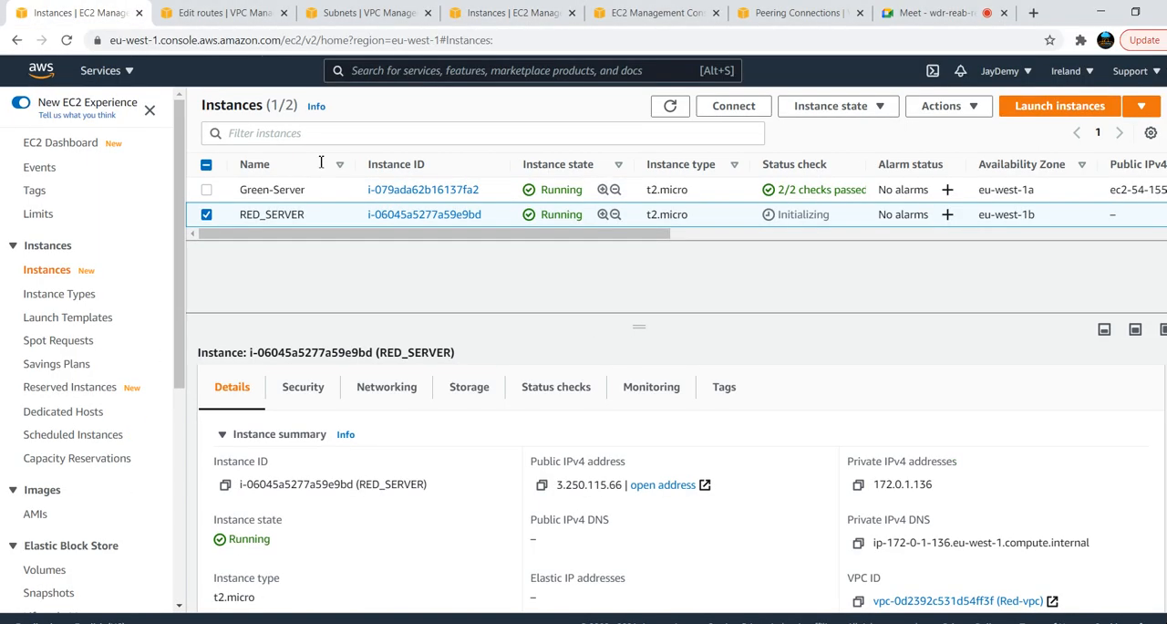
left_click(858, 485)
key("alt+Tab")
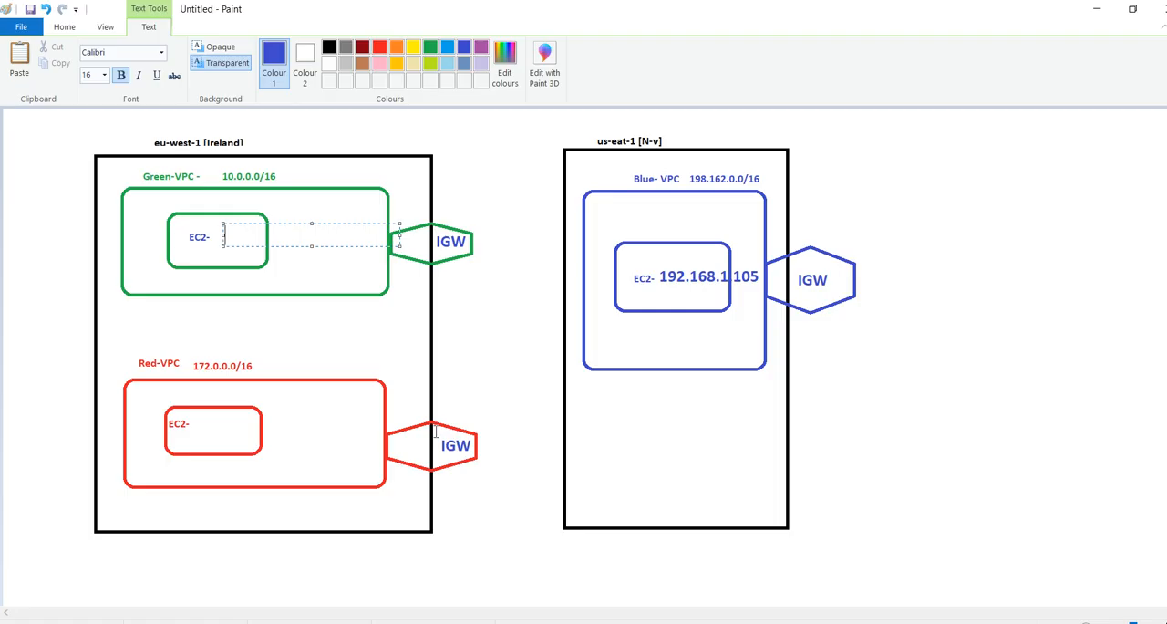
left_click(199, 425)
left_click(199, 425)
key("ctrl+v")
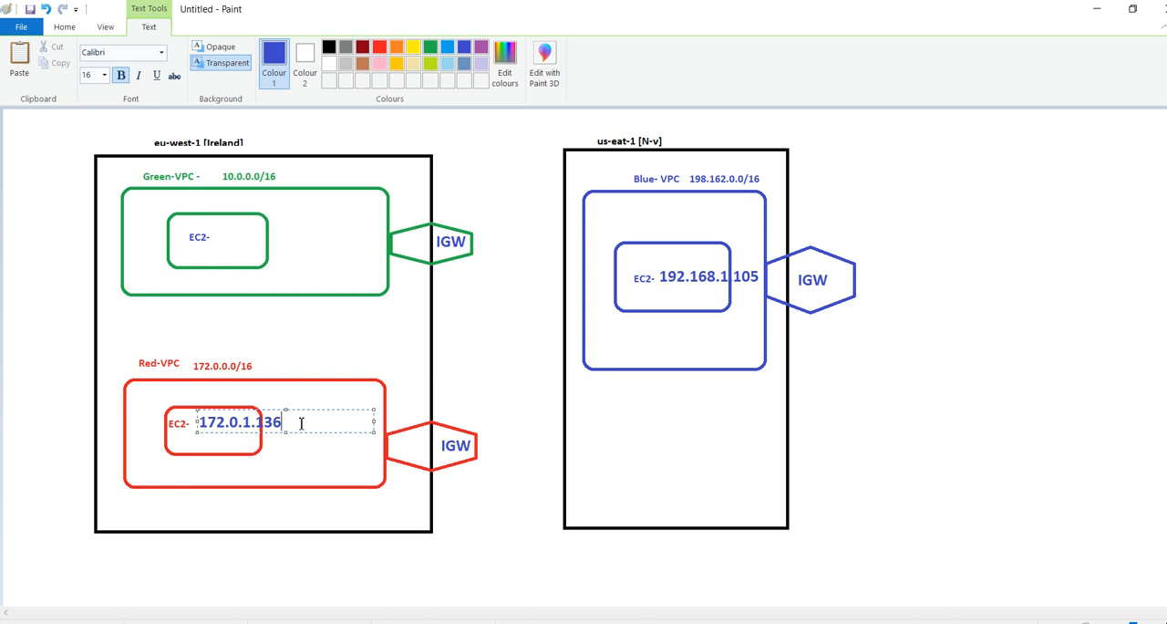
left_click_drag(301, 423, 194, 418)
left_click(380, 47)
Copy Green-Server's private IPv4 address and add 10.0.1.40 in green beside the Green-VPC EC2 label in the Paint diagram
left_click(220, 241)
left_click(219, 242)
left_click(429, 47)
key("alt+Tab")
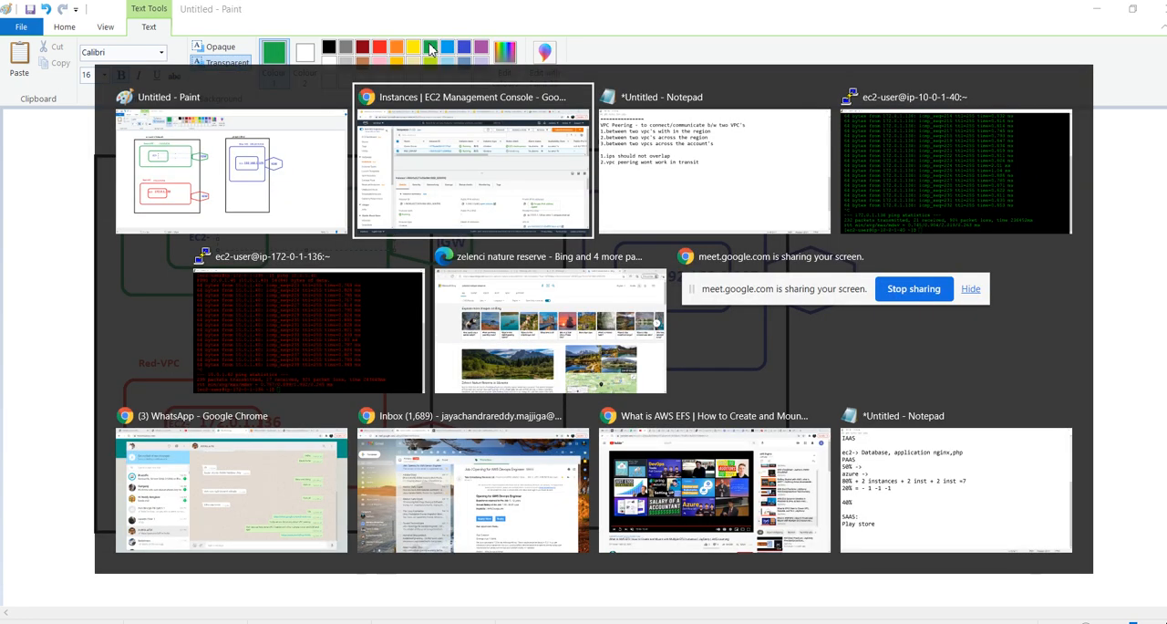
left_click(283, 189)
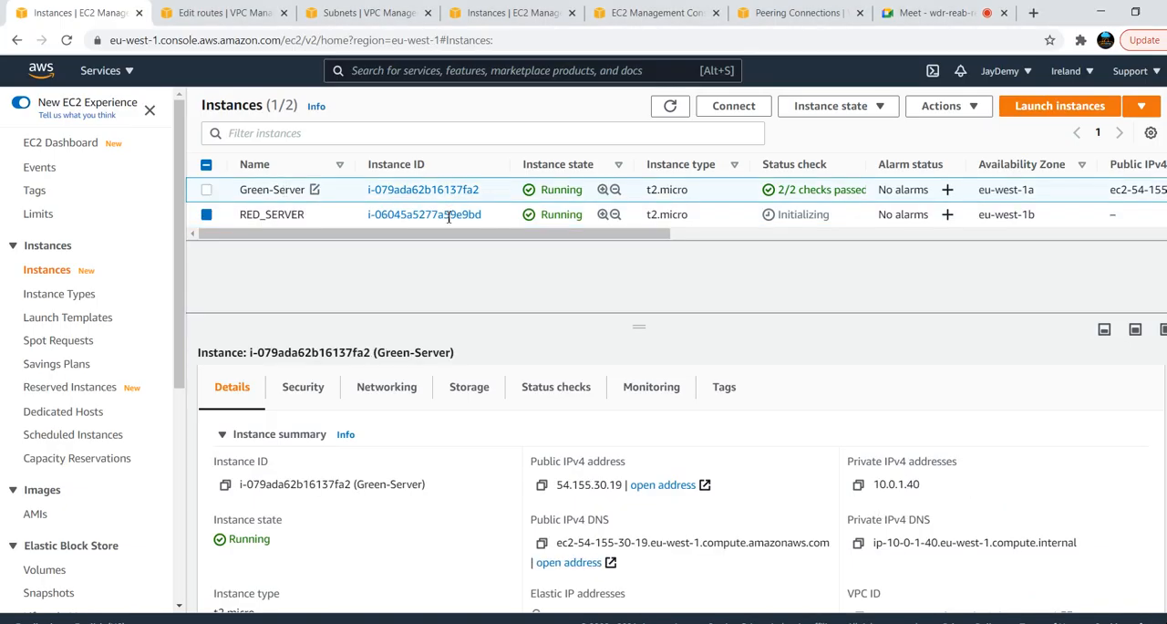
left_click(859, 488)
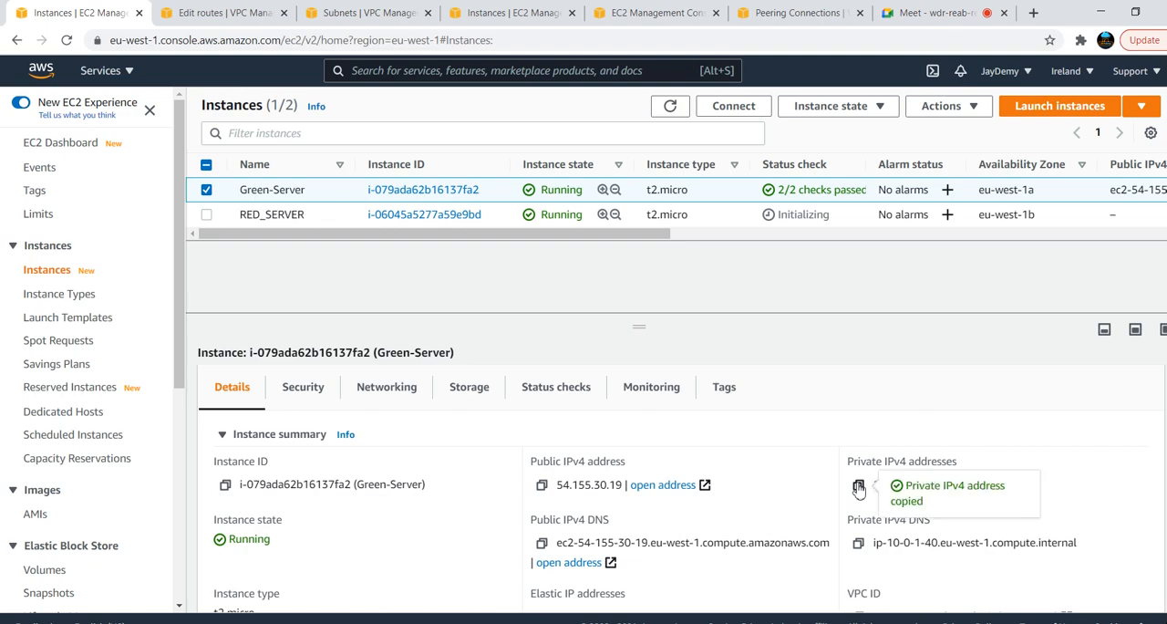
key("alt+Tab")
key("ctrl+v")
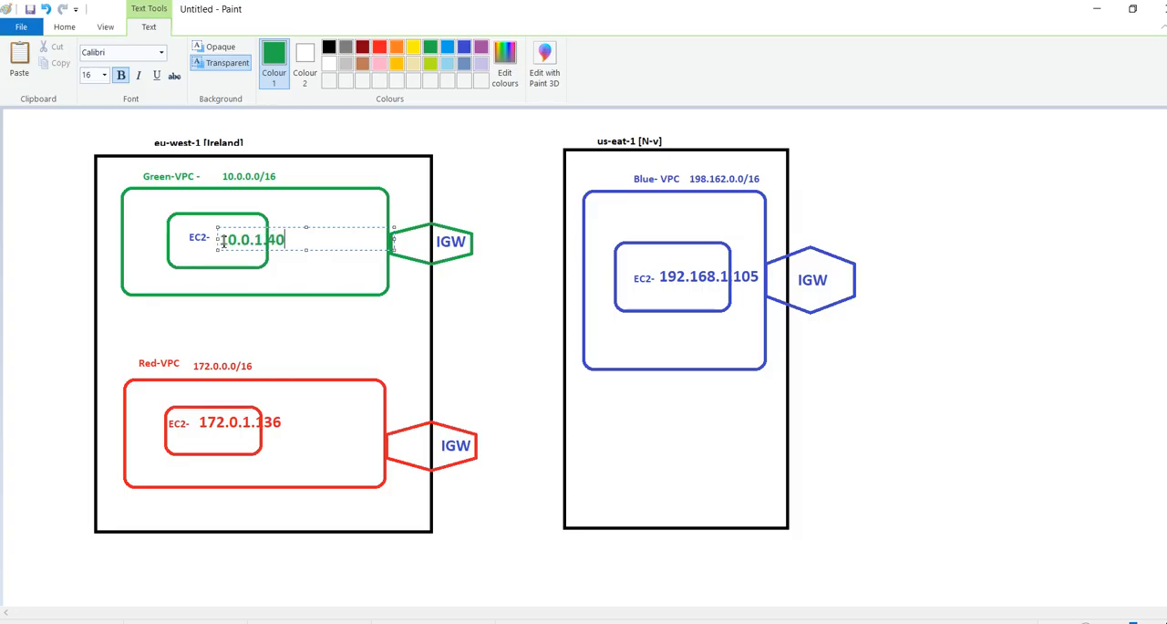
left_click(529, 365)
Return to the N. Virginia EC2 console in Chrome and refresh the instances list to check blue-server's status
key("alt+Tab")
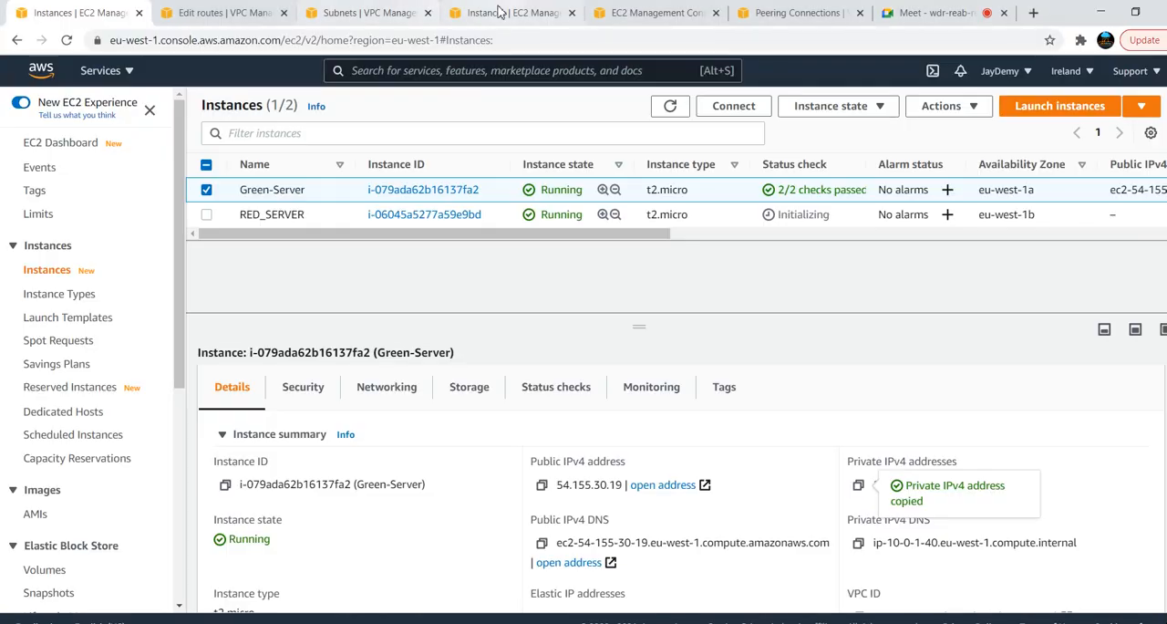
left_click(484, 13)
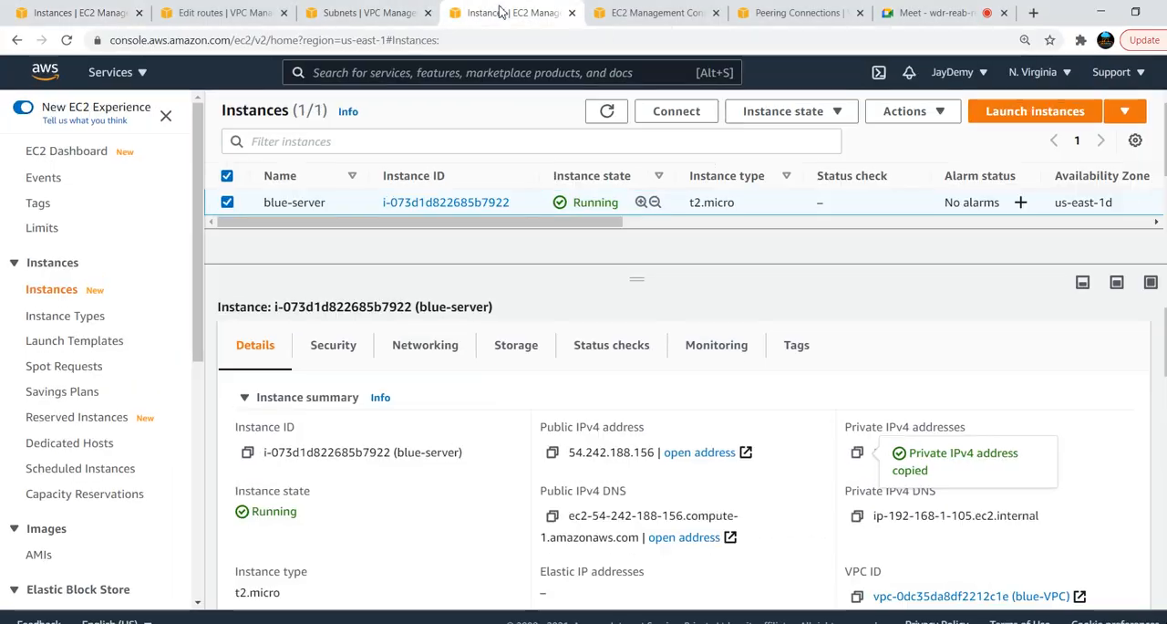
left_click(607, 112)
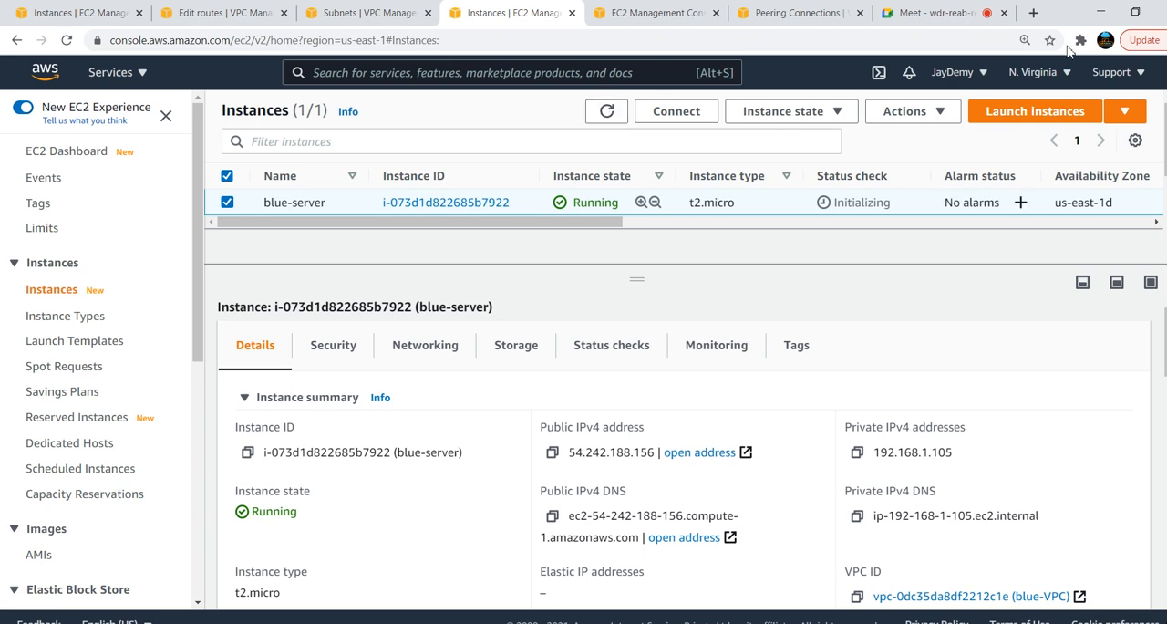
Open the US East (Ohio) EC2 console in a separate browser tab and display its key pairs
left_click(1056, 74)
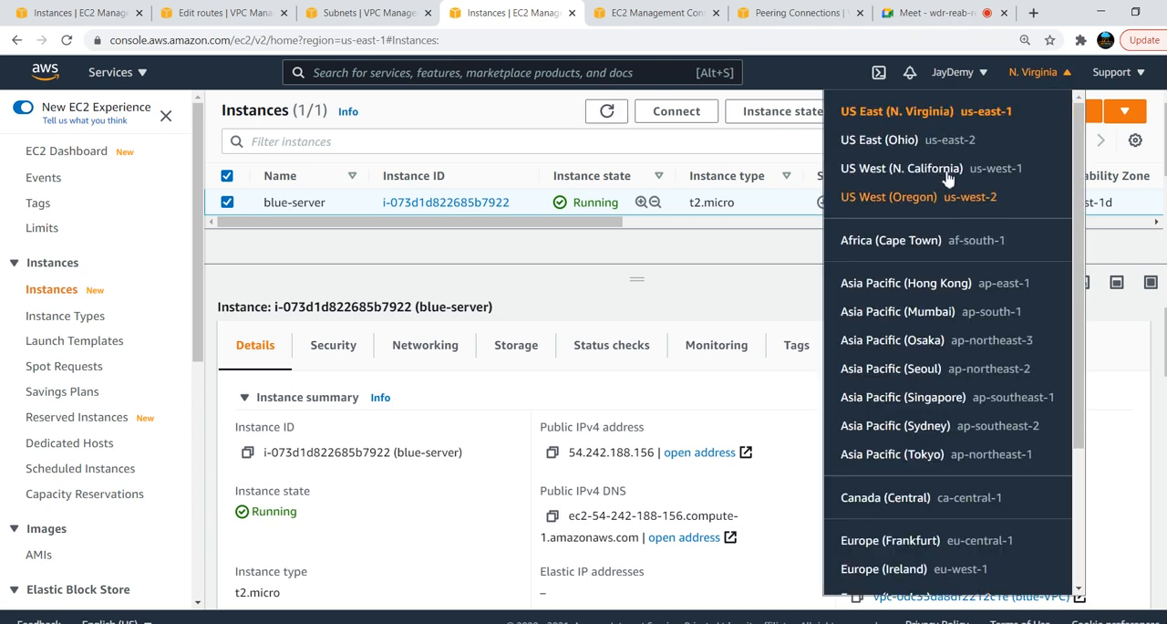
left_click(932, 146, "ctrl")
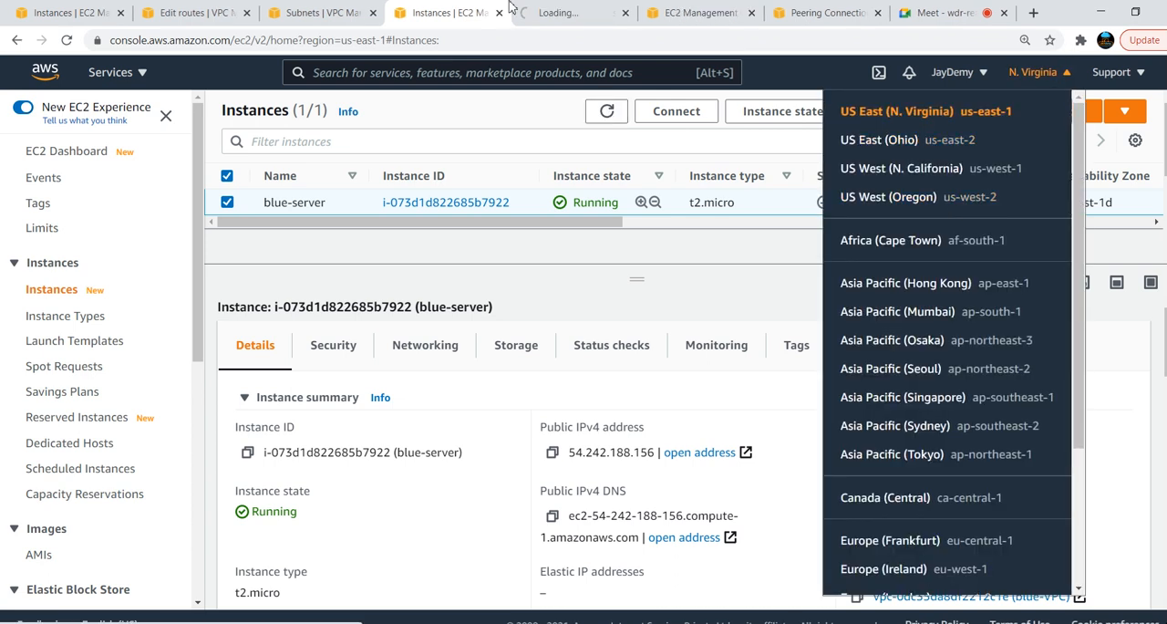
left_click(584, 11)
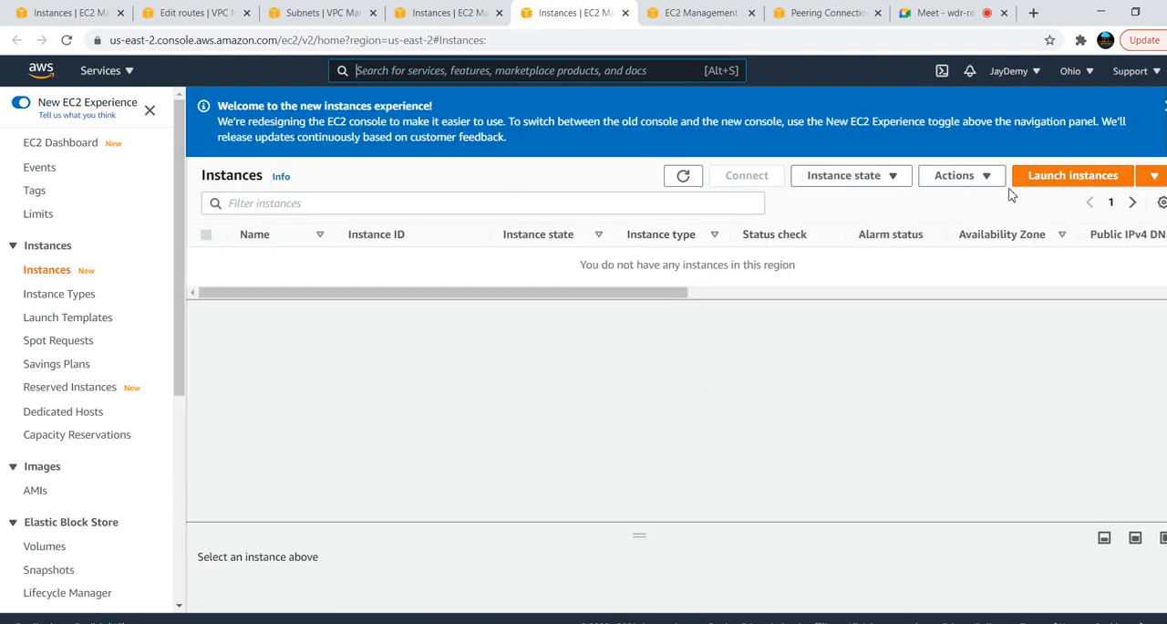
left_click(73, 153)
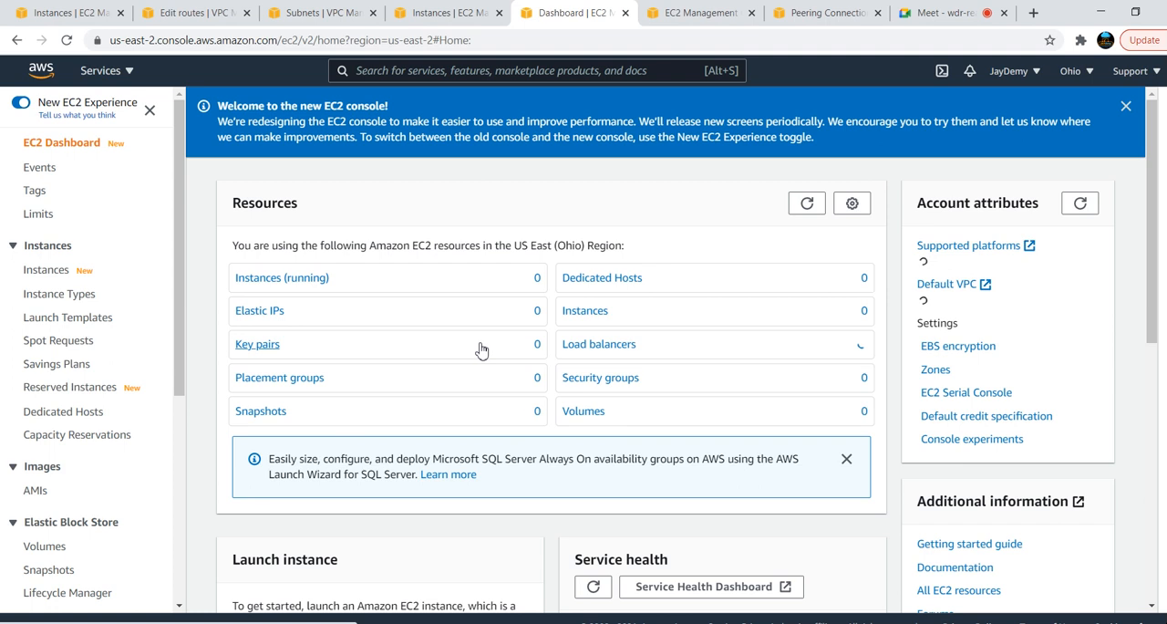
left_click(1127, 107)
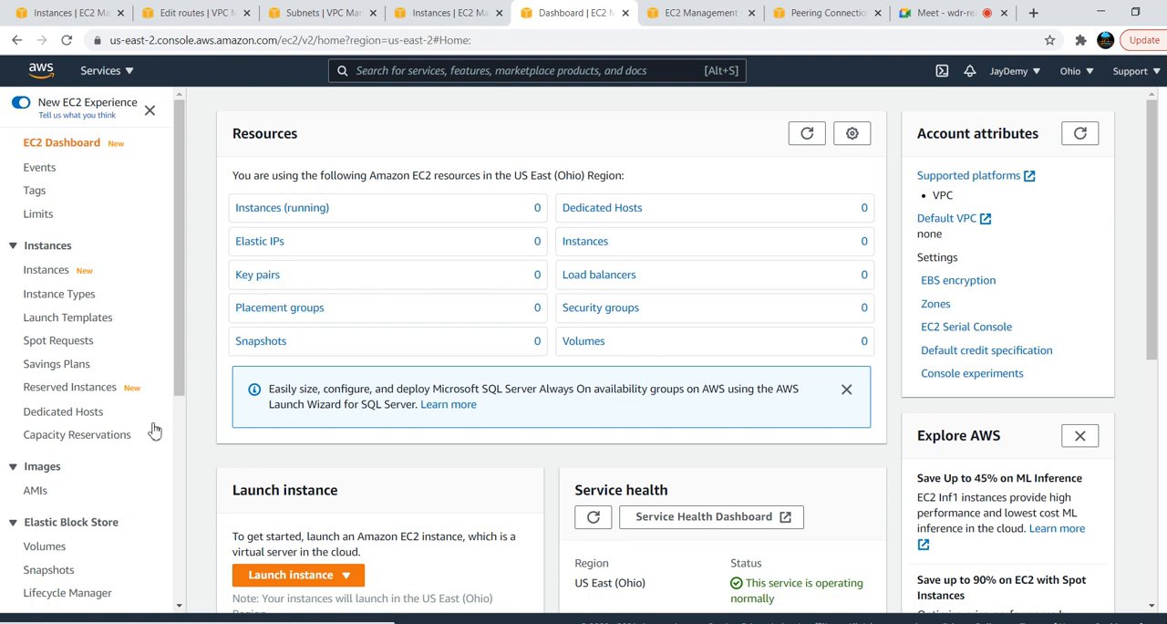
left_click(263, 275)
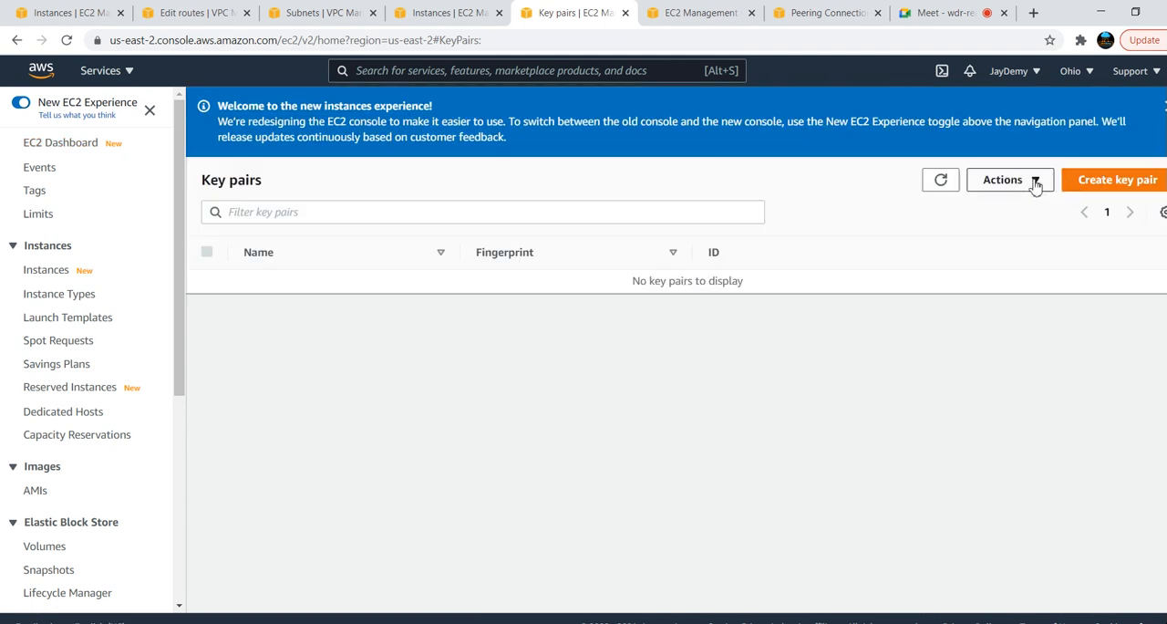
Start importing a key pair in Ohio, name it aws-batch-1, and review the key pair file instructions
left_click(1038, 182)
left_click(1022, 205)
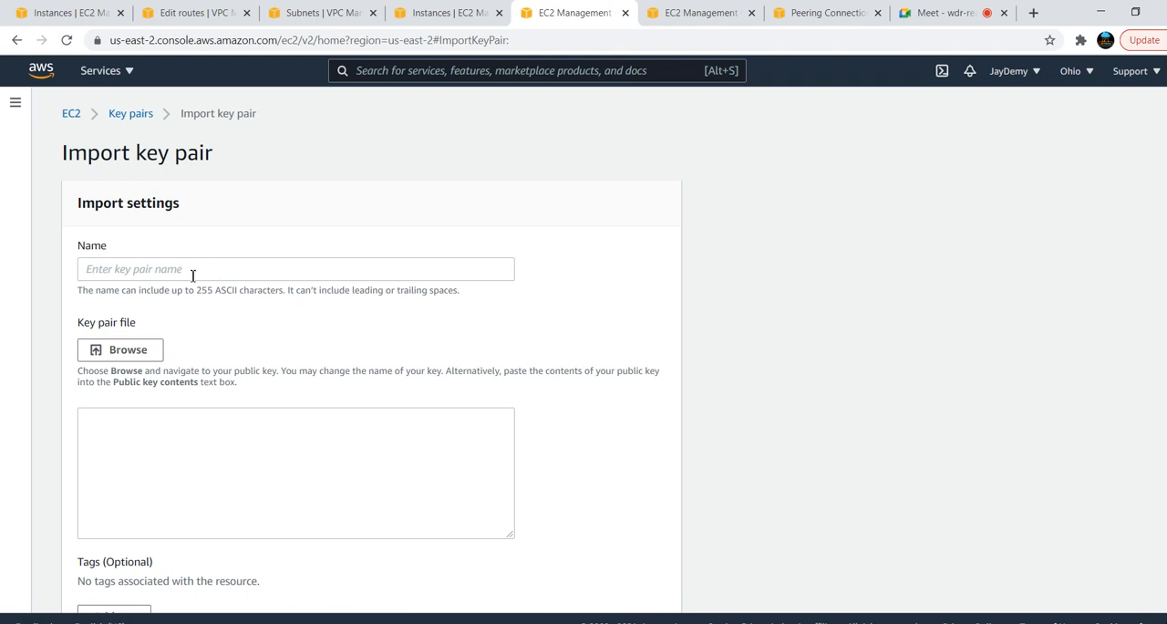
left_click(193, 274)
type("aws-batch-1")
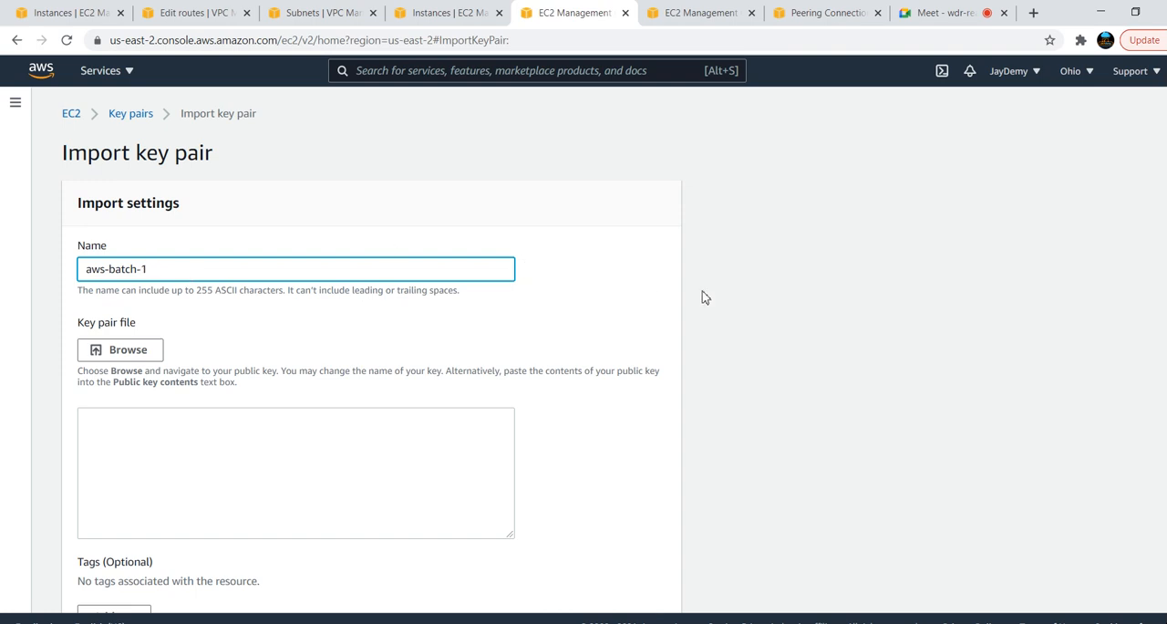
left_click(705, 297)
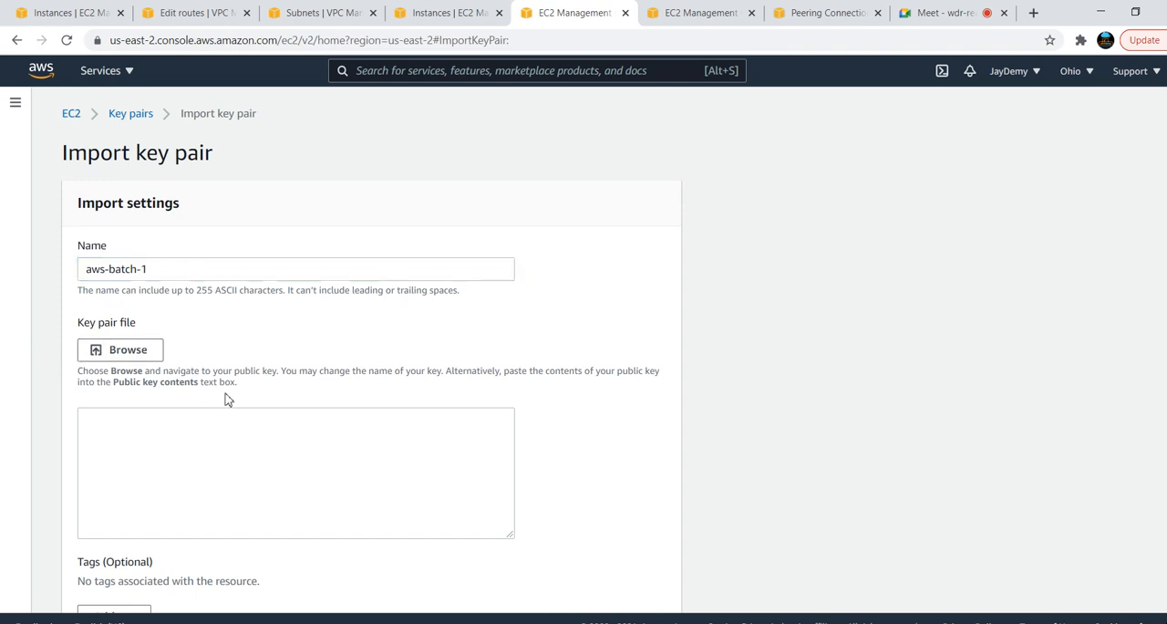
left_click_drag(248, 388, 81, 361)
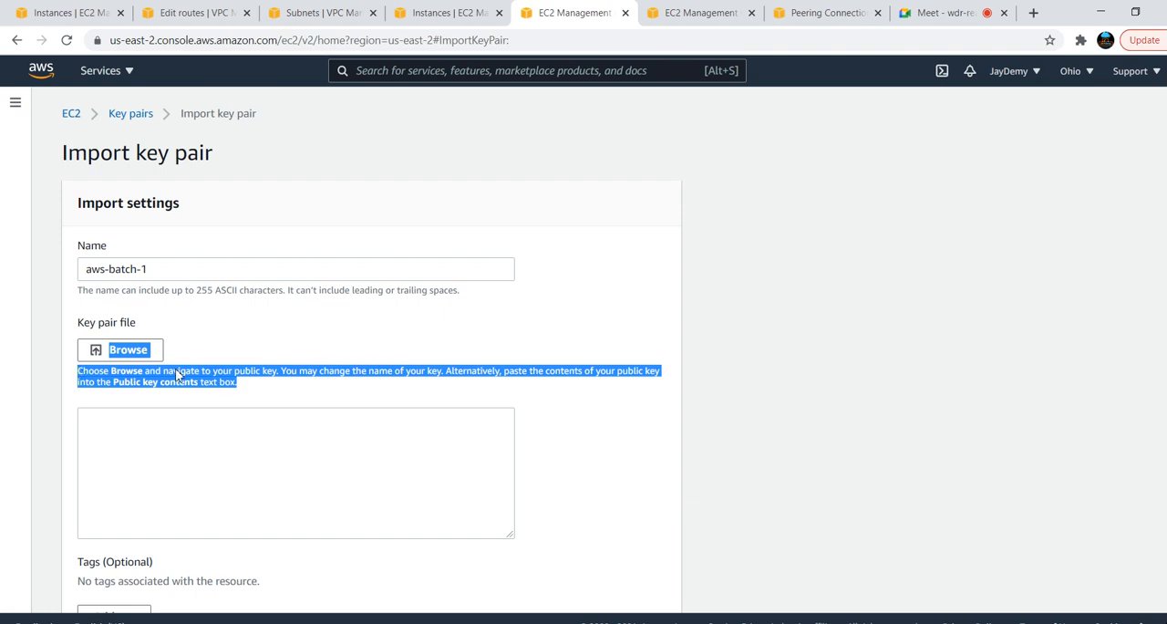
left_click(667, 468)
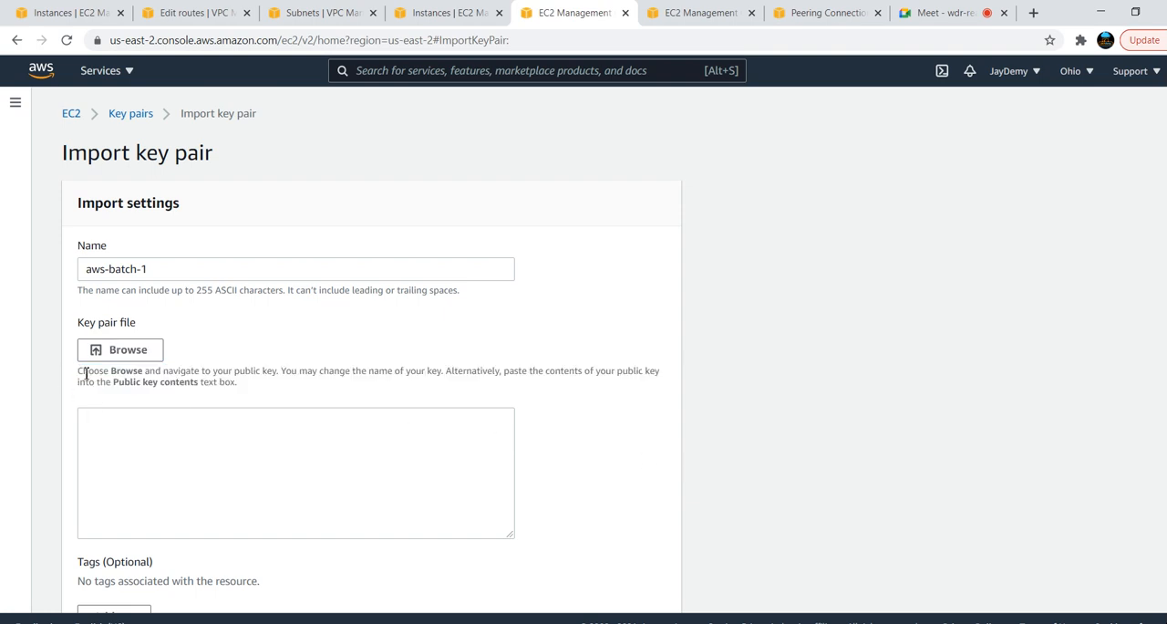
key("alt+Tab")
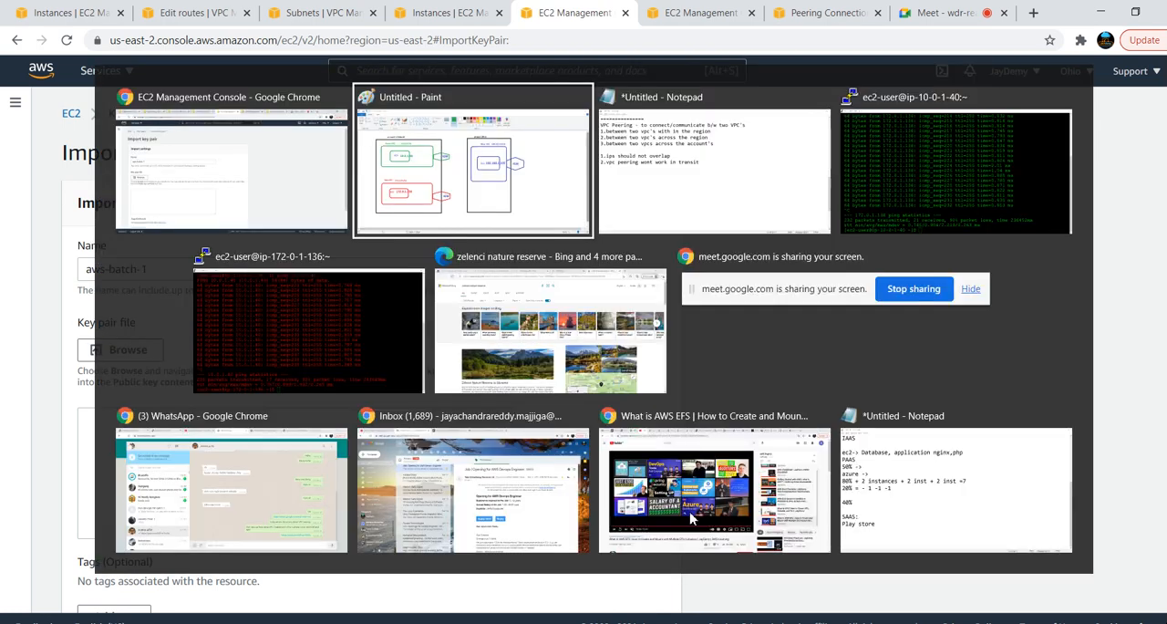
key("alt+Tab")
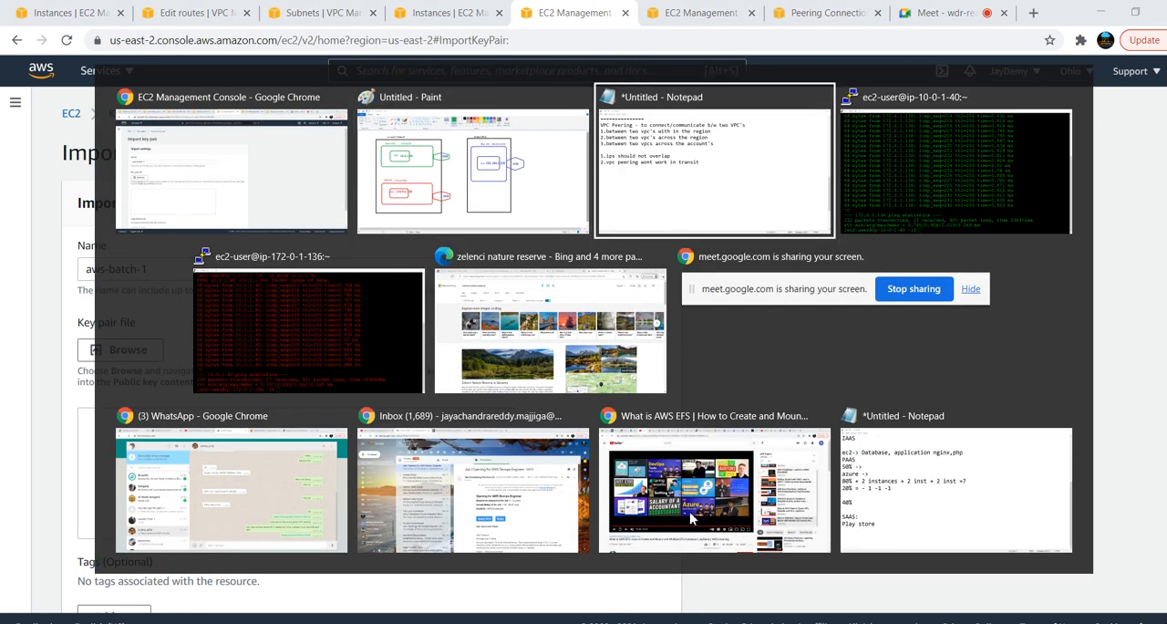
key("alt+Tab")
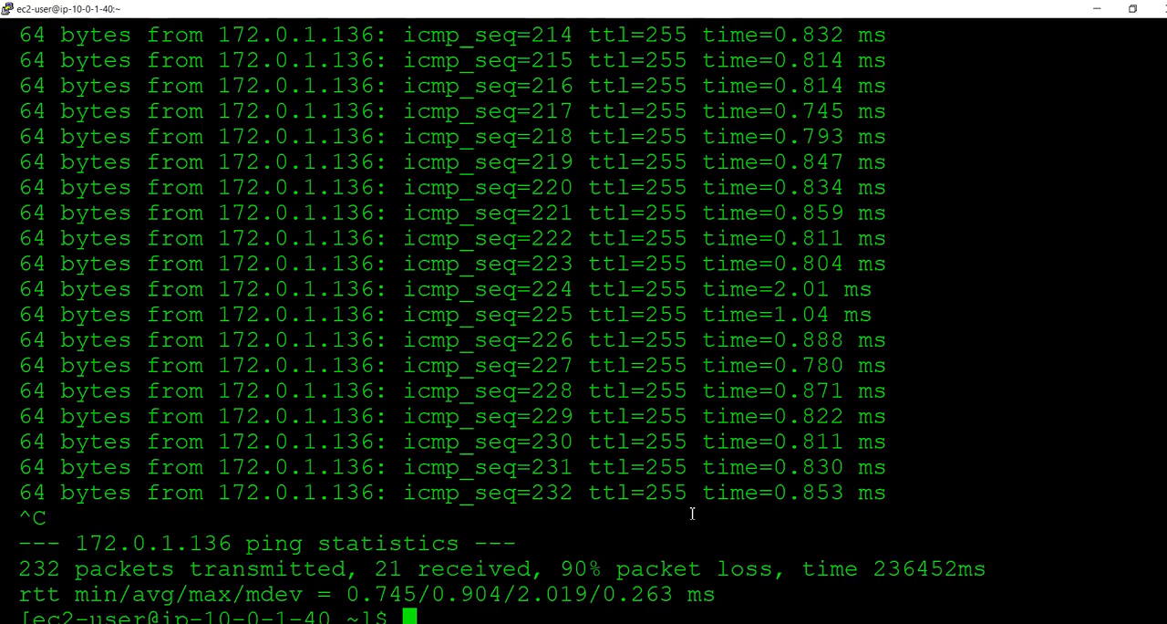
key("ctrl+l")
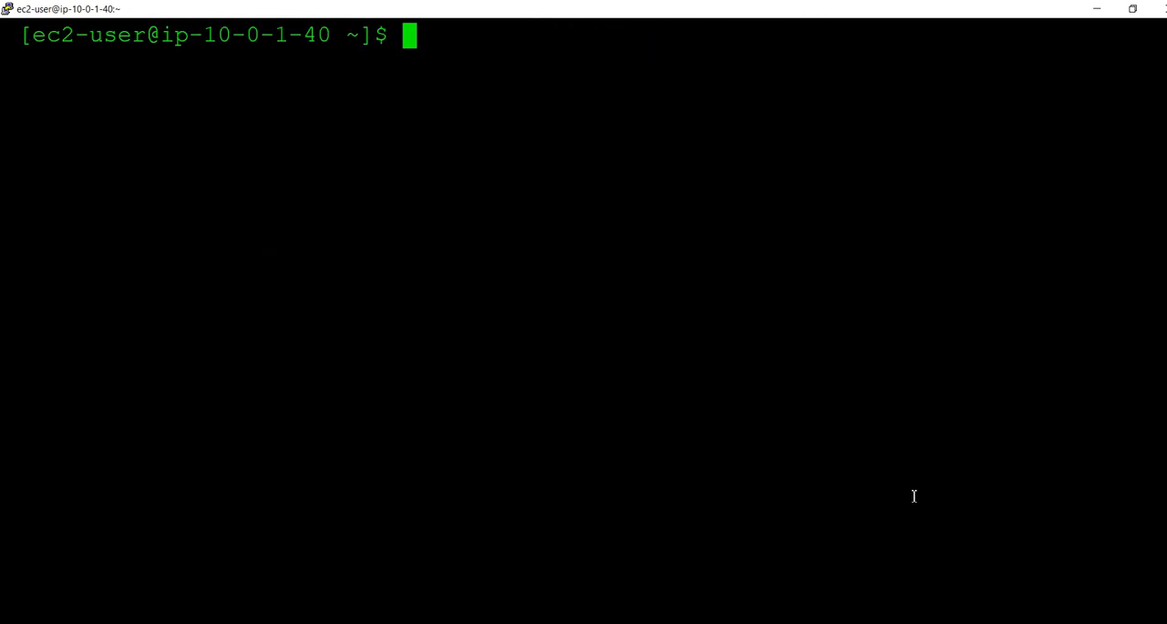
type("curl ")
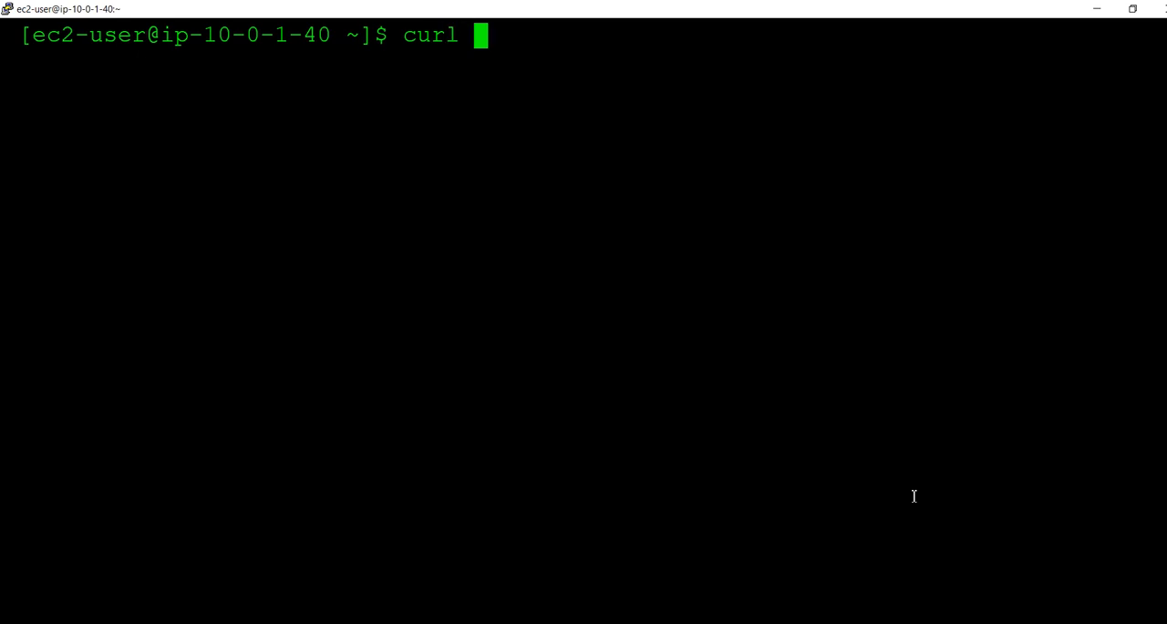
type("http")
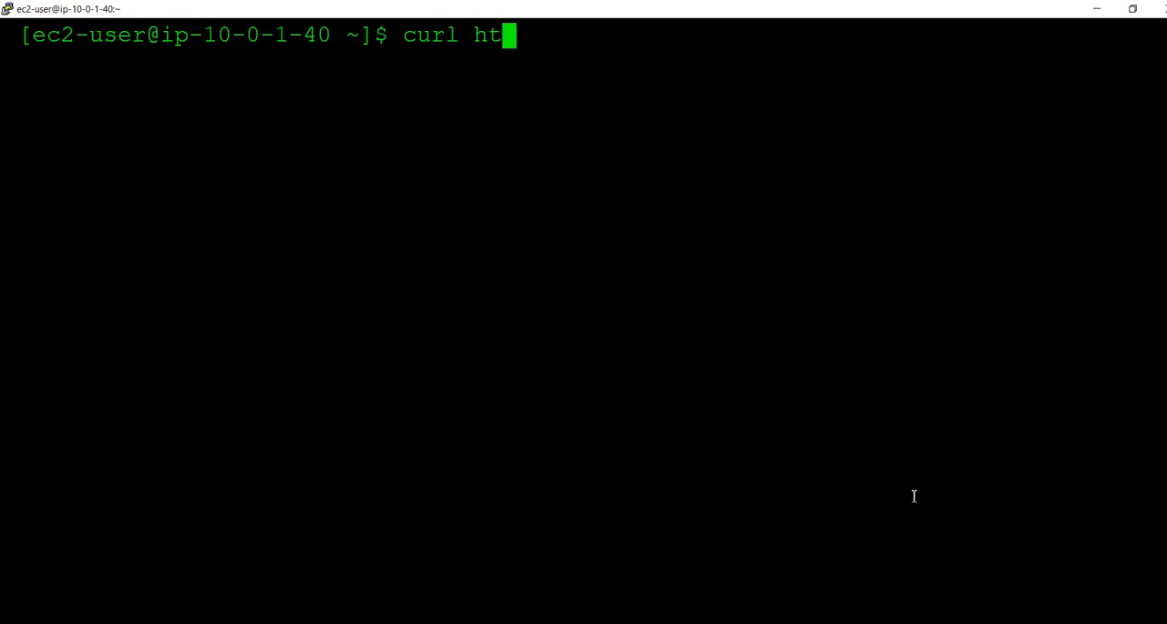
type("://")
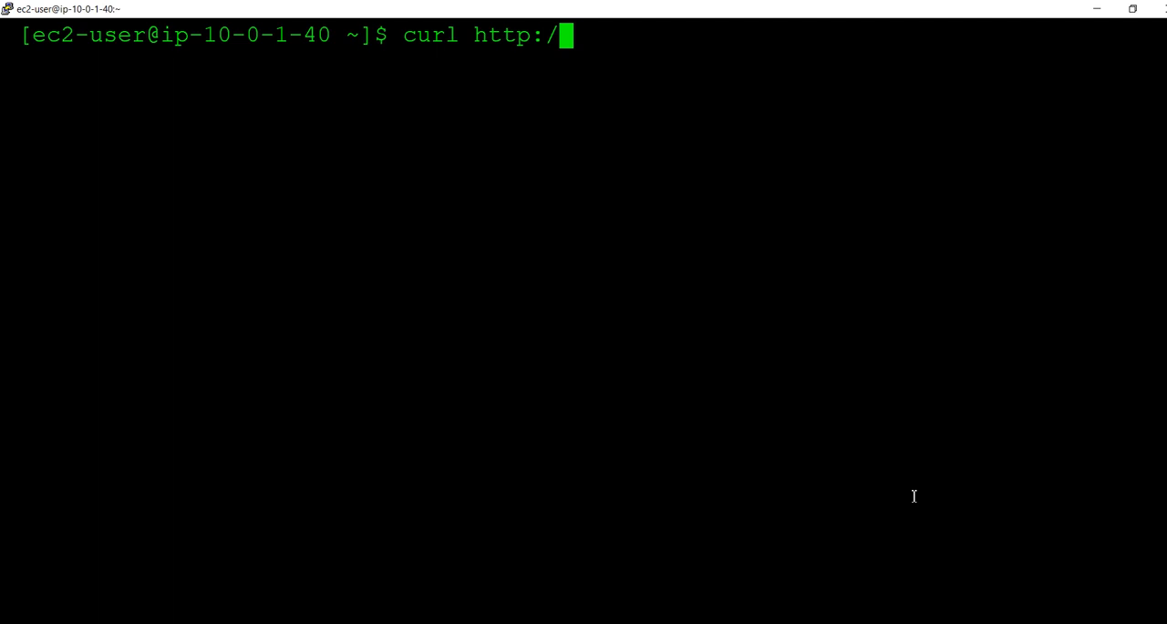
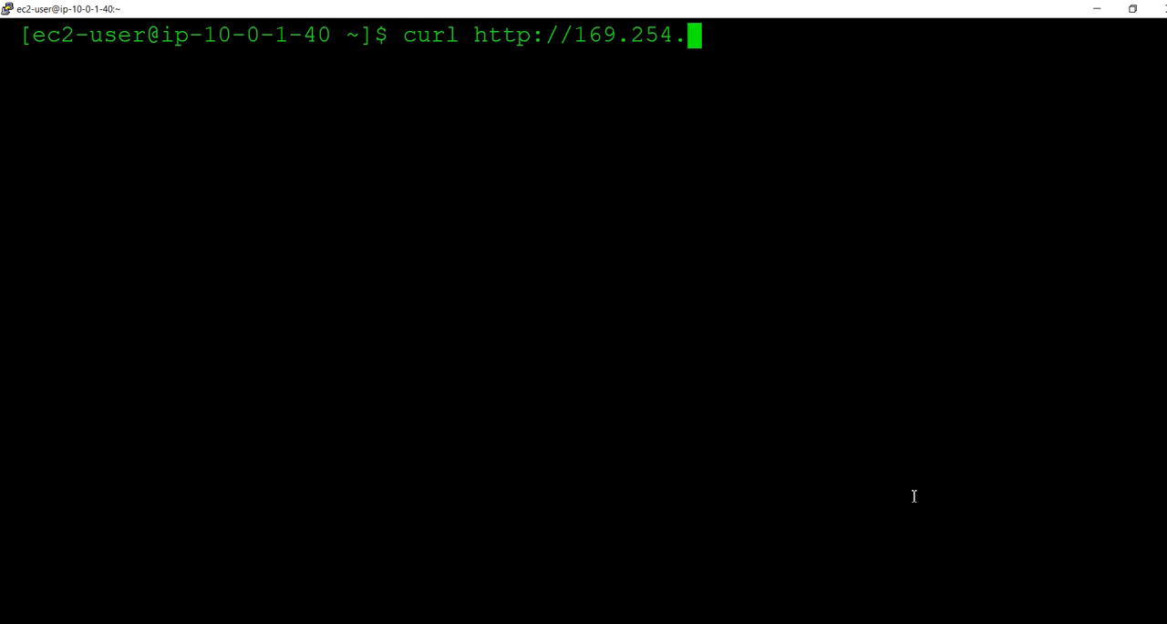
type("169.2")
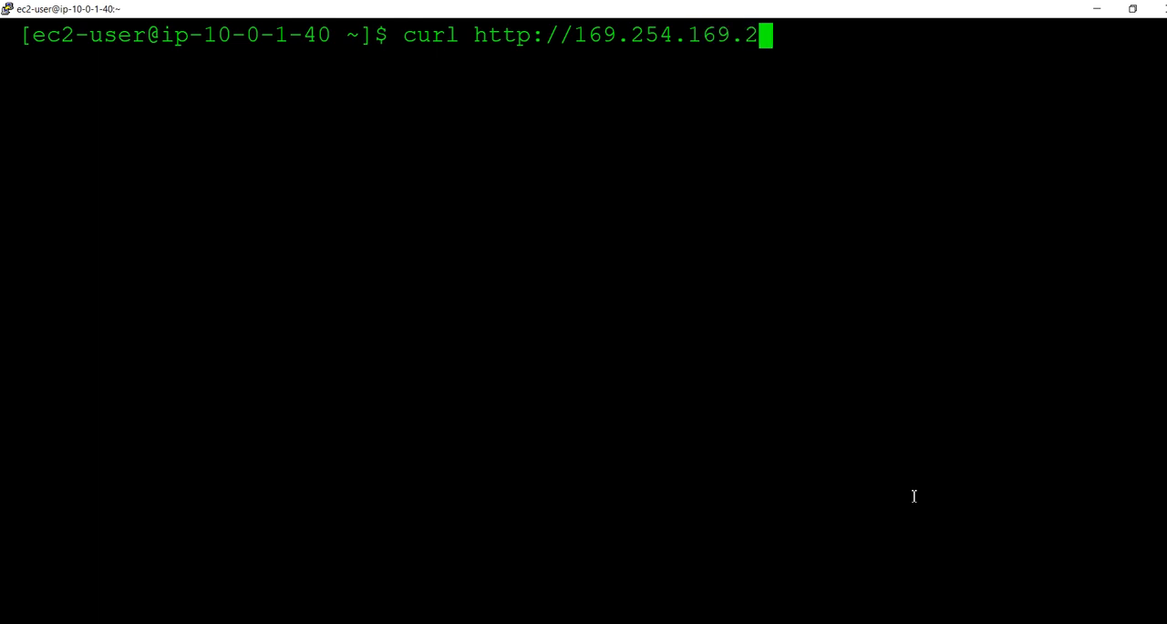
type("54/latest/meta-data")
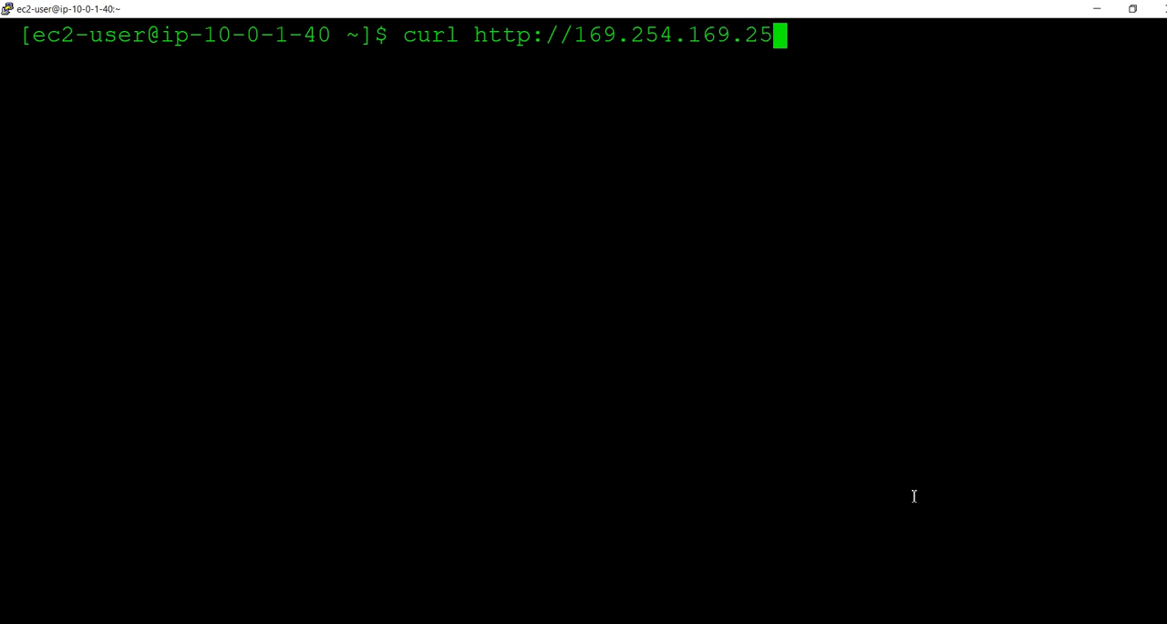
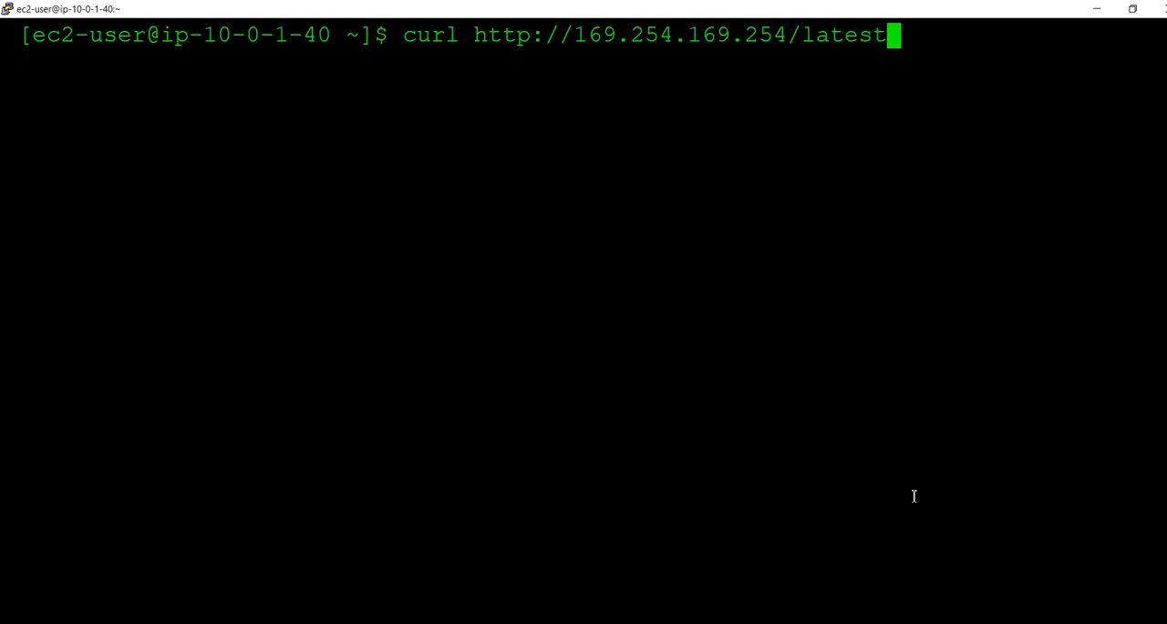
type("/latest")
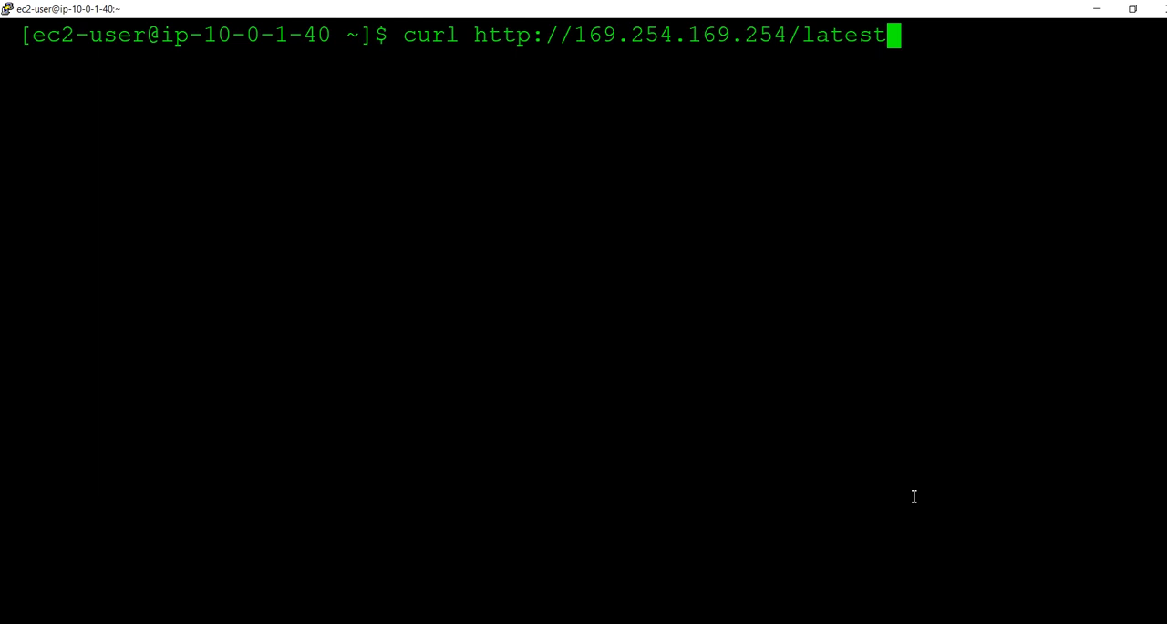
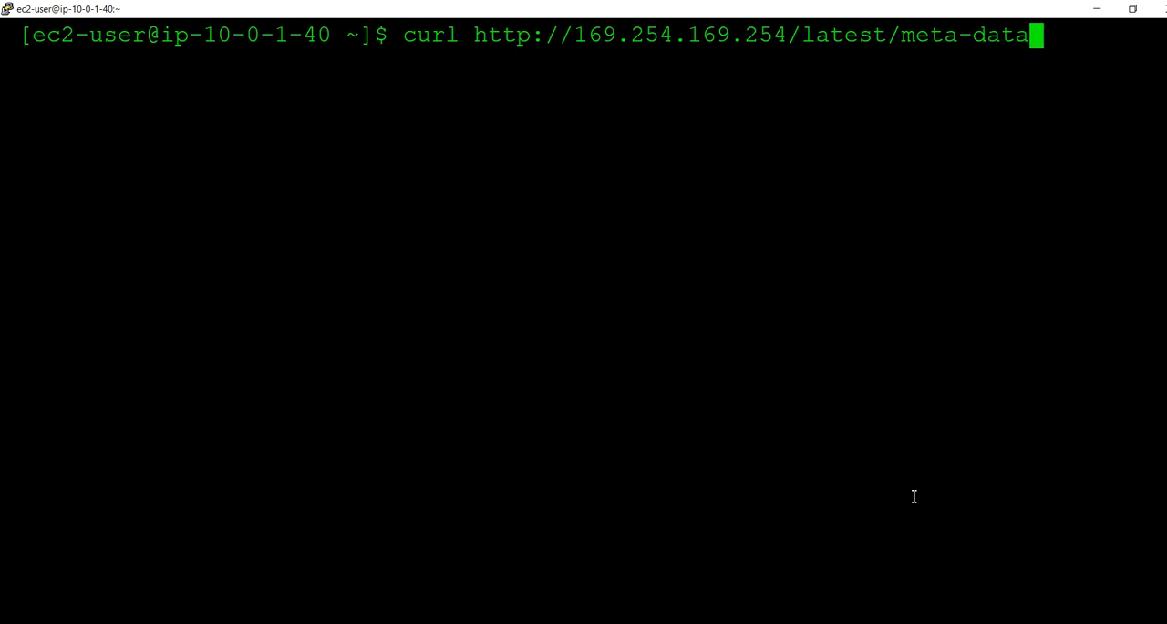
key("Return")
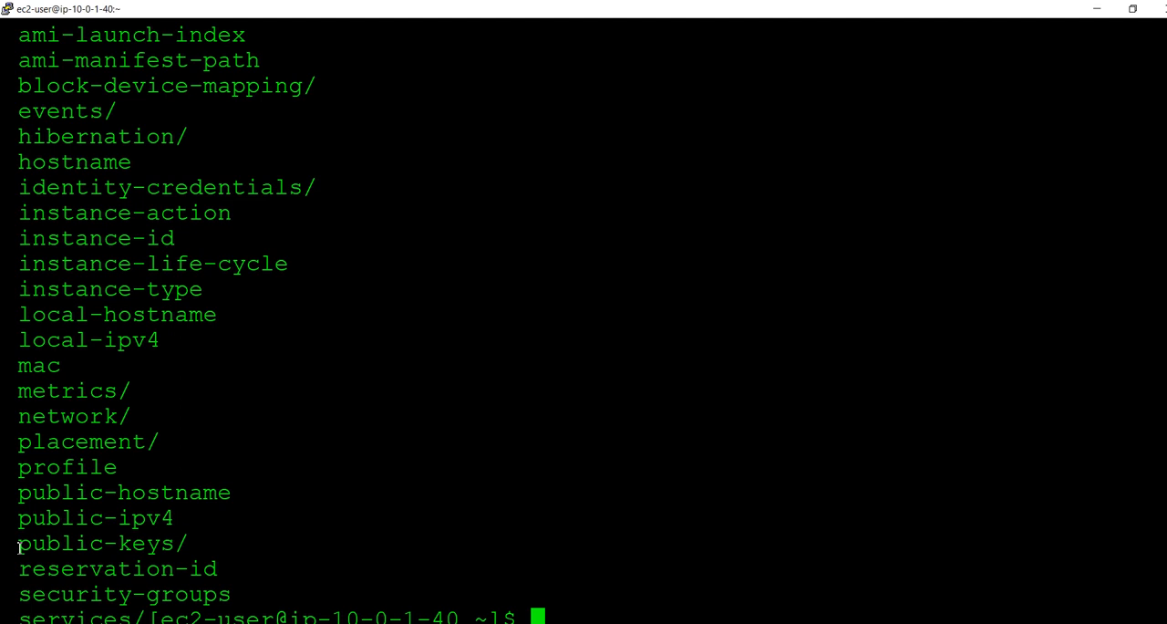
key("Up")
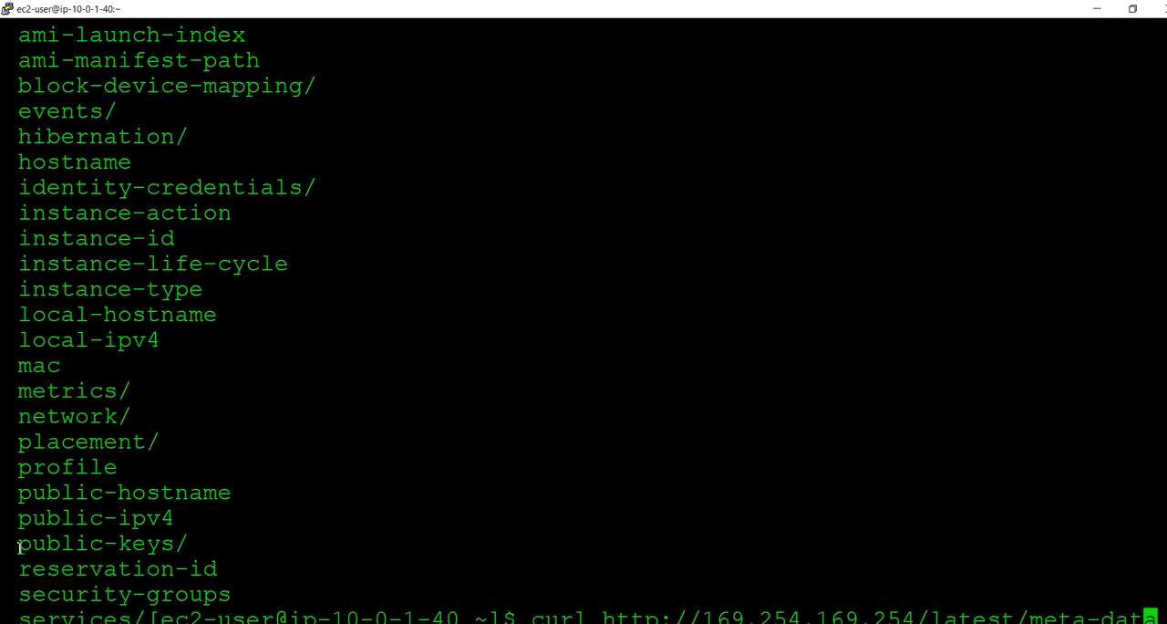
type("/")
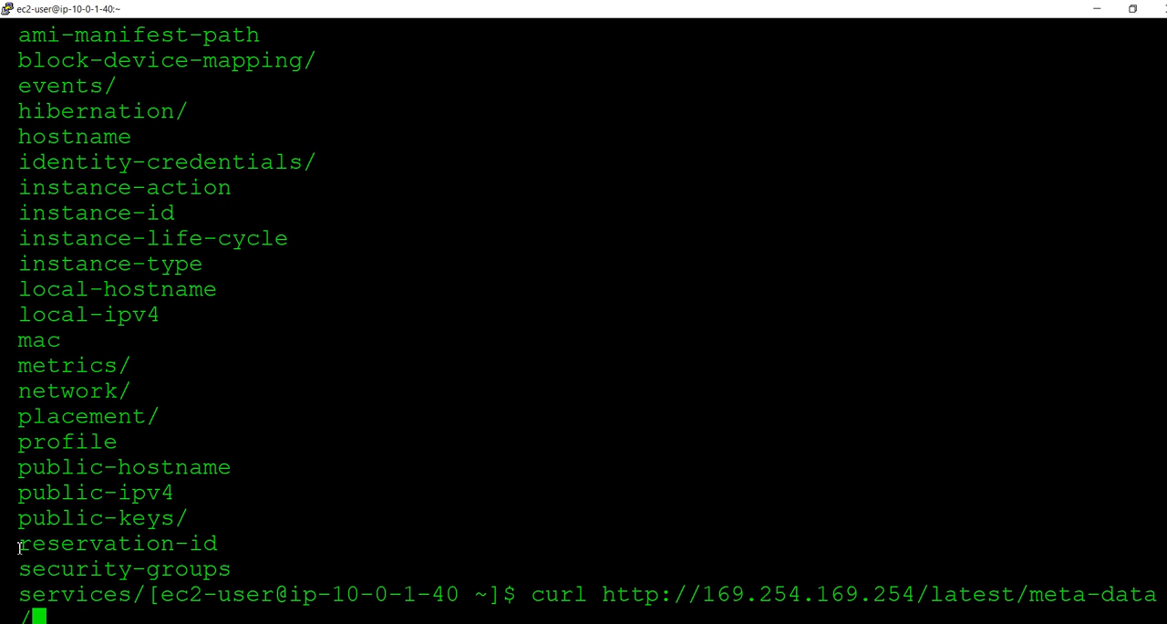
type("pub")
type("lic")
type("-k")
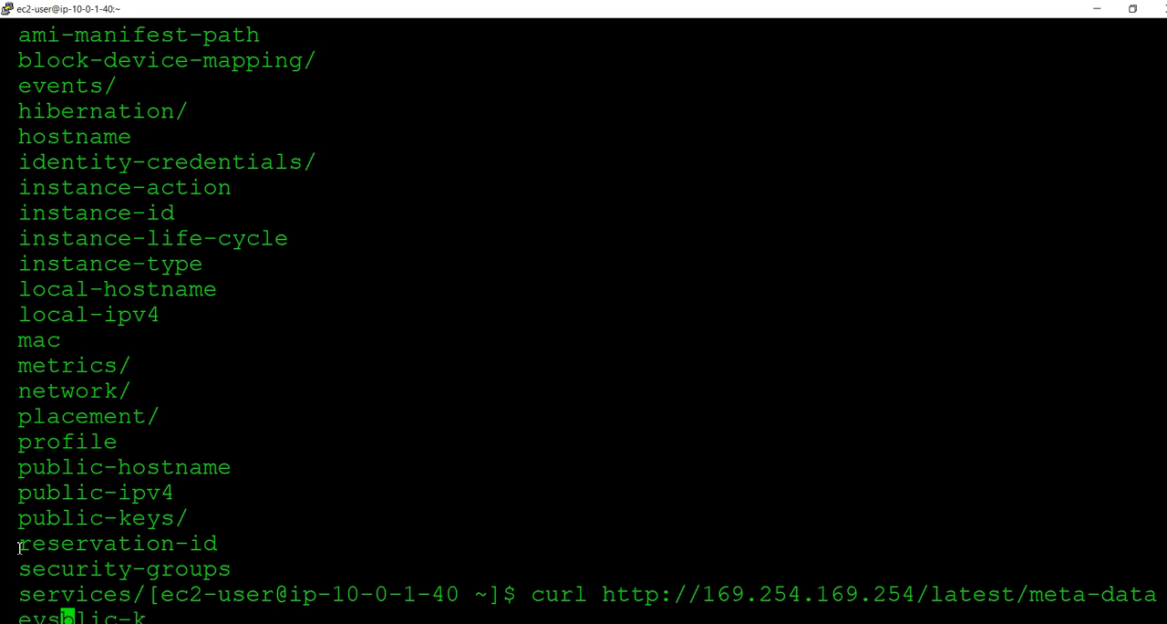
type("eys/")
key("Return")
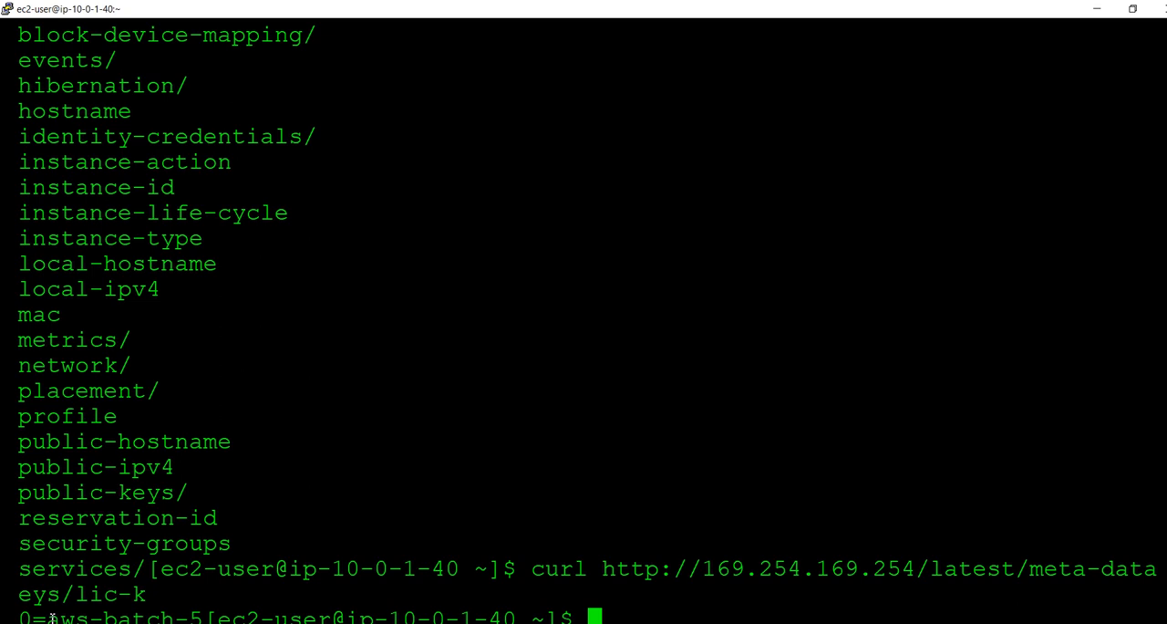
Clear the terminal and bring back the public-keys/ metadata curl command at the prompt
key("ctrl+l")
key("Up")
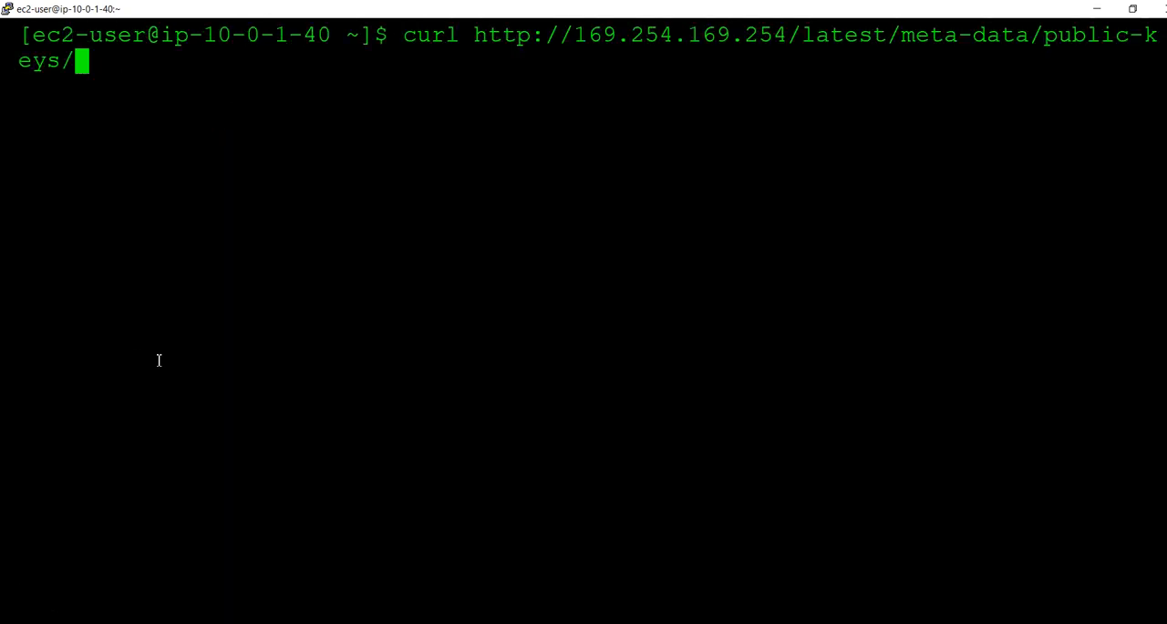
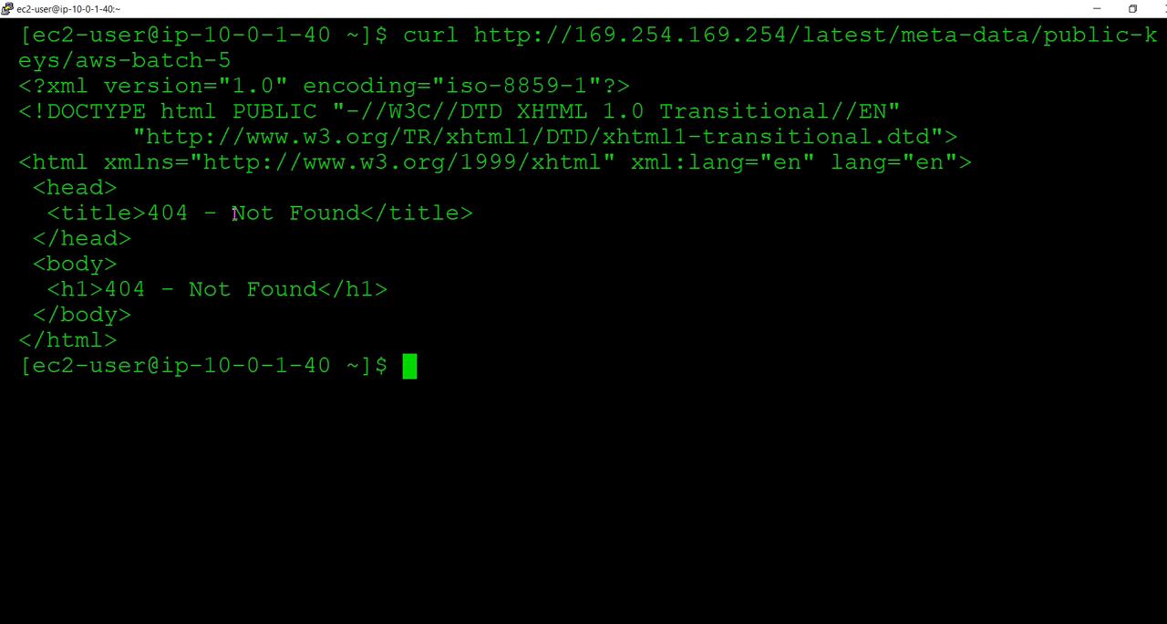
Recall the previous curl command for /latest/meta-data/public-keys/aws-batch-5 at the prompt
key("Up")
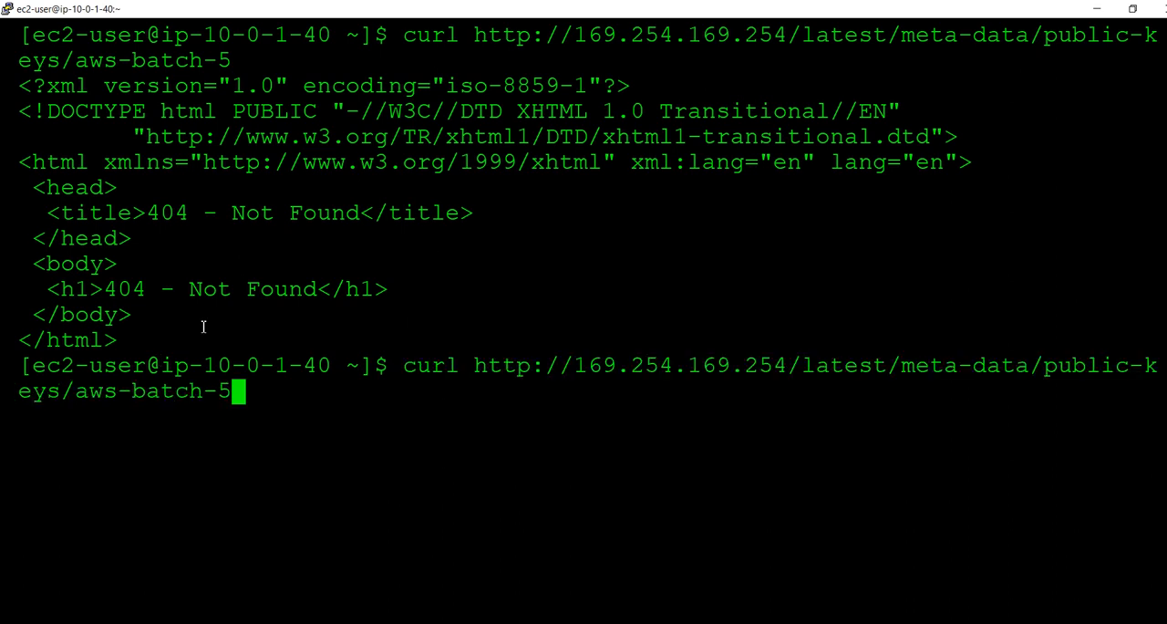
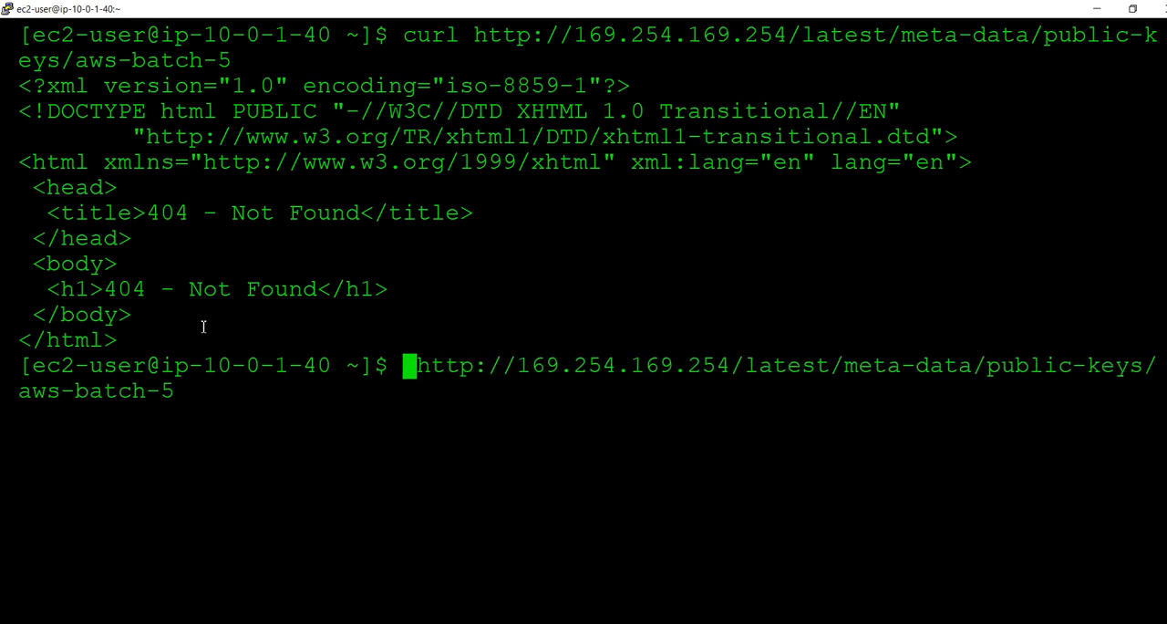
type("cat")
key("Return")
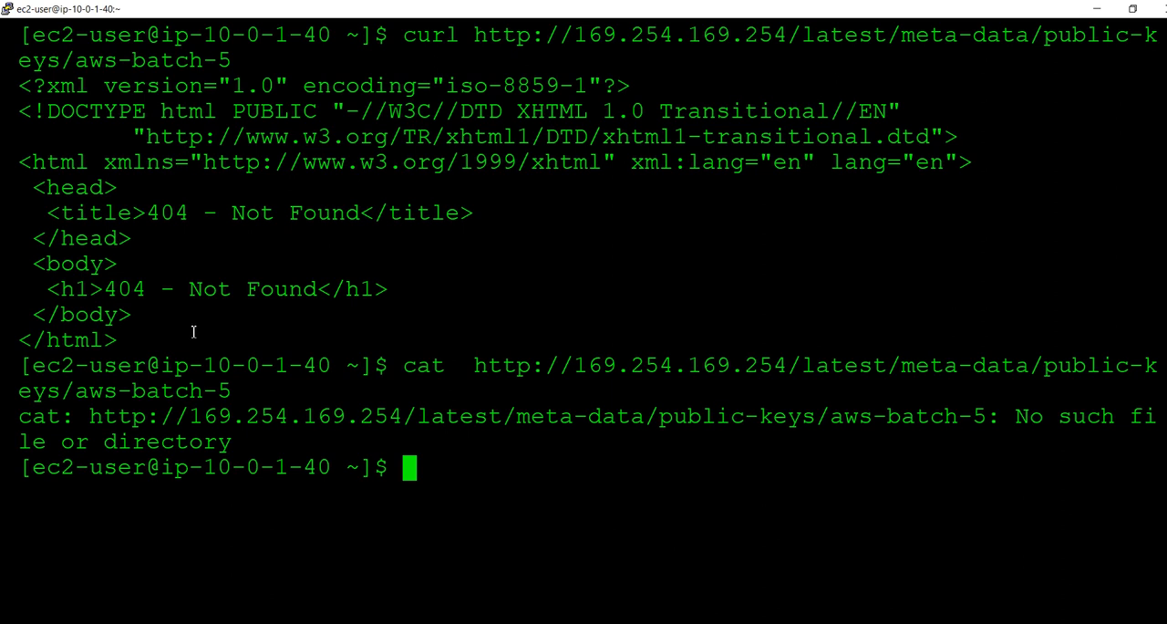
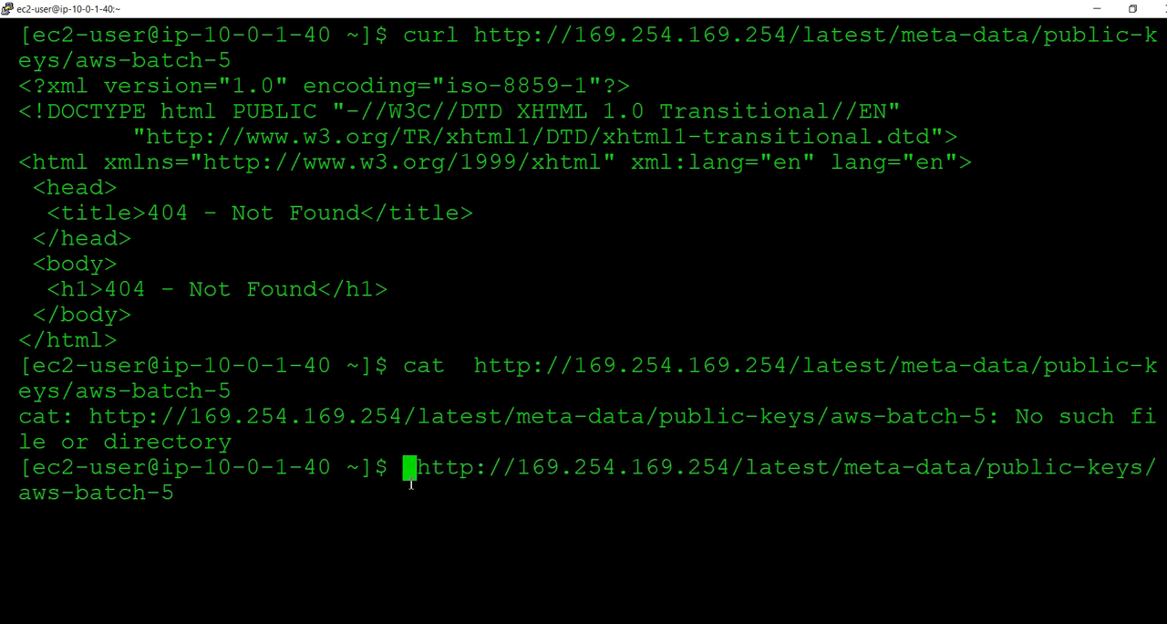
type("cd")
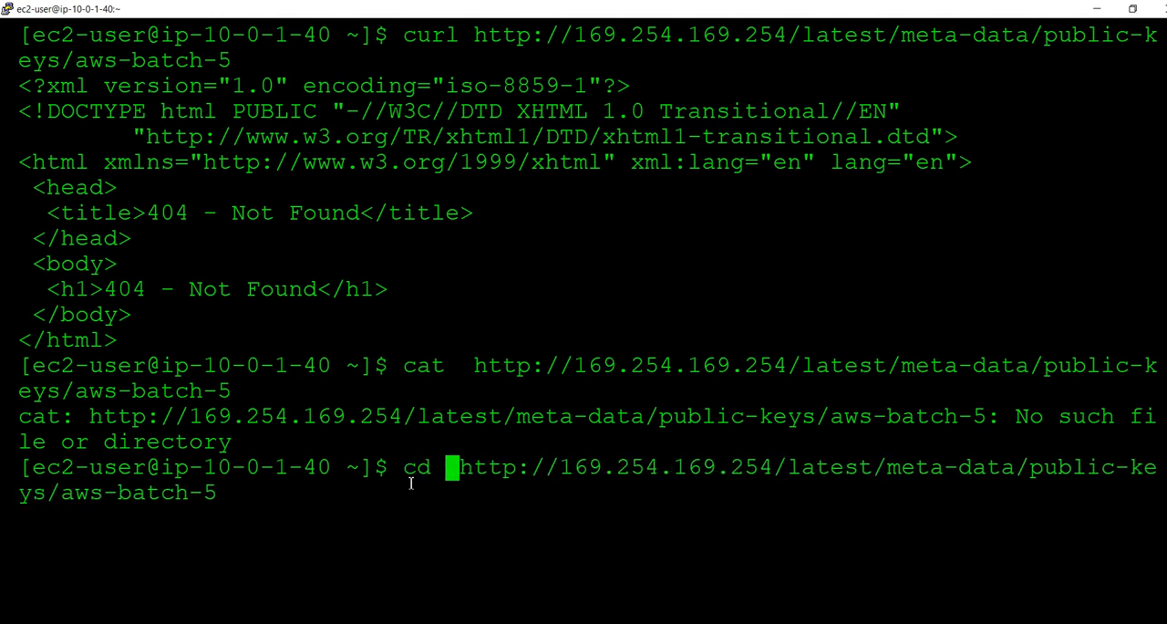
key("Return")
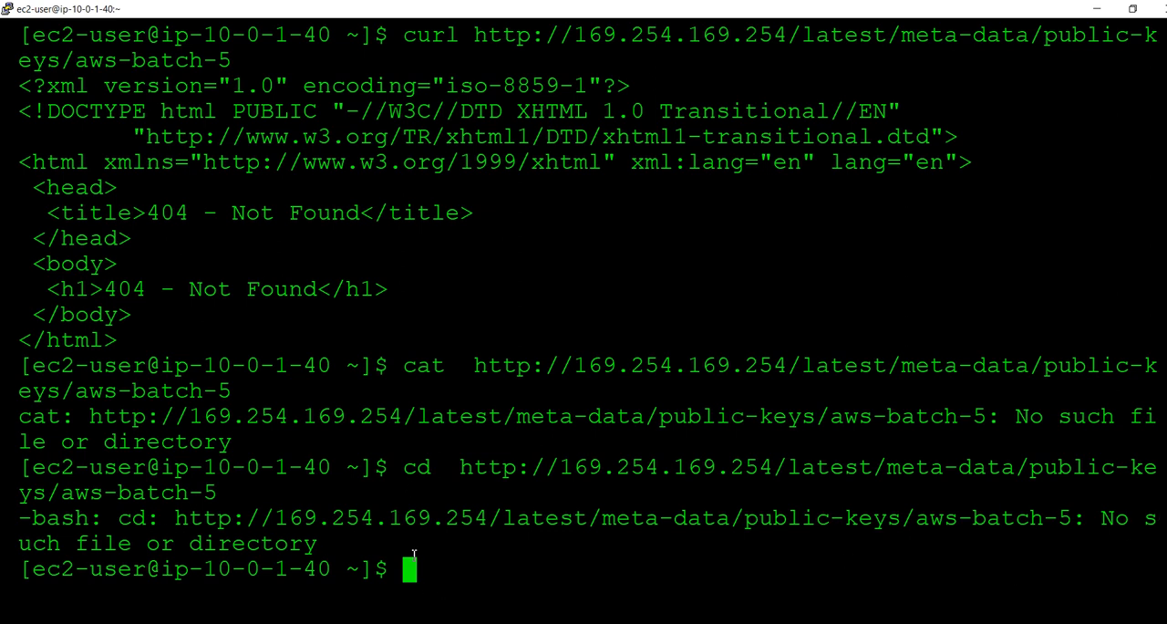
type("cu")
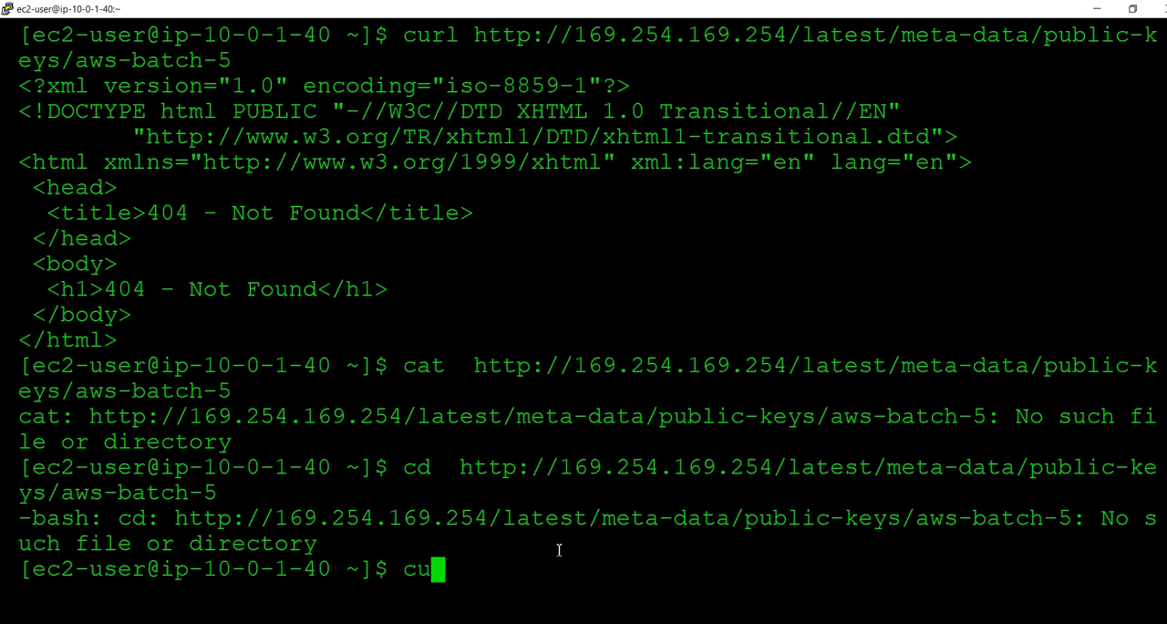
key("BackSpace")
key("BackSpace")
type("wget")
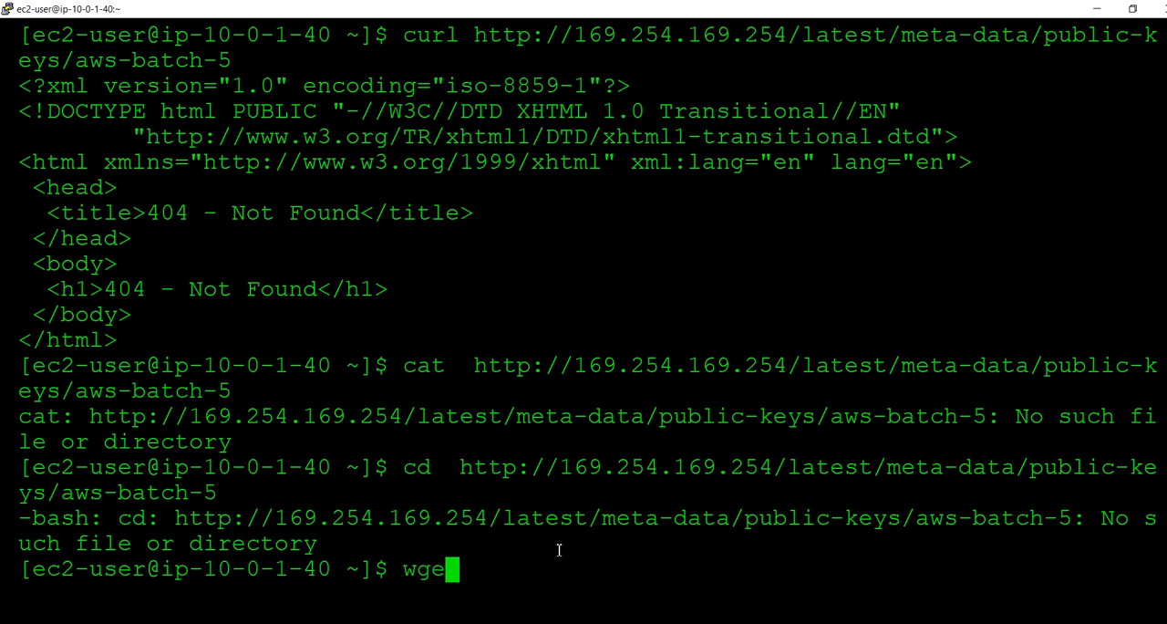
key("BackSpace")
key("BackSpace")
key("BackSpace")
key("BackSpace")
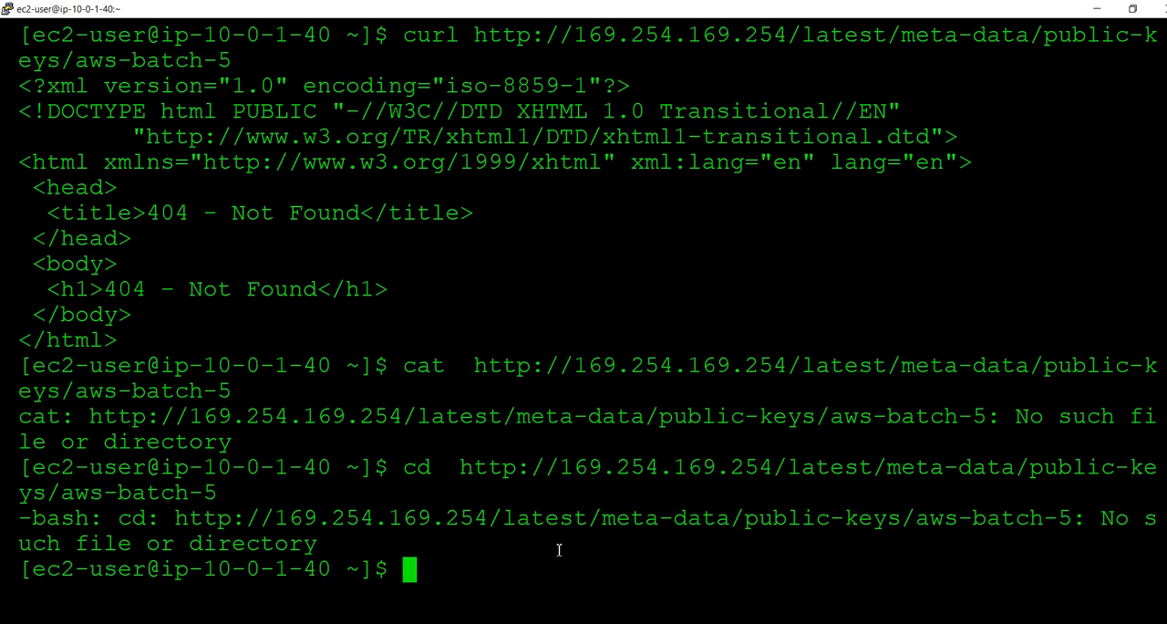
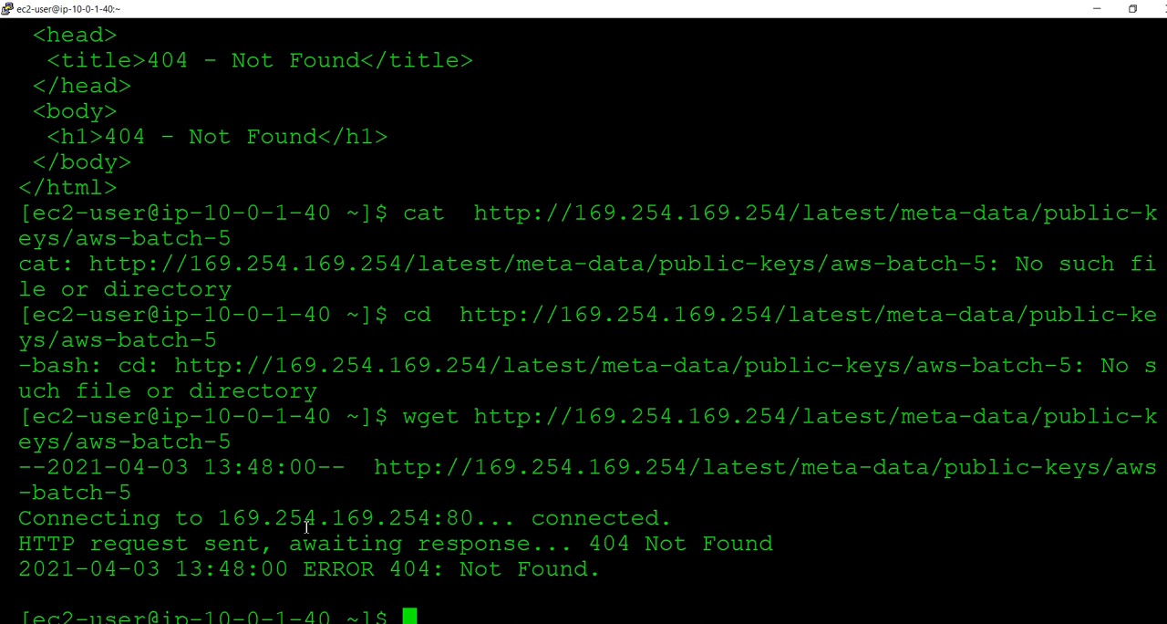
key("alt+Tab")
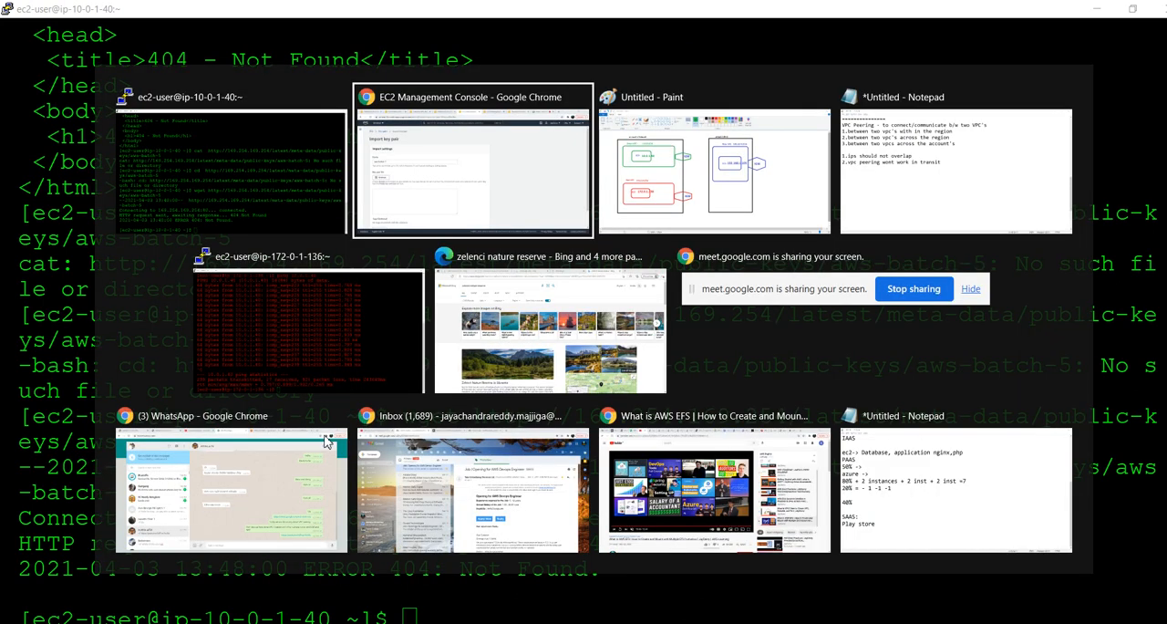
key("super")
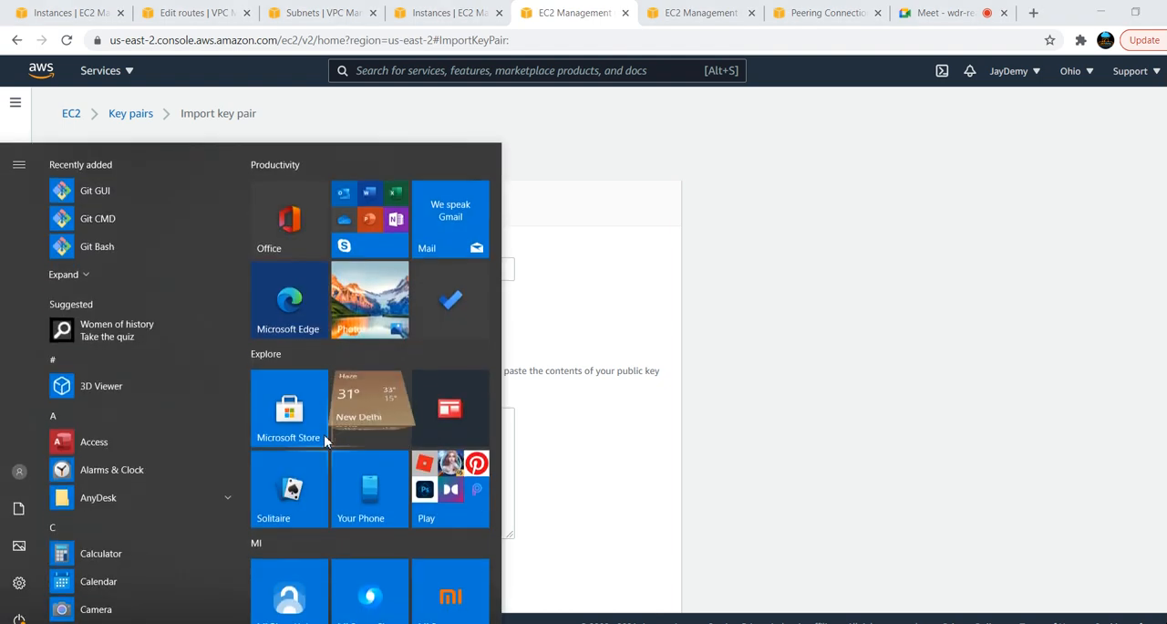
type("put")
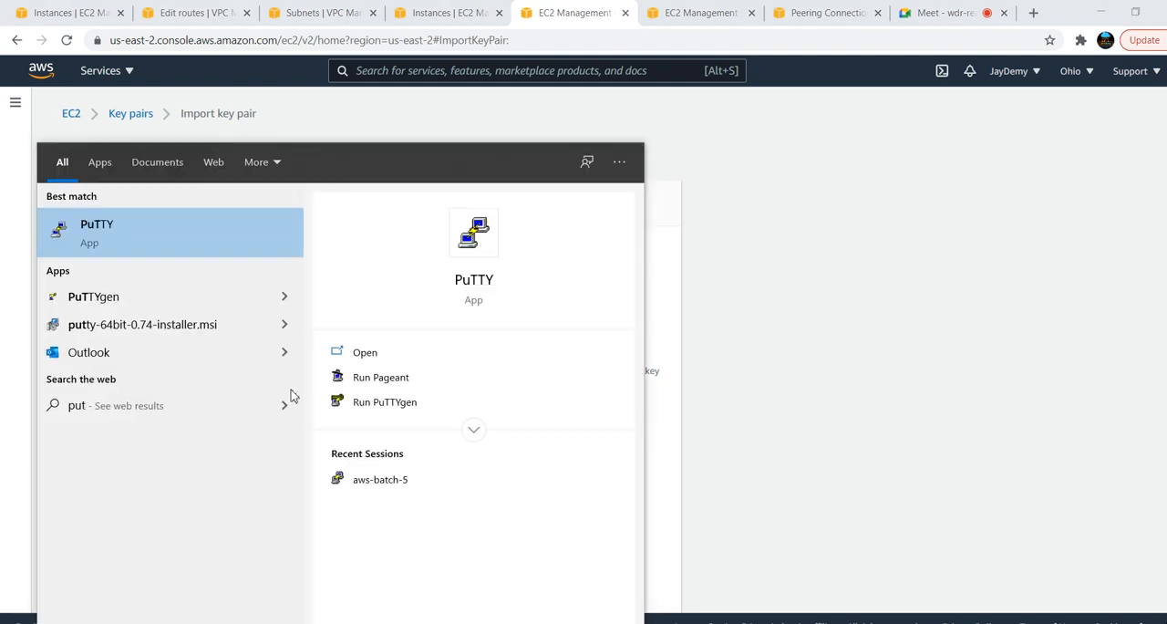
left_click(185, 253)
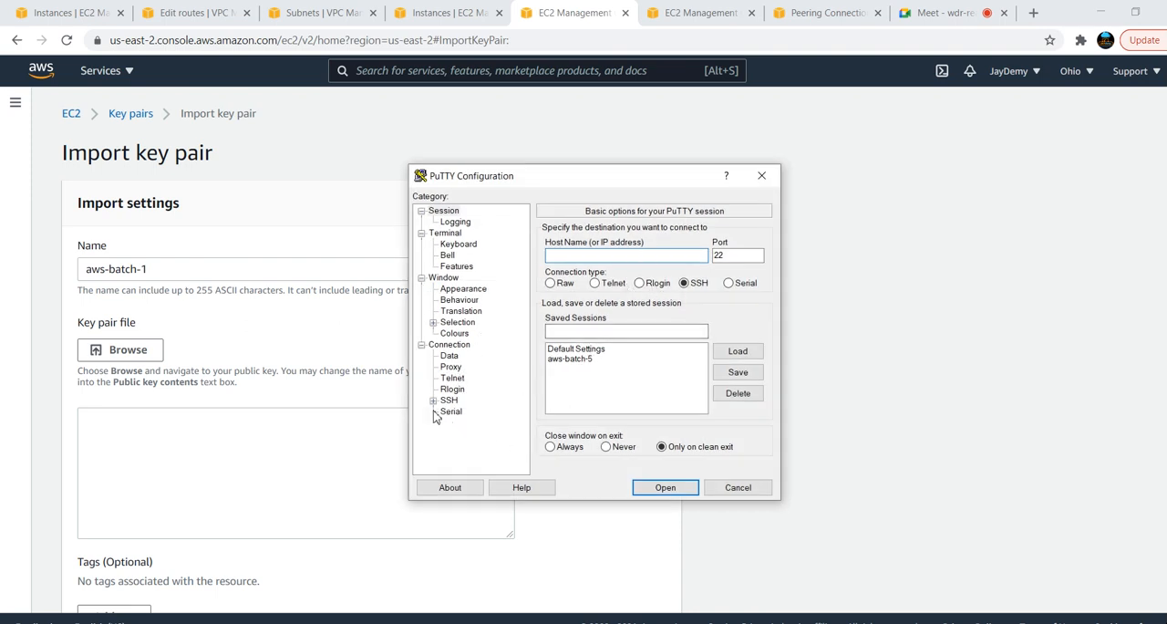
left_click(764, 176)
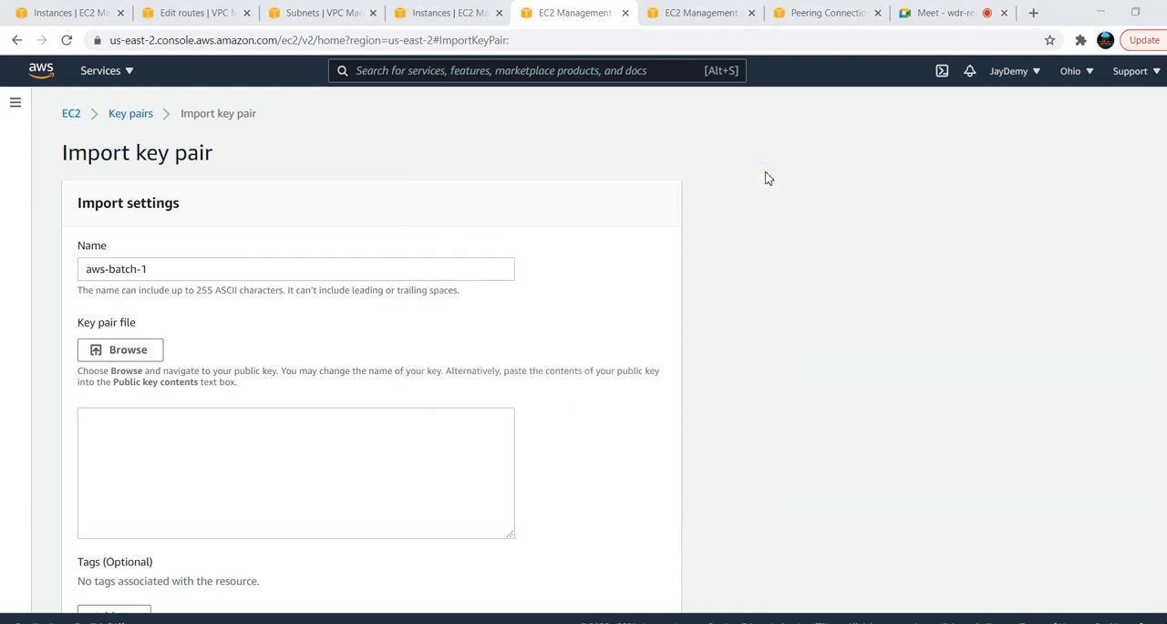
Open PuTTYgen and load the existing private key file aws-batch-5 from Downloads
key("super")
type("putt")
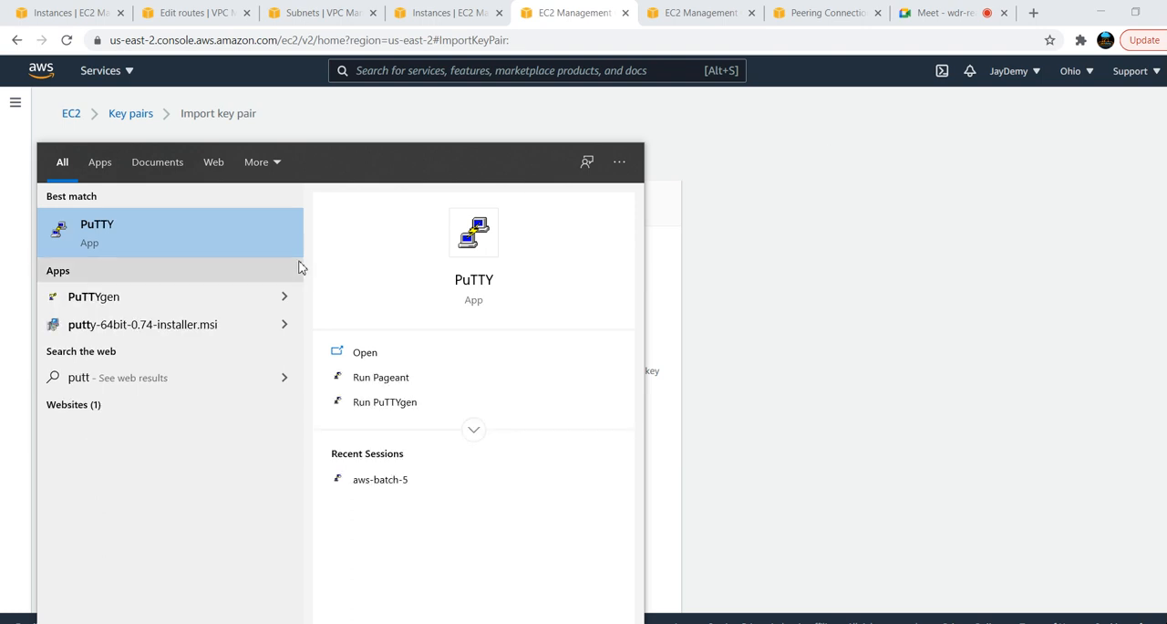
left_click(117, 304)
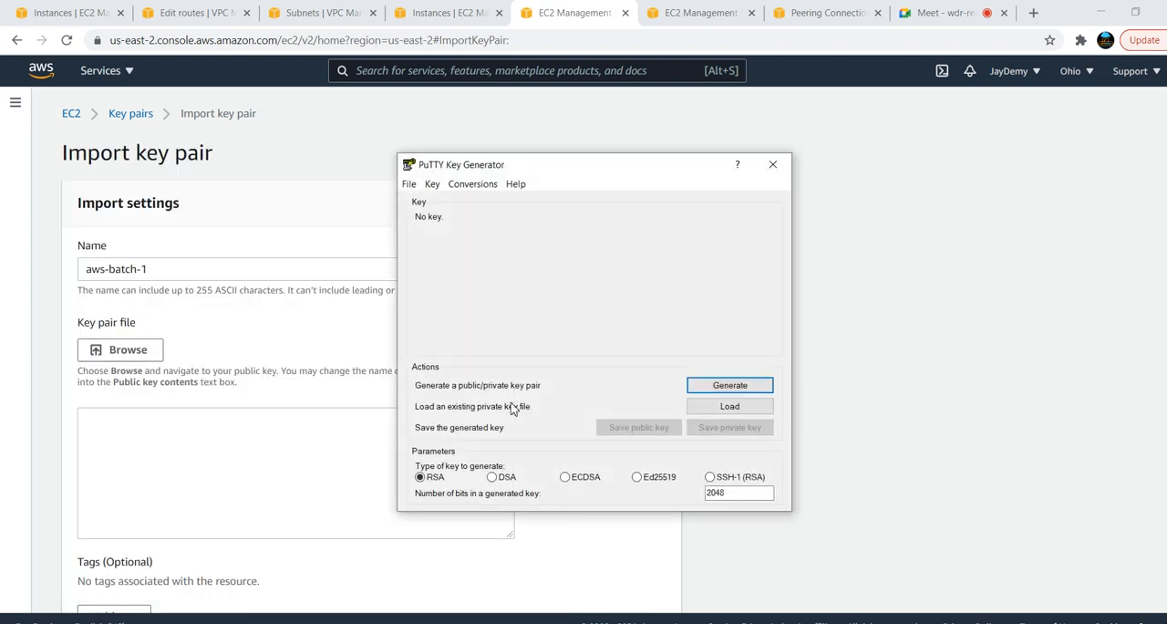
left_click(723, 407)
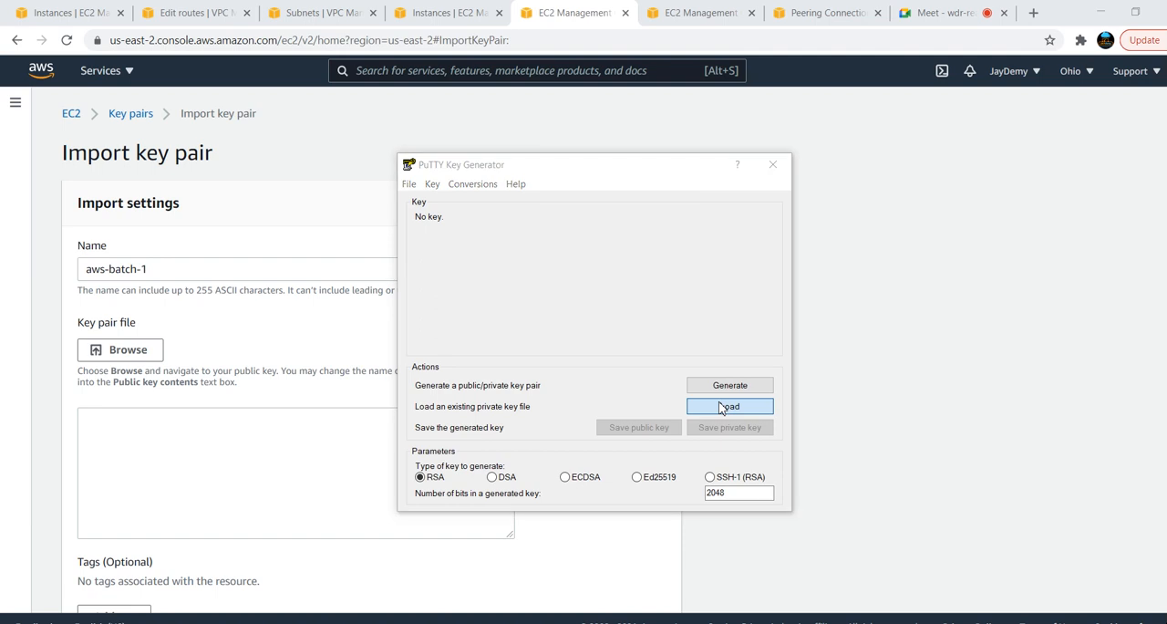
left_click(609, 326)
left_click(867, 542)
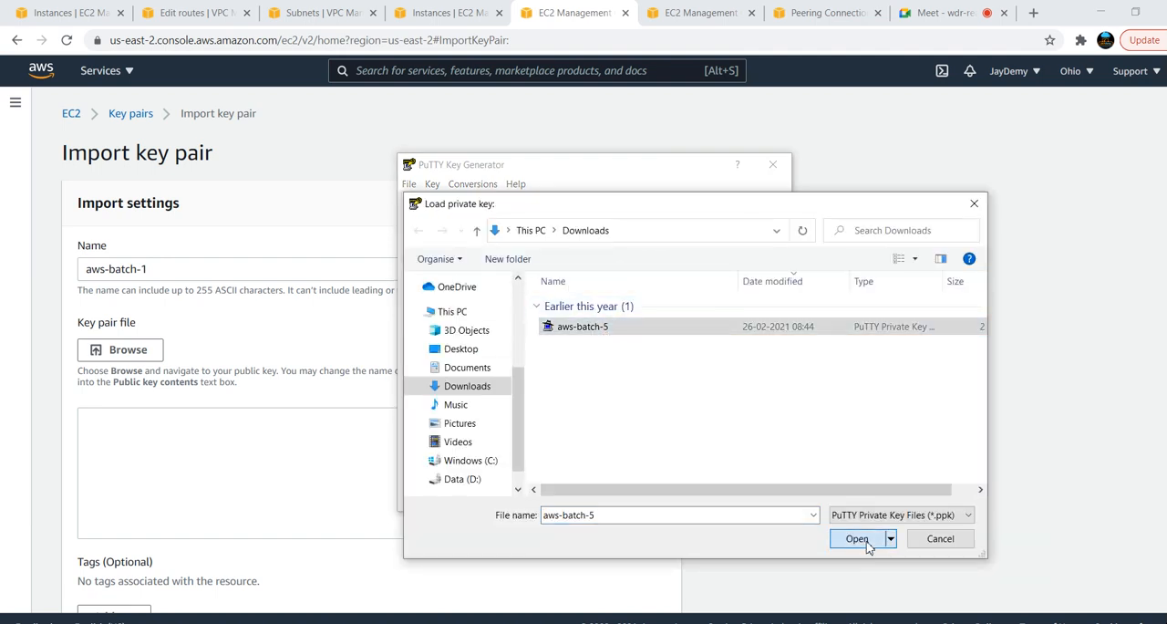
Copy the full OpenSSH public key from PuTTYgen into the public key contents and import the aws-batch-1 key pair in Ohio
left_click(417, 231)
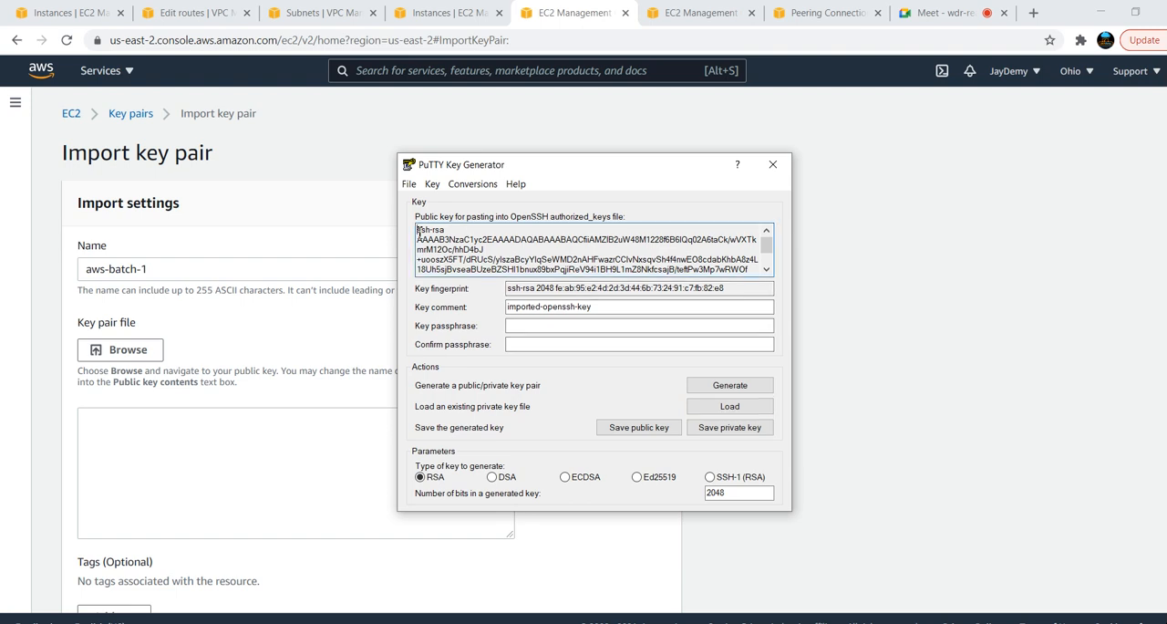
left_click_drag(418, 230, 746, 293)
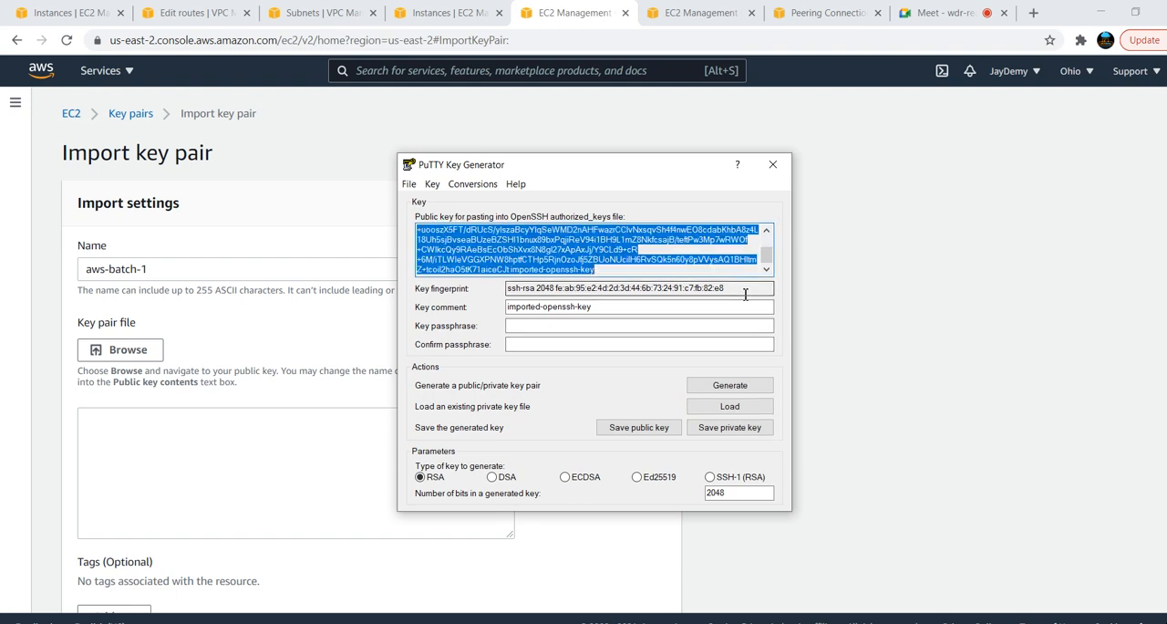
key("alt+Tab")
left_click(177, 435)
key("ctrl+v")
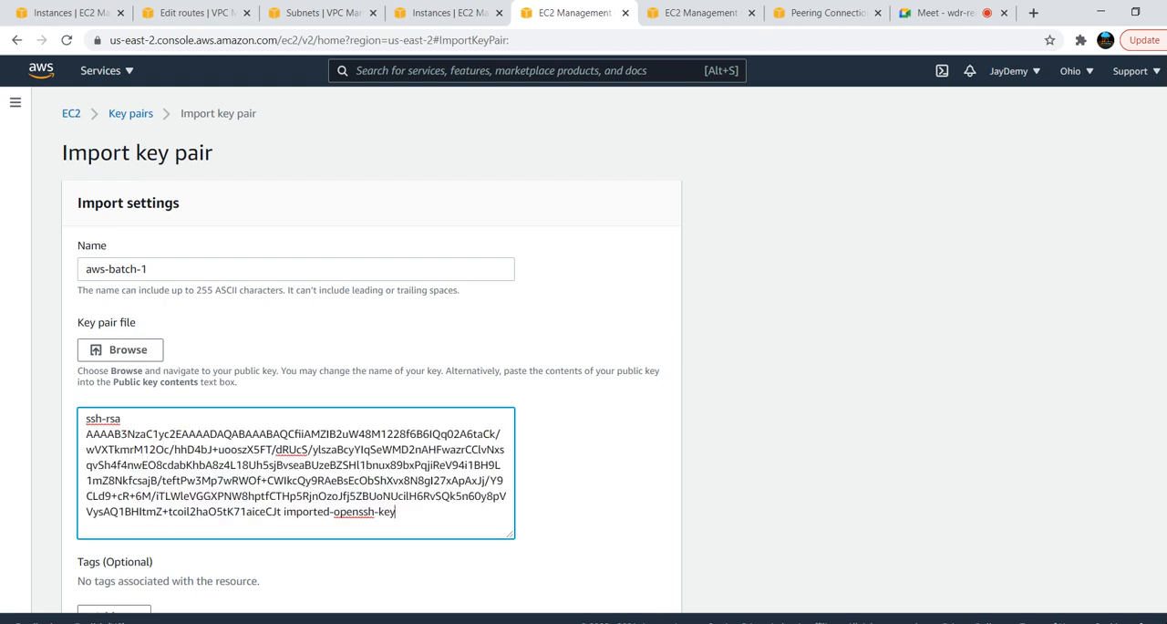
scroll(788, 489, "down", 2)
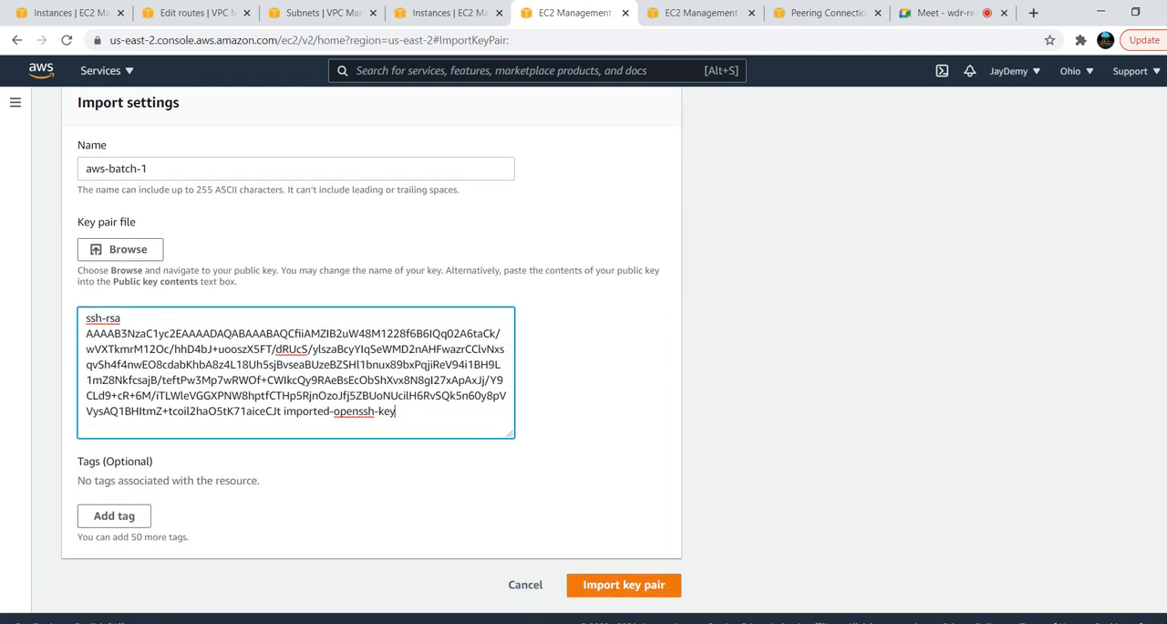
left_click(644, 584)
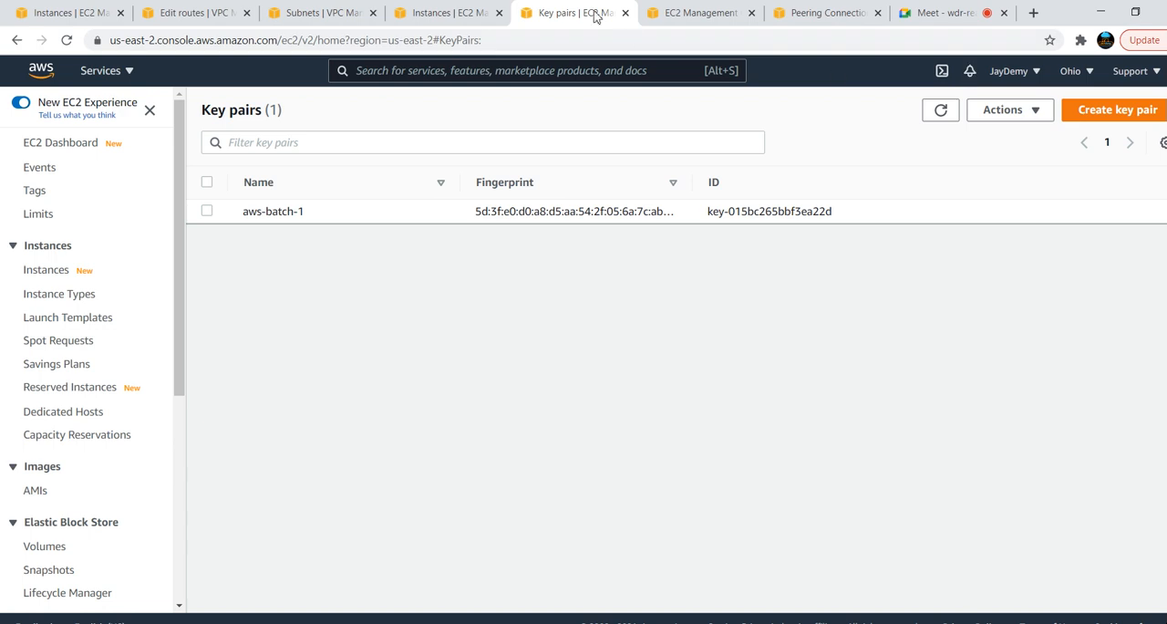
Close the Ohio key pairs page, refresh the N. Virginia instances and copy blue-server's public IPv4 address
left_click(626, 13)
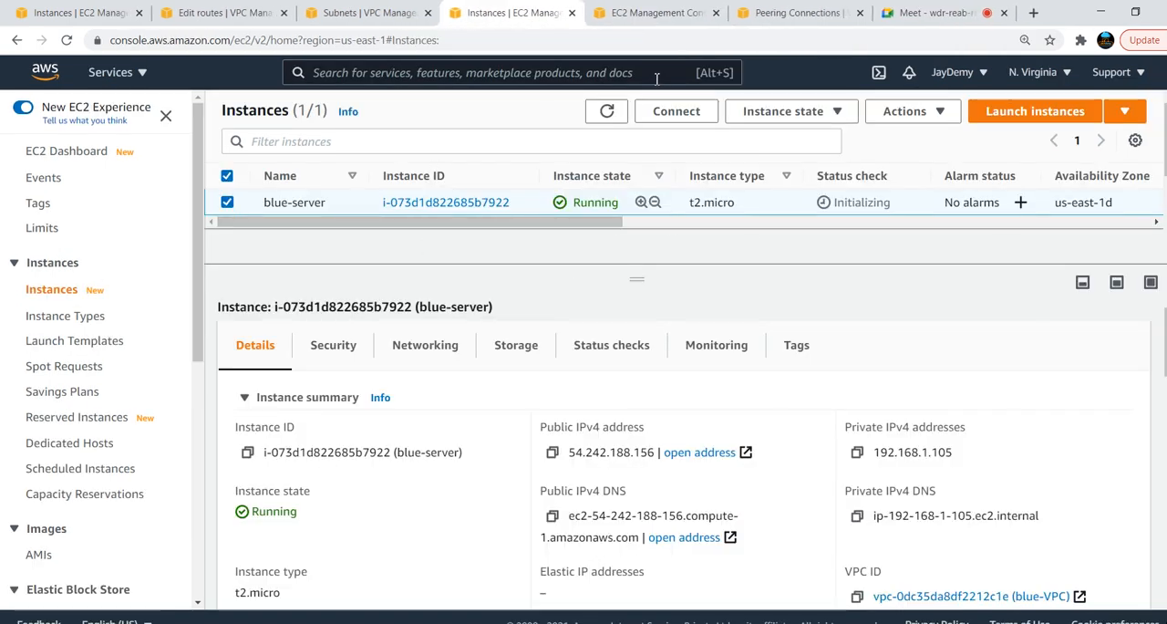
left_click(607, 110)
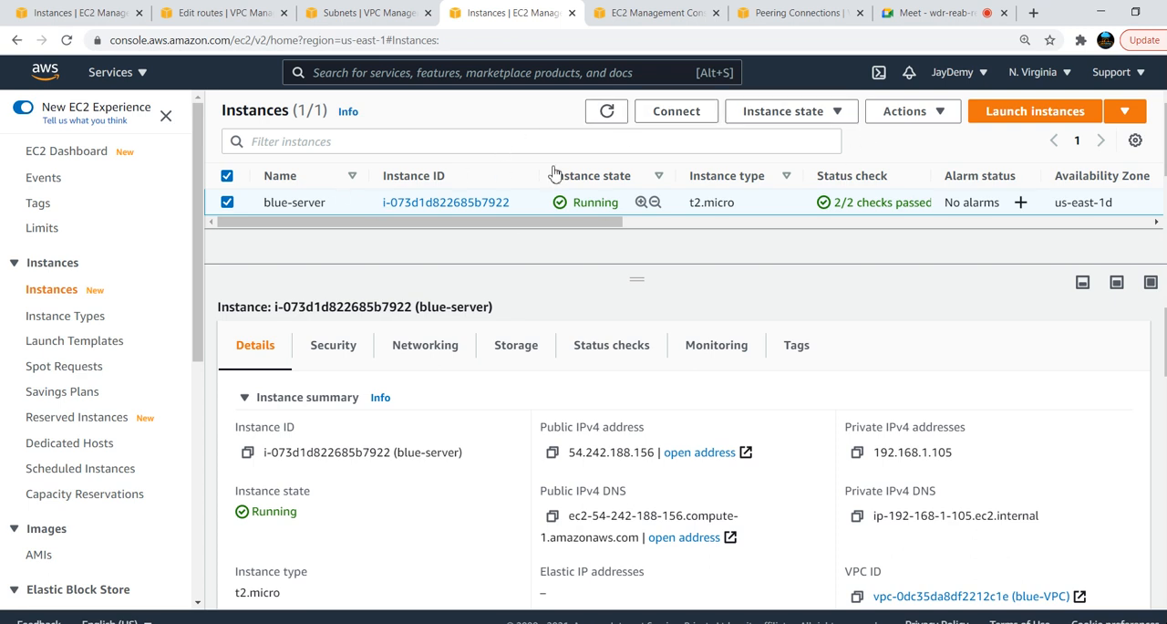
left_click(554, 454)
key("super")
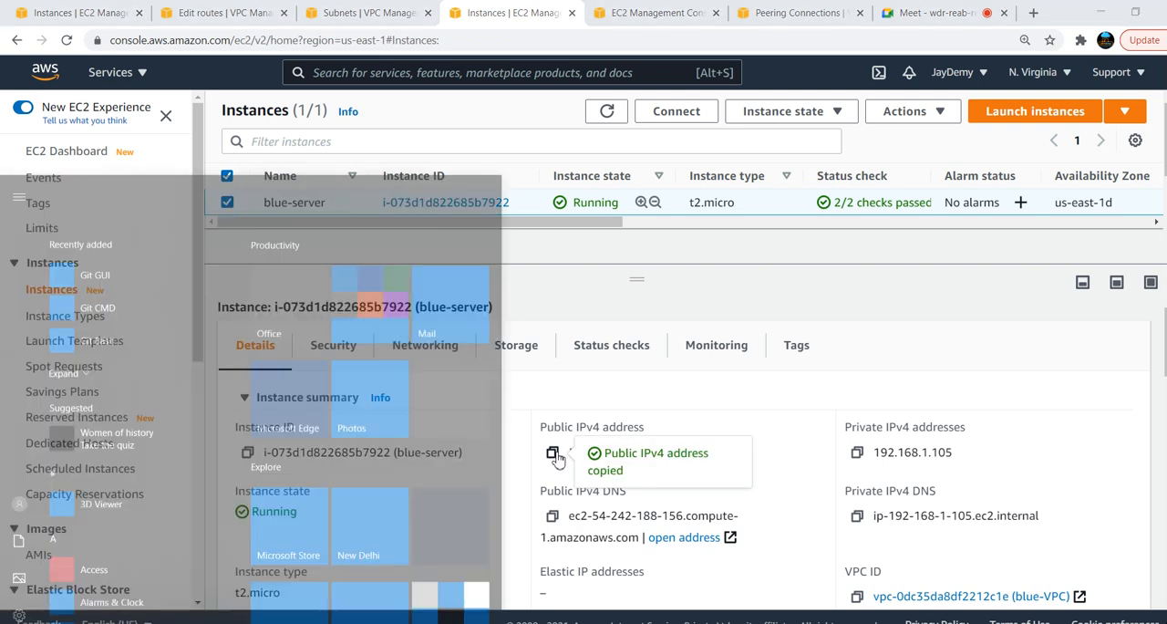
type("pu")
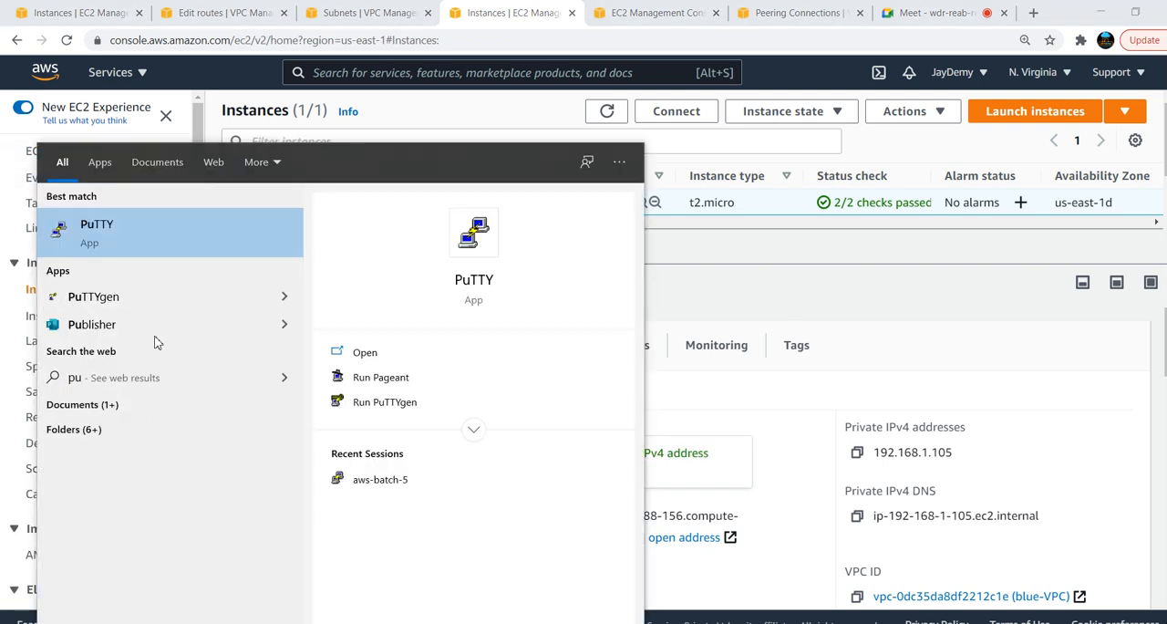
left_click(153, 236)
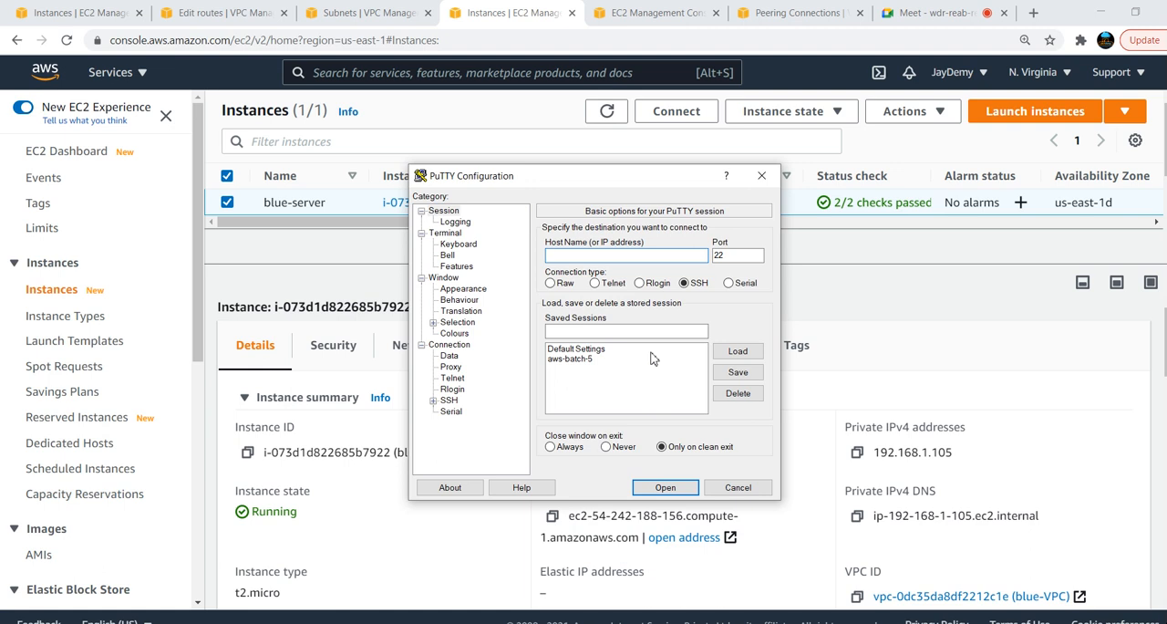
left_click(568, 359)
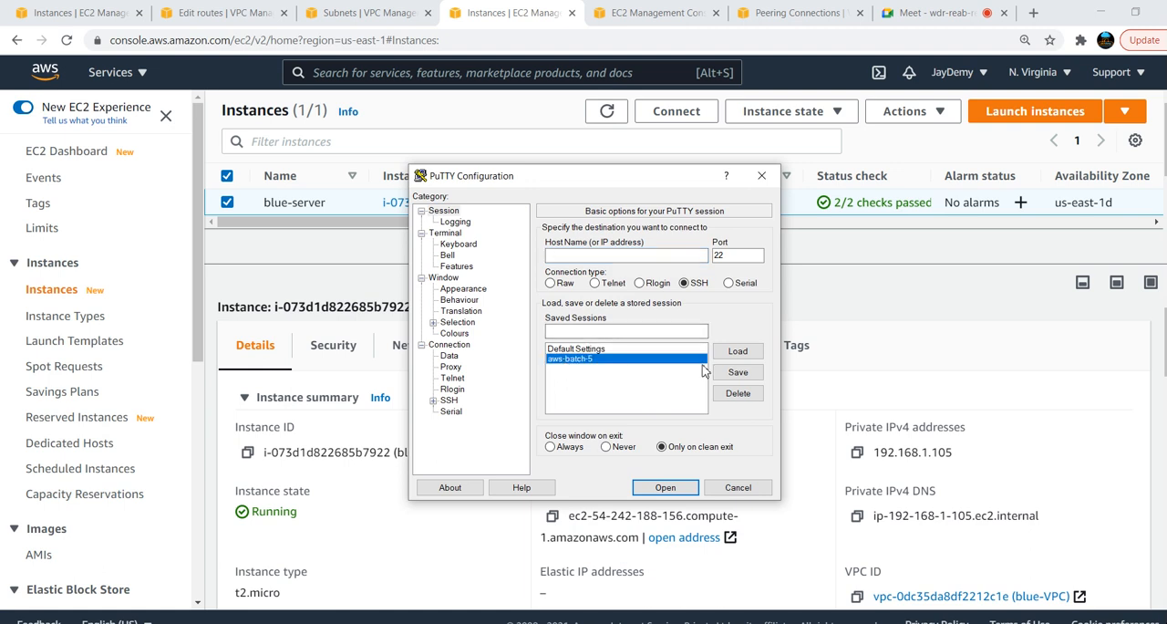
left_click(738, 352)
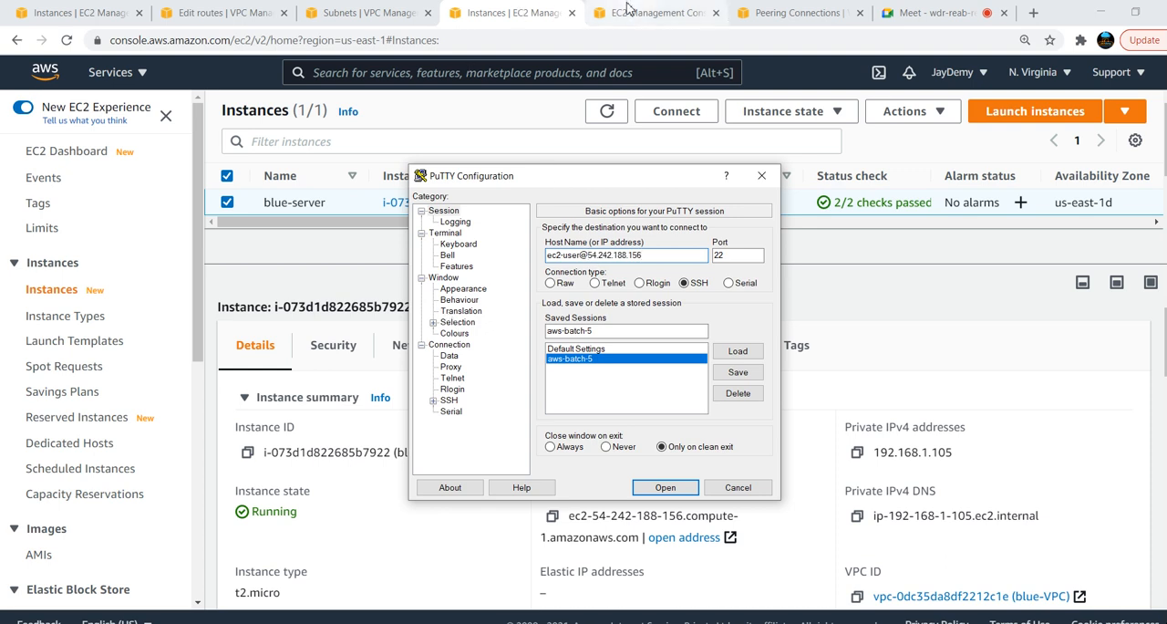
Edit blue-server's default security group so the all-traffic inbound rule has source 0.0.0.0/0, and save the rules
left_click(334, 346)
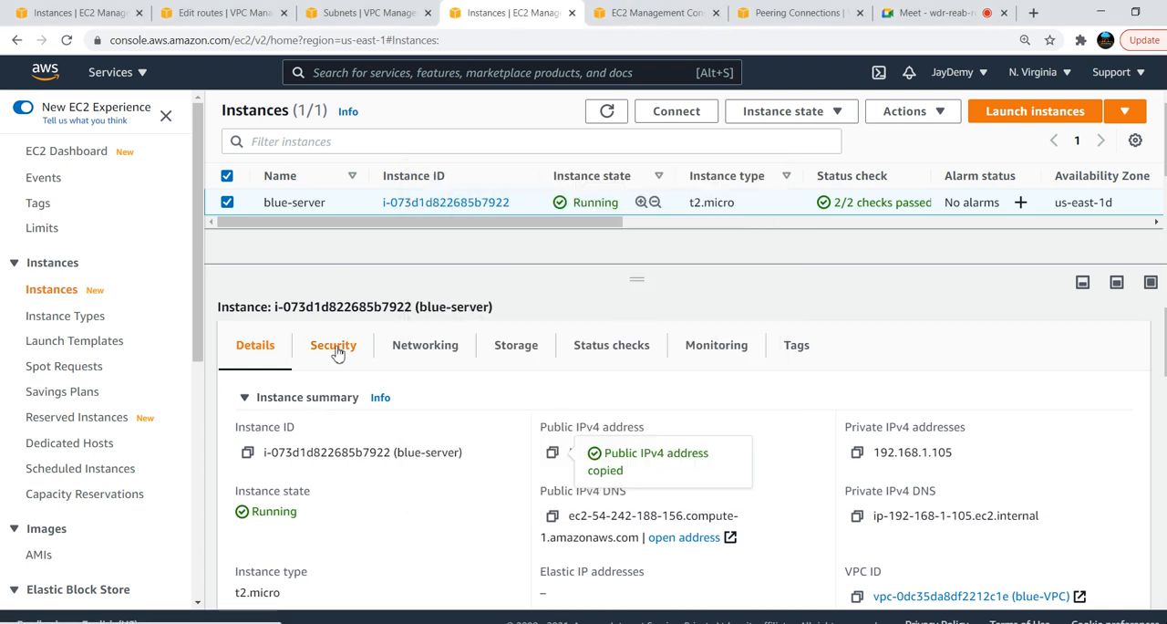
left_click(279, 523)
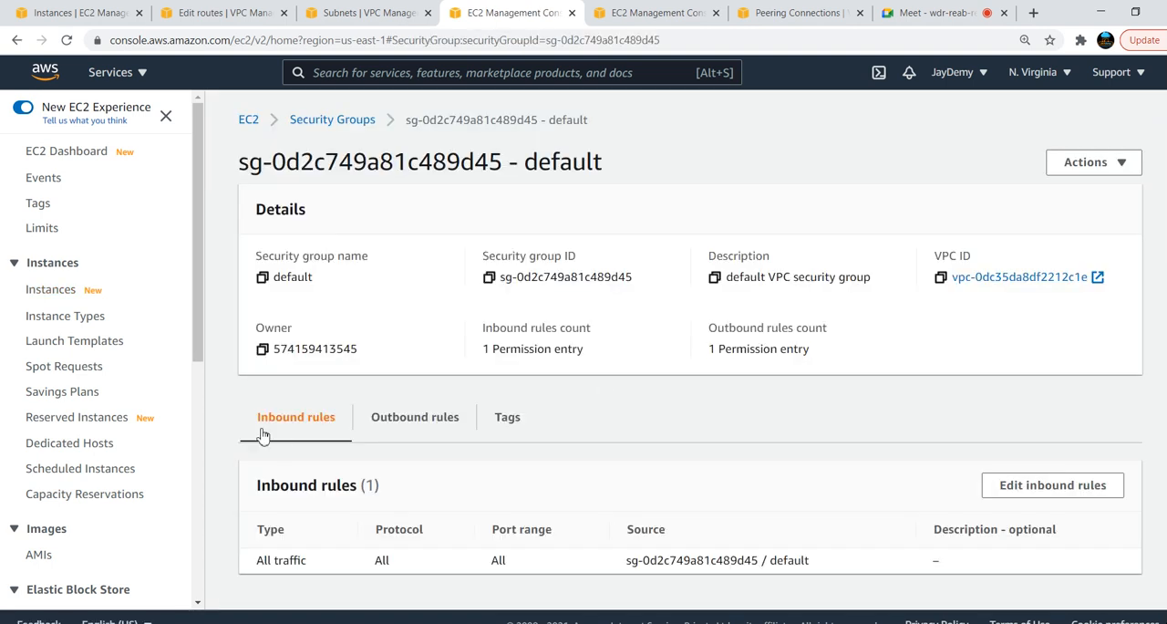
left_click(1037, 484)
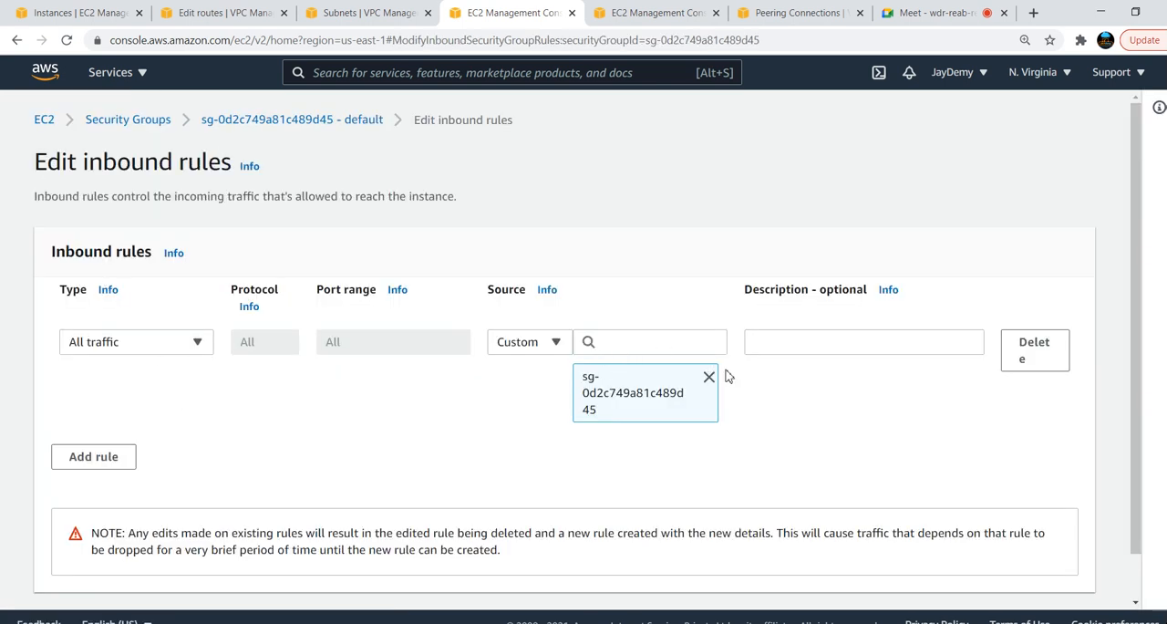
left_click(710, 377)
left_click(626, 337)
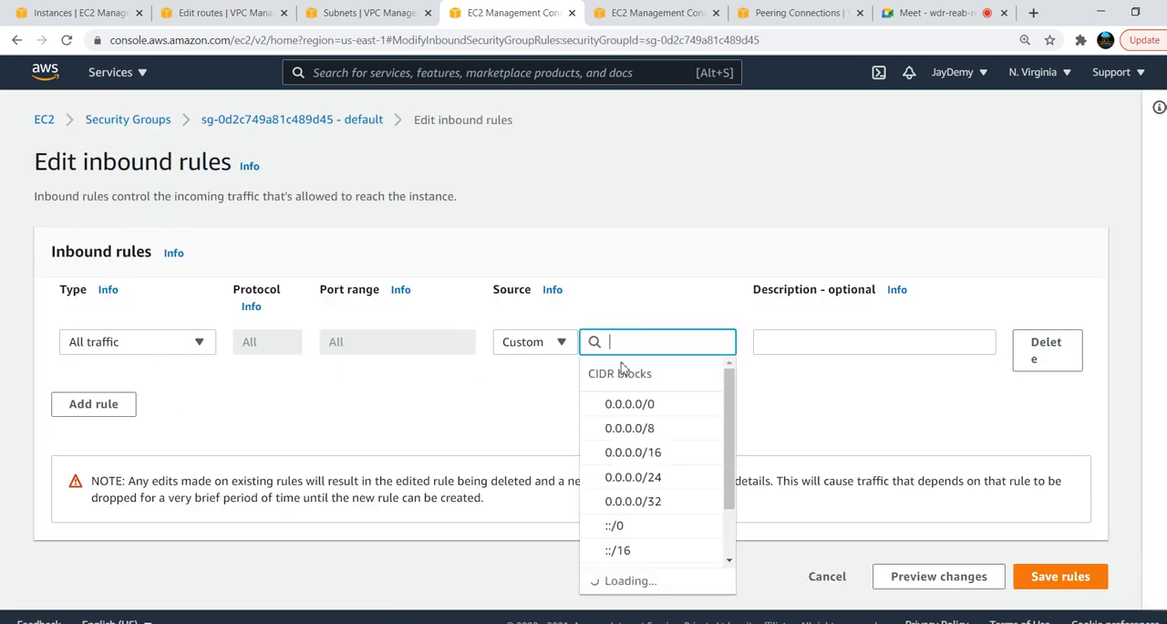
left_click(721, 411)
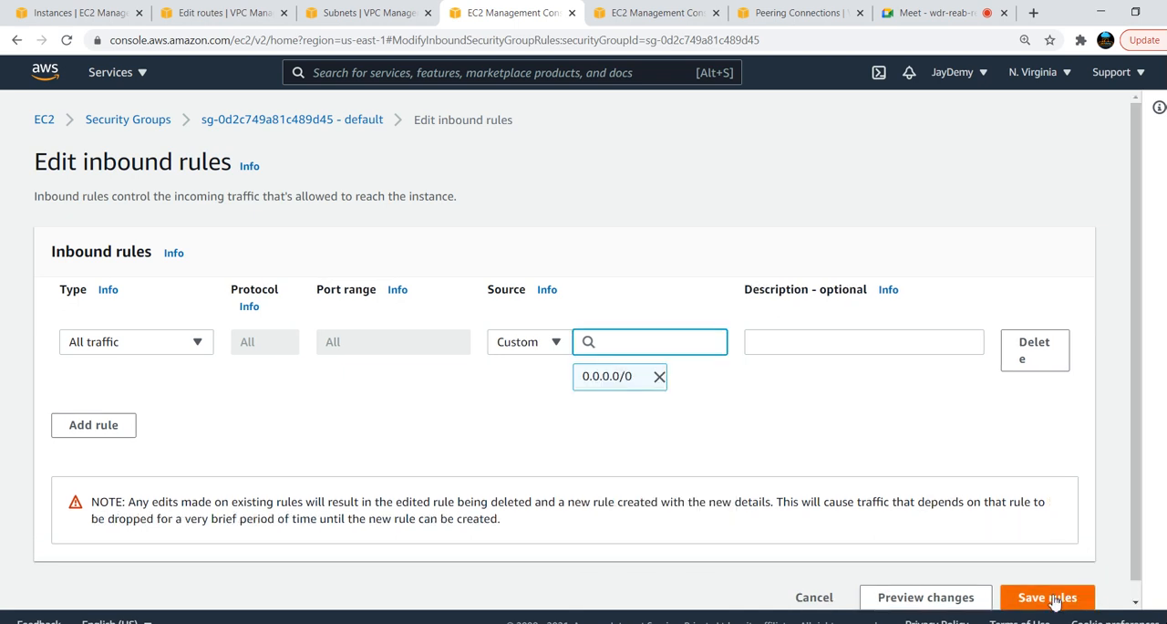
left_click(1061, 582)
Configure the PuTTY session to change font size only when maximised and set the default foreground colour to blue (RGB 0, 128, 255)
key("alt+Tab")
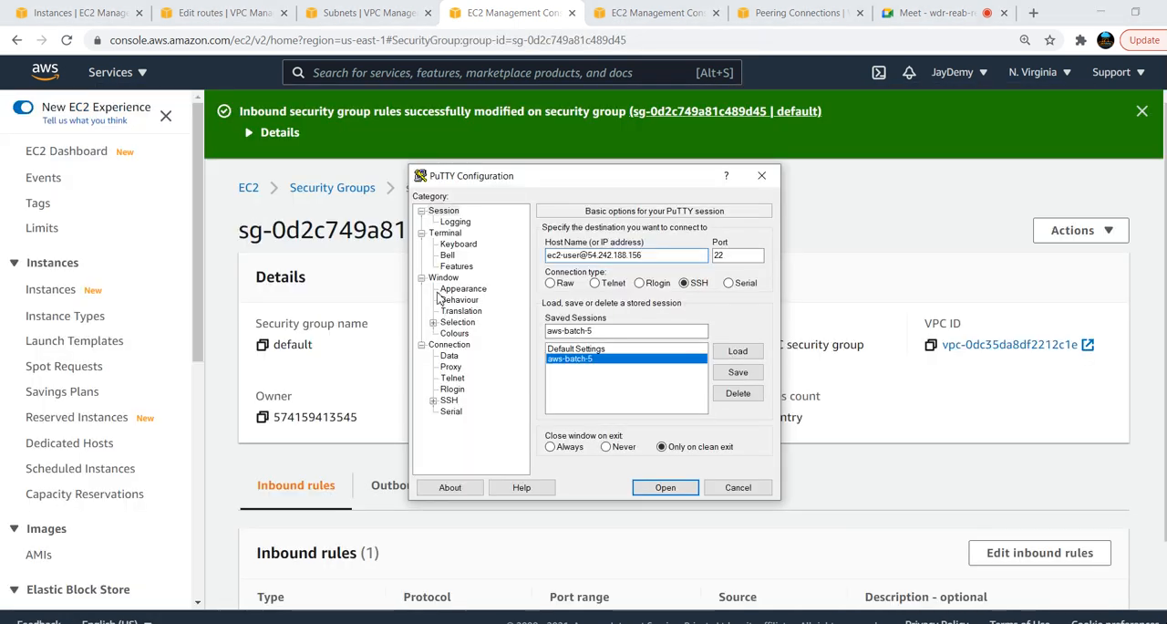
left_click(445, 278)
left_click(628, 308)
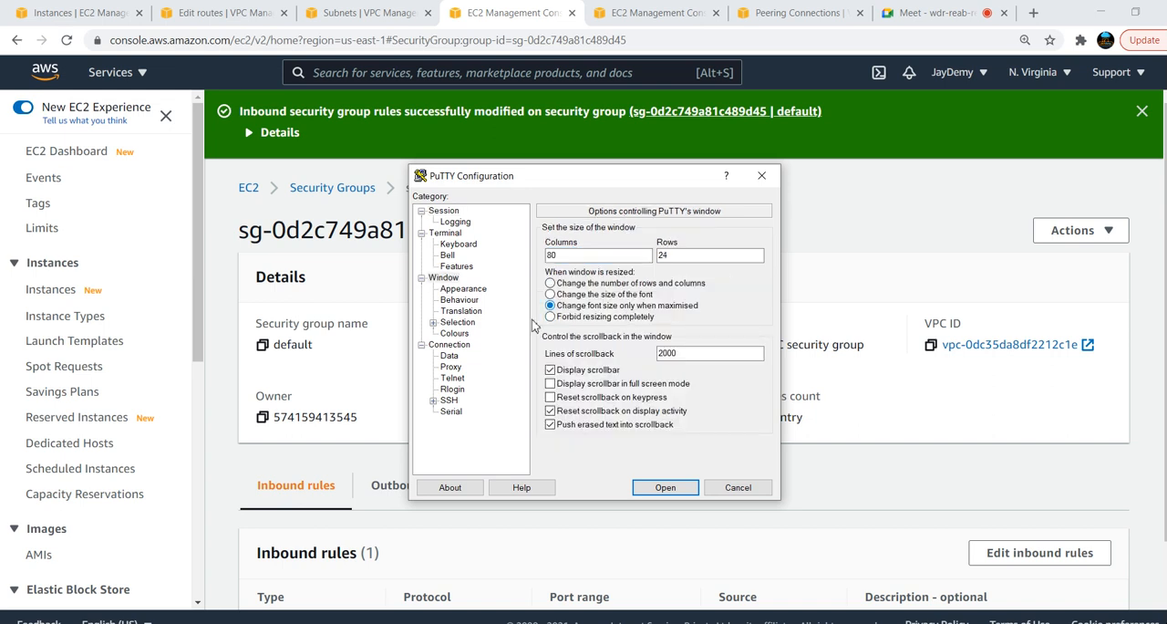
left_click(453, 334)
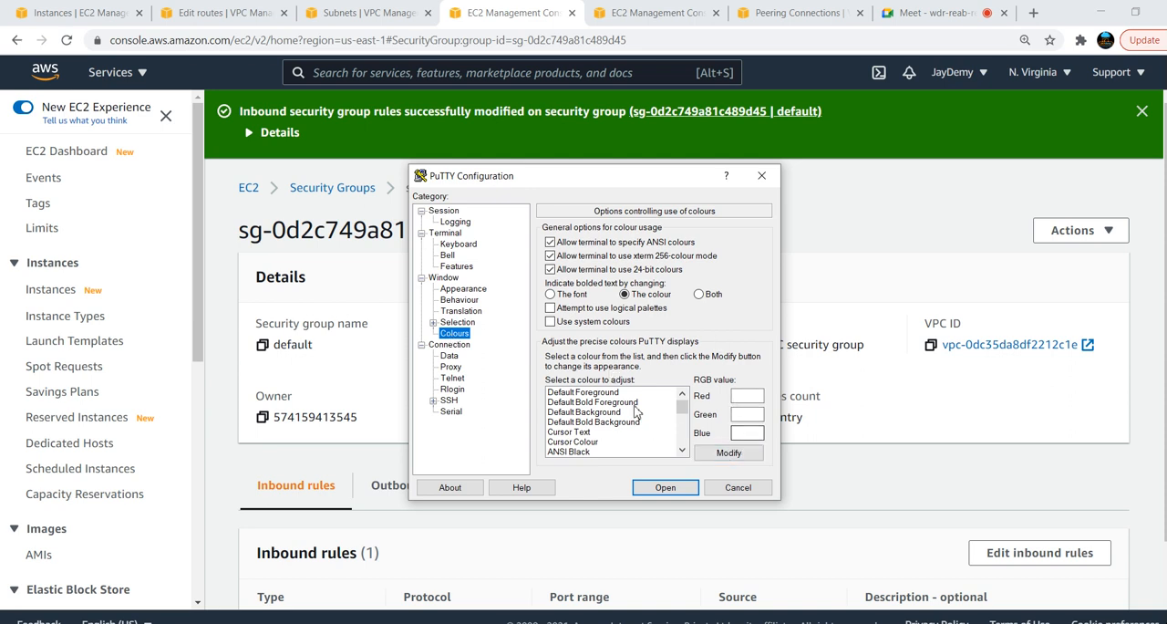
left_click(607, 393)
left_click(729, 453)
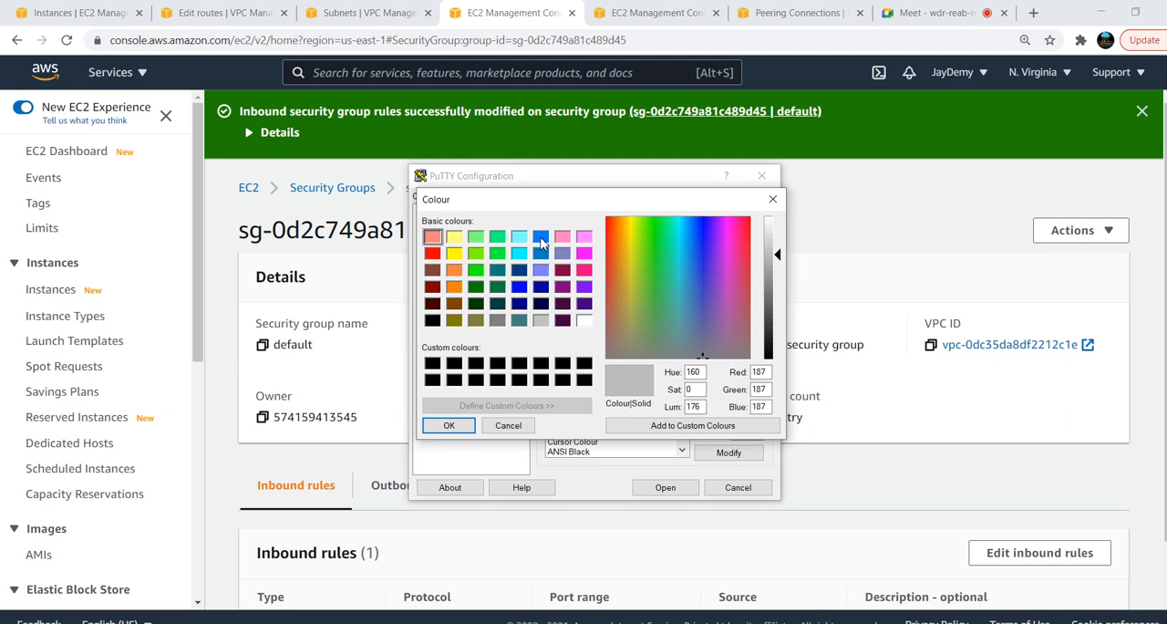
left_click(541, 237)
left_click(449, 425)
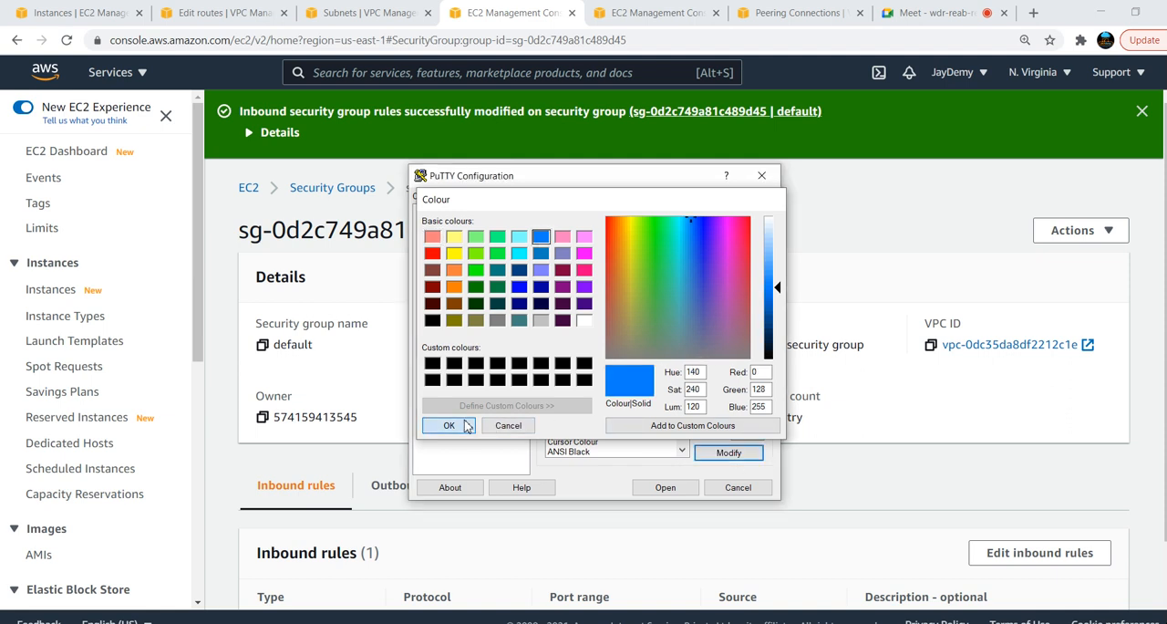
Open the SSH session to blue-server, accept its host key and maximise the terminal window
left_click(664, 488)
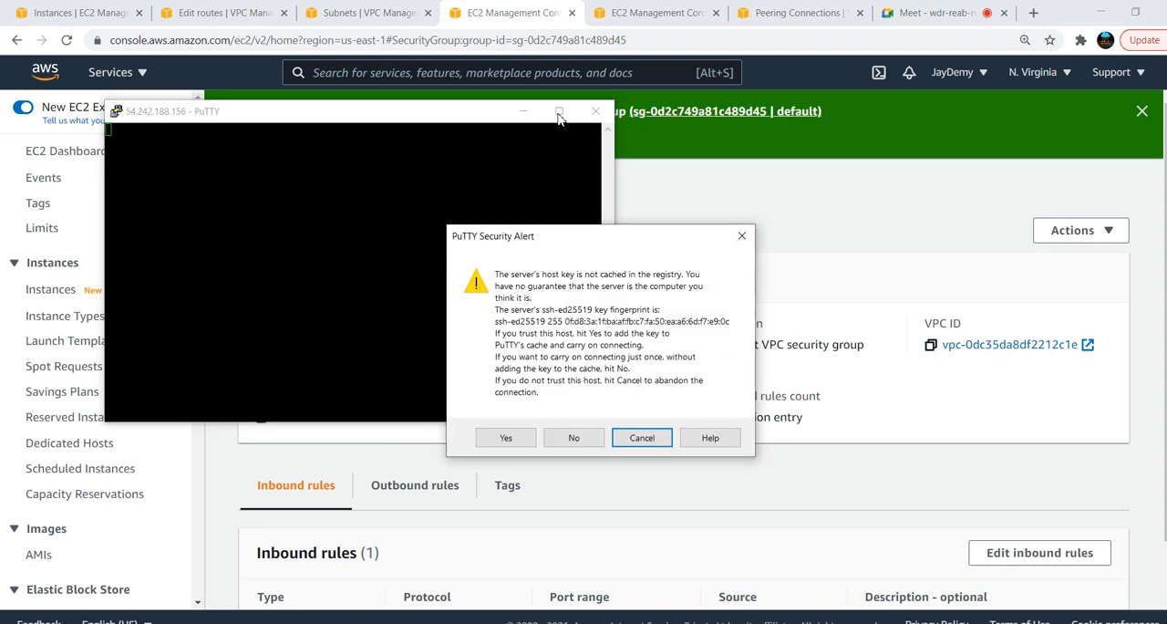
left_click(503, 436)
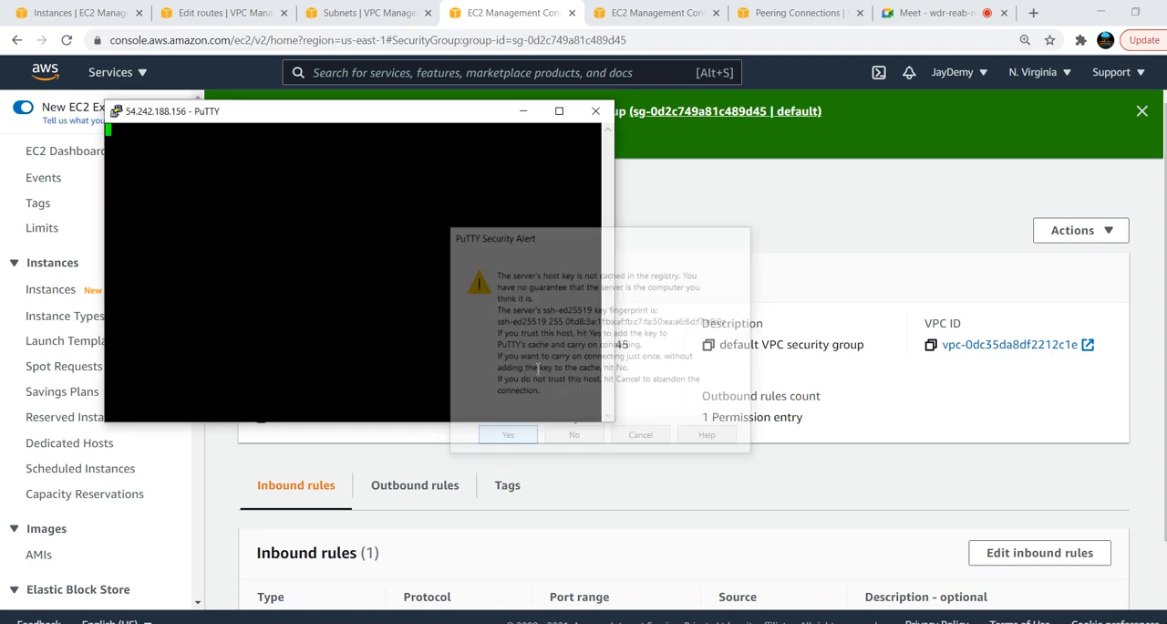
left_click(560, 113)
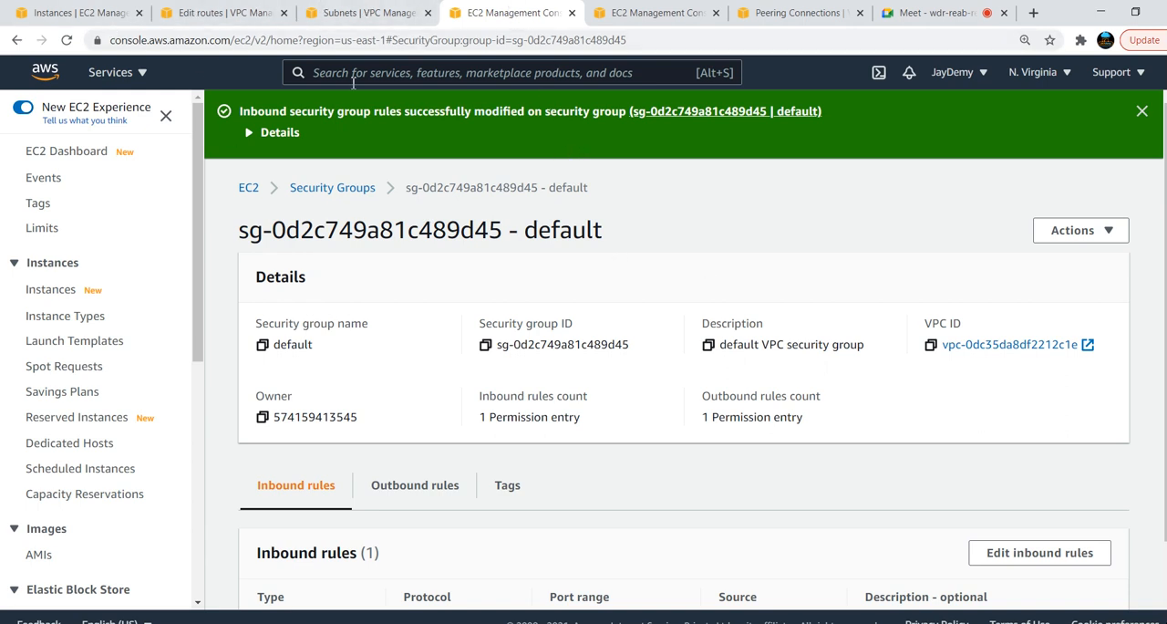
Switch to the Paint diagram and draw a black straight line from the green EC2 box down to the red EC2 box
left_click(78, 9)
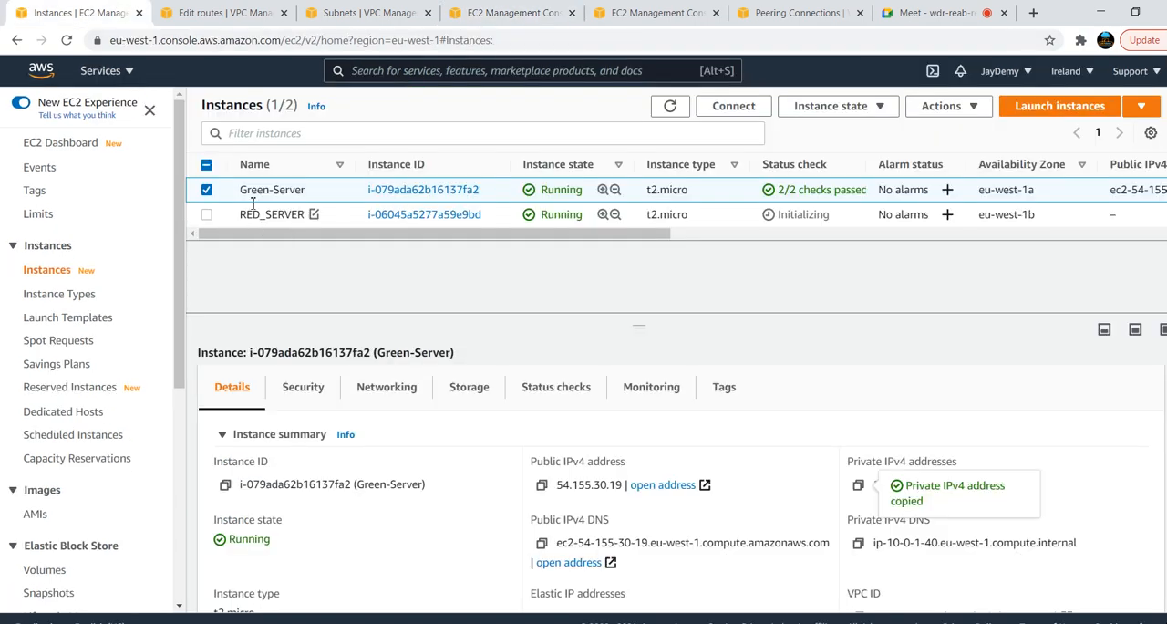
key("alt+Tab")
key("alt+Tab")
key("alt+Tab")
key("alt+Tab")
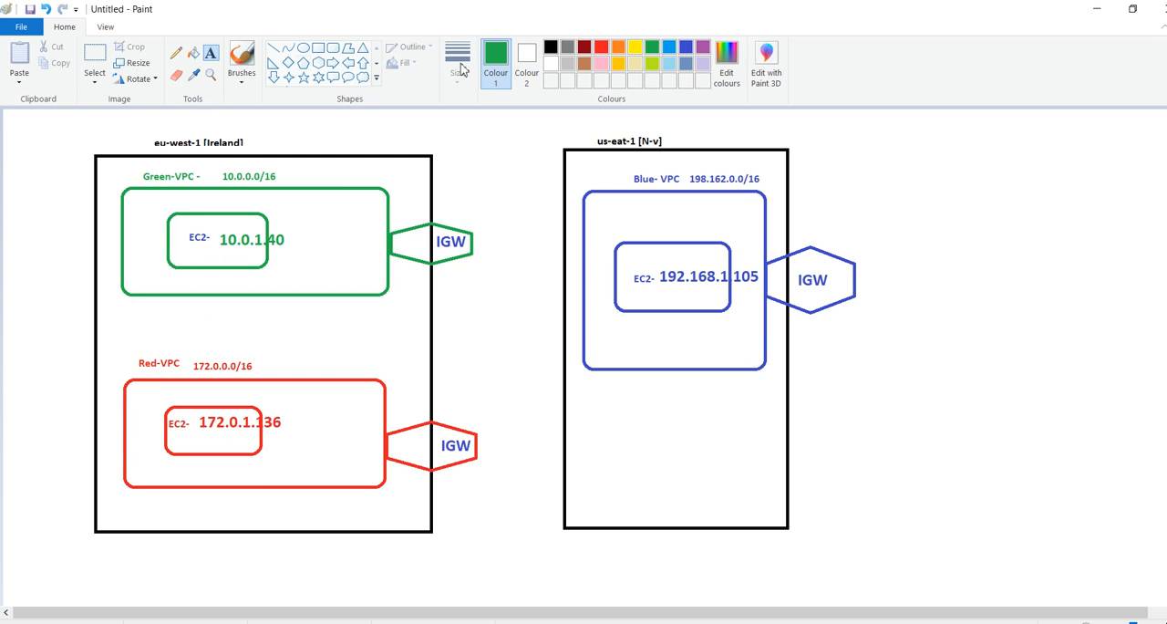
left_click(551, 51)
left_click(274, 52)
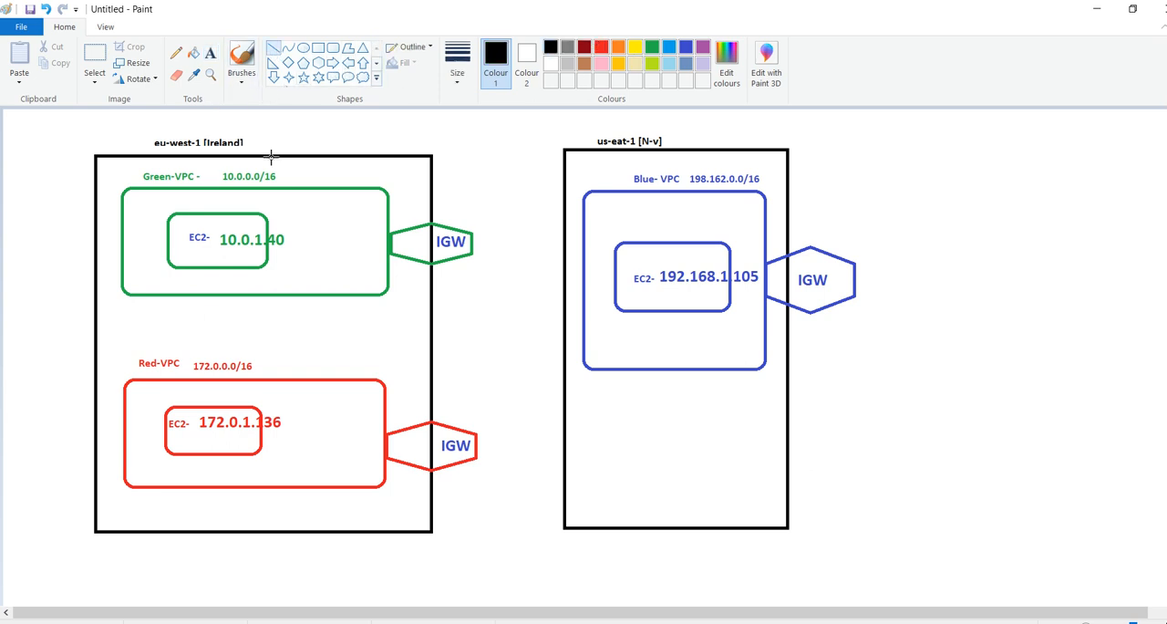
left_click_drag(213, 267, 210, 406)
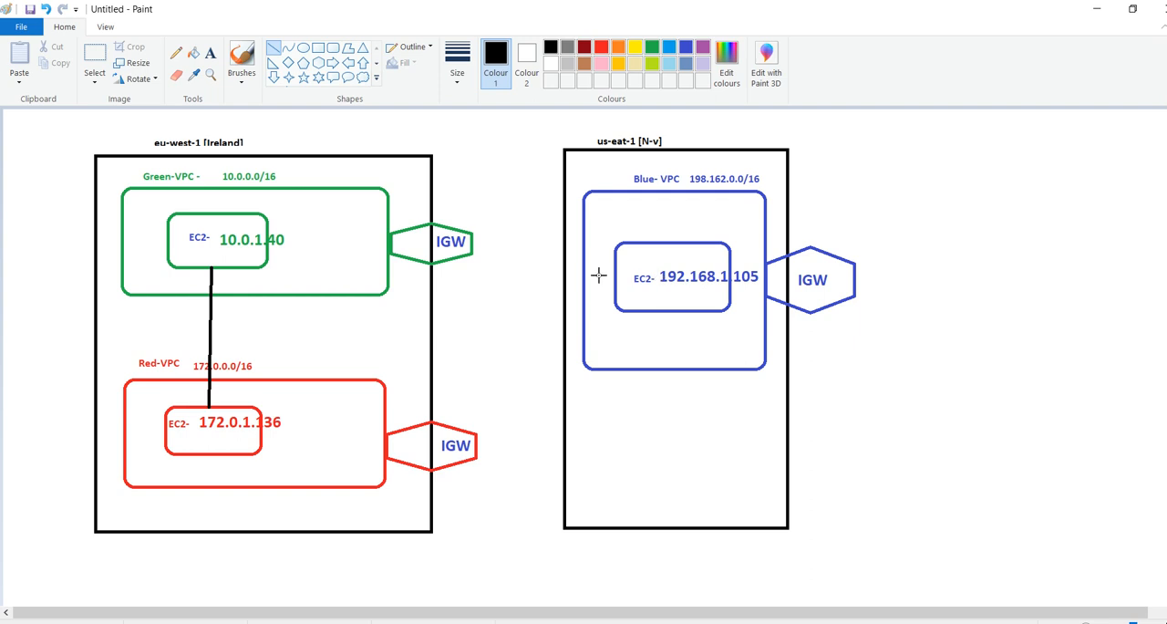
Draw black lines from the green EC2 box to the Blue-VPC and from the blue EC2 box to the red EC2 box
left_click_drag(266, 230, 589, 207)
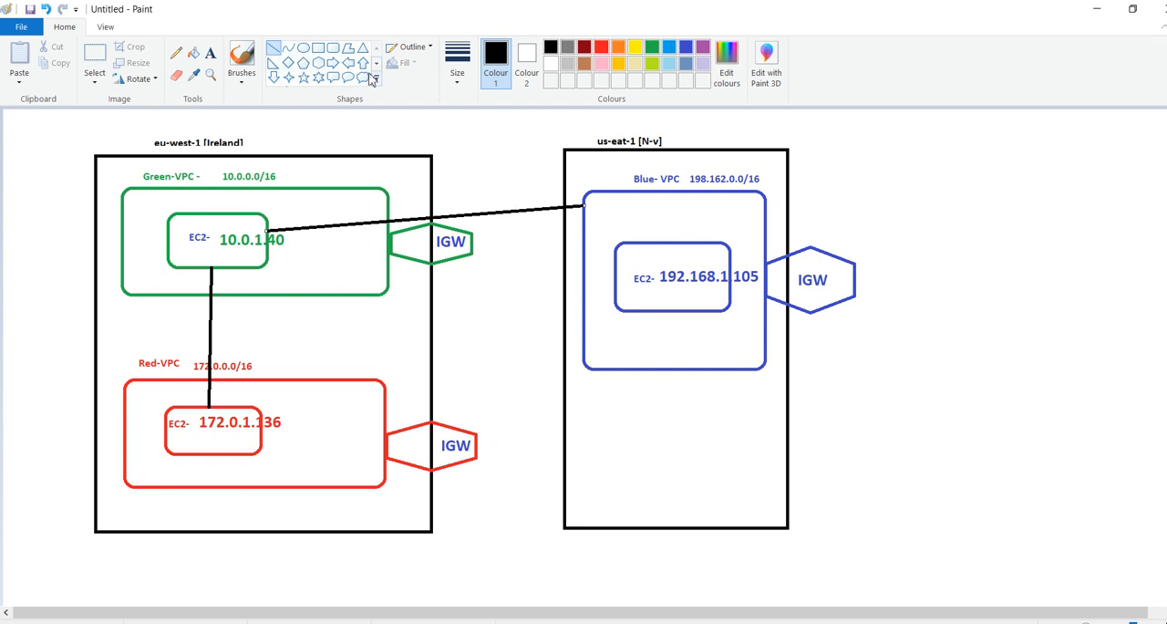
left_click(272, 50)
left_click_drag(617, 283, 258, 427)
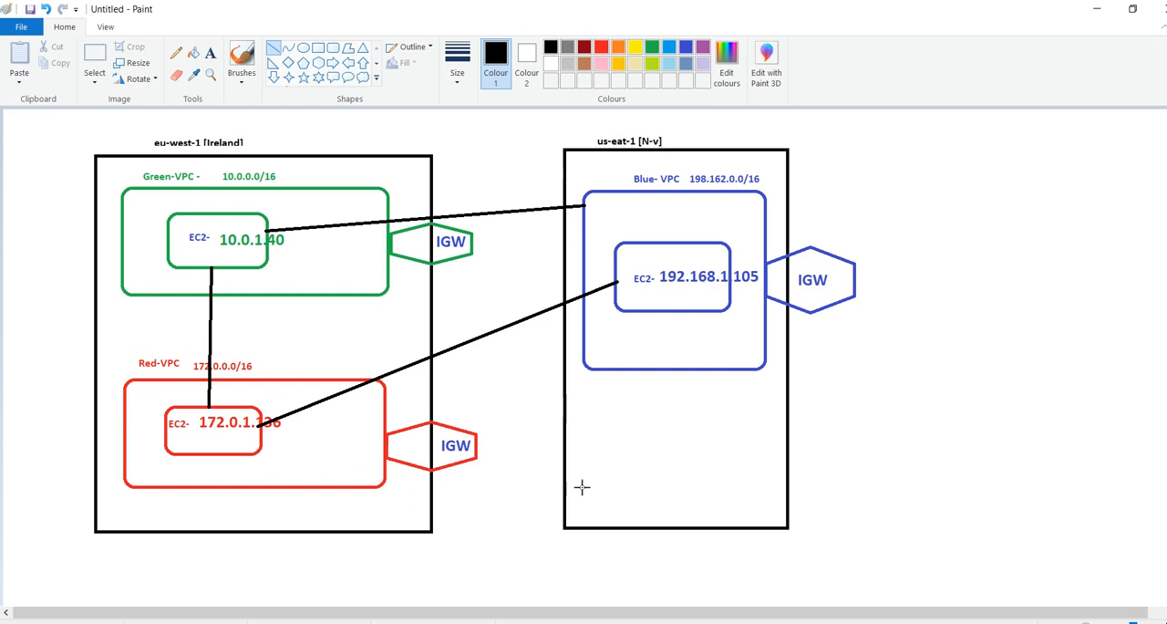
In blue-server's PuTTY terminal, ping Green-Server's private IP address 10.0.1.40
key("alt+Tab")
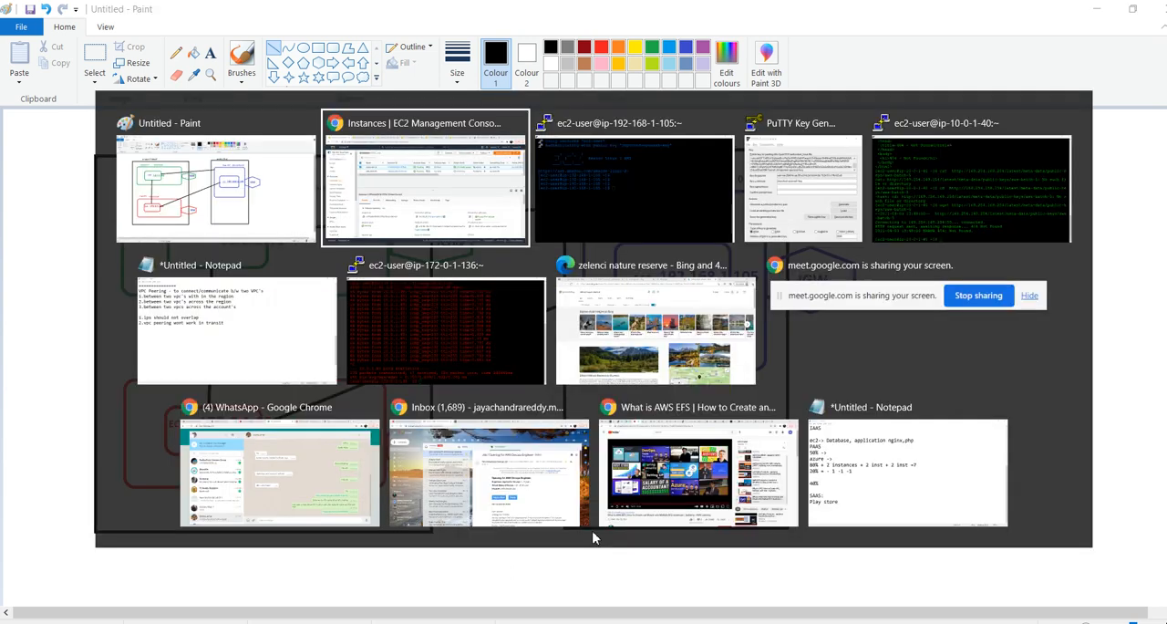
key("alt+Tab")
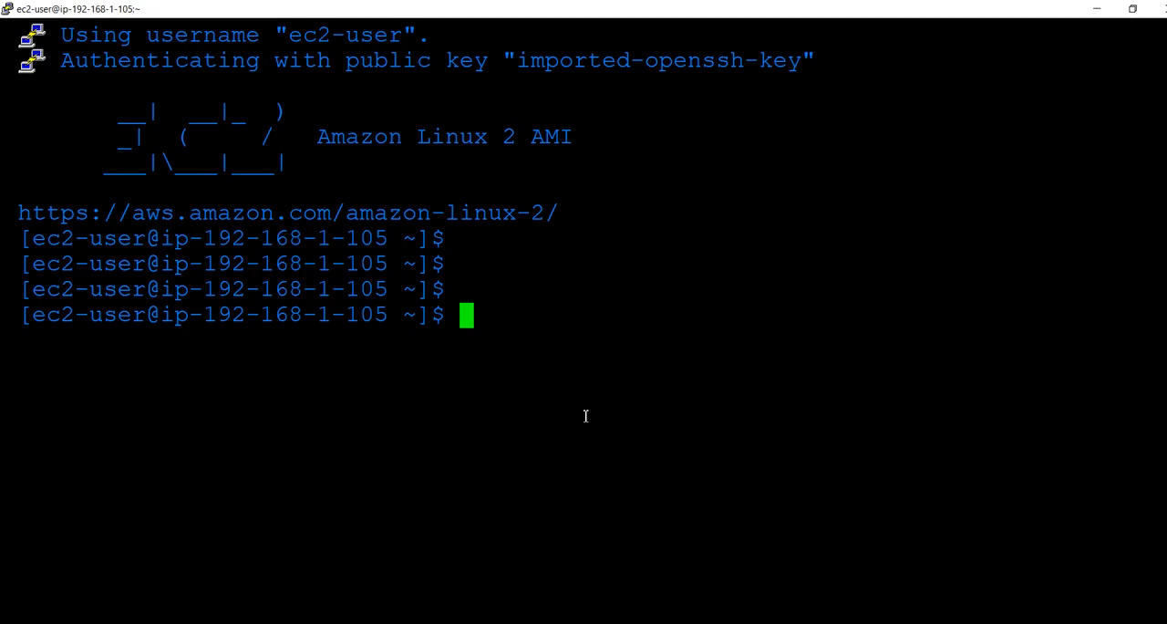
type("t")
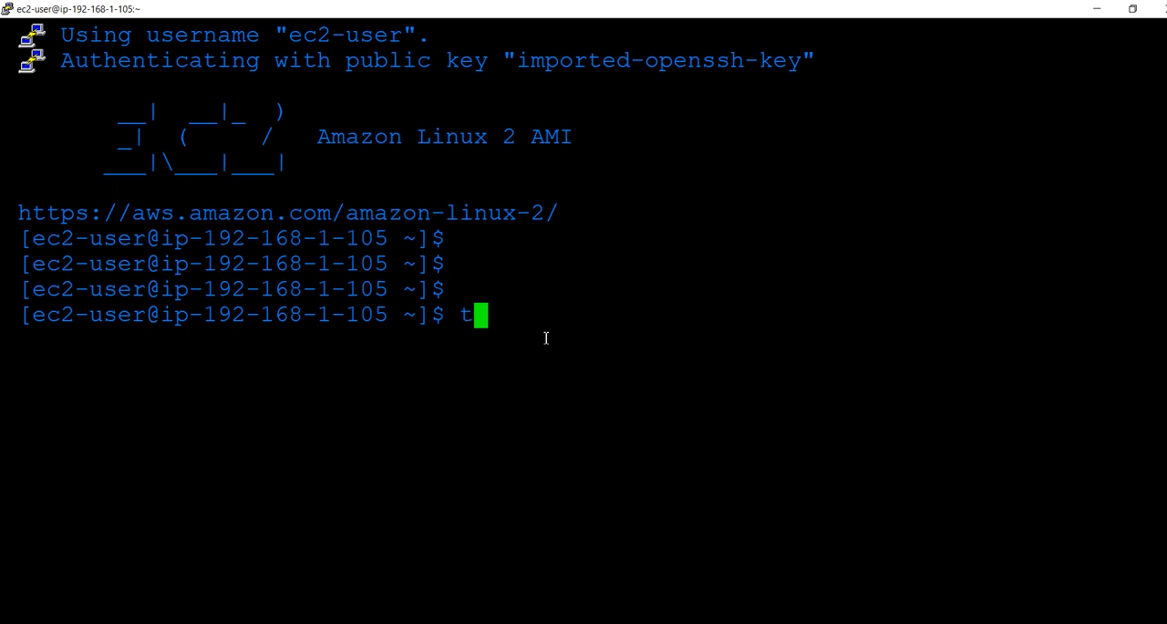
key("BackSpace")
type("ping")
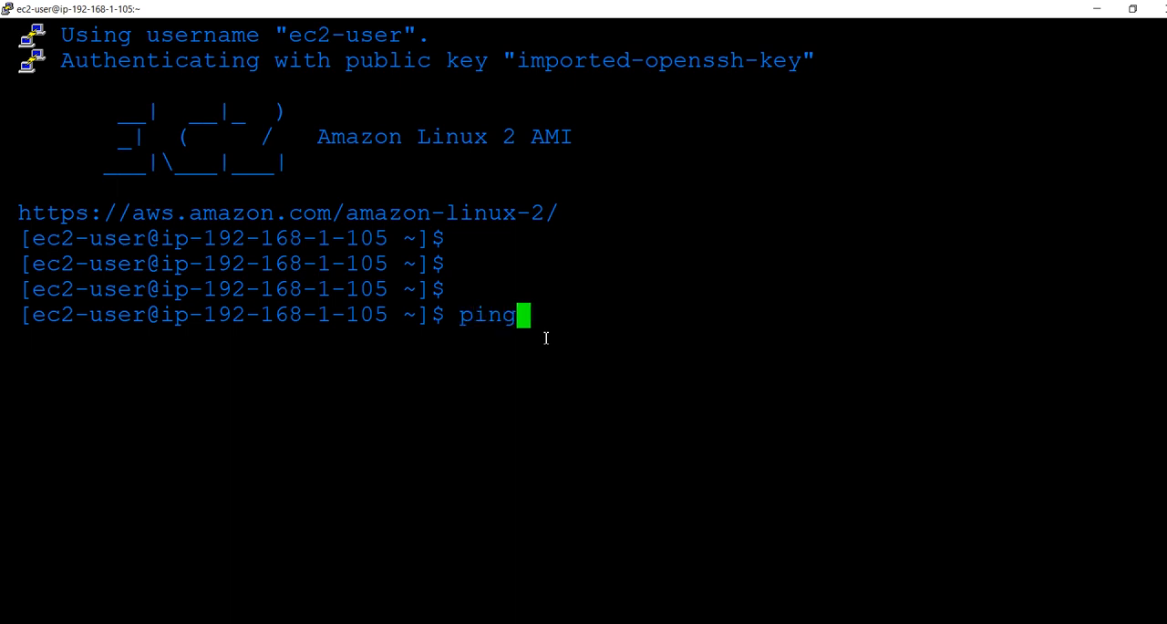
key("alt+Tab")
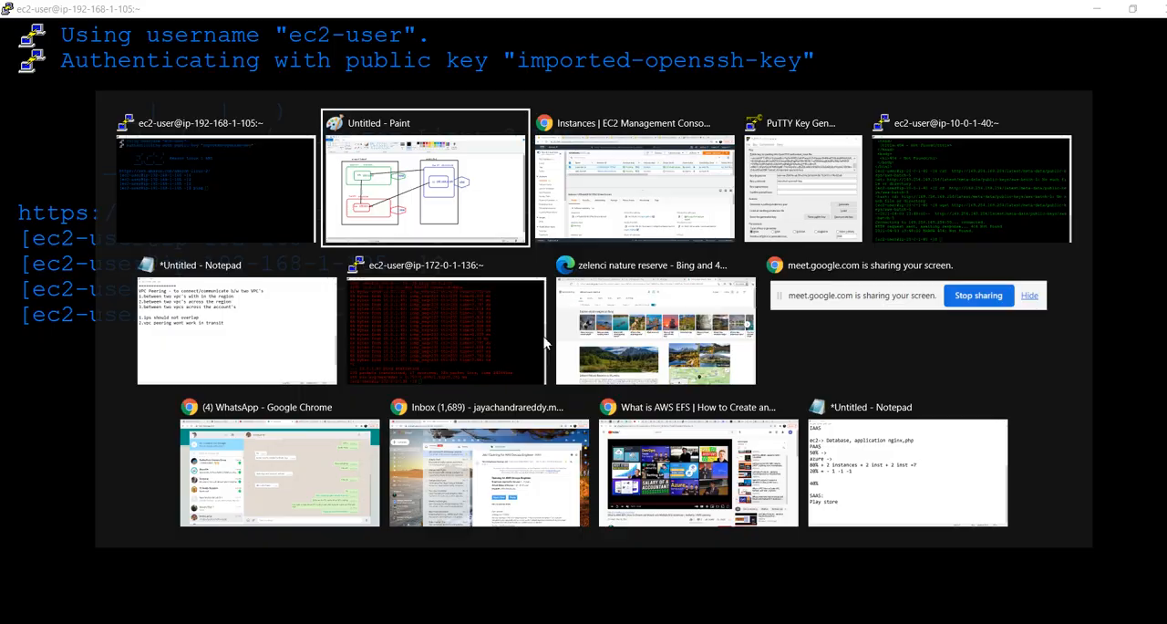
key("alt+Tab")
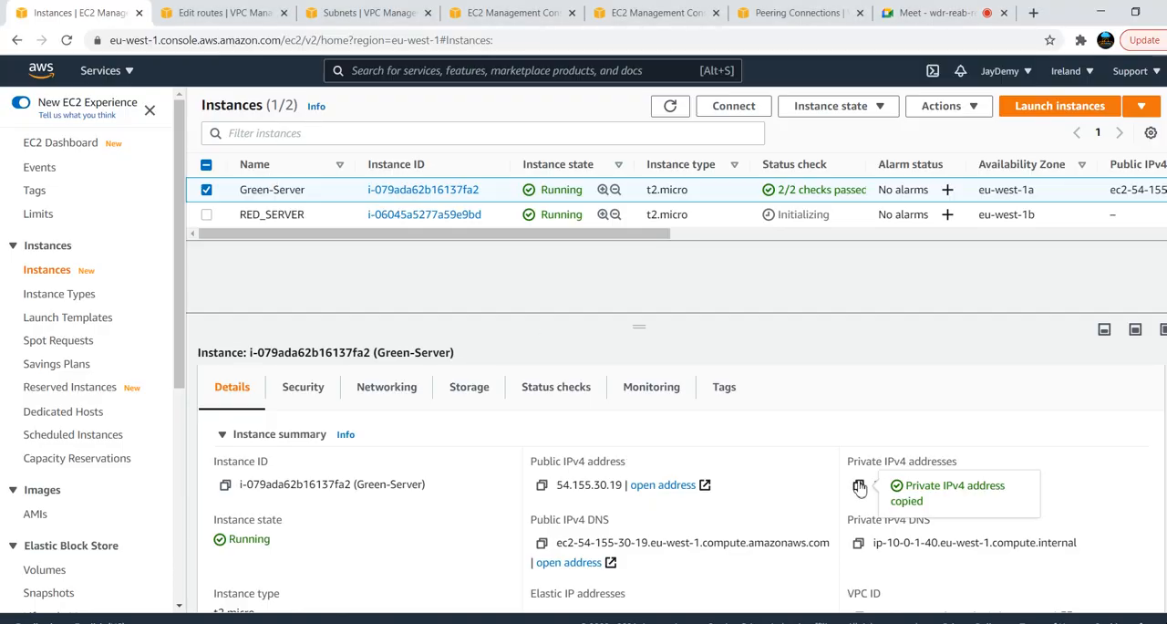
key("alt+Tab")
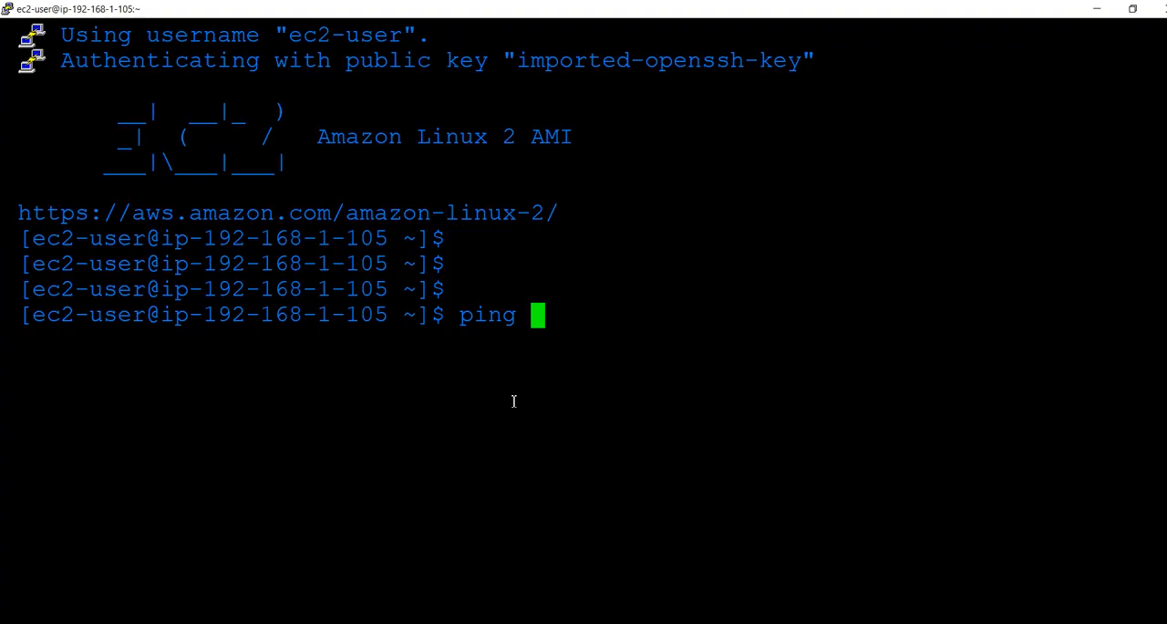
right_click(584, 316)
key("Return")
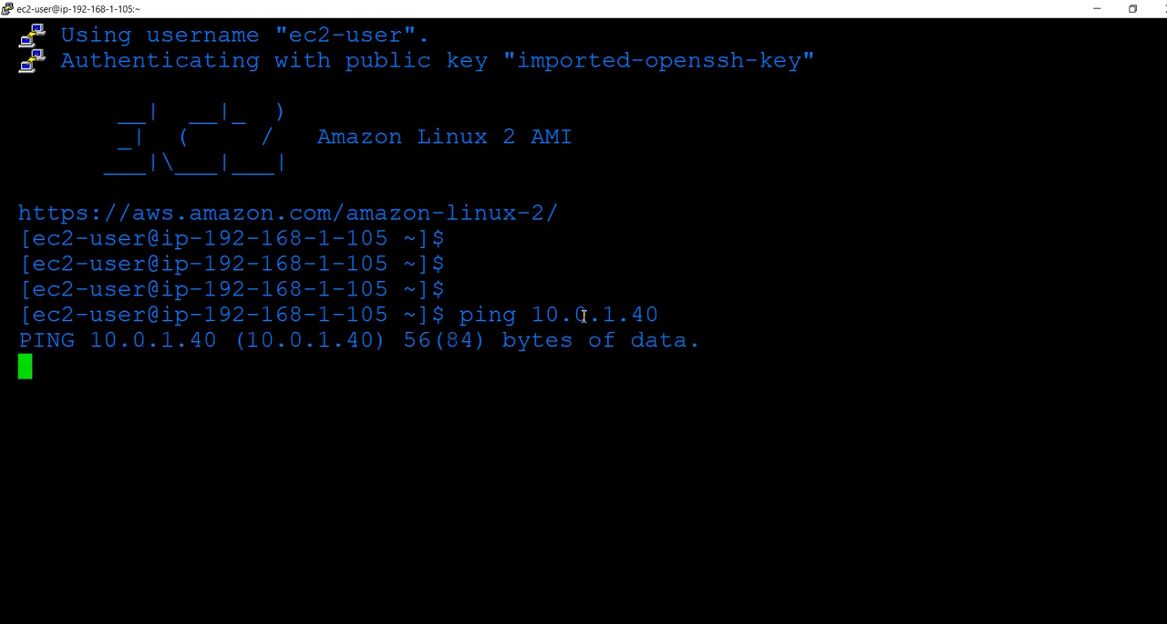
Switch to the N. Virginia VPC console in Chrome and start creating a new peering connection
key("alt+Tab")
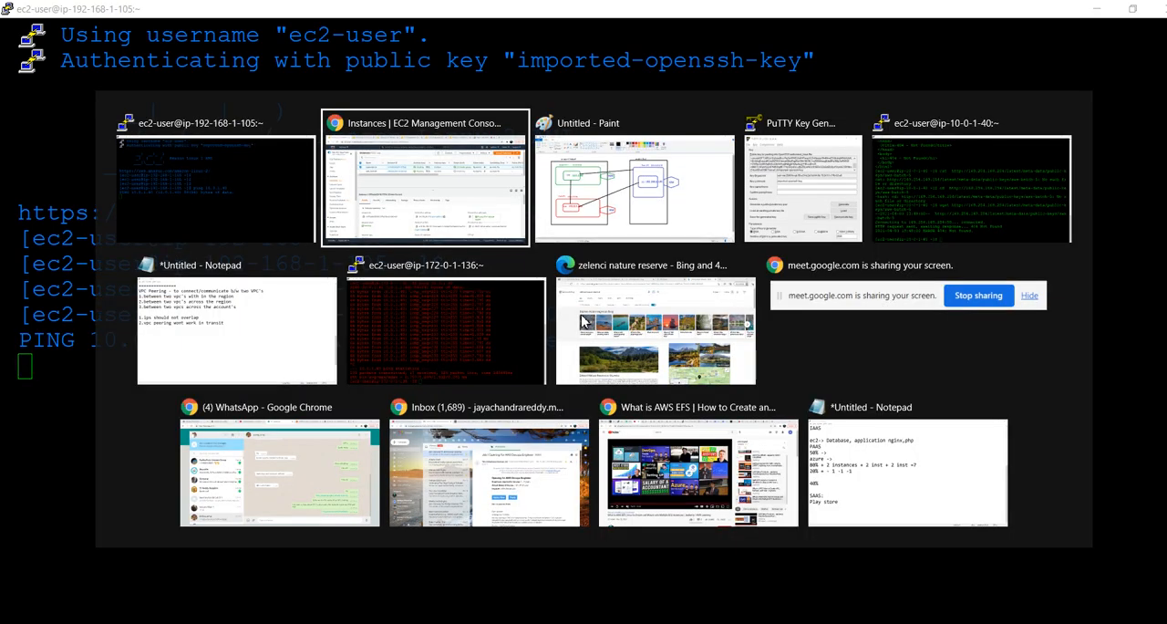
left_click(373, 11)
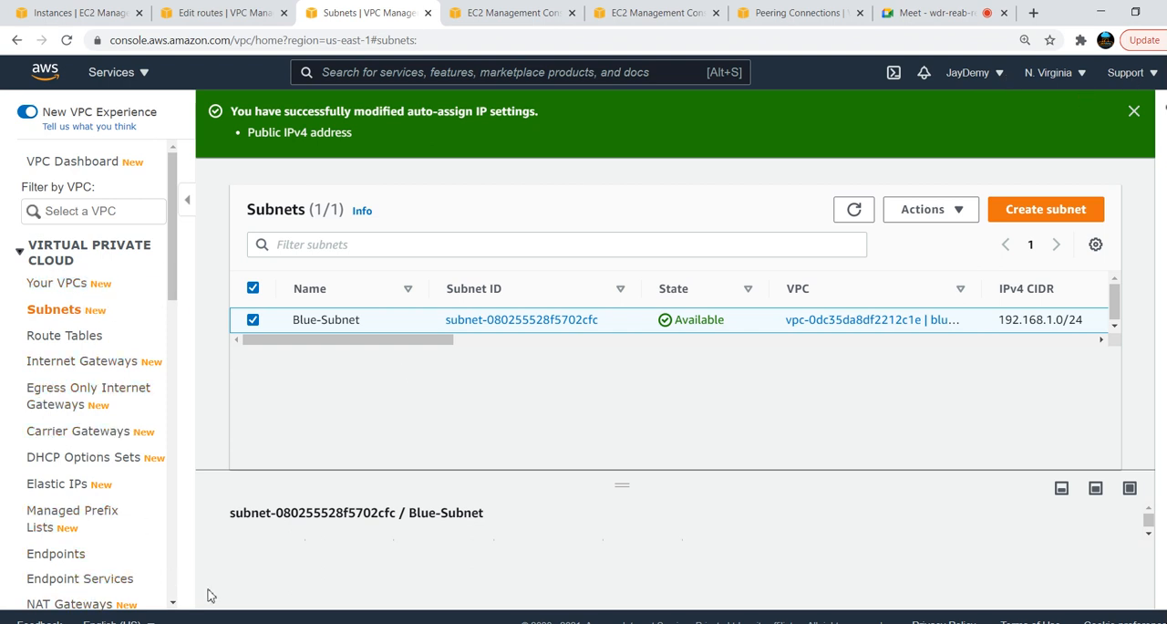
scroll(175, 591, "down", 5)
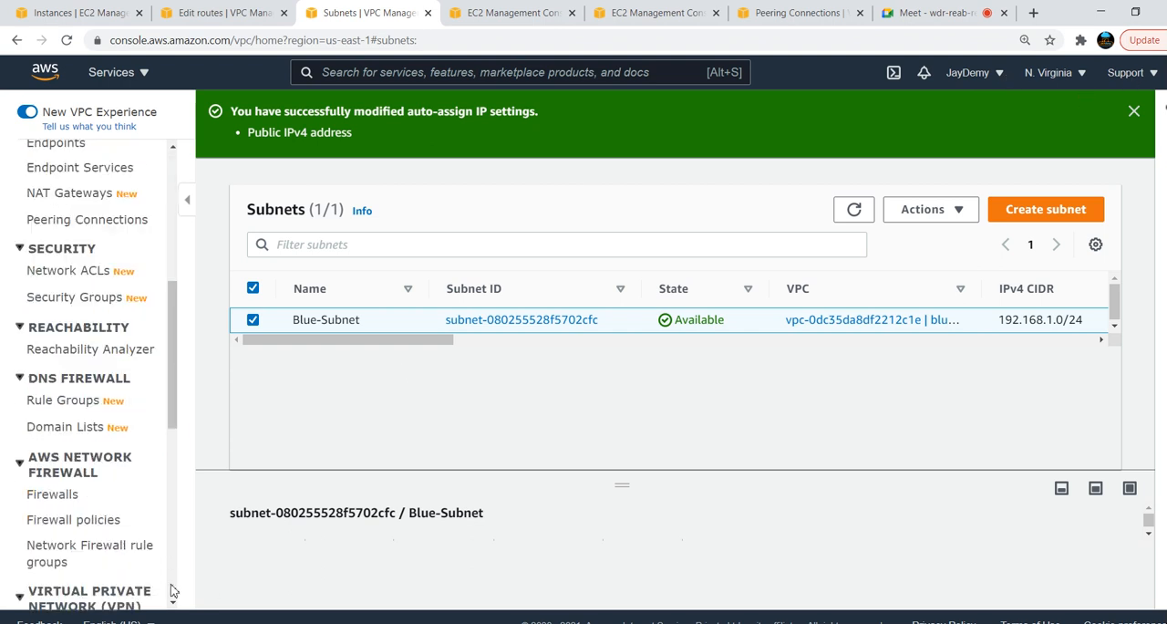
left_click(75, 222)
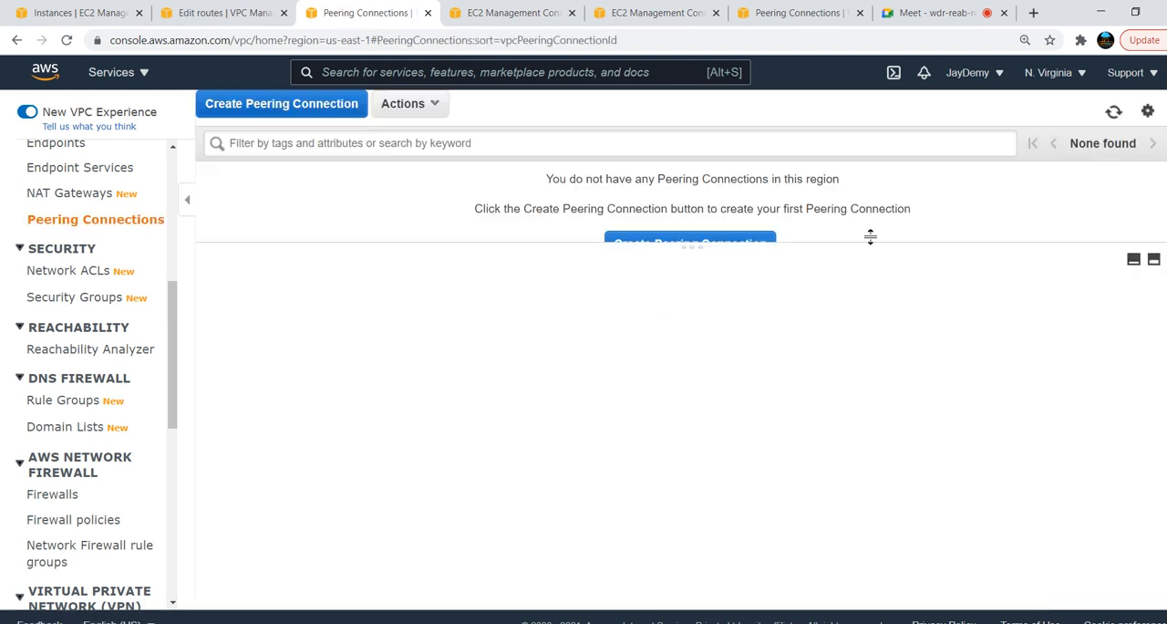
left_click(327, 107)
left_click(437, 199)
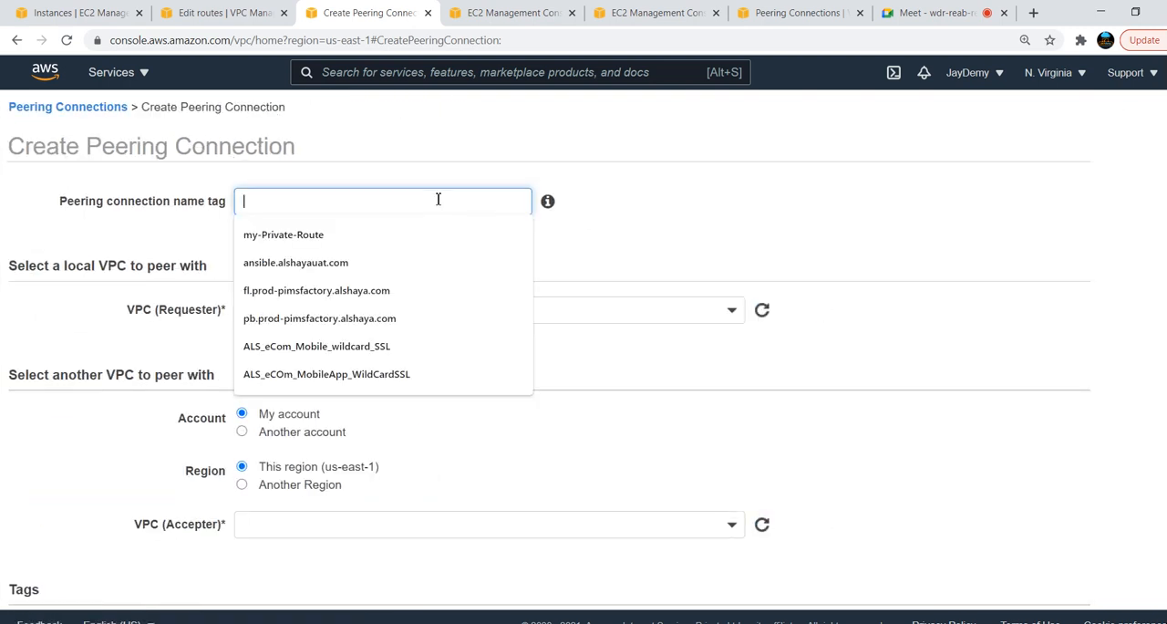
Name the peering connection blue-to-green and choose the blue VPC vpc-0dc35da8df2212c1e as the requester
type("blue-to-green")
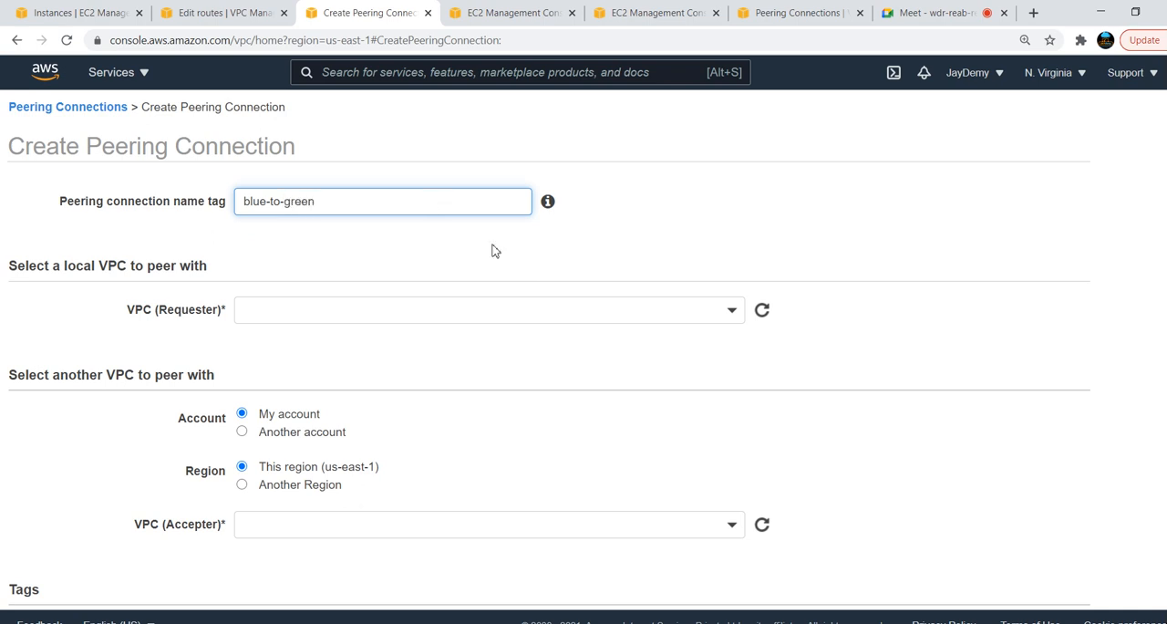
left_click(594, 311)
left_click(429, 385)
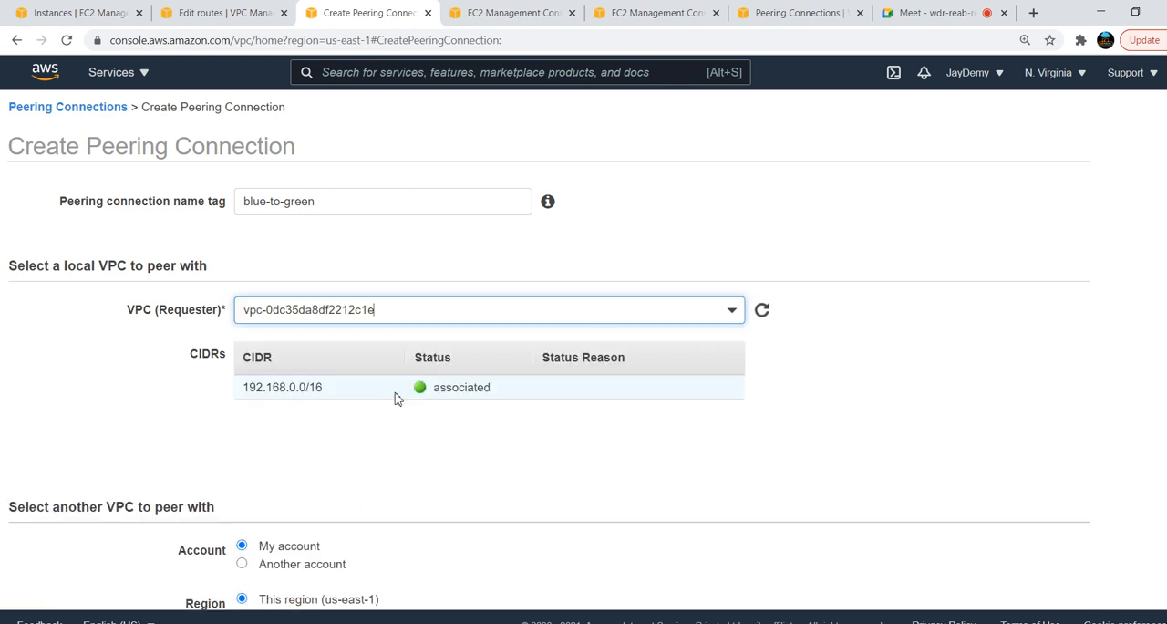
Set the accepter VPC's region to another region, Europe (Ireland) (eu-west-1)
scroll(602, 356, "down", 3)
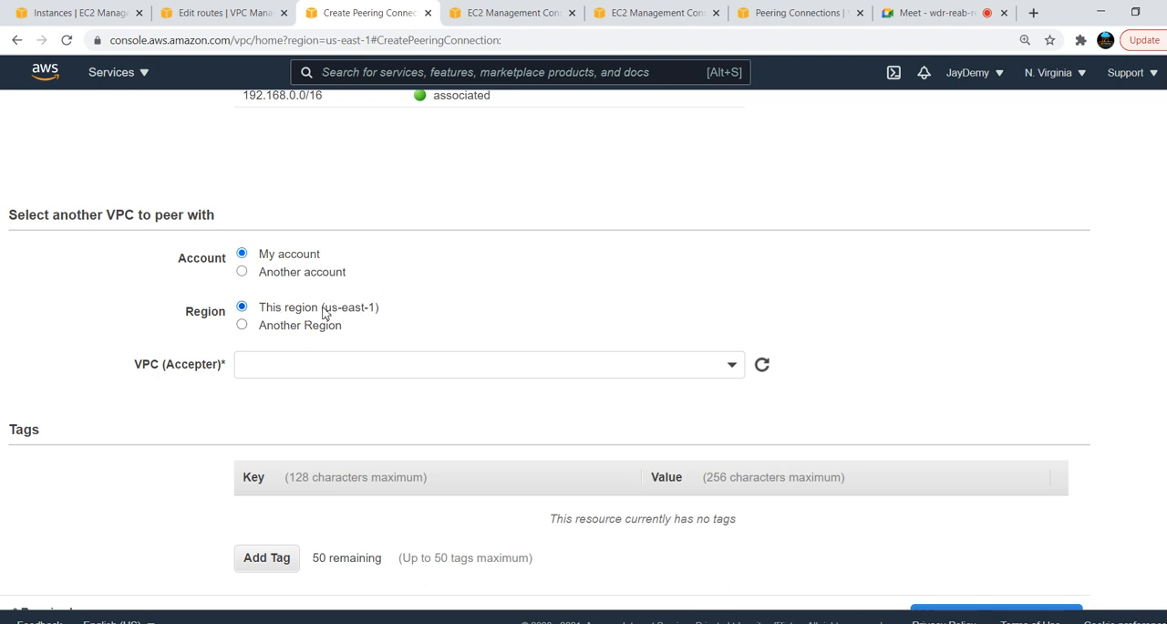
left_click(275, 330)
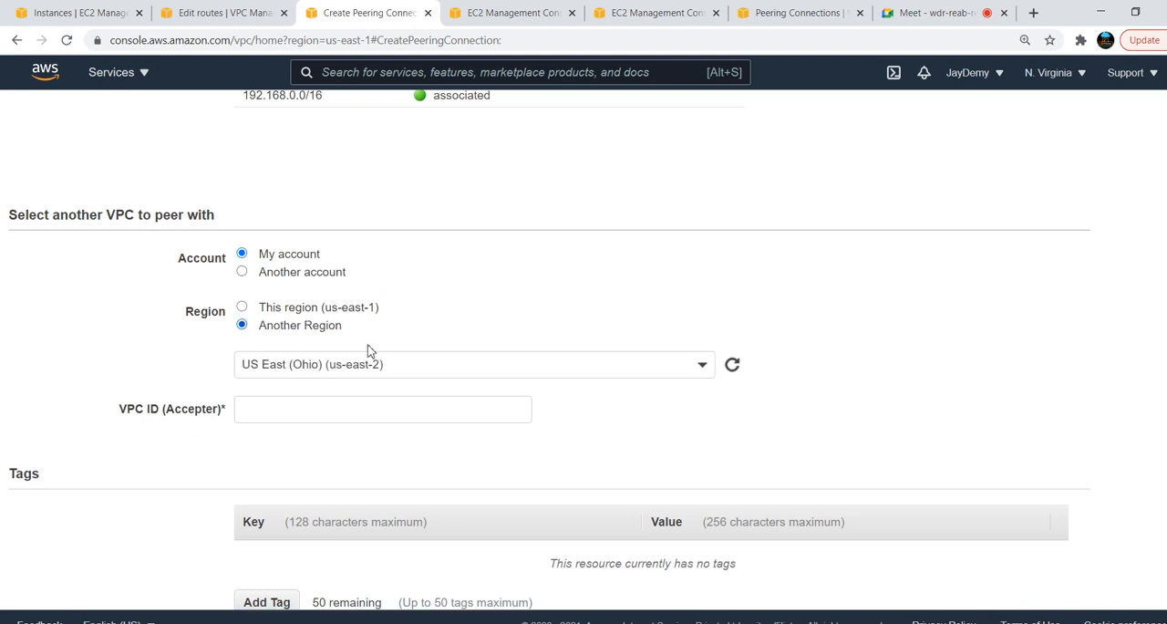
left_click(442, 372)
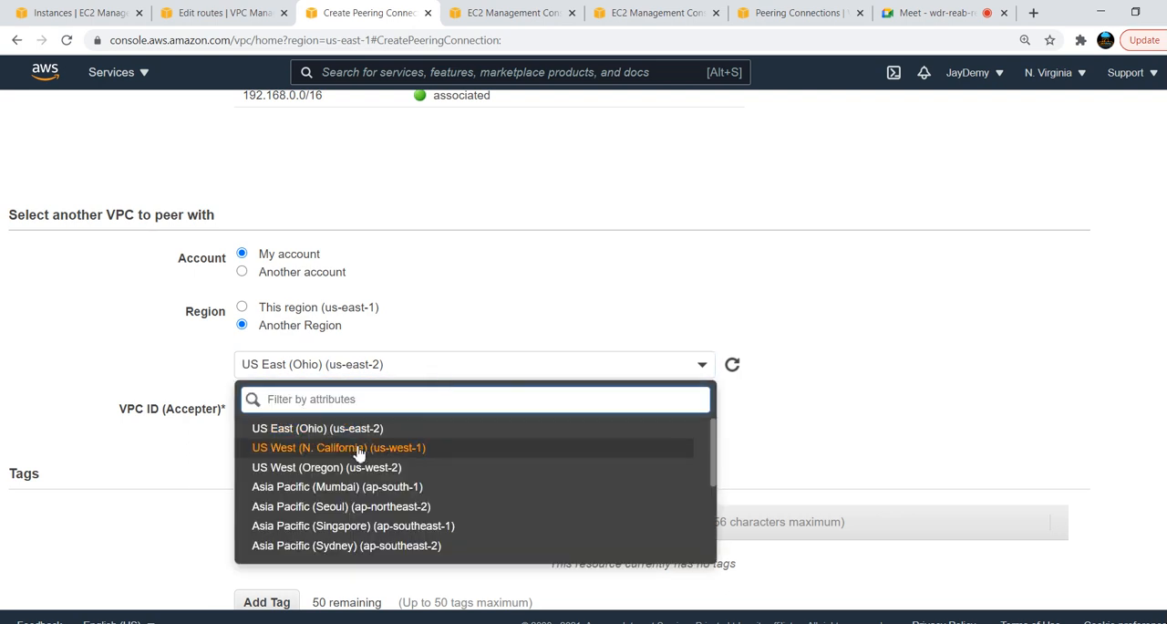
scroll(423, 538, "down", 1)
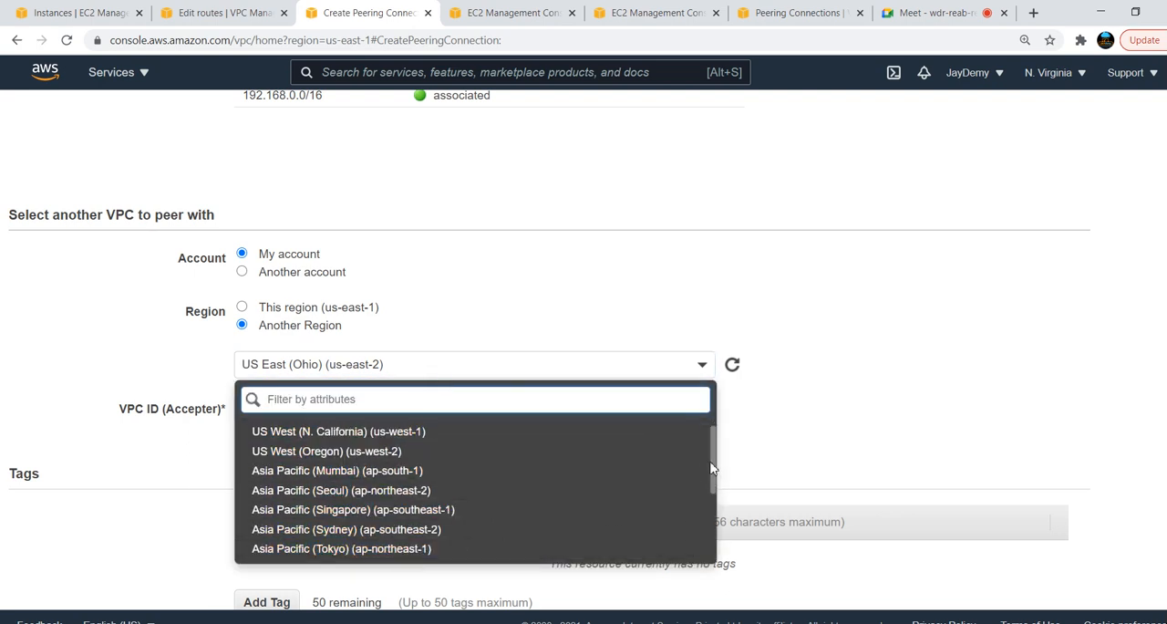
left_click_drag(716, 467, 715, 514)
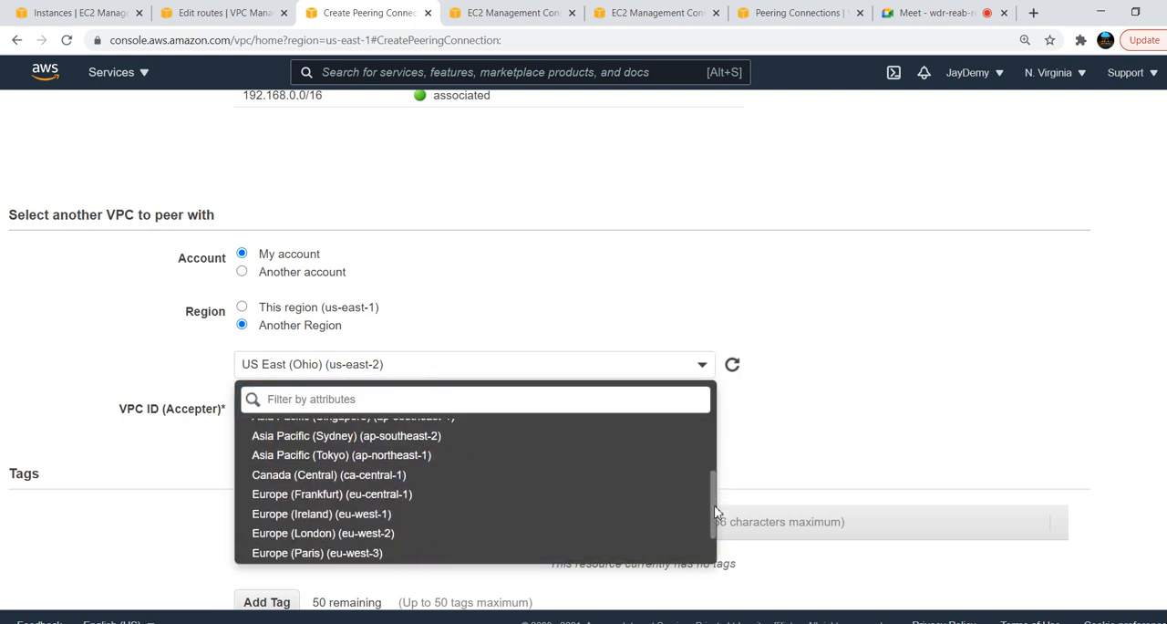
left_click(308, 515)
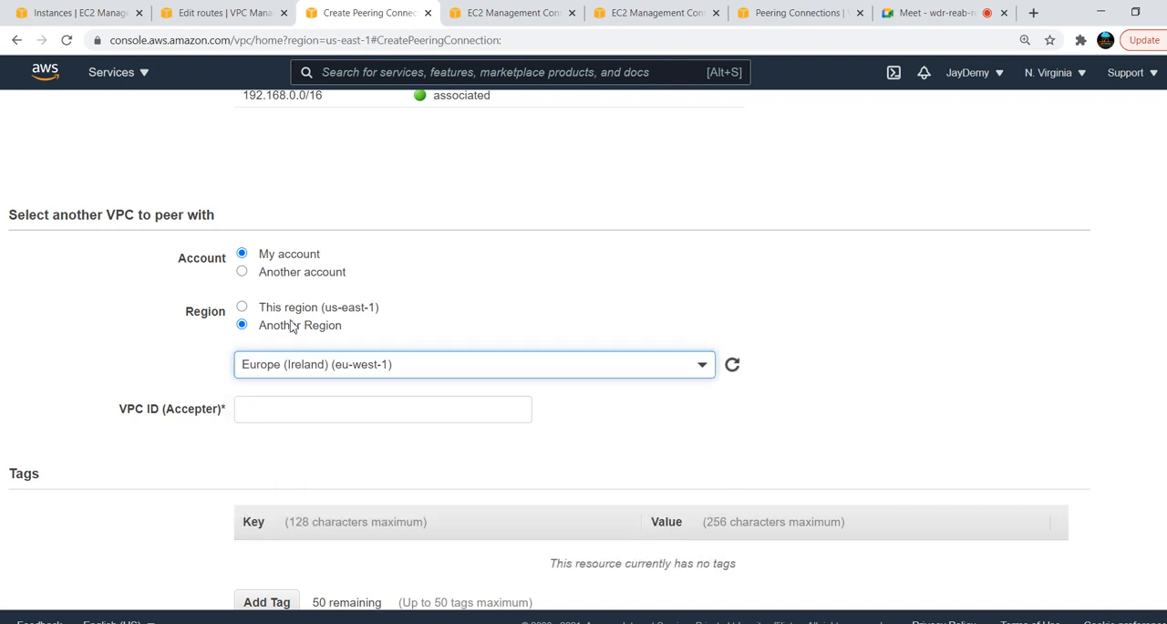
left_click(368, 413)
left_click(652, 441)
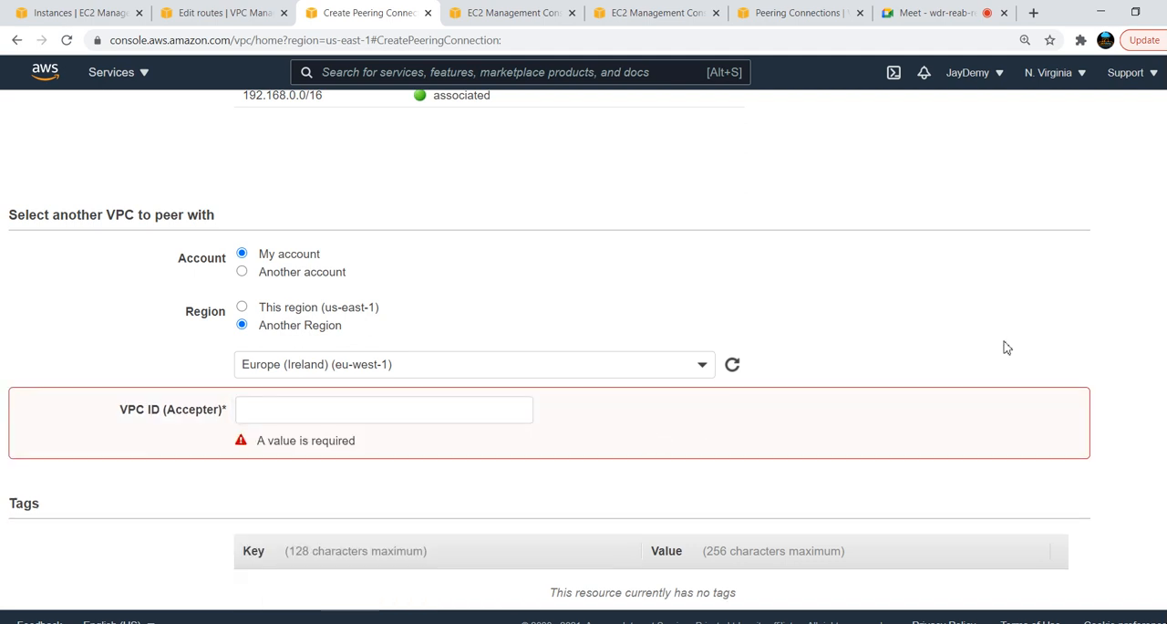
scroll(495, 329, "down", 2)
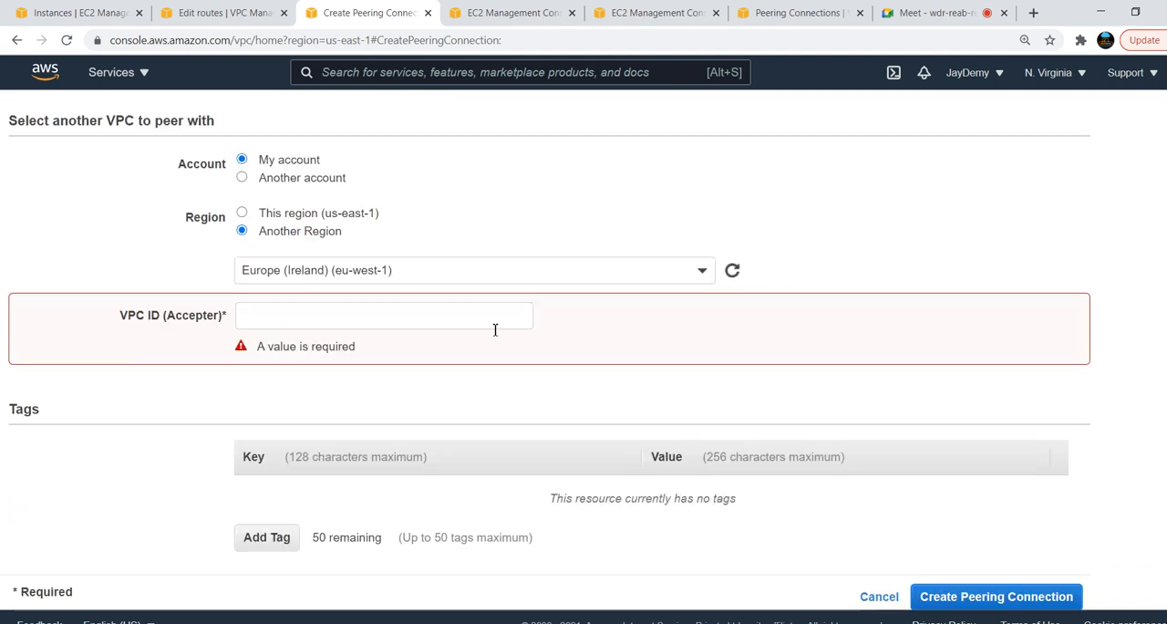
left_click(376, 308)
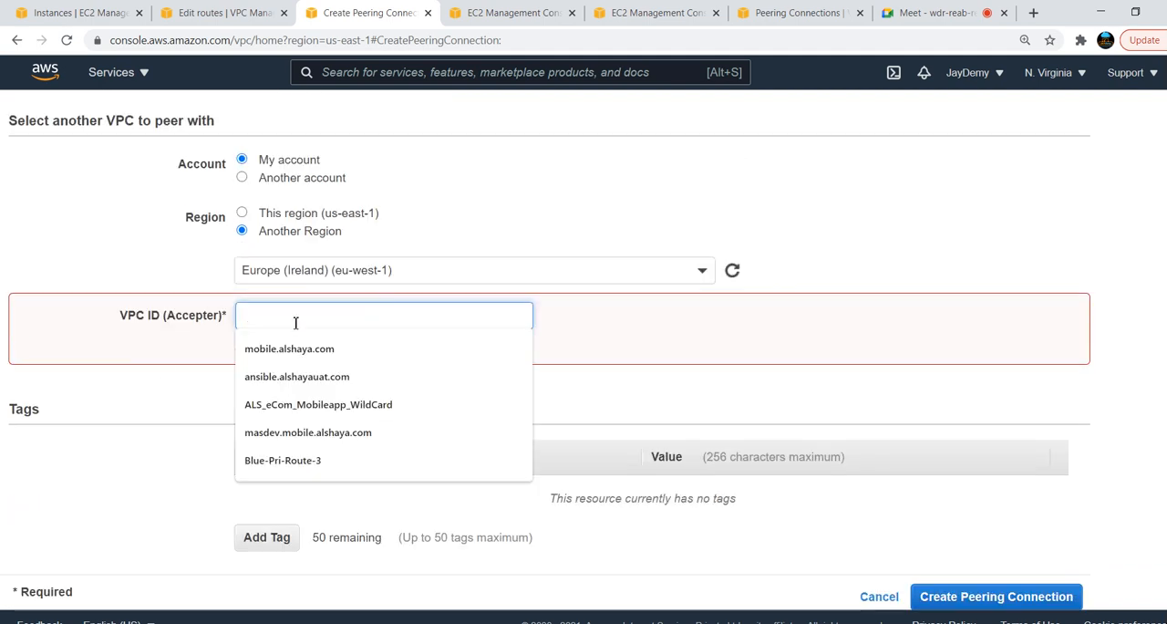
left_click(139, 394)
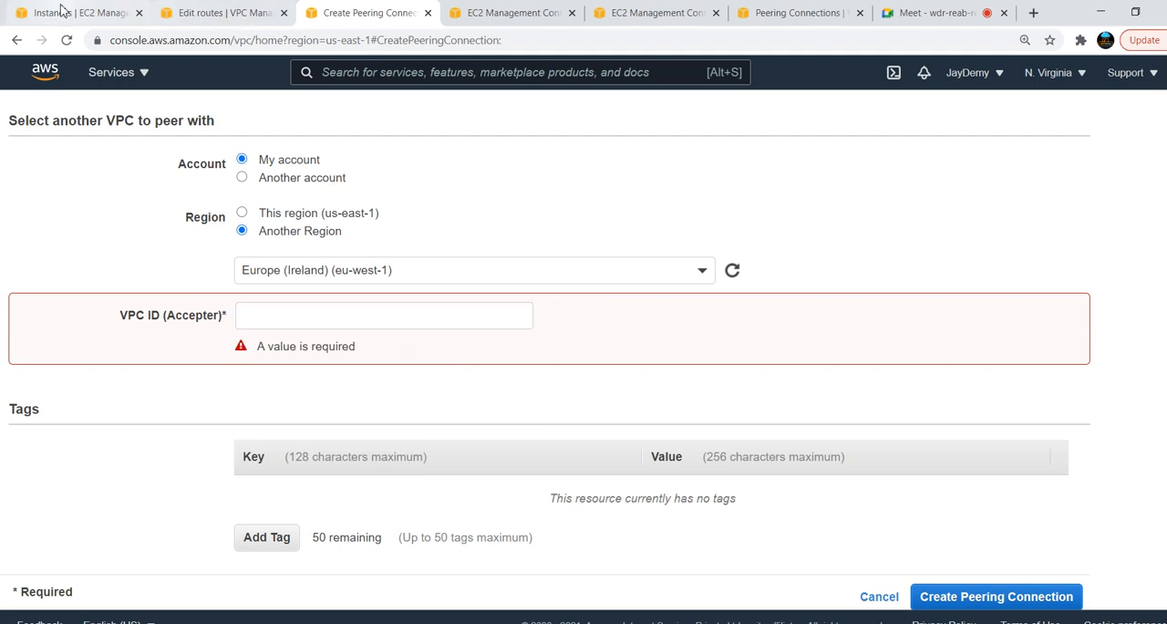
Switch to the Ireland VPC console and copy Green-VPC's VPC ID from the list of VPCs
left_click(175, 14)
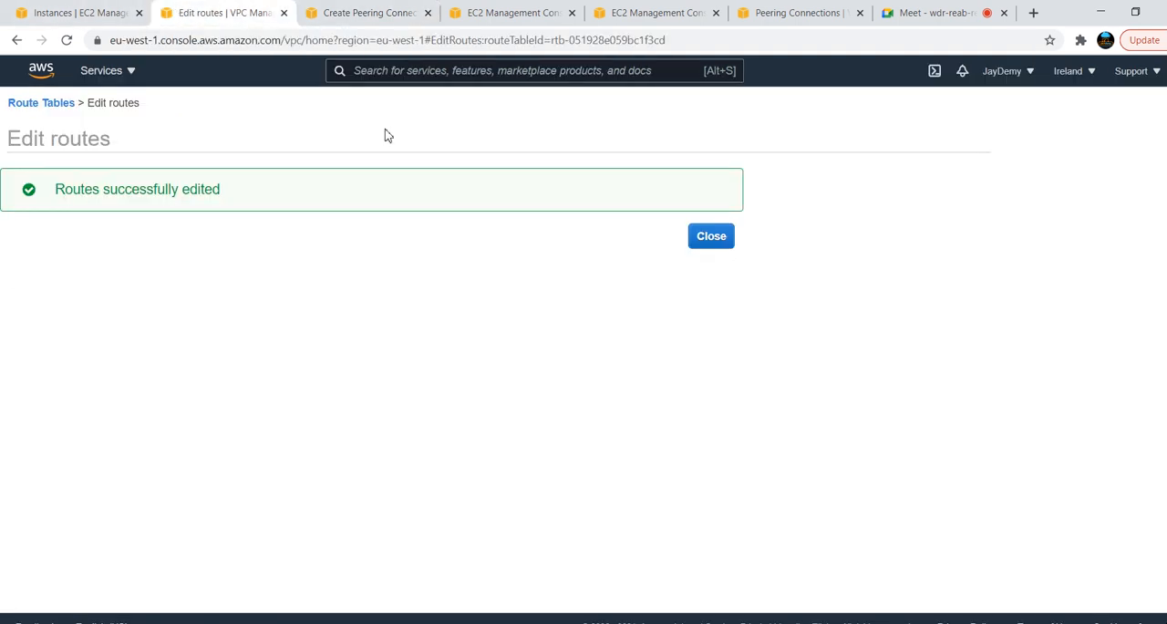
left_click(711, 237)
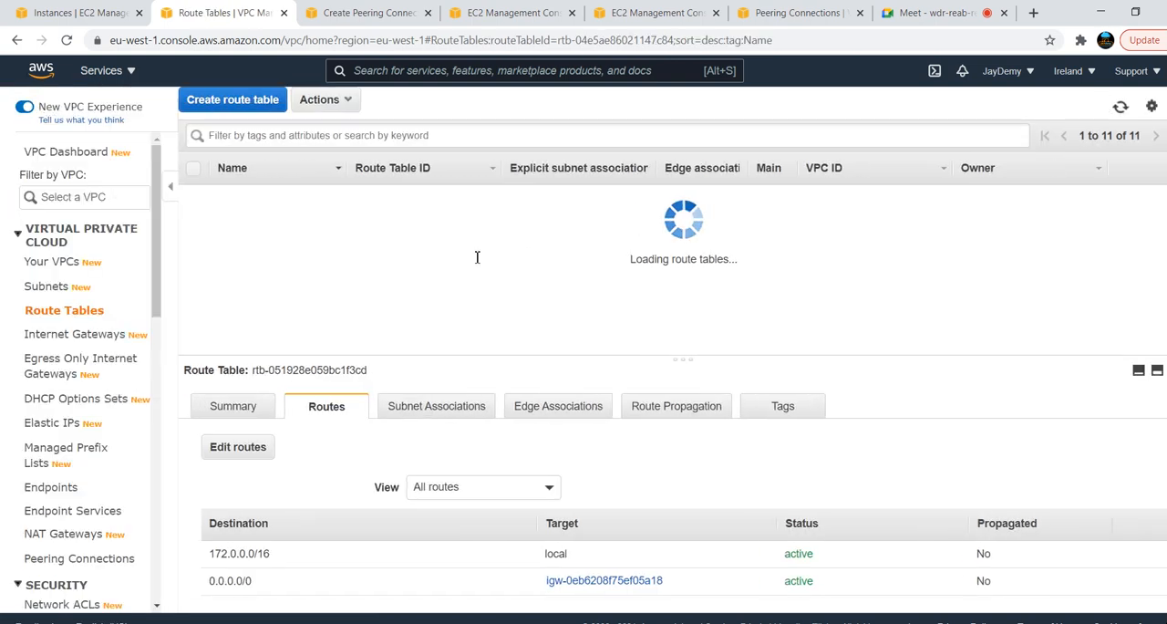
left_click(52, 262)
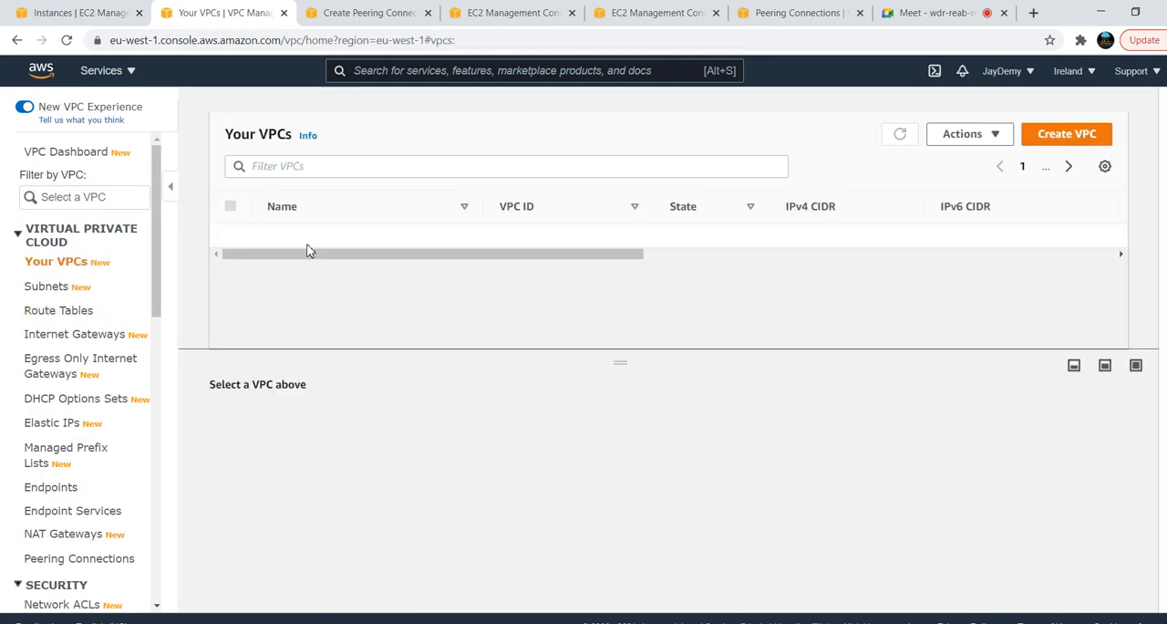
left_click(231, 235)
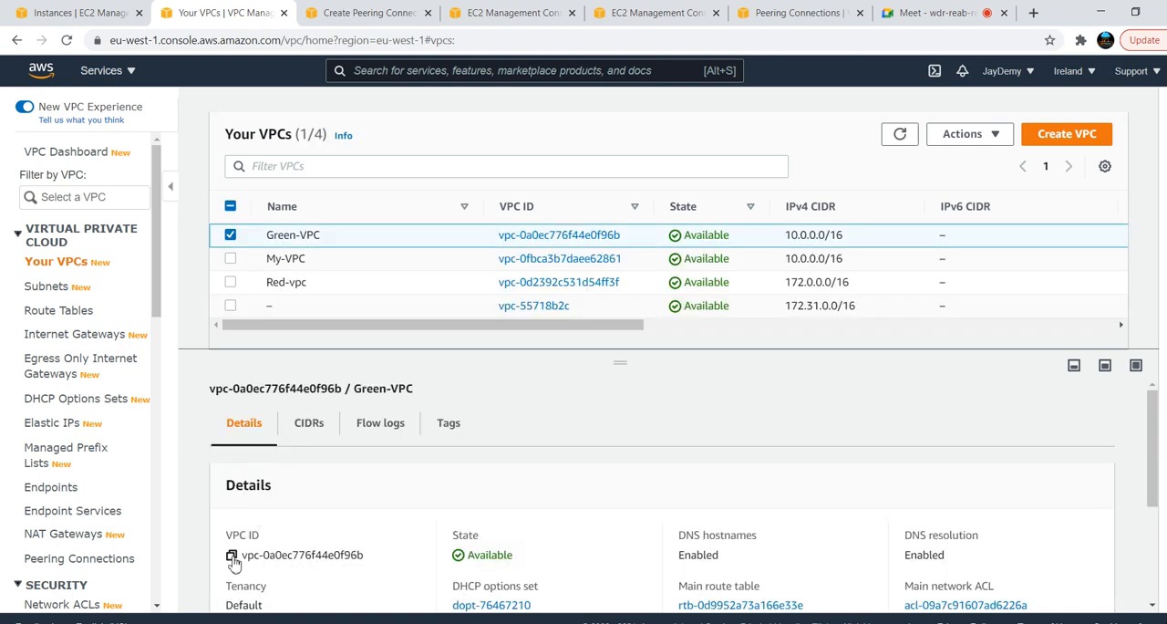
left_click(232, 555)
Enter the accepter VPC ID vpc-0a0ec776f44e0f96b in the N. Virginia peering request and create the peering connection
left_click(357, 15)
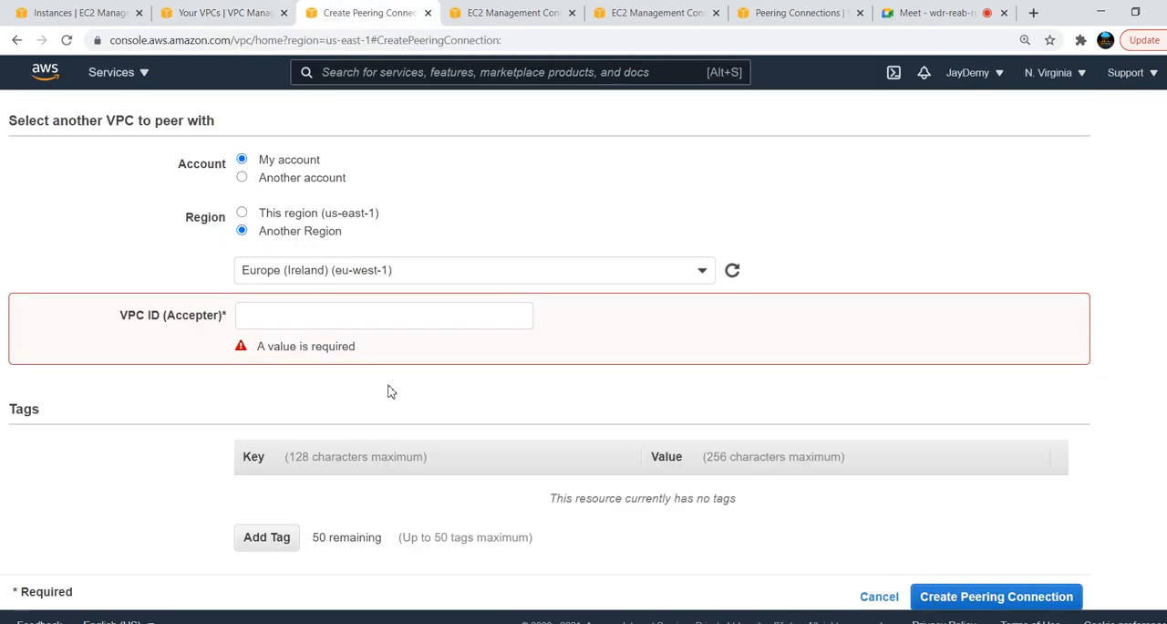
left_click(310, 322)
key("ctrl+v")
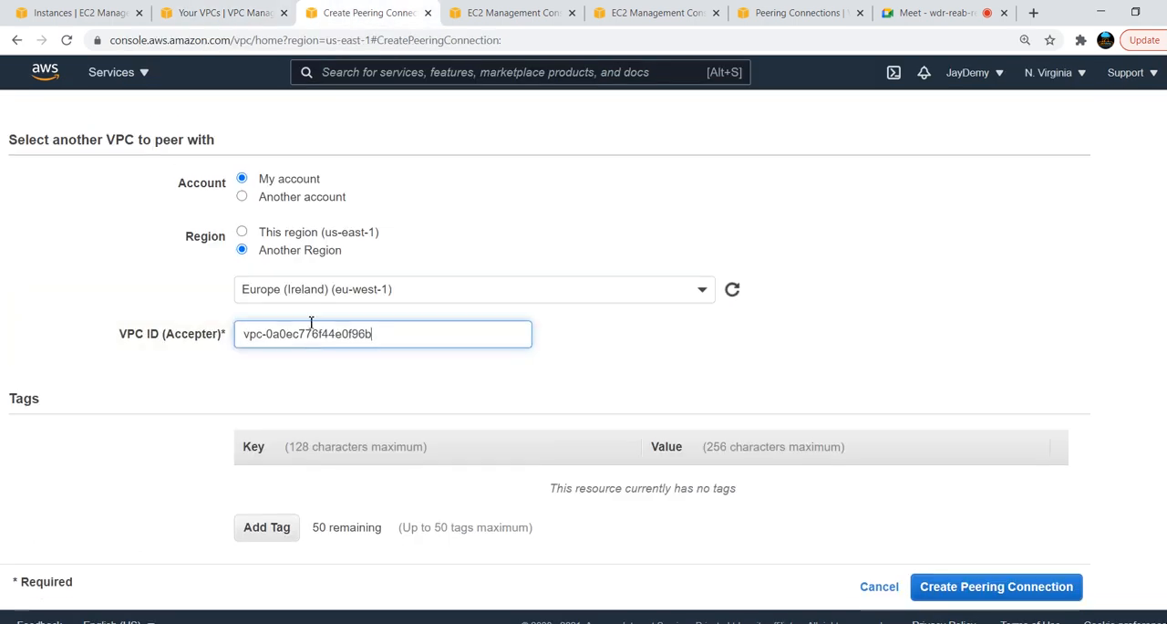
left_click(691, 363)
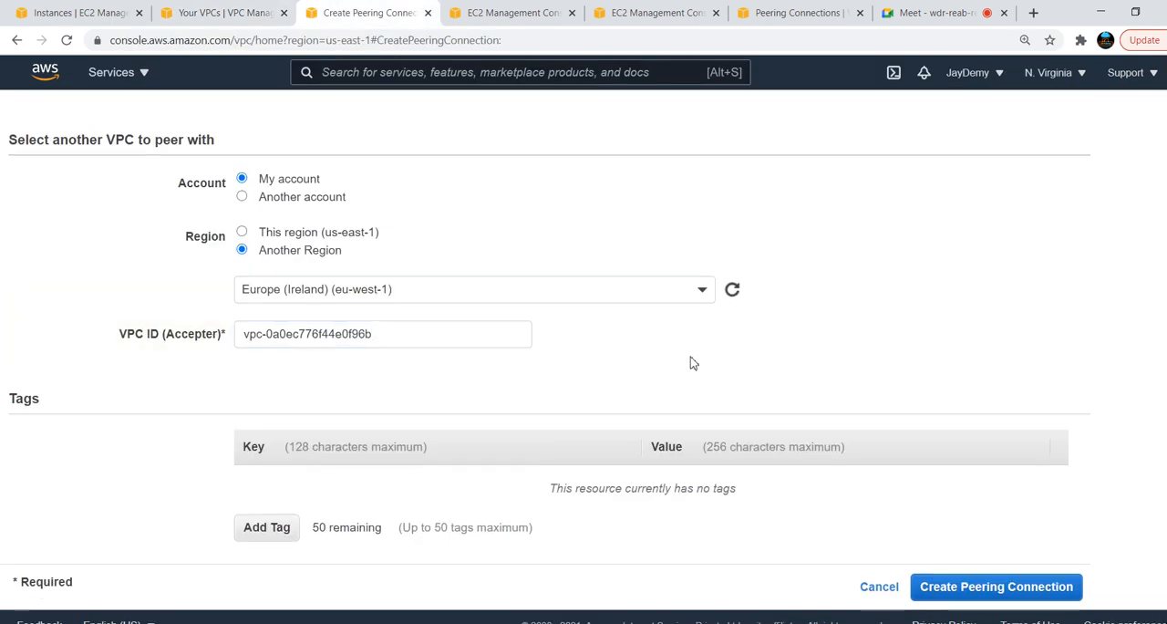
left_click(1004, 589)
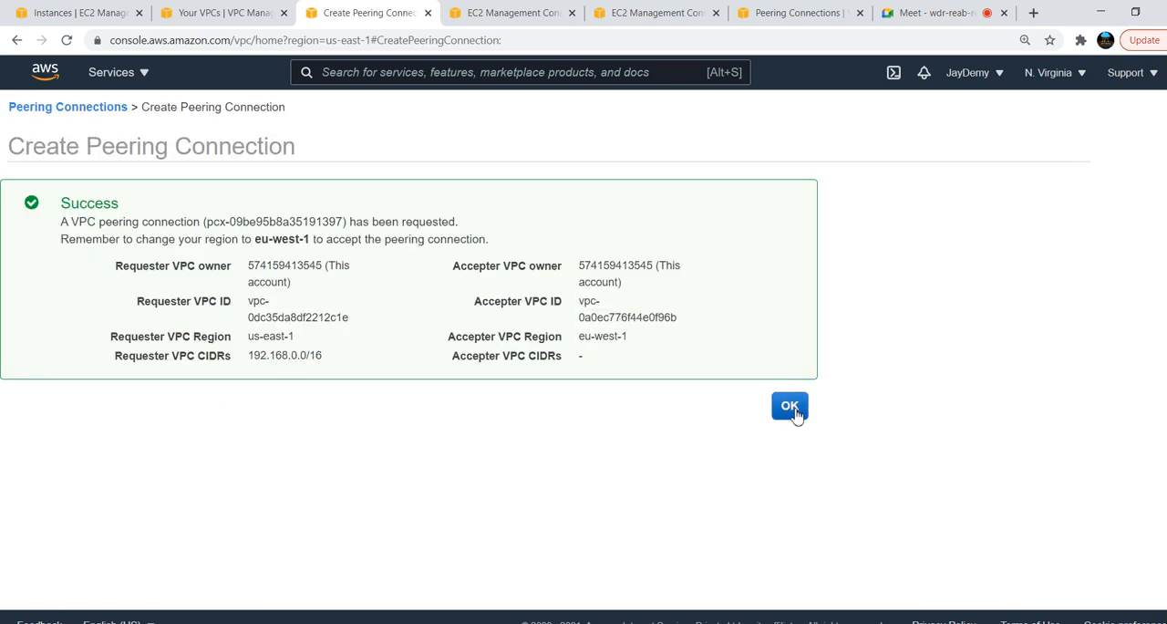
left_click(796, 409)
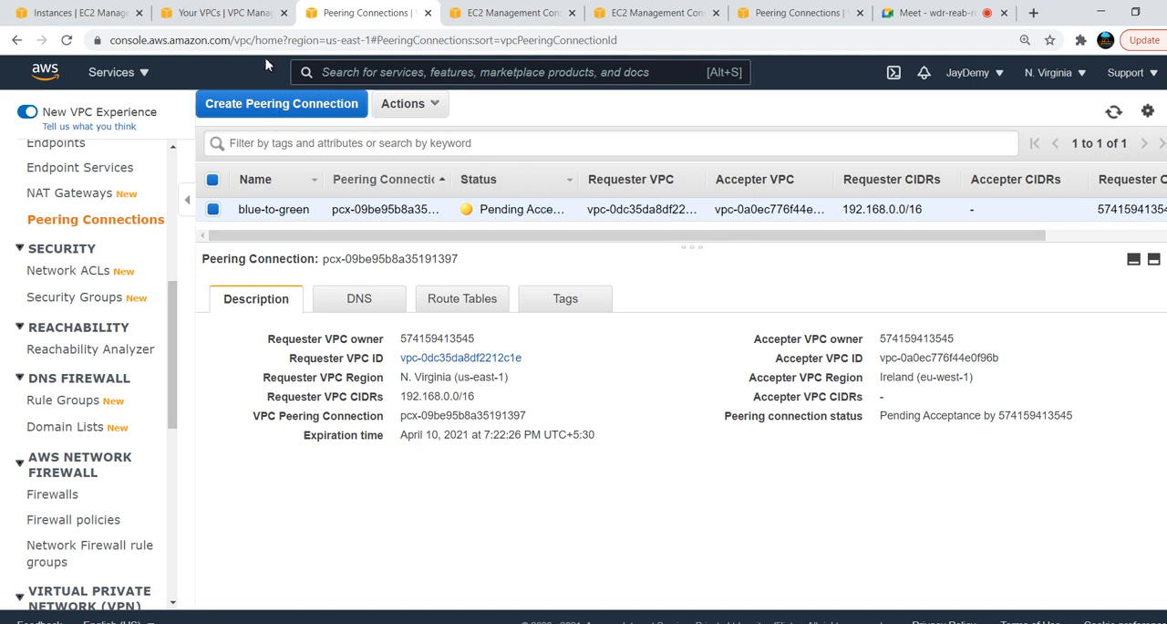
In the Ireland console, name the unnamed pending peering connection blue-to-green
left_click(212, 20)
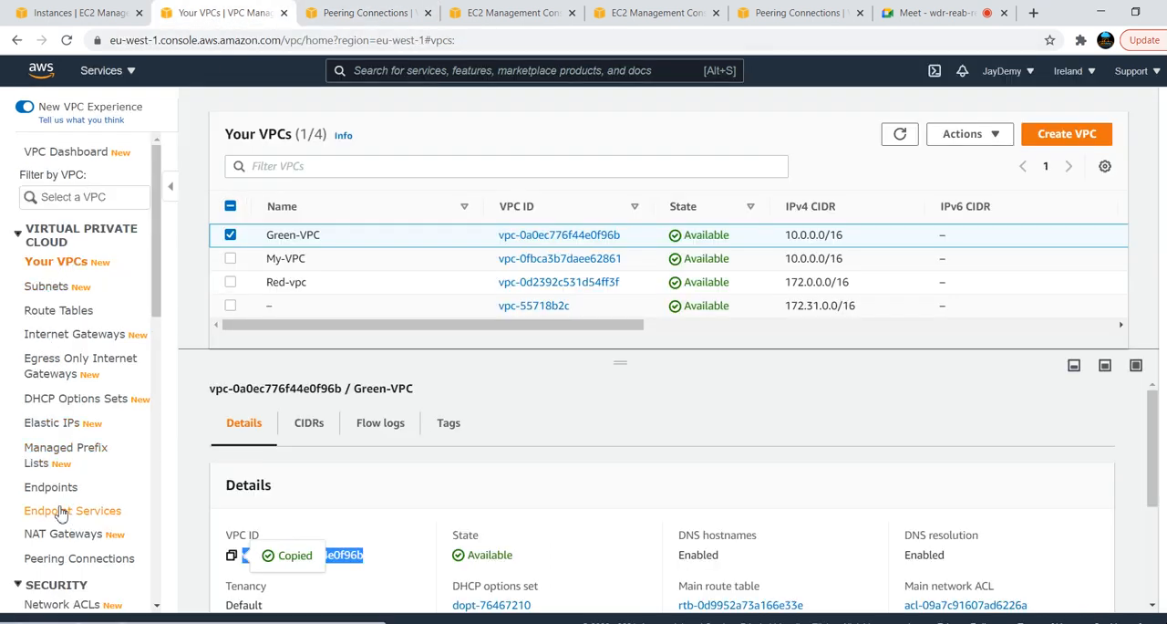
left_click(57, 558)
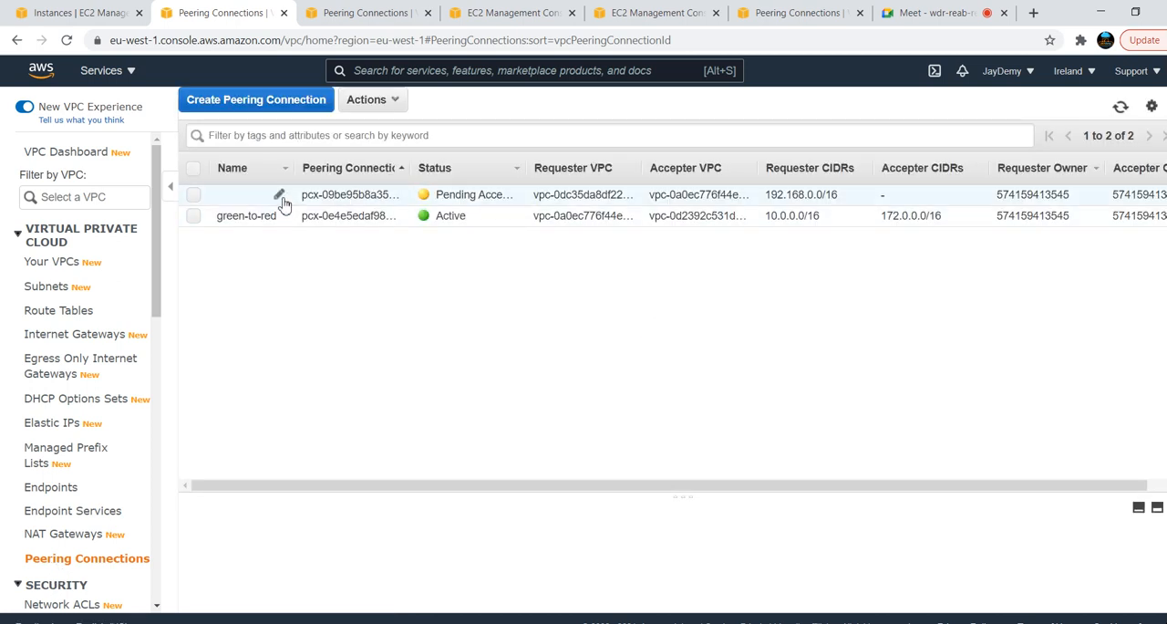
left_click(278, 198)
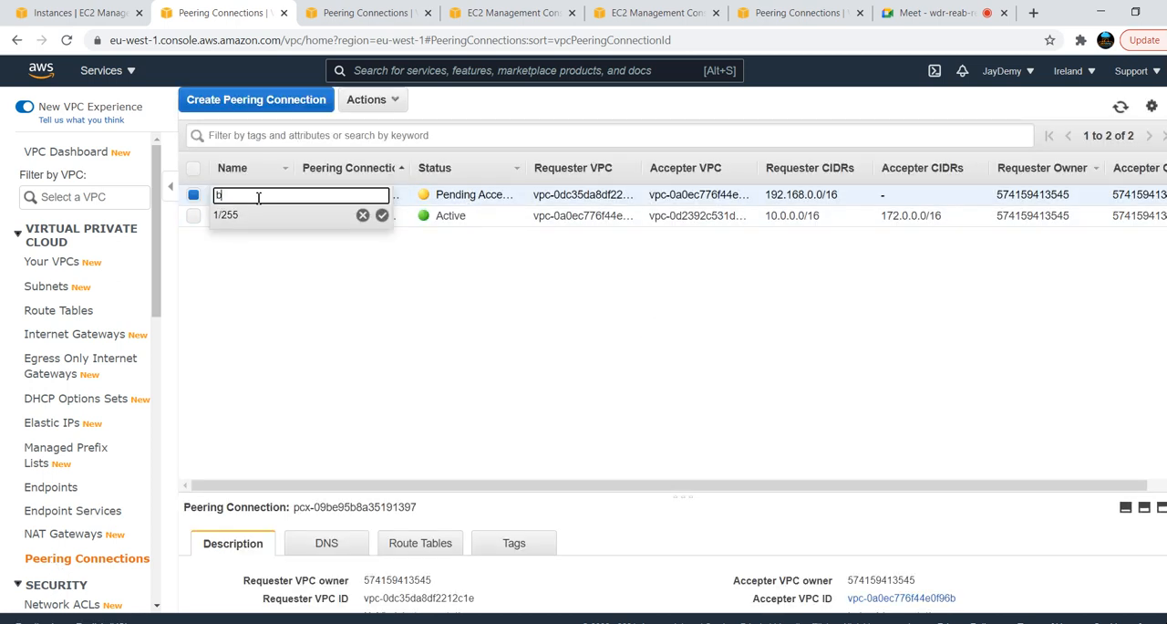
type("blue-to-gree")
left_click(382, 215)
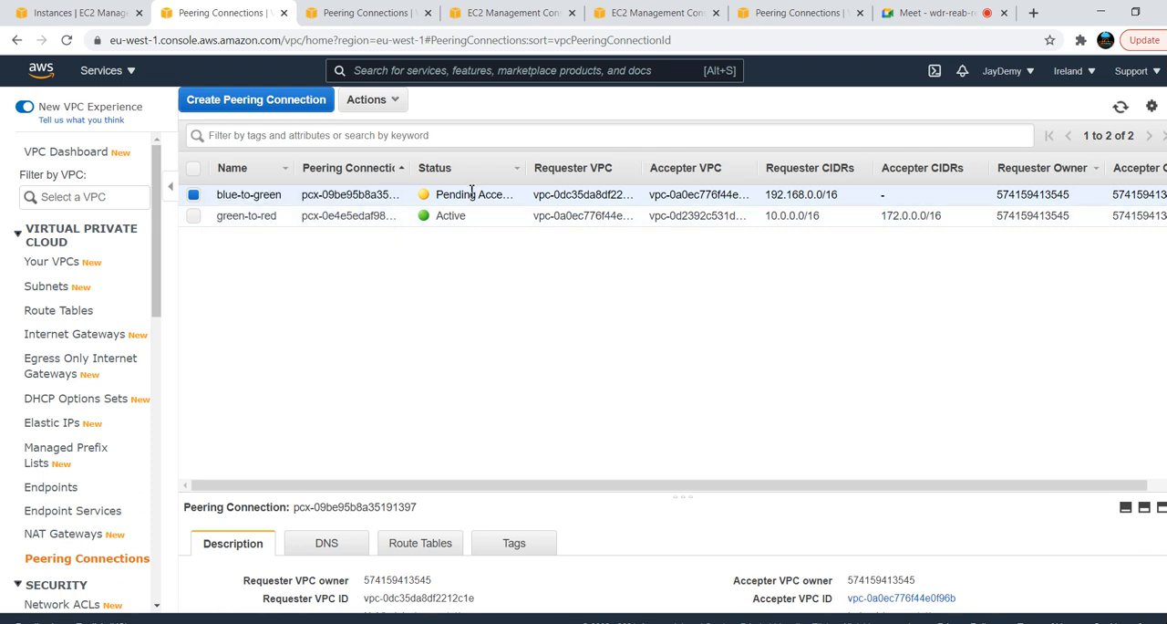
Accept the blue-to-green peering request in Ireland and refresh the list of peering connections
left_click(386, 100)
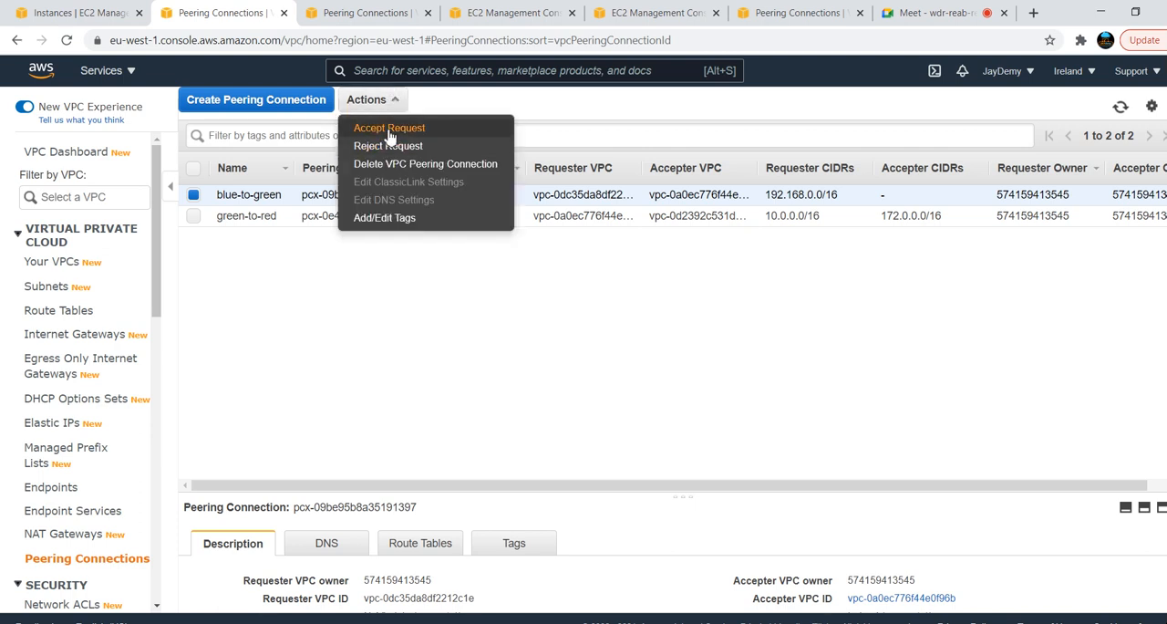
left_click(390, 129)
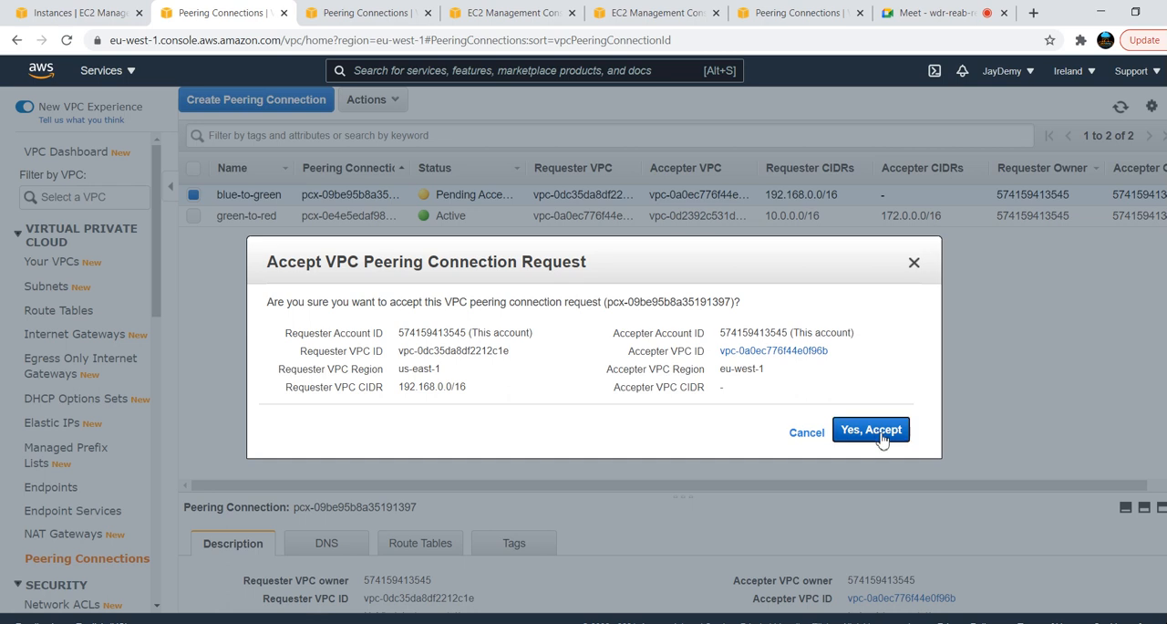
left_click(871, 429)
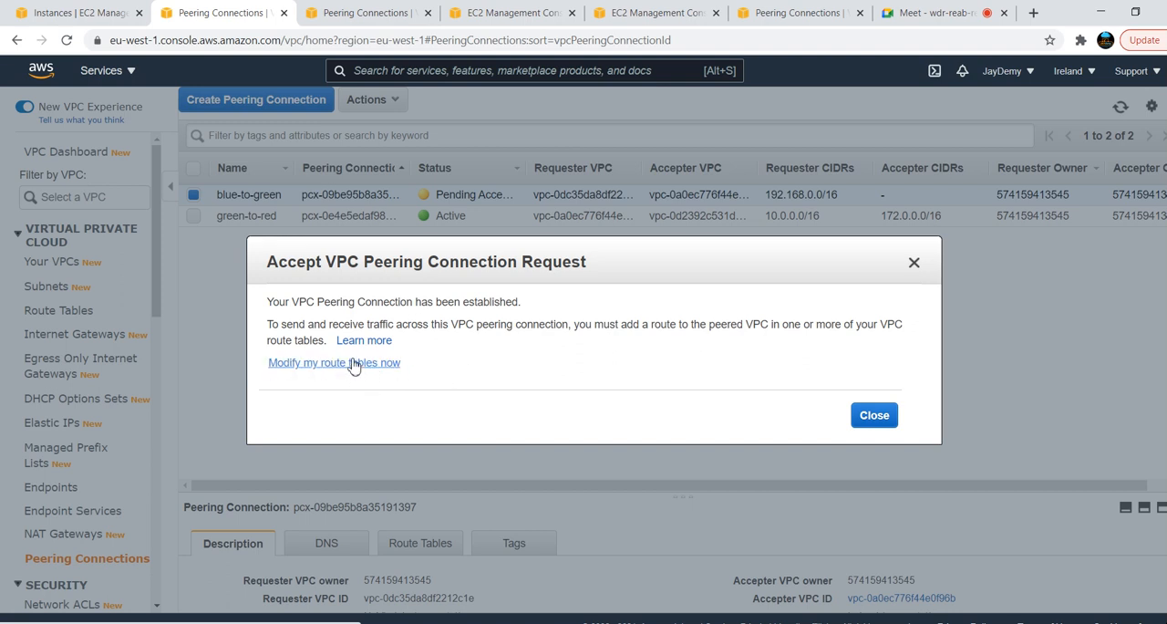
left_click(915, 264)
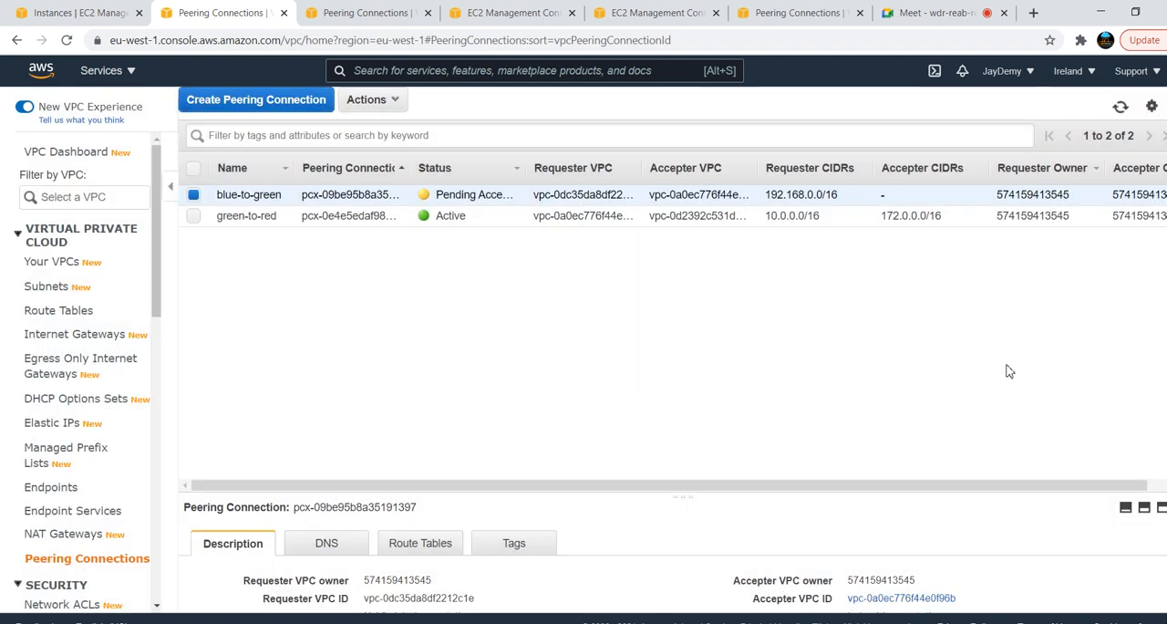
left_click(1121, 107)
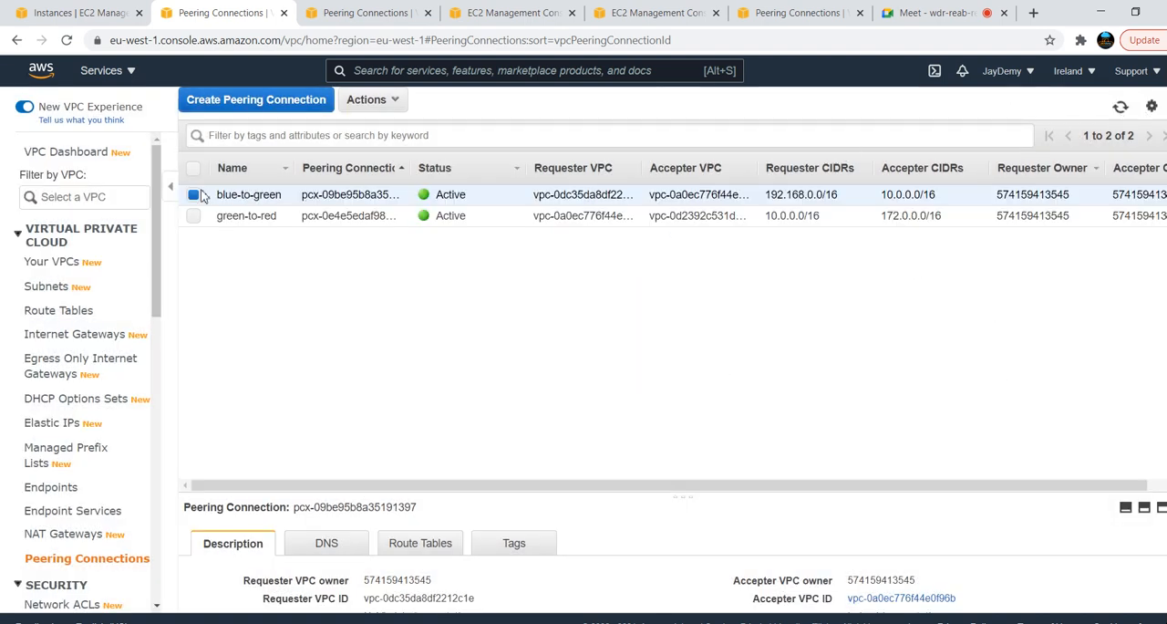
Edit the routes of the green-pub-route table and add a route with destination 192.168.0.0/16
left_click(69, 312)
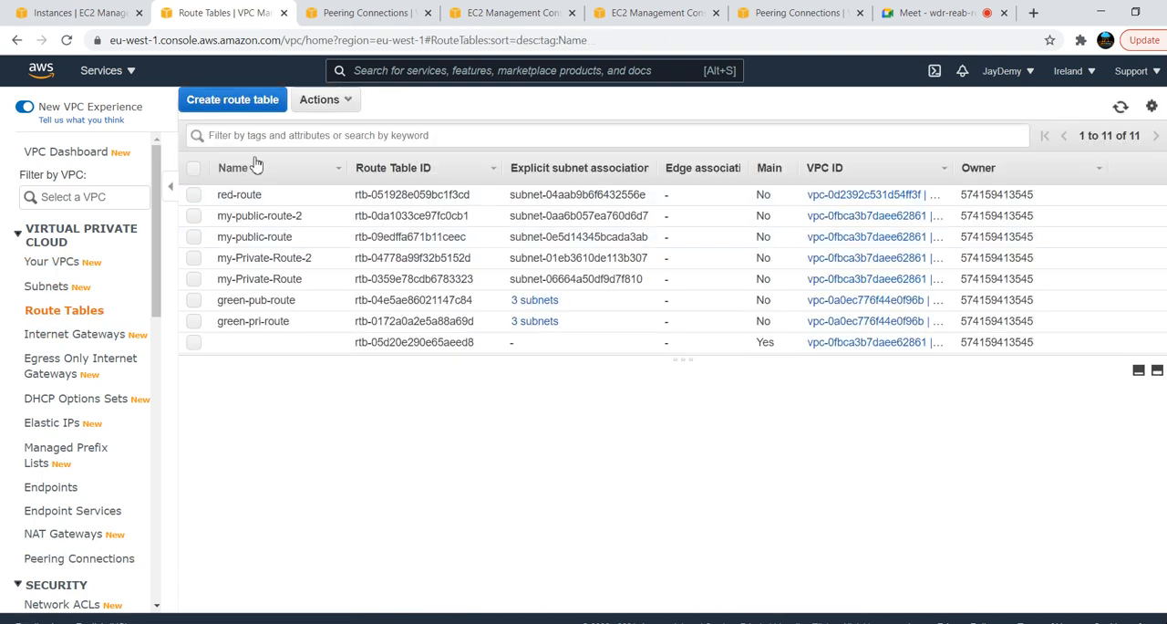
left_click(271, 303)
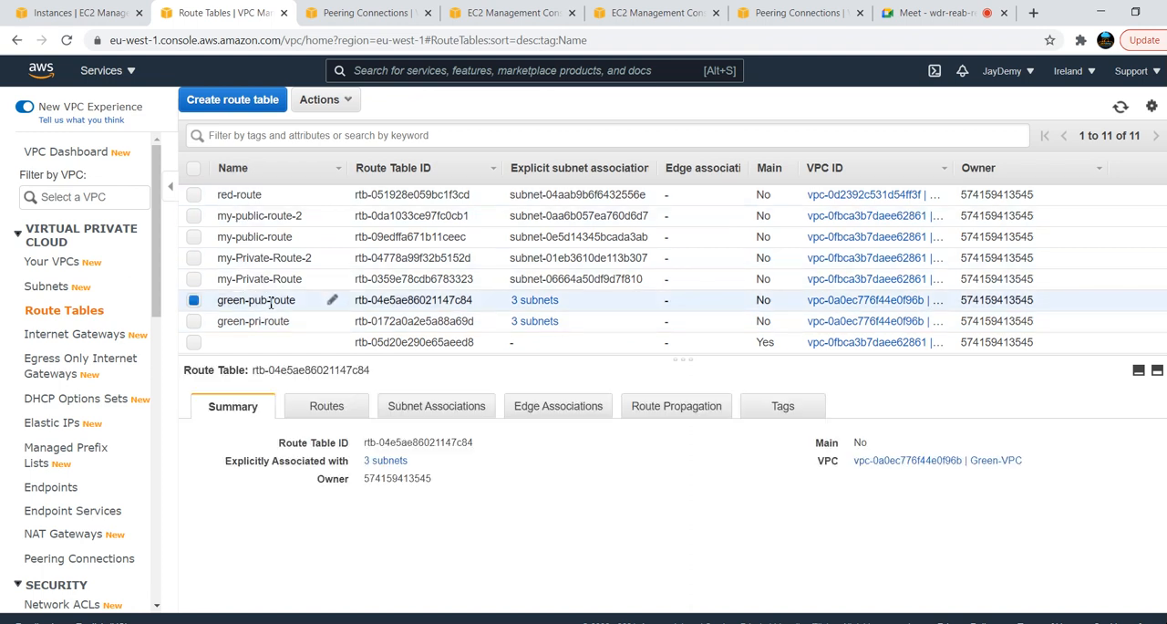
left_click(329, 407)
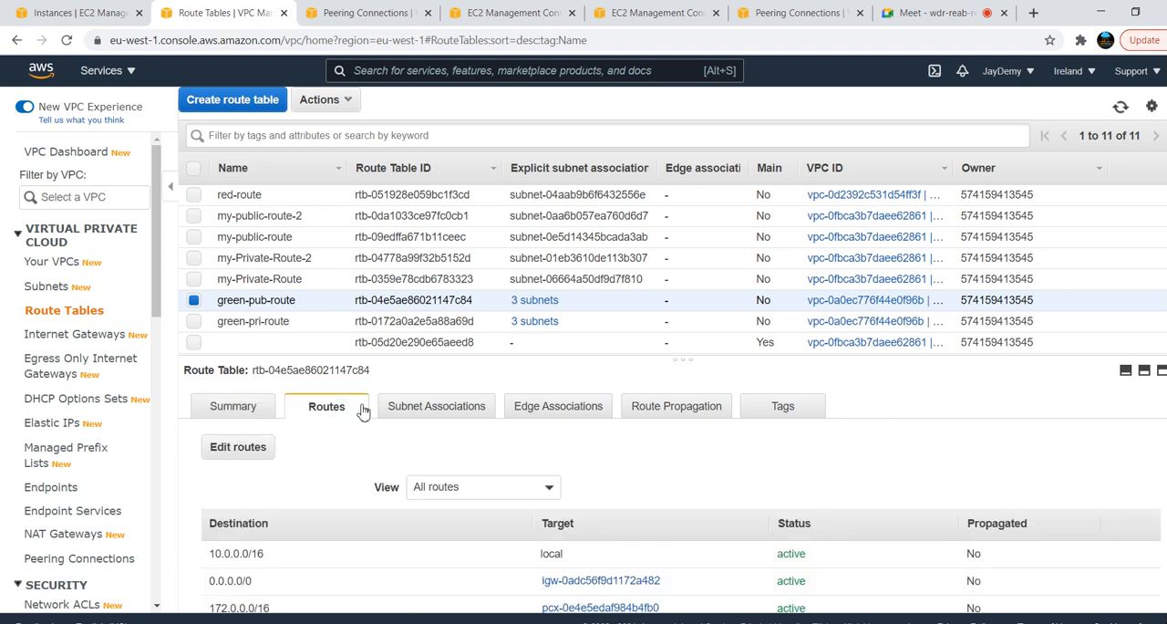
left_click(223, 449)
left_click(27, 309)
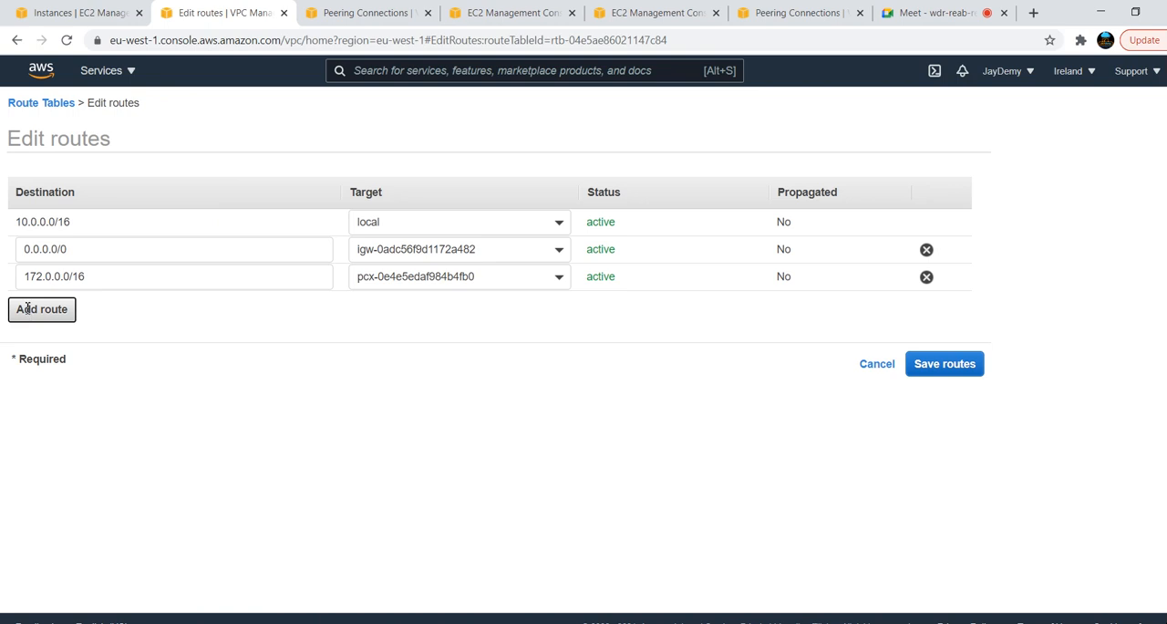
left_click(164, 313)
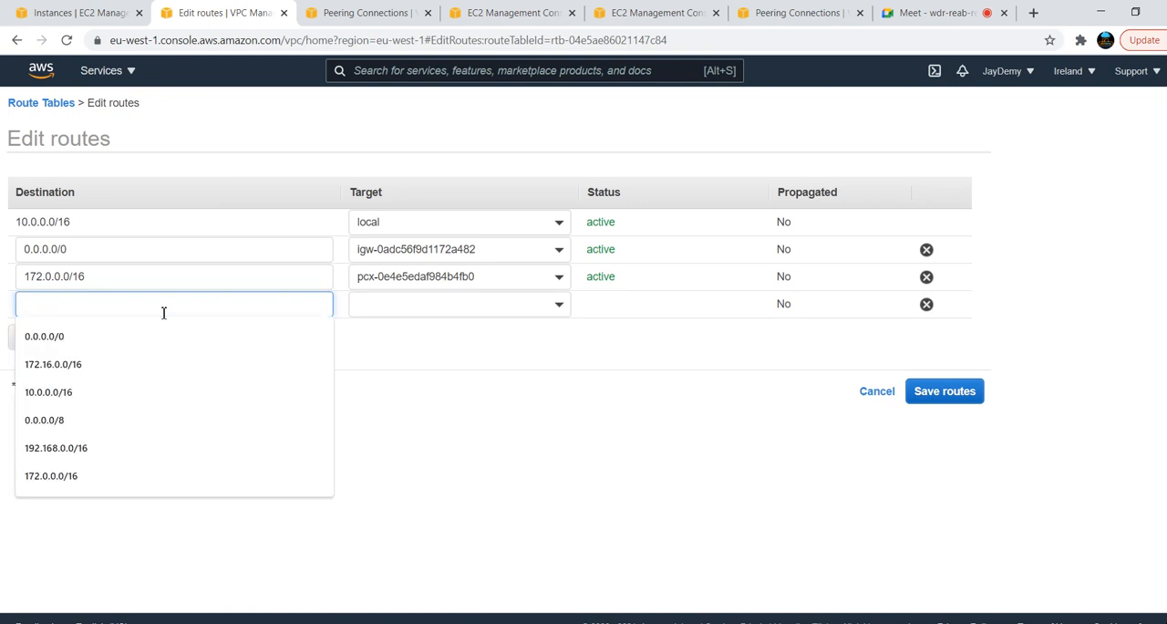
type("192.")
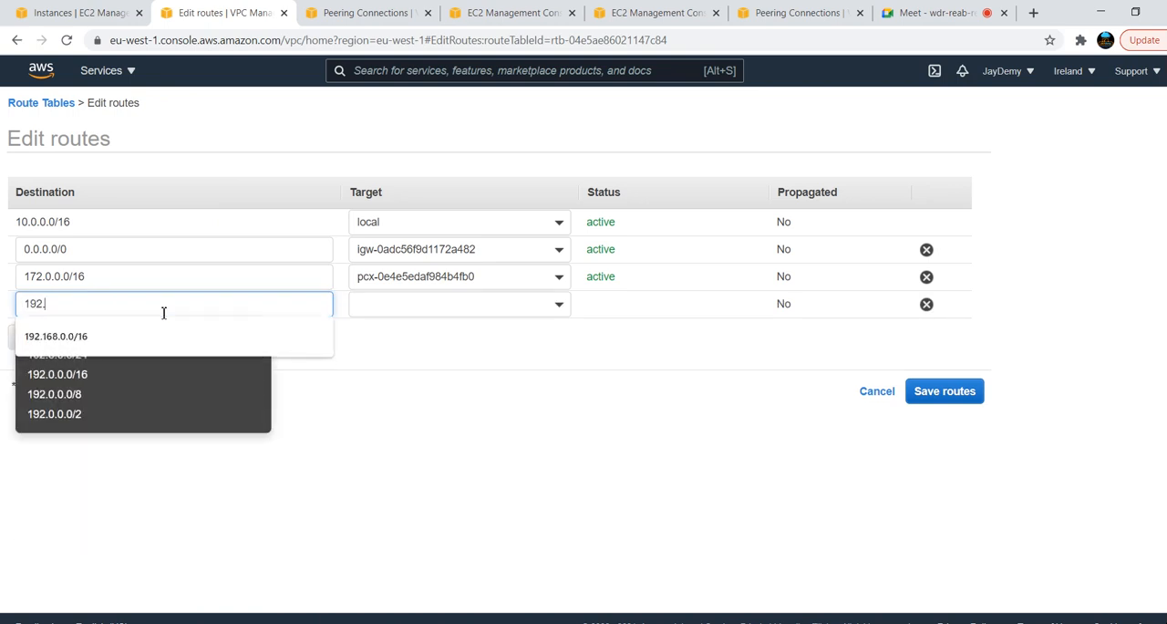
type("168")
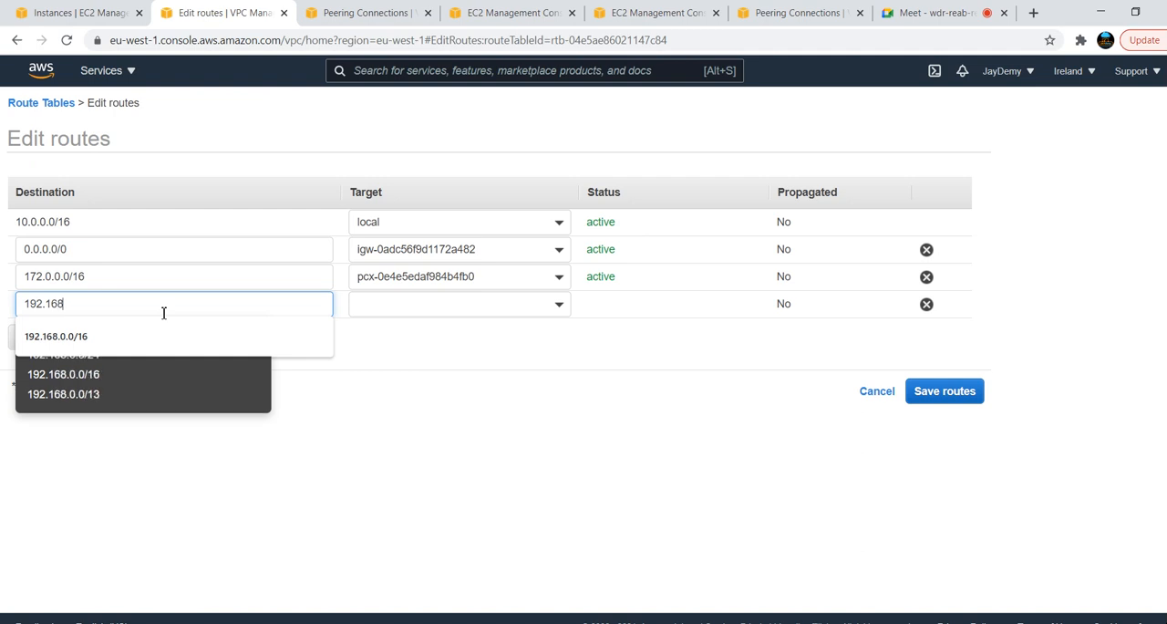
left_click(89, 375)
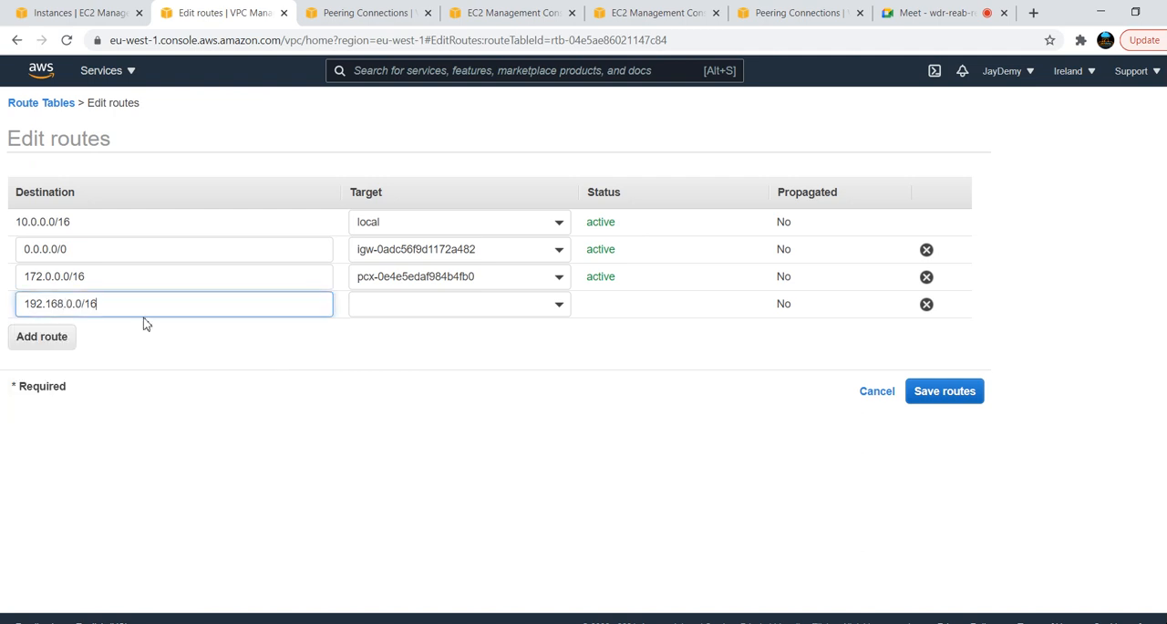
Target the 192.168.0.0/16 route at the blue-to-green peering connection and save the routes
left_click(561, 315)
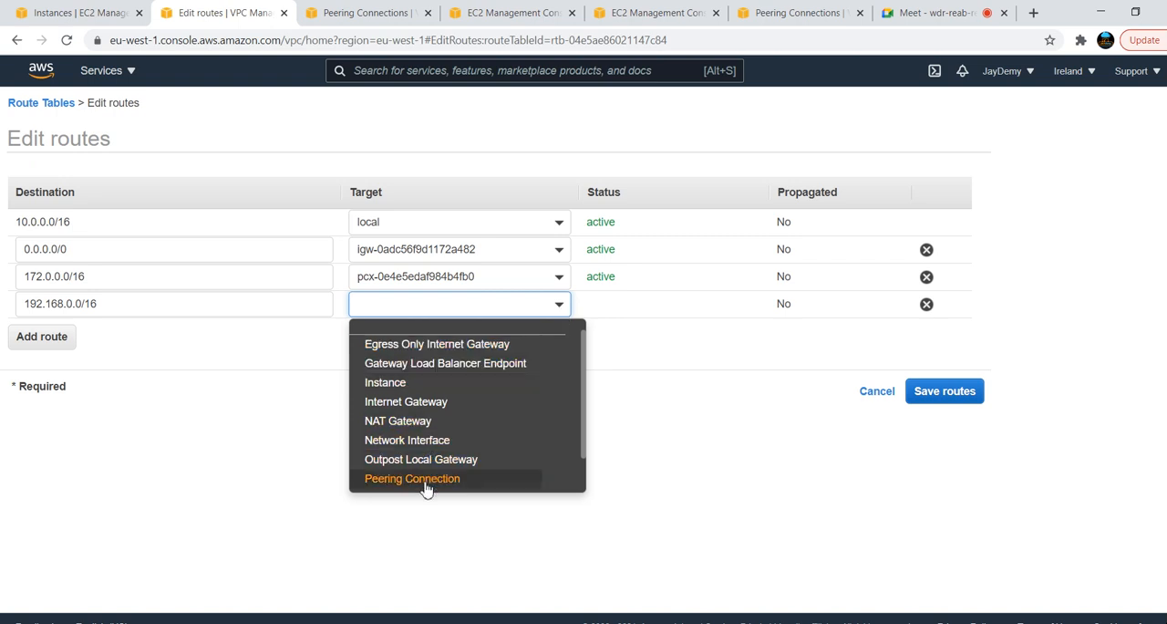
left_click(427, 480)
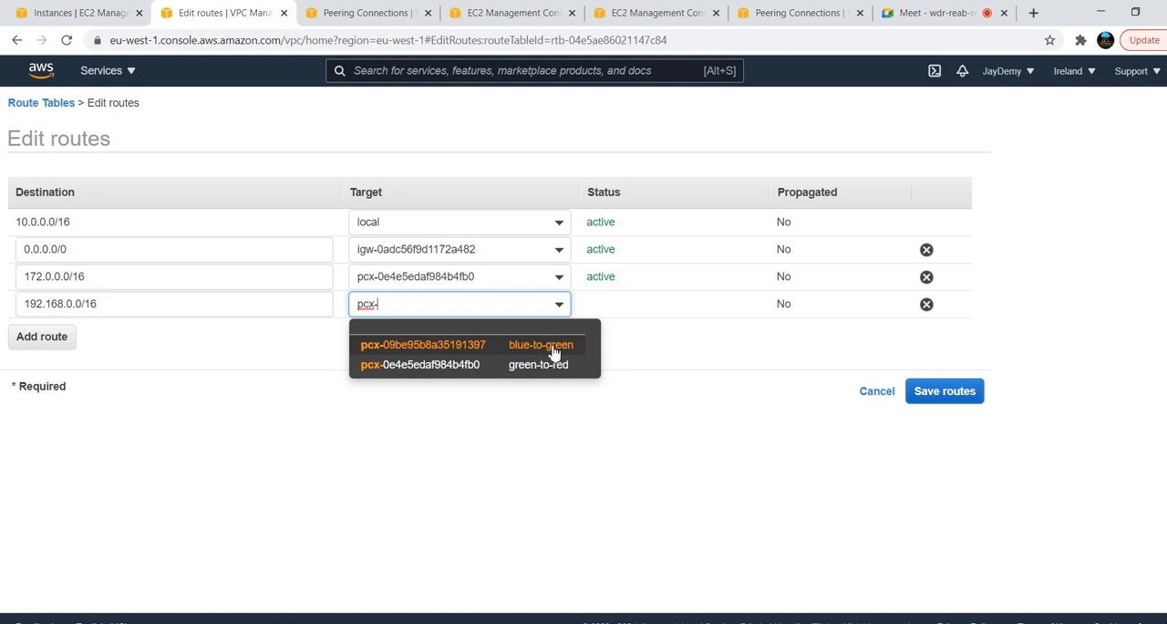
left_click(545, 347)
left_click(944, 399)
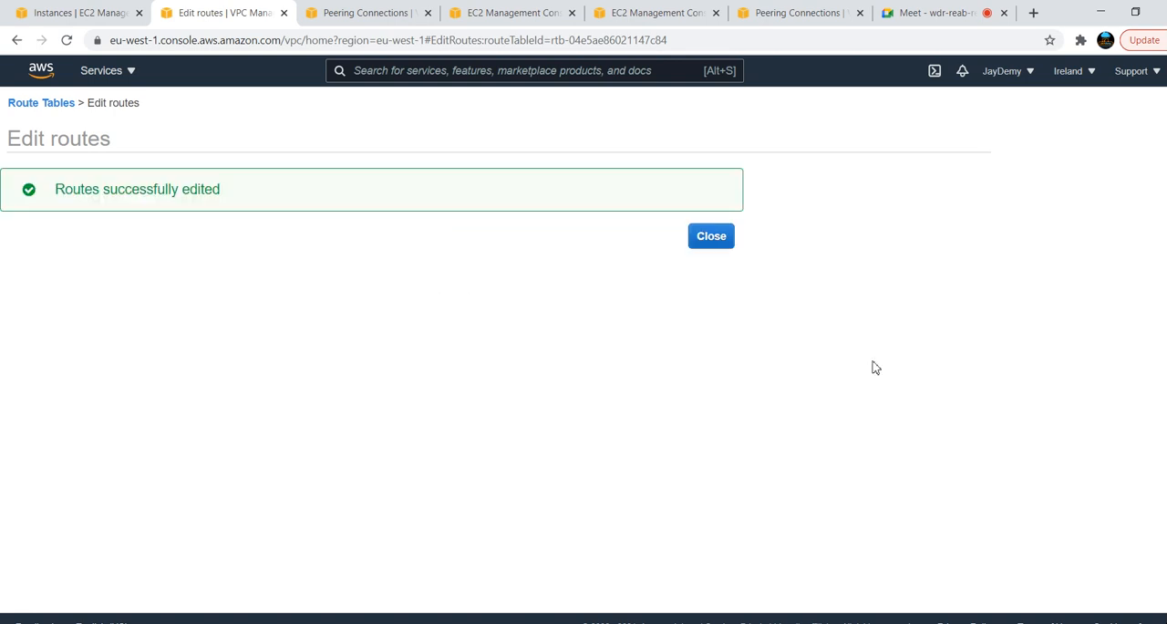
left_click(712, 239)
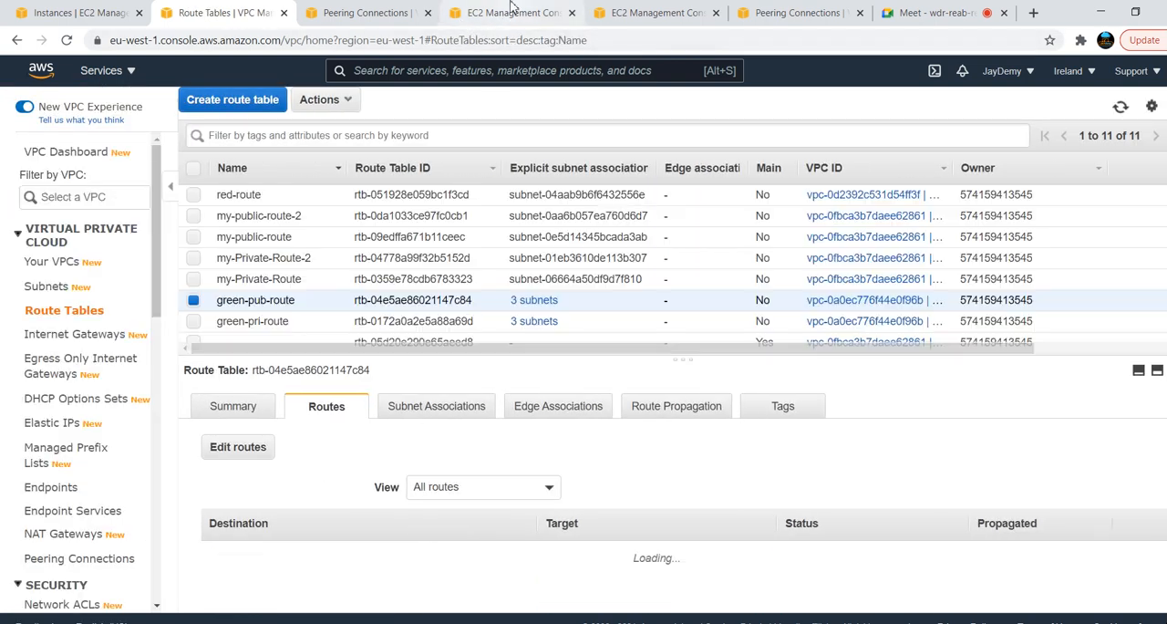
Refresh the peering connections in the N. Virginia console, and open the region's route tables with the list pane enlarged
left_click(410, 9)
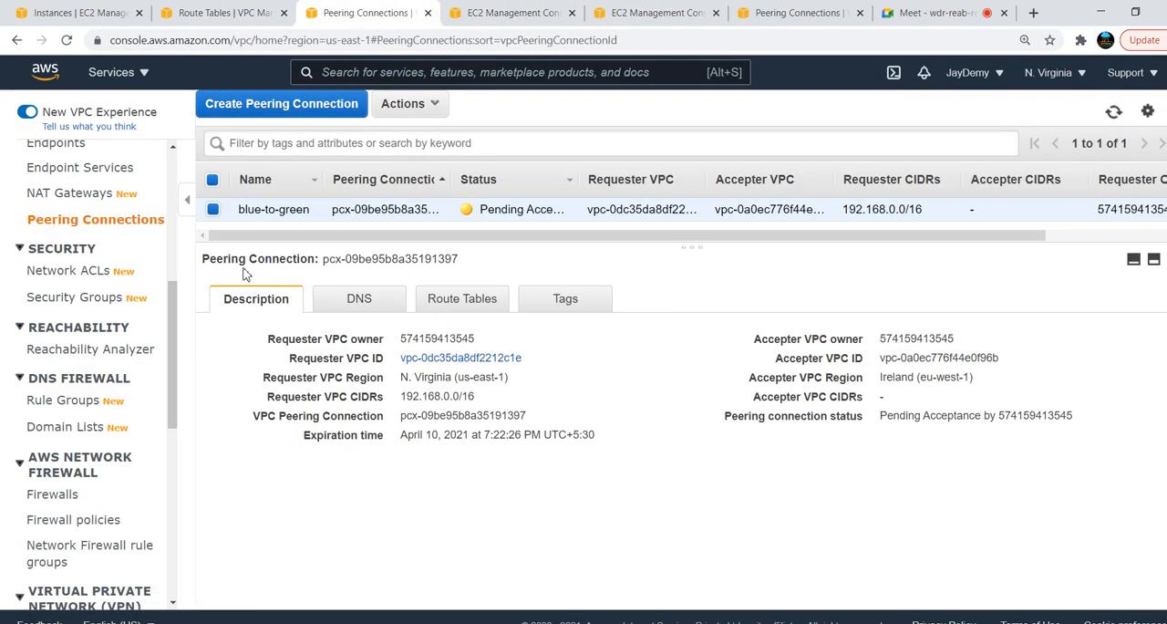
left_click(1115, 113)
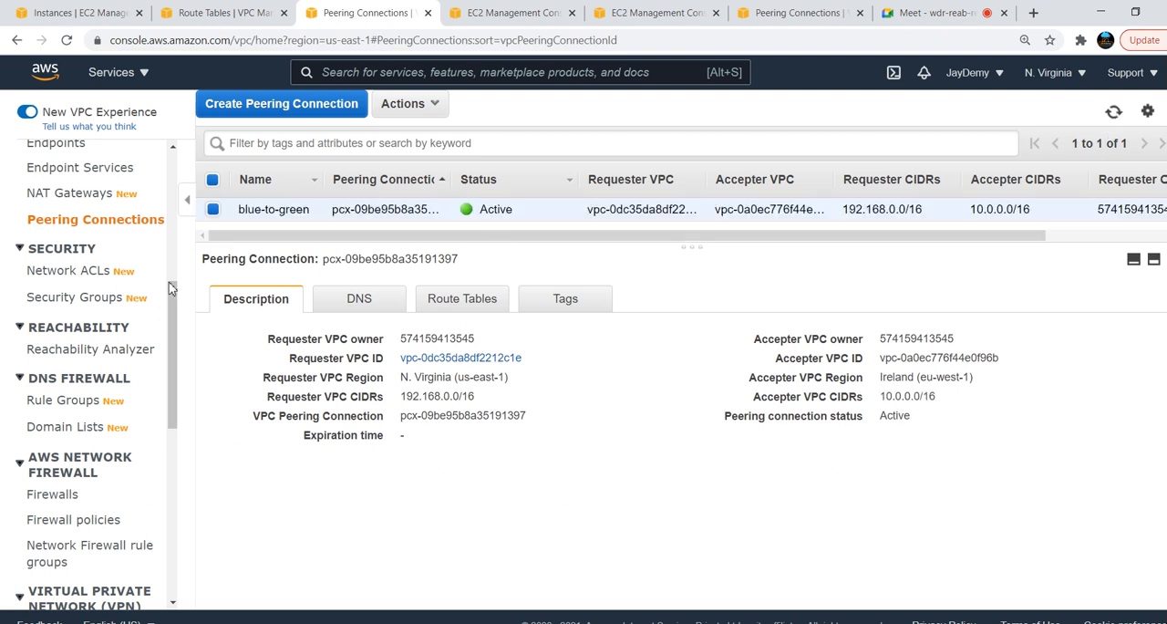
scroll(113, 210, "up", 5)
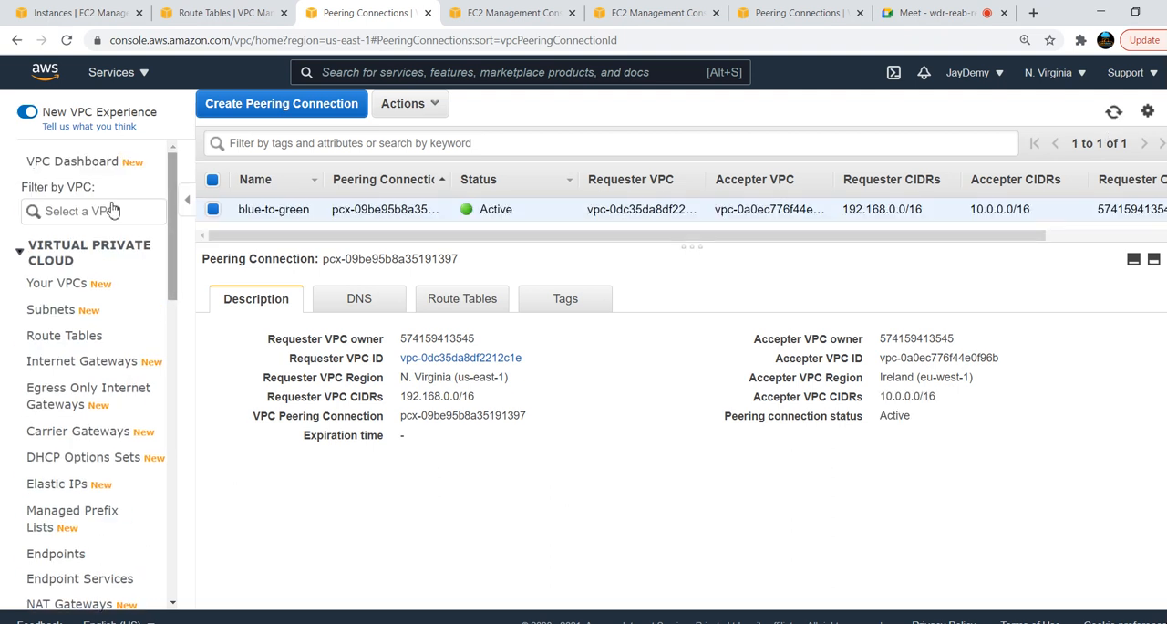
left_click(52, 336)
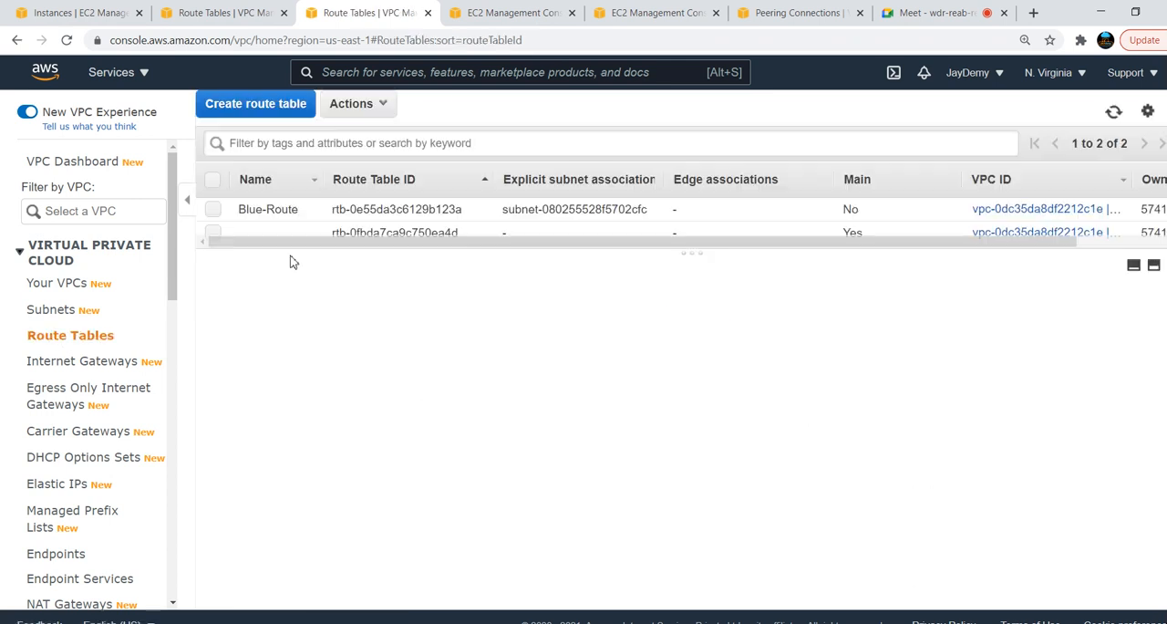
left_click_drag(560, 252, 538, 319)
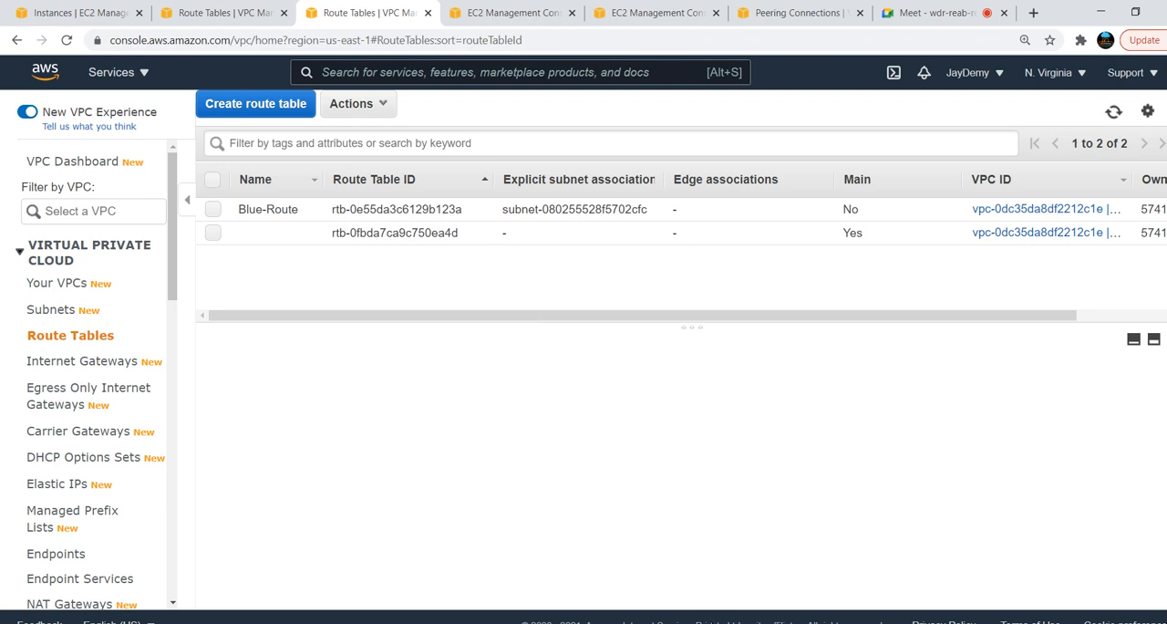
Check the running ping to 10.0.1.40 in the blue server's terminal and return to the AWS console
mouse_move(566, 618)
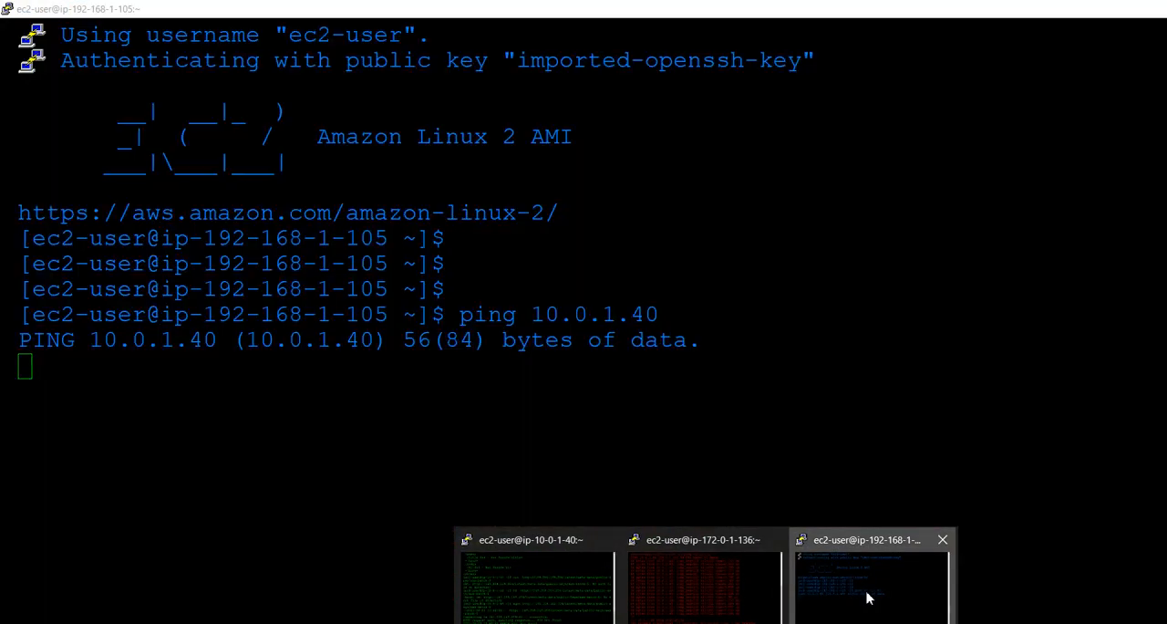
left_click(867, 595)
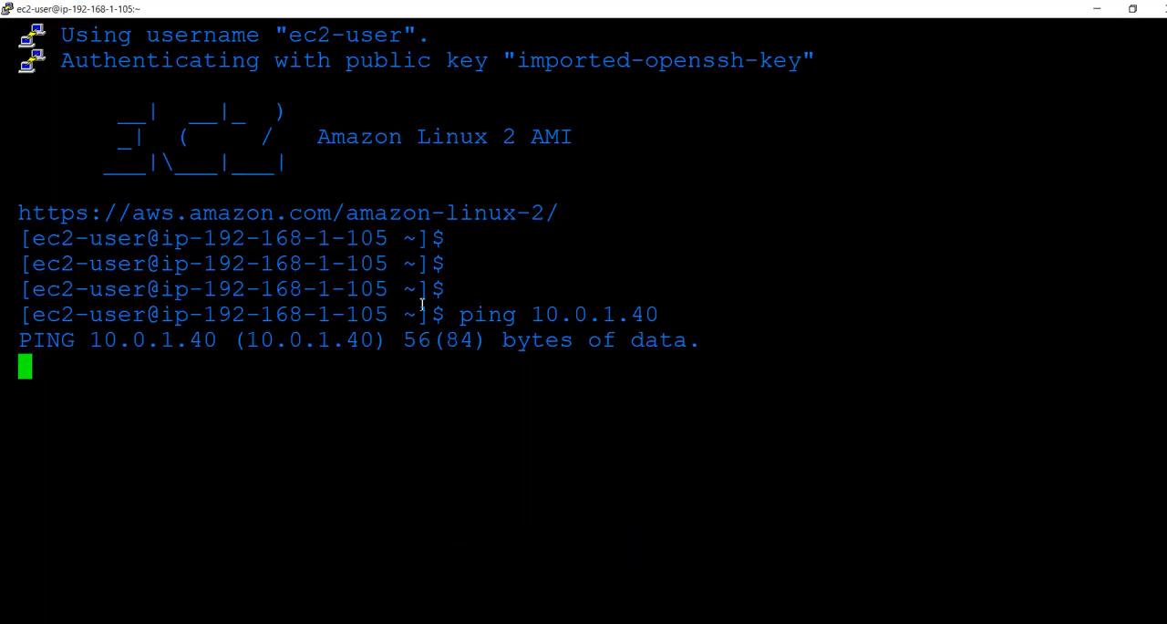
key("alt+Tab")
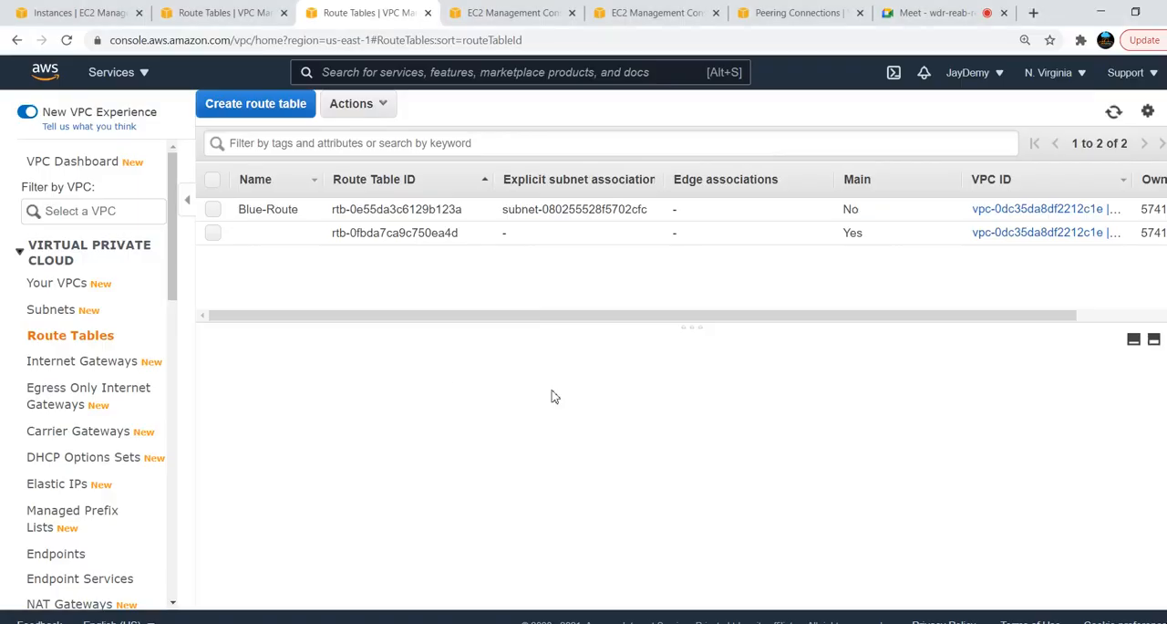
key("alt+Tab")
key("alt+Tab")
key("alt+shift+Tab")
key("alt+shift+Tab")
Open the details of the blue-server instance in N. Virginia and copy its private IPv4 address
left_click(507, 12)
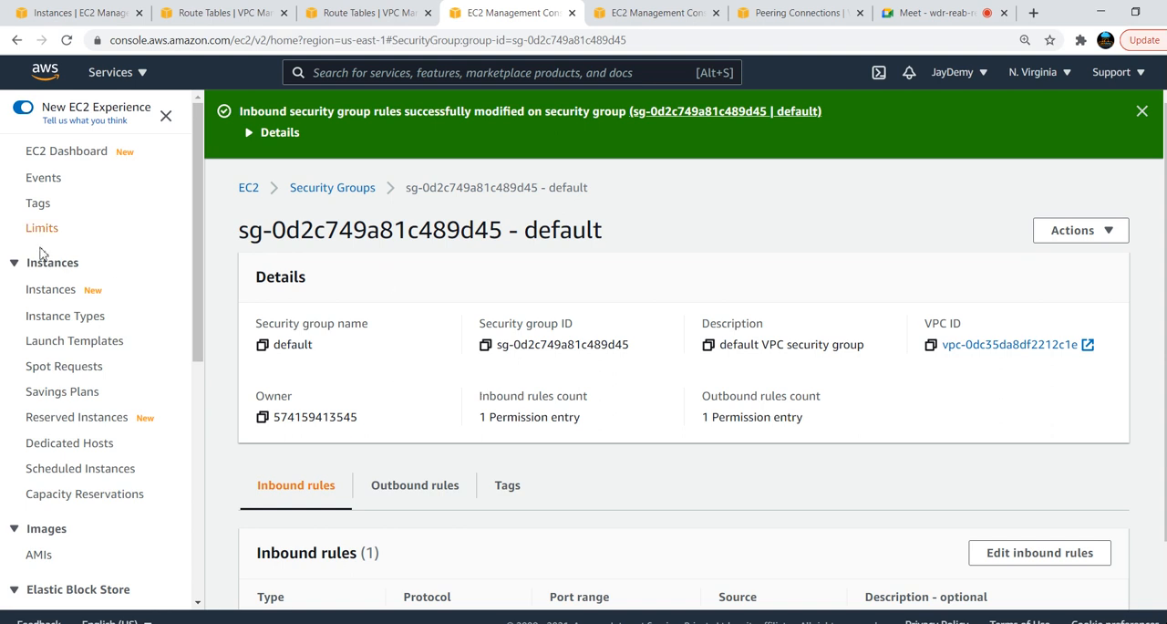
left_click(51, 289)
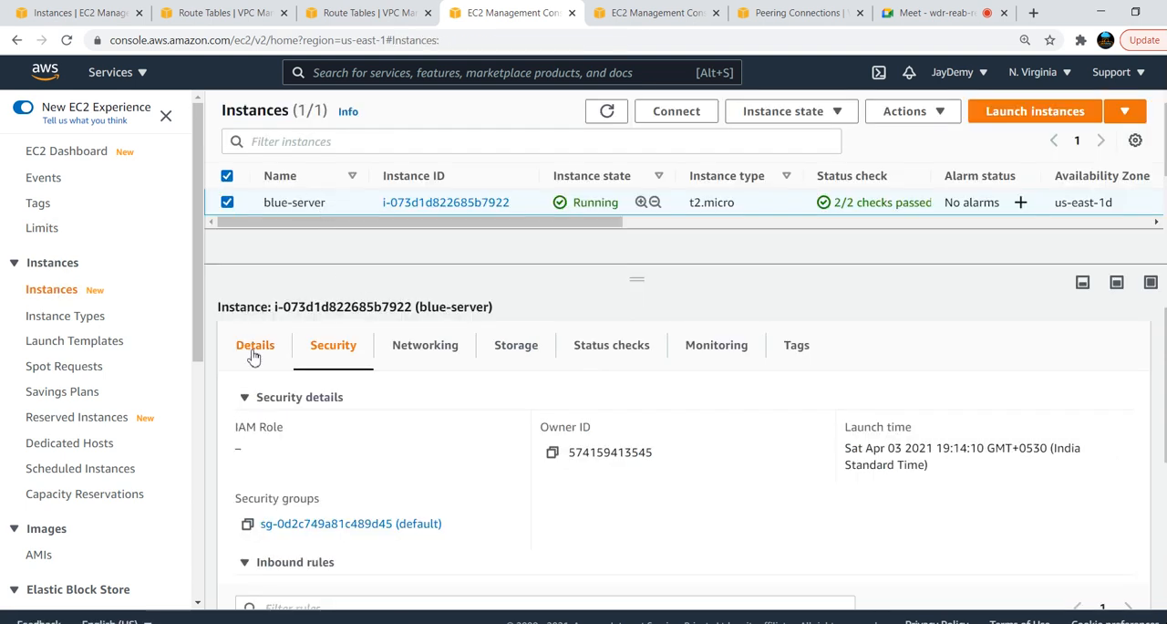
left_click(254, 353)
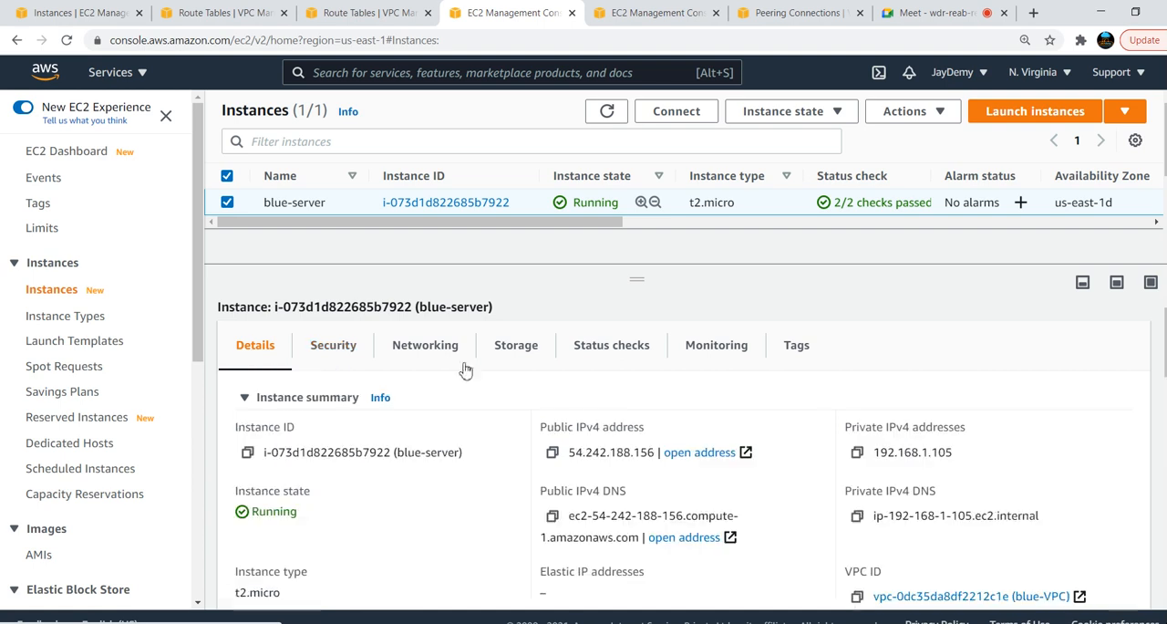
left_click(858, 453)
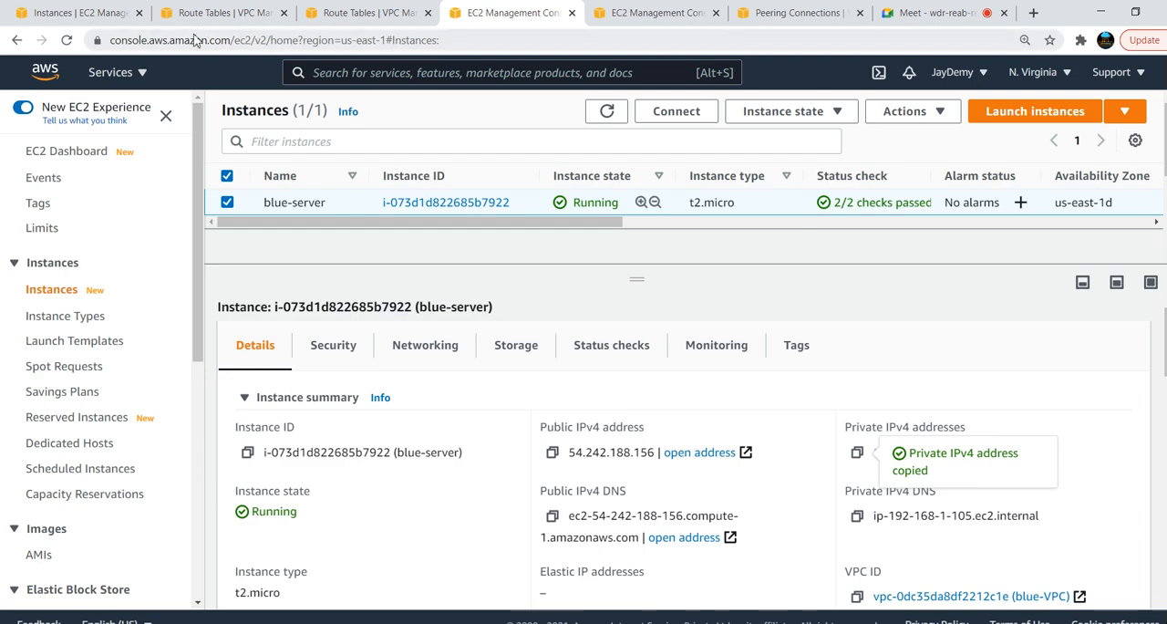
In the green server's terminal, clear the screen and ping the blue server at 192.168.1.105
key("alt+Tab")
key("alt+Tab")
key("alt+Tab")
key("alt+Tab")
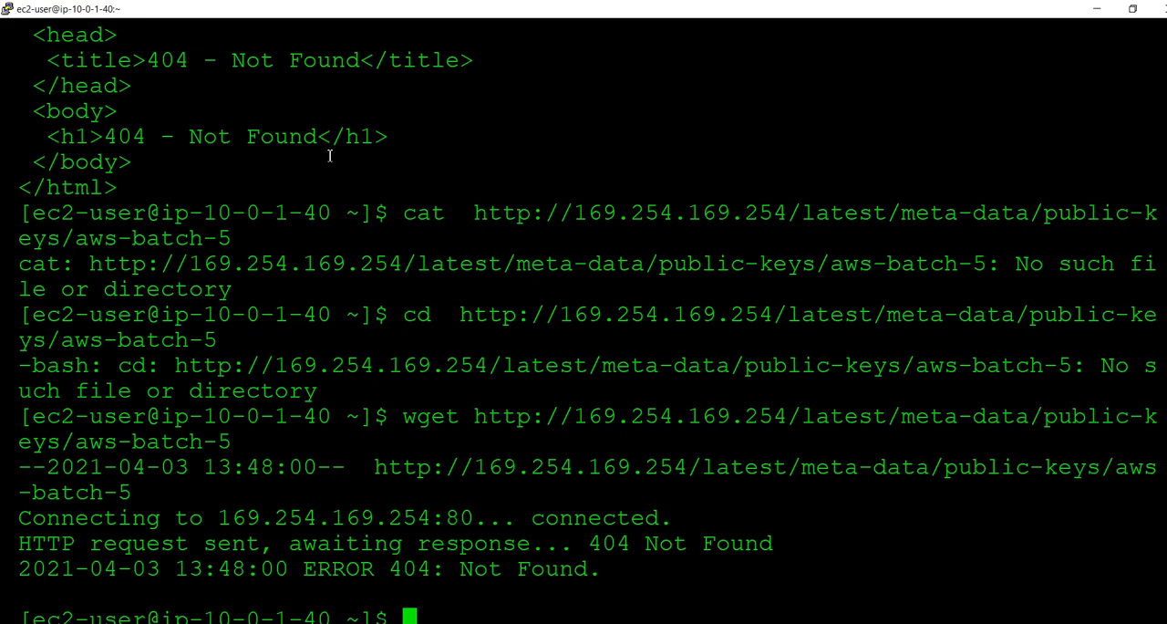
key("ctrl+l")
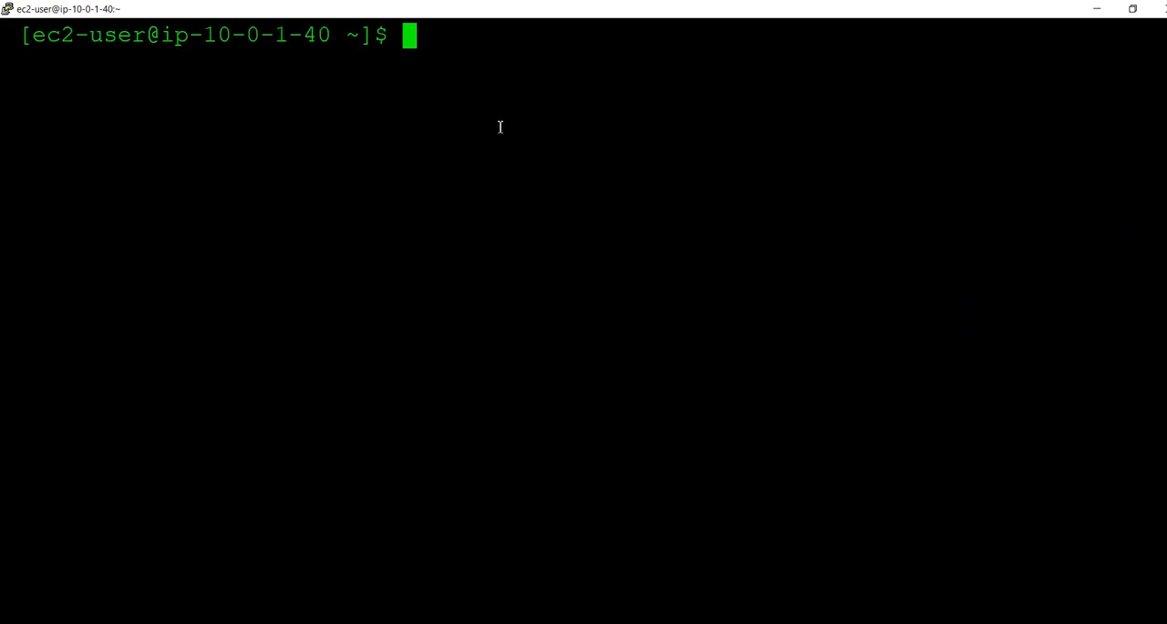
type("ping")
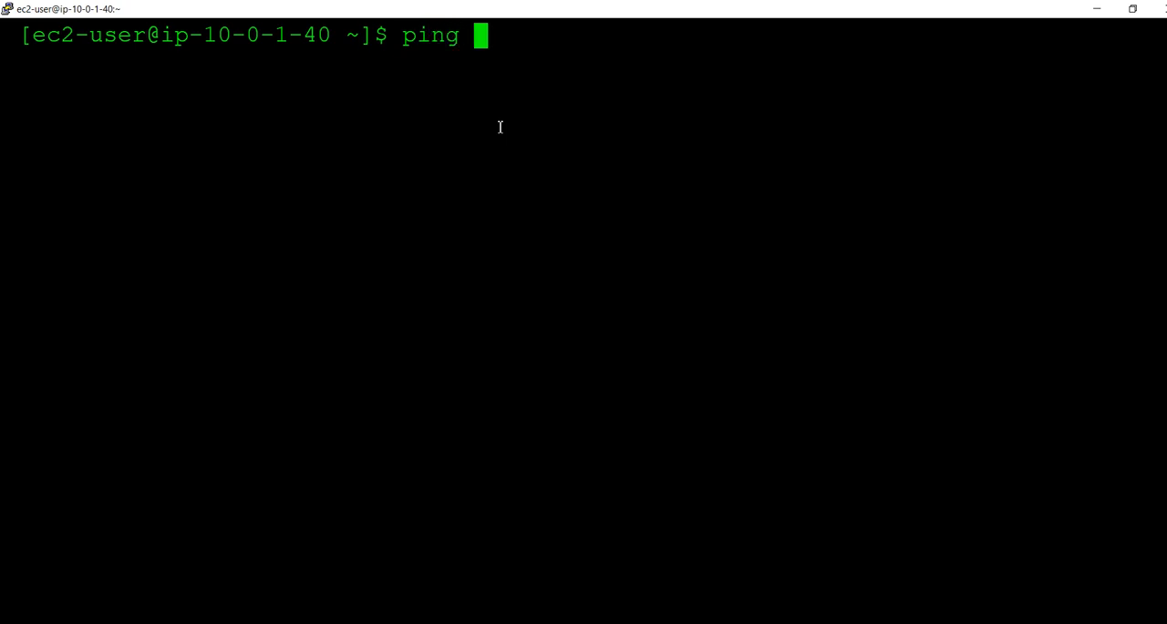
right_click(500, 127)
key("Return")
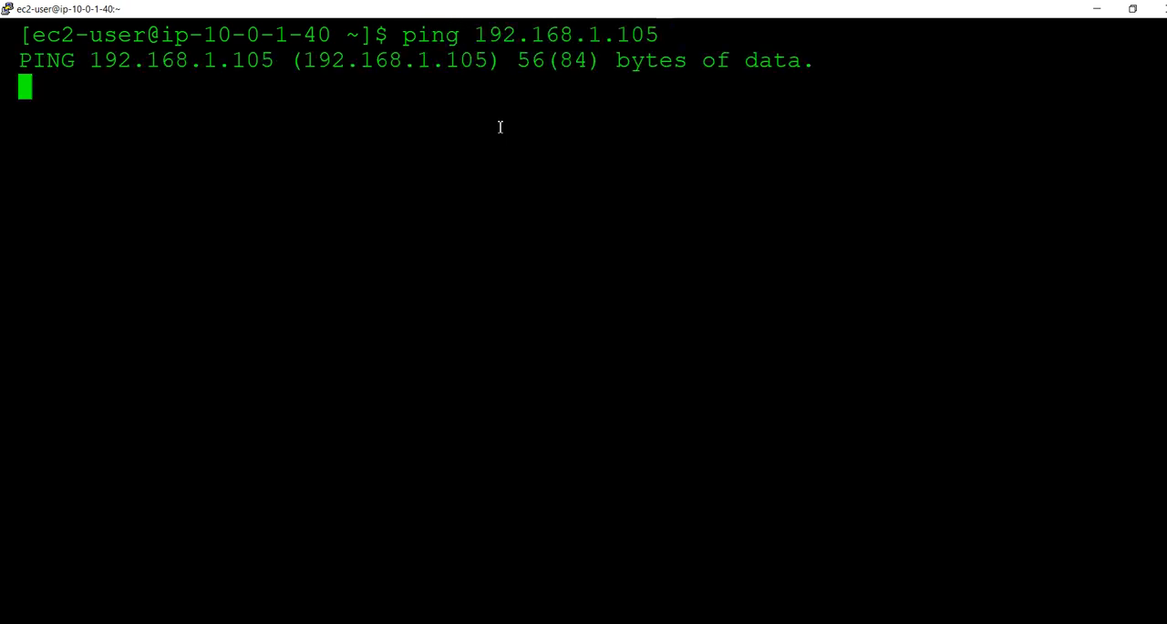
In the N. Virginia console, edit the routes of the Blue-Route table and add a route with destination 10.0.0.0/16
key("alt+Tab")
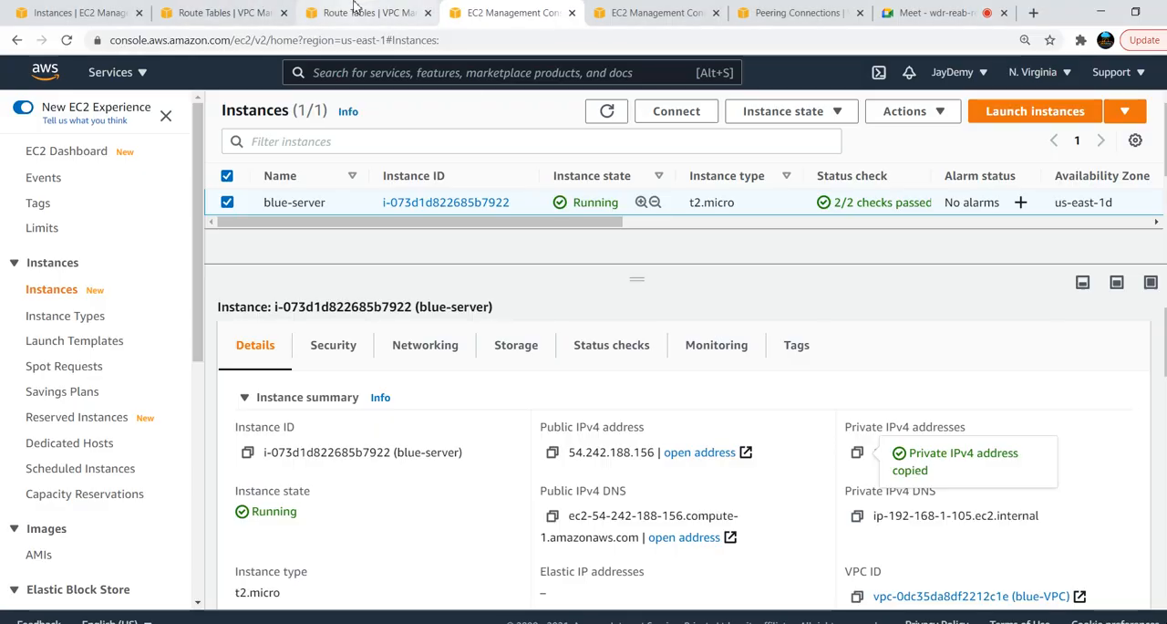
left_click(355, 9)
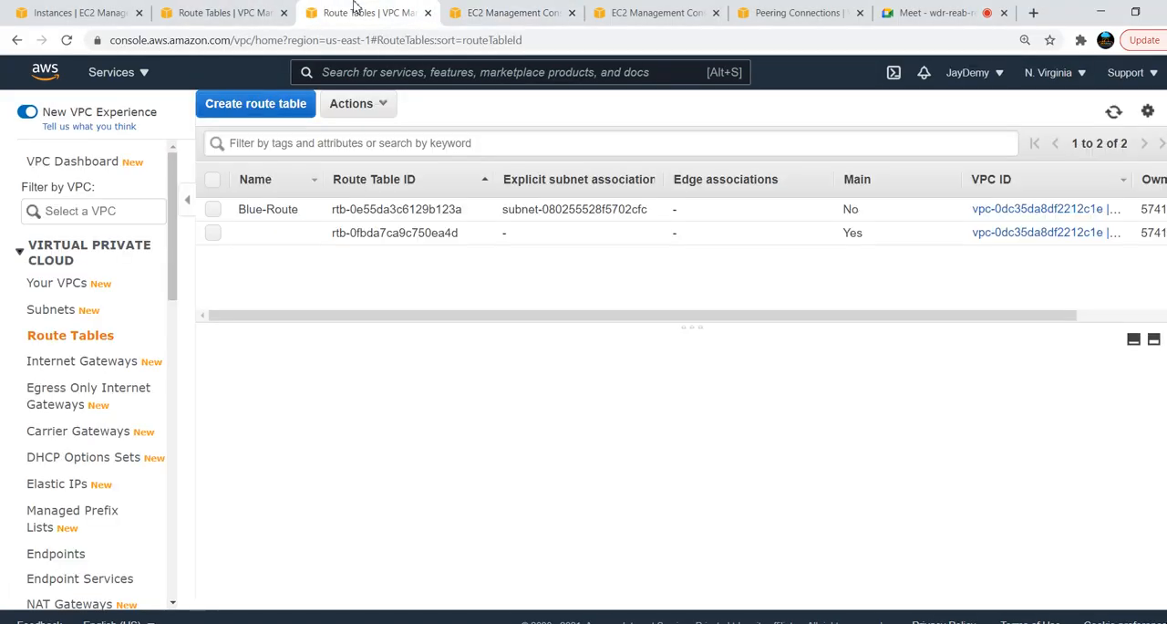
left_click(213, 210)
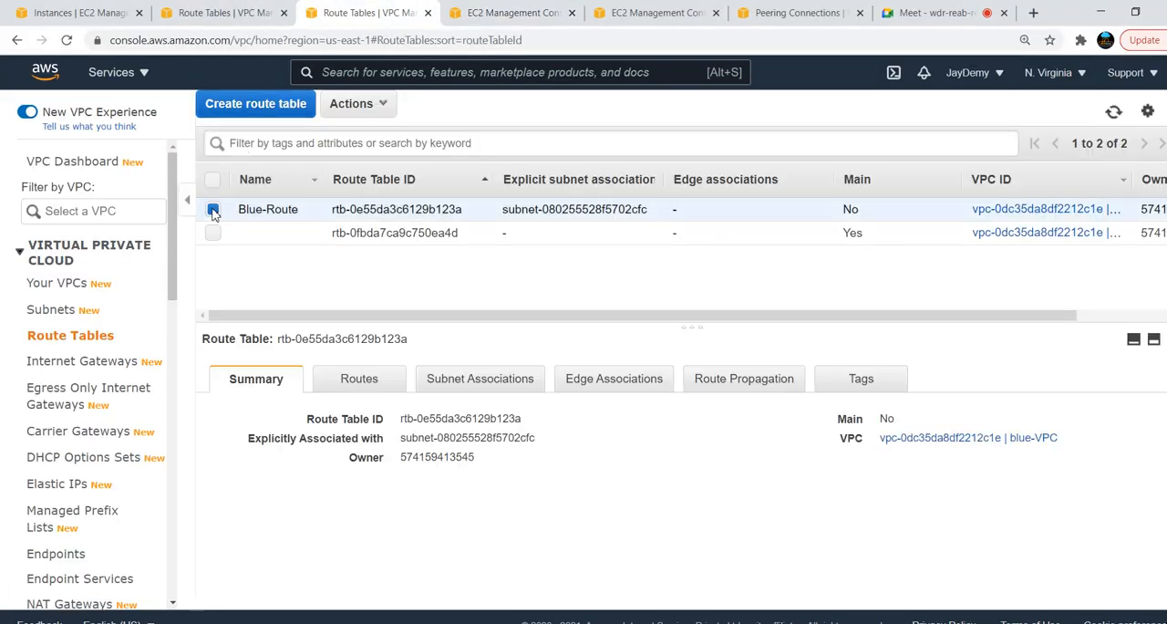
left_click(350, 379)
left_click(277, 435)
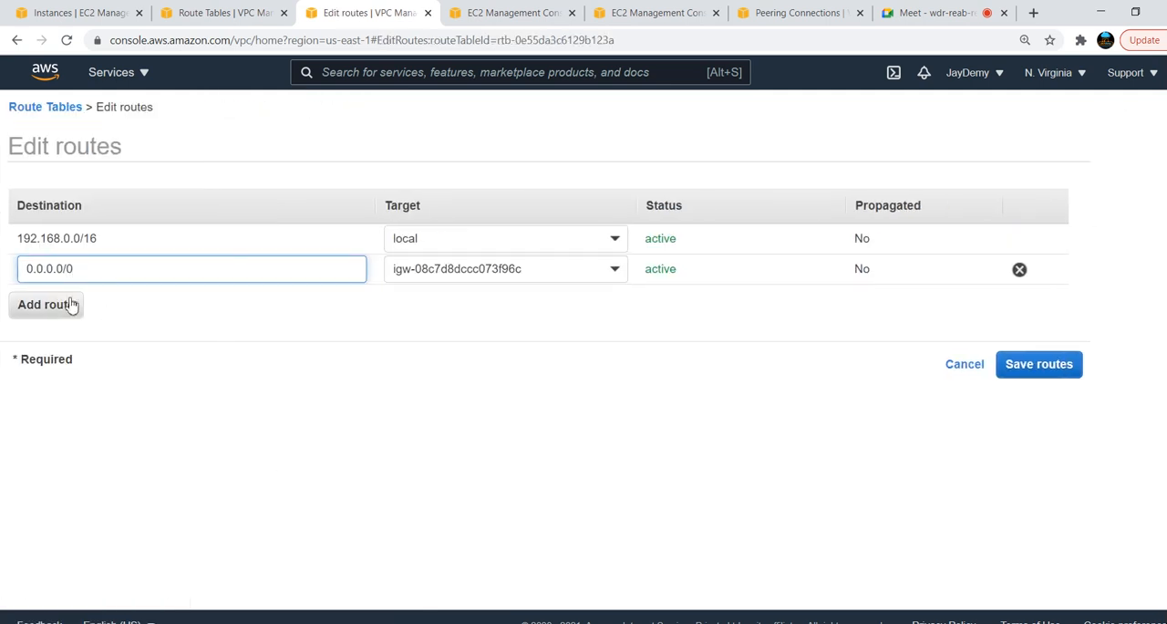
left_click(71, 301)
left_click(239, 310)
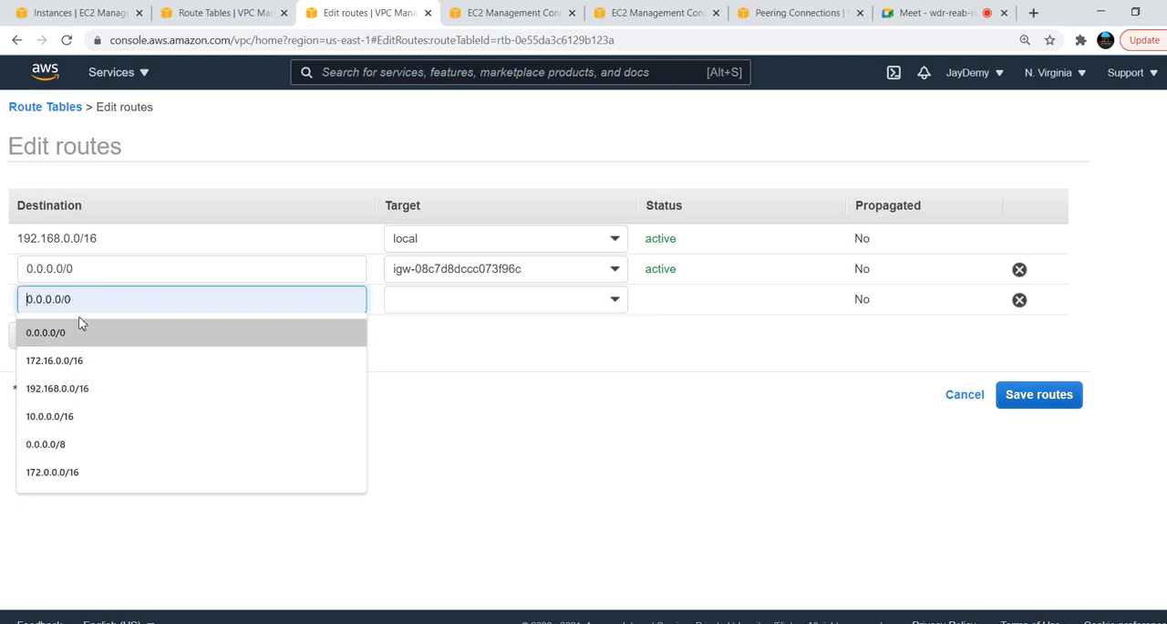
type("10.0.0.0/16")
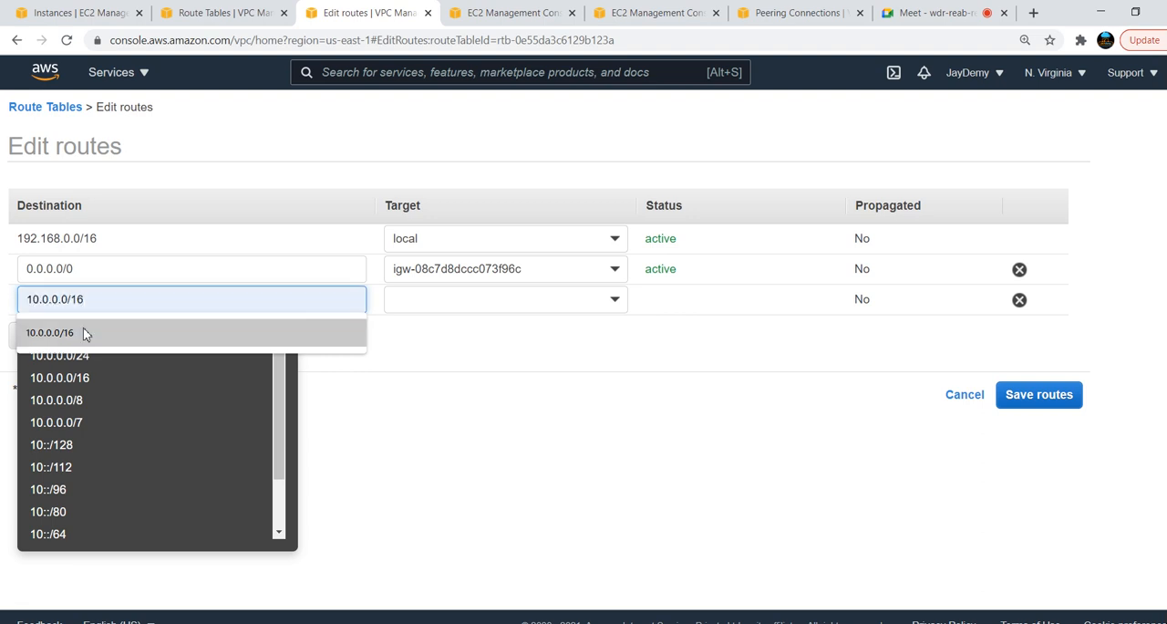
left_click(83, 328)
Target the 10.0.0.0/16 route at the blue-to-green peering connection, save the routes and close the confirmation
left_click(615, 308)
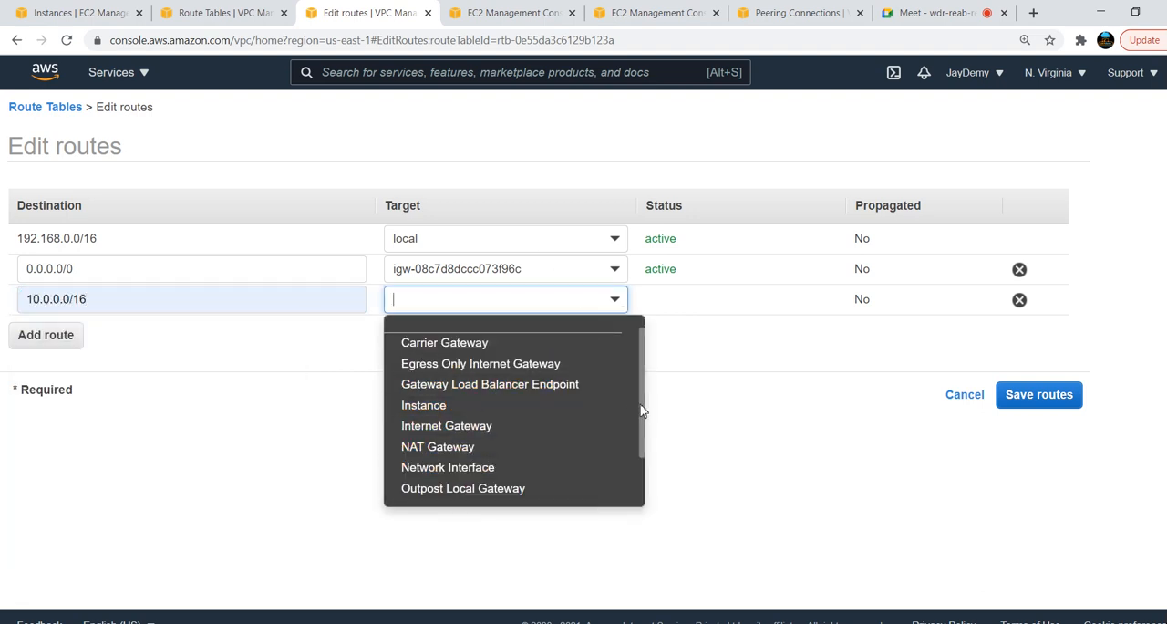
scroll(644, 467, "down", 1)
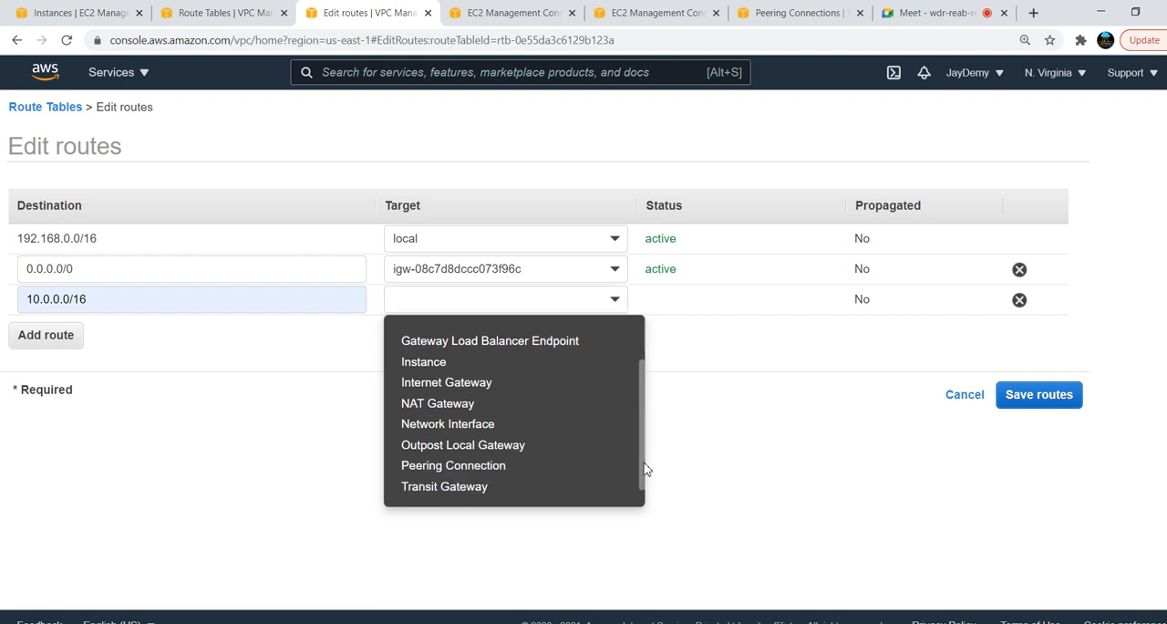
left_click(456, 454)
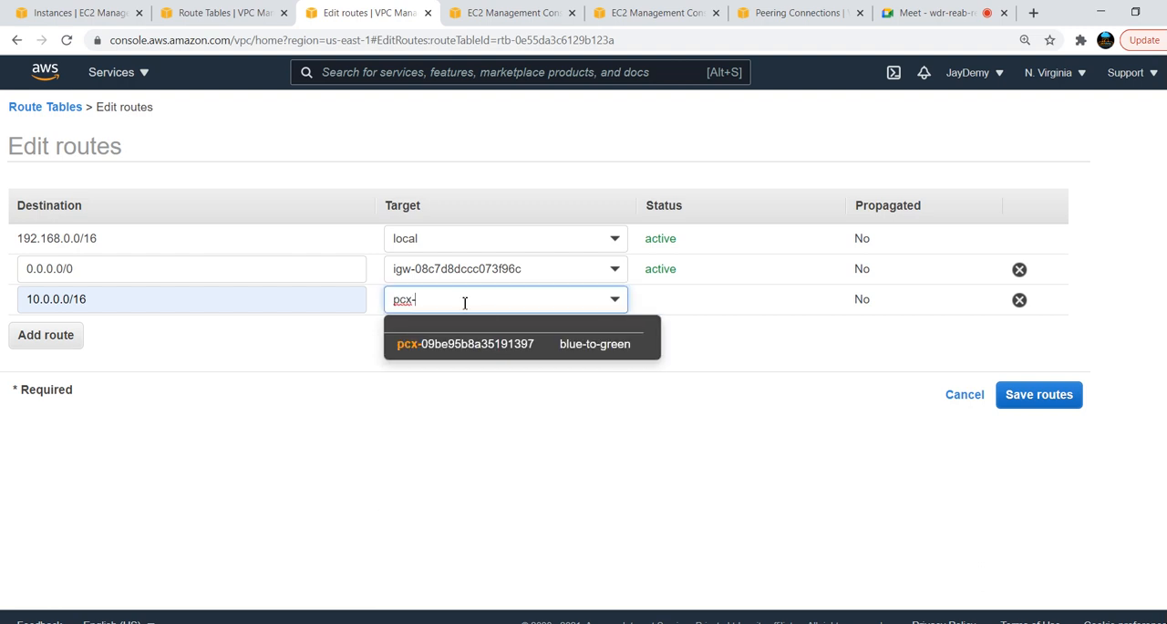
left_click(501, 345)
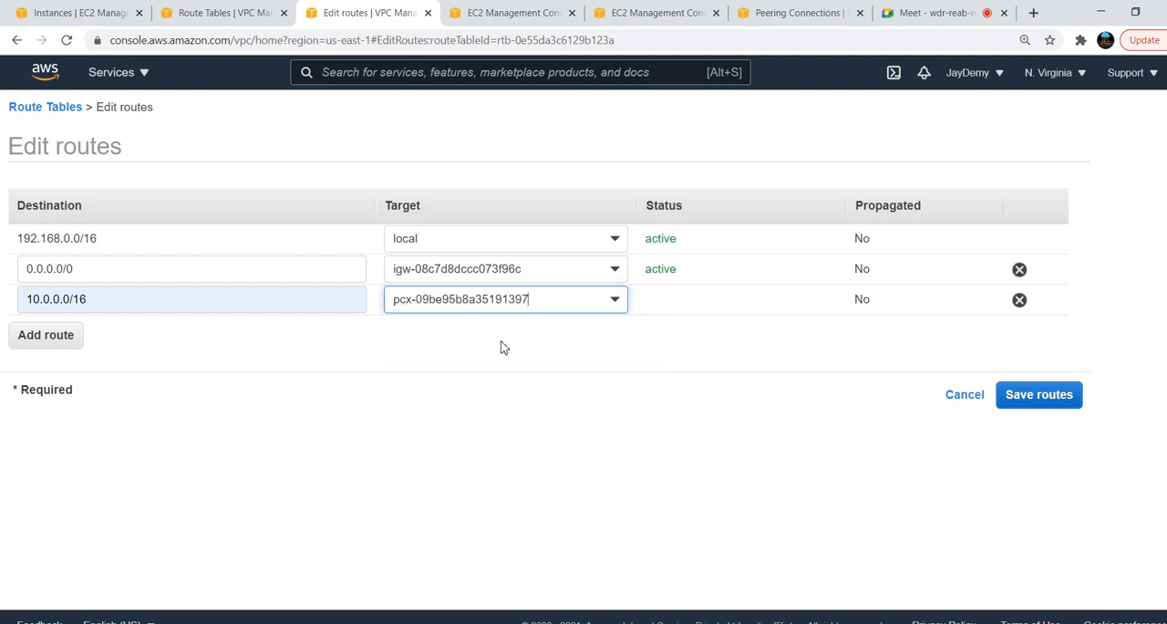
left_click(1034, 398)
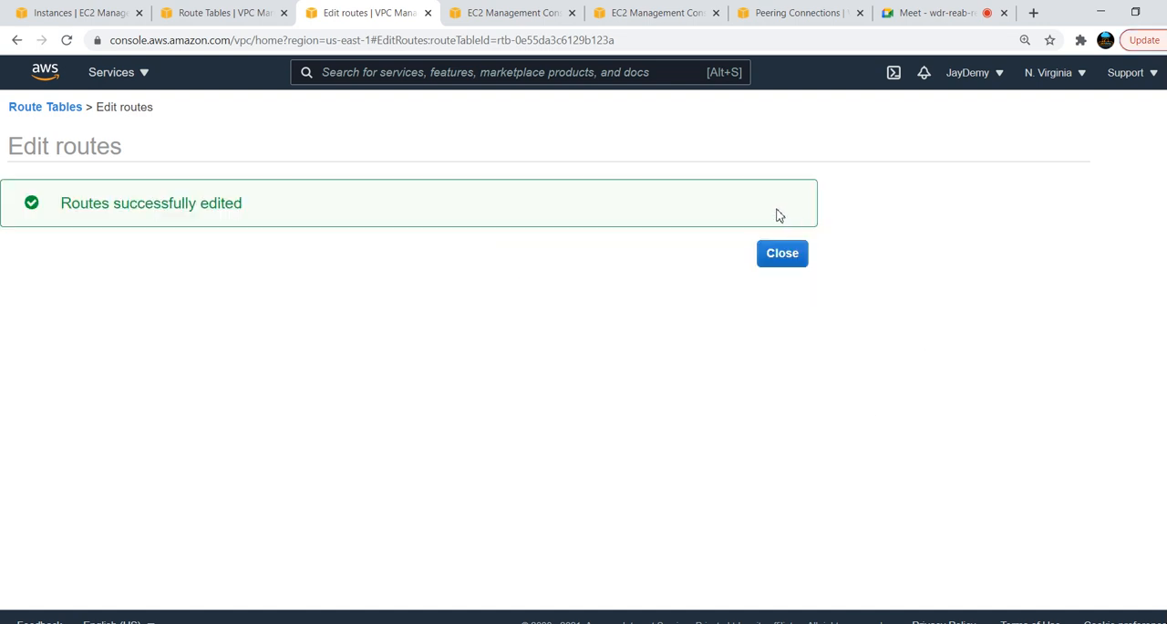
left_click(770, 249)
Switch to the blue server's terminal, check the ping replies from 10.0.1.40 and stop the ping
key("alt+Tab")
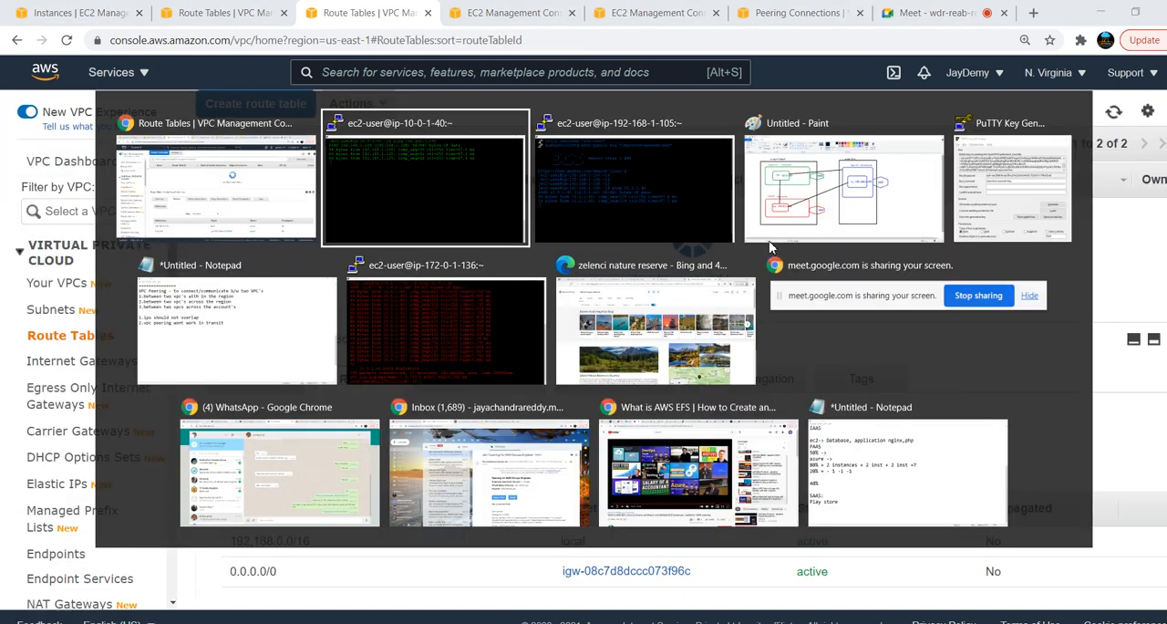
key("alt+Tab")
key("alt+Tab")
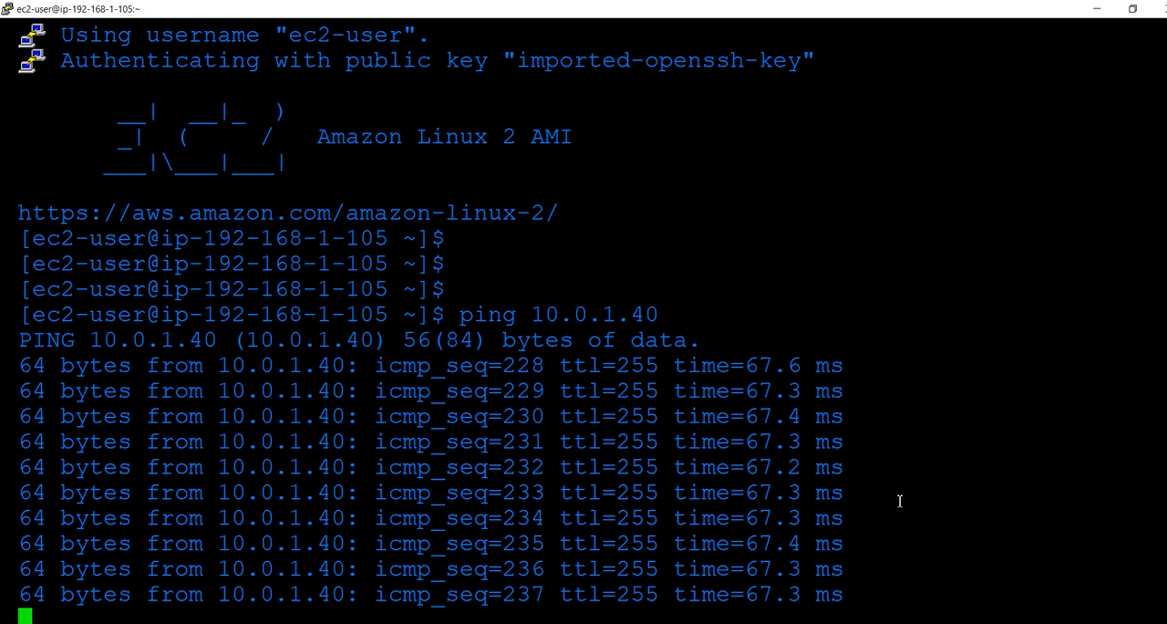
key("ctrl+c")
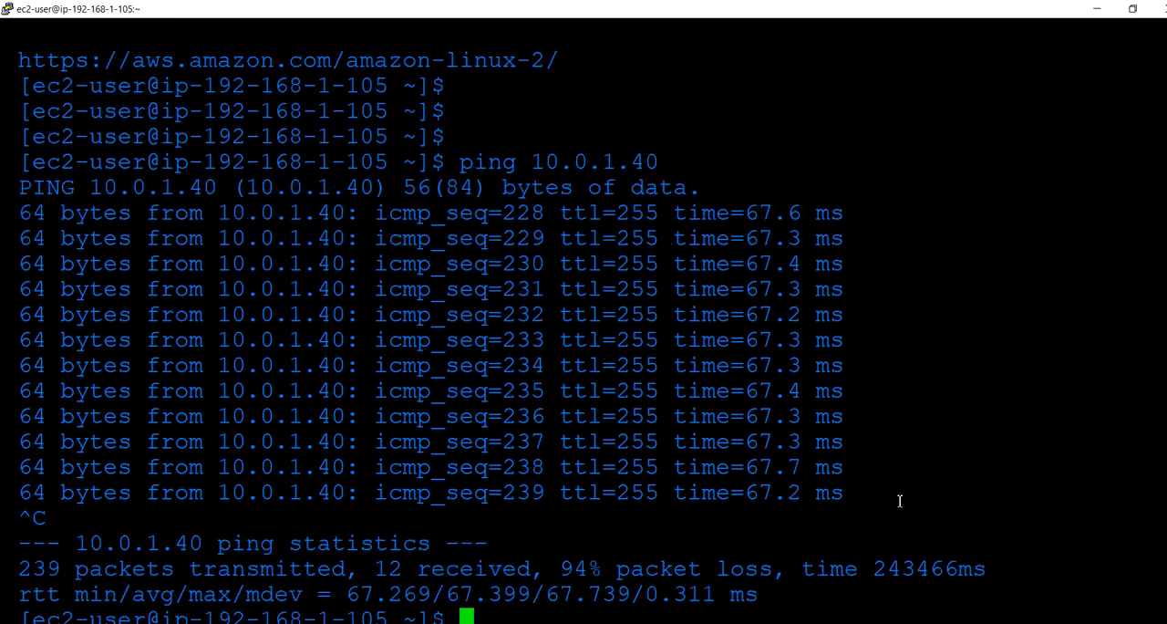
Stop the ping to 192.168.1.105 in the green server's terminal and return to the N. Virginia route tables
key("alt+Tab")
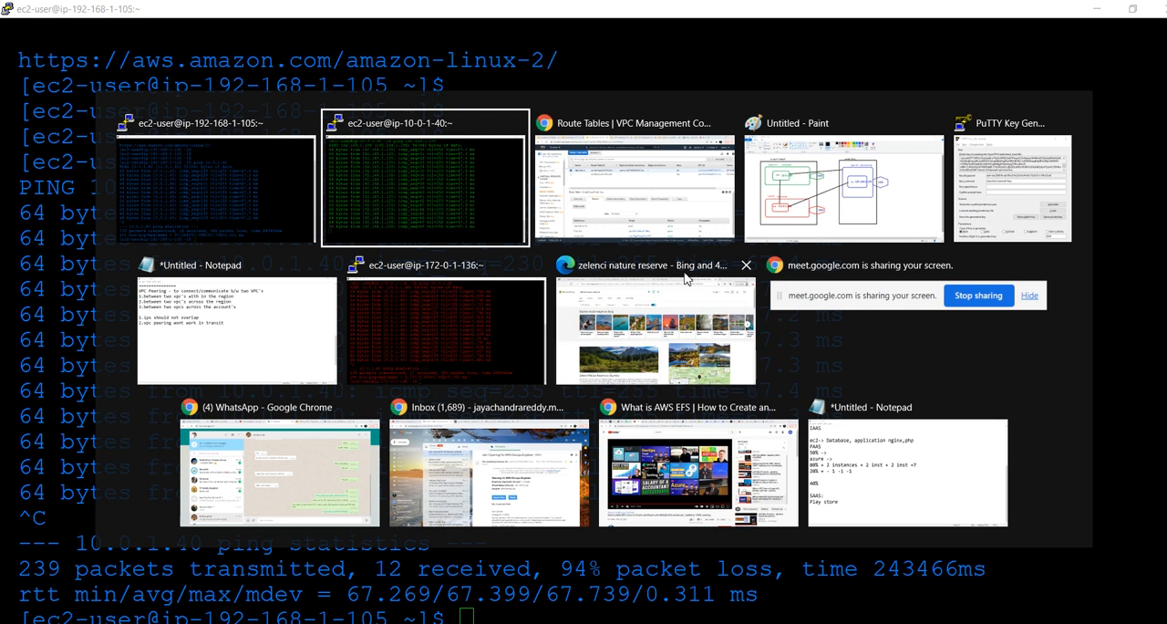
left_click(424, 206)
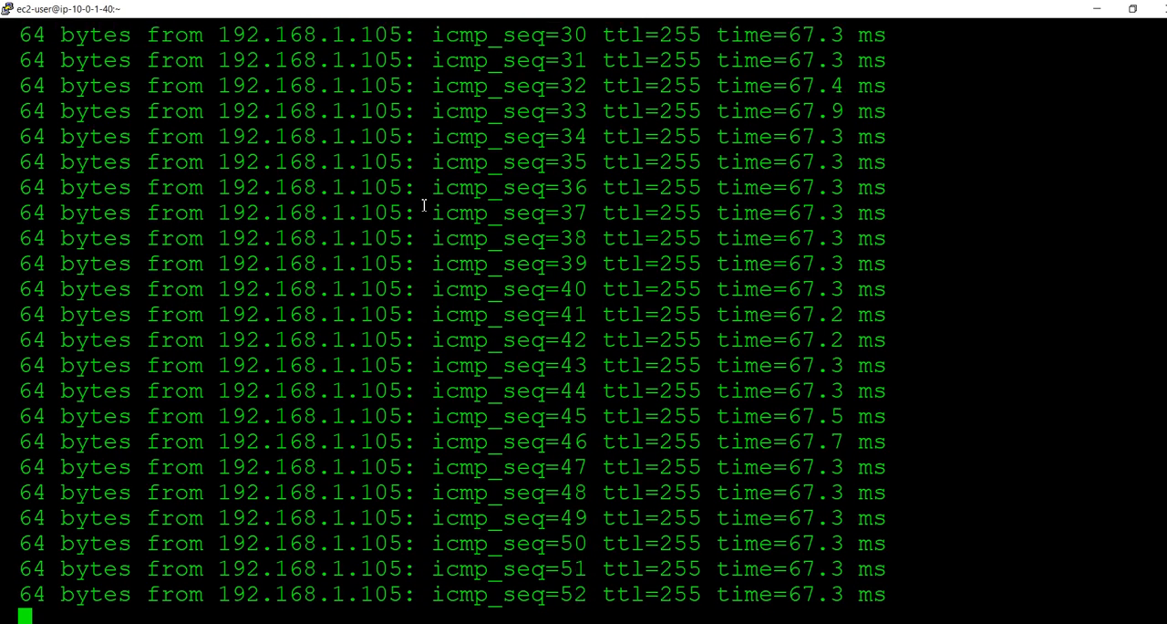
key("ctrl+c")
key("alt+Tab")
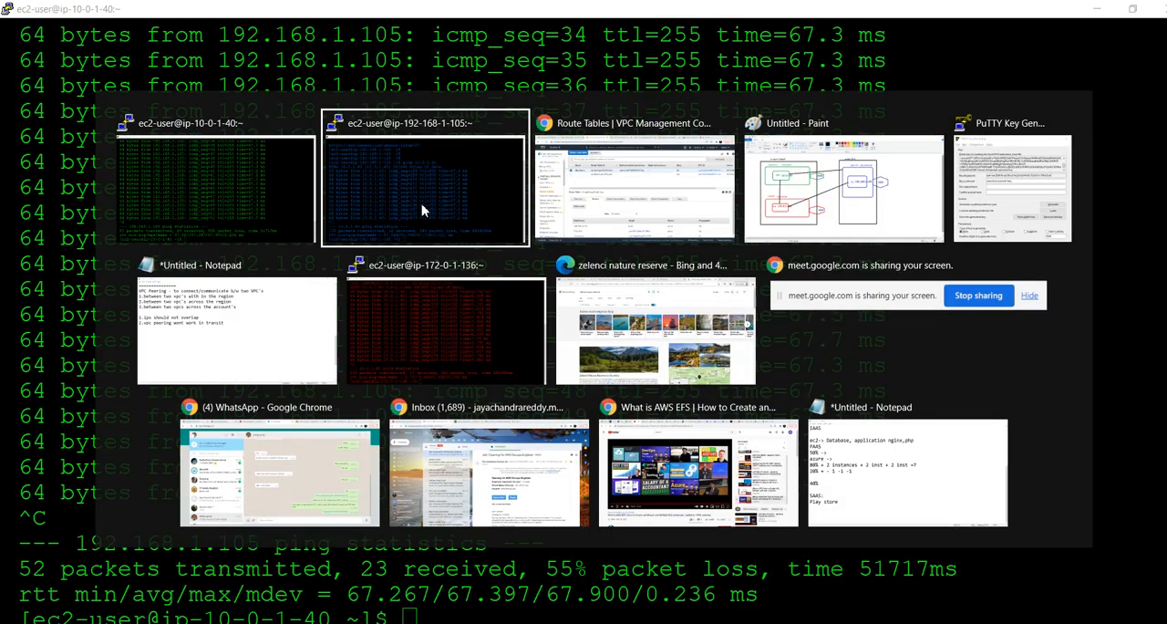
key("alt+Tab")
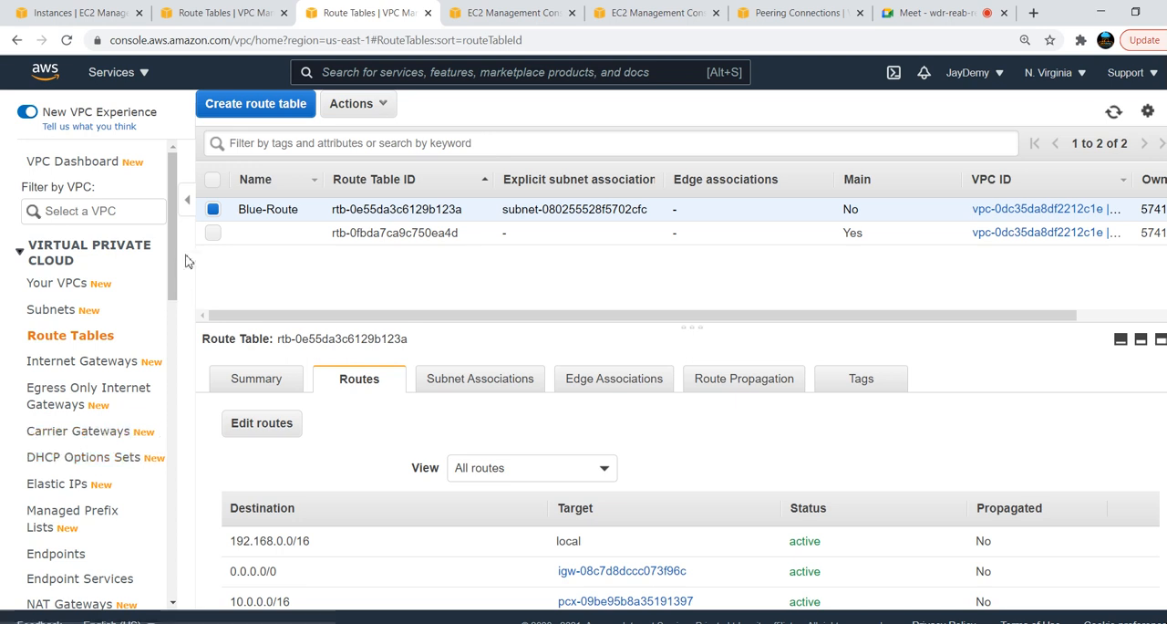
Open the list of VPC peering connections in N. Virginia and deselect the blue-to-green connection
left_click_drag(174, 263, 176, 359)
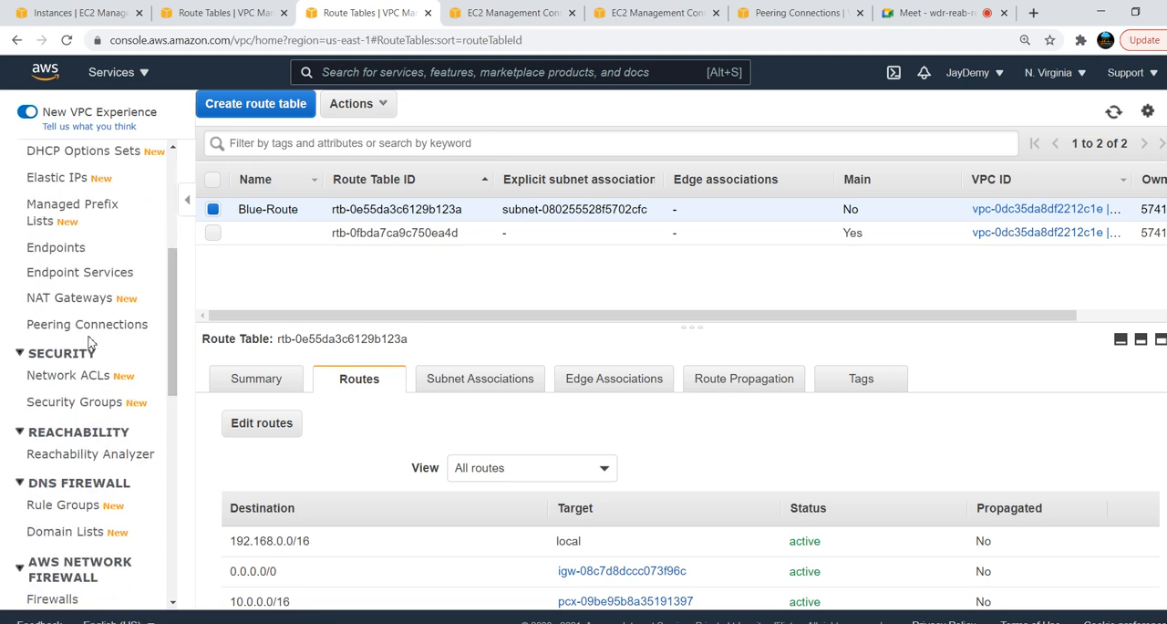
left_click(95, 326)
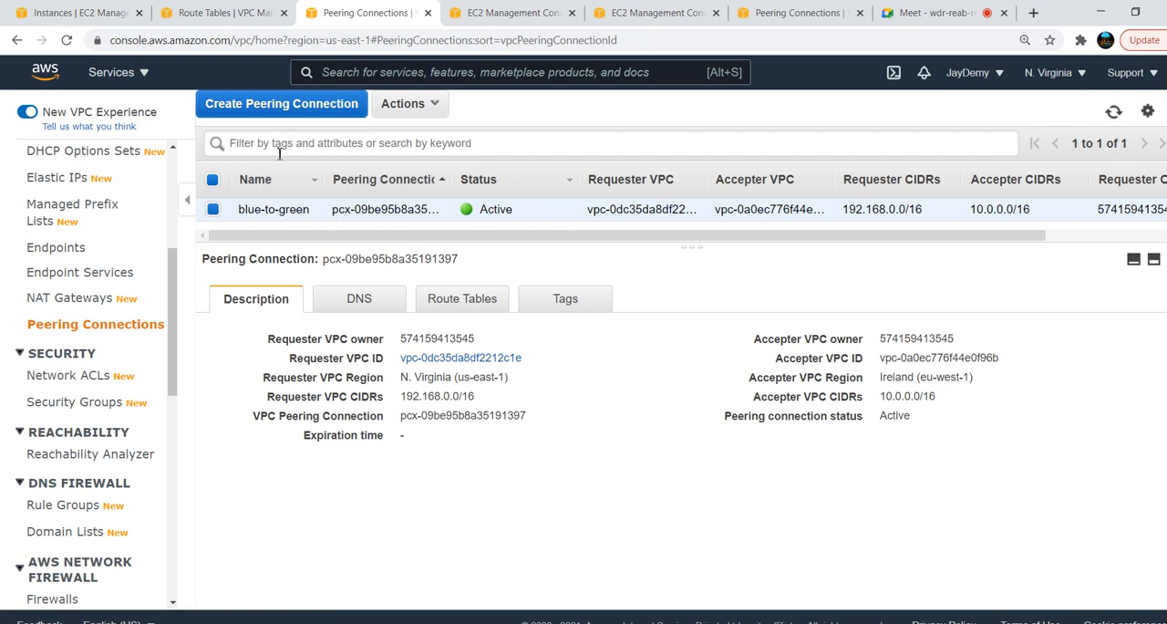
left_click(212, 181)
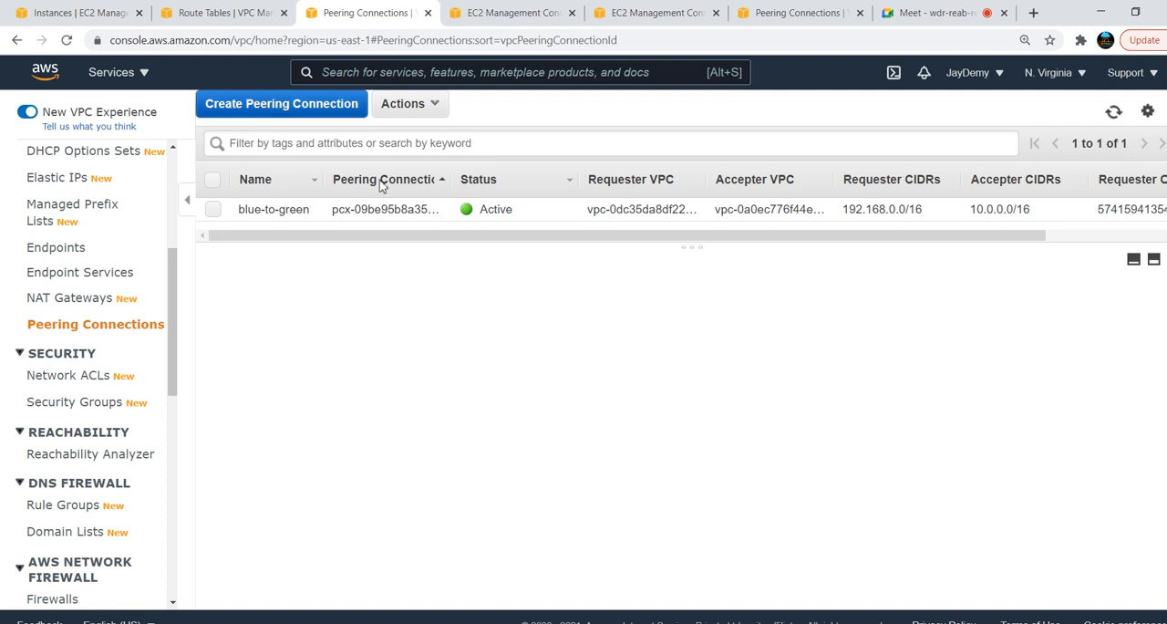
Switch to the network diagram in Paint and draw a black rectangle enclosing both the Ireland and N. Virginia region boxes
key("alt+Tab")
key("alt+Tab")
key("alt+Tab")
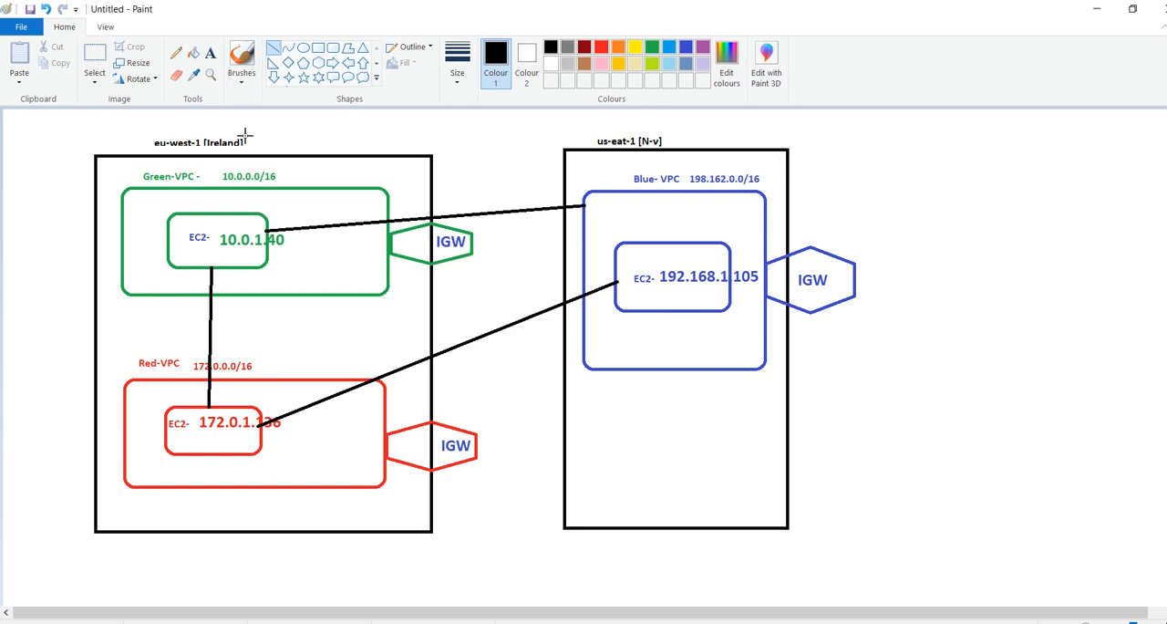
left_click(318, 47)
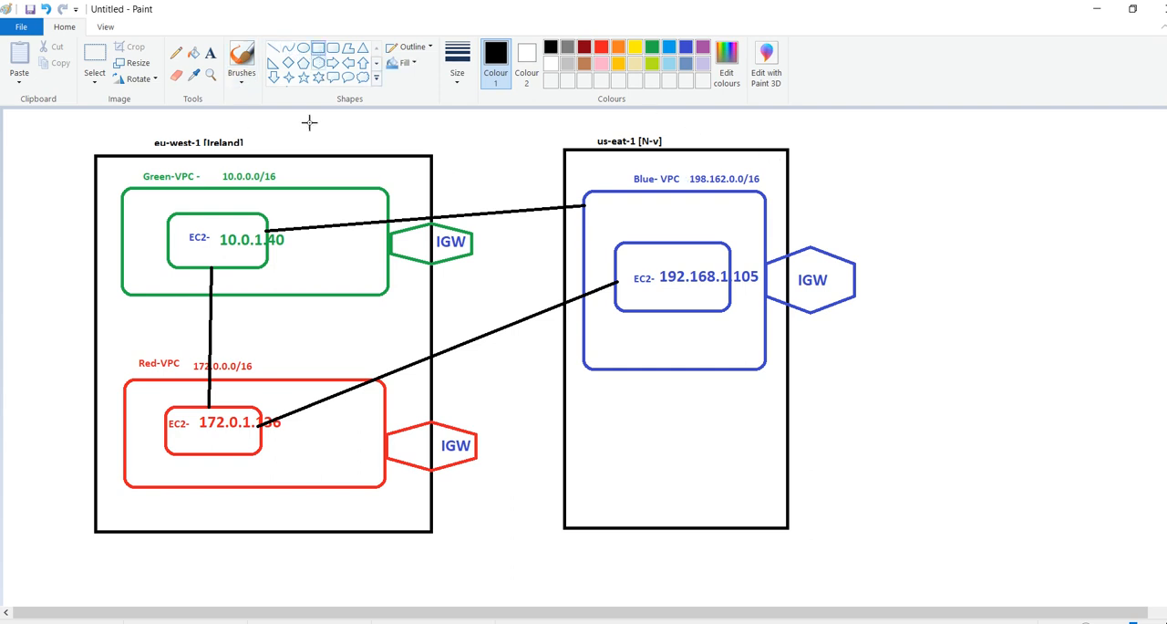
left_click_drag(85, 127, 865, 562)
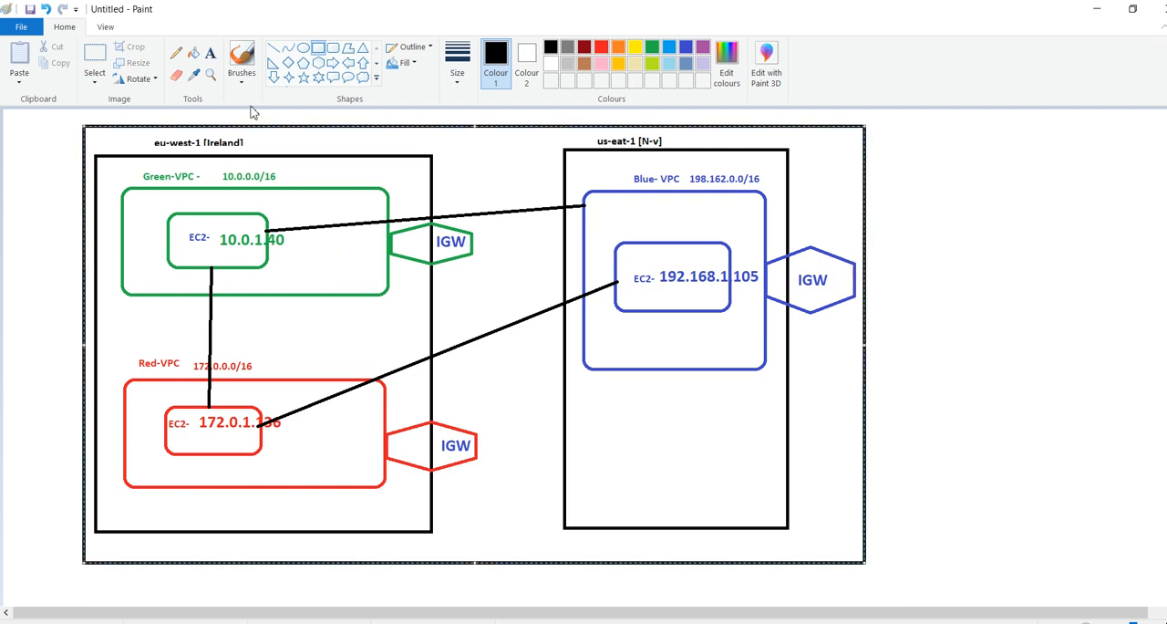
Add the text label ACCOUNT-A at the upper edge of the rectangle enclosing both regions
left_click(211, 53)
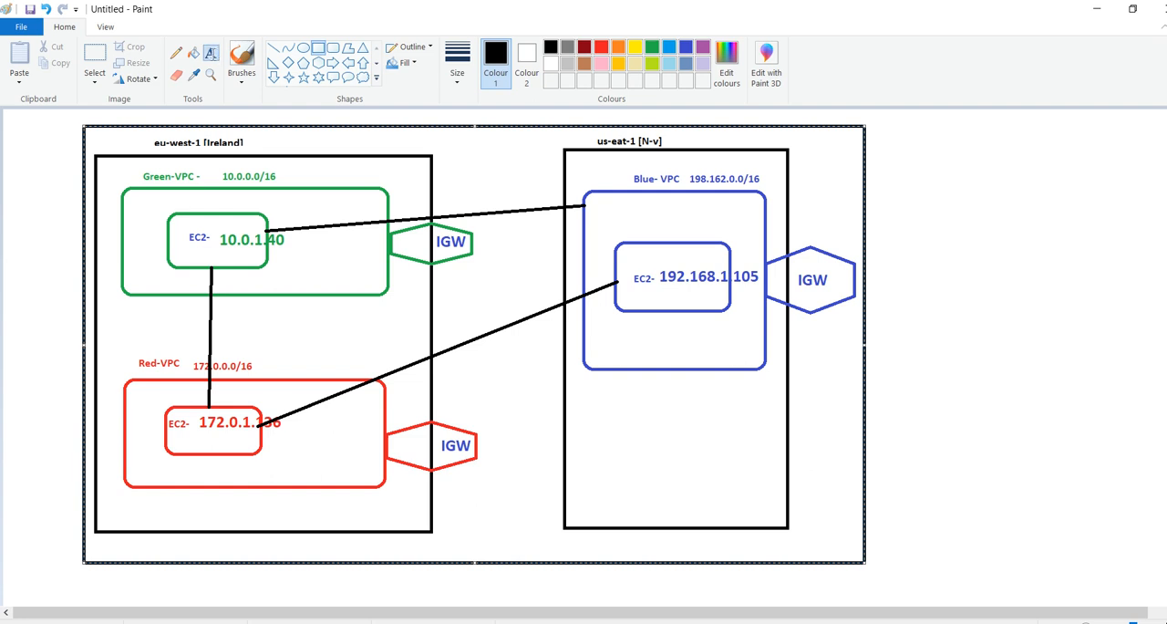
left_click(391, 119)
type("ACCOUNT")
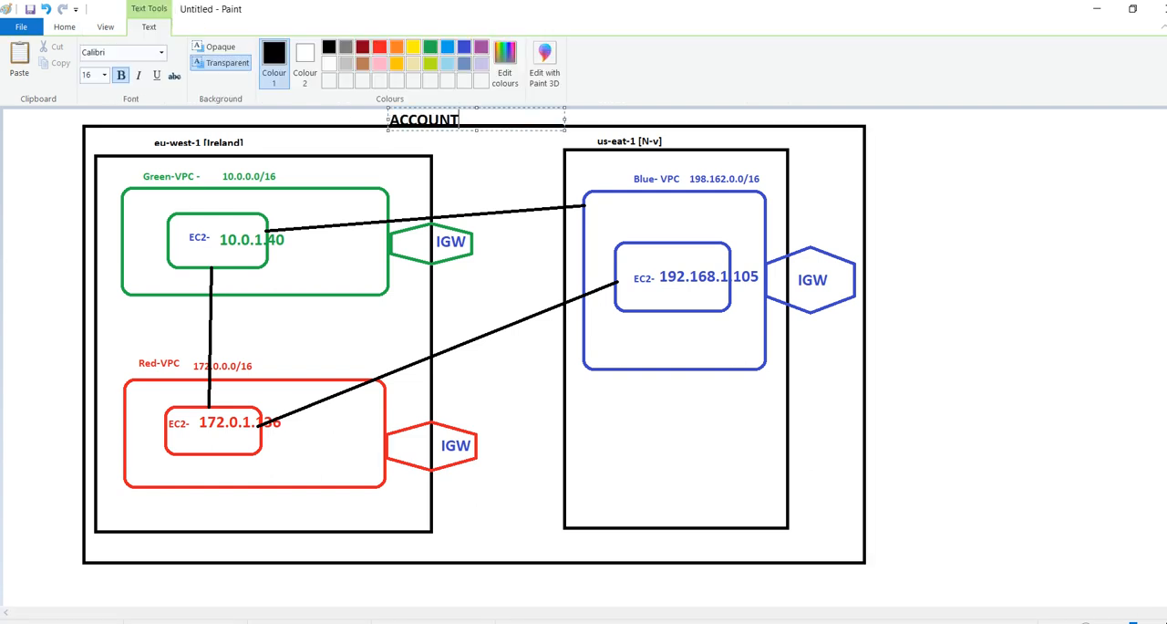
type("A")
key("BackSpace")
type("-A")
left_click(938, 154)
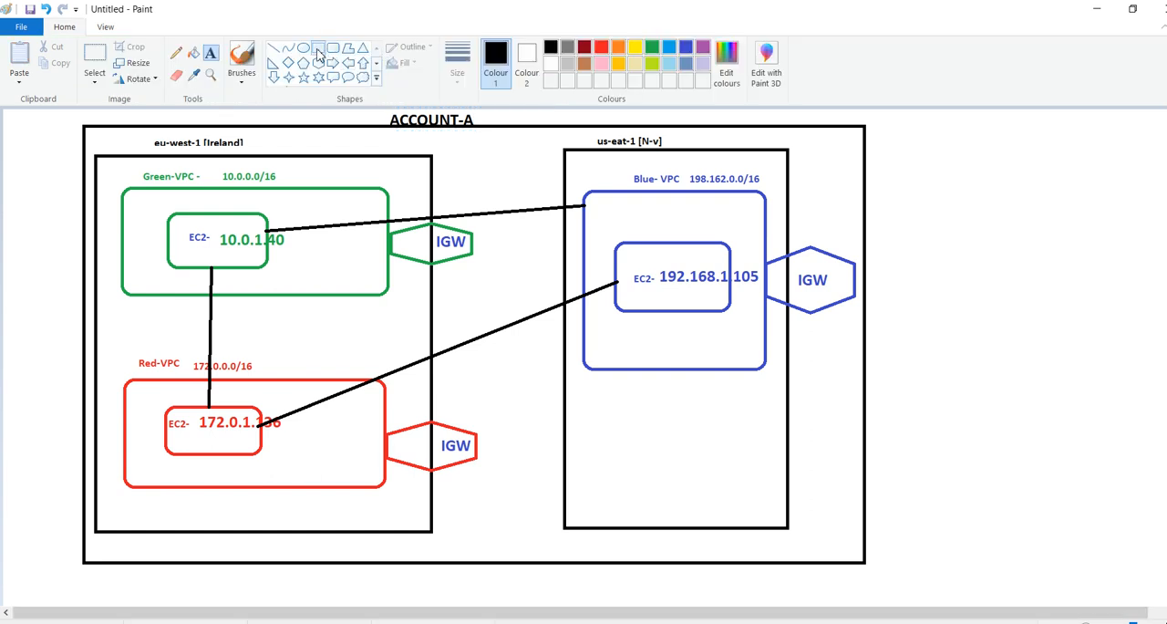
Draw a tall black rectangle to the right of the ACCOUNT-A box and label it ACCOUNT-B above its upper edge
left_click(317, 50)
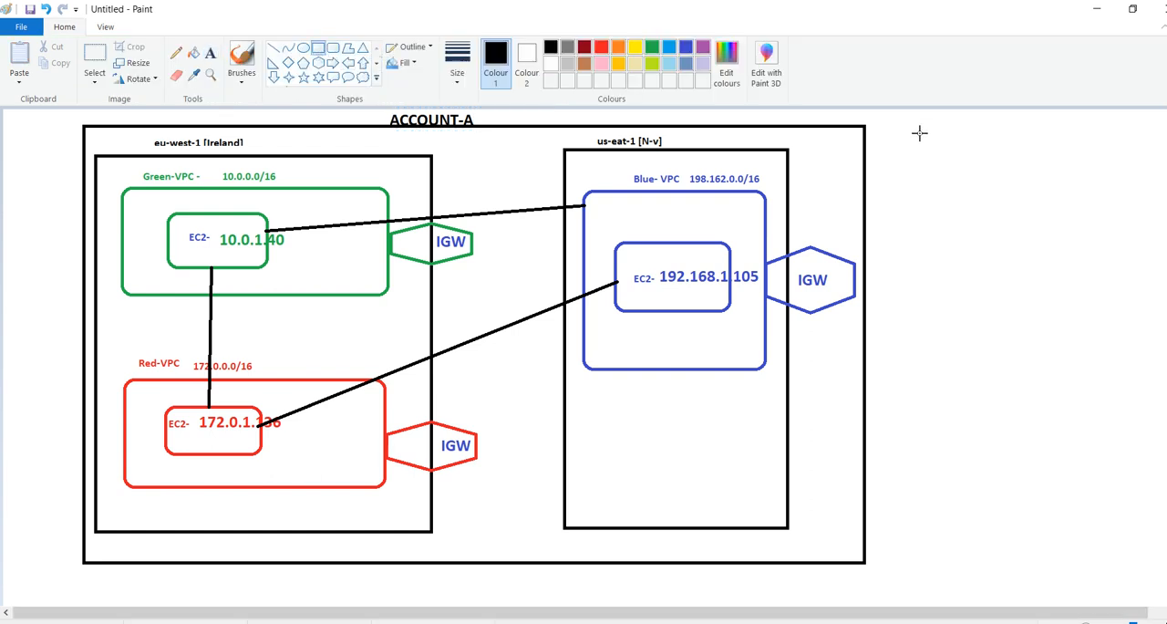
left_click_drag(920, 133, 1143, 561)
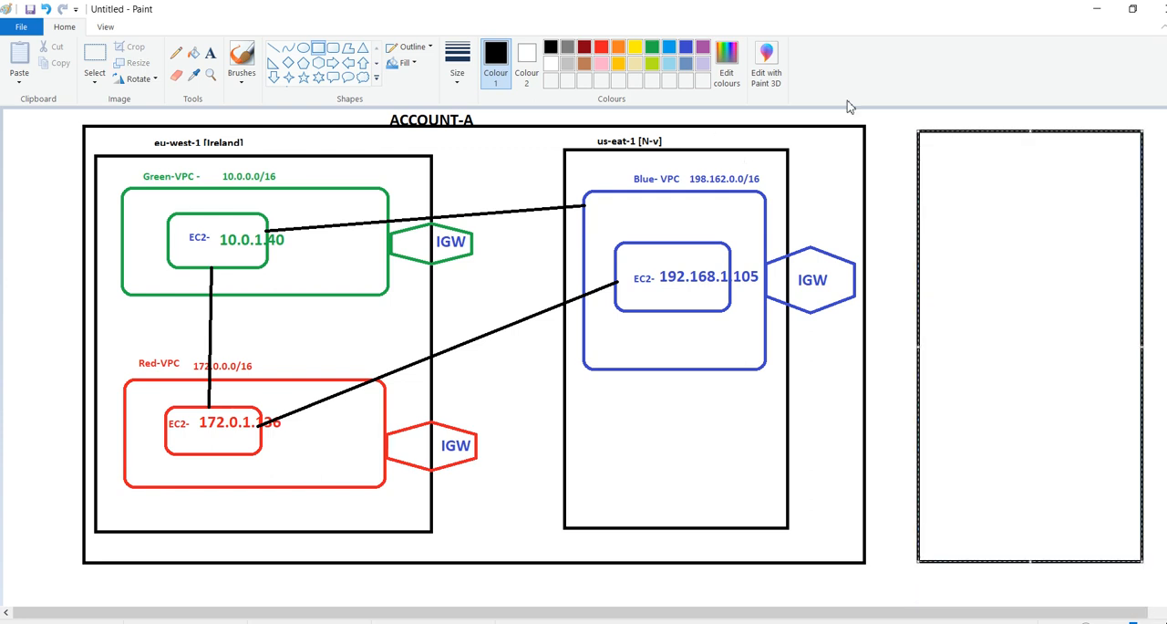
left_click(946, 118)
left_click(211, 53)
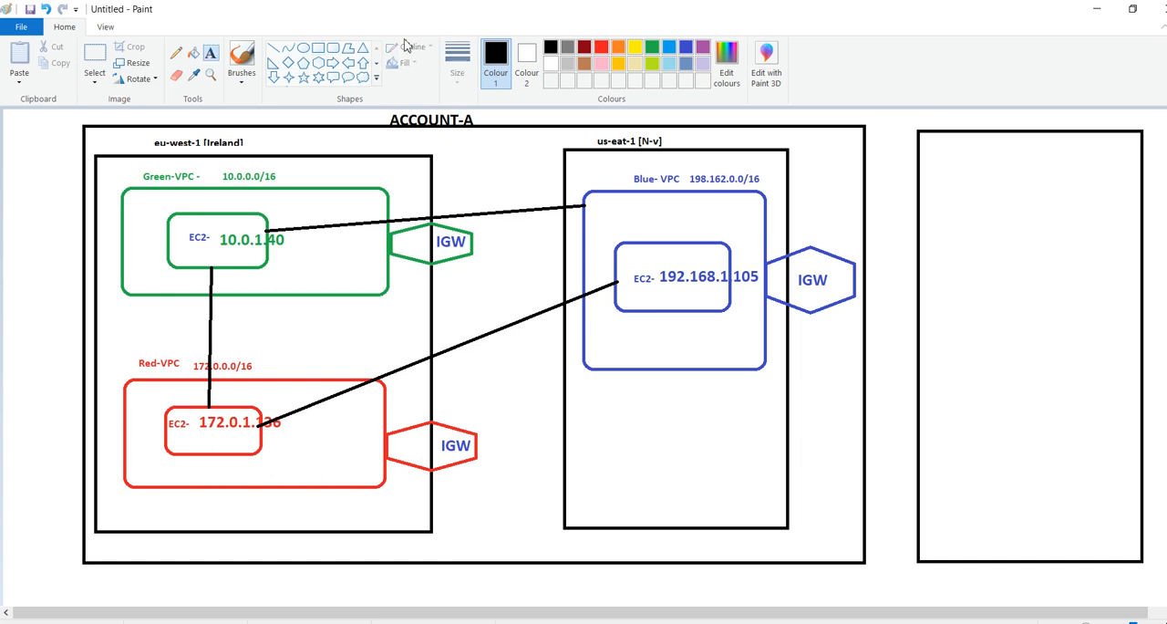
left_click(949, 124)
type("ACCOUNT-B")
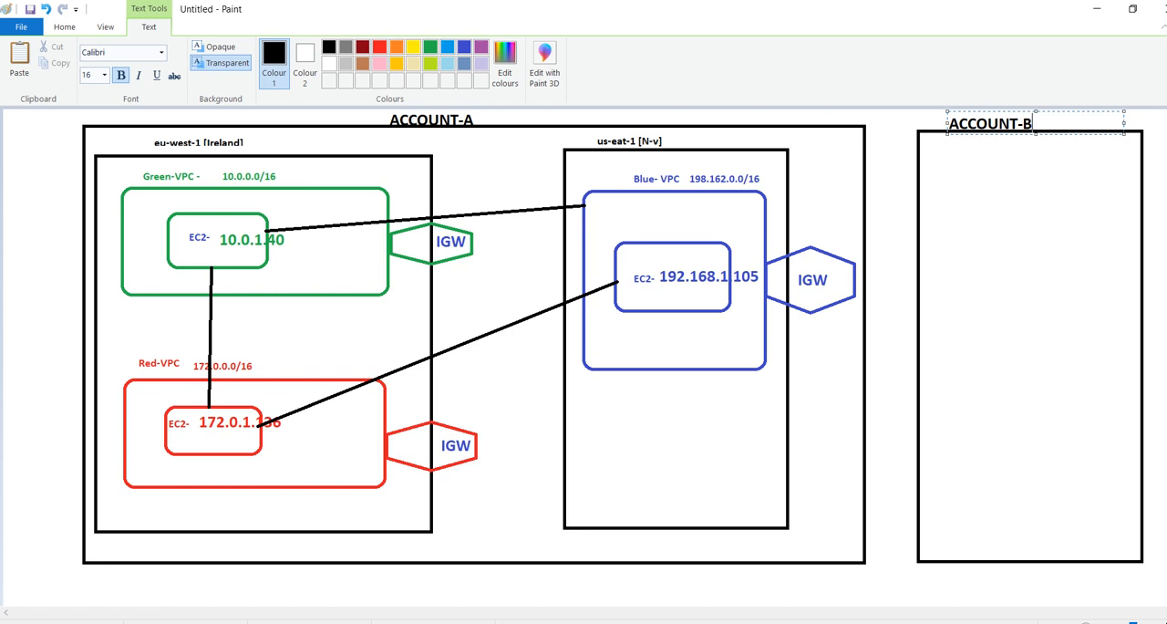
left_click(958, 192)
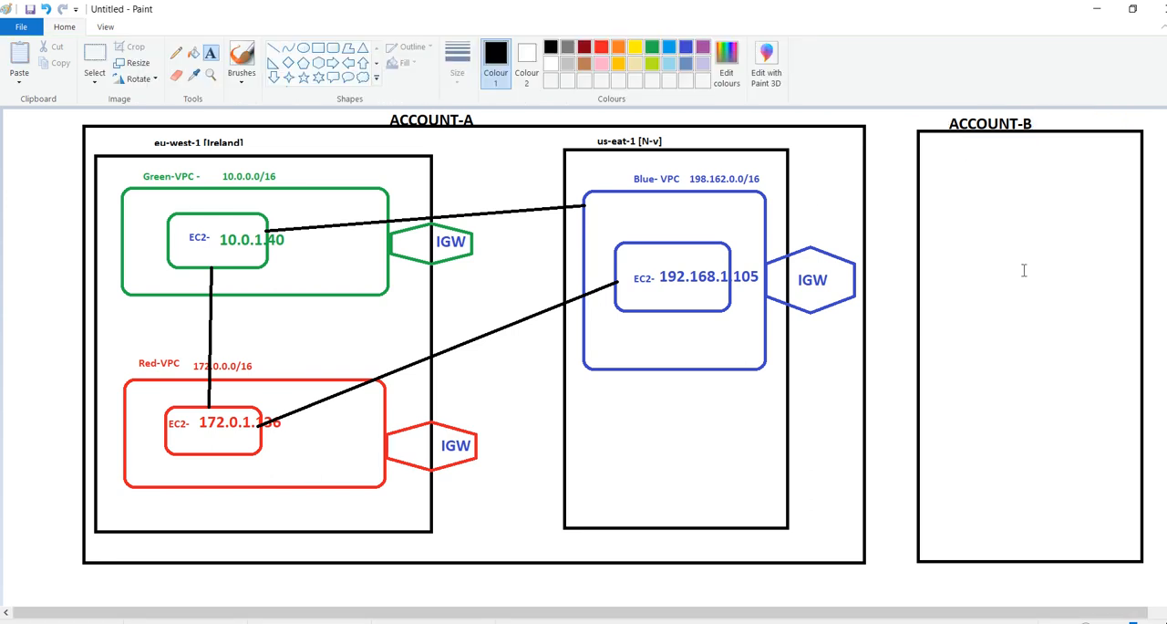
Draw a rounded rectangle in the upper half of the ACCOUNT-B box and colour it yellow
left_click(333, 47)
mouse_move(942, 177)
left_mouse_down()
mouse_move(1012, 347)
mouse_move(1121, 365)
left_mouse_up()
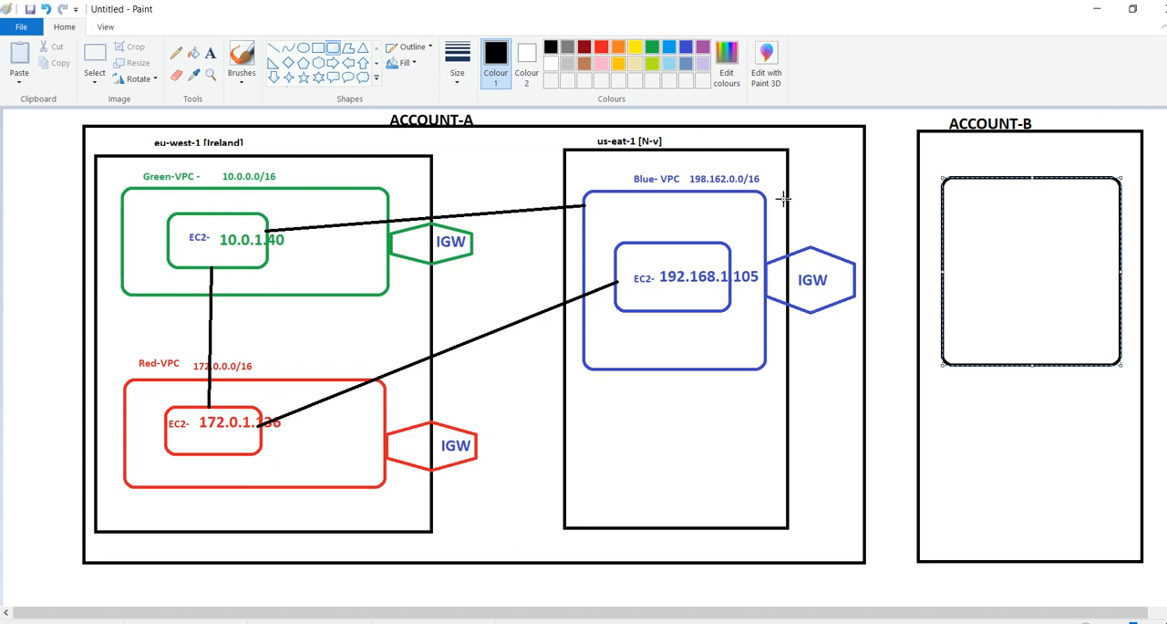
left_click(638, 48)
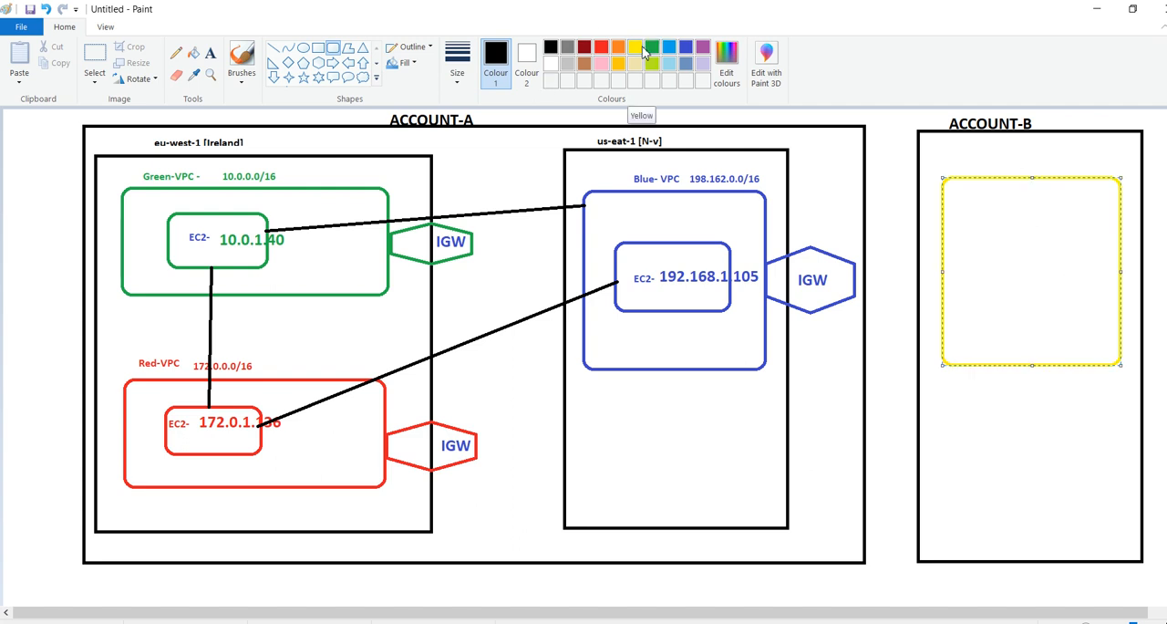
left_click(641, 48)
left_click(971, 165)
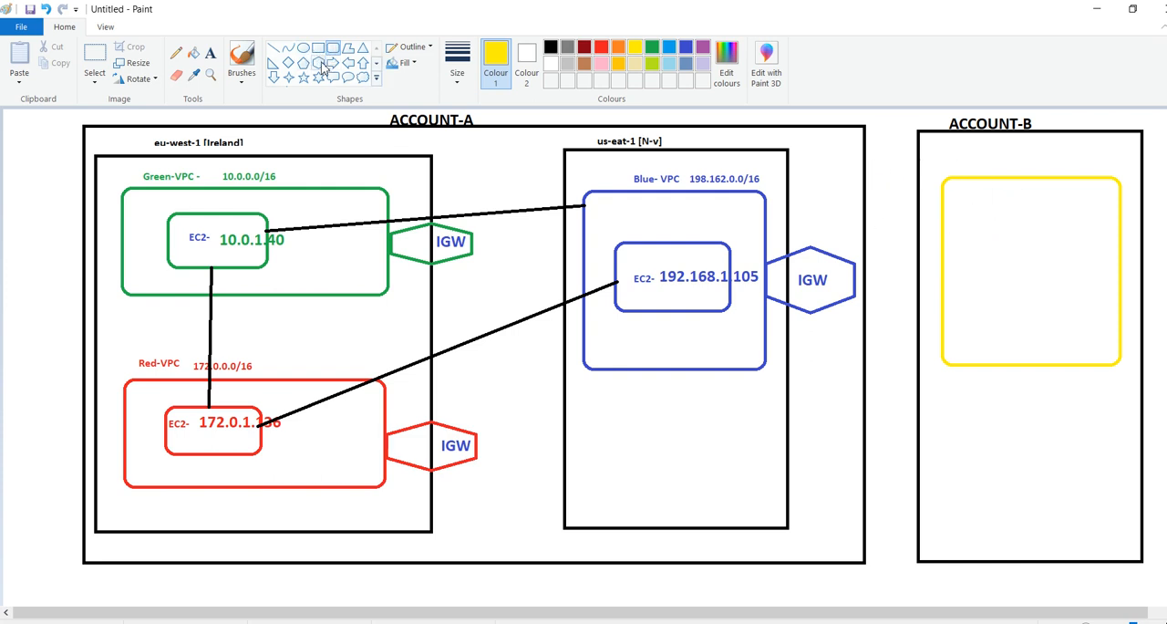
Draw a yellow left arrow and, below it, a yellow right arrow in the gap between the ACCOUNT-A and ACCOUNT-B boxes
left_click(351, 67)
left_click_drag(869, 213, 919, 239)
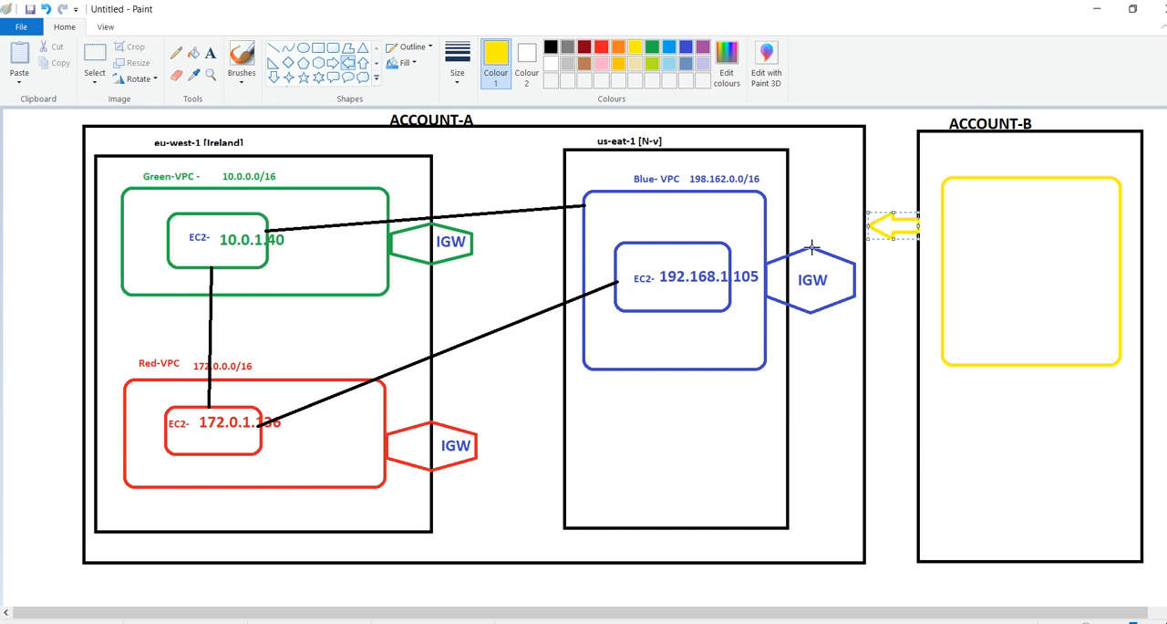
left_click_drag(867, 294, 873, 316)
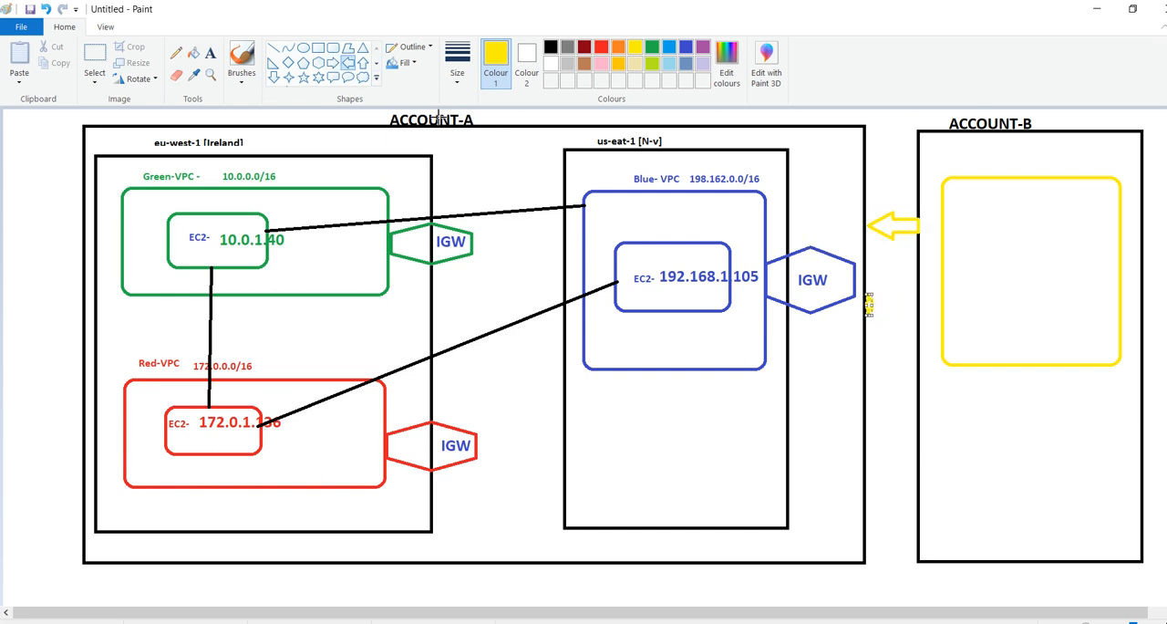
key("ctrl+z")
left_click(333, 62)
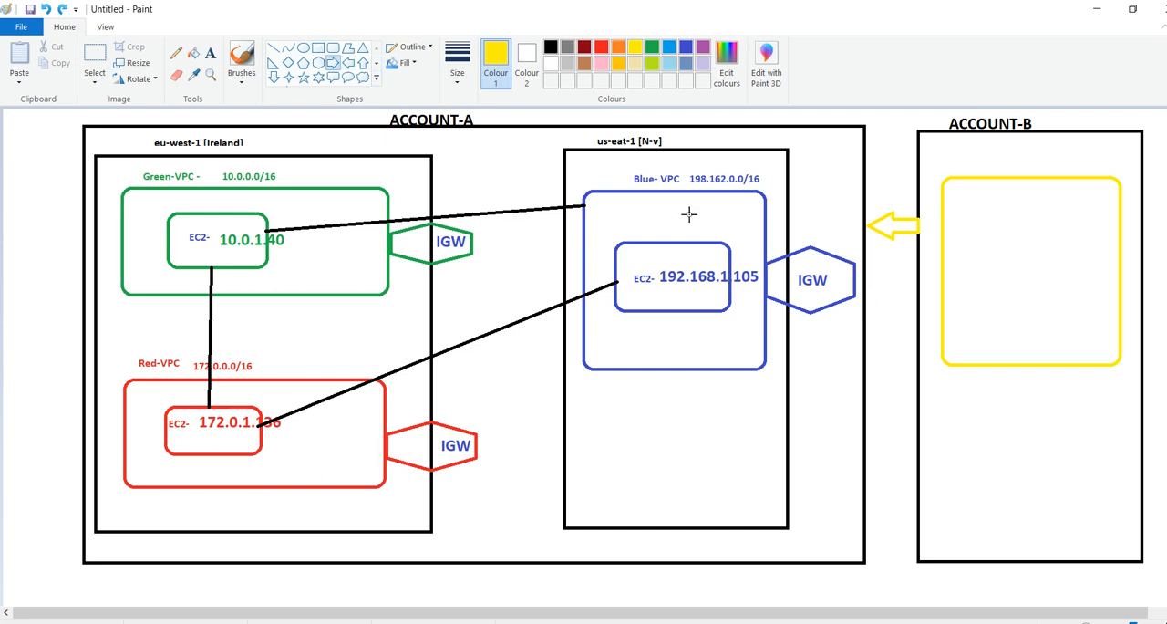
left_click_drag(866, 323, 918, 358)
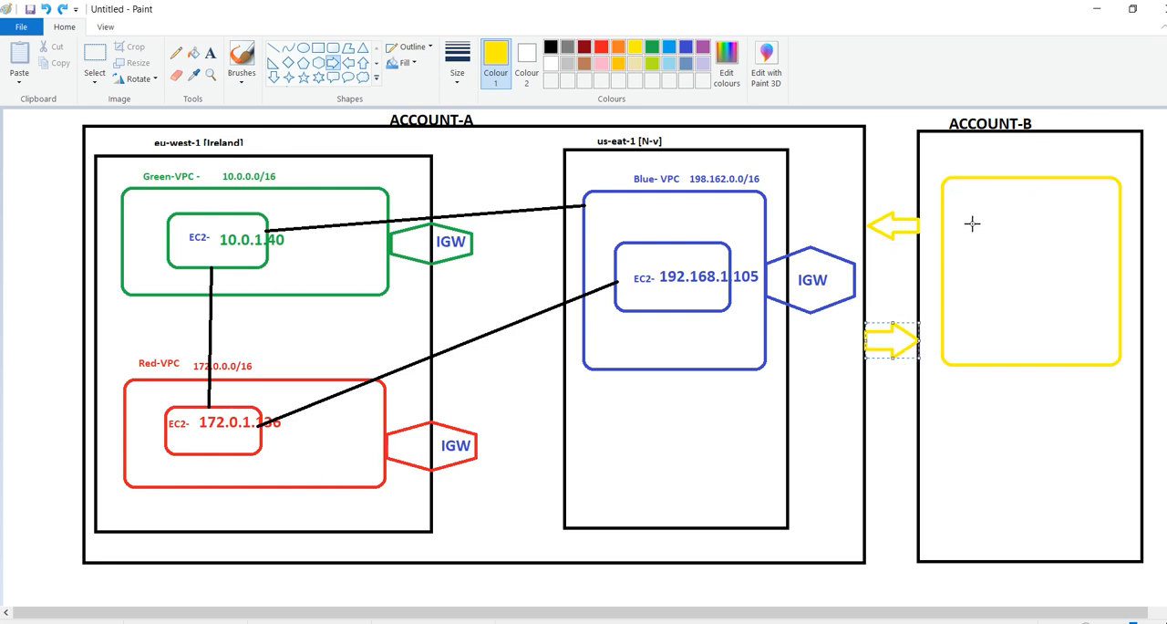
Draw a small yellow rounded rectangle inside the ACCOUNT-B VPC box to represent its instance
left_click(332, 57)
mouse_move(987, 234)
left_mouse_down()
mouse_move(1016, 286)
mouse_move(1094, 299)
left_mouse_up()
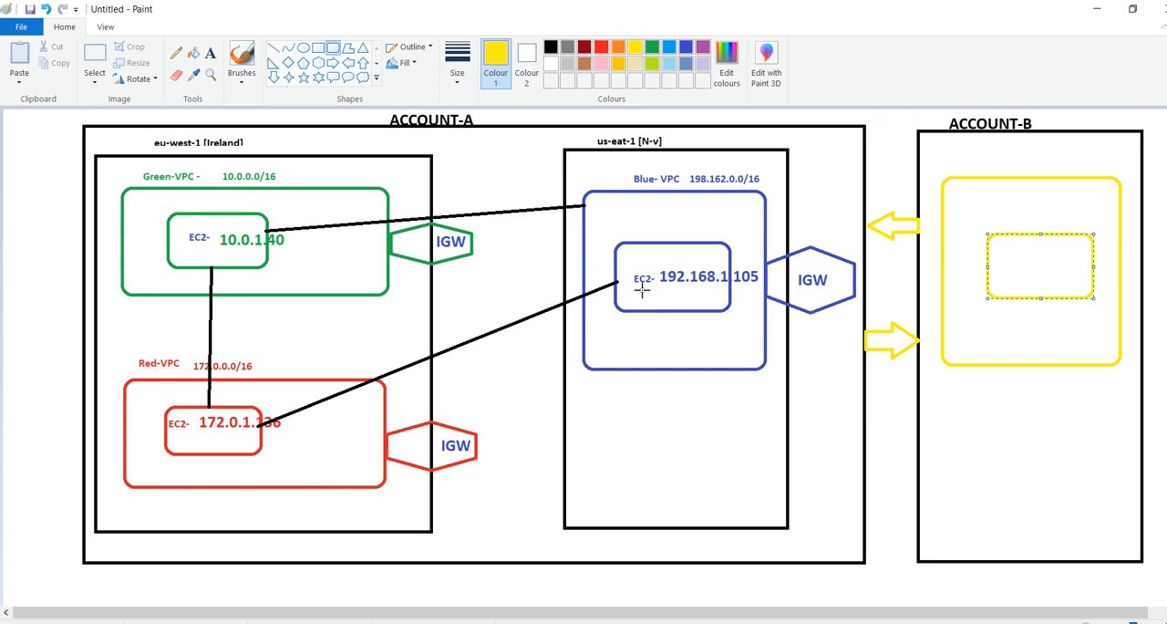
key("alt+Tab")
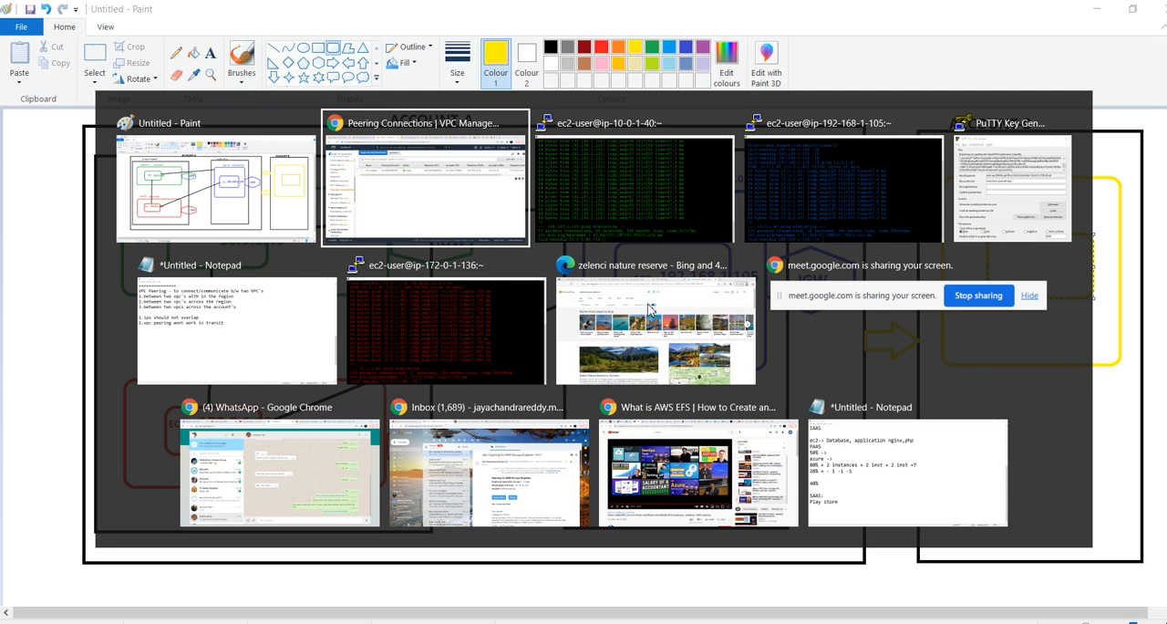
key("alt+shift+Tab")
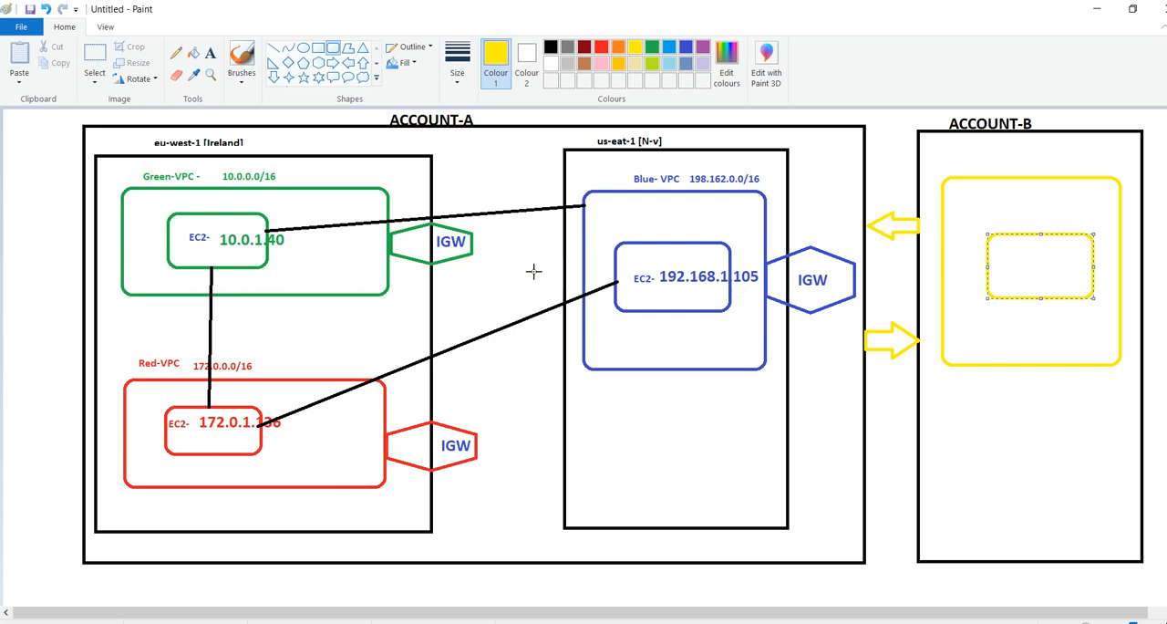
Switch to the AWS console in Chrome, start a new peering connection and name it accountA-to-AccountB
key("alt+Tab")
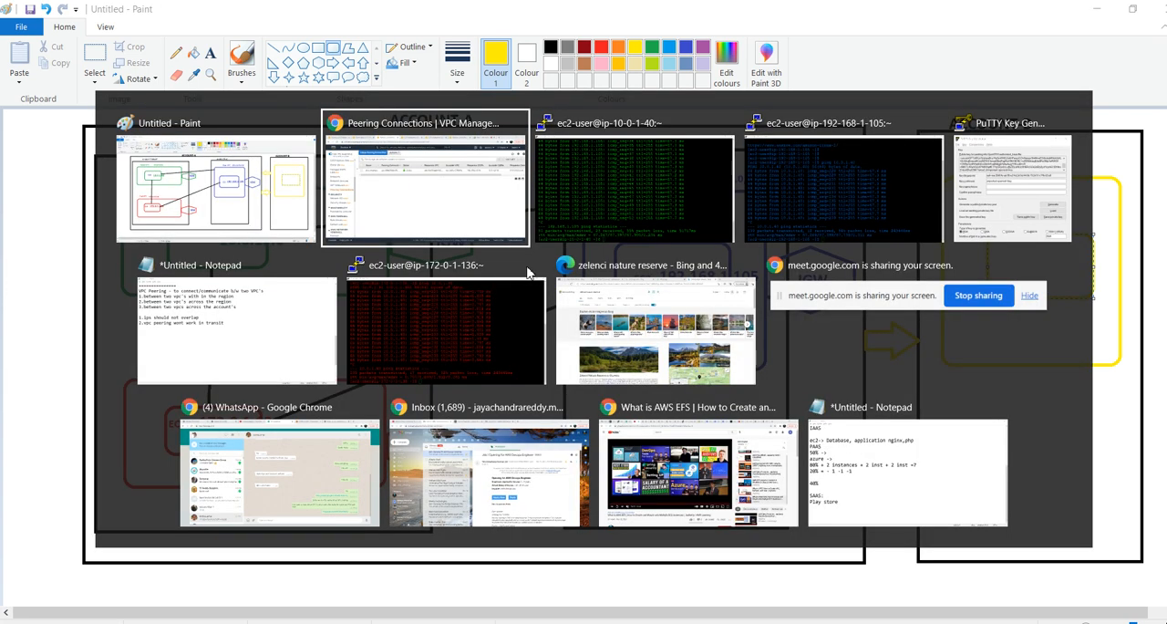
left_click(225, 106)
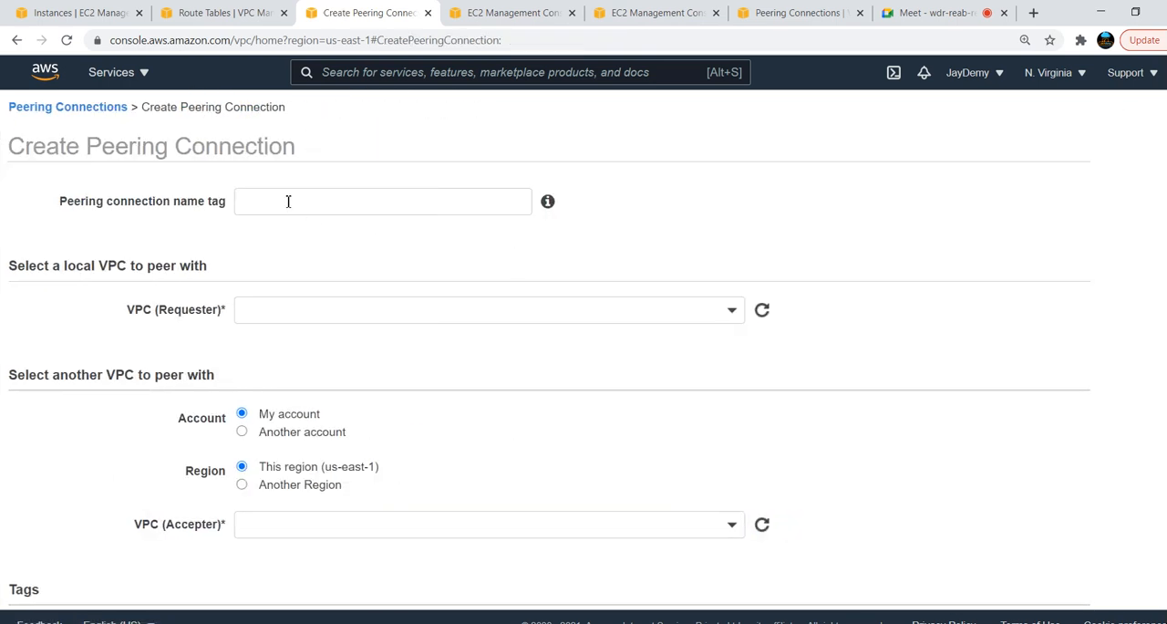
left_click(288, 201)
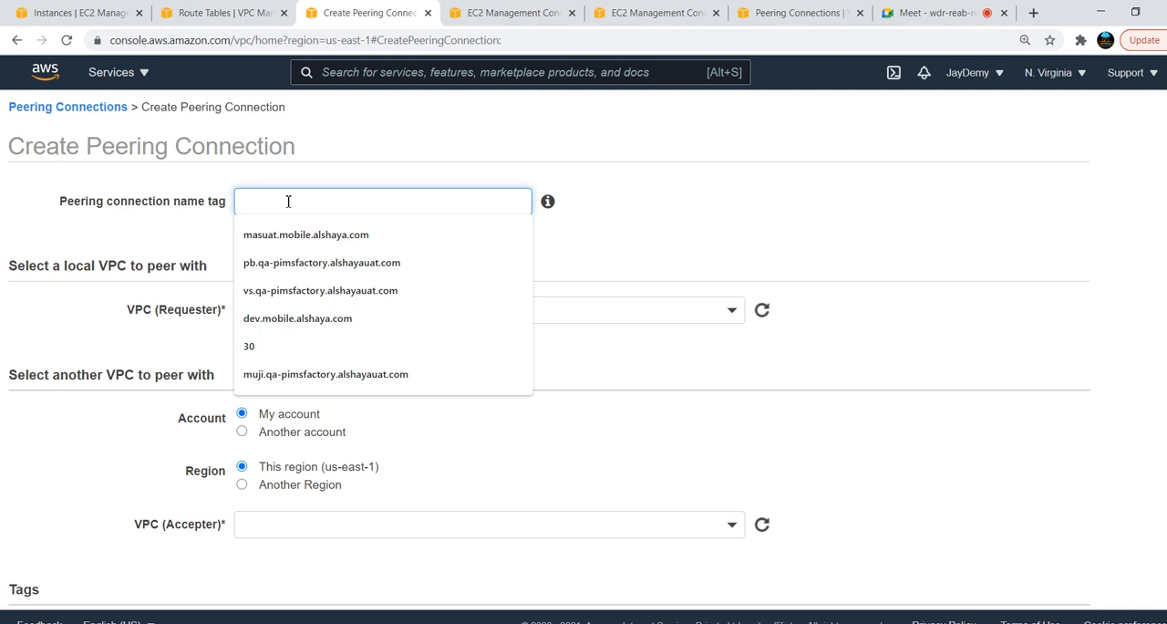
type("account")
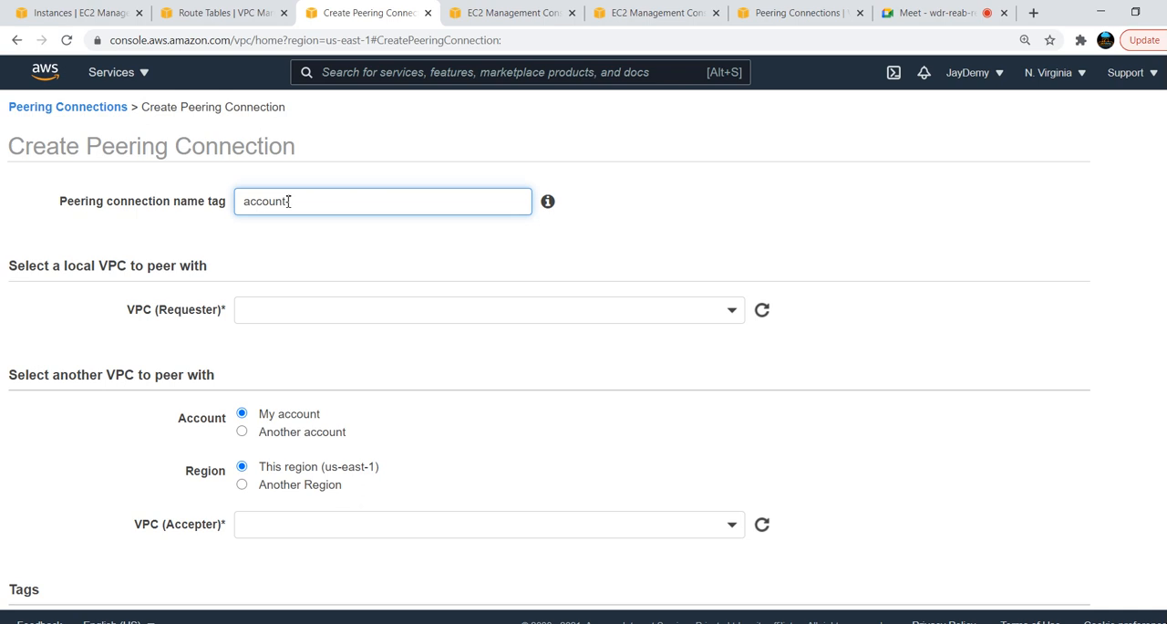
type("A-to-AccountB")
left_click(383, 256)
Select vpc-0dc35da8df2212c1e as the requester VPC and set the accepter's account to Another account
left_click(428, 308)
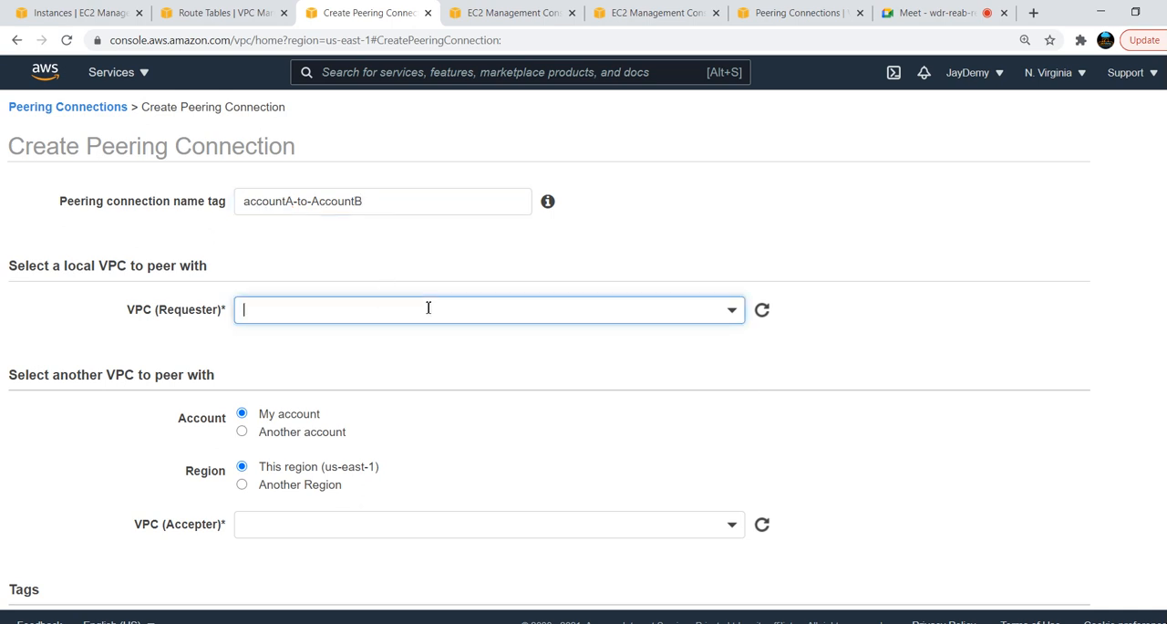
left_click(357, 379)
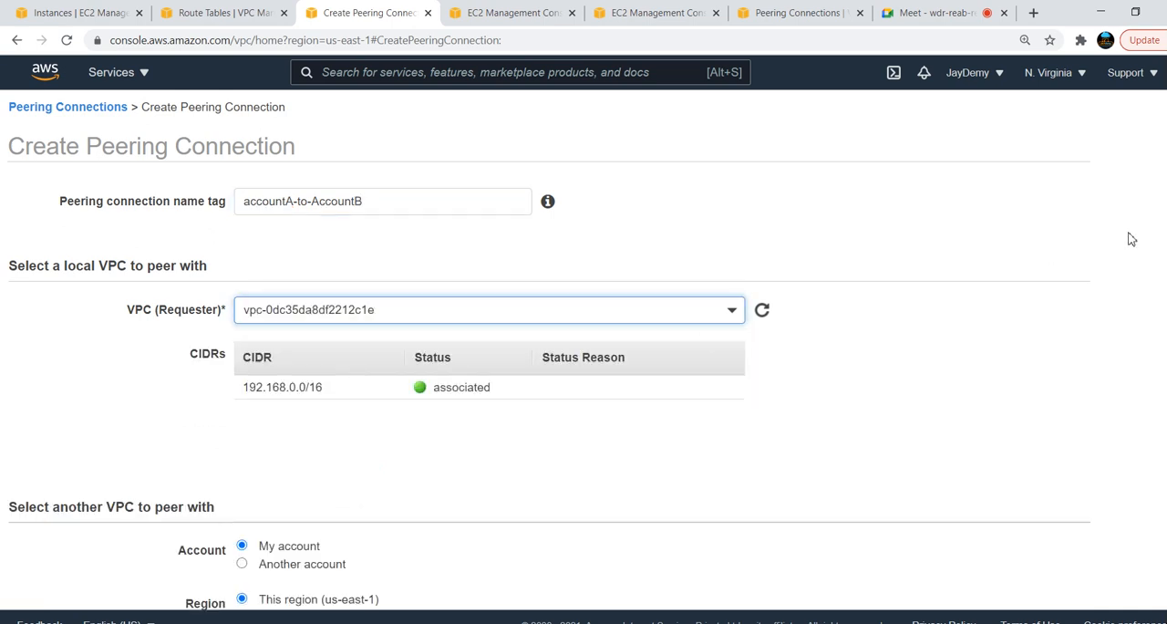
scroll(363, 355, "down", 3)
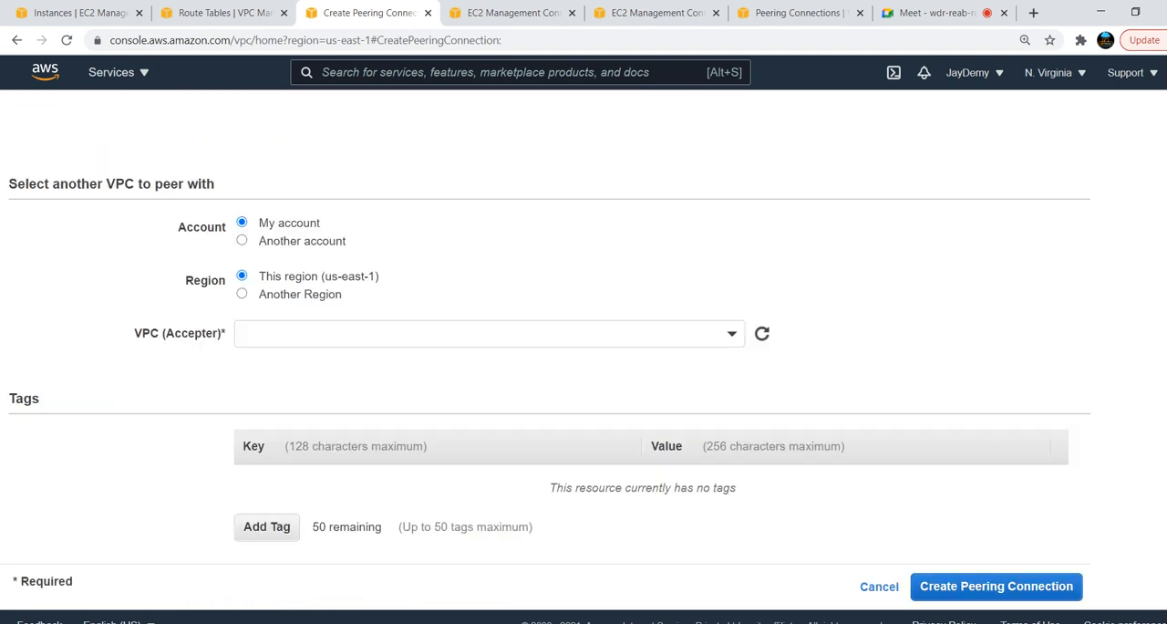
left_click(281, 245)
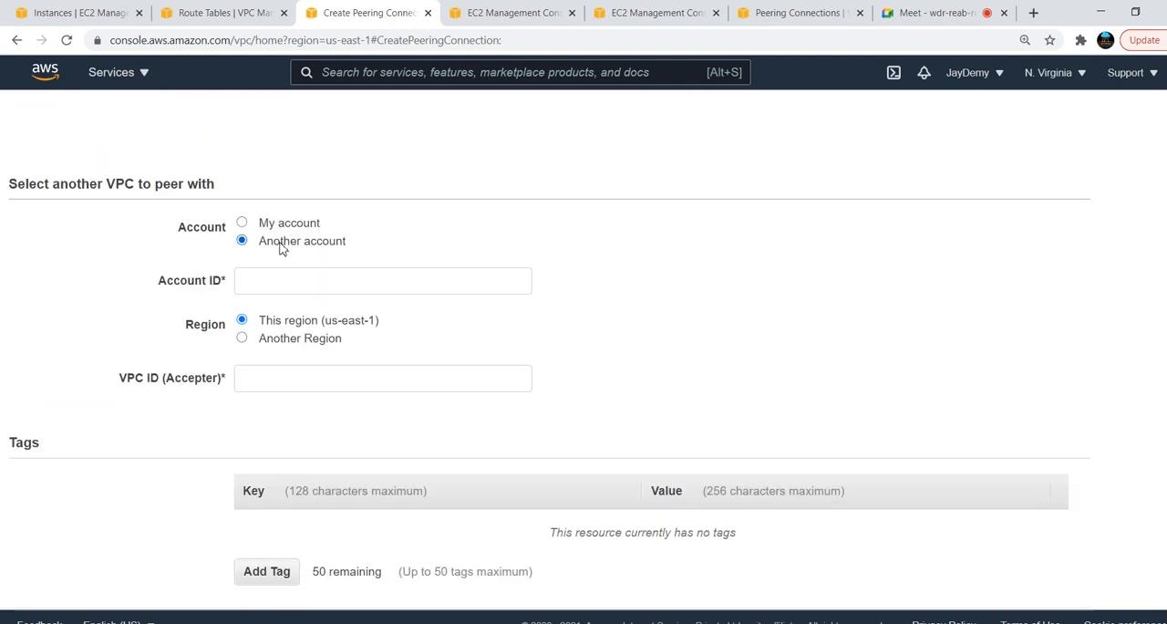
left_click(276, 286)
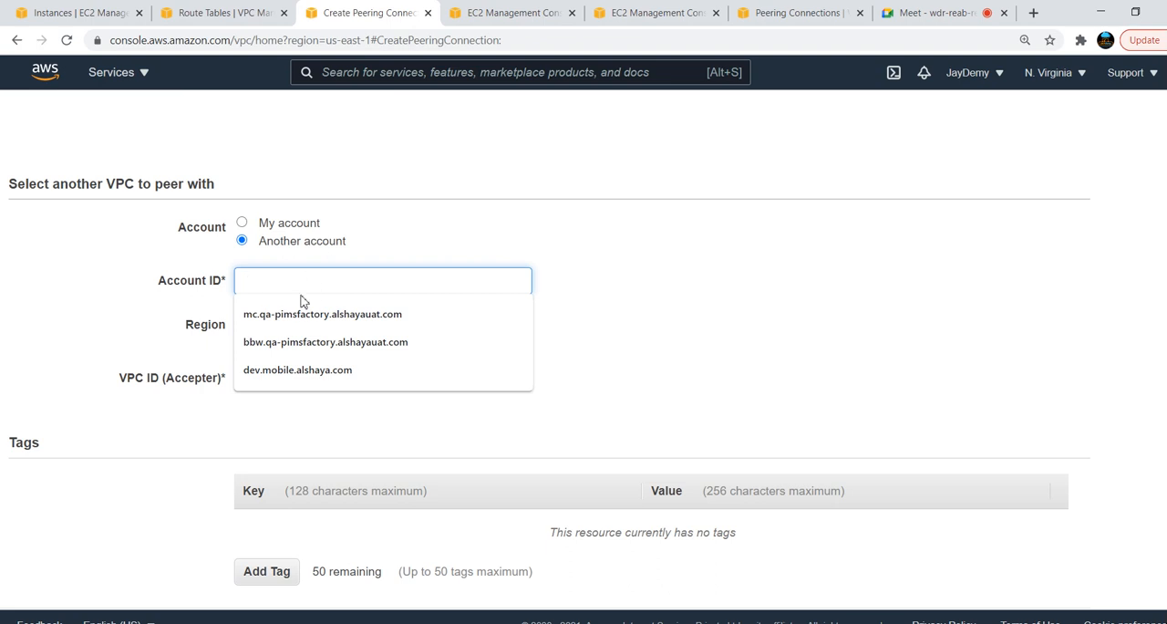
Point out where the account ID is shown in the signed-in account's details, then close them
left_click(1005, 77)
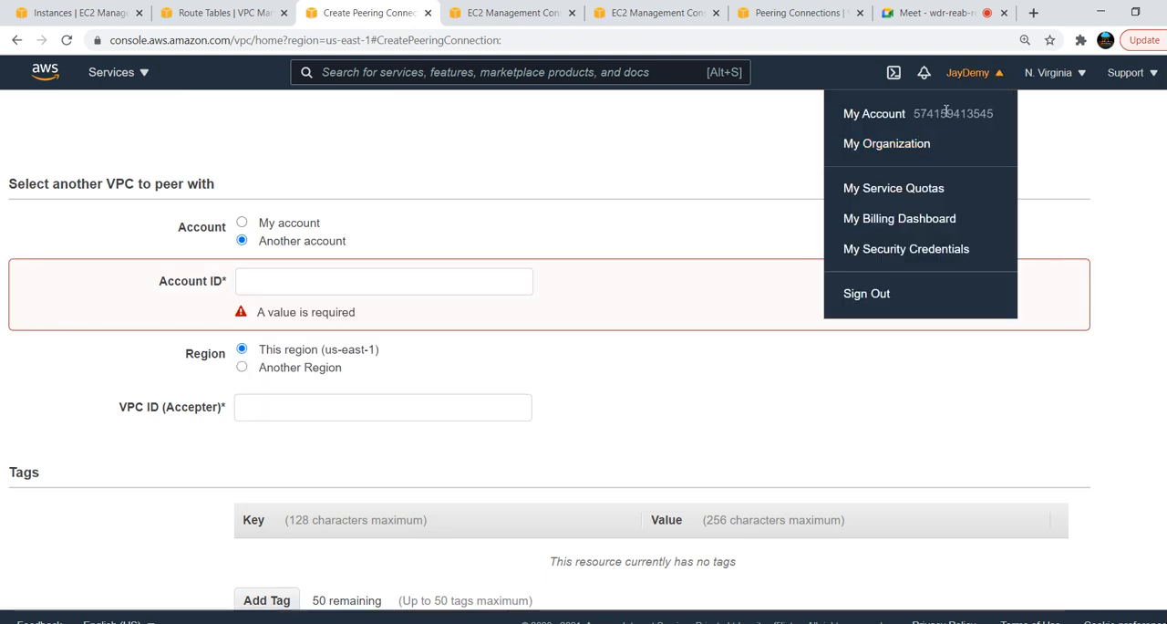
triple_click(947, 113)
left_click(1004, 115)
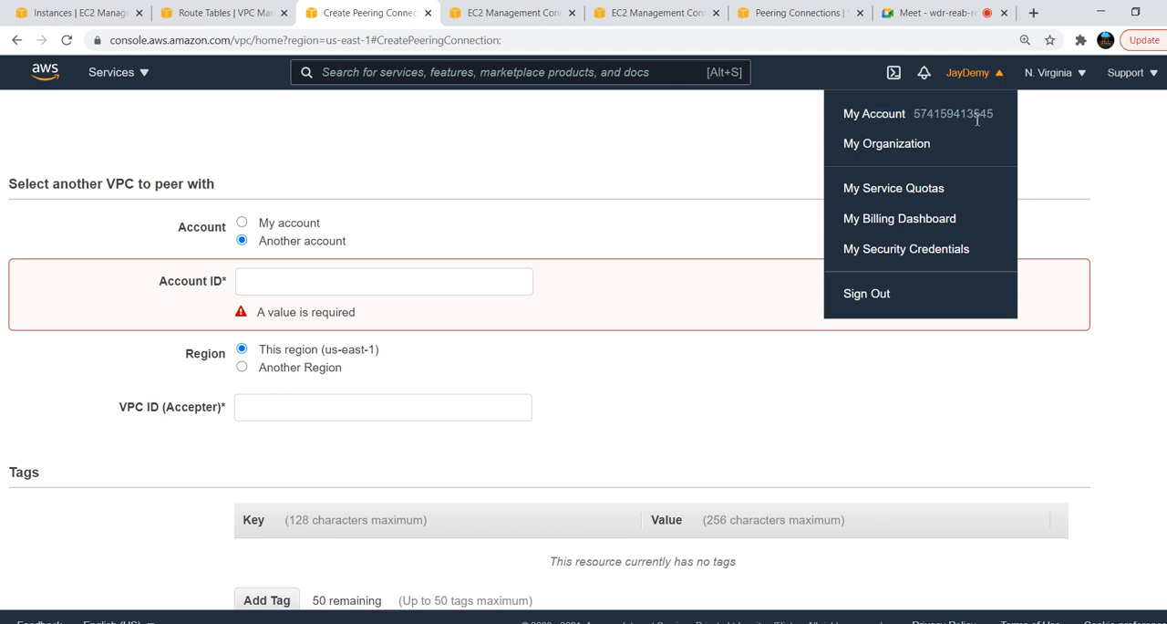
left_click_drag(1008, 125, 921, 119)
left_click(680, 146)
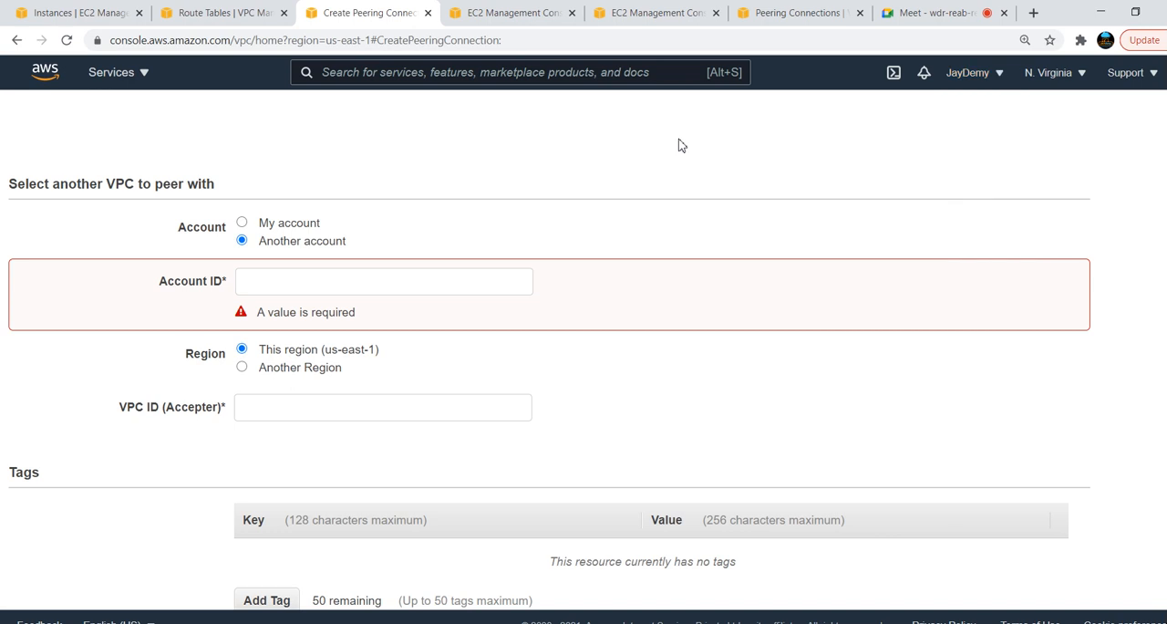
Point out the Account ID field, set the accepter's region to Another Region, and review the region choices and the accepter VPC ID field
left_click(309, 276)
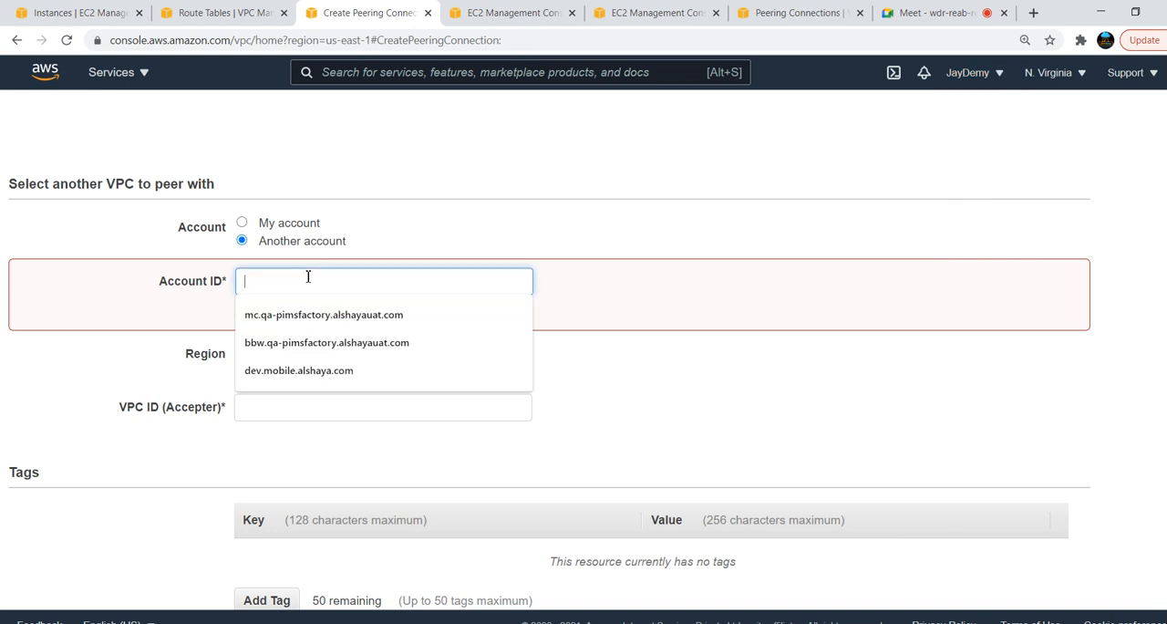
left_click(704, 357)
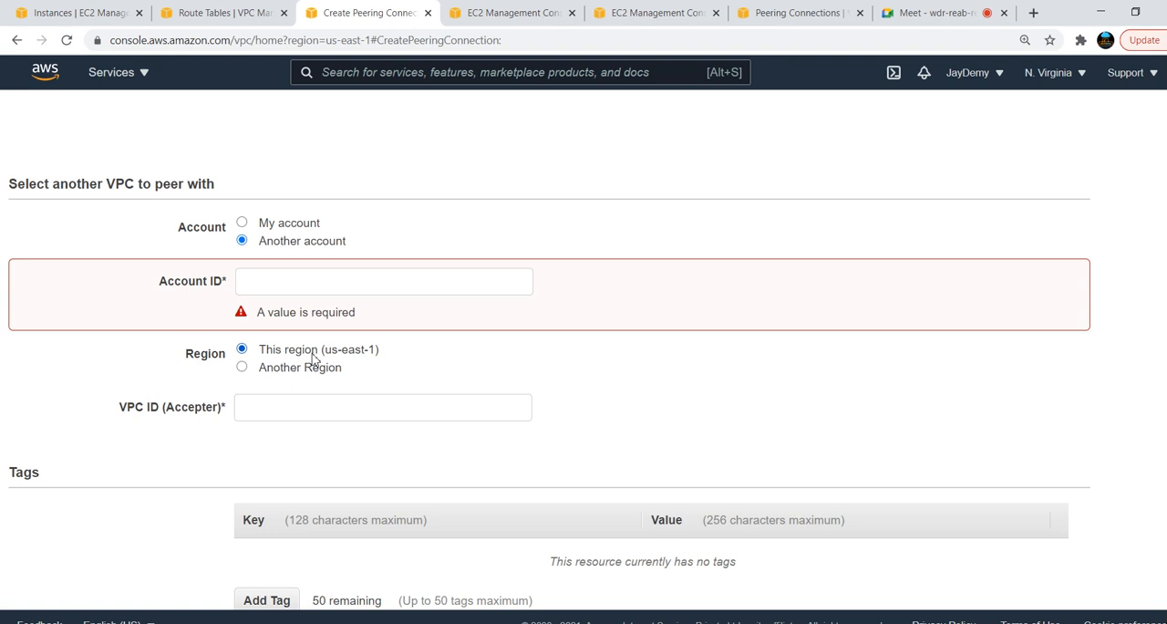
left_click(242, 368)
left_click(442, 415)
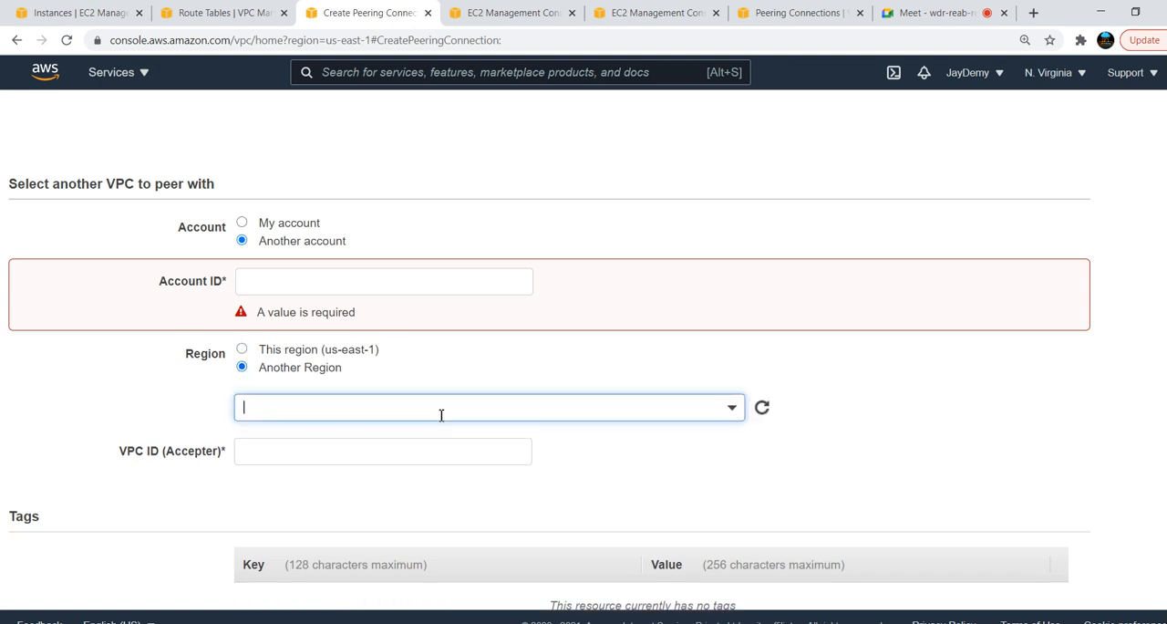
scroll(291, 497, "down", 2)
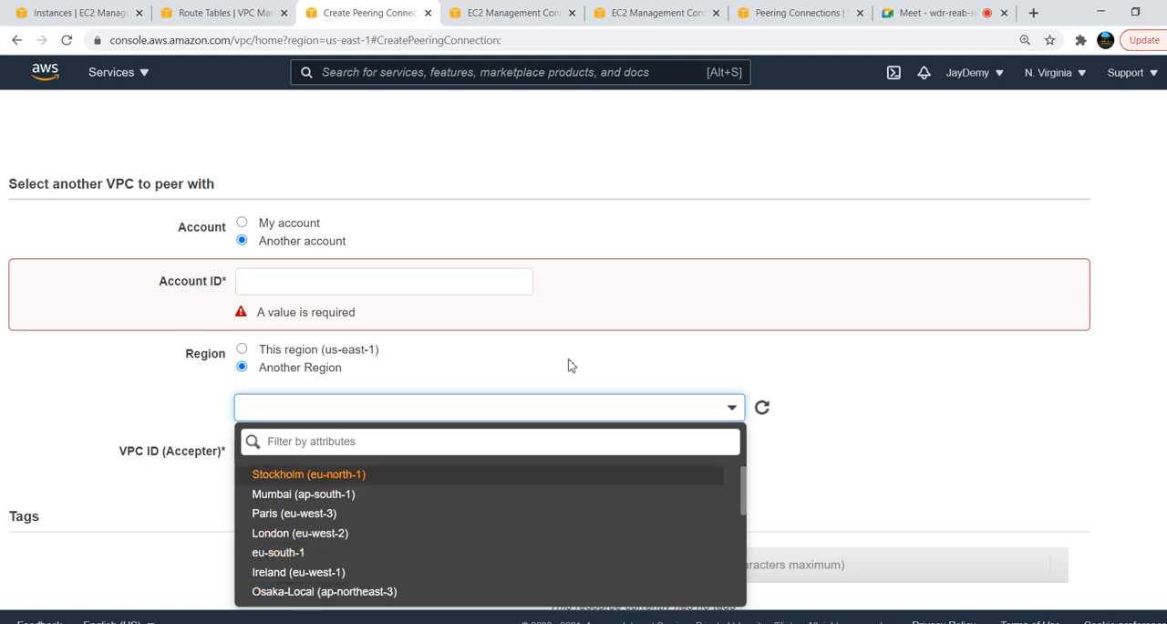
left_click(949, 368)
left_click(326, 452)
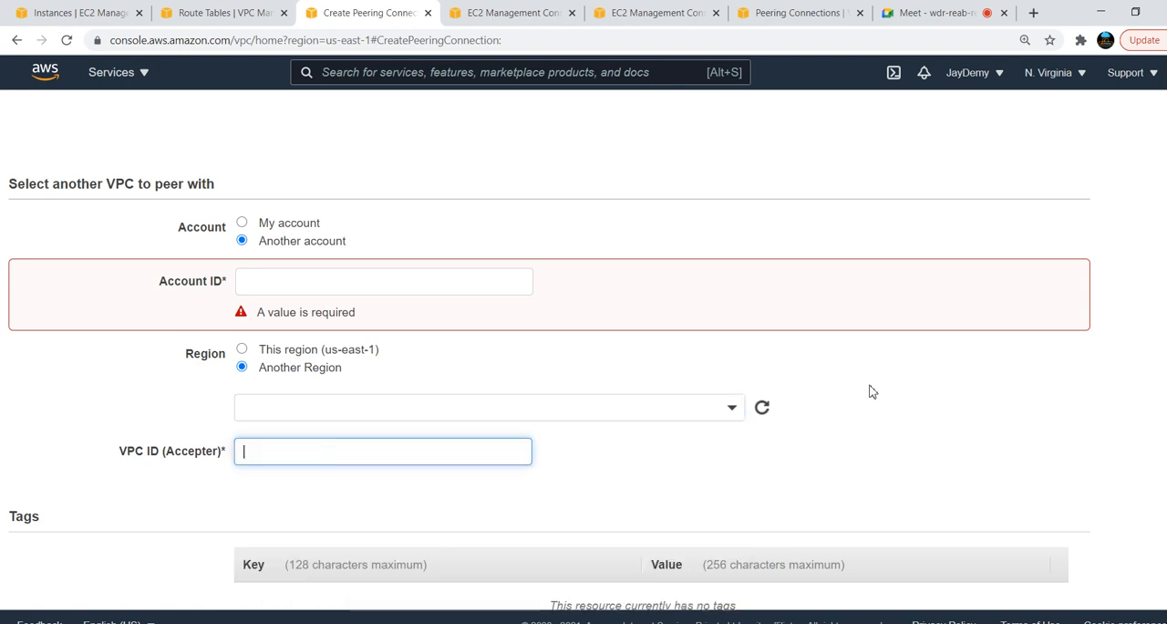
scroll(972, 553, "down", 1)
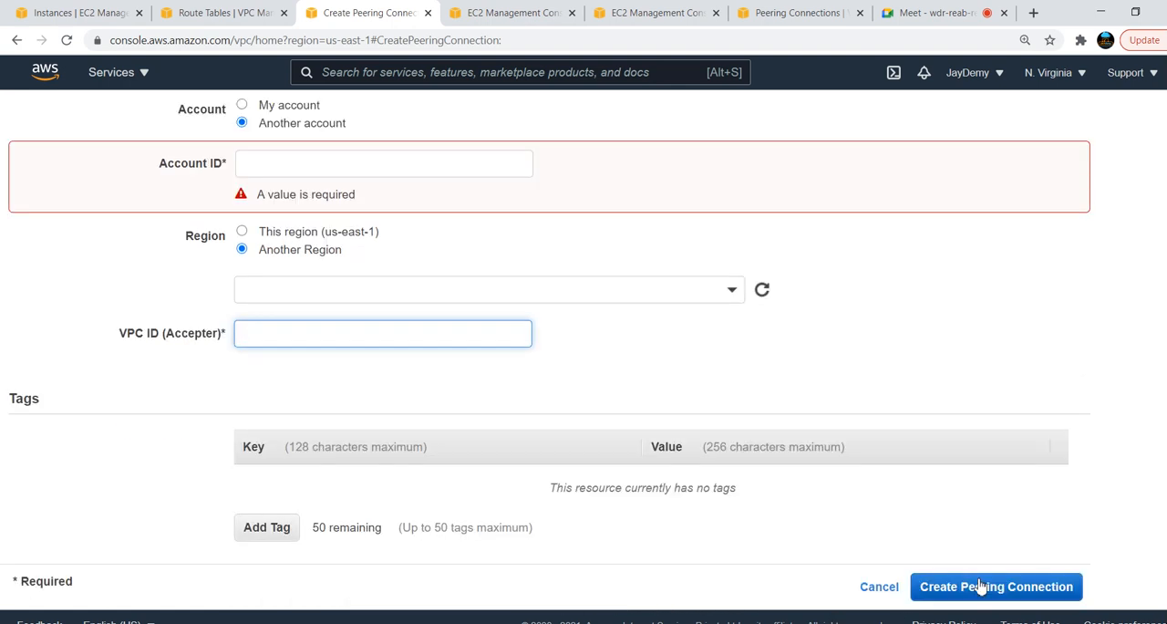
left_click(881, 589)
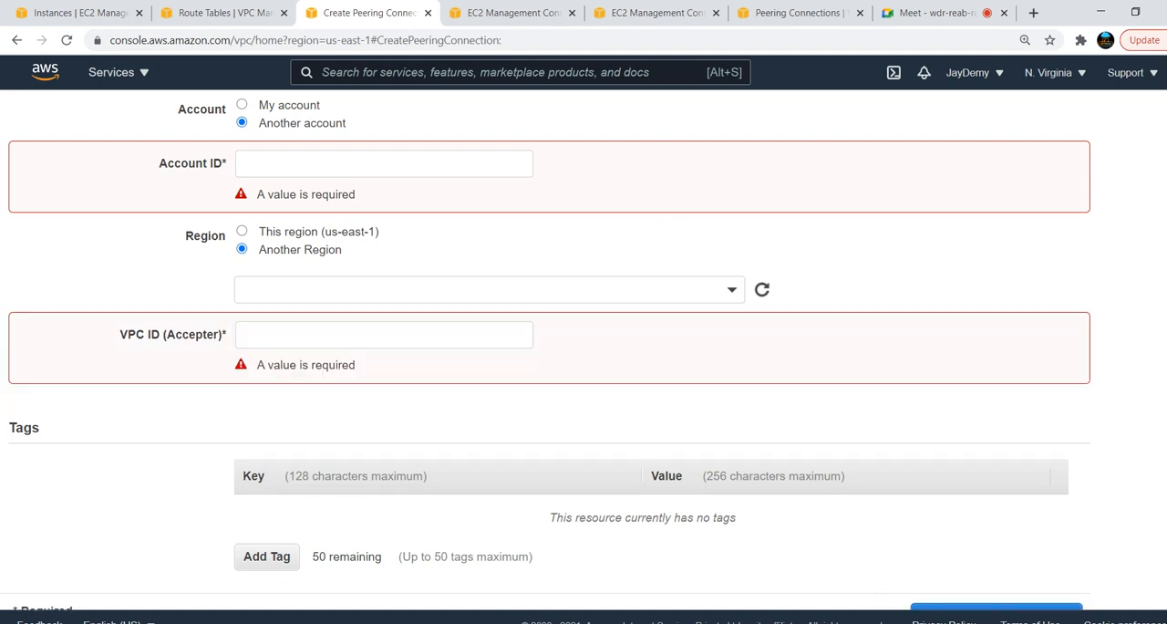
scroll(584, 346, "up", 5)
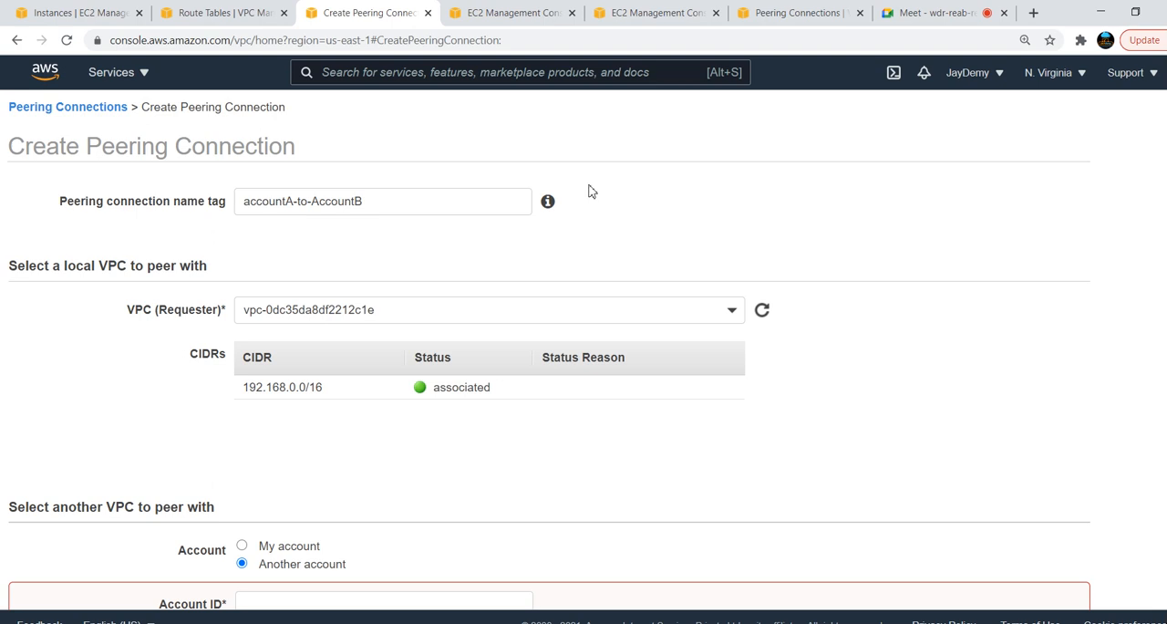
Return to the peering connections list, select blue-to-green and look at the actions available for accepting a request
left_click(73, 108)
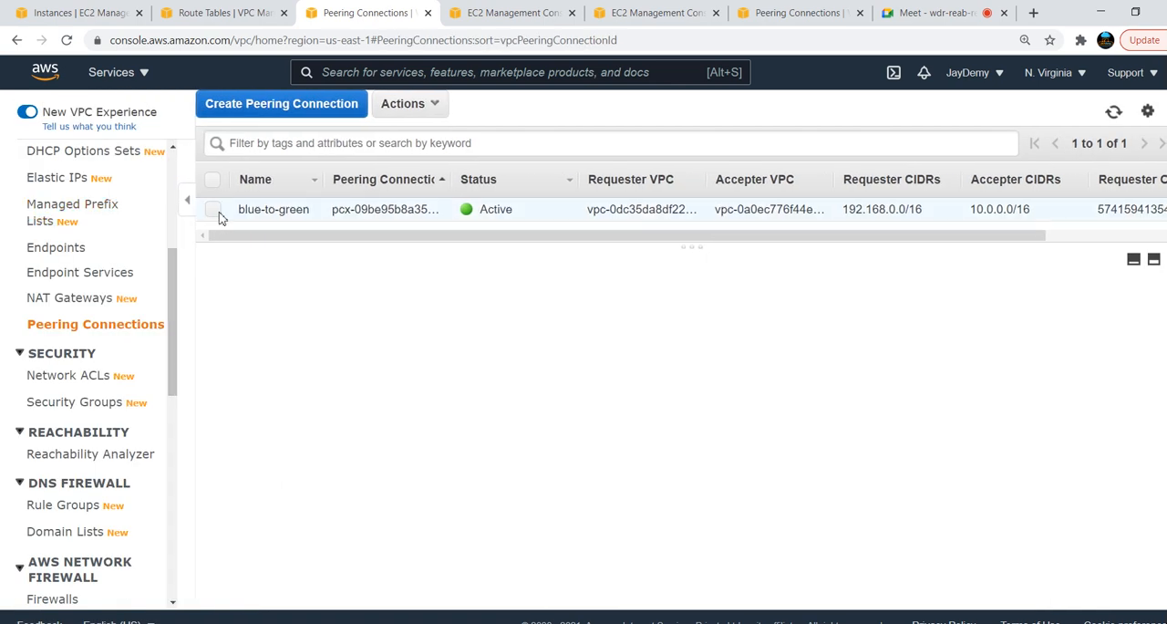
left_click(215, 212)
left_click(436, 104)
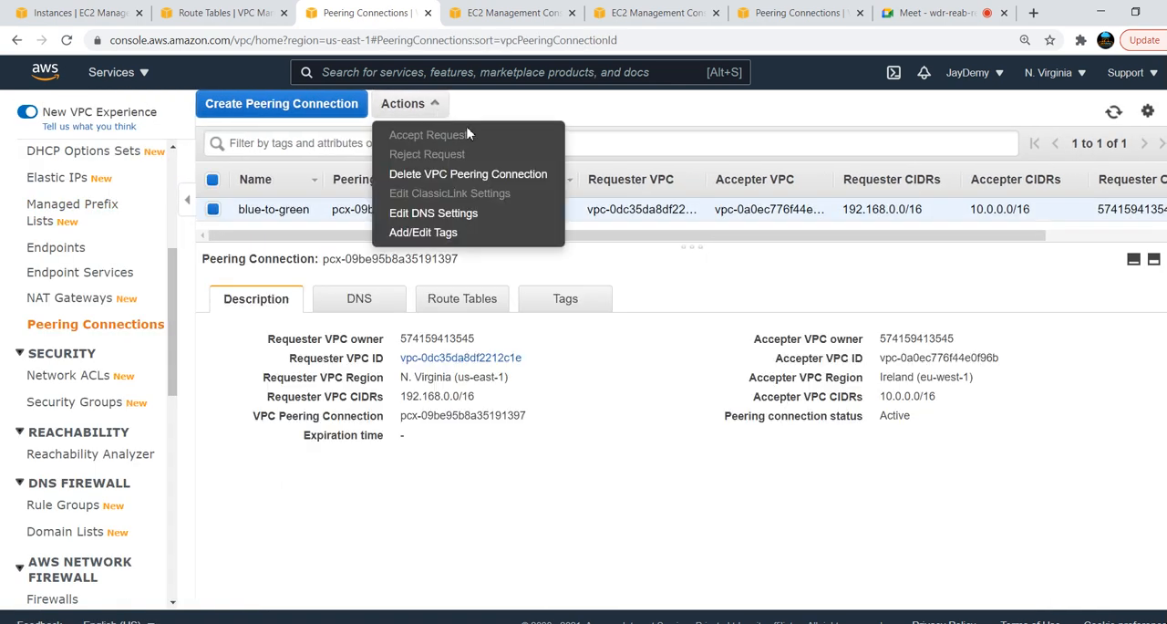
left_click(624, 136)
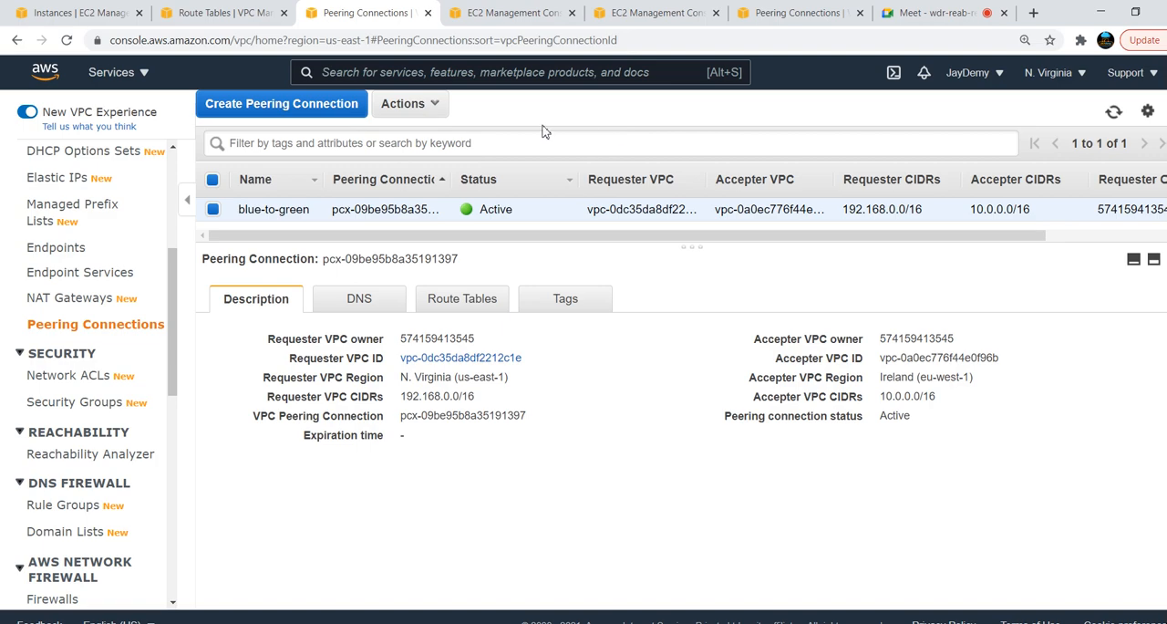
Switch to Notepad and add a "====" separator and a "usecase" line below the note on transit
key("alt+Tab")
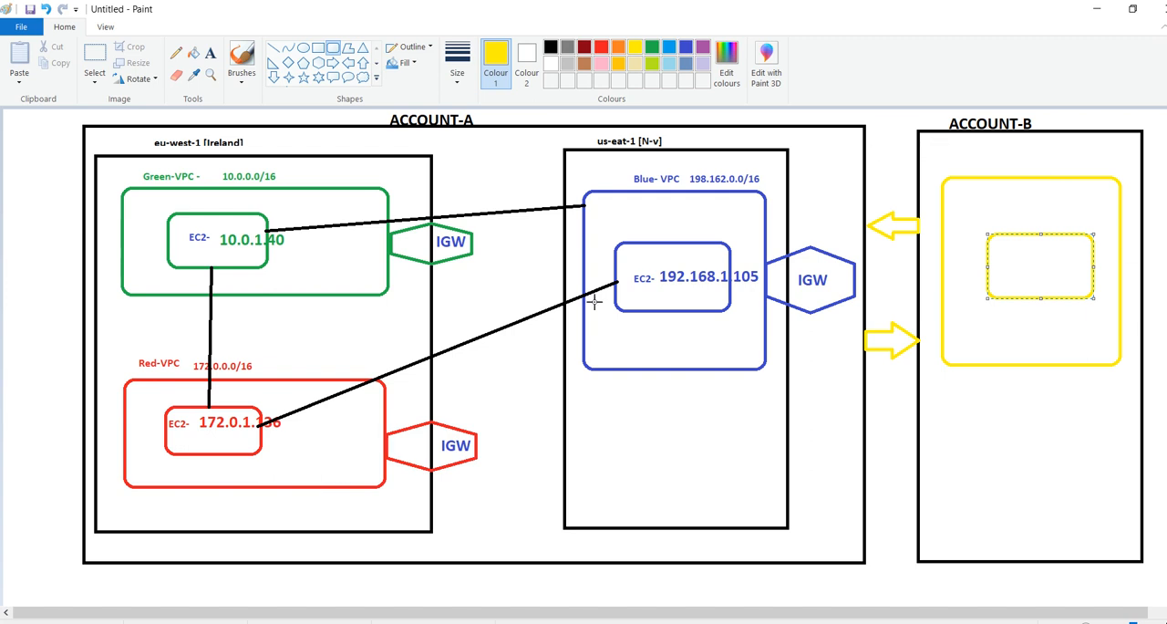
key("alt+Tab")
key("Tab")
key("Tab")
key("Tab")
key("Tab")
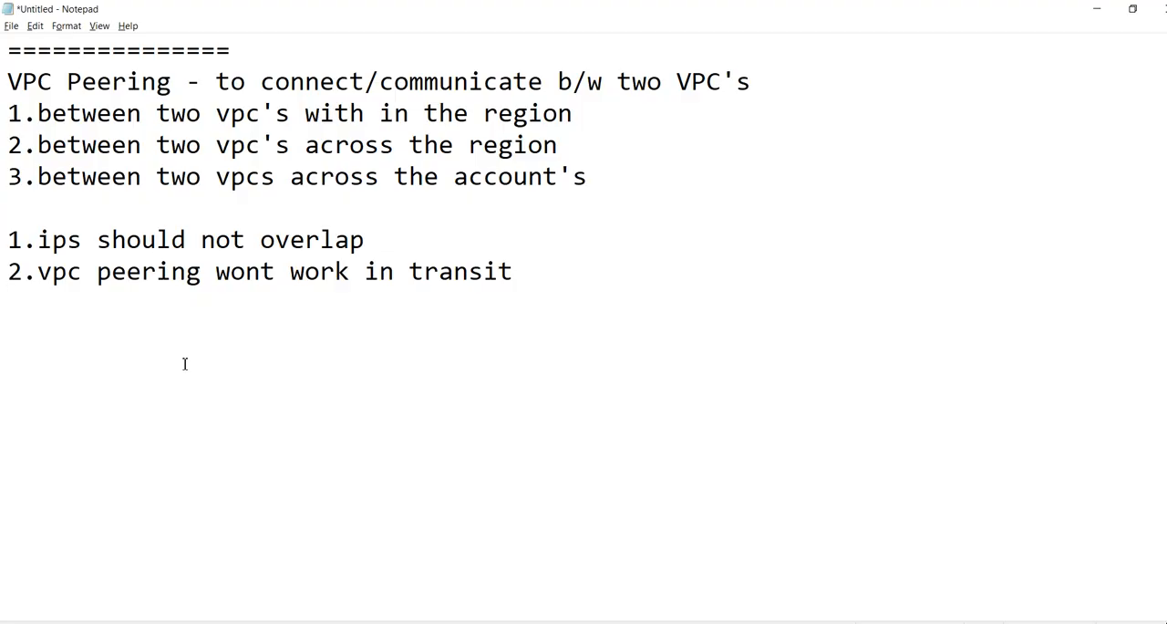
type("====")
key("Return")
type("usecase")
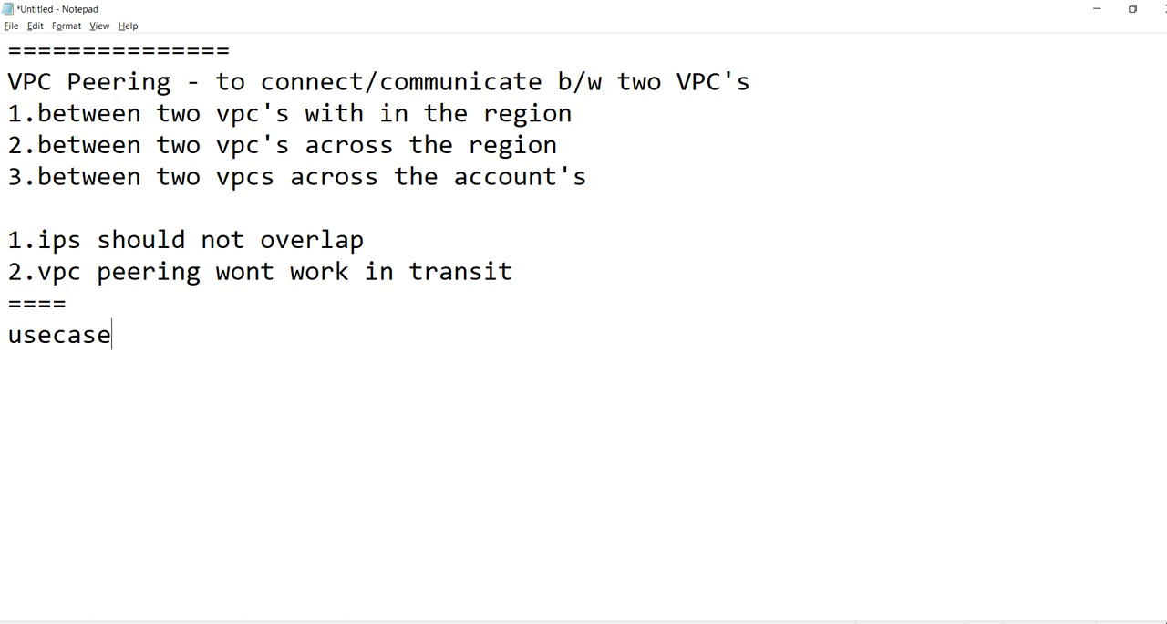
Reword the new line in the notes as "use - case"
key("BackSpace")
key("BackSpace")
key("BackSpace")
key("BackSpace")
type("-case")
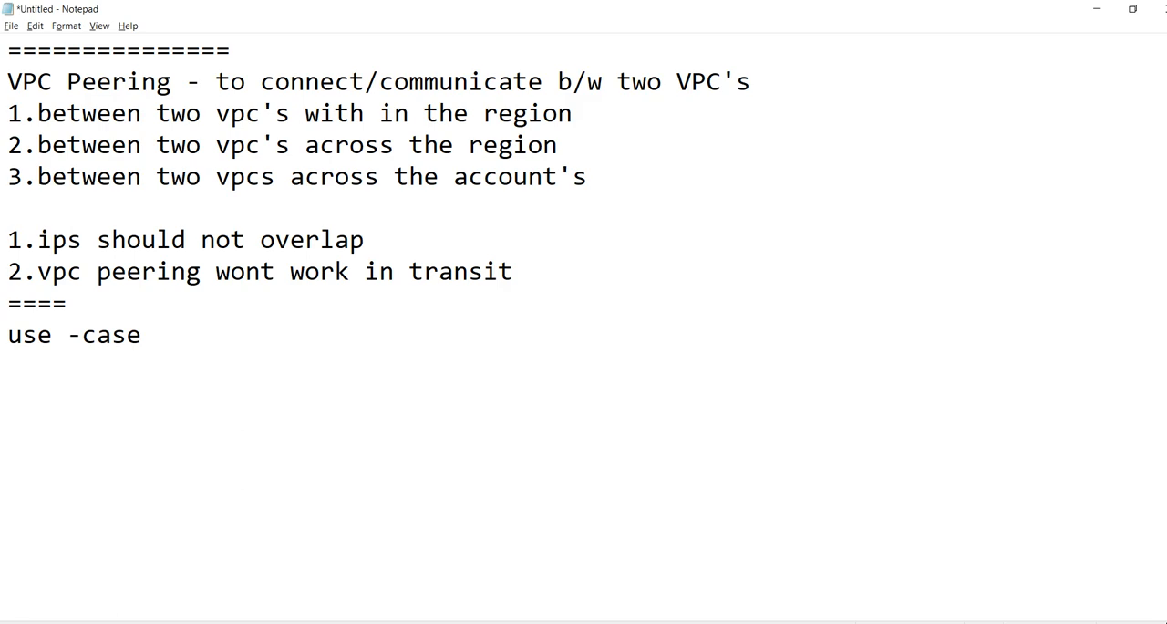
key("alt+Tab")
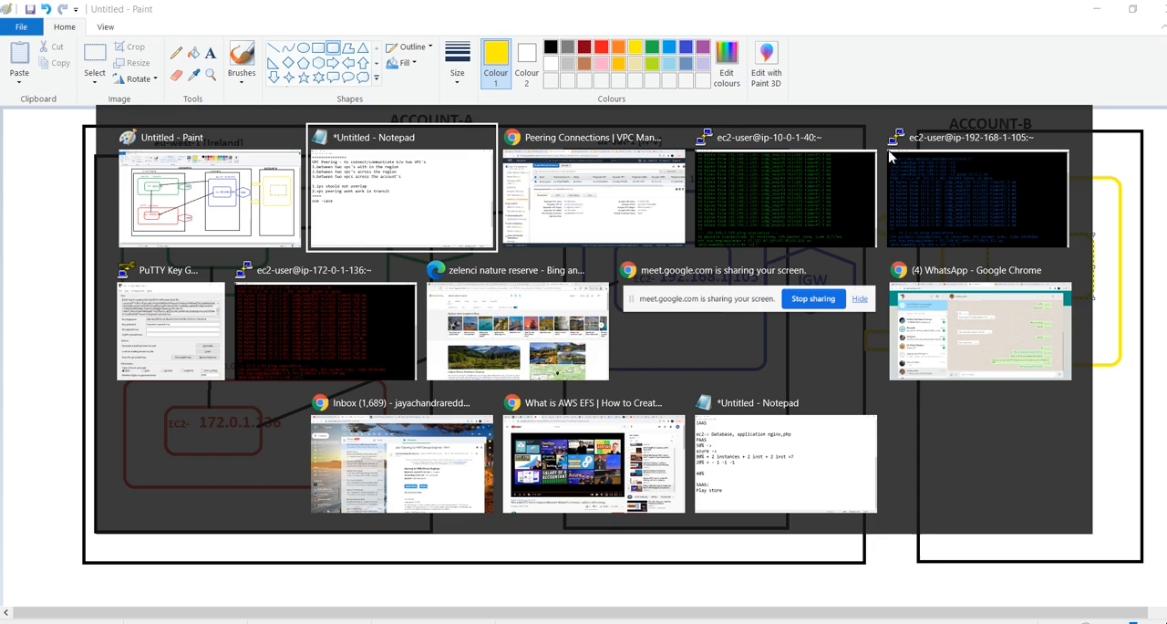
key("alt")
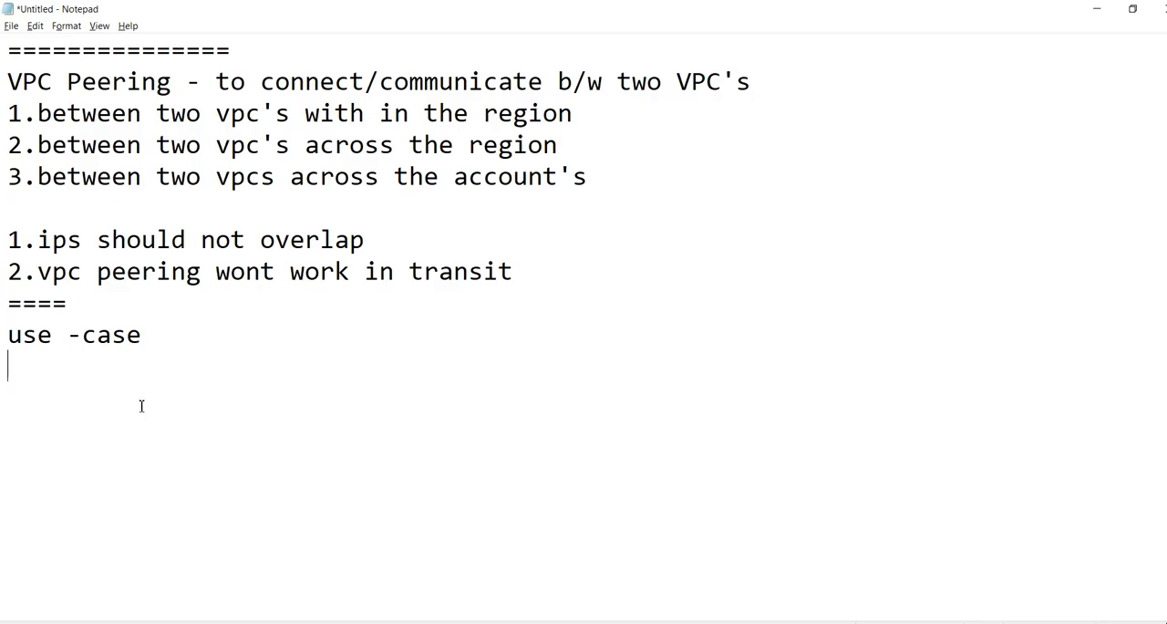
left_click(87, 339)
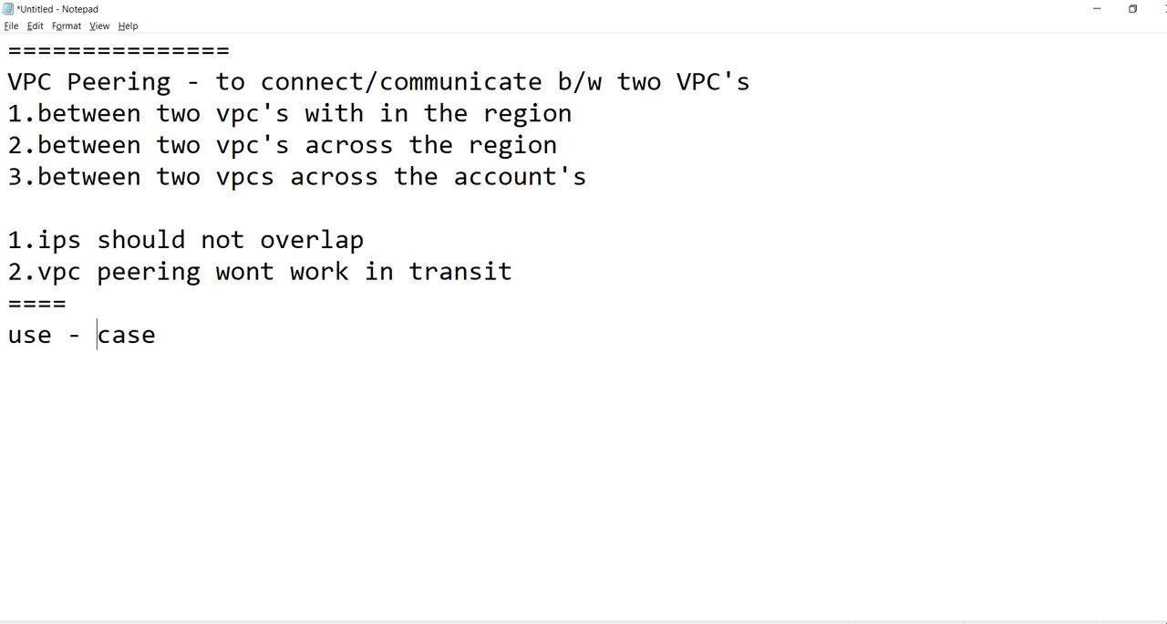
Switch to Paint and save the diagram as the PNG file VPC_peering in the AWS onlinebatch-1 folder
key("alt+Tab")
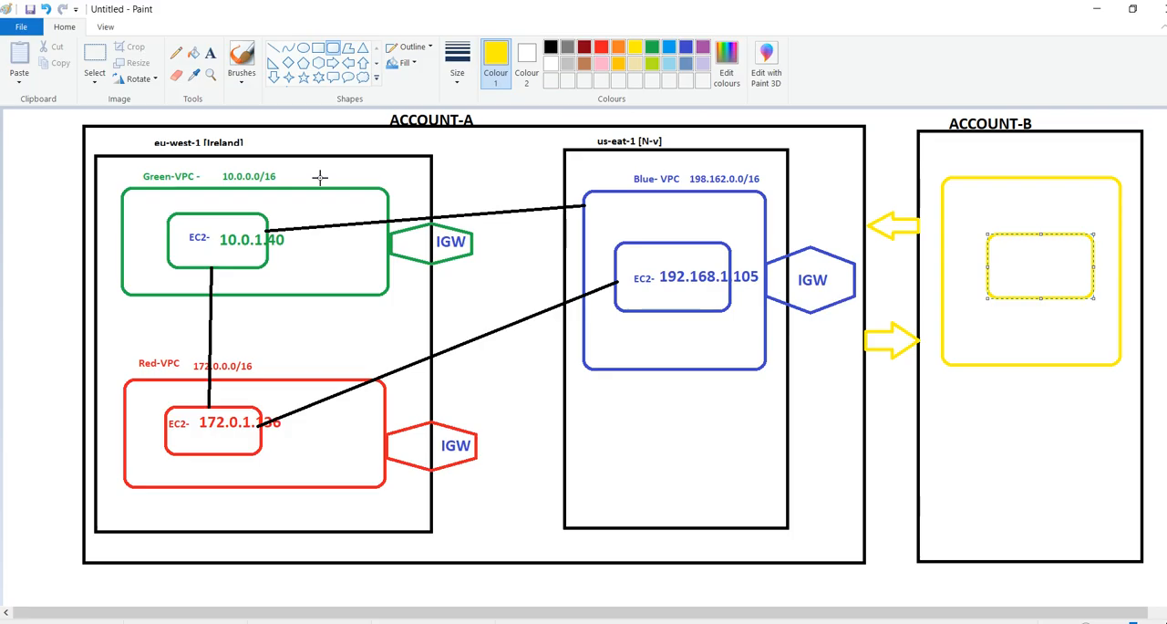
left_click(32, 11)
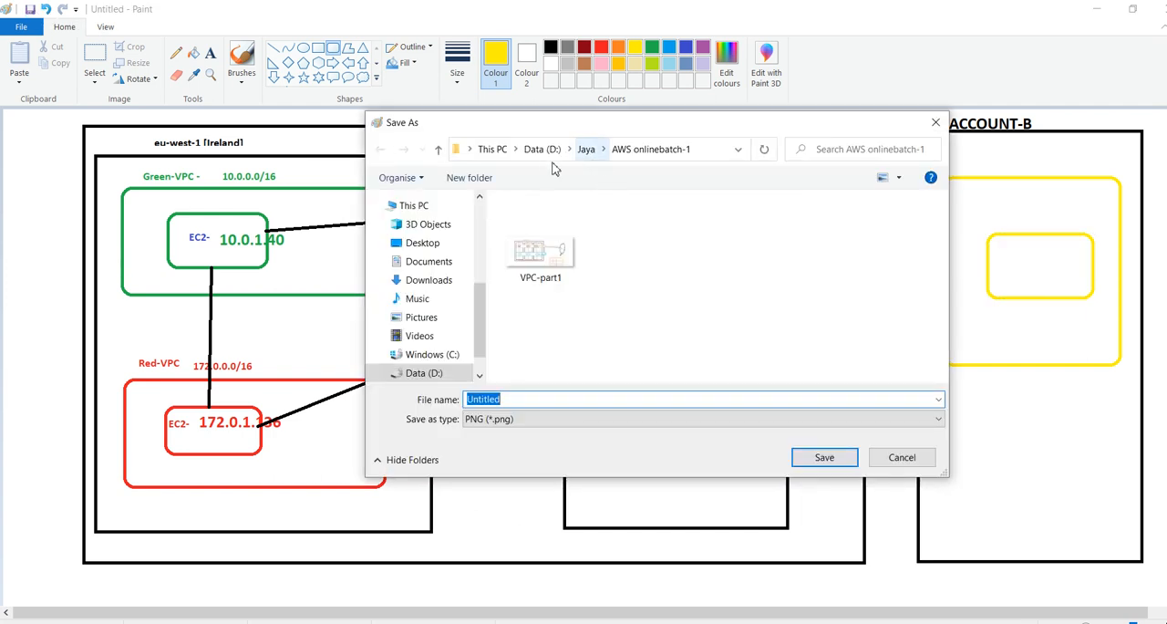
type("VPC_peering")
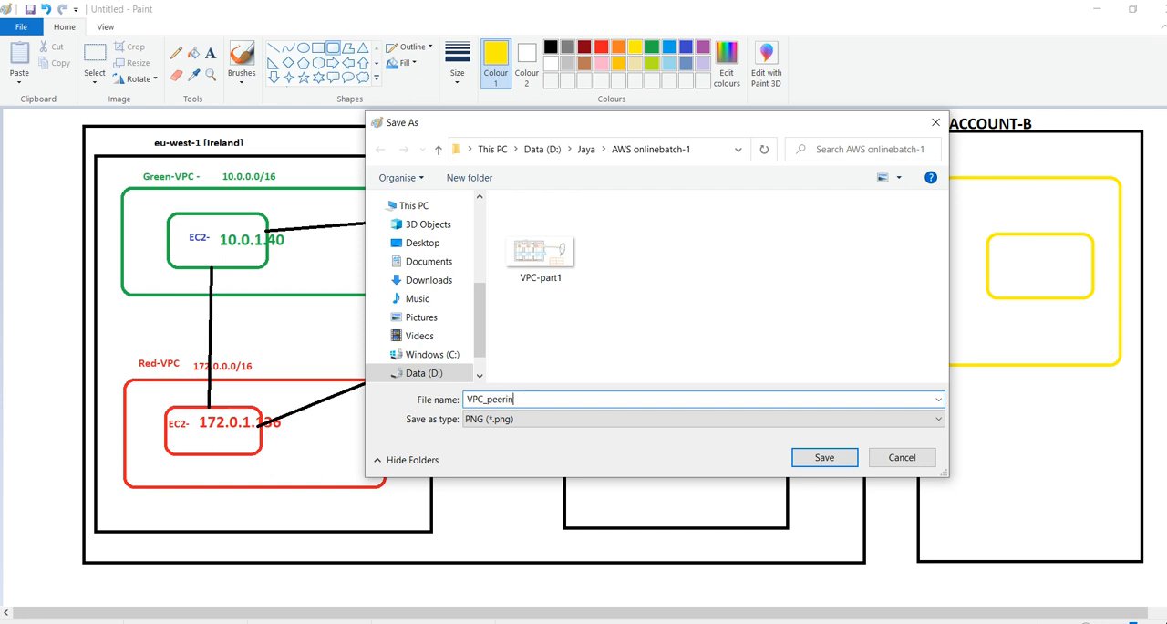
left_click(831, 459)
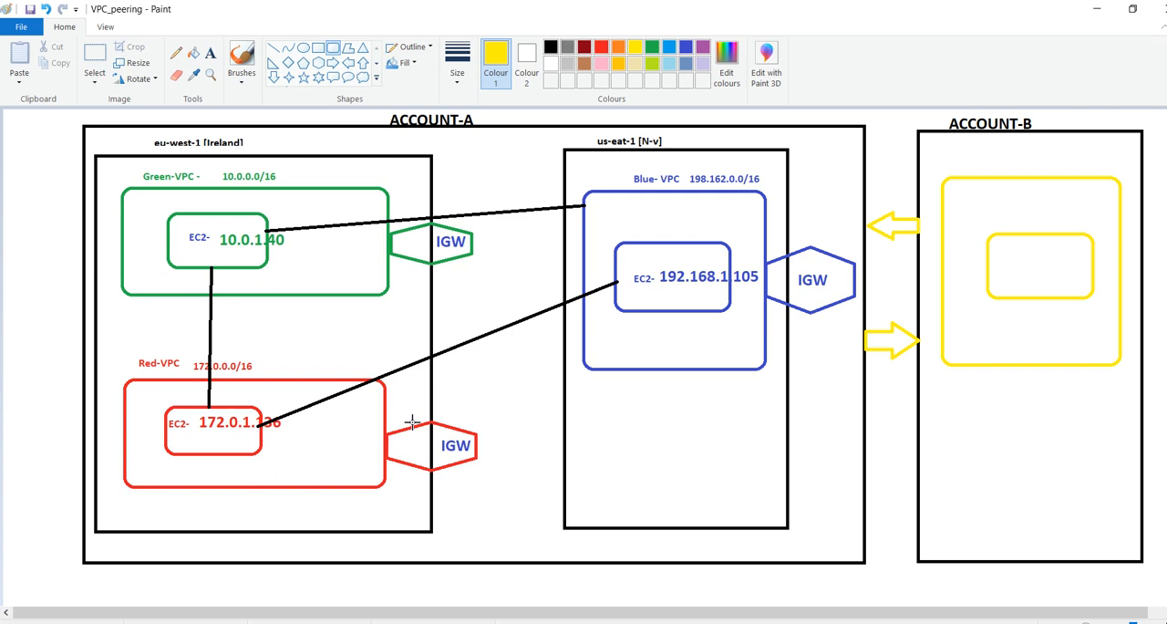
Switch to Chrome, search for "aws hipaa architecture" in a new tab and open the HIPAA on AWS reference architecture page
key("alt+Tab")
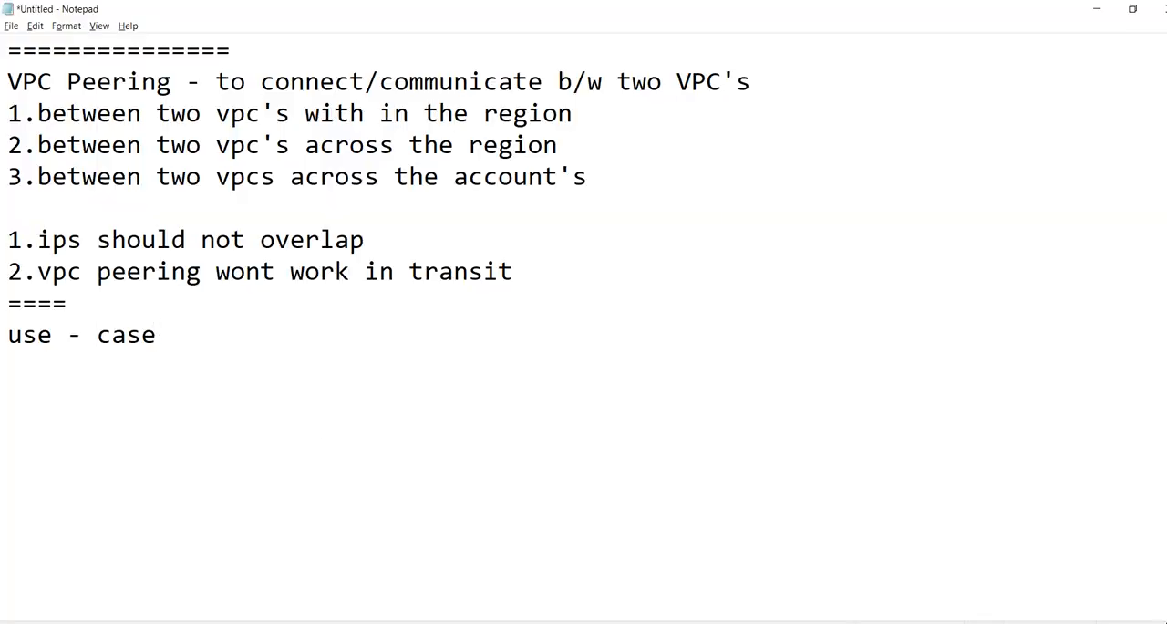
key("alt+Tab")
key("Tab")
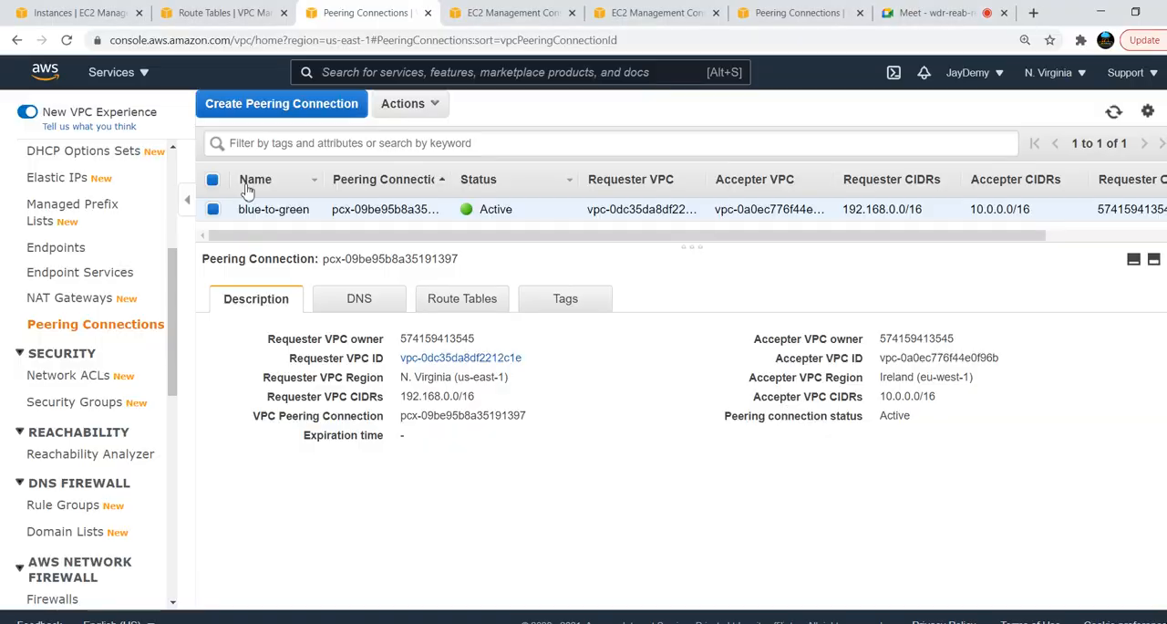
left_click(1032, 14)
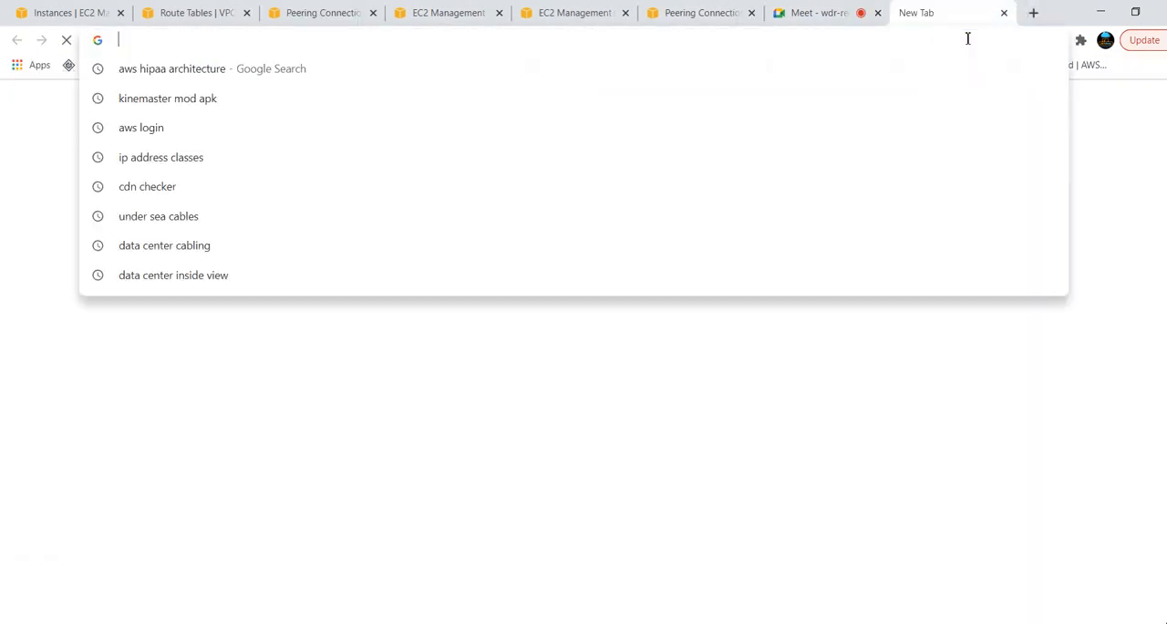
type("aws")
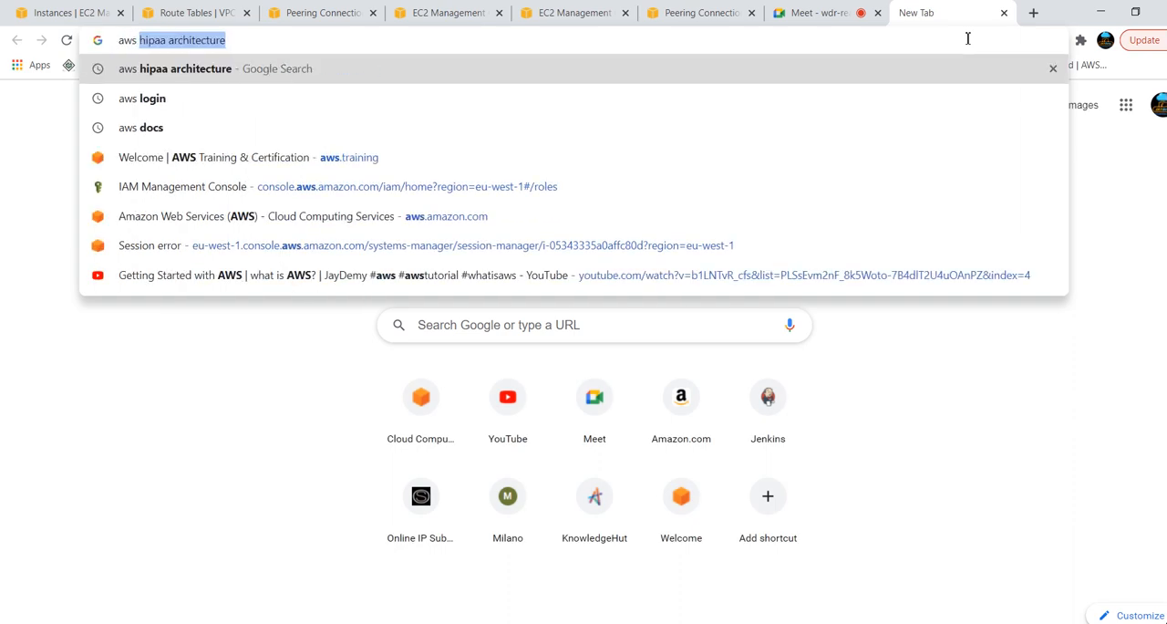
key("Return")
left_click(191, 228)
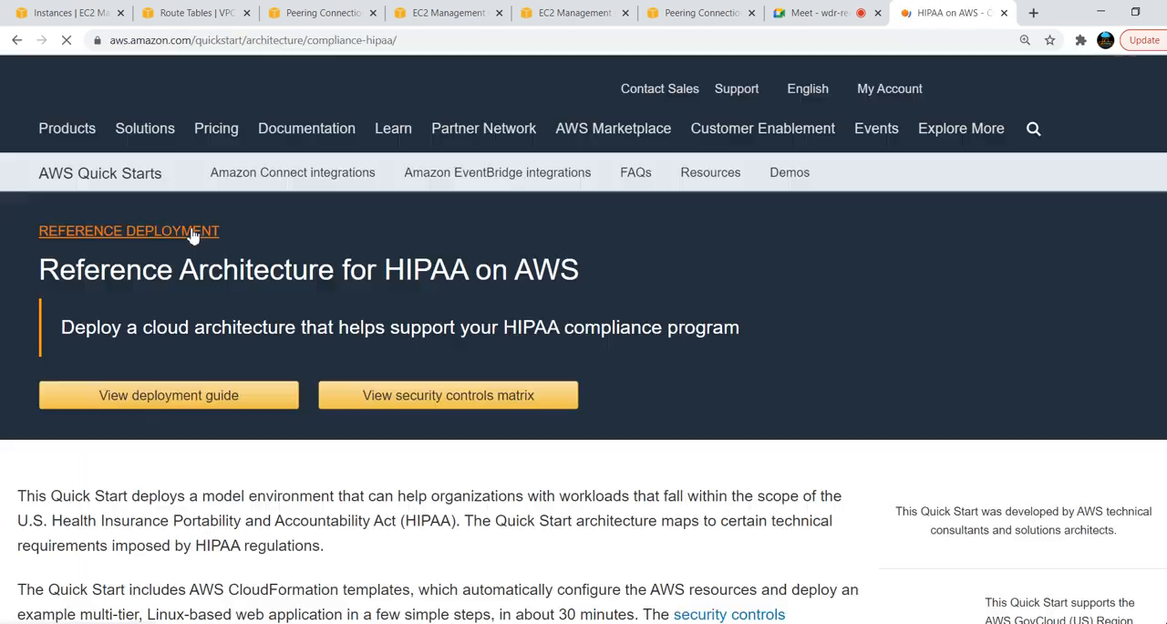
Open the page's HIPAA architecture diagram with the peered VPCs as an image in its own tab and display it
scroll(584, 407, "down", 1)
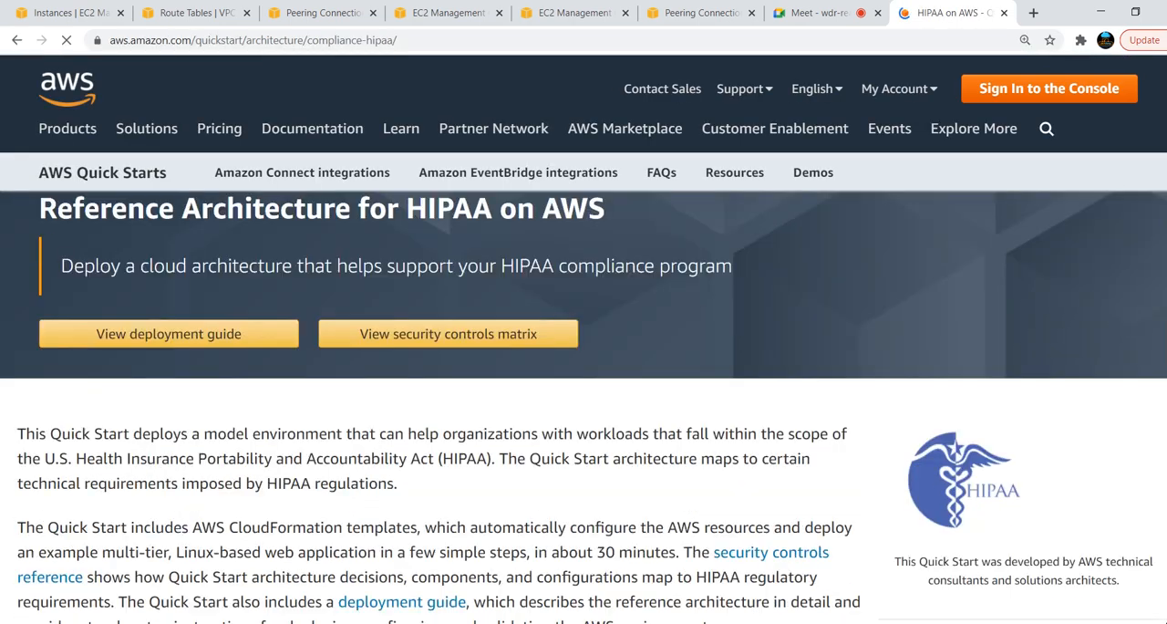
scroll(869, 439, "down", 10)
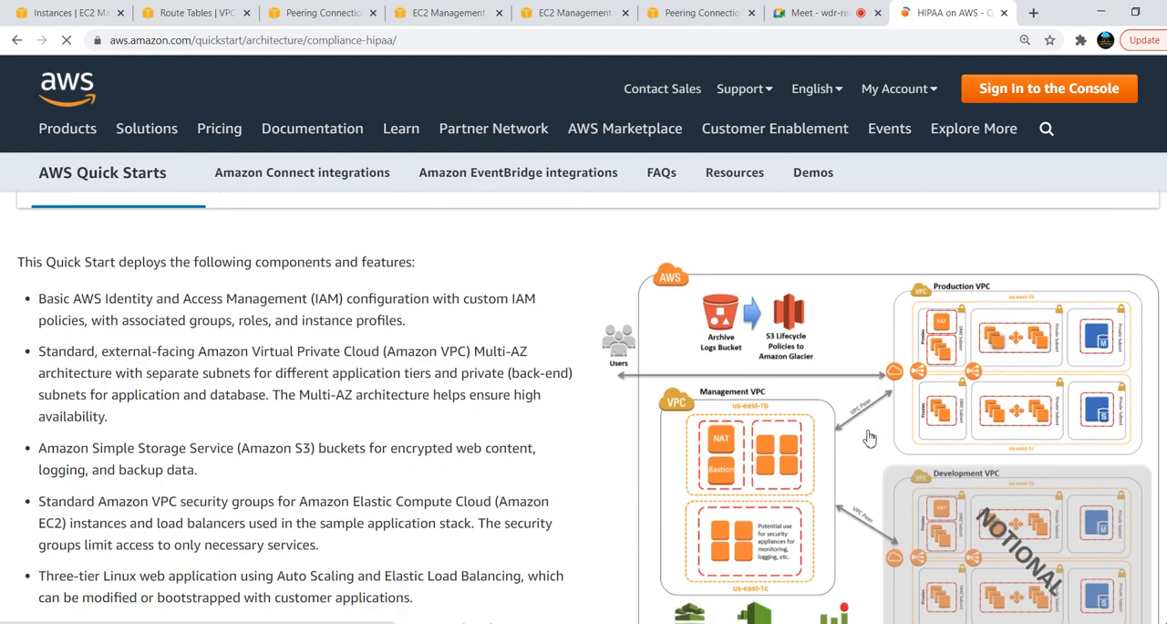
right_click(869, 439)
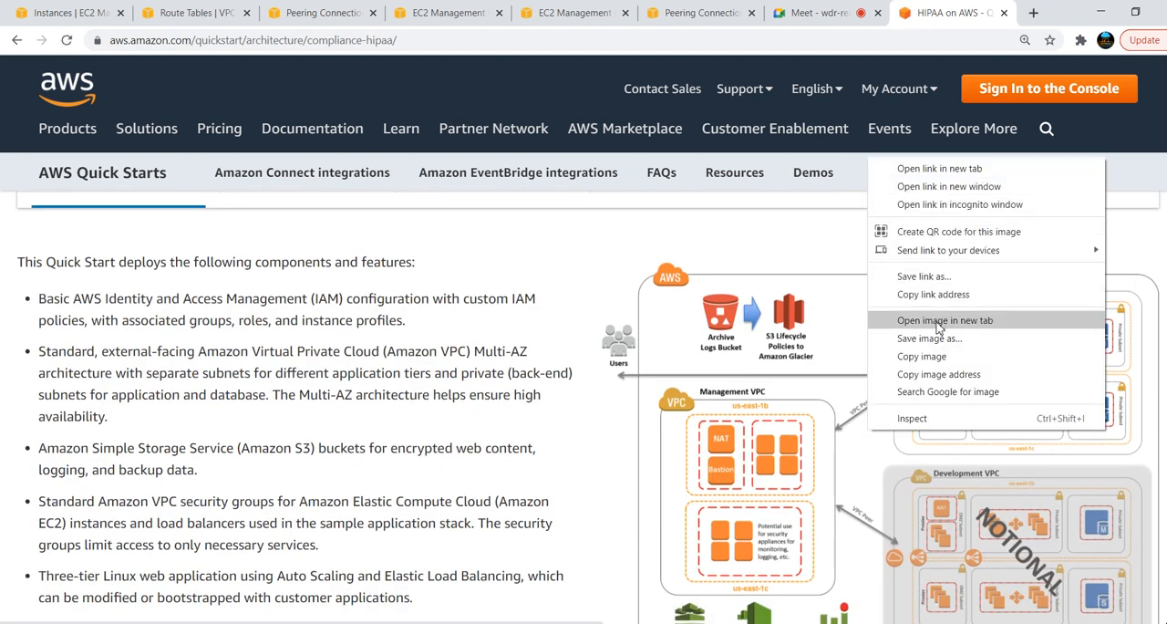
left_click(940, 320)
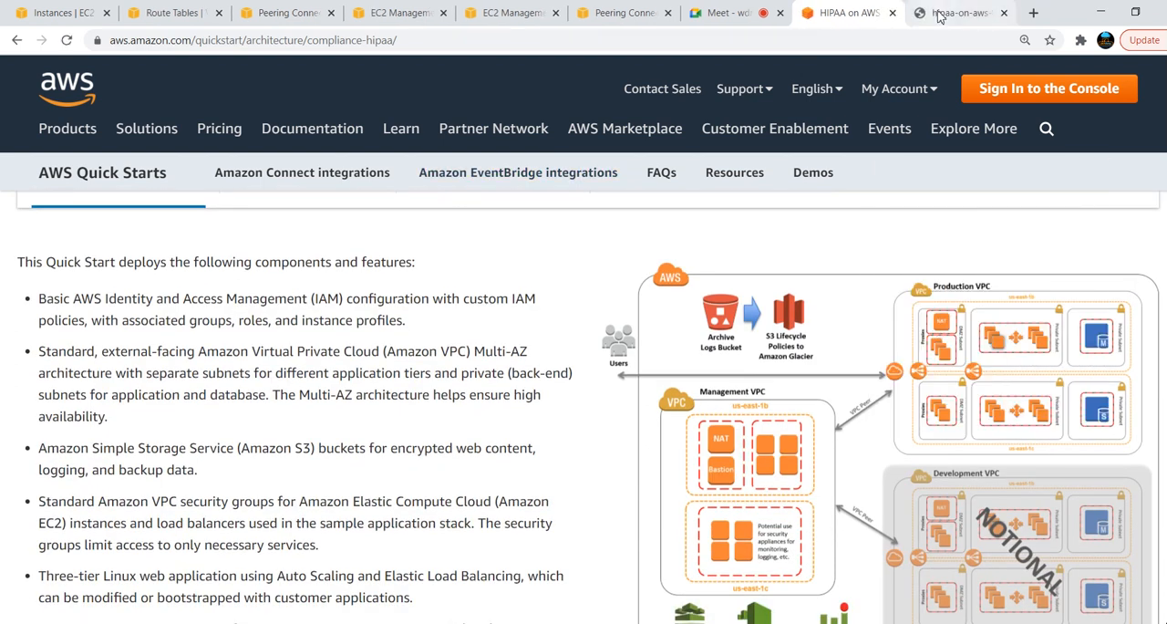
left_click(940, 15)
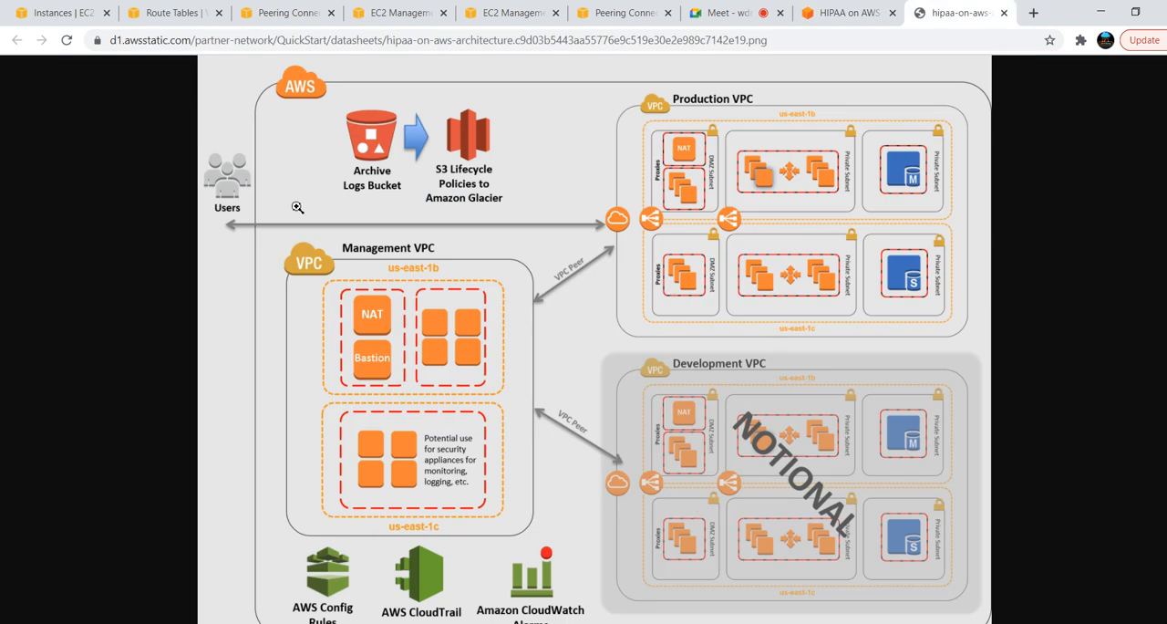